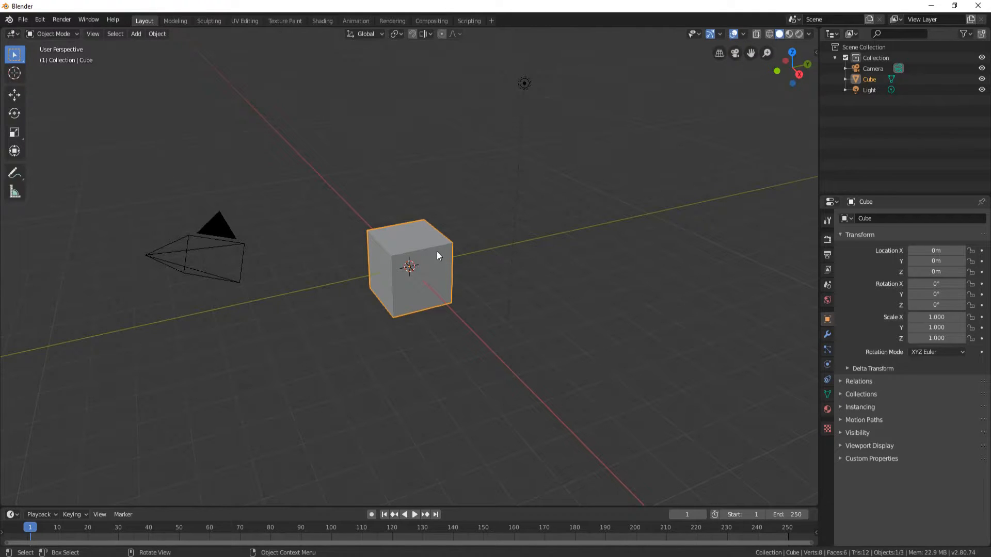
Delete the default cube, camera and light from the scene
key("Delete")
left_click(215, 233)
key("Delete")
left_click(524, 83)
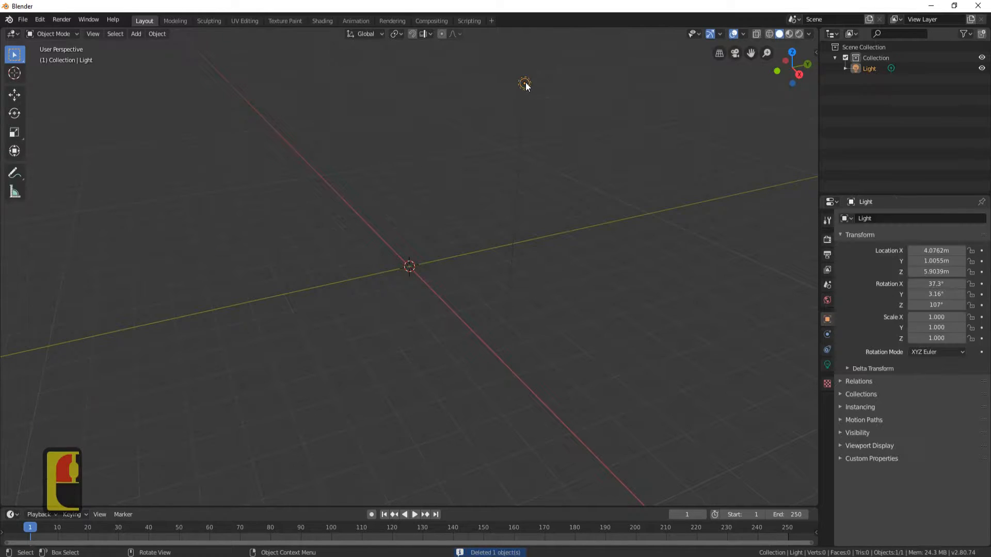
key("Delete")
Add a Path curve at the world origin and enter Edit Mode
key("shift+a")
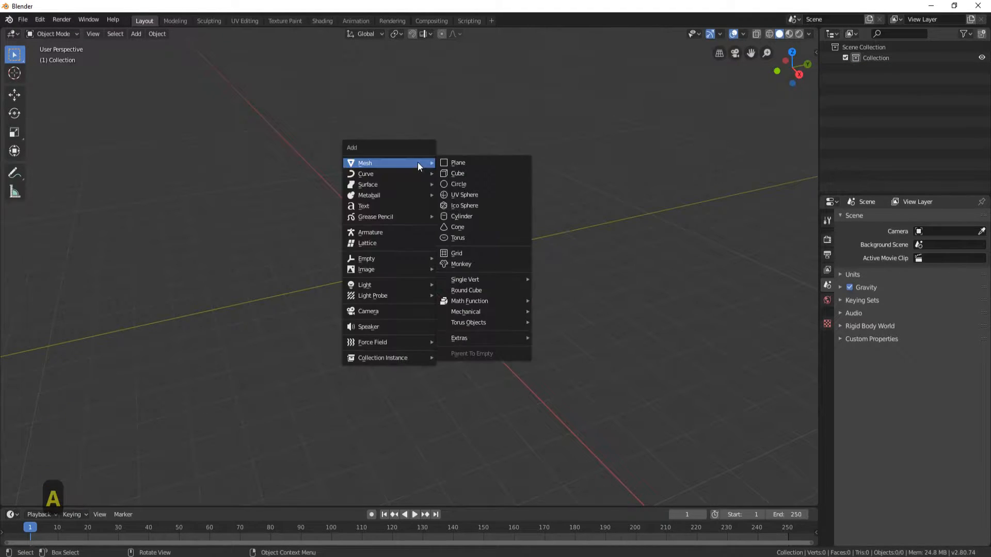
mouse_move(416, 174)
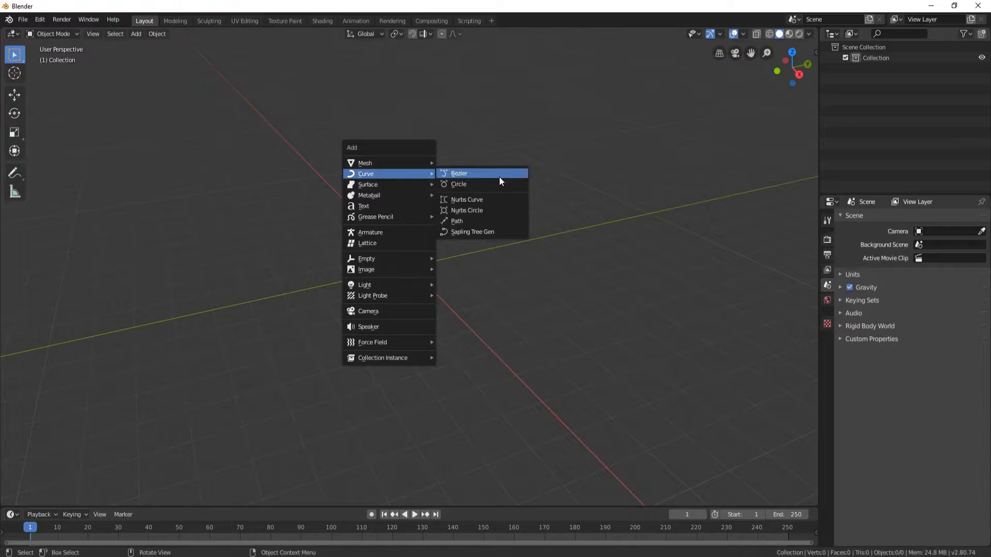
left_click(483, 222)
key("Tab")
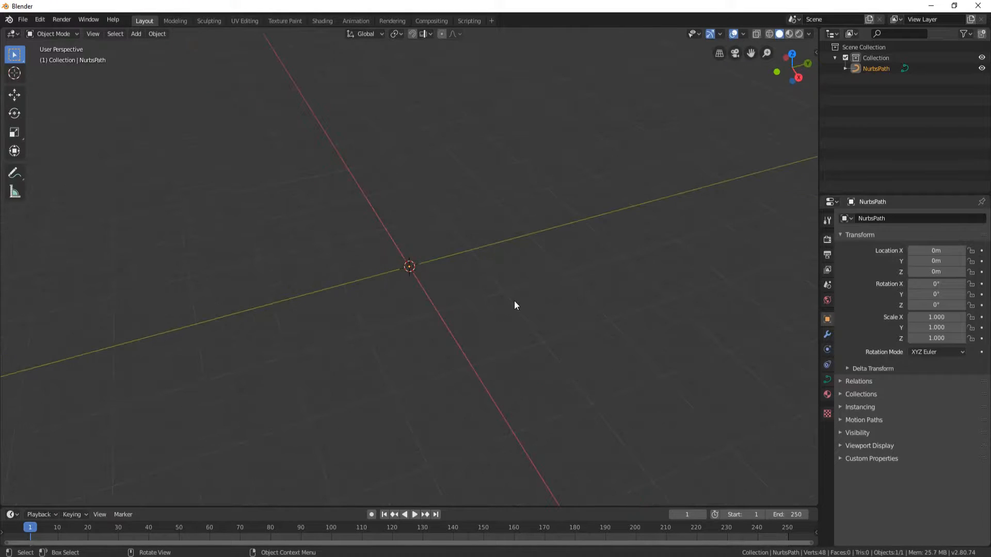
Delete four of the path's five control points, keeping only the end point on the negative X side
middle_click_drag(515, 301, 477, 312)
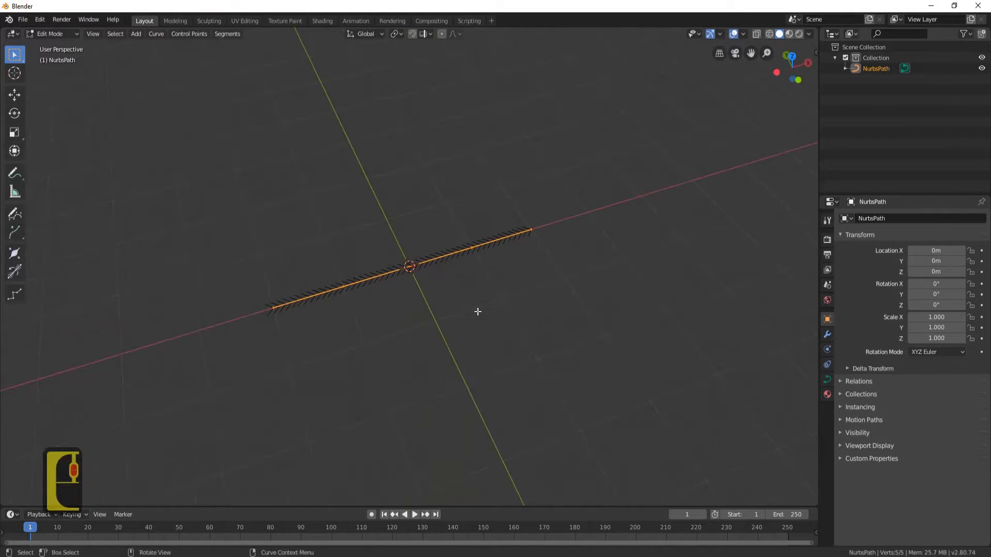
scroll(539, 234, "up", 2)
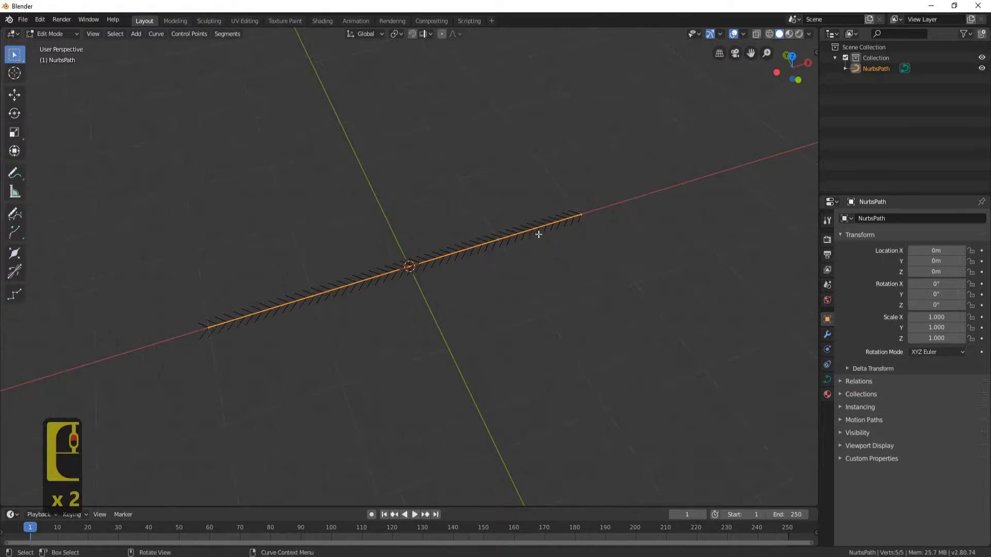
left_click(582, 213)
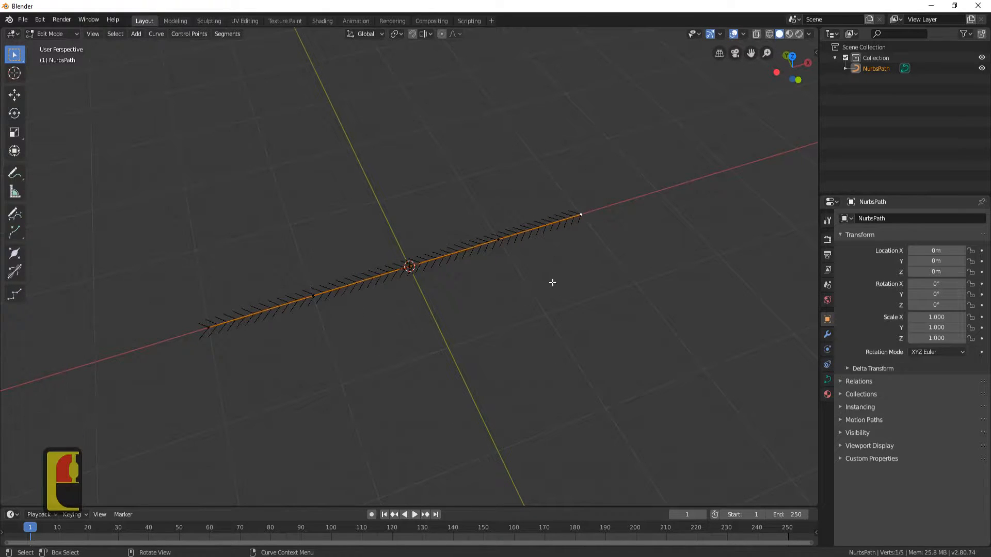
left_click(498, 237, "shift")
left_click(312, 294, "shift")
left_click(400, 275, "shift")
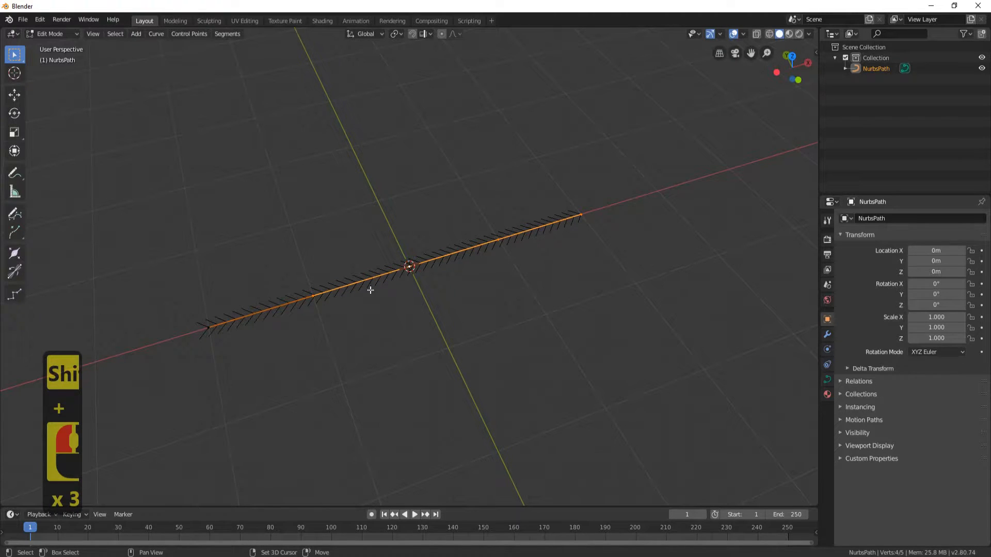
key("Delete")
left_click(353, 290)
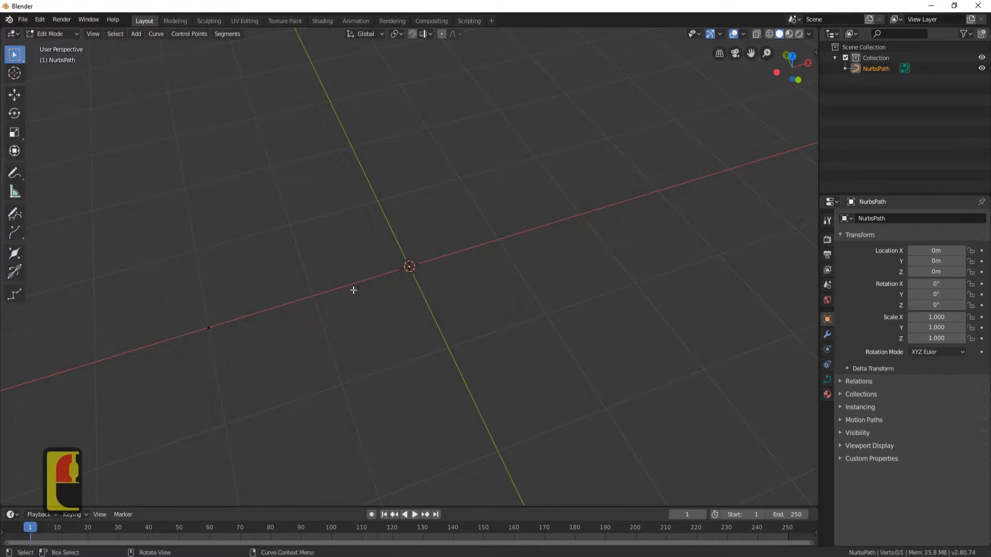
In top view, extrude four points from the remaining control point, arcing up and across the Y axis on the positive Y side
left_click(208, 327)
key("KP_7")
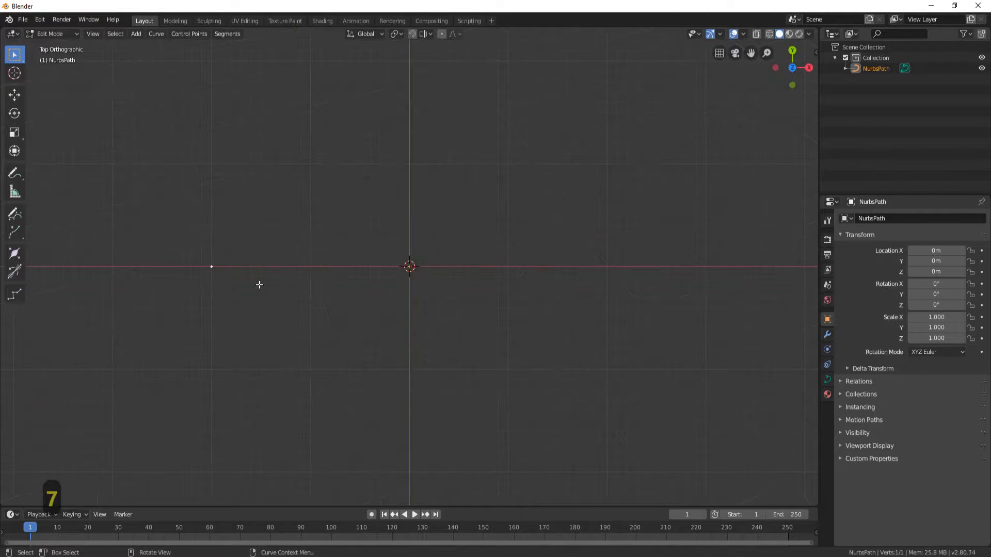
middle_click_drag(273, 243, 392, 321, "shift")
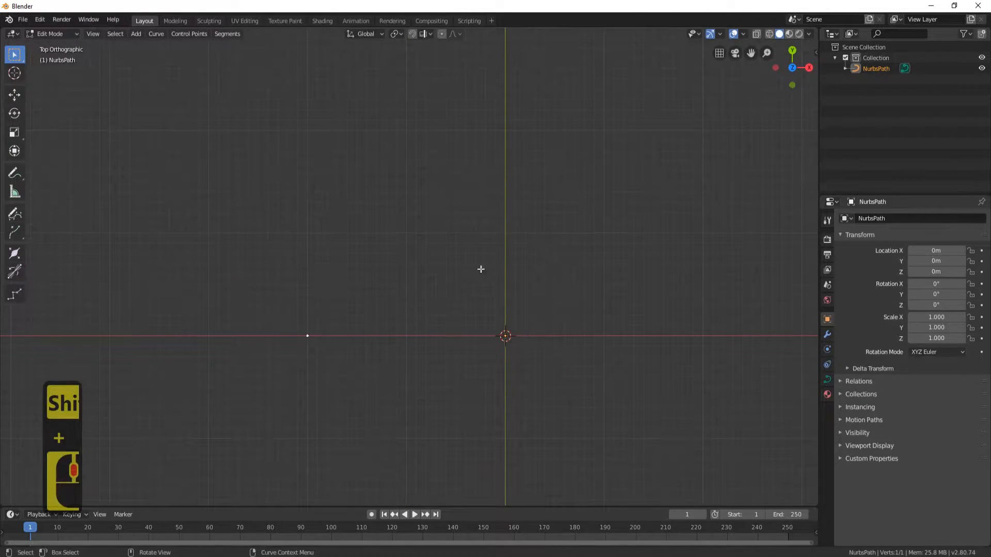
key("e")
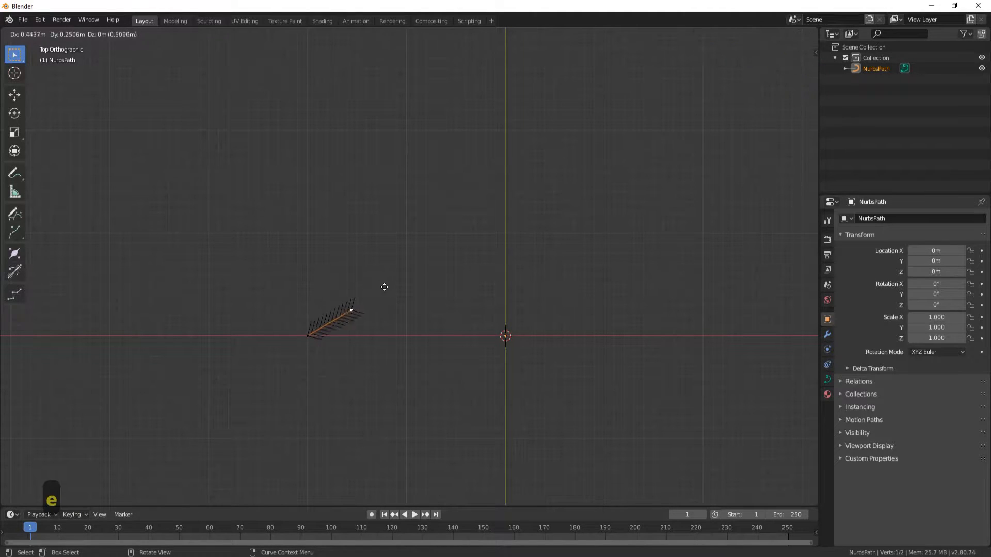
left_click(395, 259)
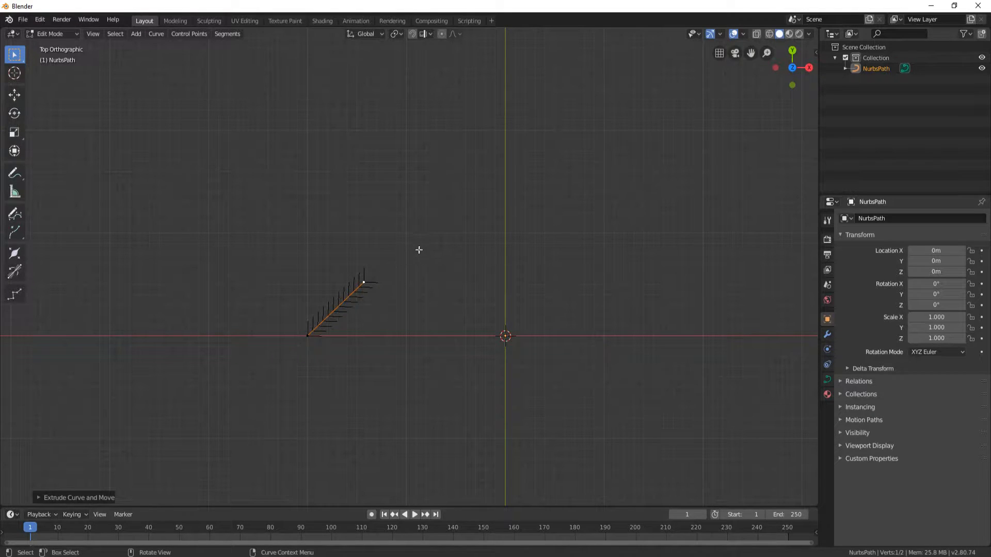
key("e")
left_click(493, 204)
key("e")
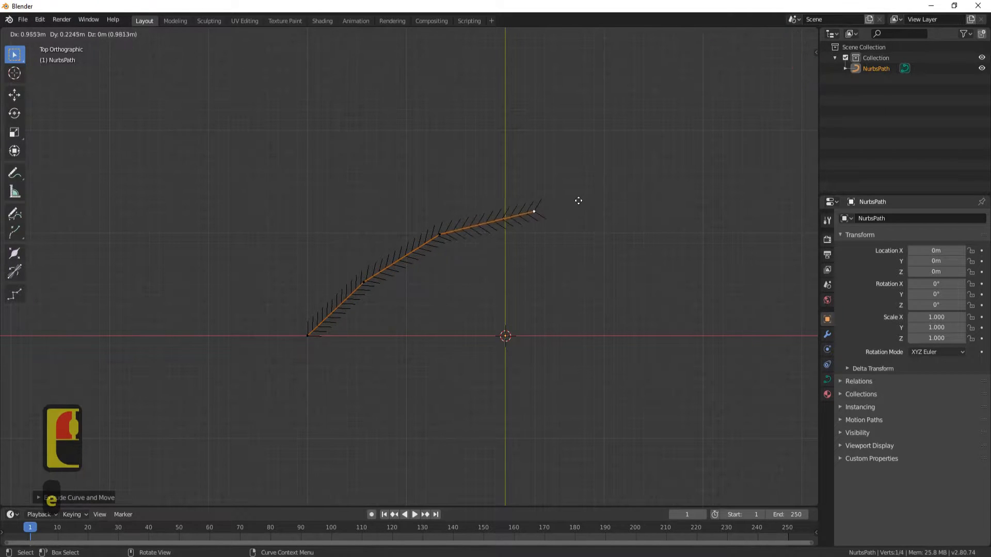
left_click(565, 199)
key("e")
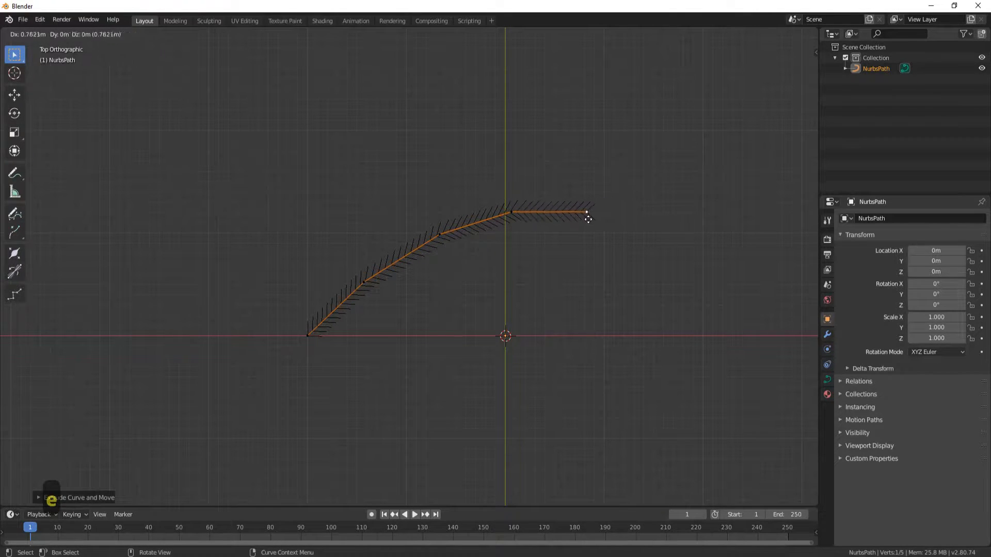
left_click(590, 219)
In top view, extrude three more points that curve downward from the arc's end to just below the X axis
middle_click_drag(586, 216, 701, 256)
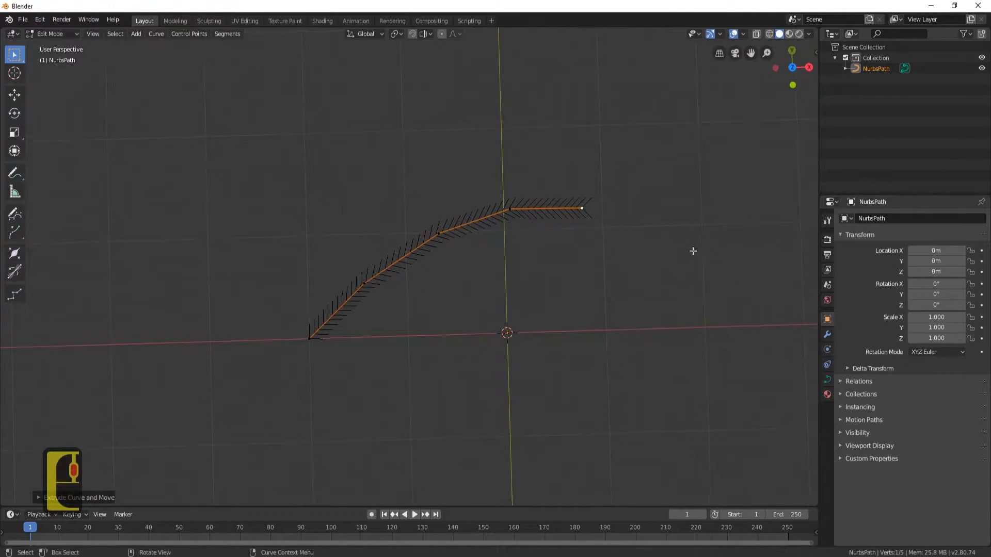
middle_click_drag(587, 206, 317, 279)
key("KP_7")
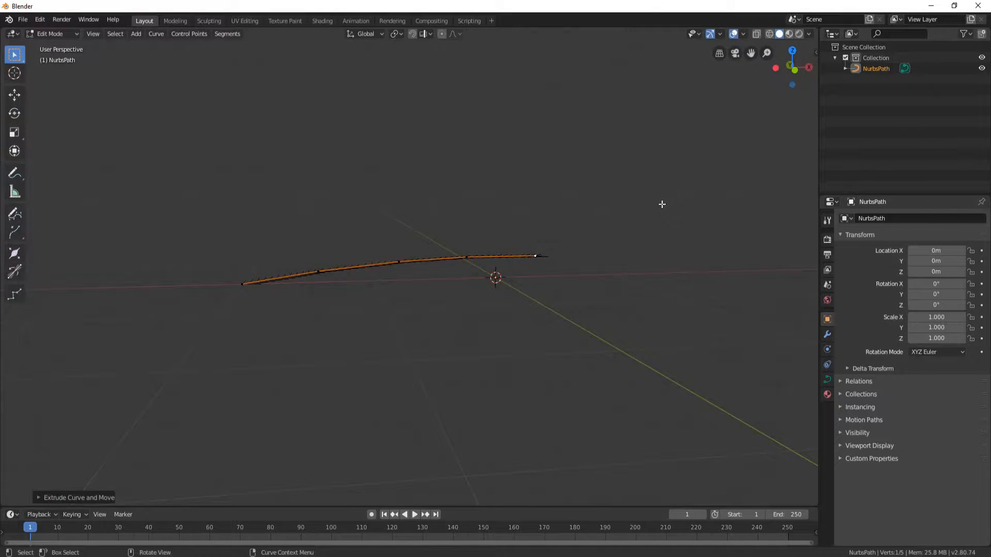
key("KP_7")
middle_click_drag(649, 289, 376, 212, "shift")
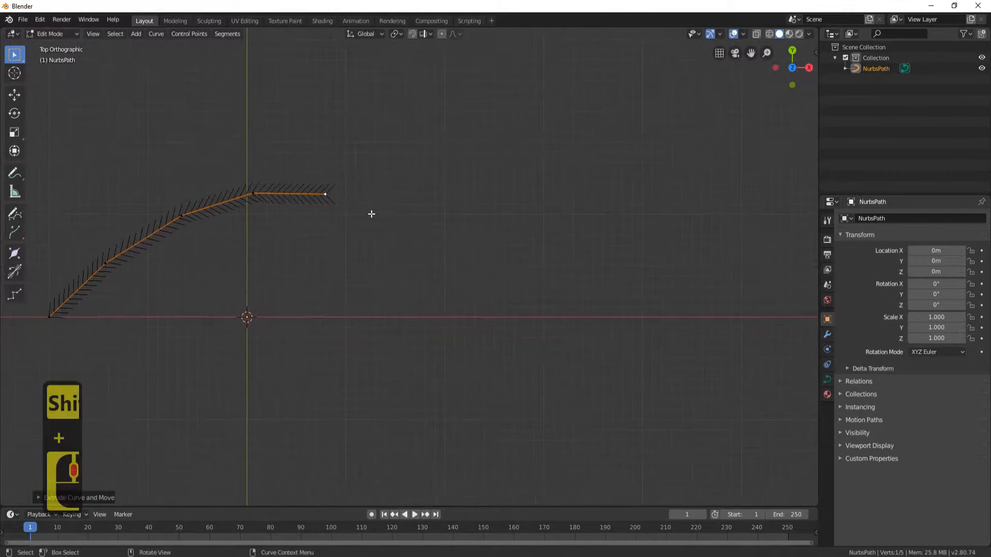
key("e")
left_click(452, 233)
key("e")
left_click(494, 277)
key("e")
left_click(535, 358)
Extrude three further points down and then toward positive X to form the bottom of a dip below the X axis
middle_click_drag(535, 359, 450, 271, "shift")
key("e")
left_click(454, 325)
key("e")
left_click(511, 365)
key("e")
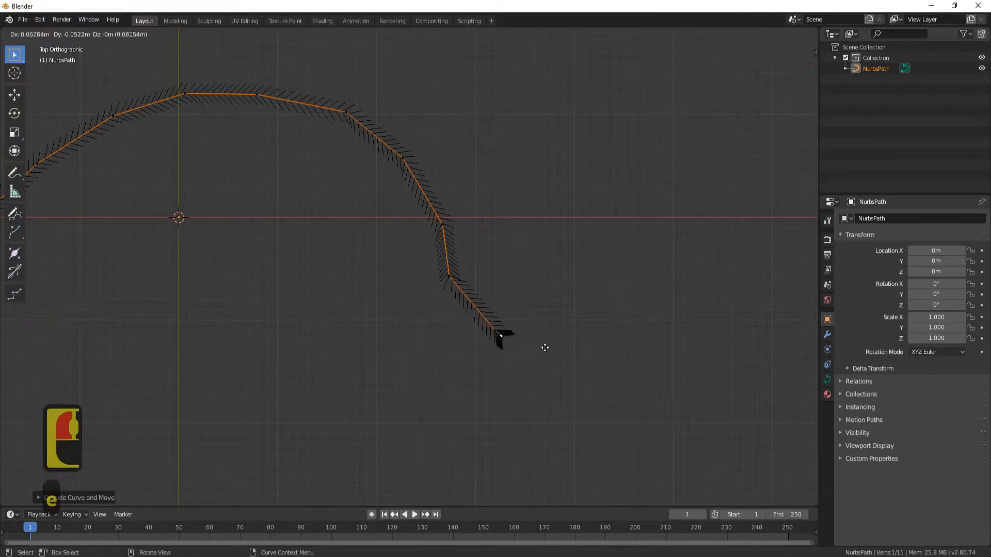
left_click(608, 348)
Extrude three points from the dip, two rising toward the X axis and one sloping slightly down toward positive X
key("e")
left_click(658, 257)
key("e")
left_click(723, 220)
key("e")
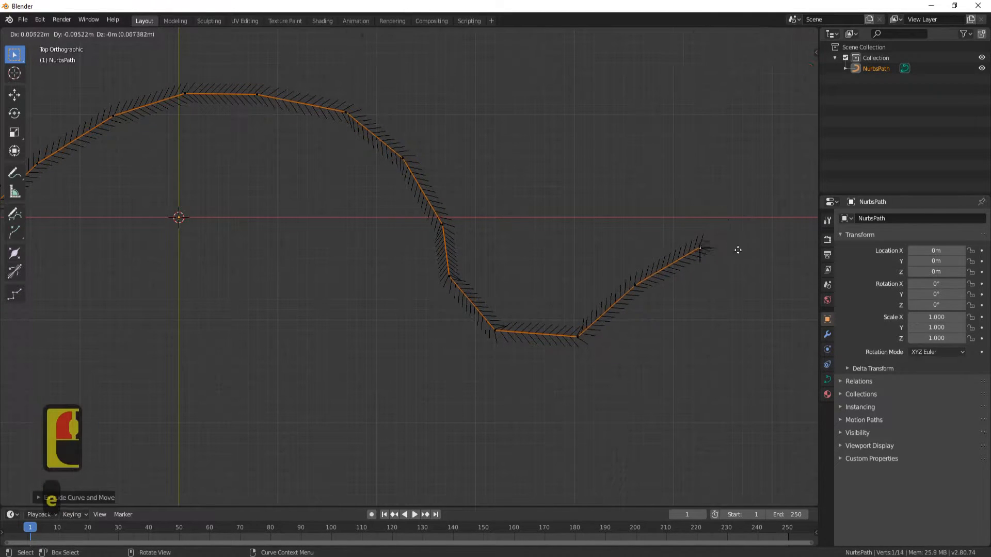
left_click(787, 266)
key("e")
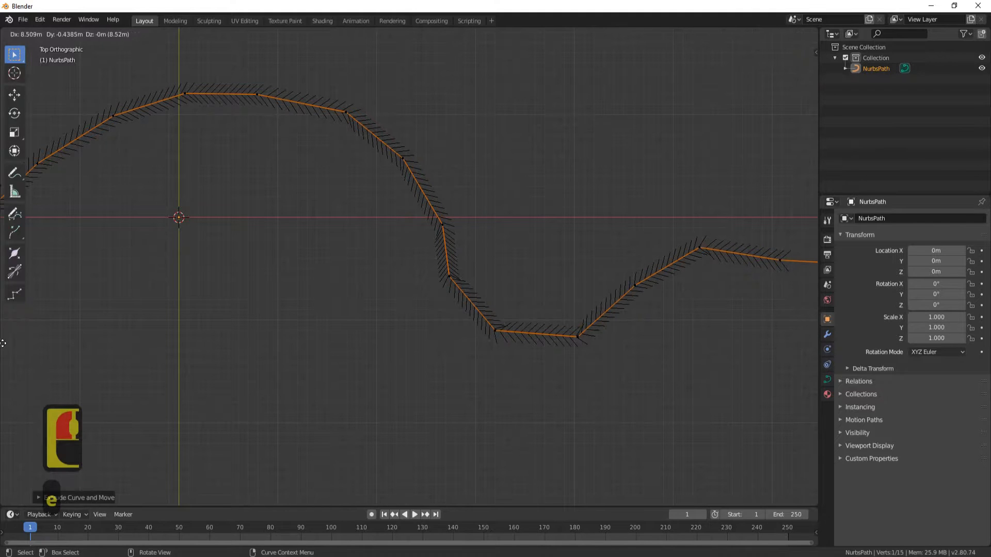
right_click(736, 349)
middle_click_drag(686, 349, 451, 269, "shift")
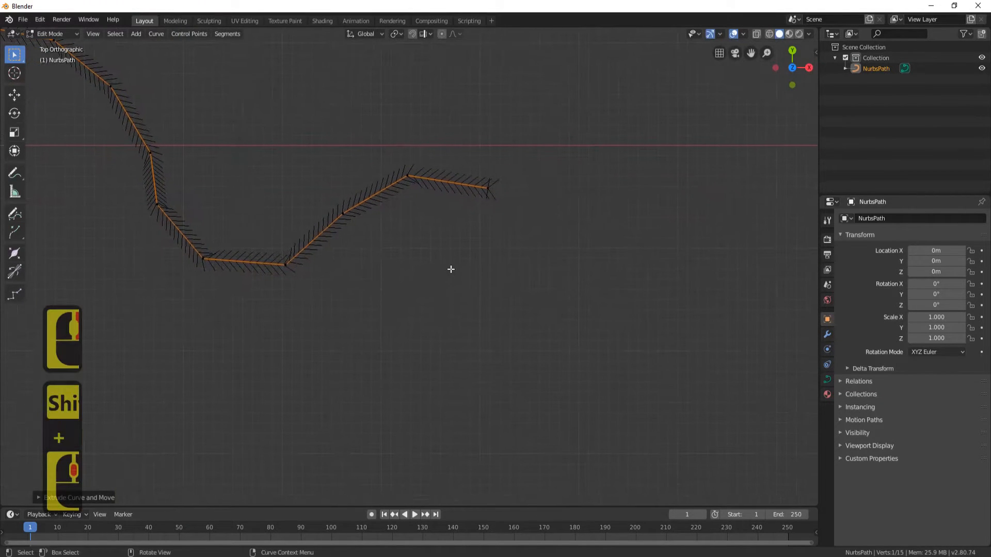
key("ctrl+z")
Extrude five points from the curve's end to form a rounded bulge that turns down and back toward negative X
key("e")
left_click(580, 263)
key("e")
left_click(611, 346)
key("e")
left_click(604, 434)
key("e")
left_click(530, 495)
key("e")
left_click(387, 493)
key("e")
left_click(303, 487)
key("e")
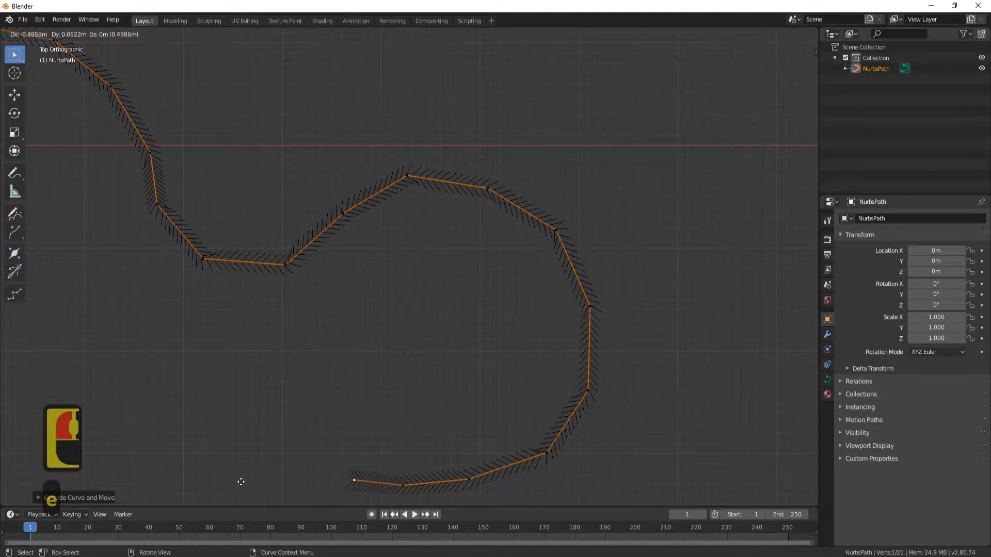
left_click(196, 470)
middle_click_drag(359, 412, 474, 339)
middle_click_drag(611, 338, 487, 314, "shift")
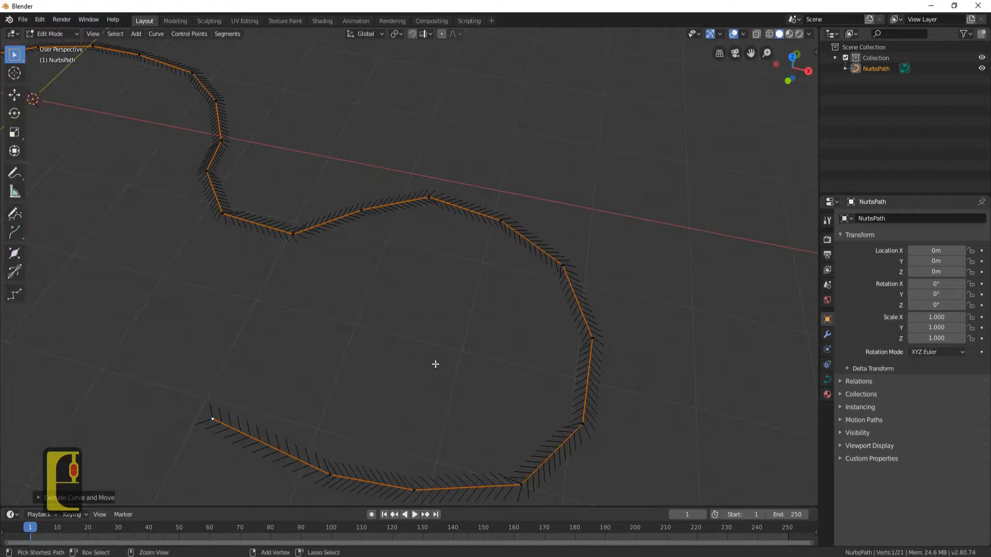
key("ctrl+z")
key("KP_7")
middle_click_drag(327, 401, 462, 316, "shift")
key("ctrl+z")
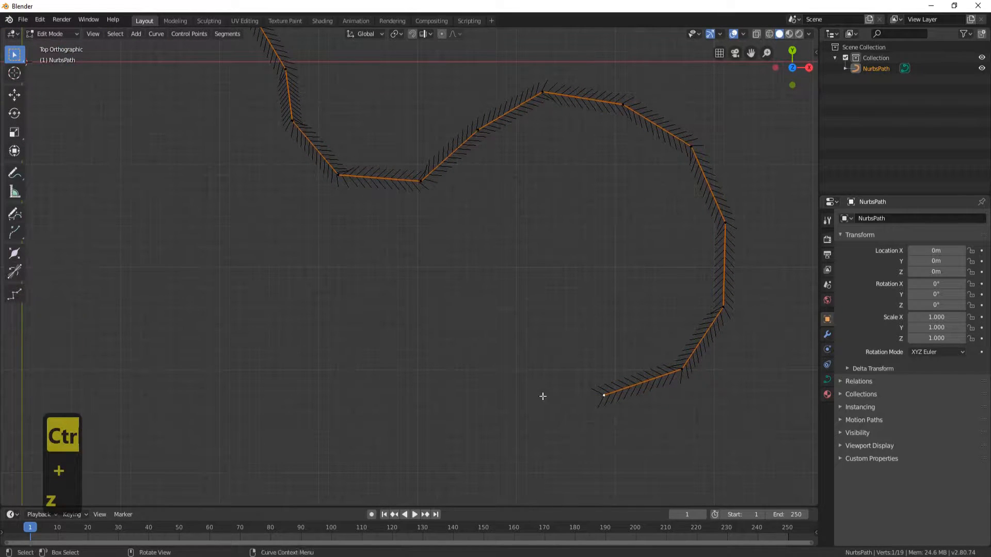
Extrude five points along the lower side of the outline, running toward negative X and gradually rising
key("e")
left_click(444, 417)
key("e")
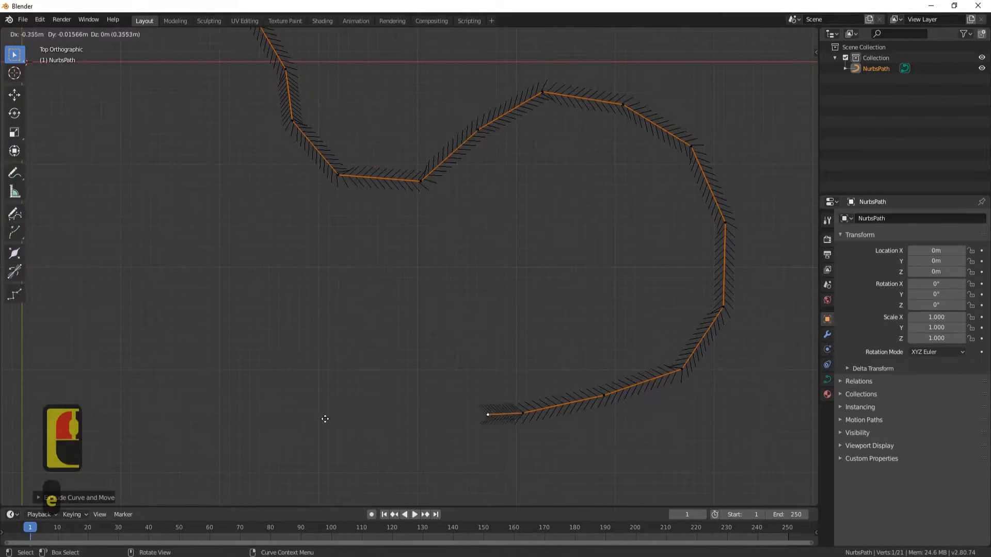
left_click(270, 420)
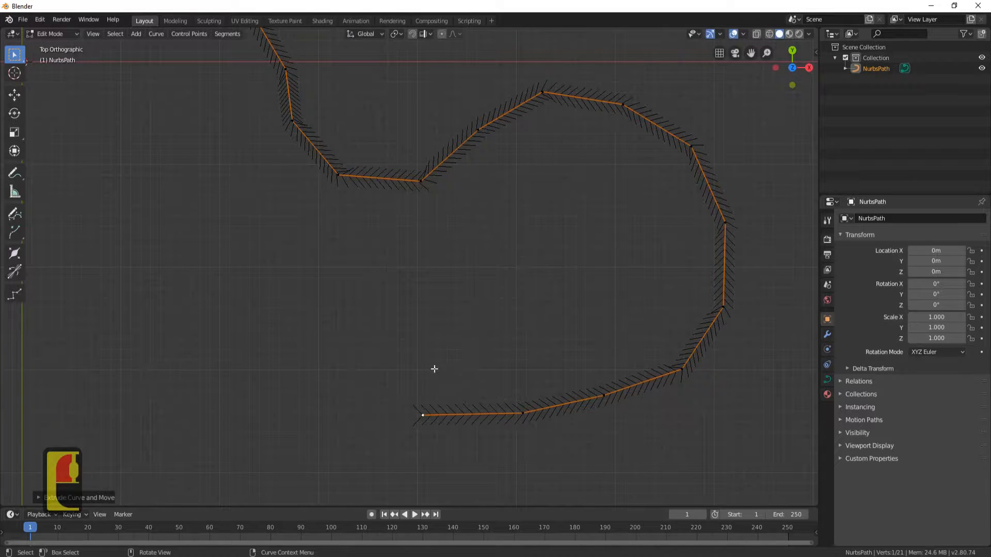
key("e")
left_click(294, 377)
key("e")
left_click(223, 330)
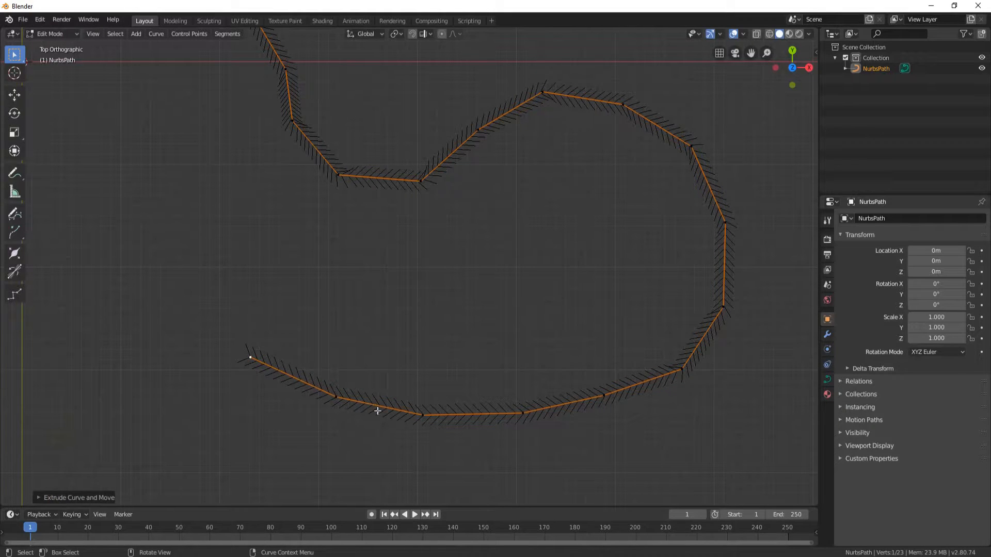
key("e")
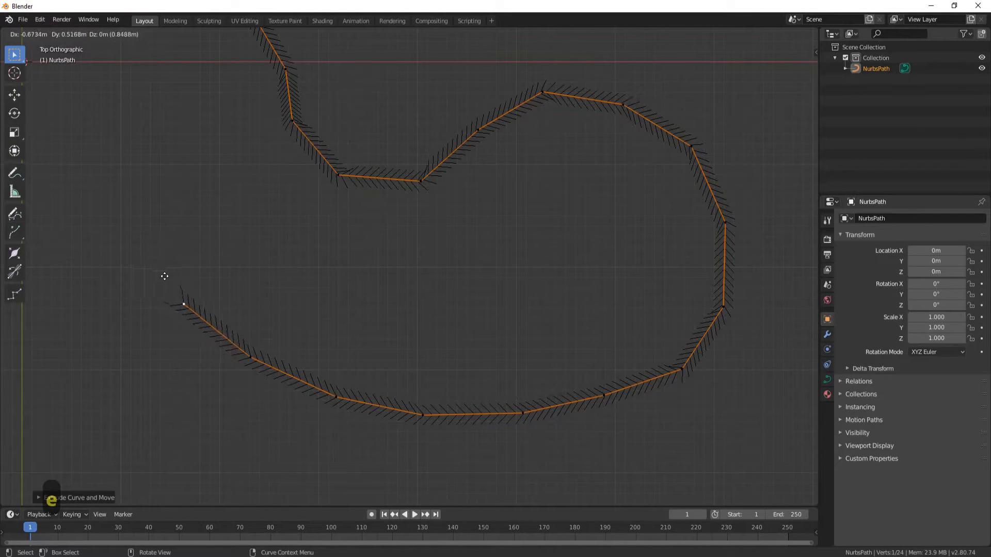
left_click(161, 273)
Extrude three more points nearly parallel to the X axis, continuing the lower side across the Y axis
middle_click_drag(157, 234, 346, 282, "shift")
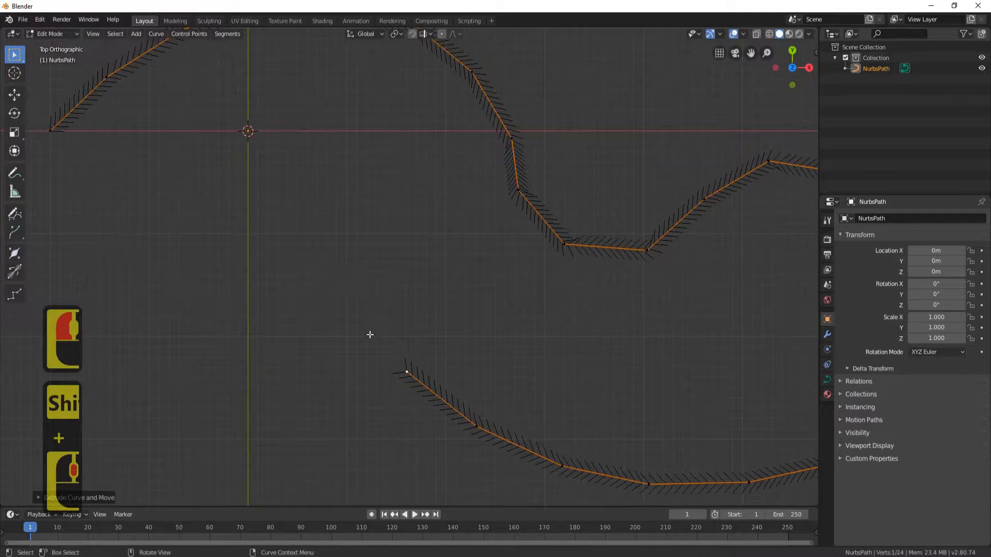
key("e")
left_click(290, 317)
key("e")
left_click(181, 318)
key("e")
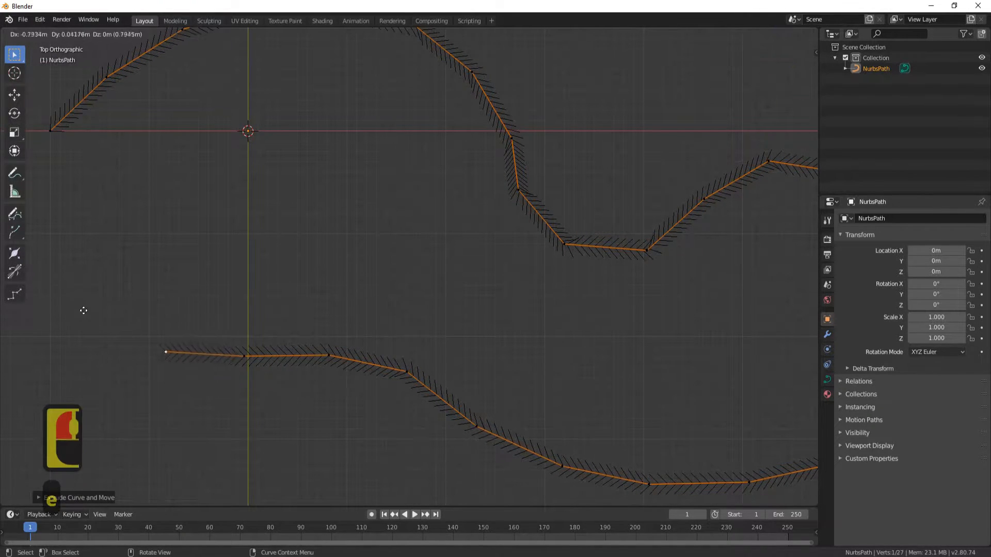
left_click(88, 311)
Extrude two points upward toward the curve's first point and join the two end points to close the outline
middle_click_drag(138, 283, 394, 301, "shift")
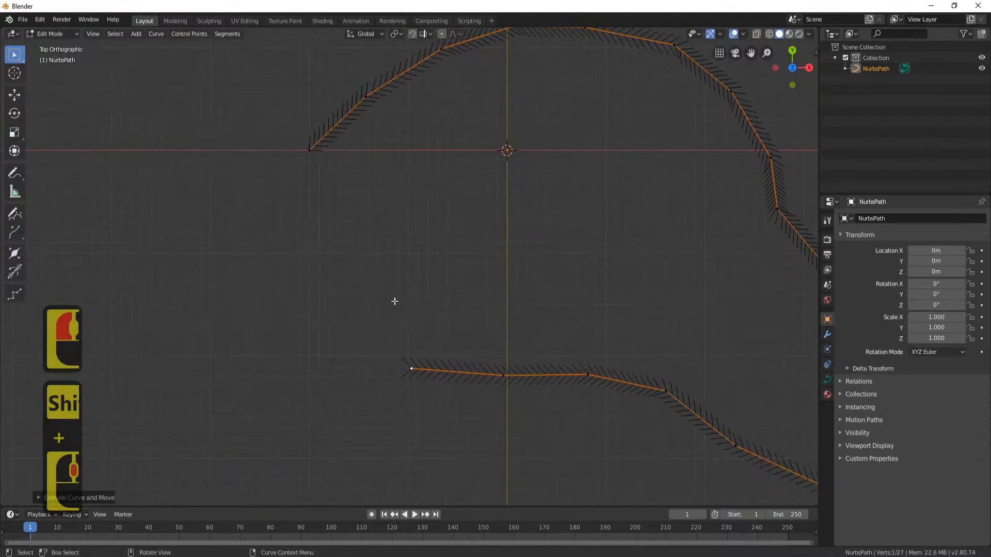
key("e")
left_click(289, 272)
key("e")
left_click(255, 207)
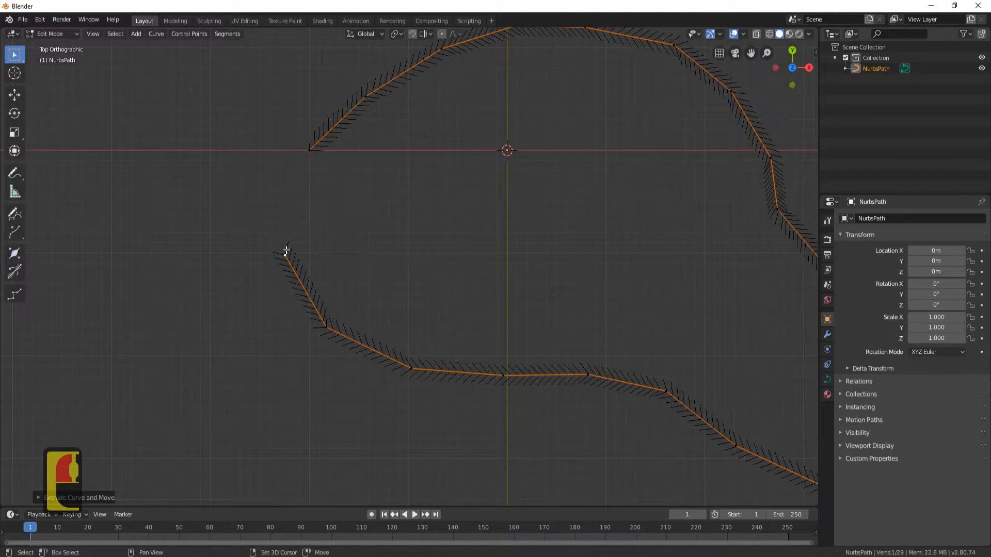
left_click(310, 150, "shift")
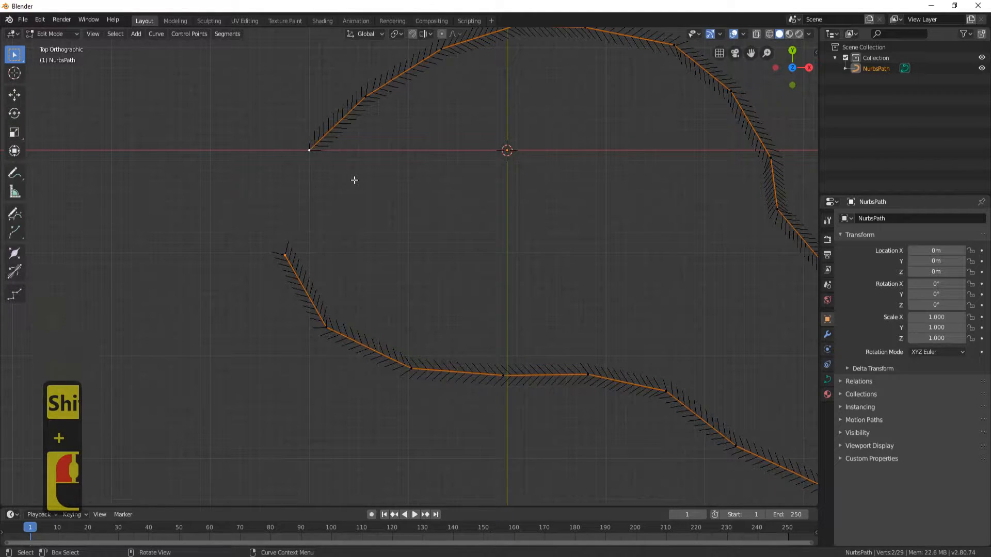
key("f")
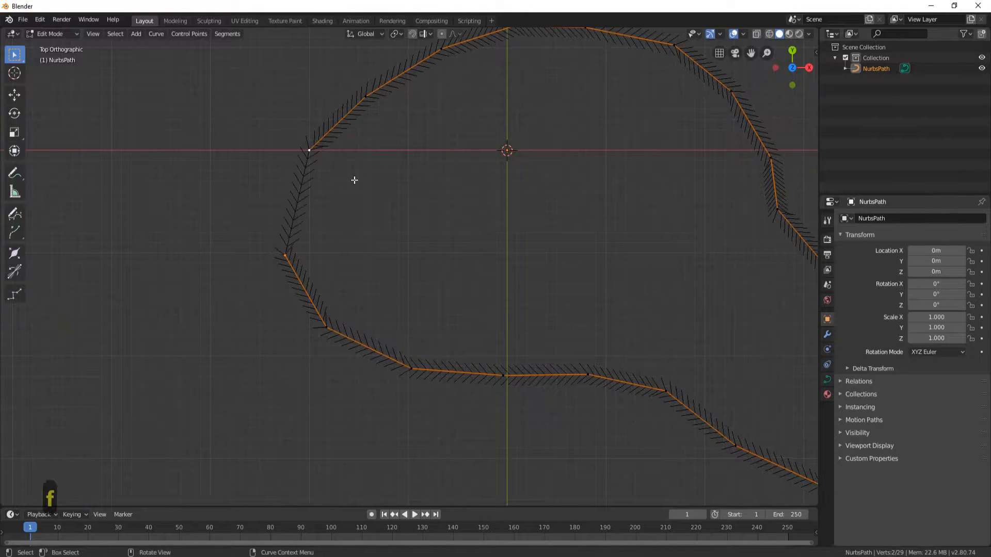
Move the control point just below the curve's first point slightly toward positive X
left_click(286, 255)
key("shift+space")
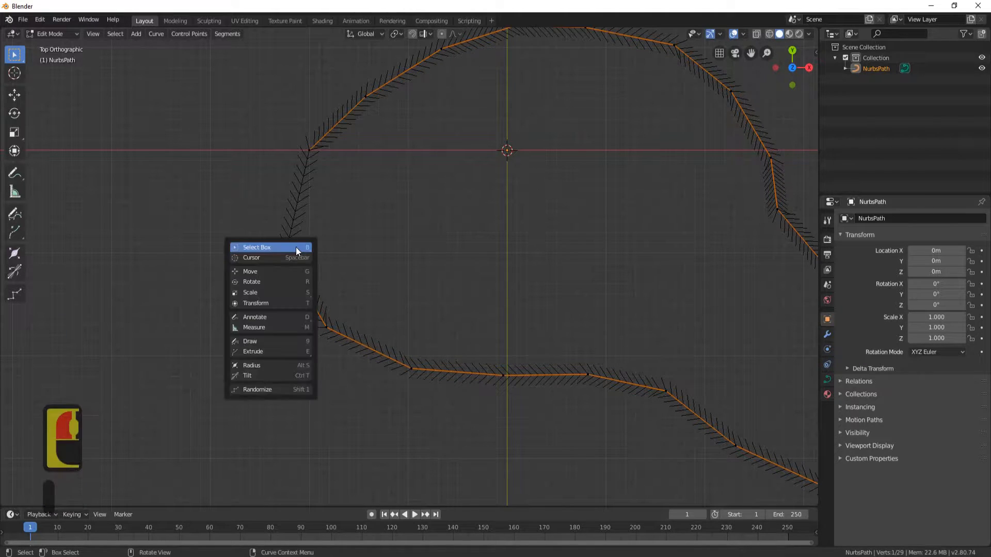
left_click(262, 271)
left_click_drag(326, 256, 336, 255)
scroll(387, 217, "down", 3)
middle_click_drag(531, 233, 381, 236, "shift")
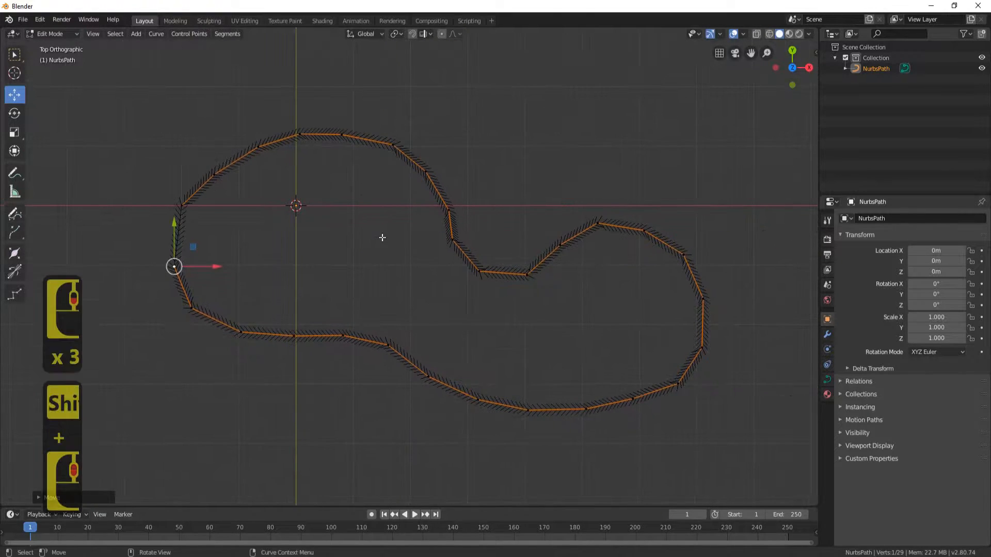
key("ctrl+z")
Select all control points of the closed curve and subdivide its segments twice
key("a")
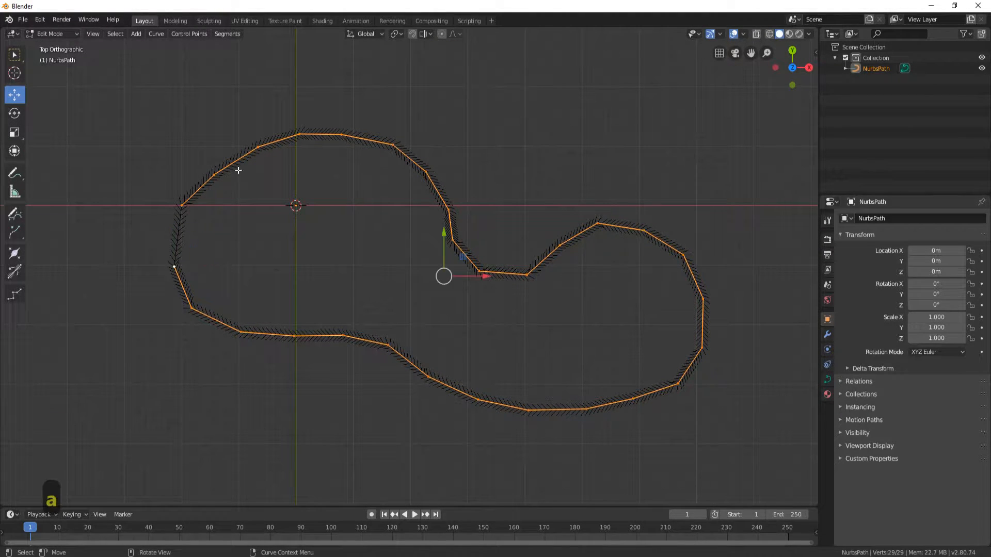
left_click(226, 33)
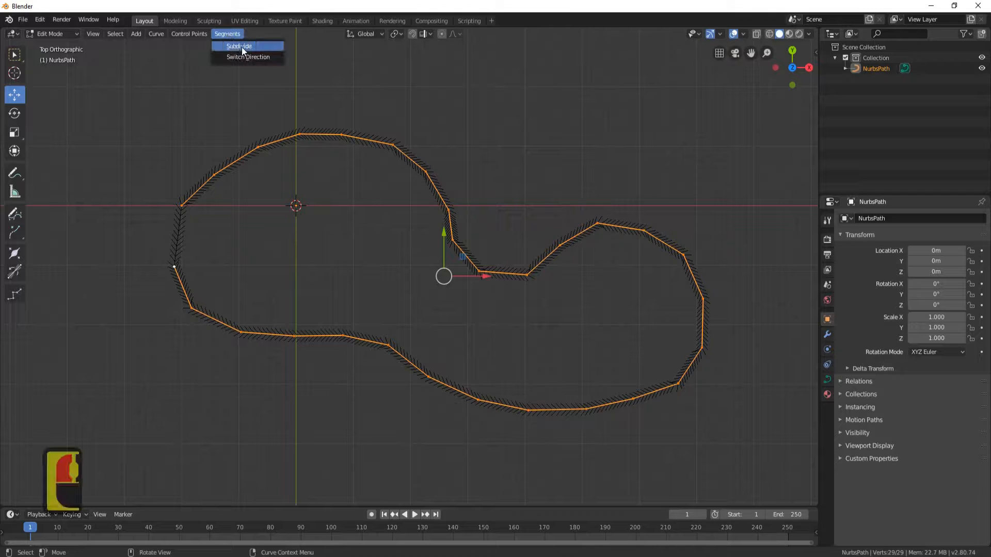
left_click(240, 46)
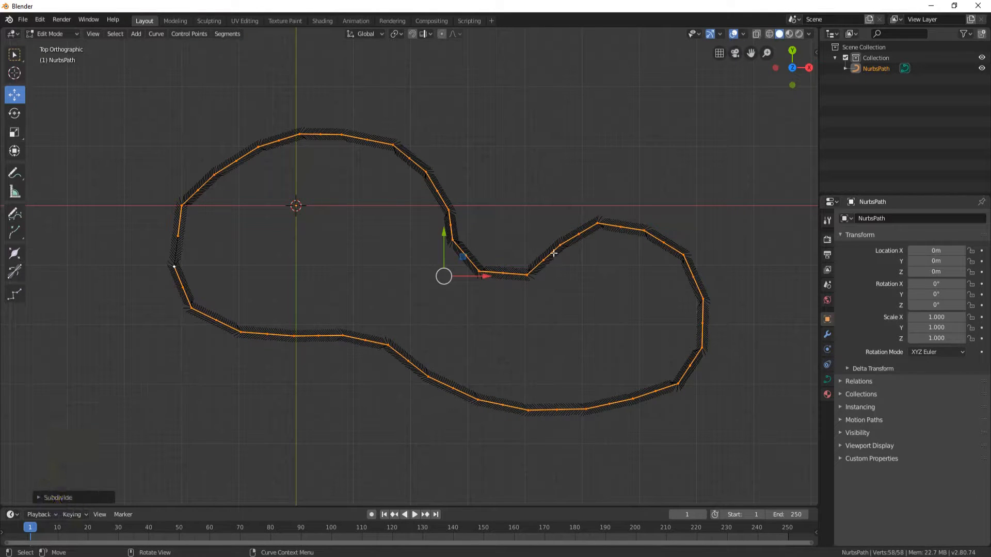
left_click(227, 34)
left_click(255, 46)
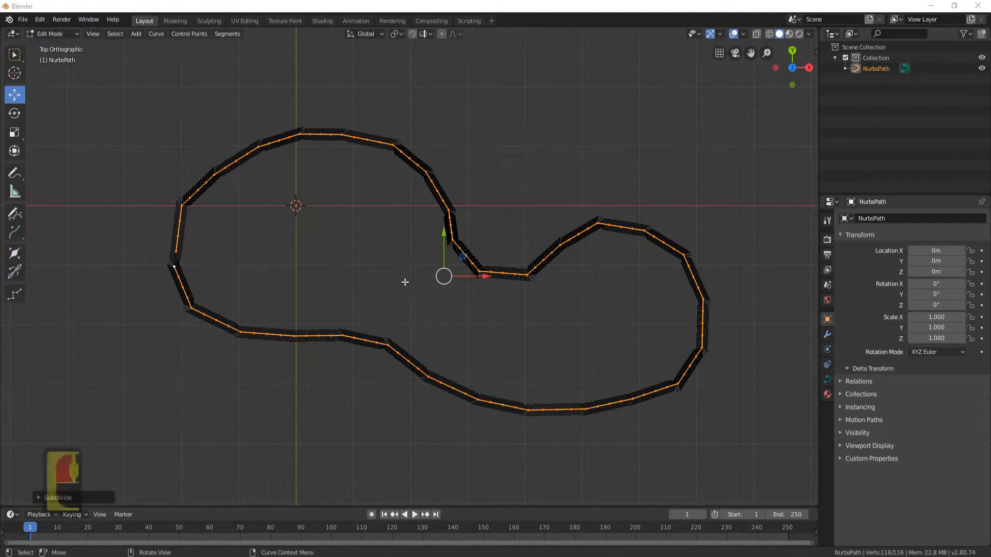
Smooth all the curve's control points six times in succession to round off the outline
left_click(193, 34)
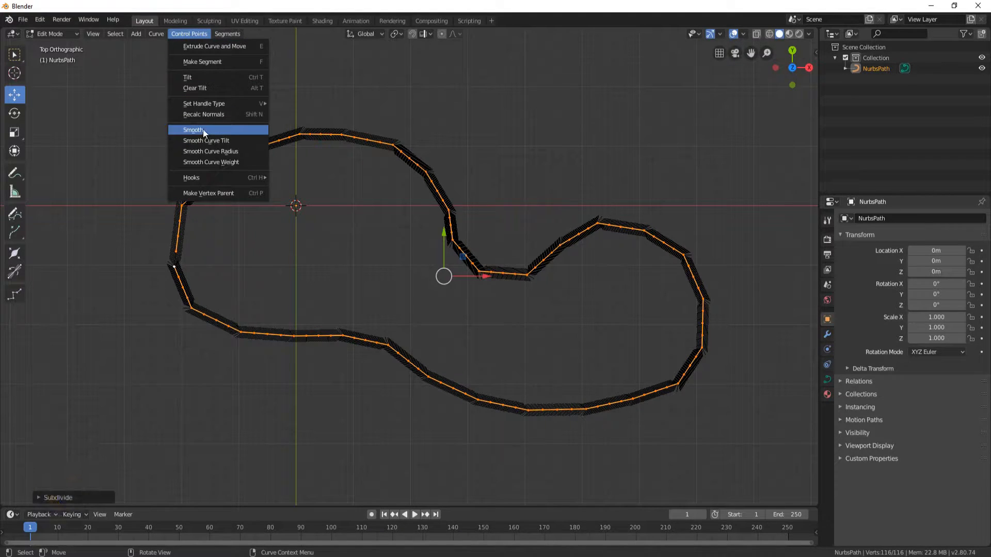
left_click(204, 131)
left_click(192, 33)
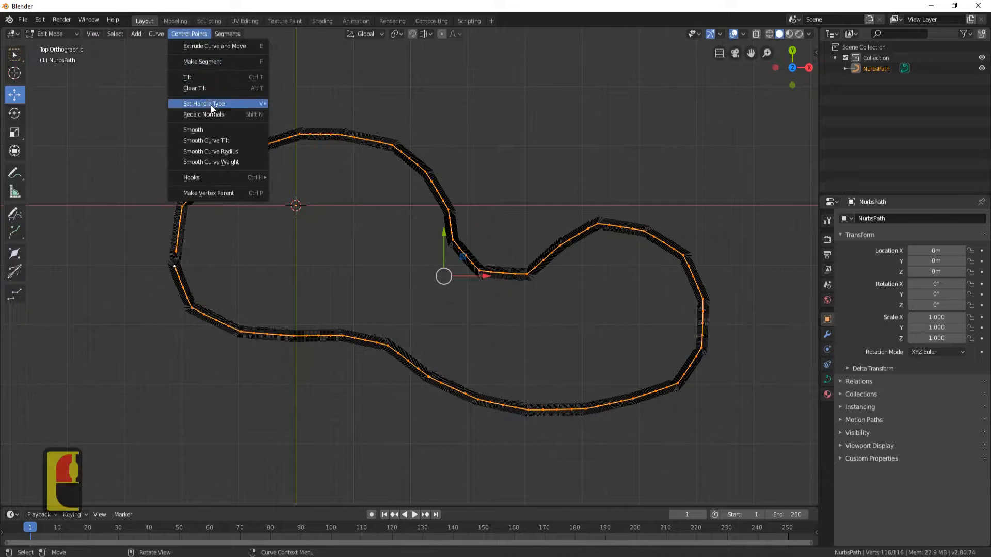
left_click(212, 131)
left_click(192, 34)
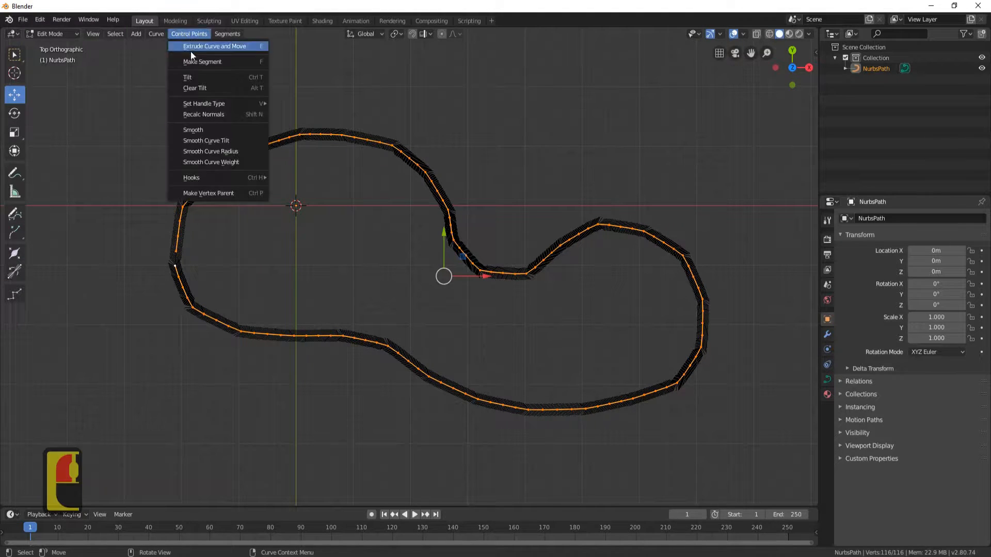
left_click(208, 130)
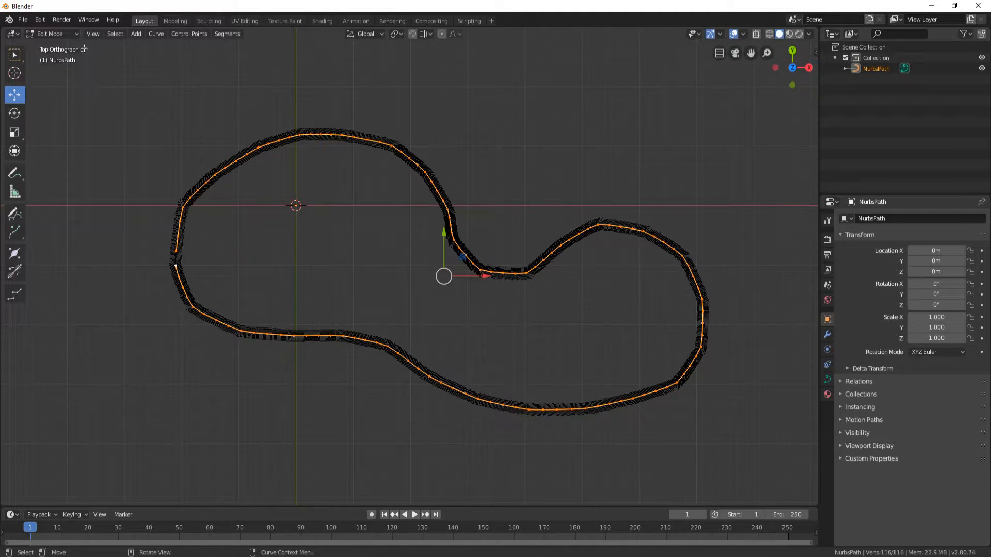
left_click(156, 34)
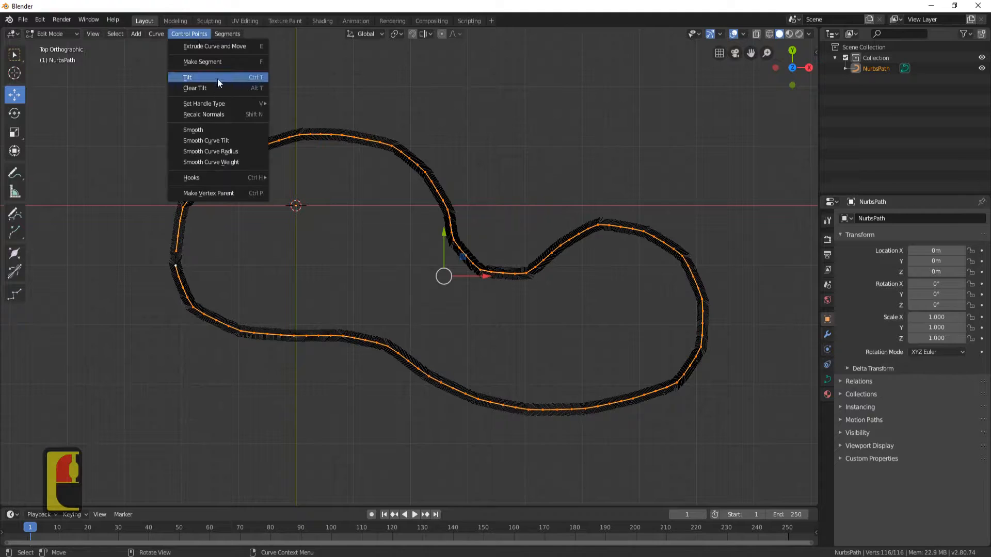
left_click(212, 127)
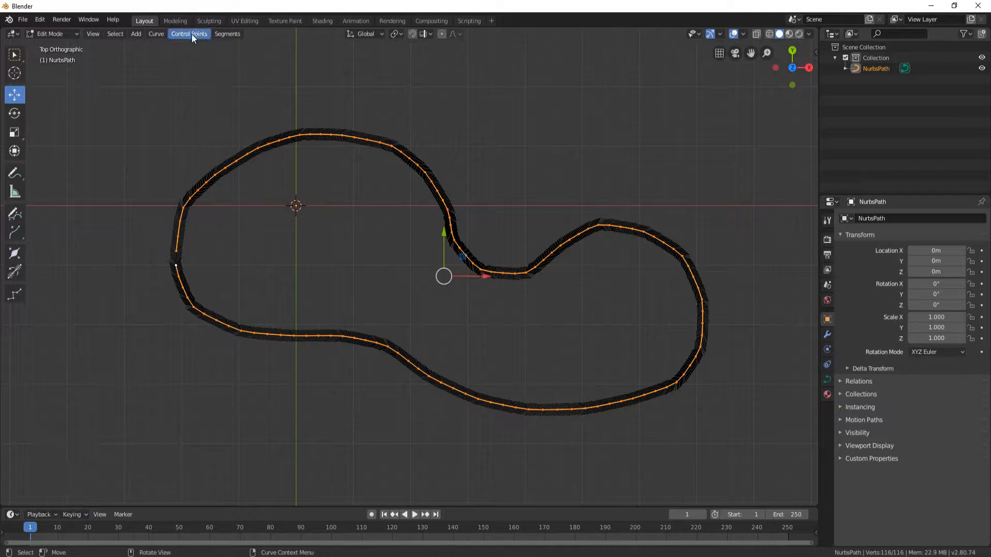
left_click(190, 34)
left_click(215, 130)
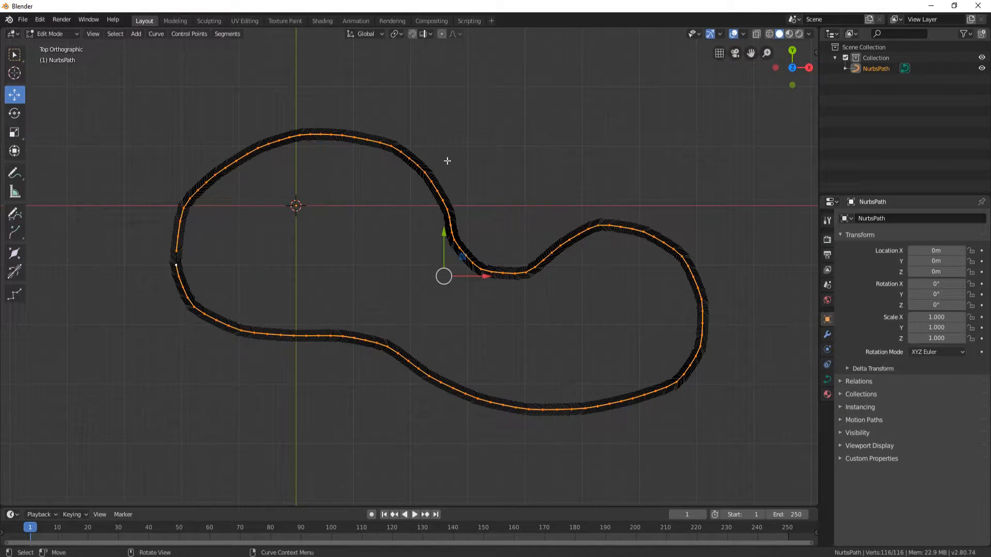
left_click(184, 33)
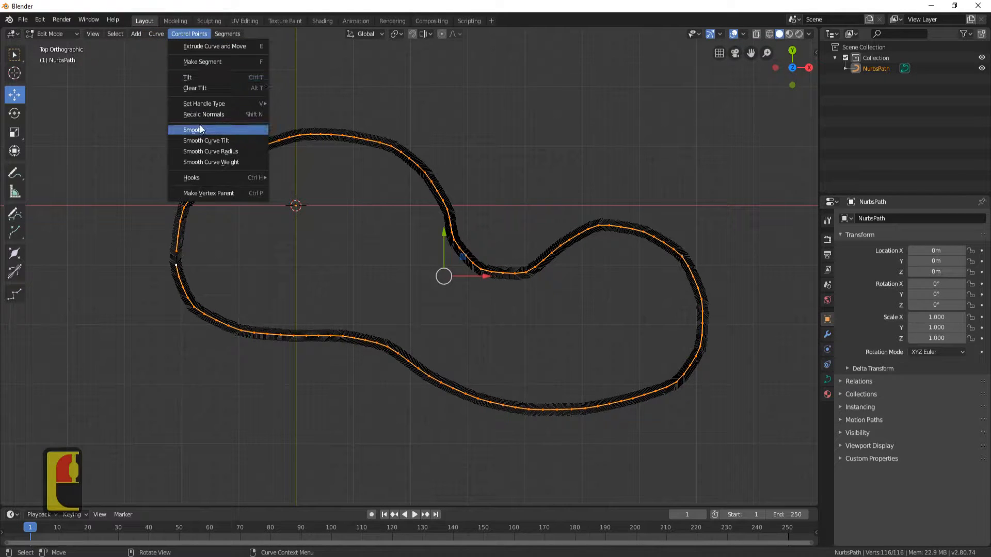
left_click(200, 124)
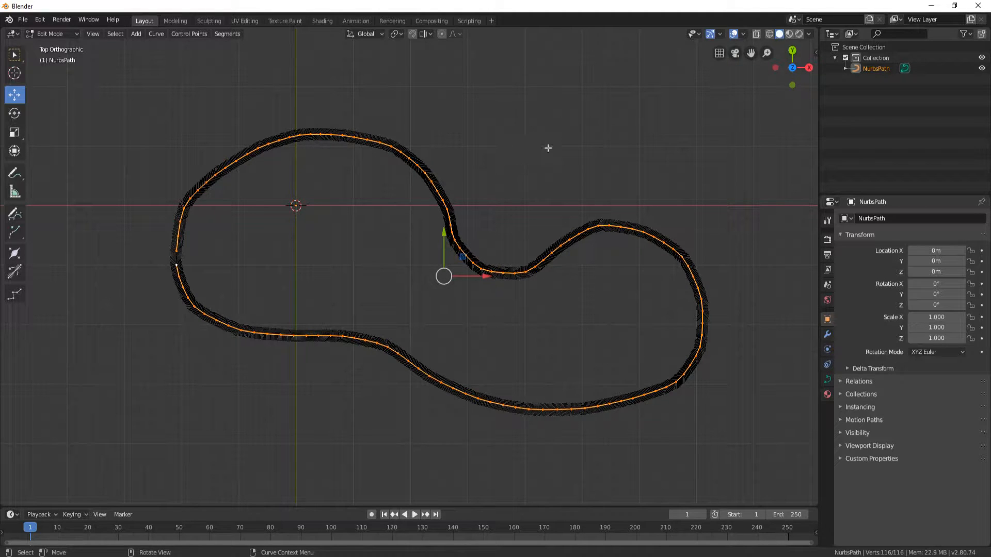
Return to Object Mode and set the curve's origin to its geometry
key("Tab")
right_click(522, 122)
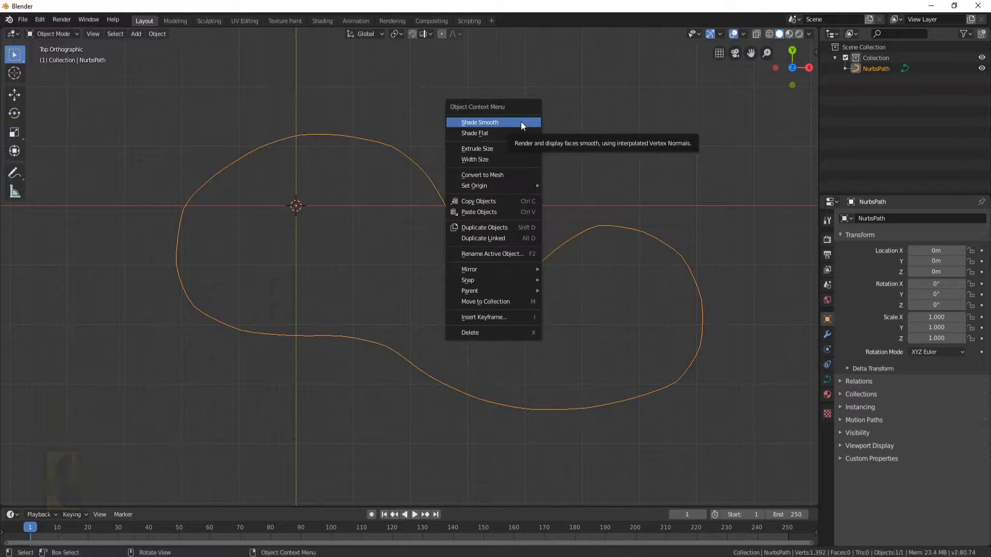
mouse_move(530, 187)
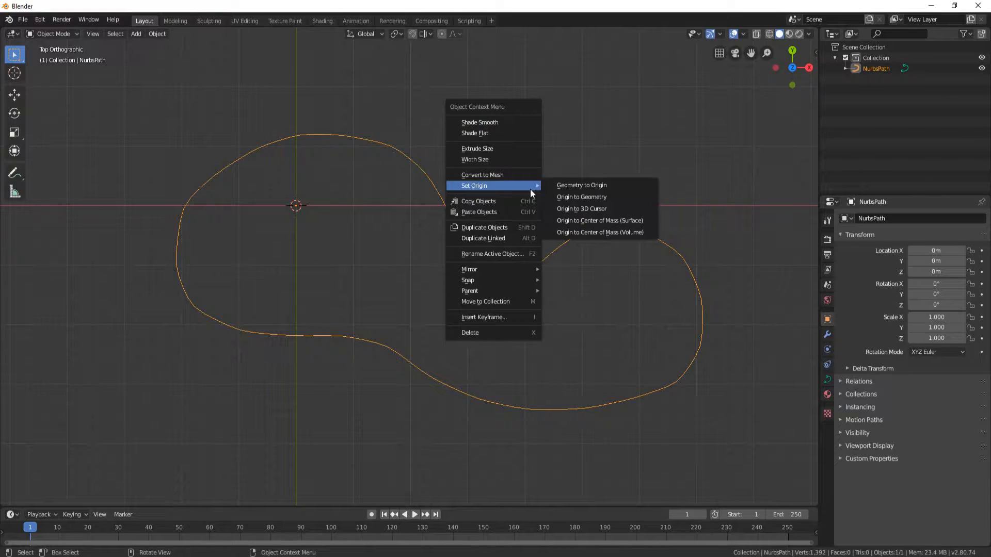
left_click(602, 197)
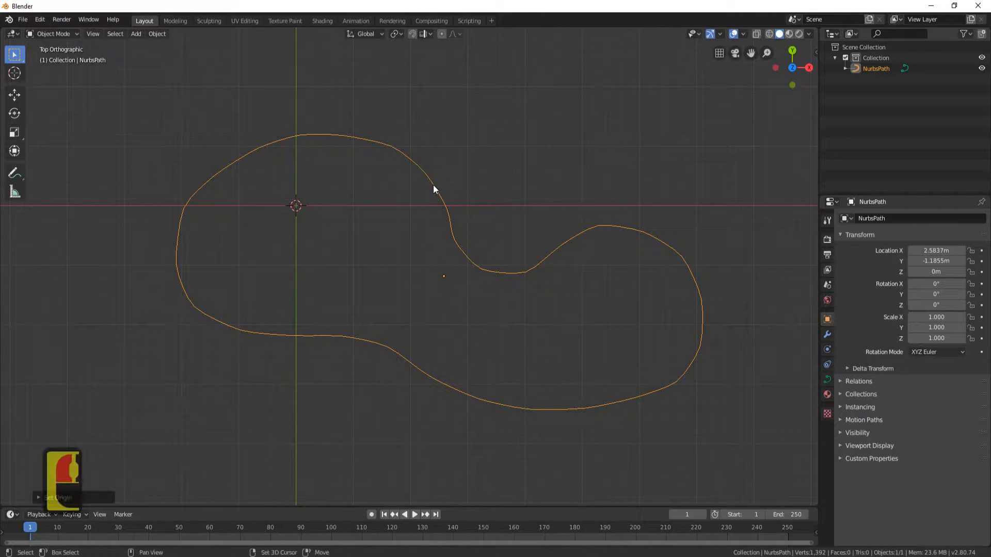
Move the curve toward the world origin, to about X 0.65 m and Y -0.13 m
key("shift+space")
left_click(388, 212)
left_click_drag(485, 276, 371, 274)
left_click_drag(334, 235, 346, 171)
middle_click_drag(281, 181, 489, 186, "shift")
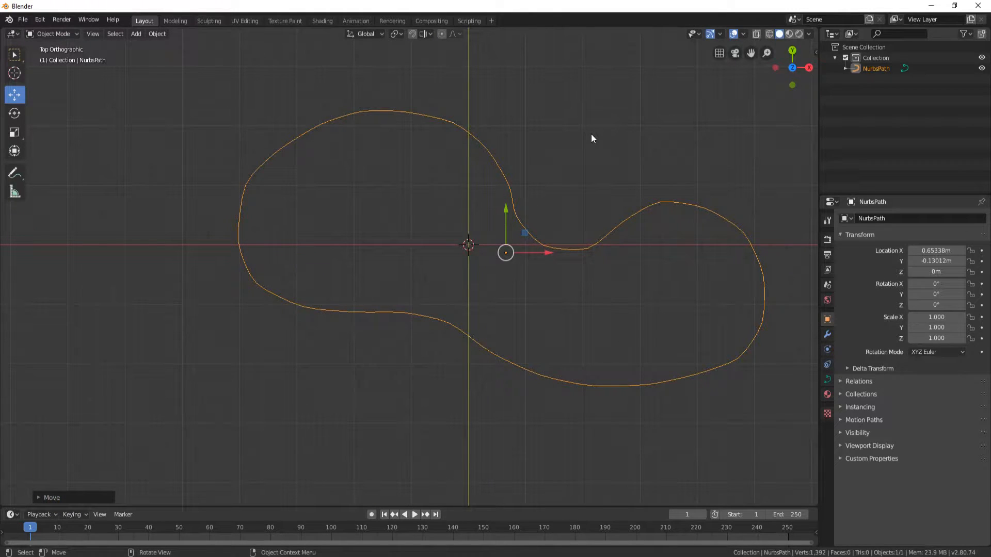
Add a cube and snap it to the 3D cursor with the Keep Offset option
key("shift+a")
mouse_move(564, 123)
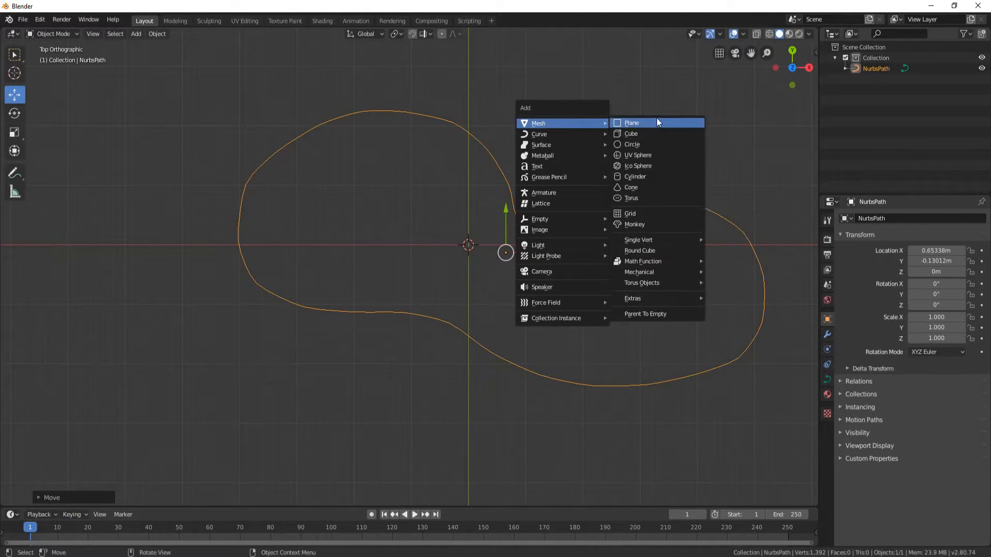
left_click(661, 133)
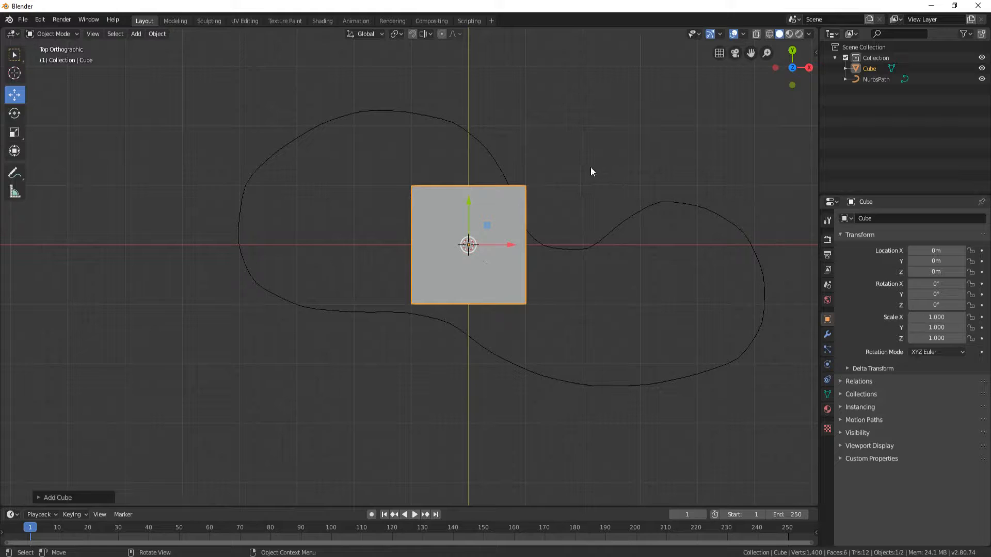
key("shift+s")
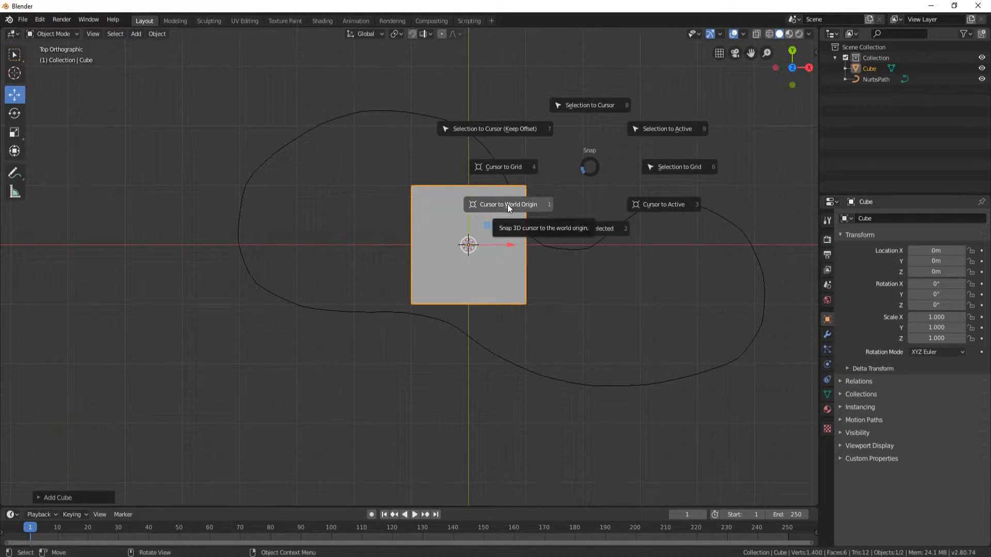
left_click(440, 128)
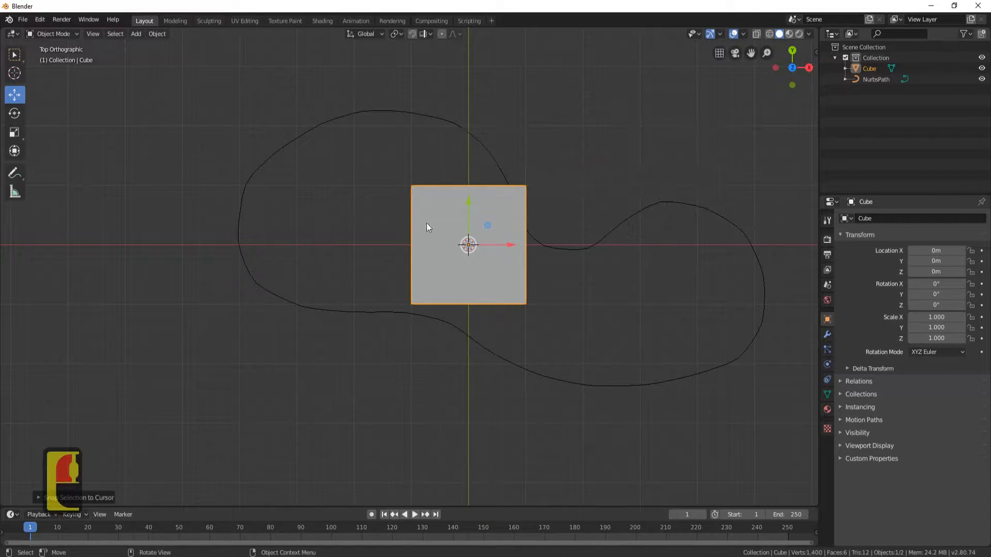
left_click(469, 272)
Scale the cube down uniformly to about 0.138 and move it along Y to about 2.02 m, onto the curve
middle_click_drag(452, 270, 597, 288)
key("s")
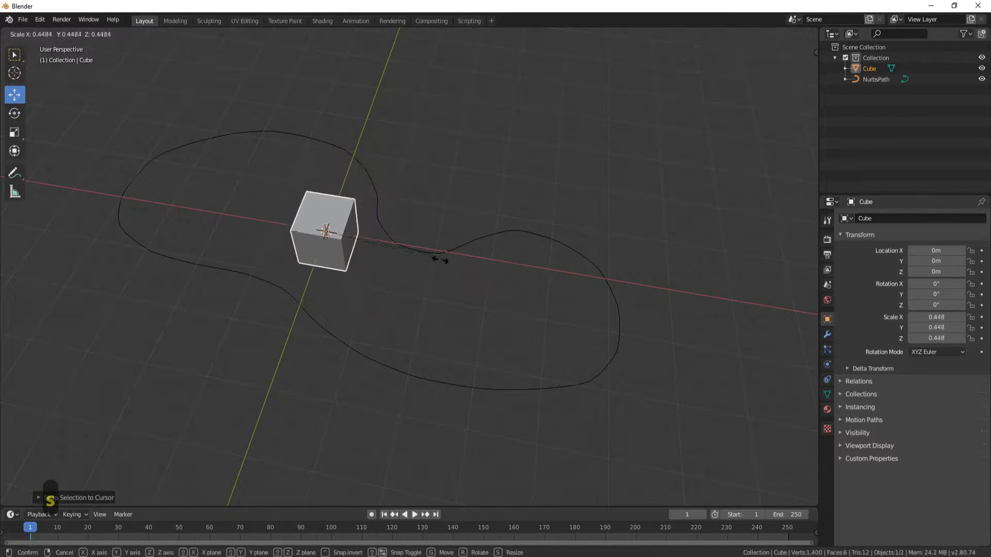
left_click(361, 242)
middle_click_drag(361, 242, 371, 197)
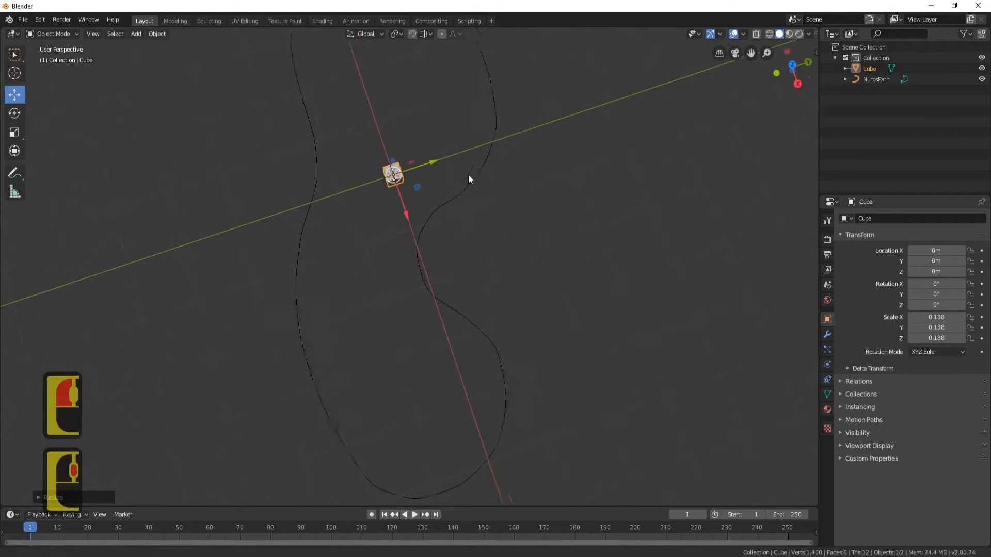
middle_click_drag(489, 163, 385, 239, "shift")
left_click_drag(347, 226, 436, 194)
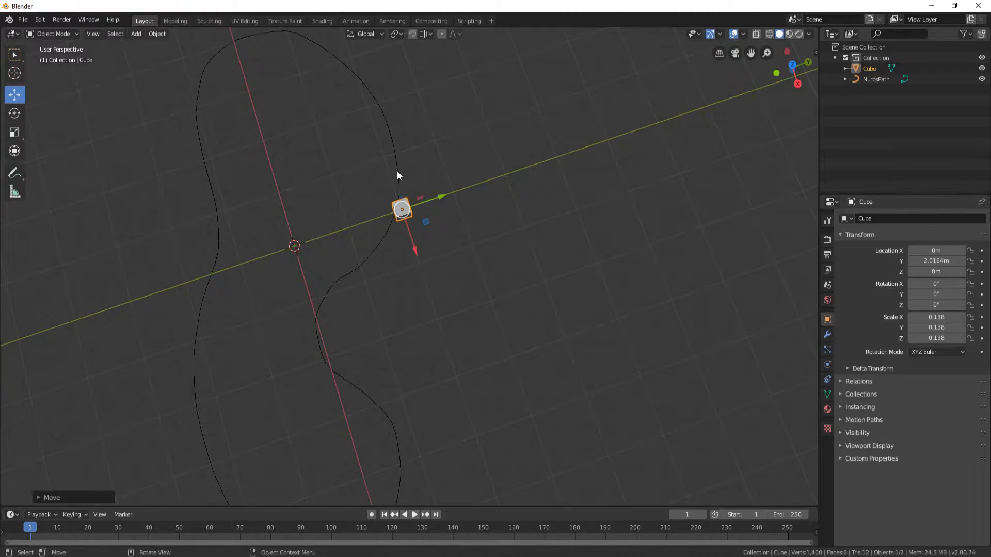
Flatten the cube along Z to a scale of about 0.029
middle_click_drag(403, 180, 423, 203)
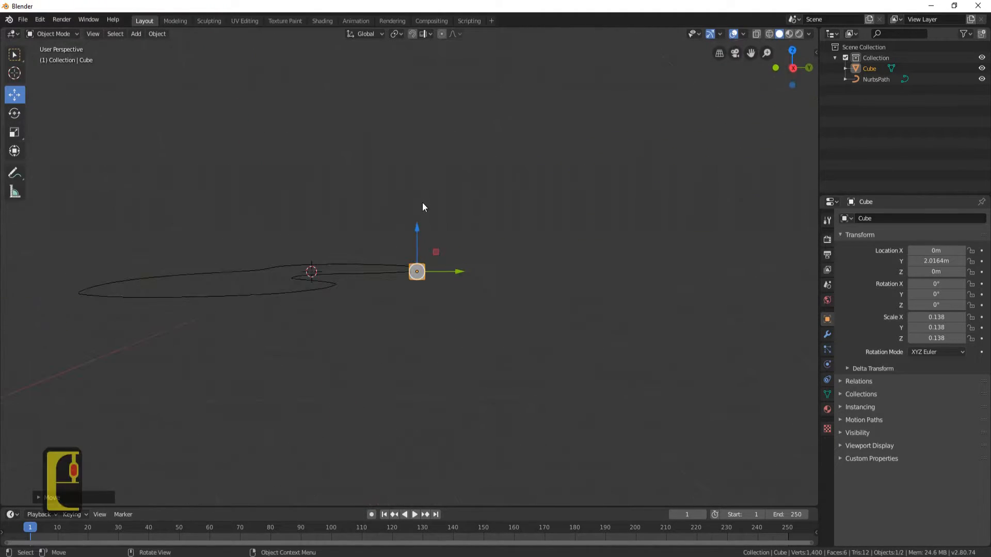
key("s")
key("z")
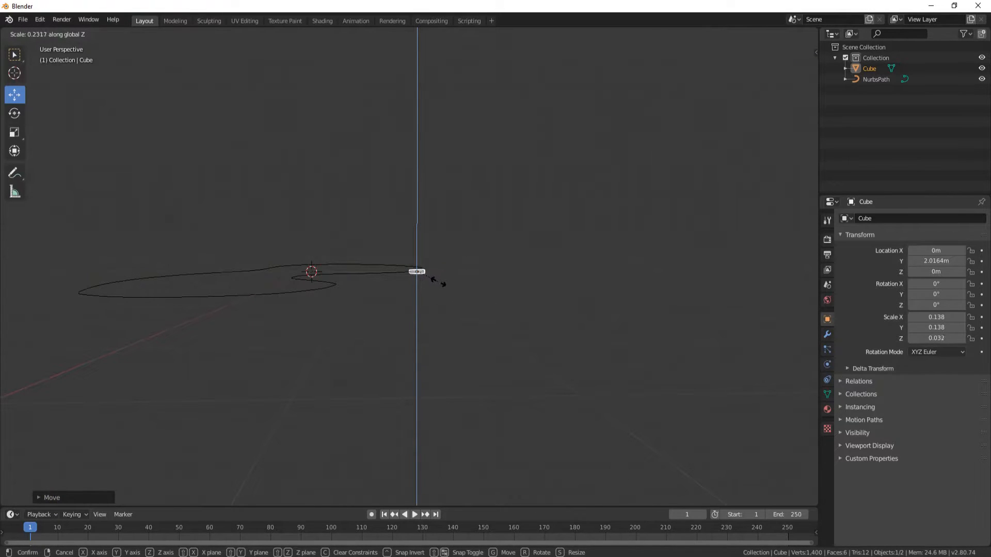
left_click(467, 245)
Enlarge the flattened cube uniformly to a scale of about 0.214 in X and Y and 0.045 in Z
middle_click_drag(468, 243, 482, 292)
scroll(481, 293, "up", 5)
middle_click_drag(430, 212, 481, 364, "shift")
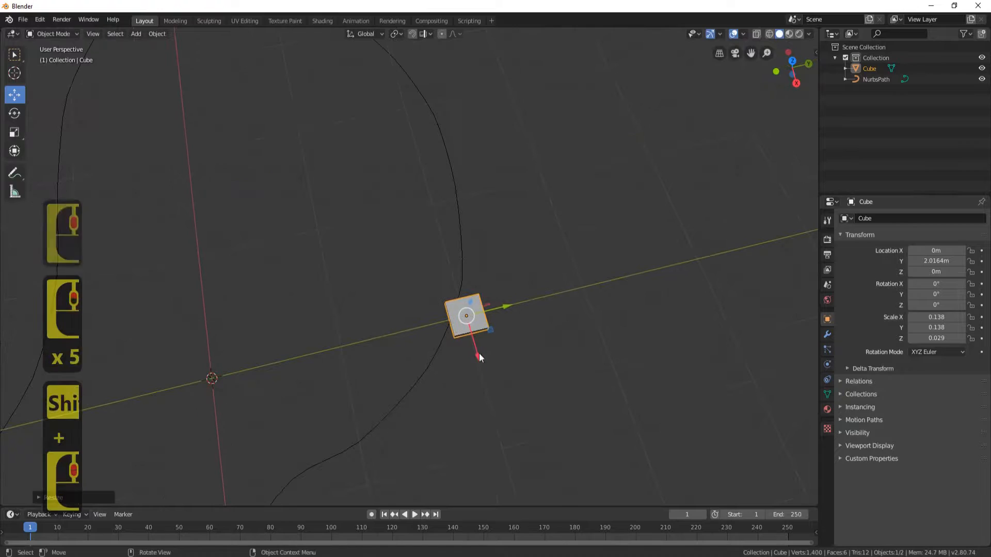
key("s")
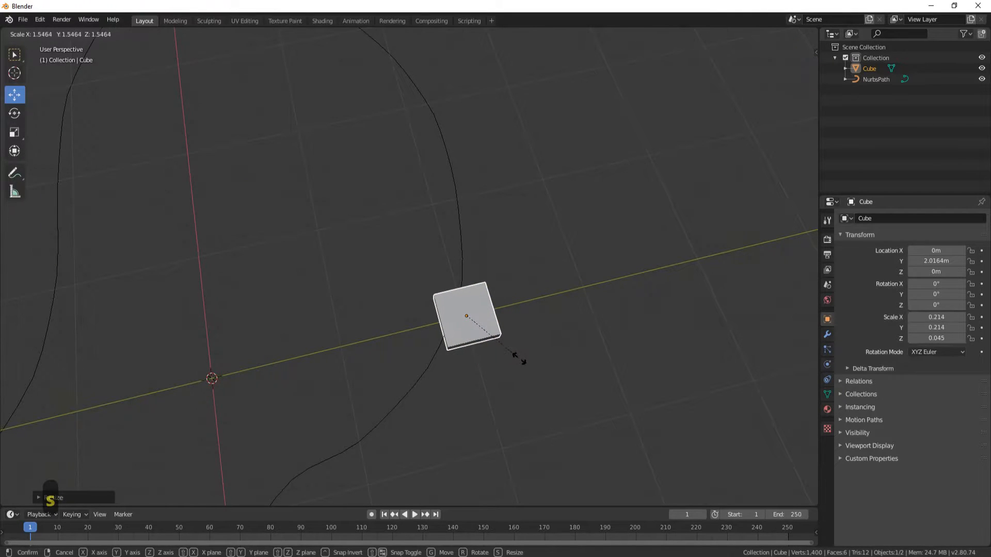
left_click(519, 361)
Thin the slab further along Z to a scale of about 0.019
middle_click_drag(558, 345, 525, 289)
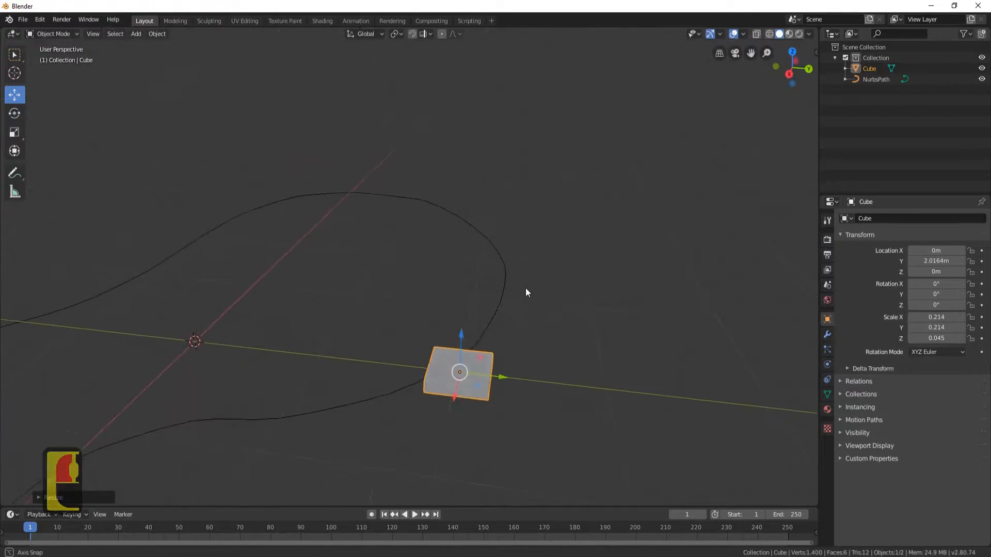
key("s")
key("z")
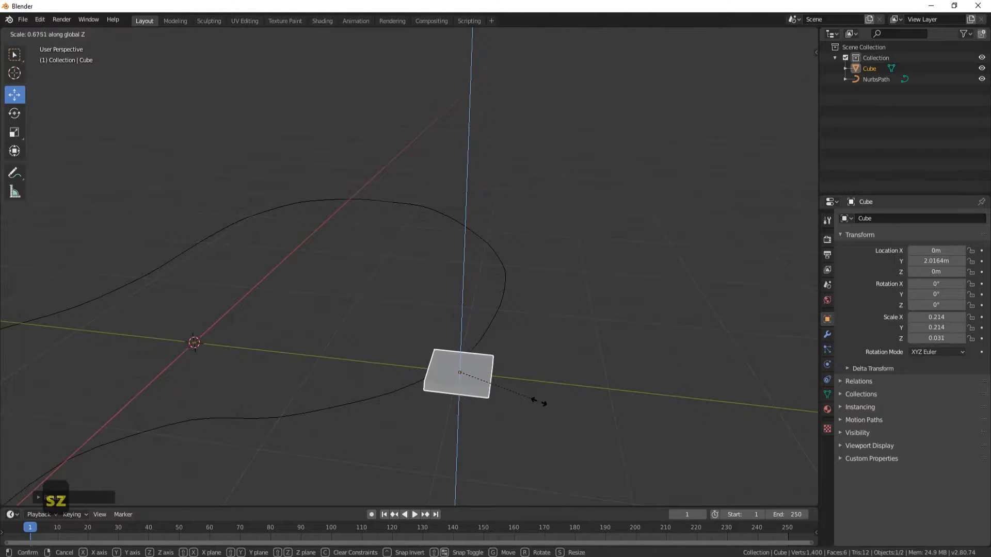
left_click(509, 390)
Mark every edge of the slab as a seam in mesh editing, using its underside face and the four adjoining side faces
middle_click_drag(549, 361, 495, 408)
key("Tab")
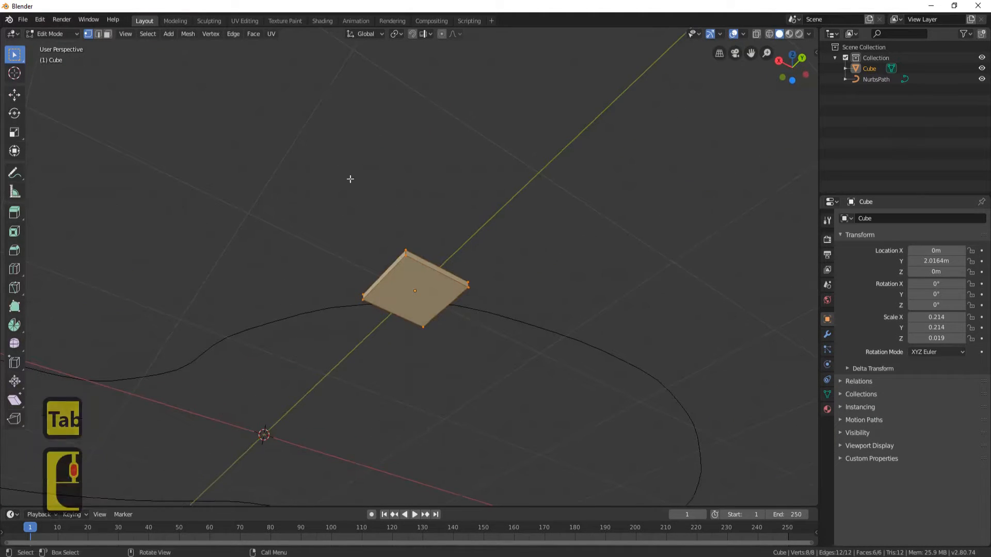
left_click(108, 34)
left_click(433, 287)
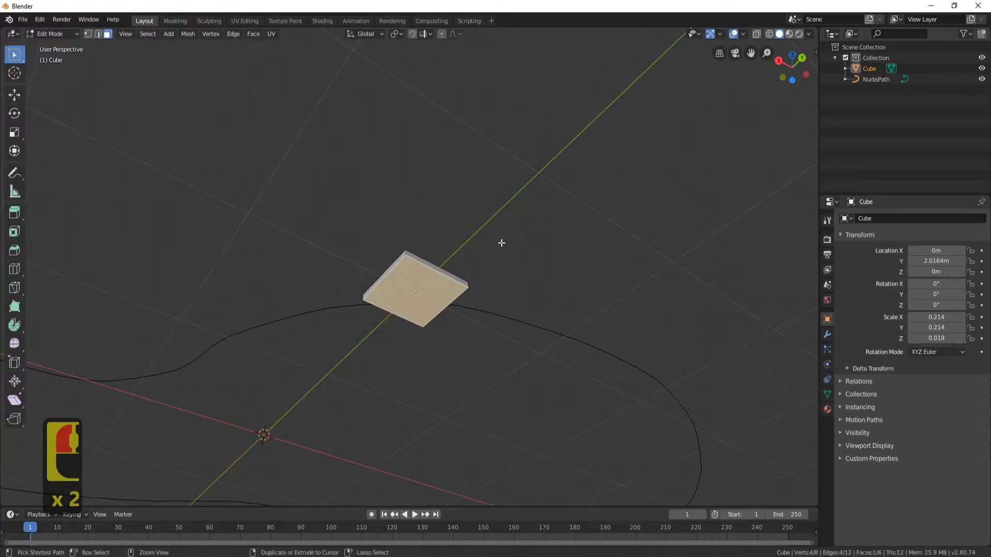
key("ctrl+KP_Add")
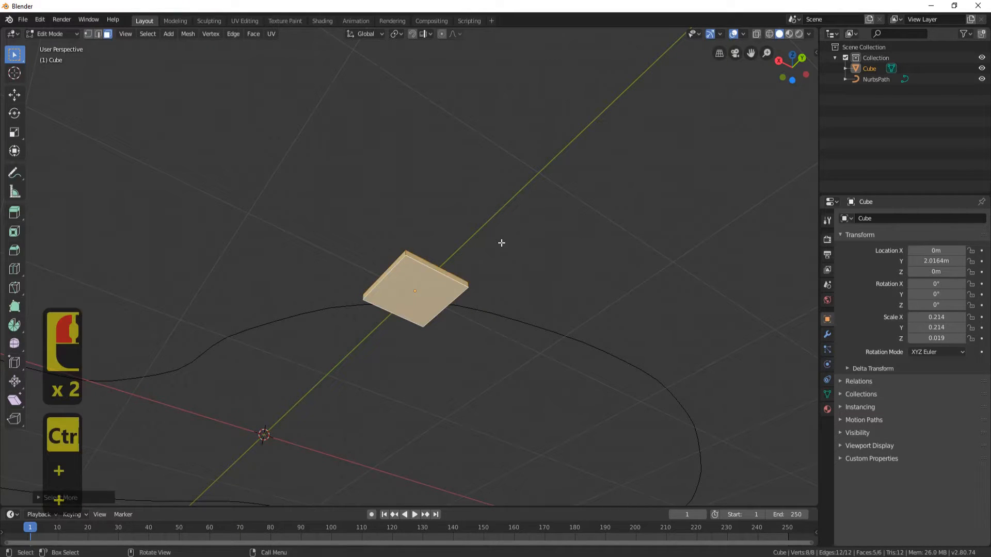
key("ctrl+e")
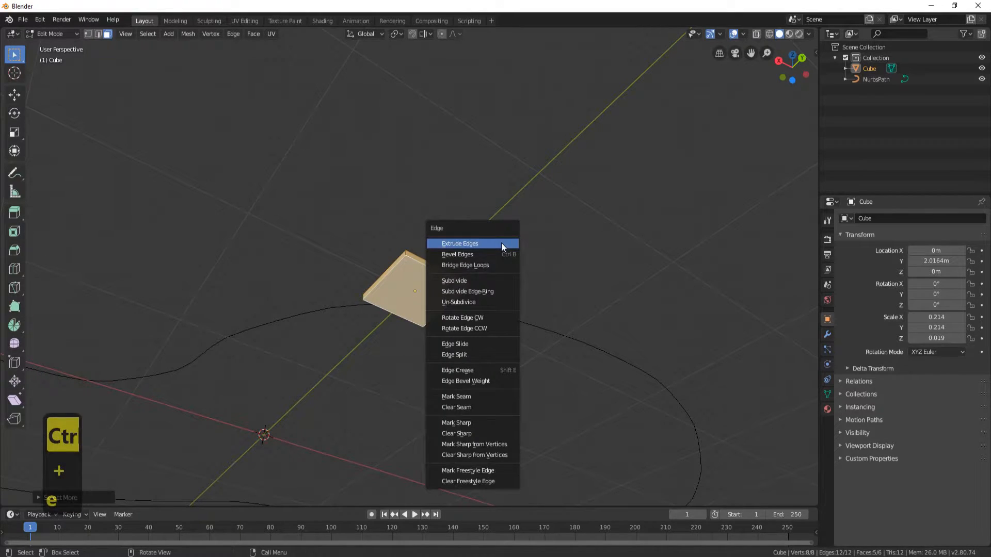
left_click(474, 396)
Clear the seams from the edges around the slab's top face
middle_click_drag(473, 394, 413, 393)
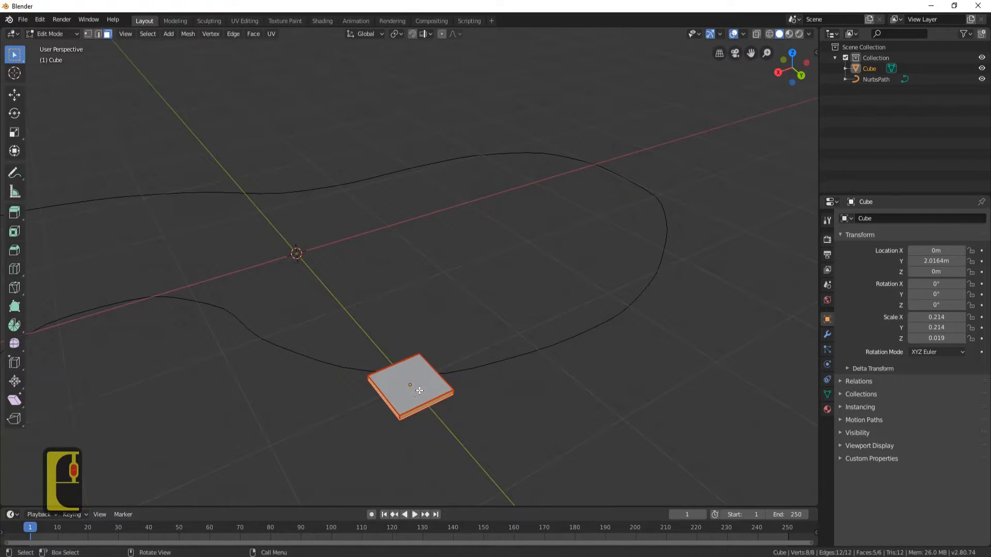
left_click(418, 386)
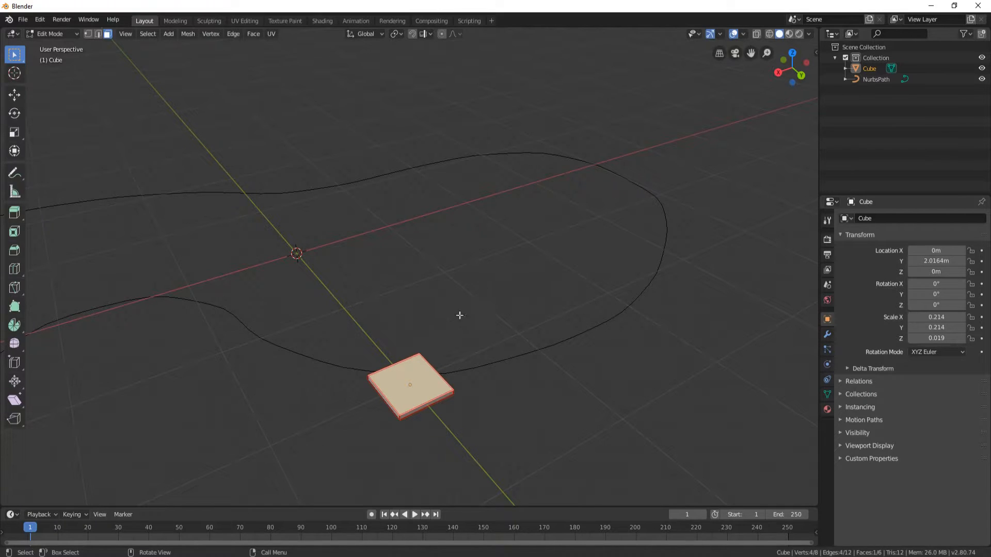
key("ctrl+e")
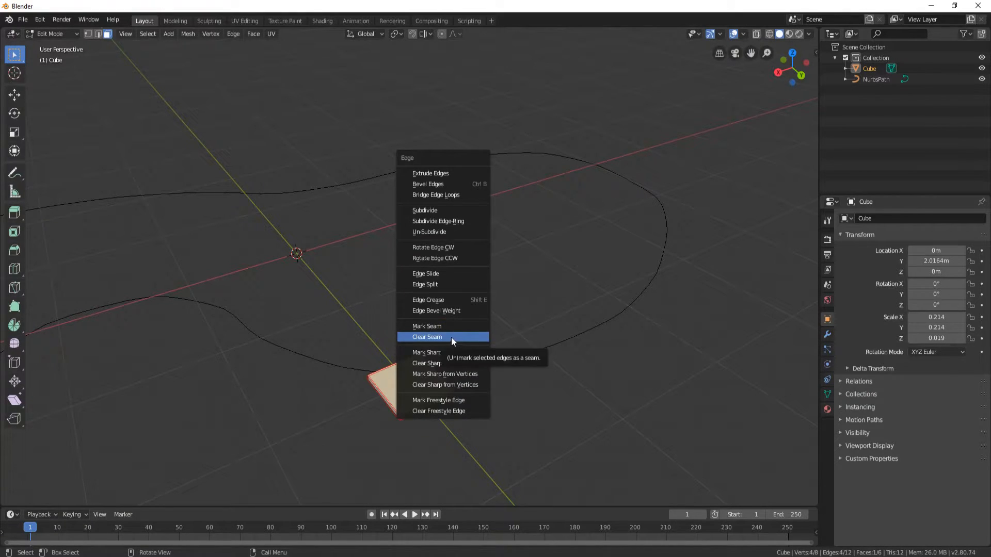
left_click(451, 337)
Mark the edges around the slab's negative-X side face, where the curve passes through, as seams
middle_click_drag(450, 336, 413, 288)
scroll(393, 342, "up", 4)
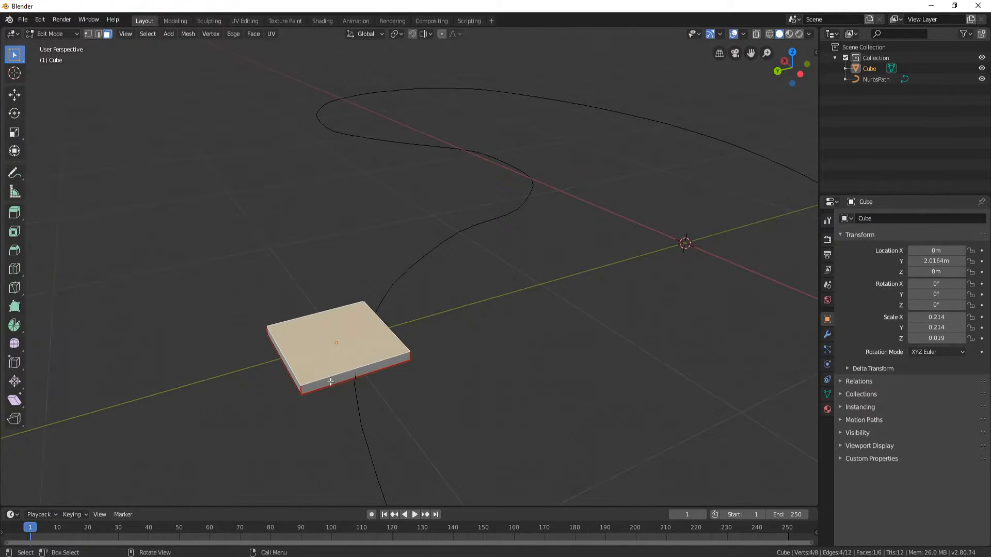
left_click(352, 372)
key("ctrl+e")
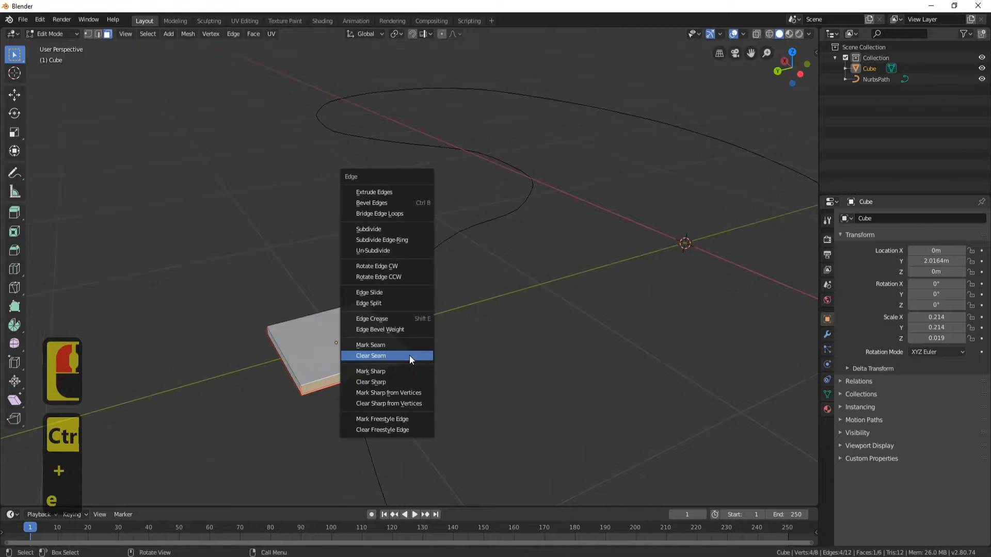
left_click(380, 344)
Examine the marked seams around the slab from below and from its different sides
middle_click_drag(447, 345, 483, 313)
middle_click_drag(358, 362, 371, 307, "shift")
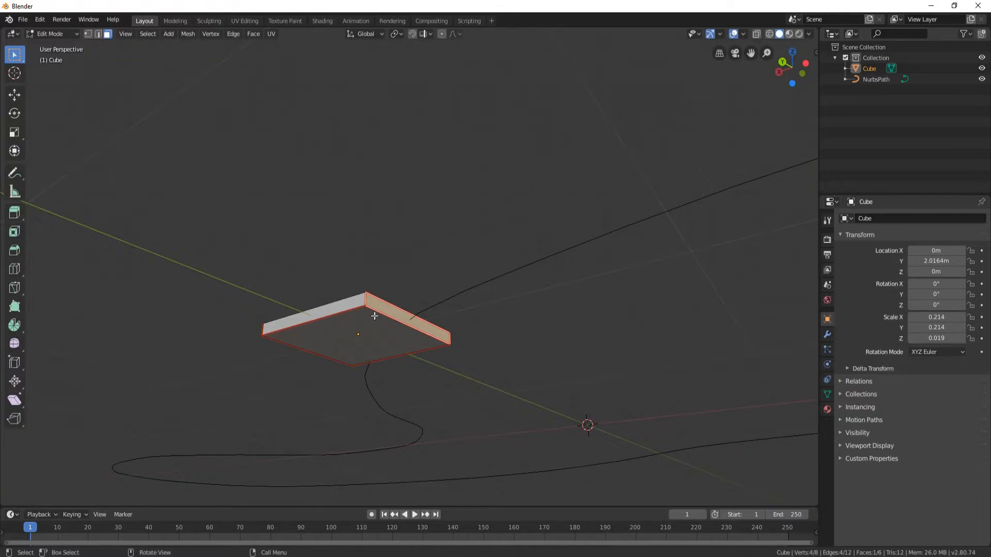
middle_click_drag(389, 264, 382, 327)
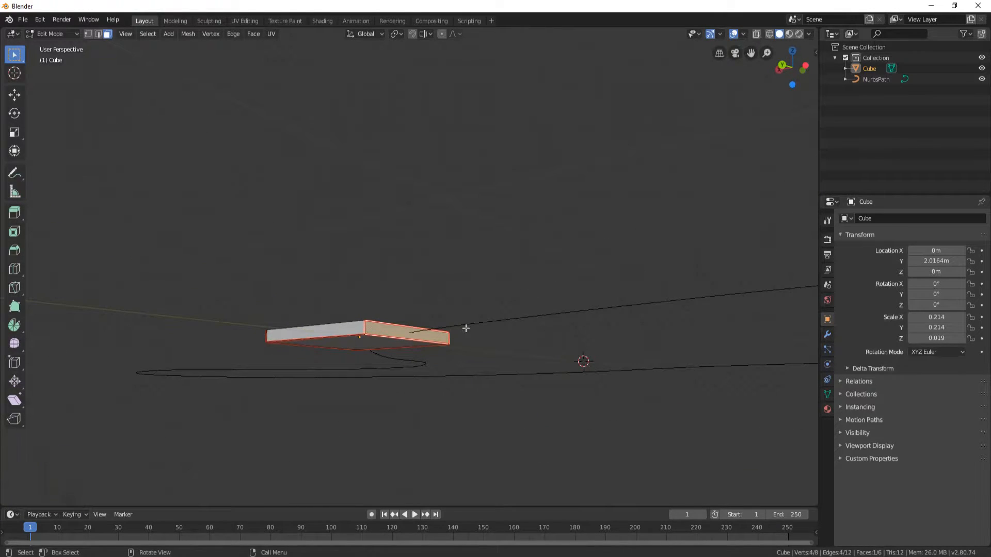
middle_click_drag(400, 288, 370, 347)
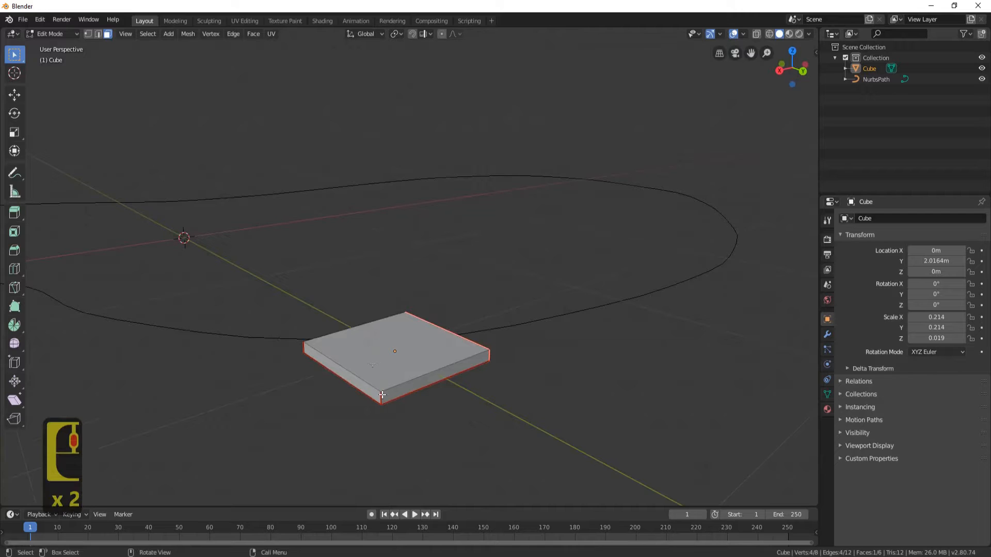
middle_click_drag(382, 395, 413, 361)
middle_click_drag(567, 298, 400, 346)
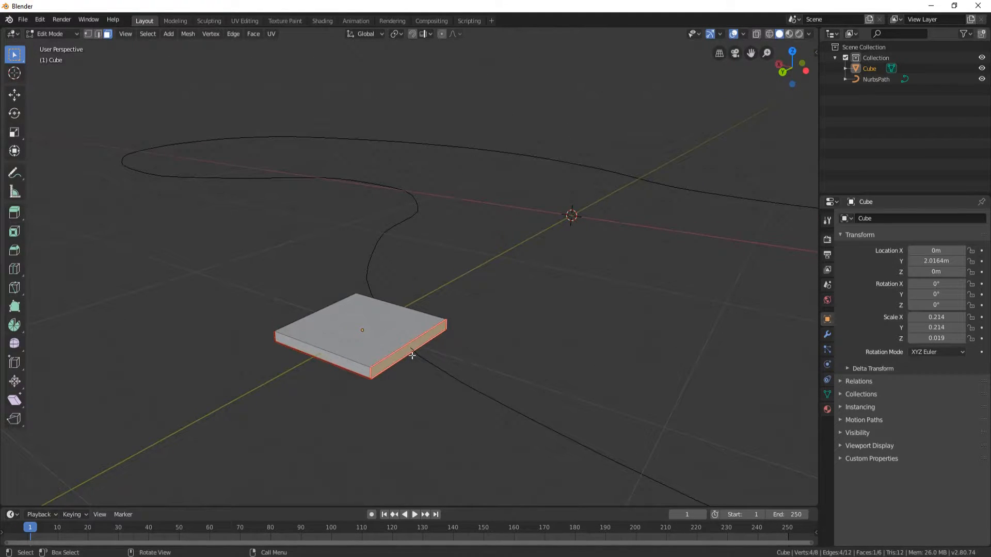
middle_click_drag(434, 329, 451, 294)
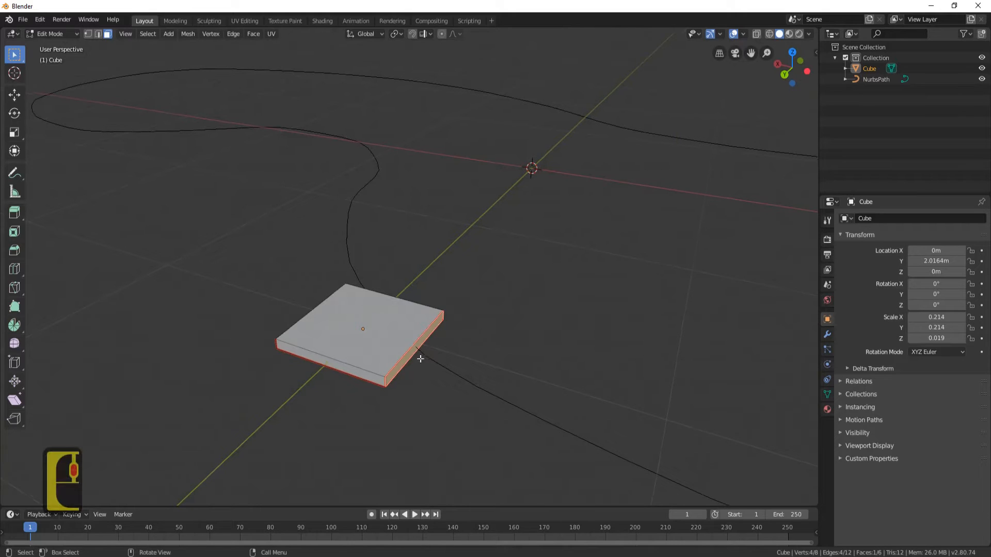
Select the slab's entire linked geometry and duplicate it in place within the same mesh
left_click(98, 34)
left_click(354, 358)
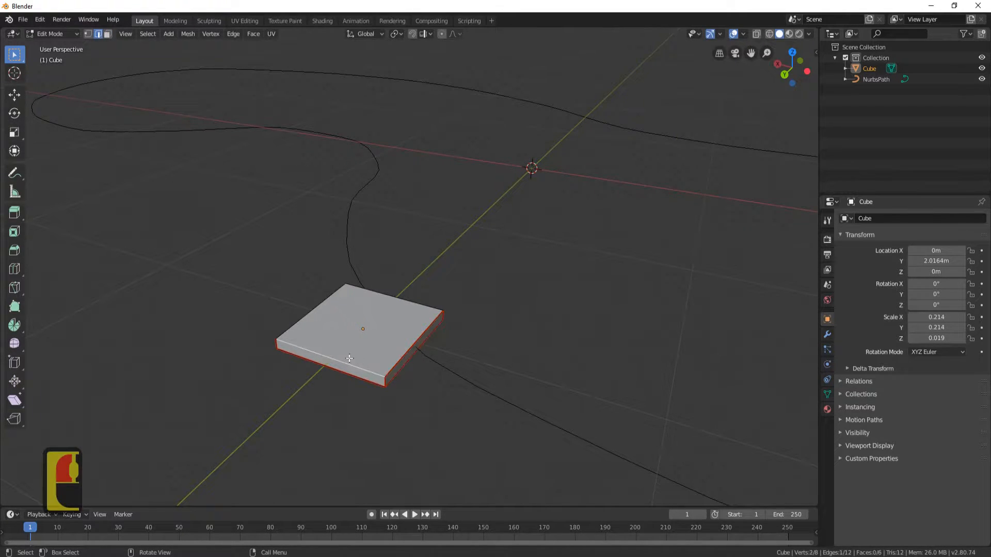
key("l")
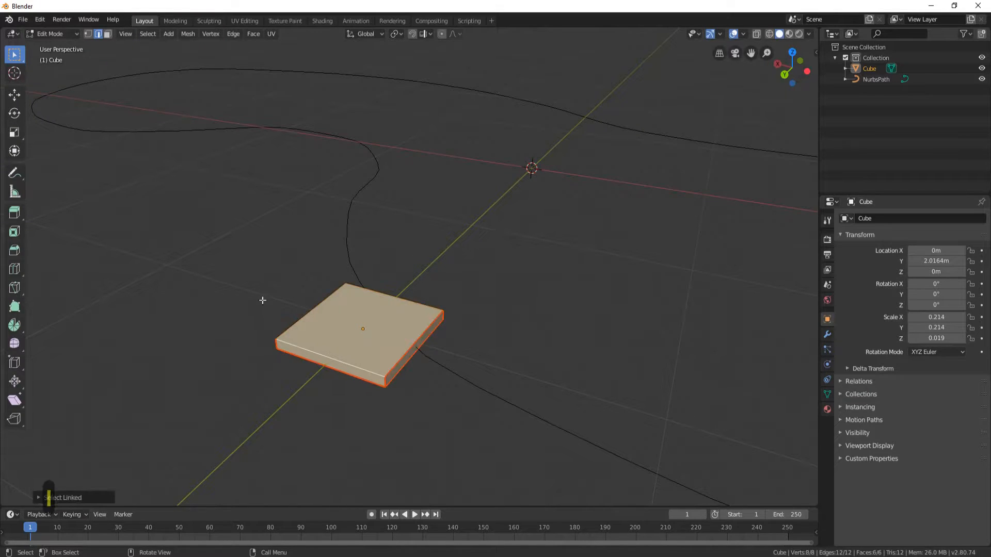
middle_click_drag(321, 316, 422, 336)
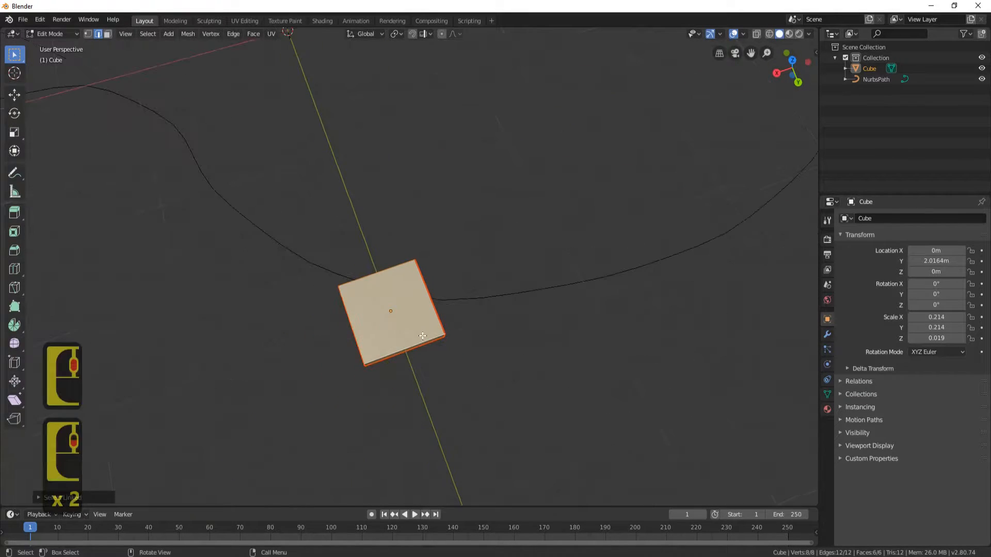
key("shift+d")
key("Return")
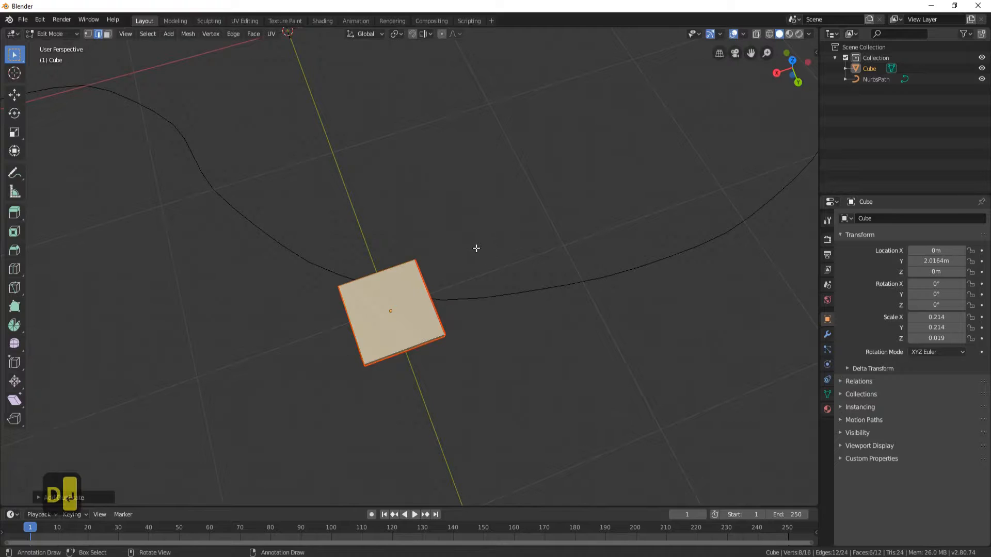
Move the duplicated slab along positive X beside the original, leaving a narrow gap between the two
key("shift+space")
left_click(450, 271)
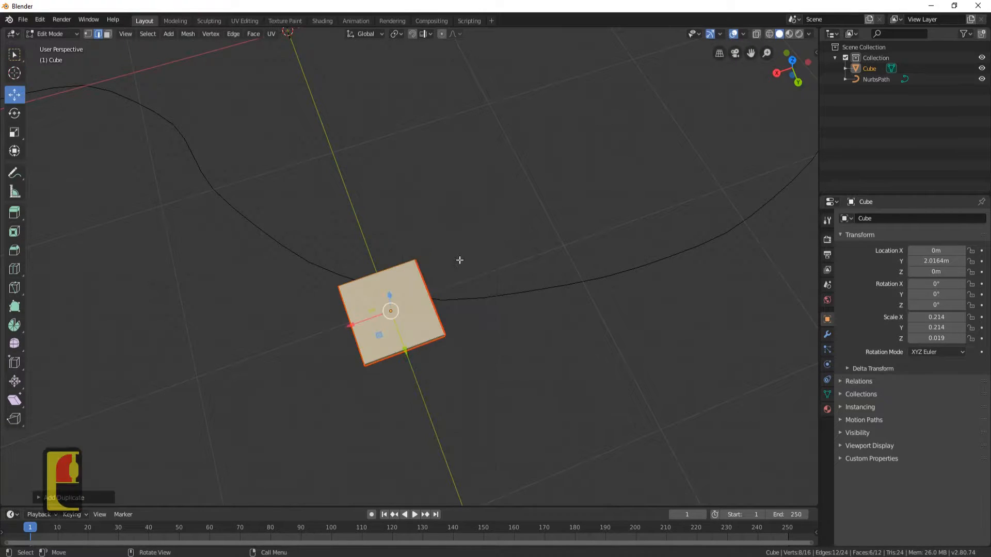
left_click_drag(351, 325, 290, 344)
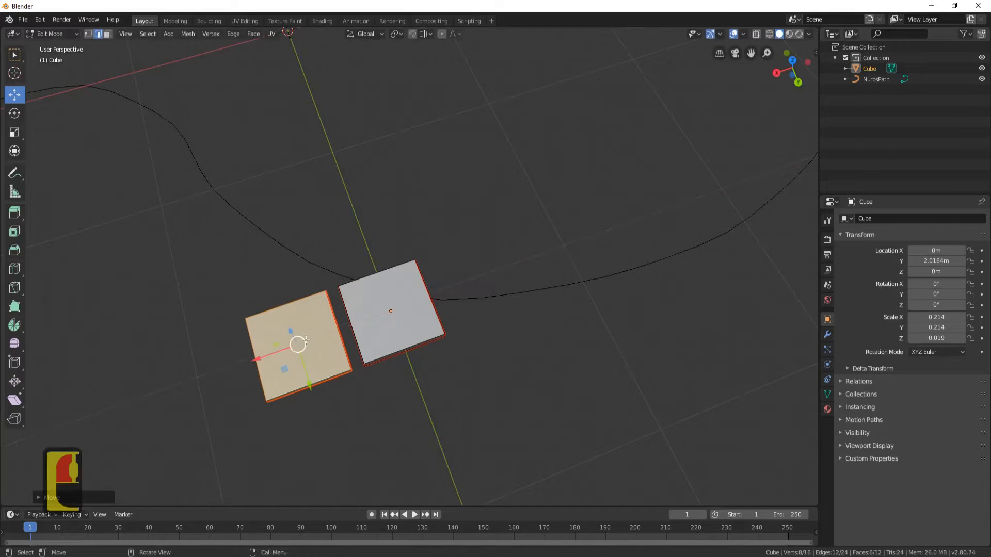
middle_click_drag(290, 344, 341, 320, "shift")
scroll(341, 320, "up", 3)
middle_click_drag(410, 286, 415, 305)
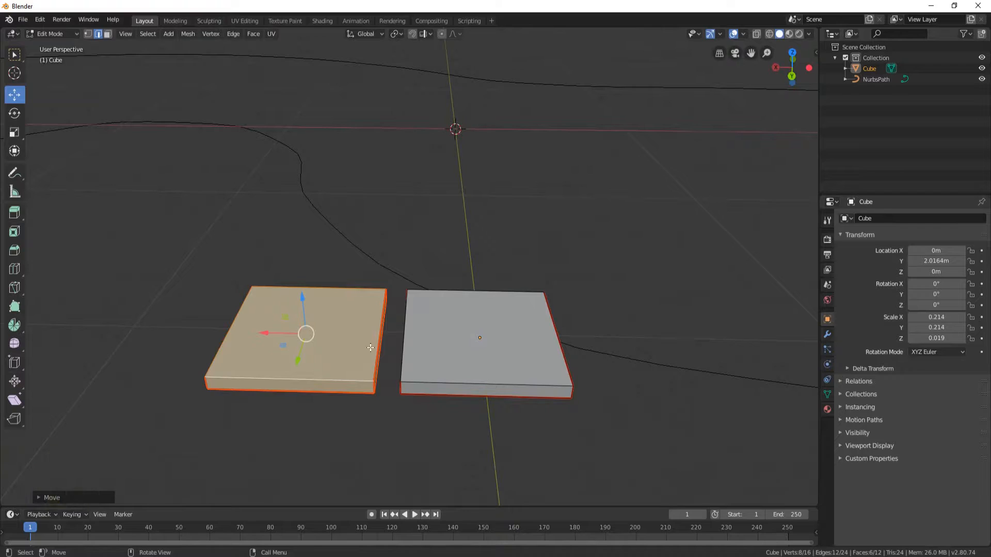
left_click_drag(267, 333, 274, 333)
Bridge the two facing side faces across the gap to join both slabs
middle_click_drag(463, 249, 397, 219)
left_click(107, 33)
left_click(368, 335)
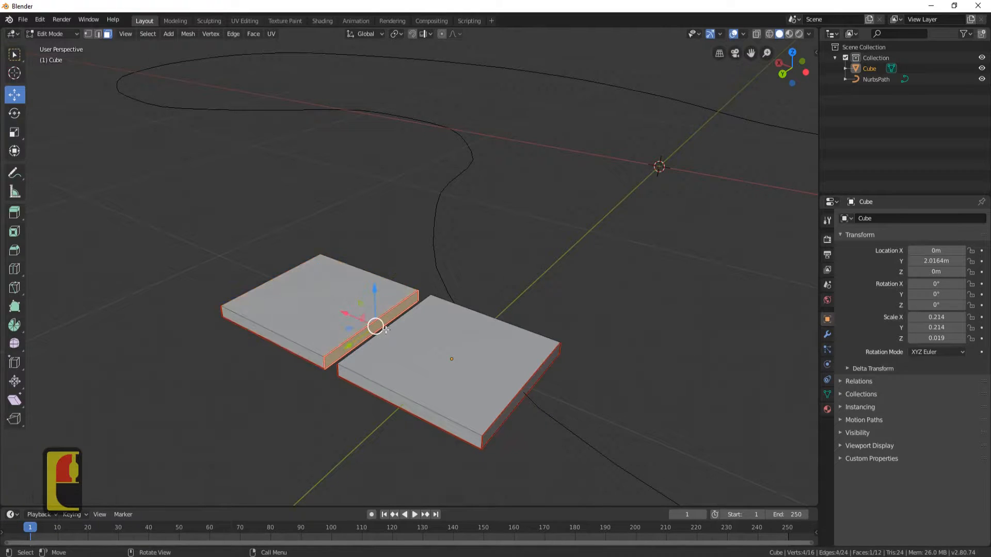
middle_click_drag(368, 335, 454, 367)
left_click(455, 368, "shift")
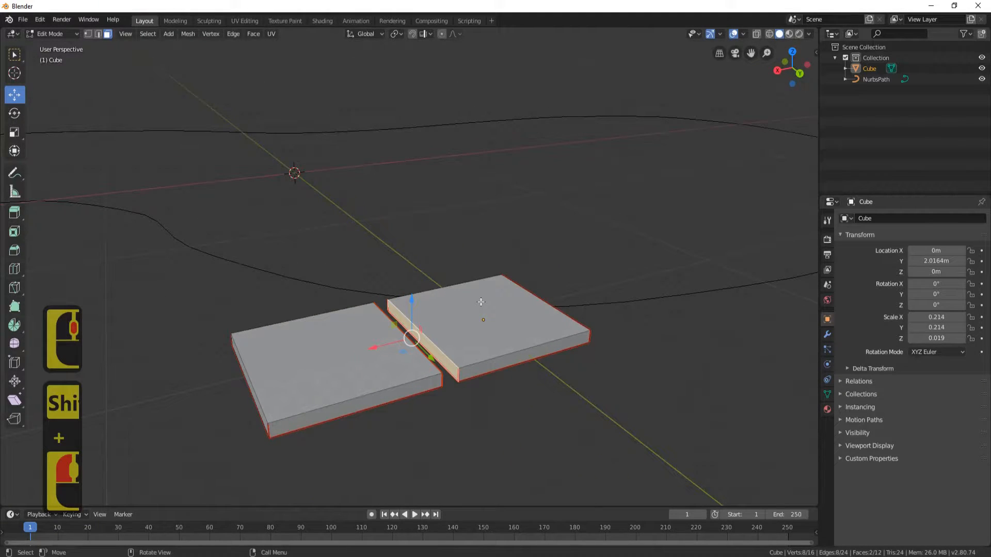
right_click(536, 183)
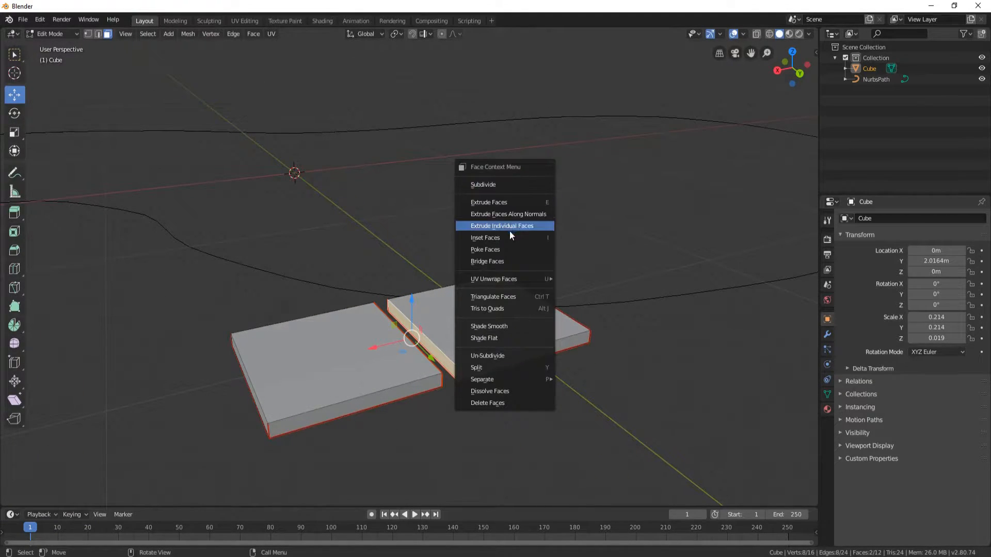
left_click(505, 262)
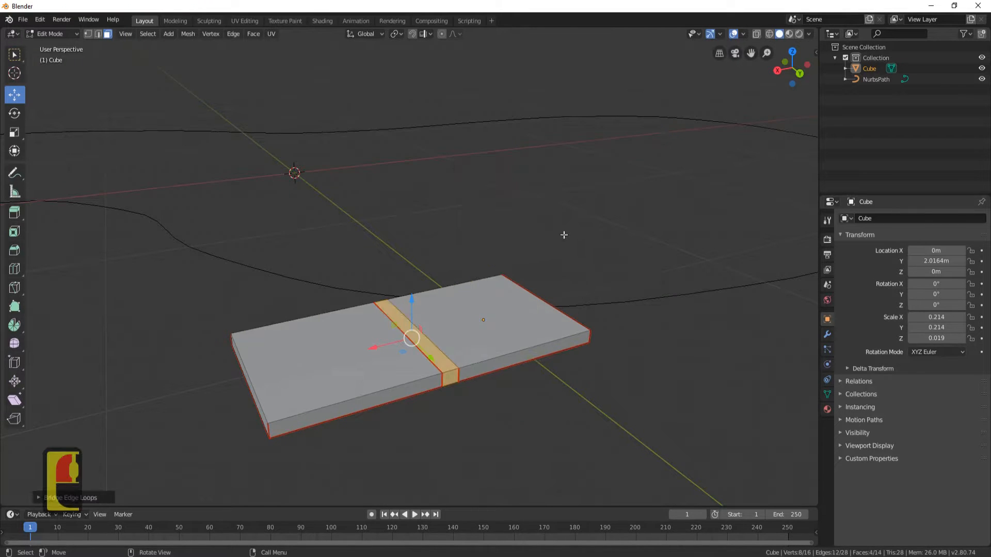
Add two evenly spaced loop cuts across the narrow bridge without sliding them
middle_click_drag(566, 236, 529, 215)
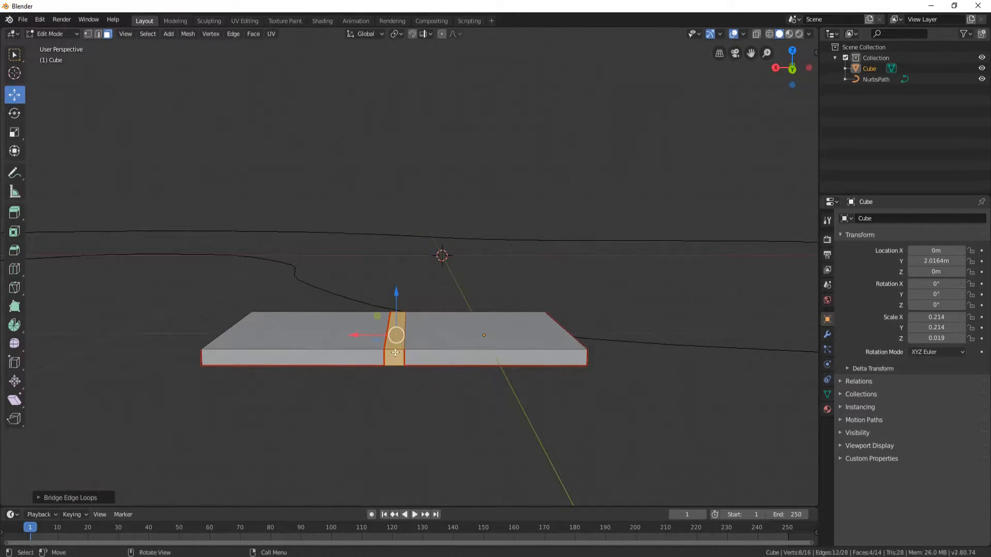
key("ctrl+r")
key("2")
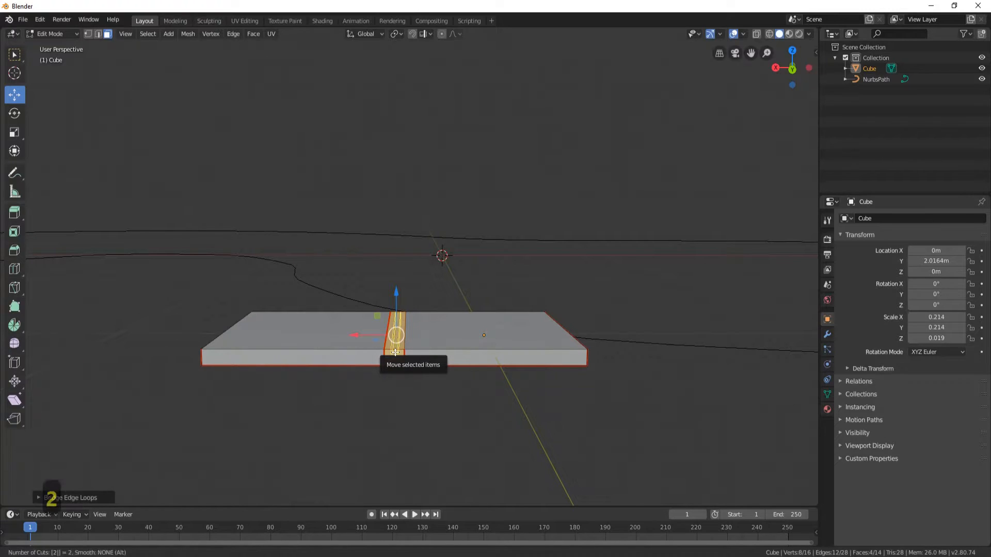
left_click(396, 352)
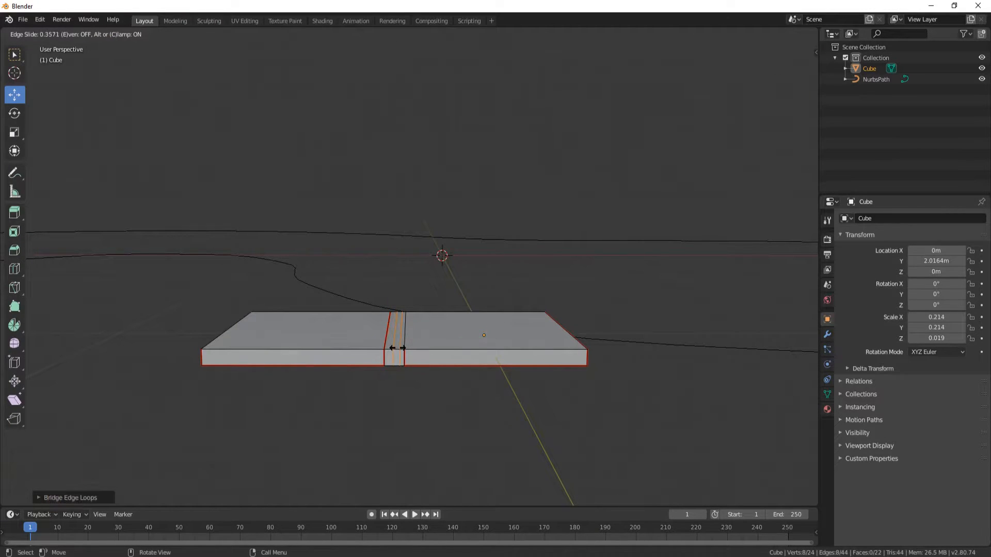
right_click(395, 351)
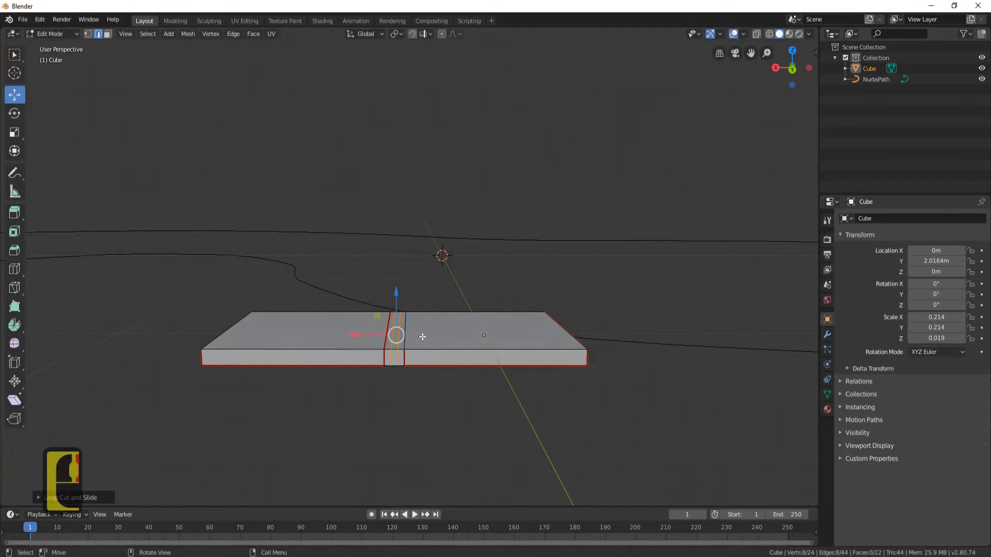
Shrink the two new edge loops slightly overall and squeeze them along Z by a factor of about 0.87 to form a groove
key("s")
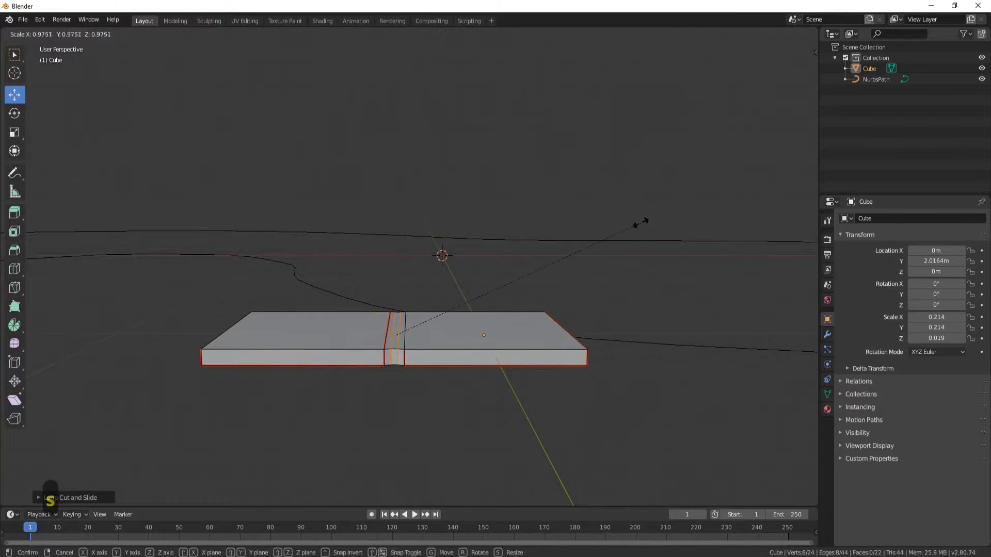
left_click(593, 250)
middle_click_drag(593, 251, 564, 219)
key("s")
key("z")
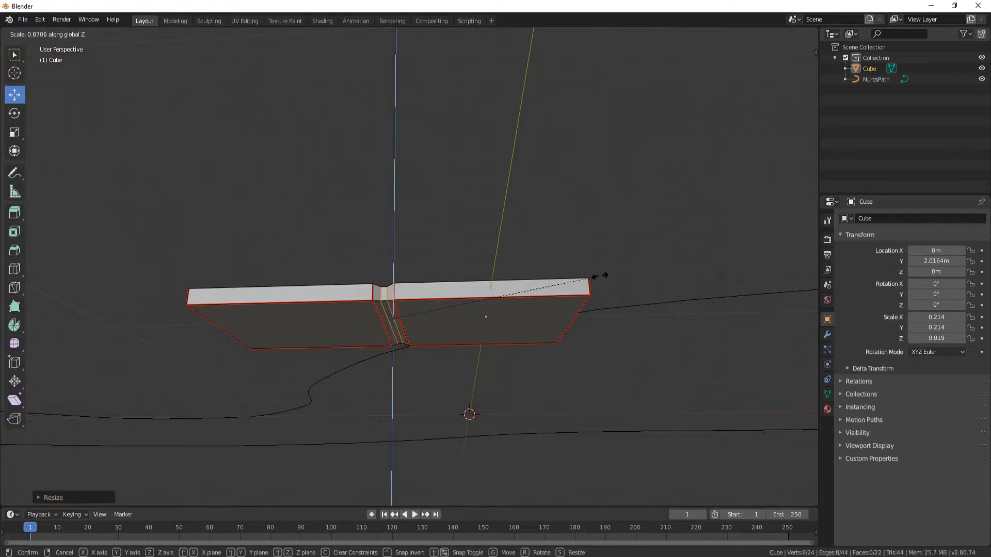
left_click(601, 275)
Scale the groove's edge loops along Y and return to Object Mode
middle_click_drag(454, 213, 382, 332)
middle_click_drag(449, 282, 398, 281)
scroll(398, 281, "up", 4)
middle_click_drag(529, 385, 449, 348)
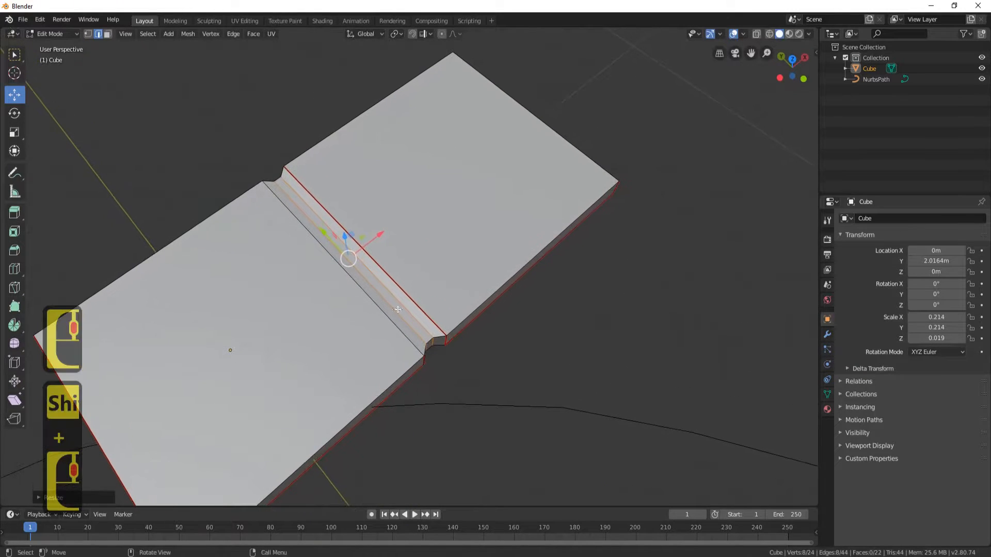
key("s")
key("y")
left_click(476, 401)
middle_click_drag(567, 330, 493, 300)
middle_click_drag(403, 325, 438, 370)
key("Tab")
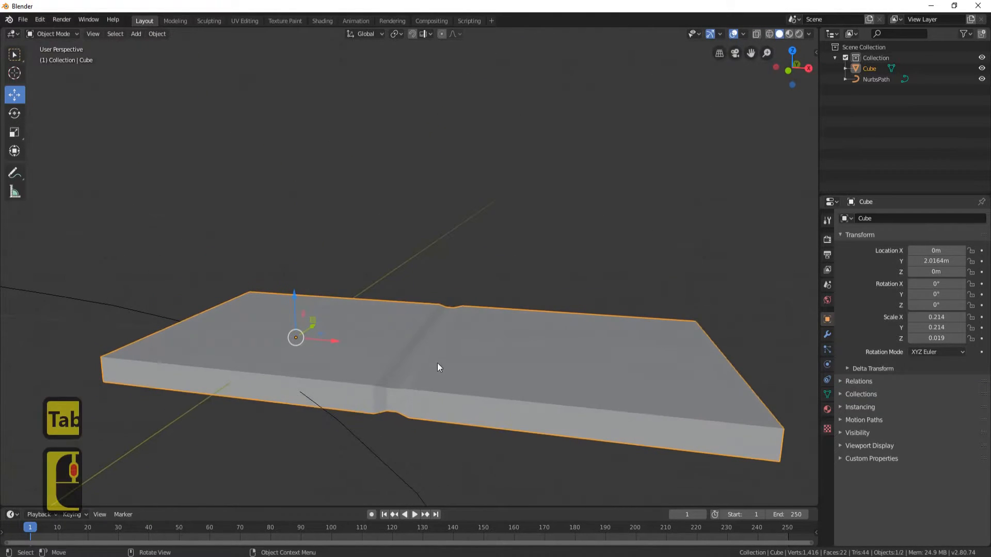
Move the joined slab object along X to about -0.77 m
middle_click_drag(438, 289, 381, 222)
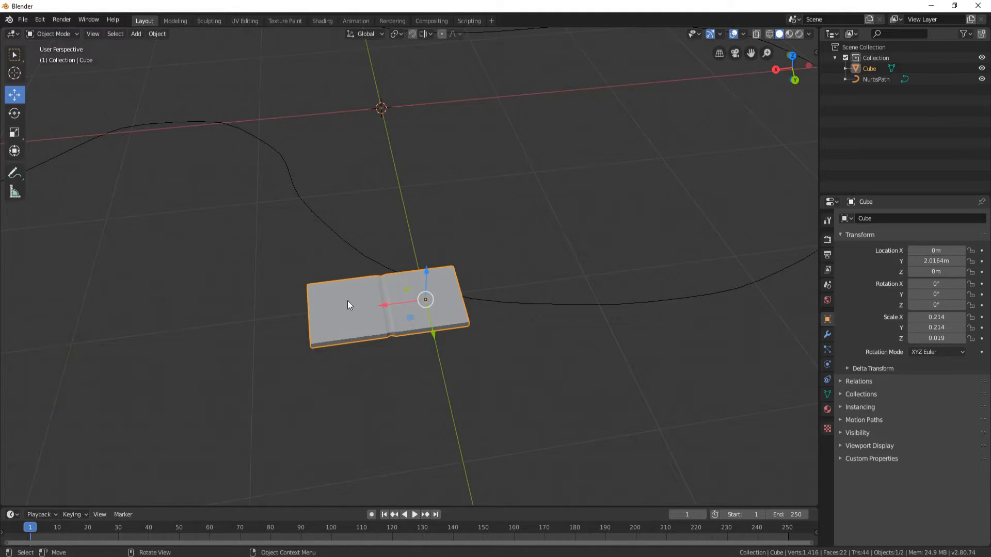
left_click_drag(386, 305, 511, 292)
middle_click_drag(611, 227, 447, 266, "shift")
middle_click_drag(482, 293, 479, 339)
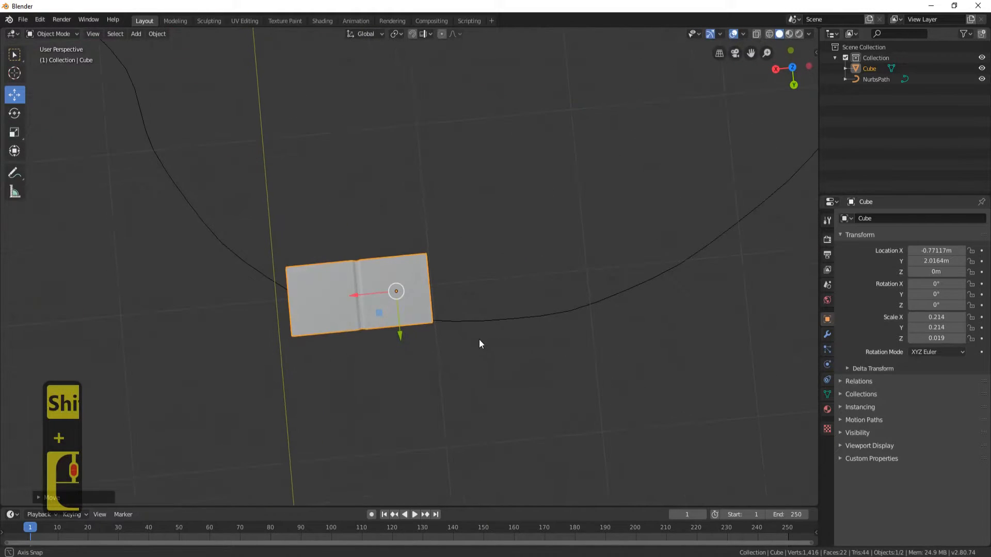
Move the joined slab object along the curve to about X -1.77 m and Y 2.33 m
middle_click_drag(531, 312, 339, 219)
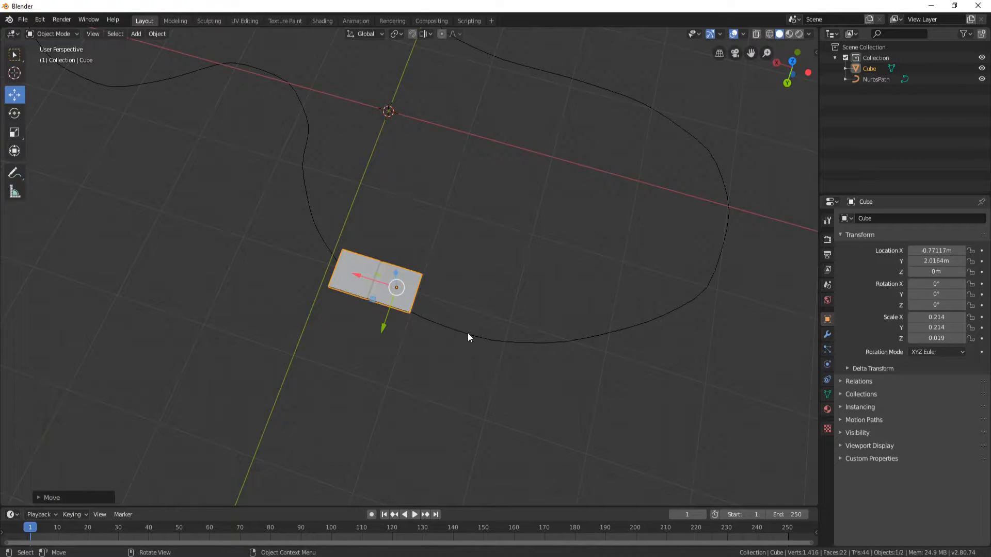
left_click_drag(385, 325, 373, 350)
left_click_drag(349, 306, 439, 345)
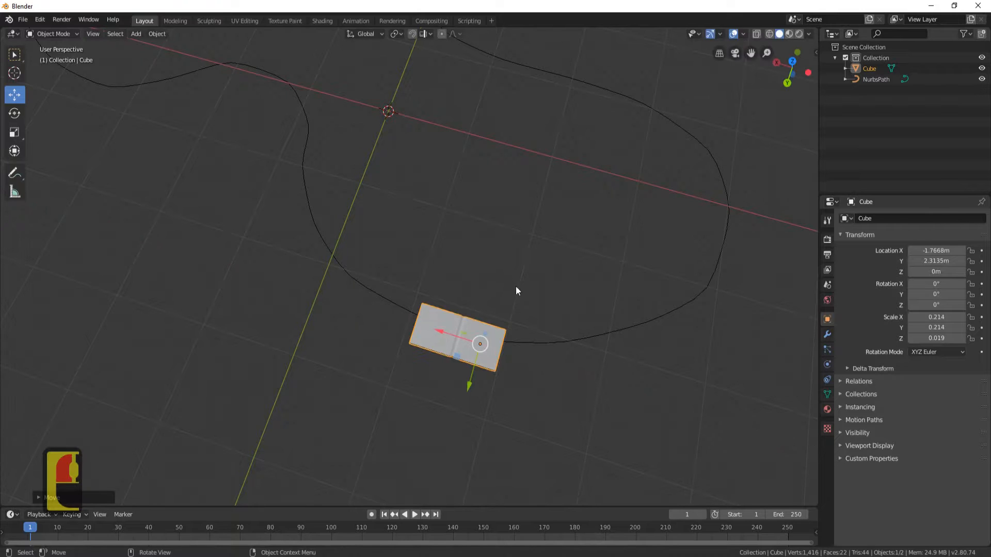
middle_click_drag(515, 289, 486, 315)
scroll(436, 319, "up", 3)
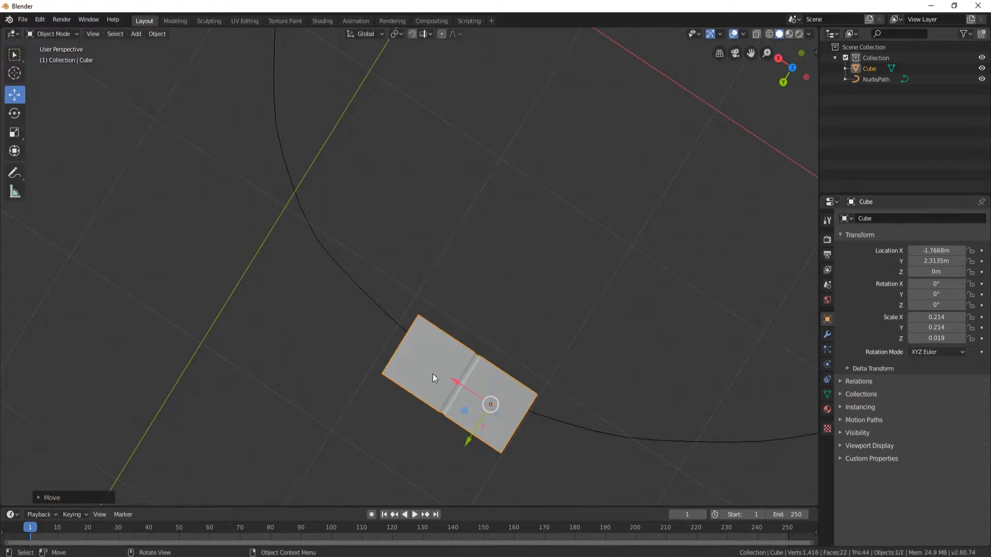
left_click_drag(473, 444, 467, 444)
Delete the faces of the slab nearest the object's origin in Edit Mode, keeping the other slab and the groove strip
middle_click_drag(467, 444, 500, 281)
scroll(474, 265, "up", 3)
key("Tab")
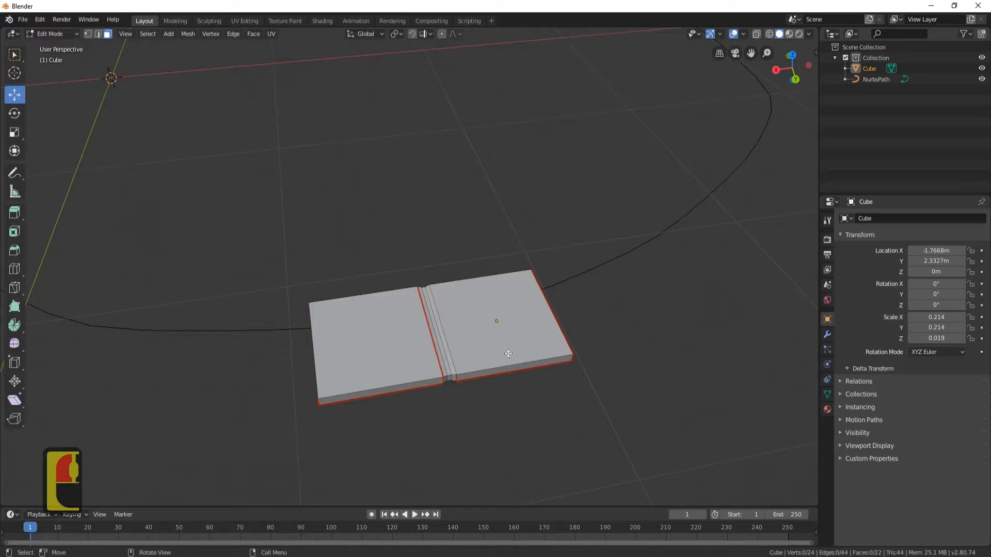
double_click(509, 356)
middle_click_drag(578, 332, 542, 312)
key("Delete")
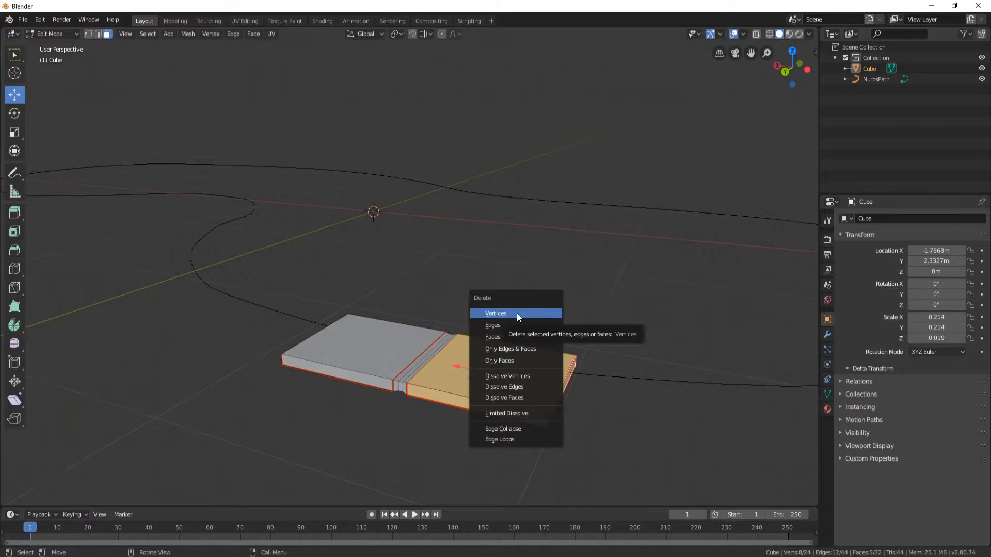
left_click(503, 336)
scroll(427, 362, "up", 2)
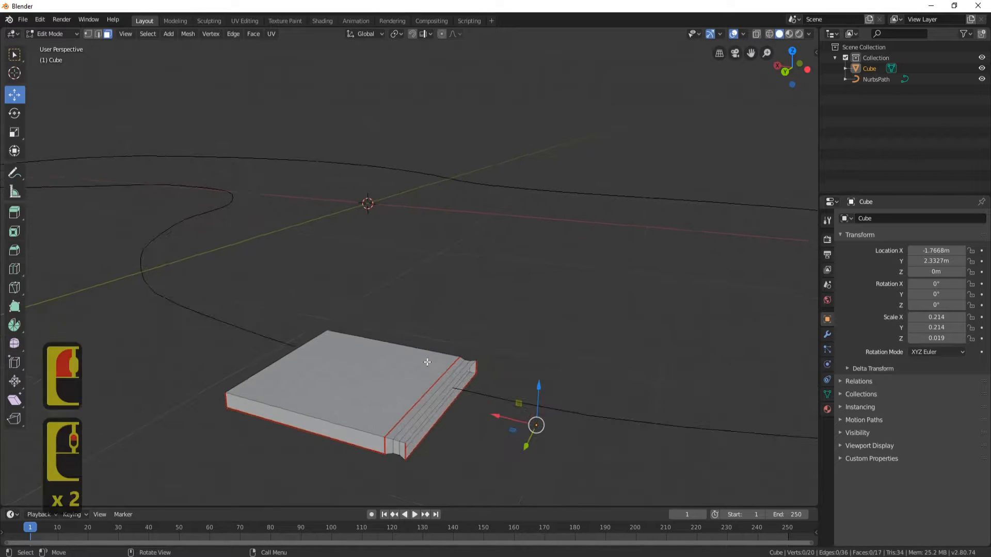
Mark edges around the groove's open end and along the slab's lower side as seams, using edge selection
left_click(99, 34)
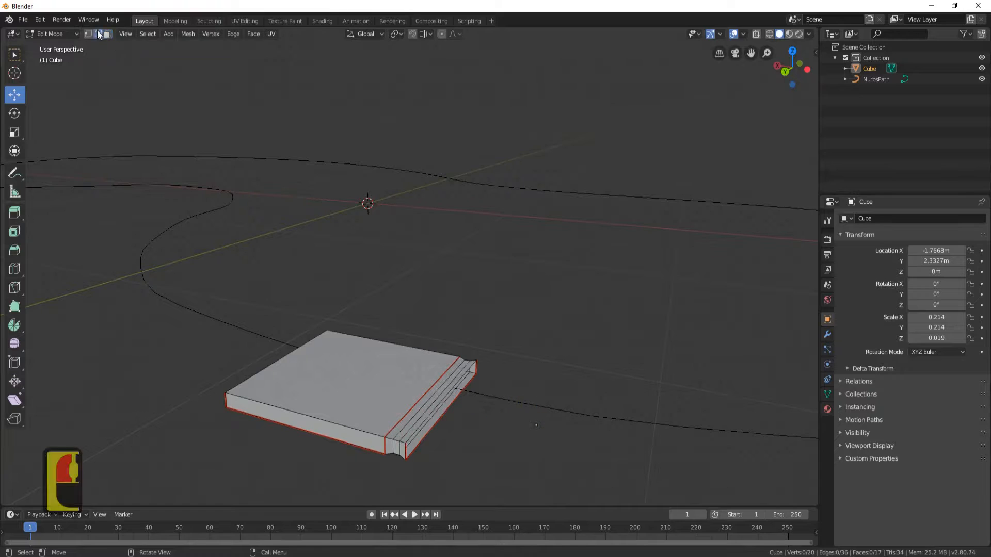
scroll(442, 409, "up", 2)
middle_click_drag(454, 434, 431, 263, "shift")
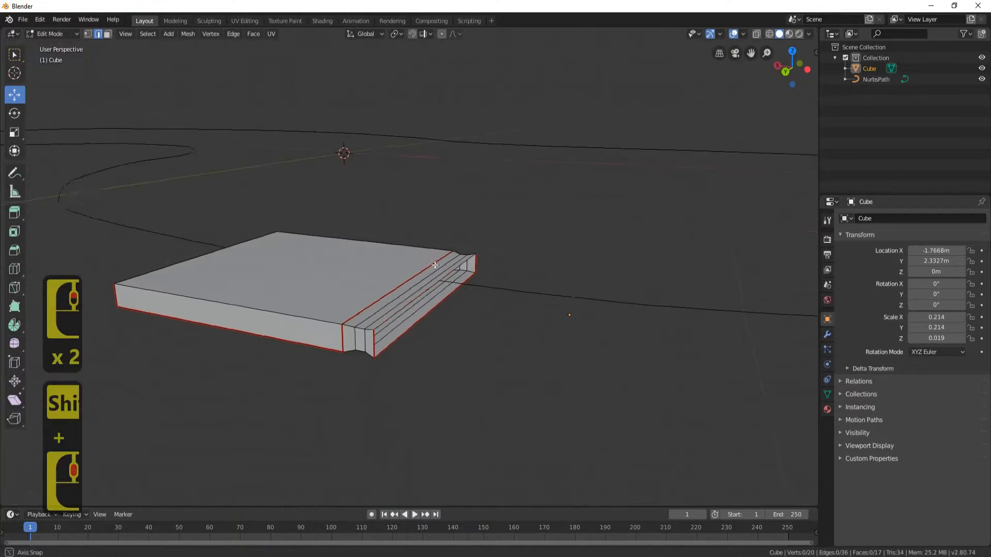
middle_click_drag(398, 322, 431, 341)
left_click(438, 307)
middle_click_drag(531, 284, 372, 238)
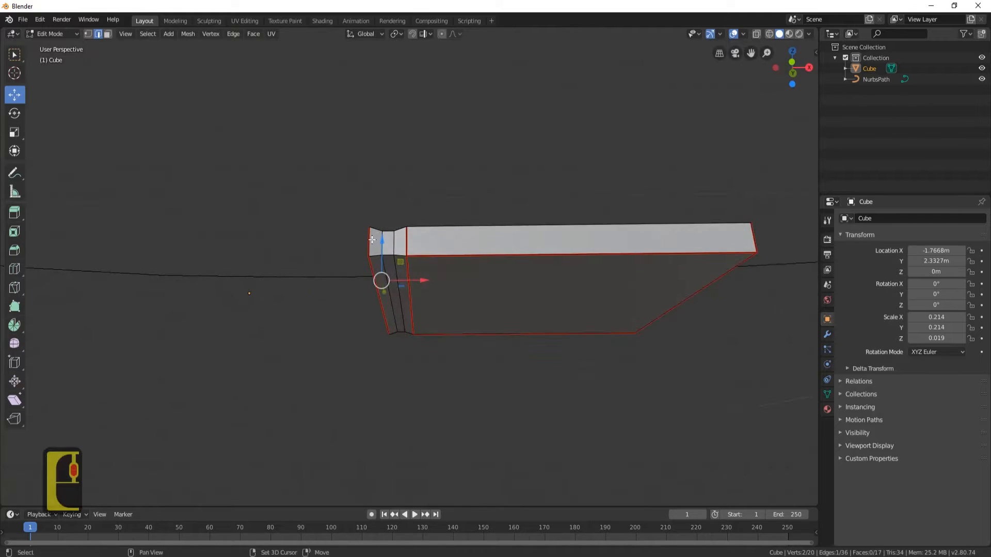
left_click(402, 254, "shift")
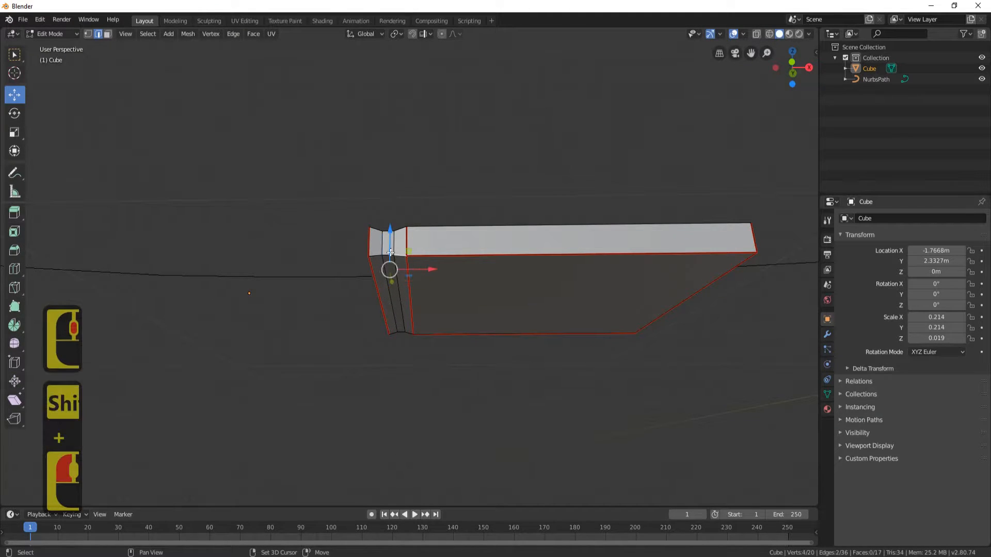
left_click(386, 254, "alt+shift")
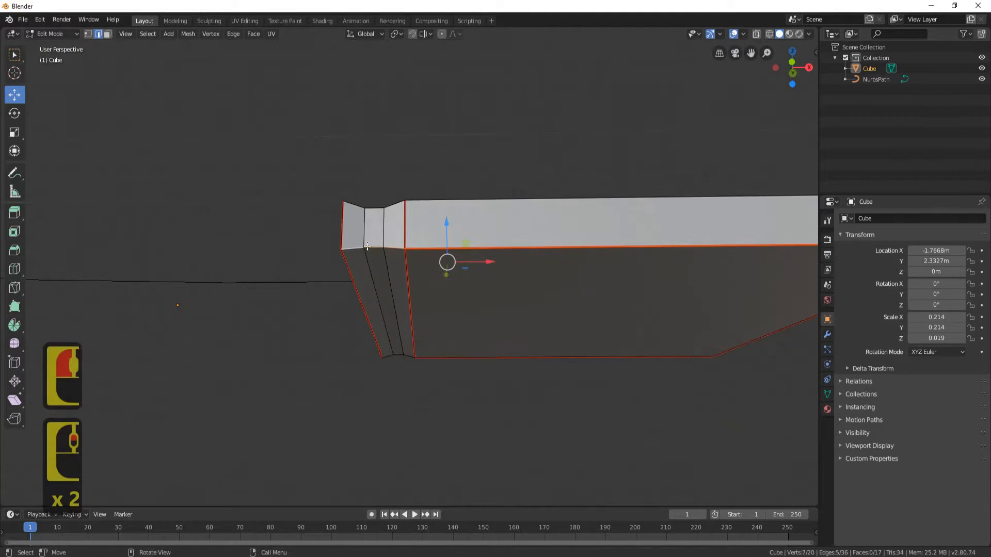
middle_click_drag(388, 252, 430, 271)
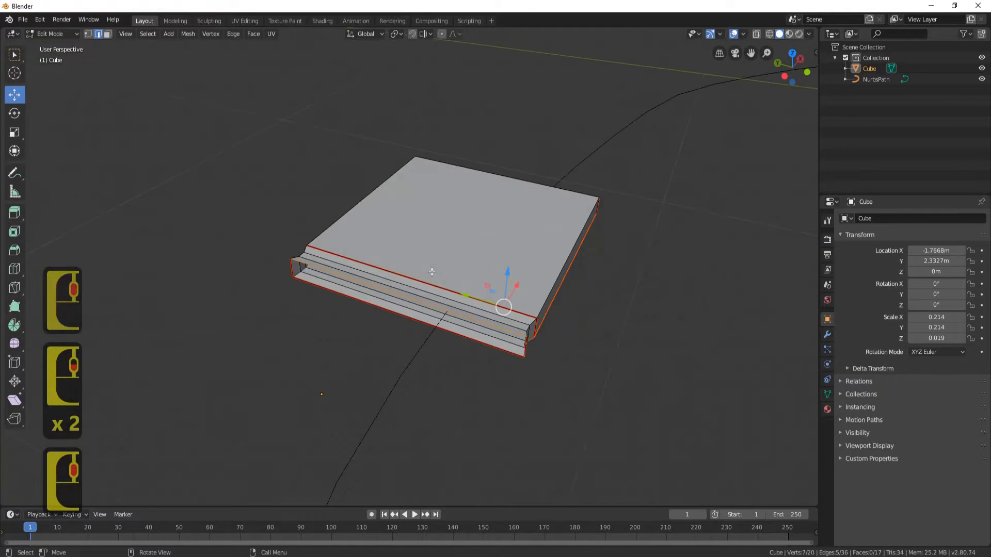
key("ctrl+e")
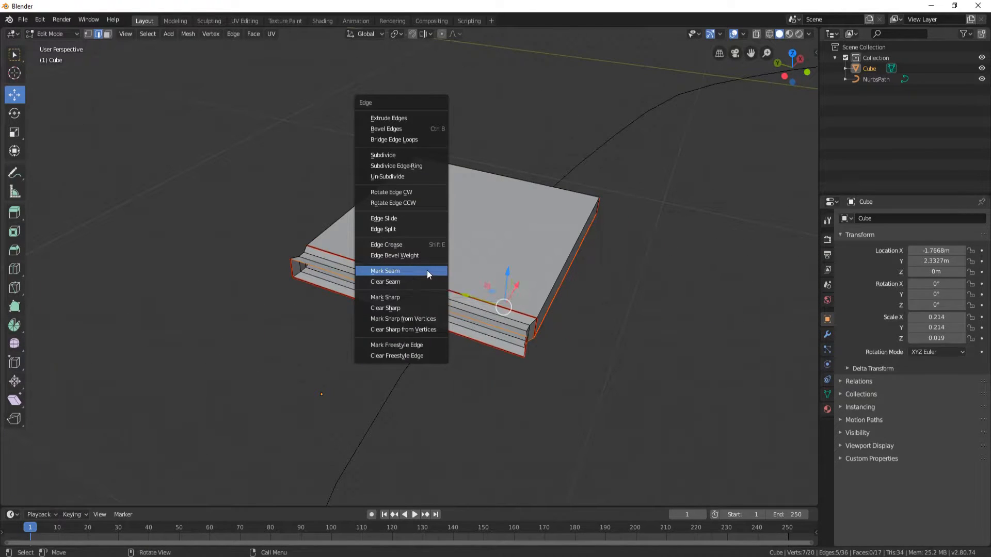
left_click(426, 271)
Fill the groove strip's open end with a face built from its four rim edges, working in the Modeling workspace
key("ctrl+Page_Down")
middle_click_drag(498, 277, 342, 243)
scroll(438, 299, "up", 9)
middle_click_drag(412, 358, 414, 270, "shift")
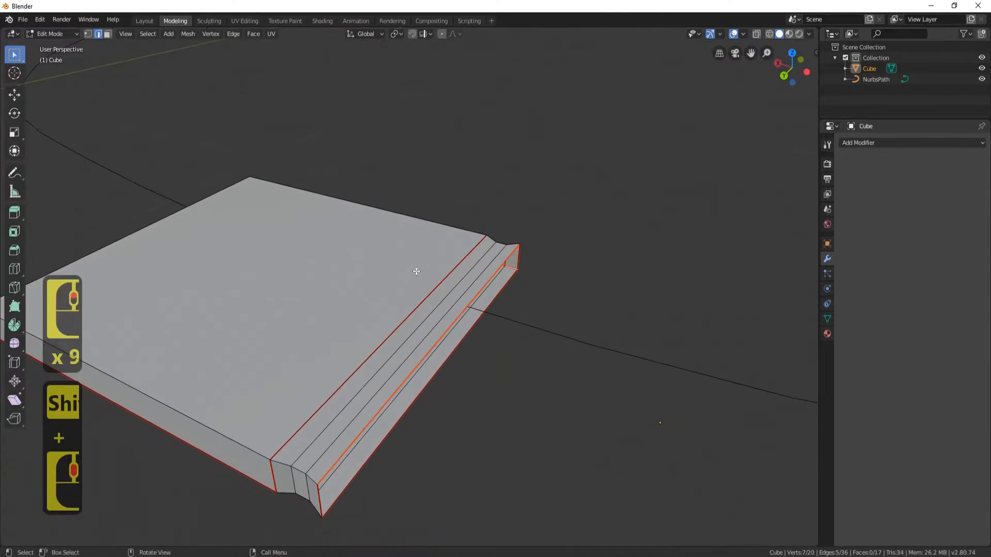
scroll(426, 284, "down", 2)
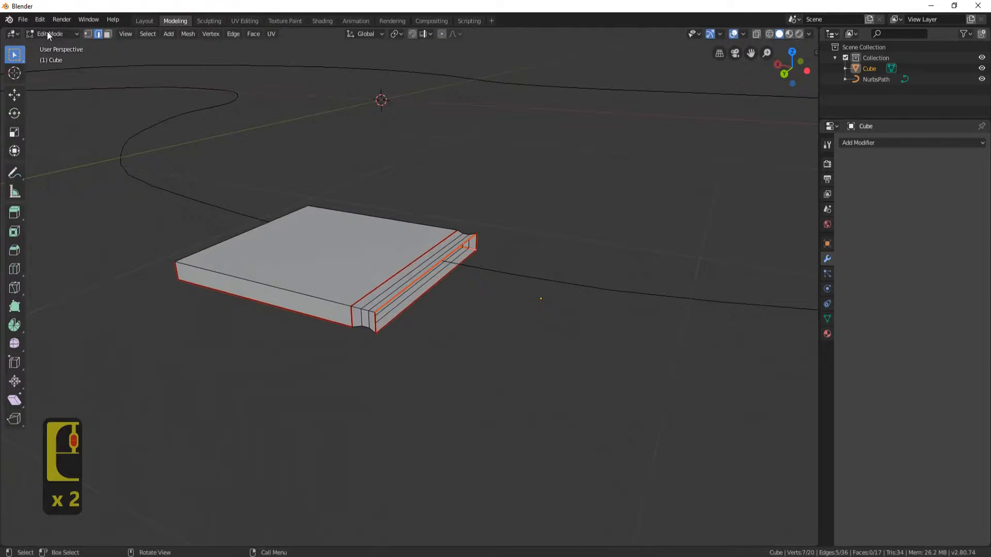
scroll(371, 227, "up", 2)
left_click(360, 349)
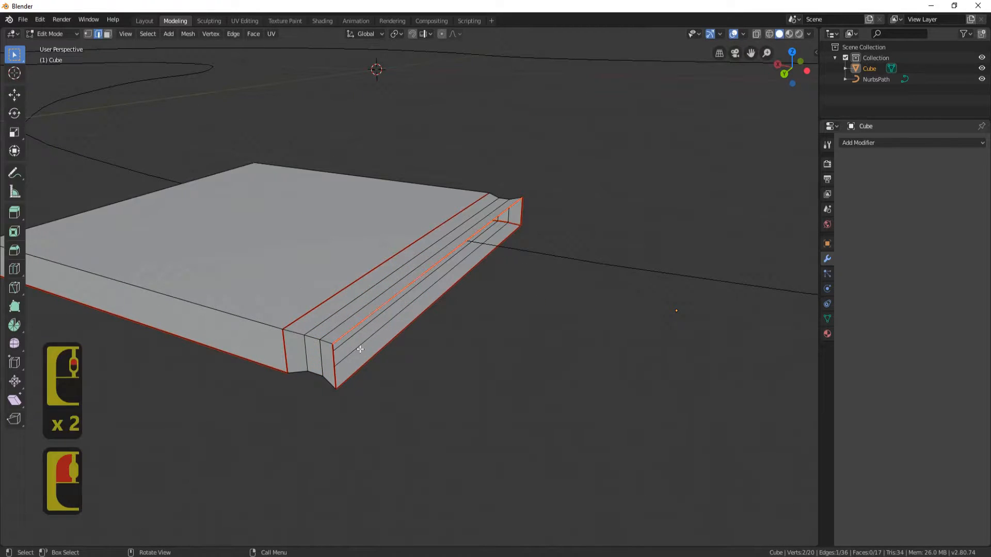
left_click(334, 356, "shift")
left_click(385, 348, "shift")
left_click(519, 215, "shift")
key("f")
scroll(479, 201, "down", 5)
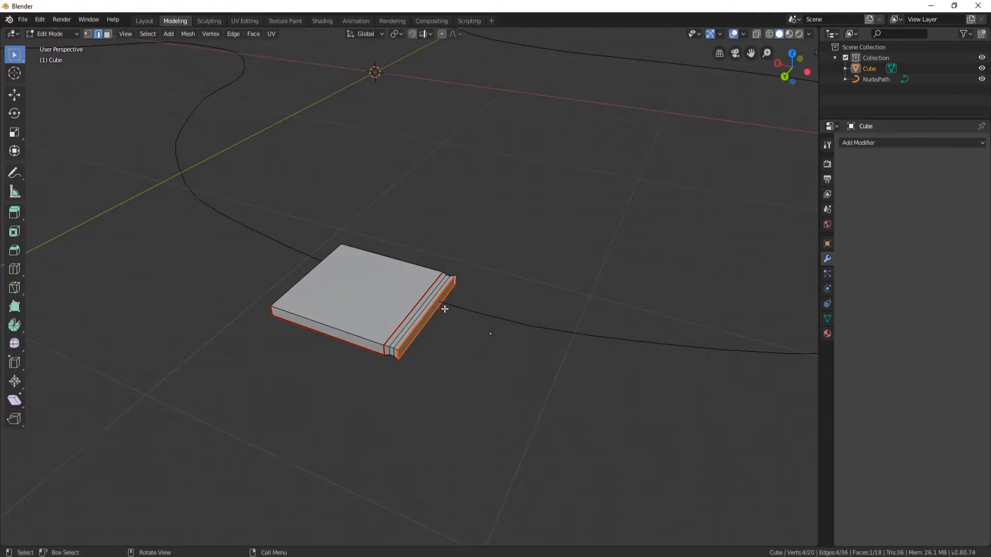
Return to Object Mode and apply the slab's rotation and scale
middle_click_drag(472, 326, 446, 328)
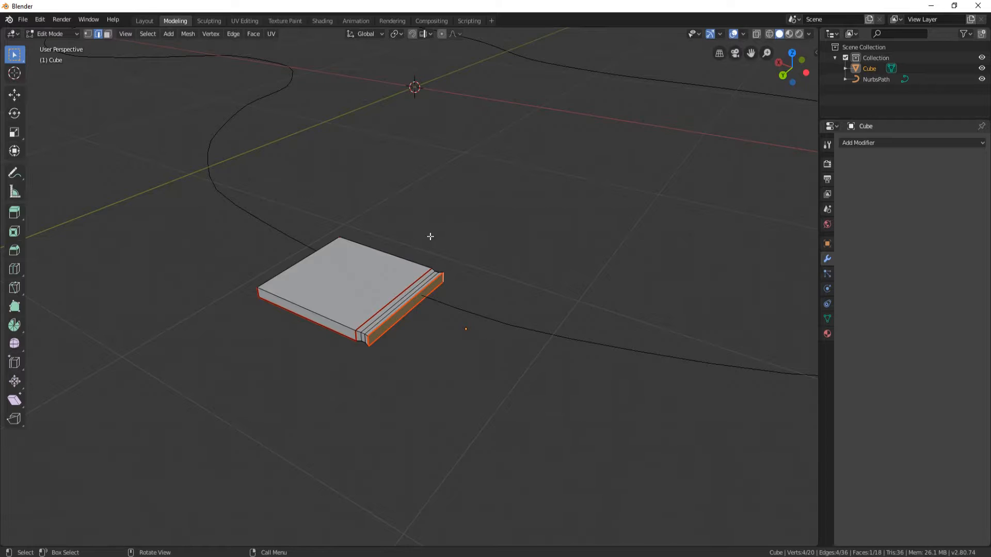
key("Tab")
key("ctrl+a")
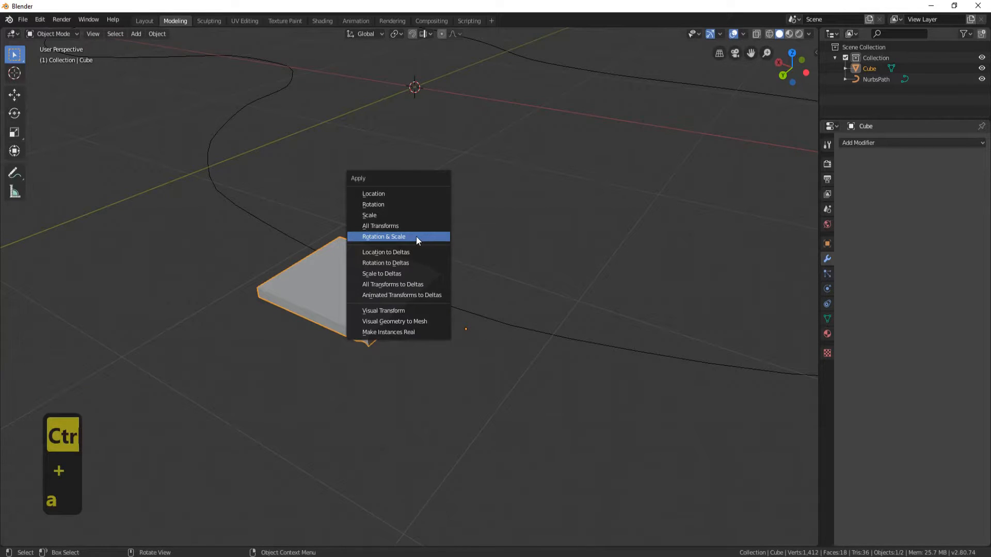
left_click(418, 237)
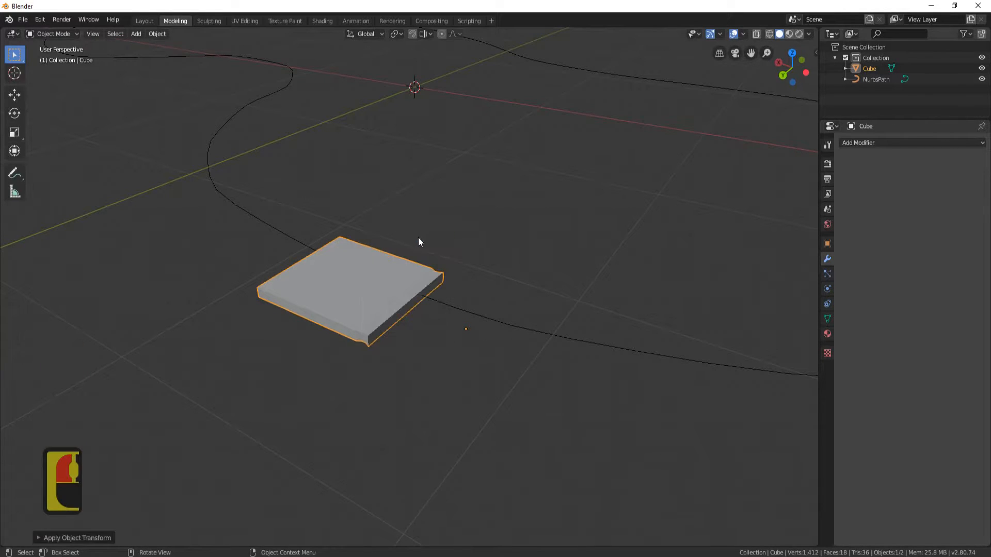
Unwrap the entire slab mesh in the UV Editing workspace and check the resulting UV layout
left_click(242, 20)
middle_click_drag(665, 286, 641, 273)
key("Tab")
key("a")
scroll(674, 262, "up", 3)
scroll(671, 279, "down", 2)
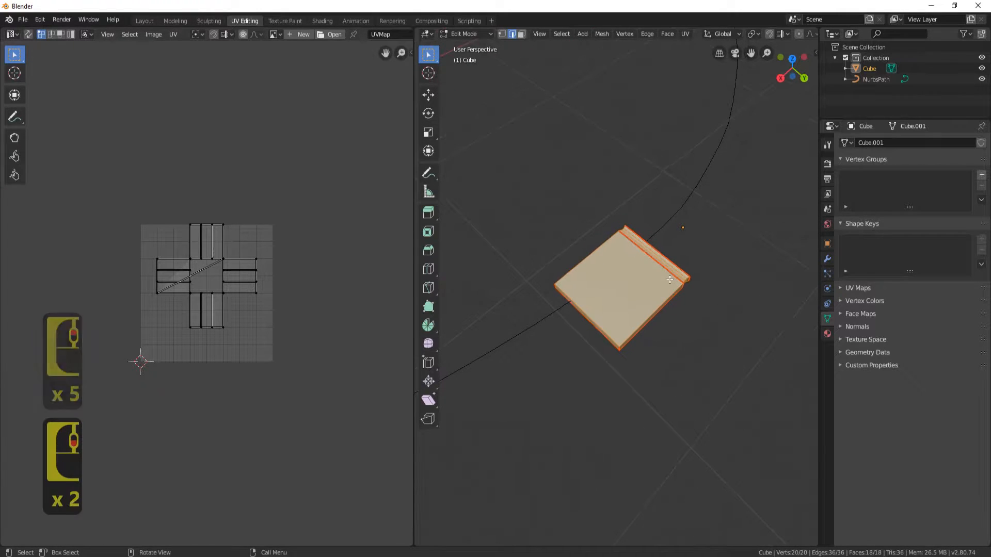
key("u")
left_click(645, 279)
middle_click_drag(719, 248, 481, 174)
scroll(565, 298, "down", 2)
scroll(565, 298, "down", 2)
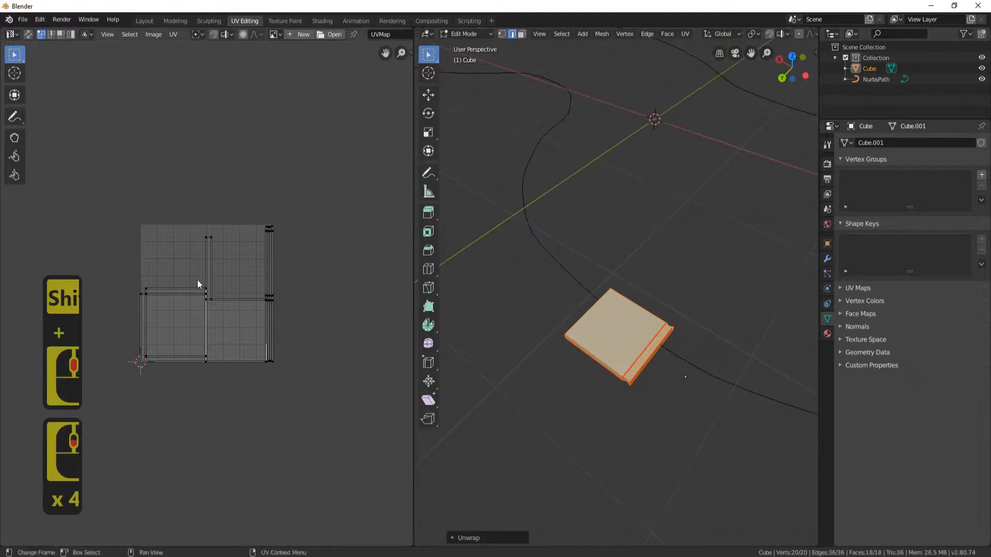
middle_click_drag(643, 287, 691, 283)
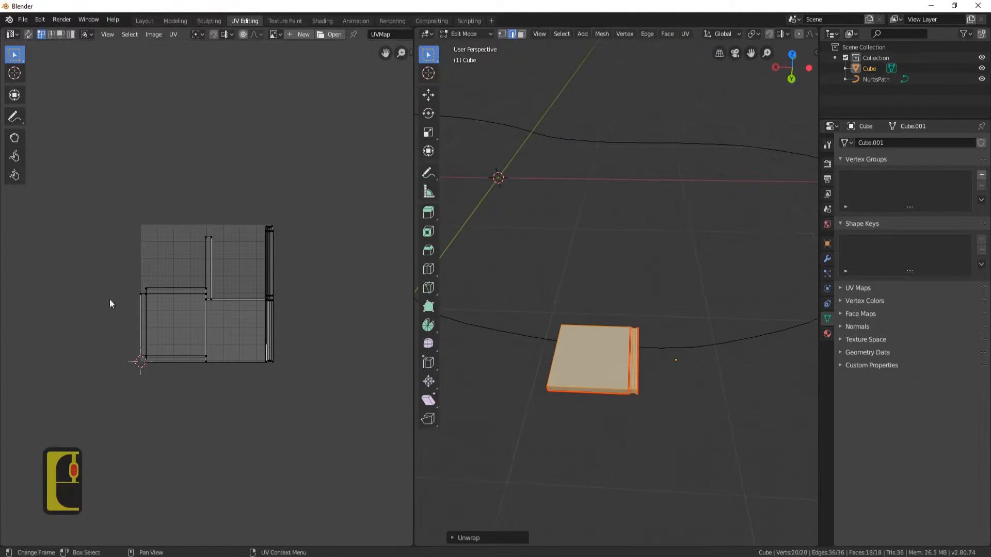
Return to the Modeling workspace and add an Array modifier to the slab in Object Mode
left_click(180, 23)
middle_click_drag(466, 237, 497, 239)
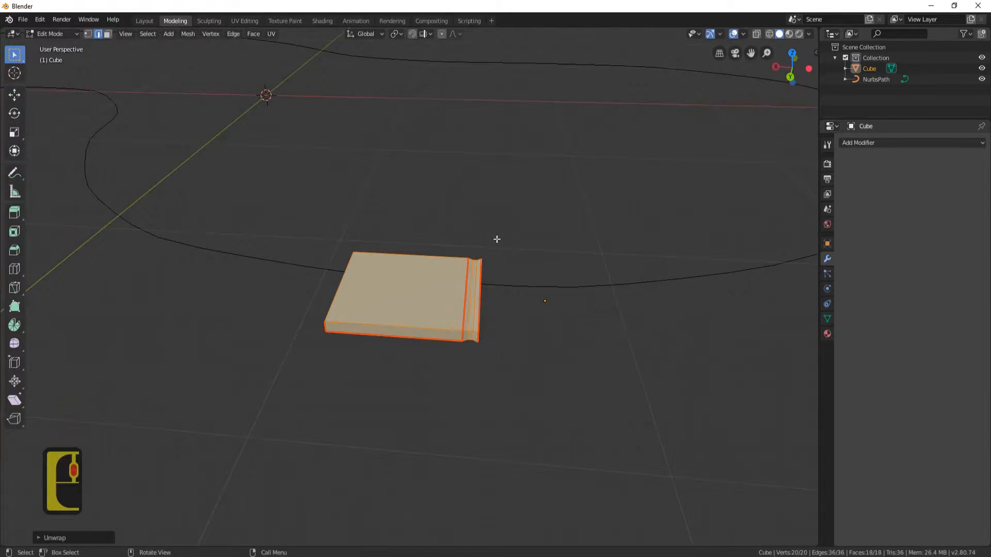
key("Tab")
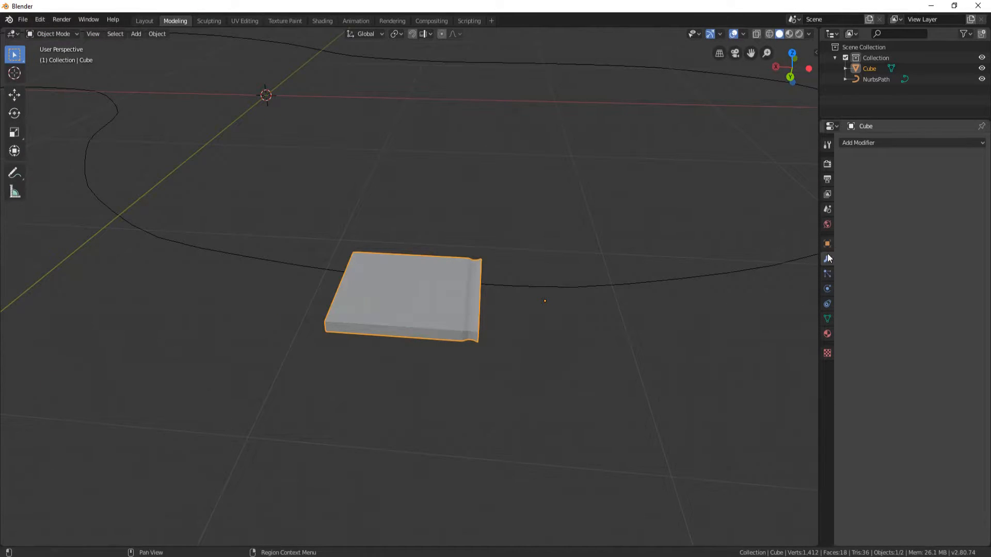
left_click(880, 139)
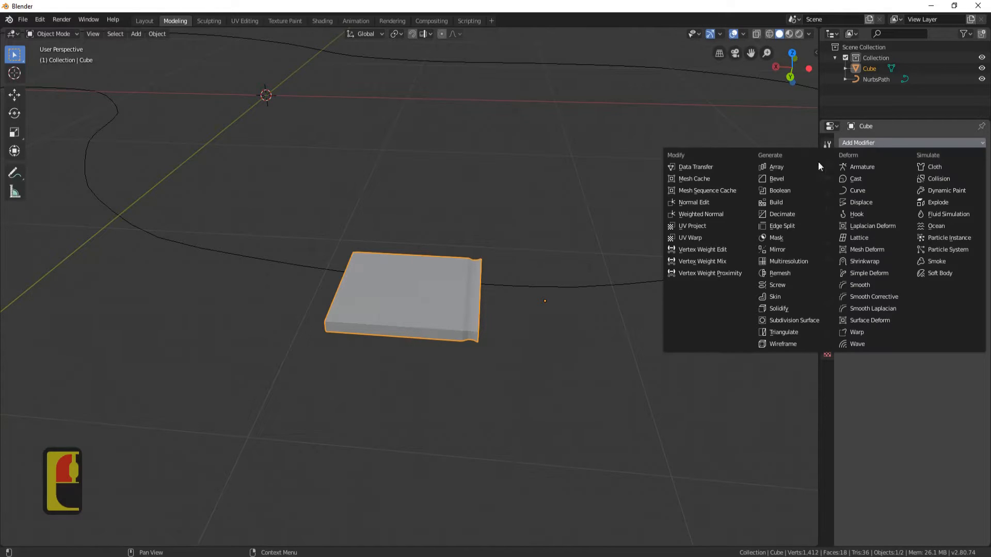
left_click(791, 166)
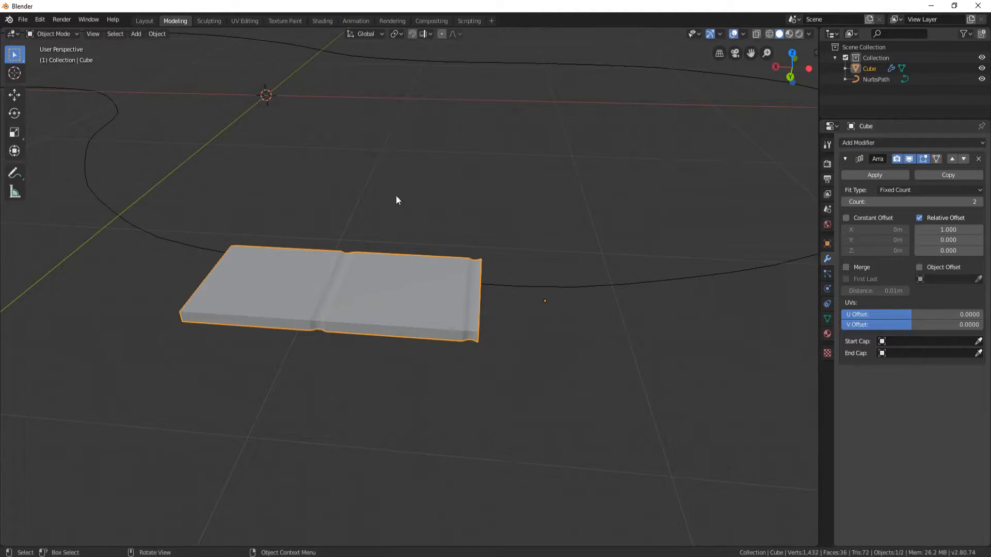
middle_click_drag(392, 209, 339, 310)
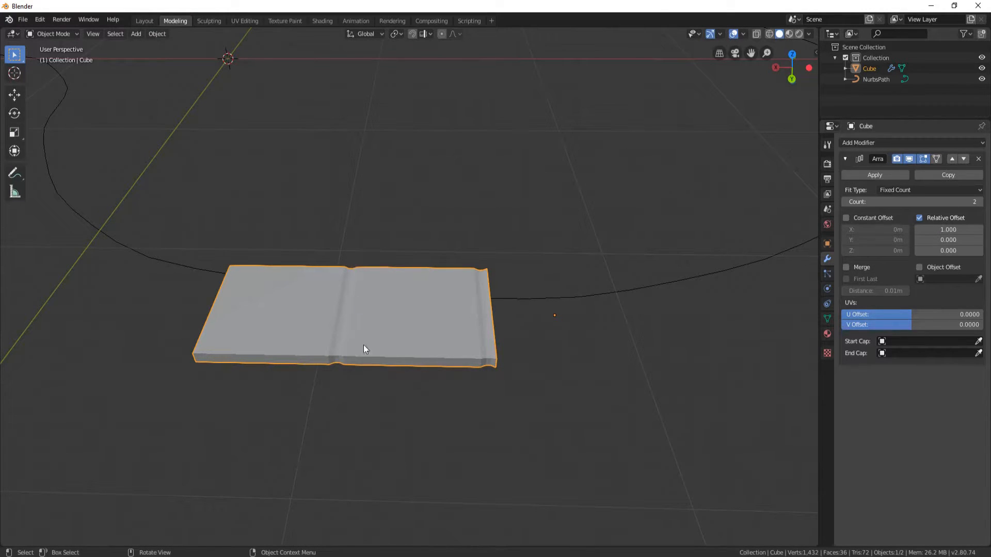
Set the Array modifier's fixed count to 7 to lengthen the row of slabs
left_click(980, 202)
left_click(979, 202)
left_click(979, 202)
left_click(979, 202)
scroll(291, 343, "down", 7)
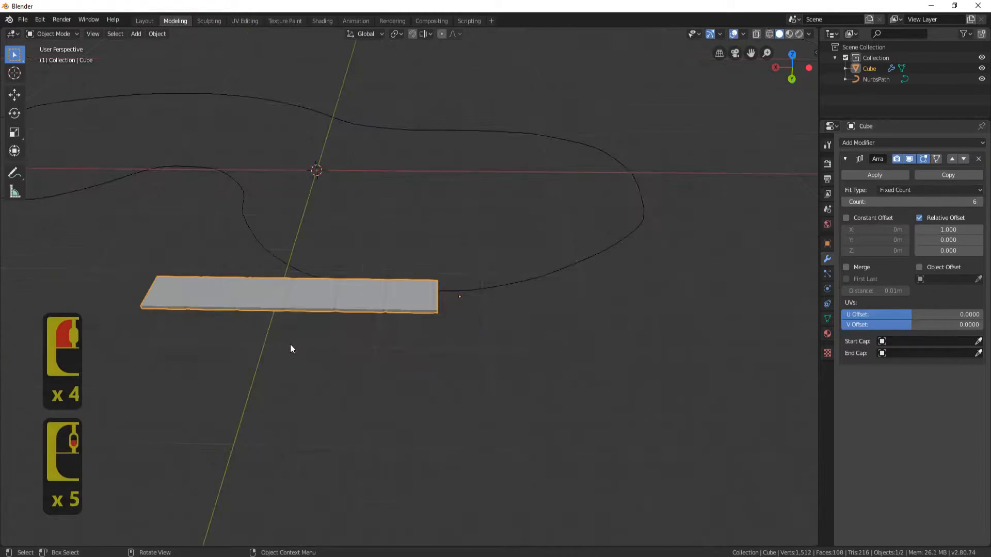
middle_click_drag(470, 265, 364, 279)
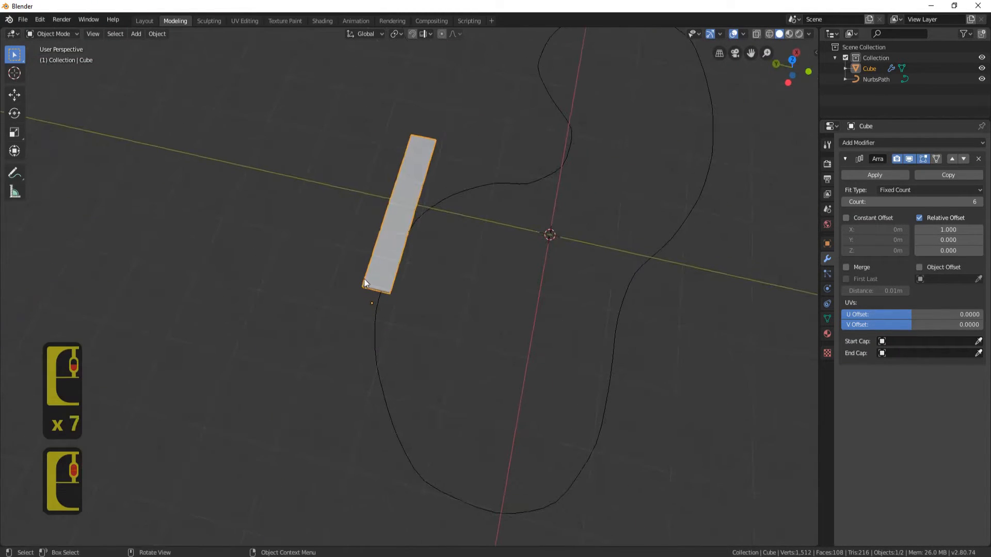
left_click(979, 202)
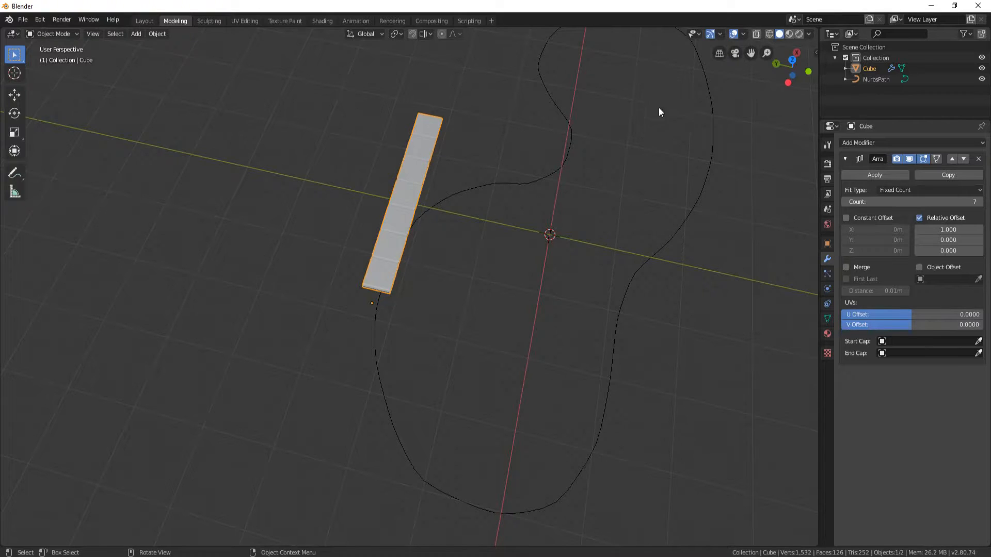
Snap the 3D cursor to the curve's origin and reselect the arrayed slab object
left_click(537, 181)
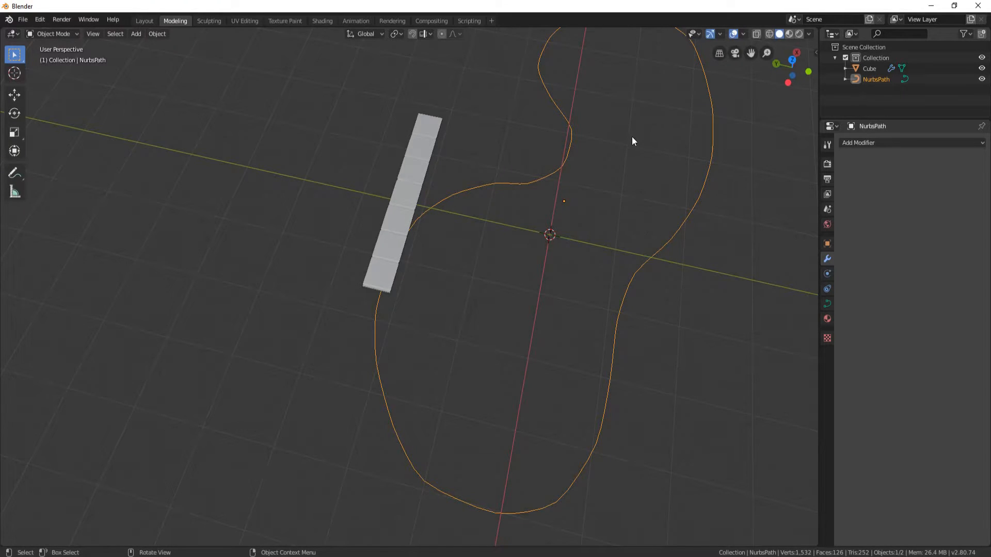
key("shift+s")
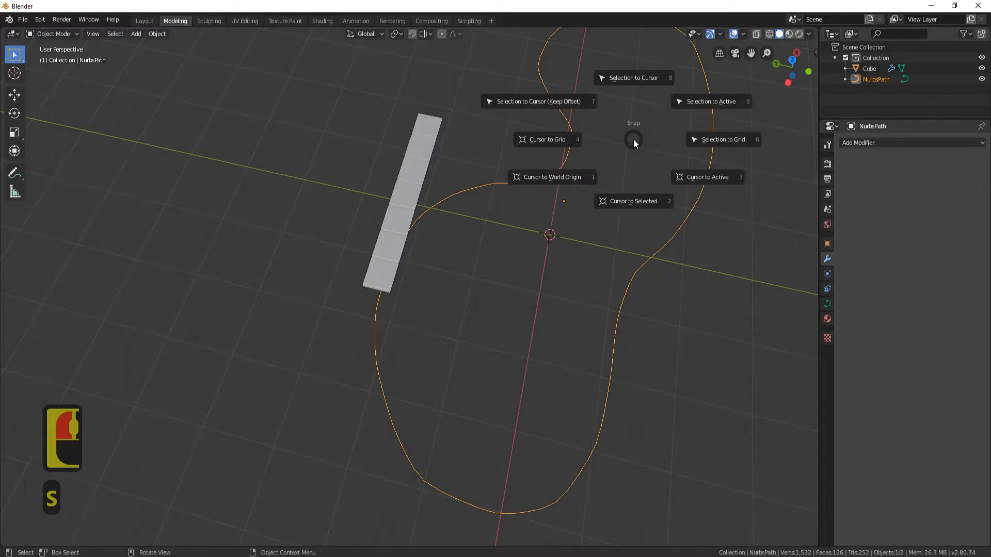
left_click(633, 203)
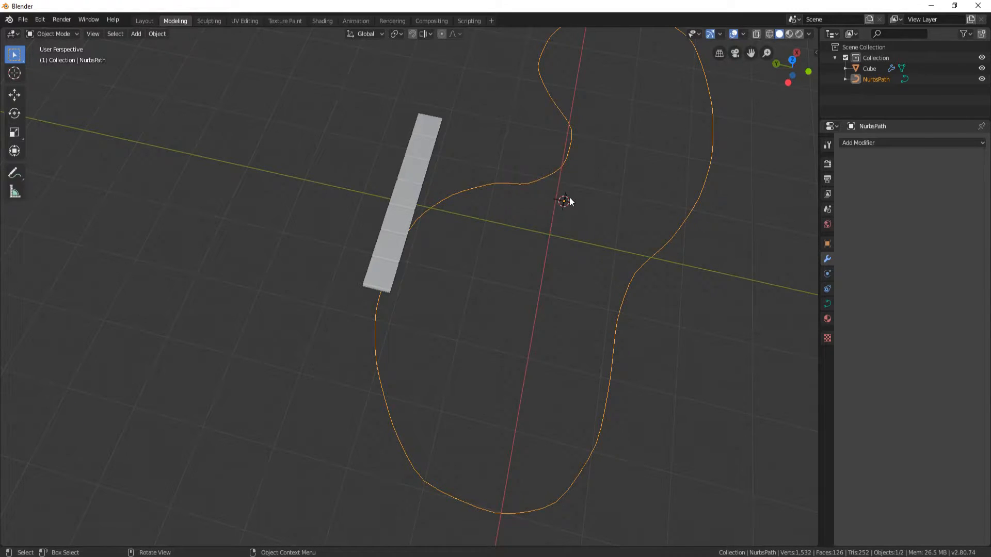
left_click(383, 264)
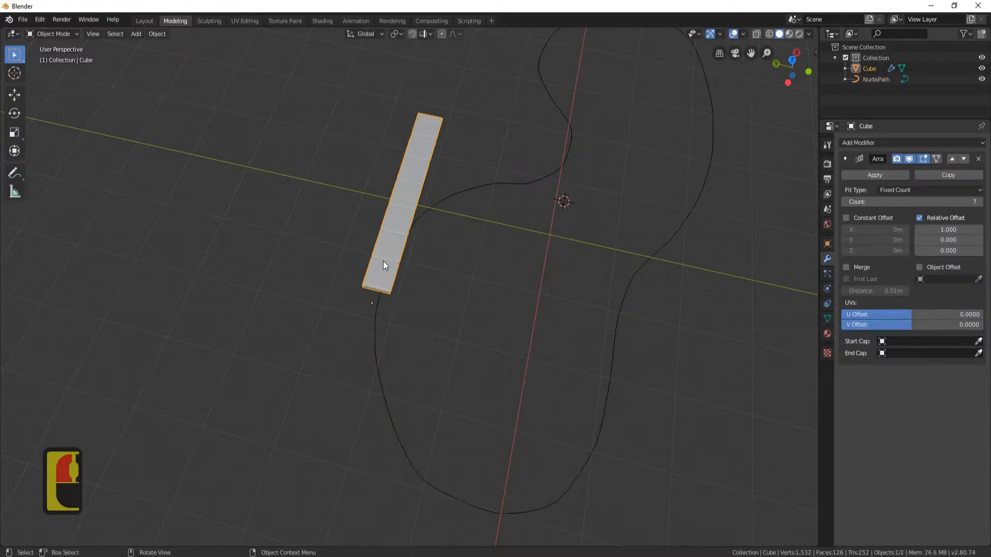
Set the arrayed slab's origin to the 3D cursor
right_click(461, 274)
mouse_move(460, 273)
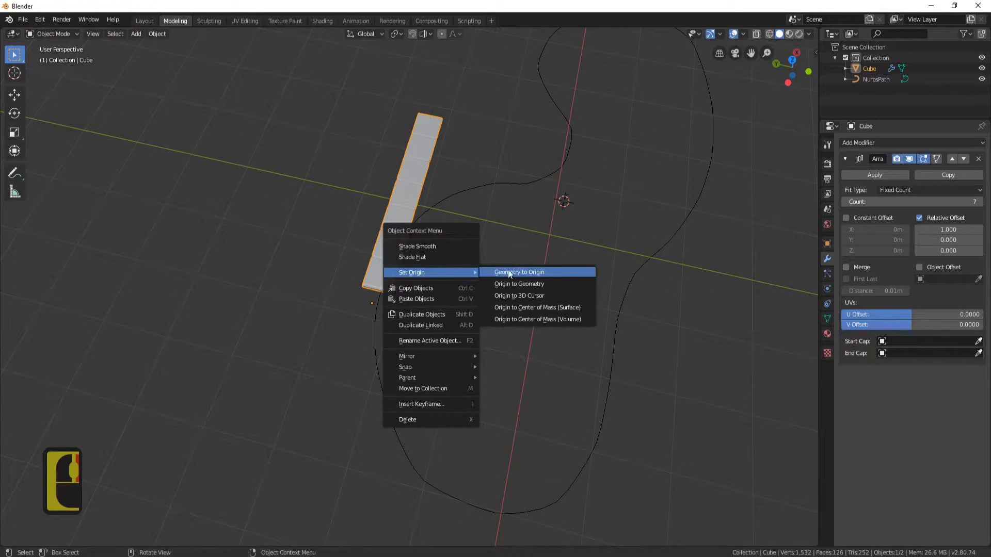
left_click(531, 296)
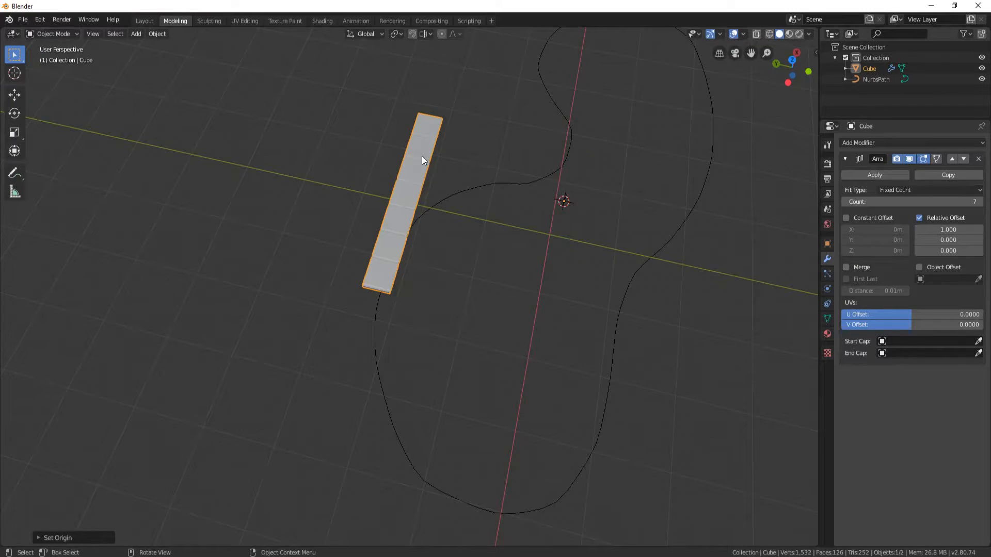
Add a Curve modifier to the arrayed slab with NurbsPath as its object, keeping the X deformation axis
left_click(881, 142)
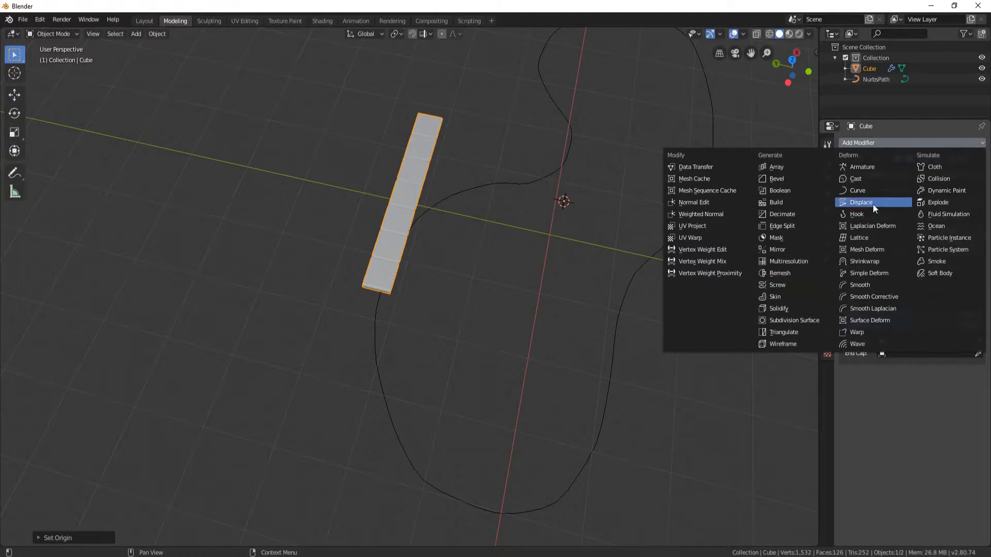
left_click(857, 190)
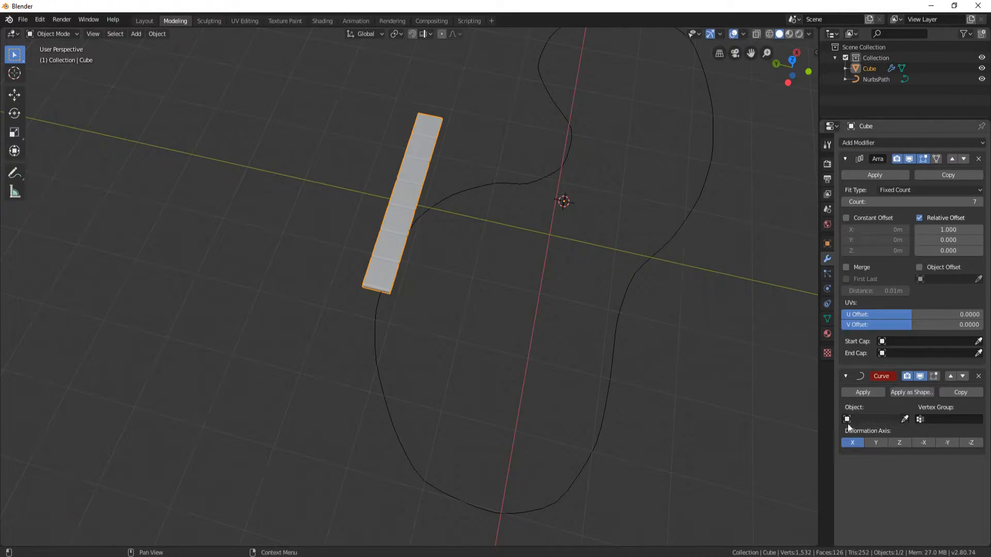
left_click(864, 418)
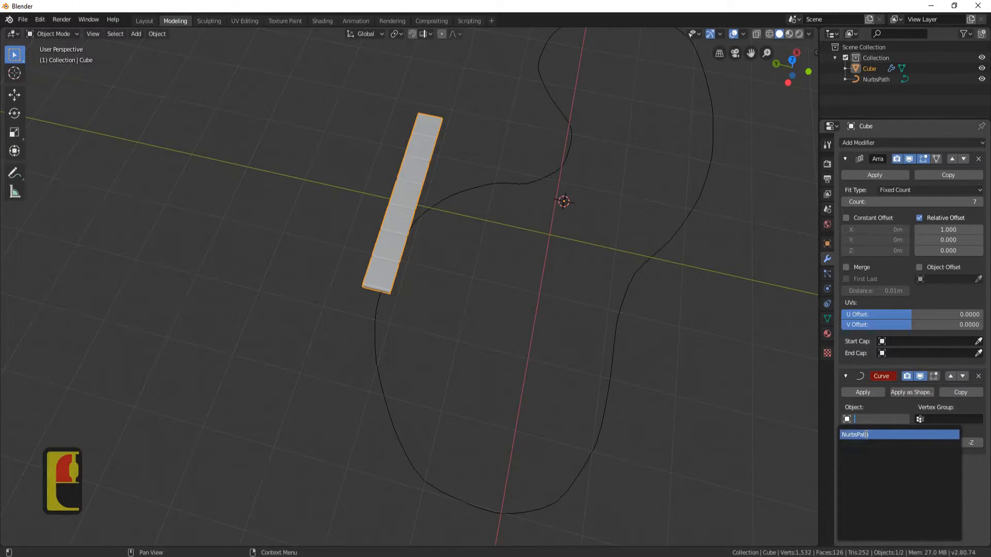
left_click(866, 435)
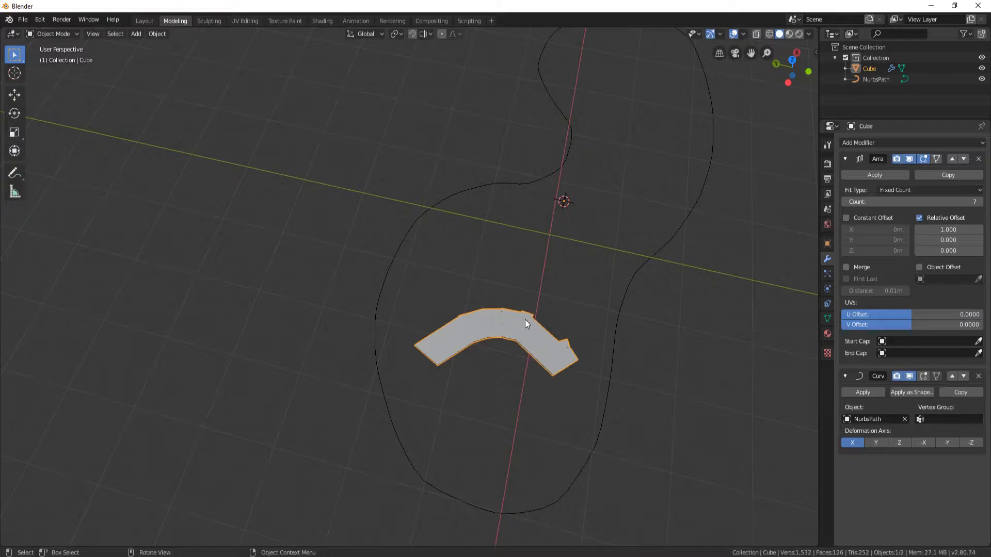
middle_click_drag(550, 297, 491, 246)
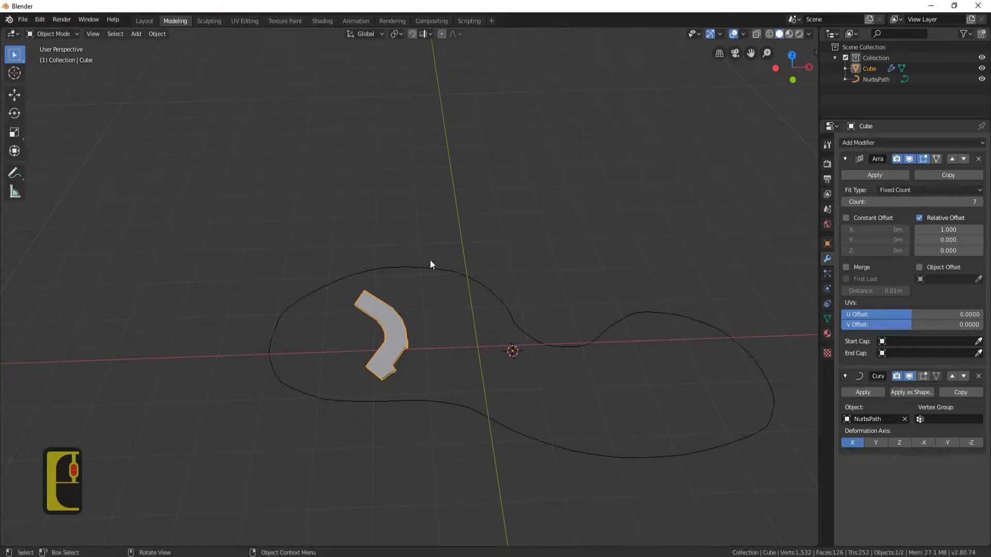
Activate the Move tool and shift the bent slab strip along the Y axis onto the curve
right_click(442, 299)
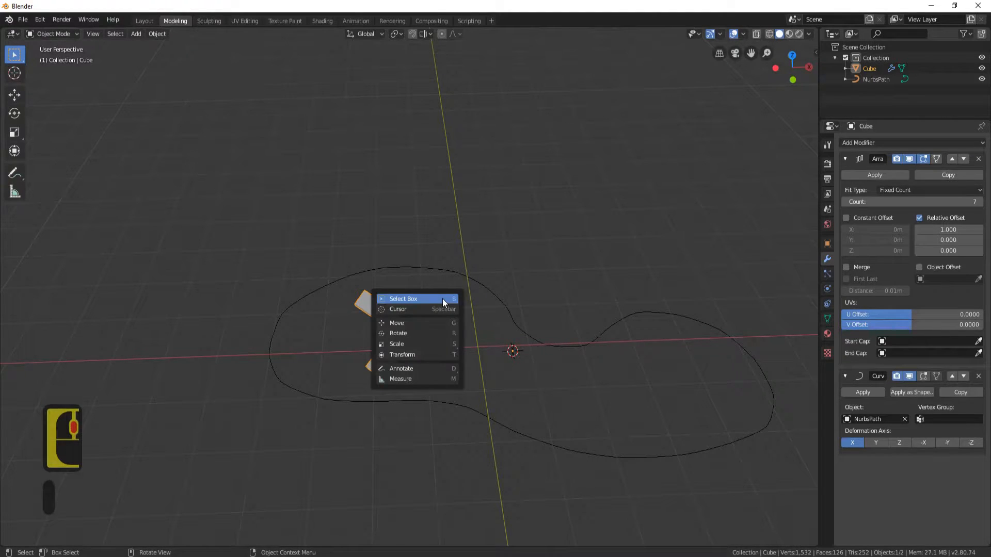
left_click(418, 328)
middle_click_drag(565, 342, 363, 271)
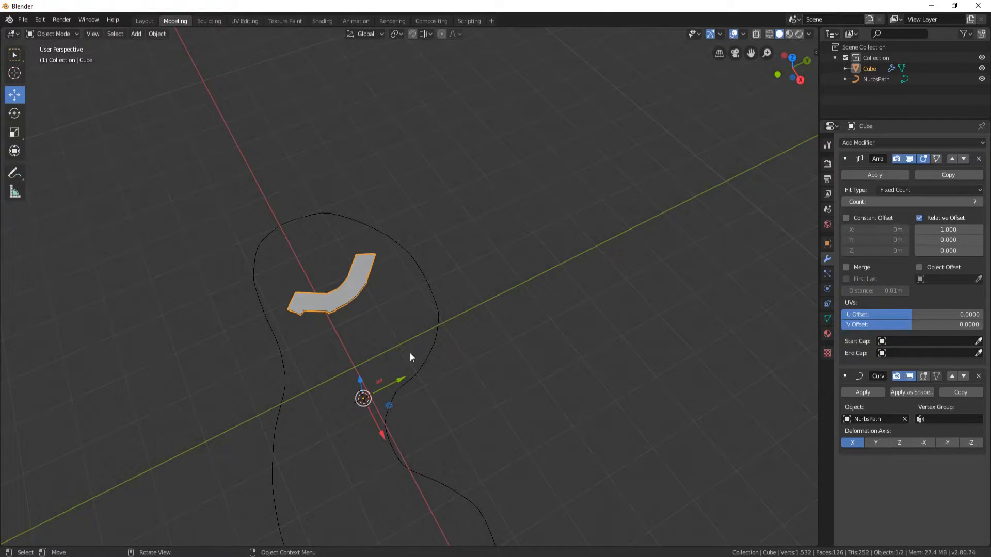
left_click_drag(404, 376, 264, 418)
scroll(290, 342, "up", 4)
middle_click_drag(264, 247, 351, 212)
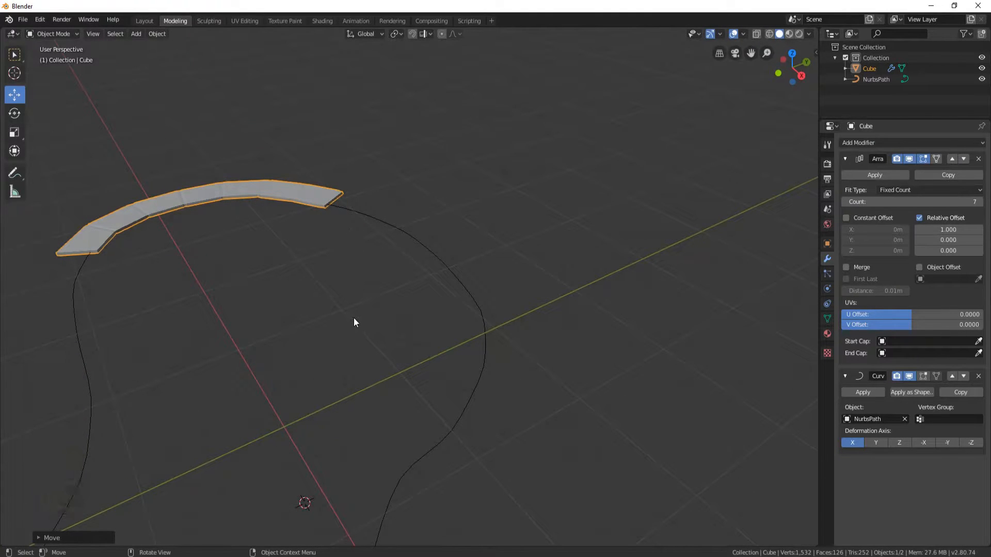
Nudge the strip slightly to fine-tune its alignment on the curve line, checking it from several angles
middle_click_drag(296, 258, 412, 207)
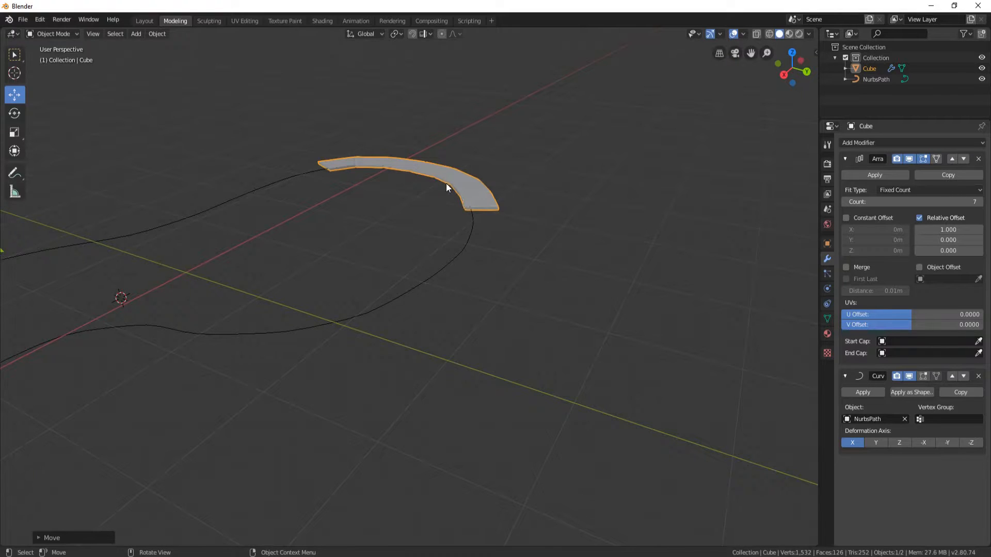
middle_click_drag(343, 247, 382, 283)
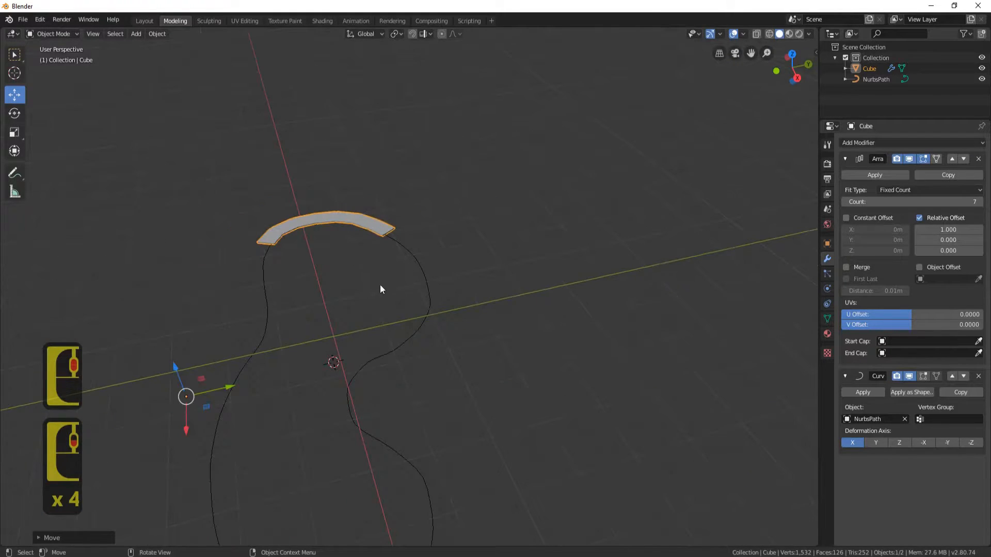
left_click_drag(230, 387, 234, 370)
scroll(305, 230, "up", 5)
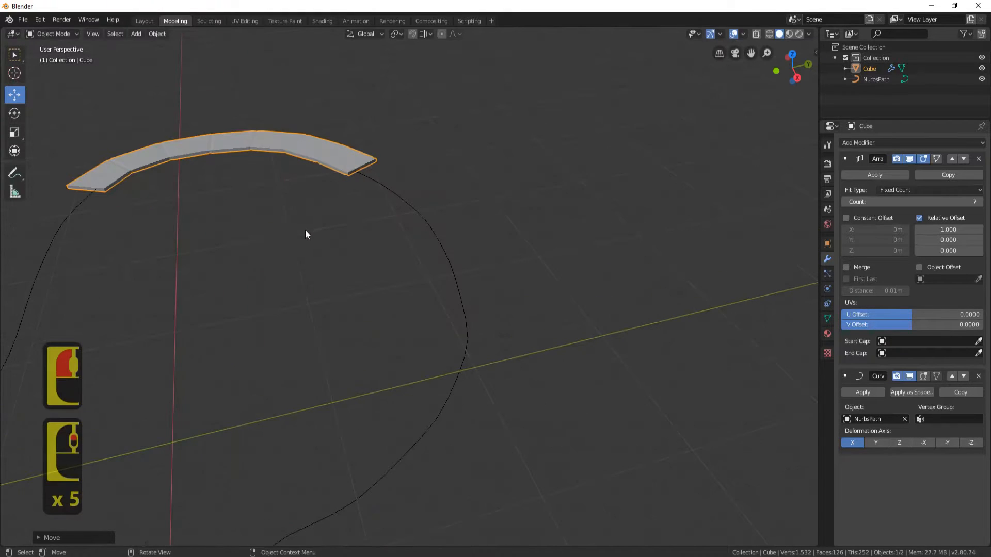
scroll(152, 246, "down", 2)
middle_click_drag(153, 245, 206, 308)
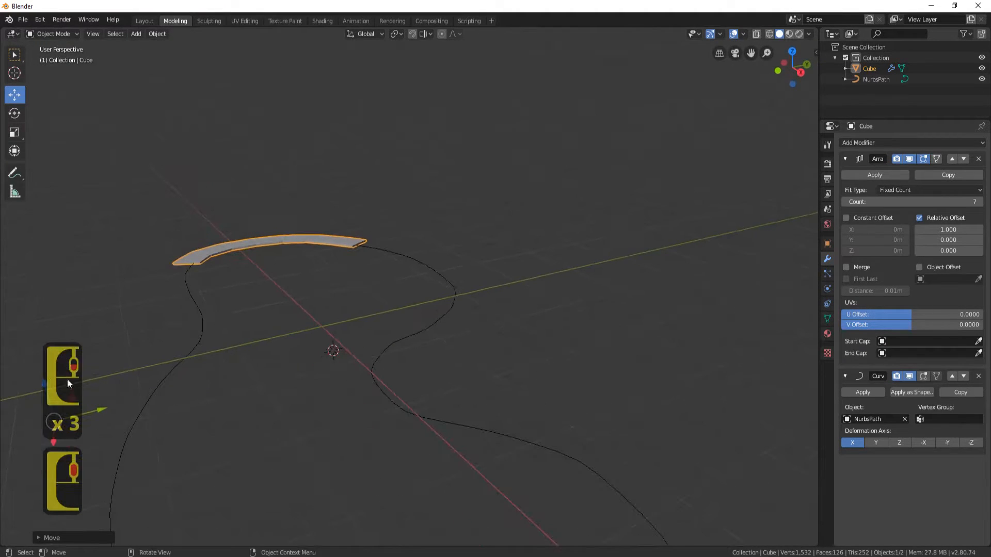
scroll(122, 356, "down", 2)
left_click_drag(64, 385, 70, 382)
middle_click_drag(220, 289, 397, 292)
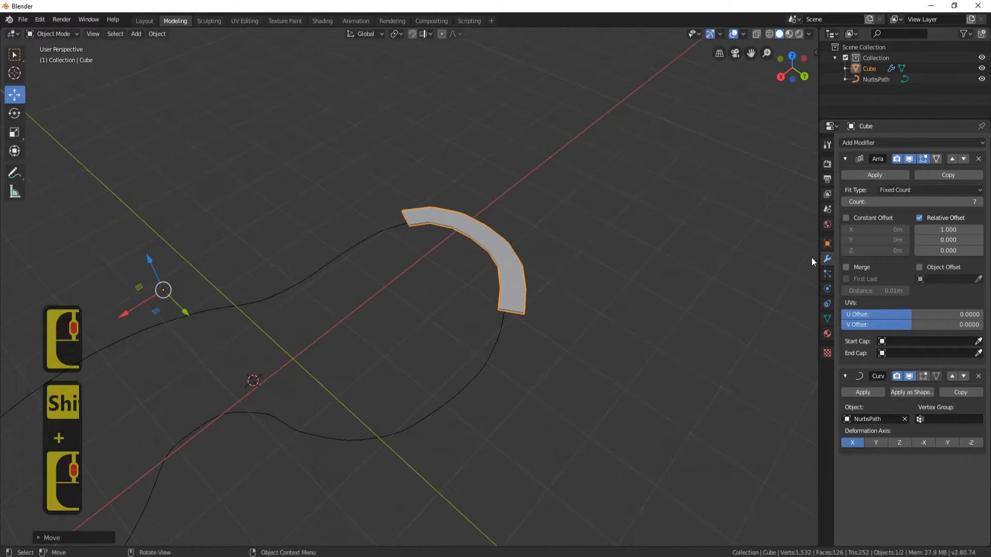
Raise the Array modifier's count to 50 to extend the slabs around the whole closed curve
left_click(980, 202)
left_click(980, 202)
left_click(979, 202)
left_click(979, 201)
left_click(979, 202)
left_click(980, 202)
left_click(979, 202)
left_click(979, 202)
left_click(979, 202)
scroll(337, 373, "down", 4)
middle_click_drag(338, 373, 290, 273, "shift")
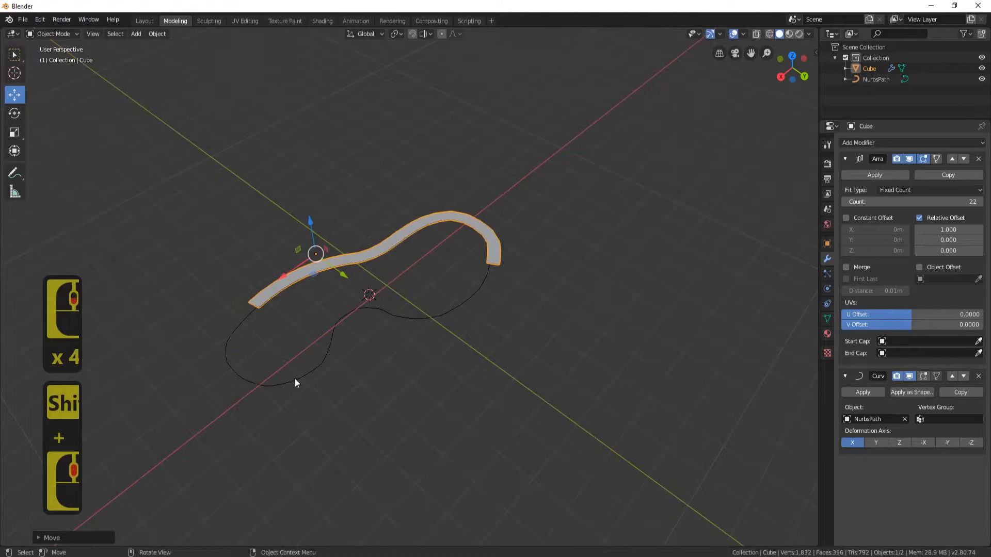
left_click(980, 202)
left_click(980, 202)
left_click(980, 201)
left_click(979, 202)
left_click(980, 202)
left_click(980, 202)
left_click(980, 202)
left_click(980, 202)
left_click(980, 202)
left_click(980, 201)
left_click(980, 202)
left_click(980, 202)
left_click(980, 201)
left_click(979, 202)
left_click(980, 202)
left_click(980, 202)
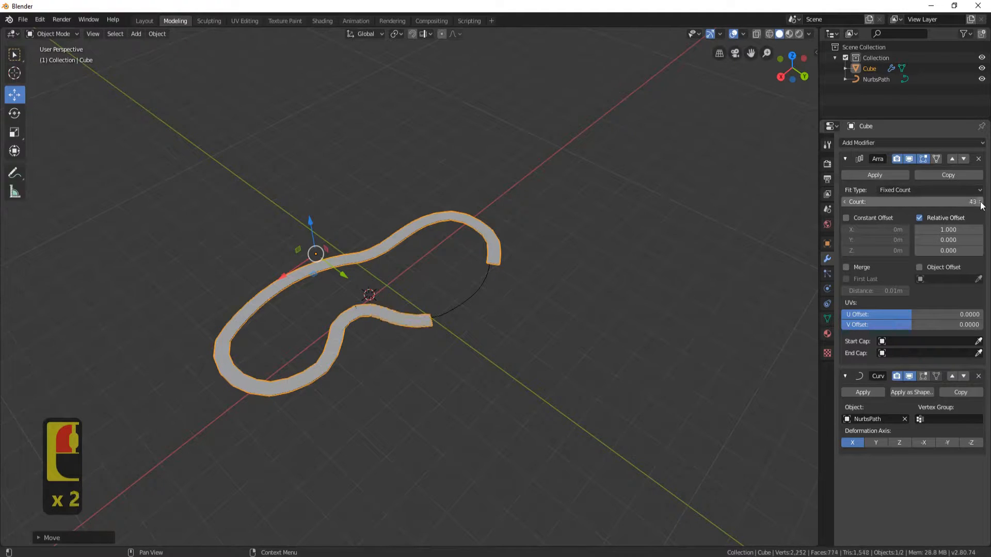
left_click(980, 201)
left_click(980, 201)
left_click(980, 202)
left_click(980, 202)
left_click(980, 202)
left_click(980, 202)
left_click(980, 202)
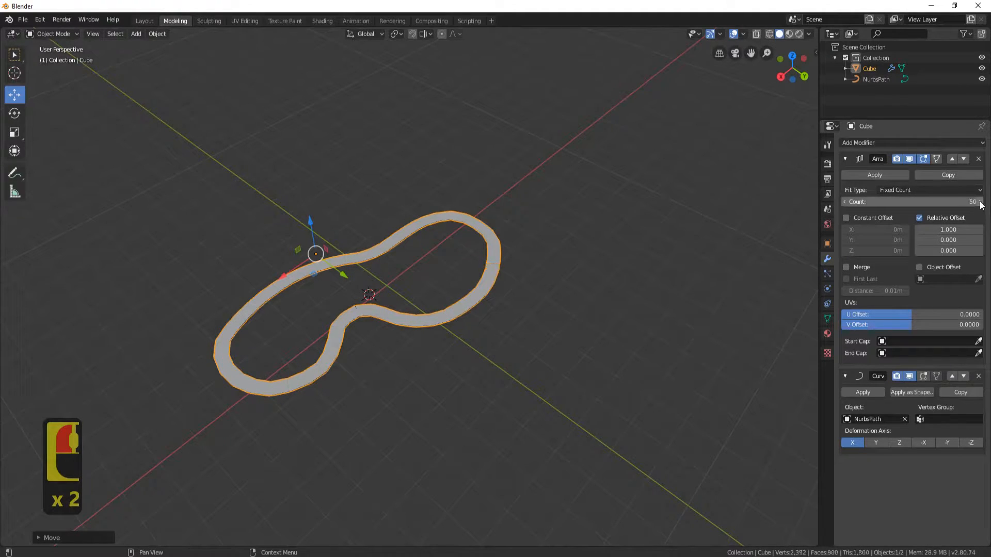
Check where the strip's ends meet and reduce the Array count to 49
scroll(563, 244, "up", 4)
scroll(459, 270, "up", 1, "shift")
scroll(503, 274, "up", 3)
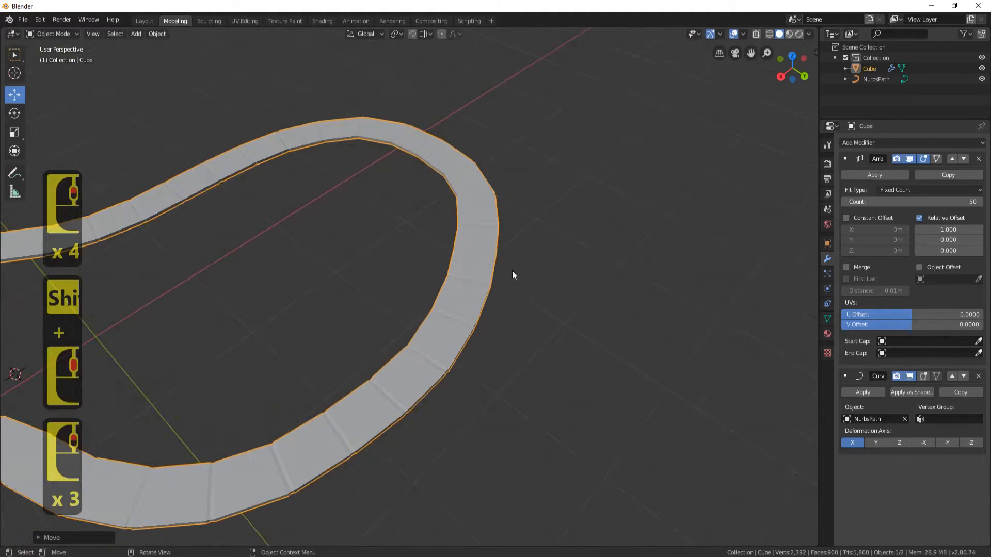
left_click(847, 201)
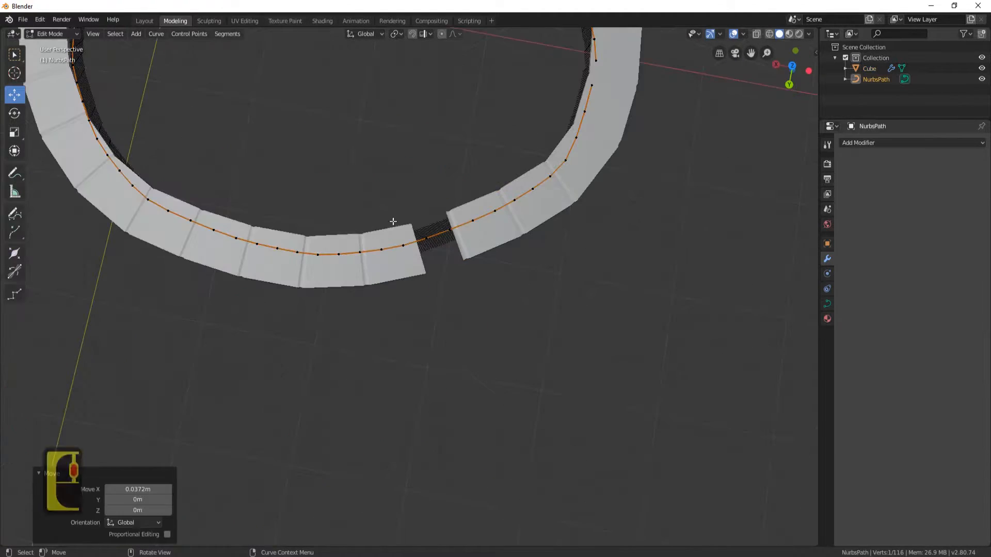
Leave the curve's Edit Mode, select the slab strip, and enter its Edit Mode with the original segment in close view
scroll(385, 221, "down", 4)
middle_click_drag(338, 224, 350, 282)
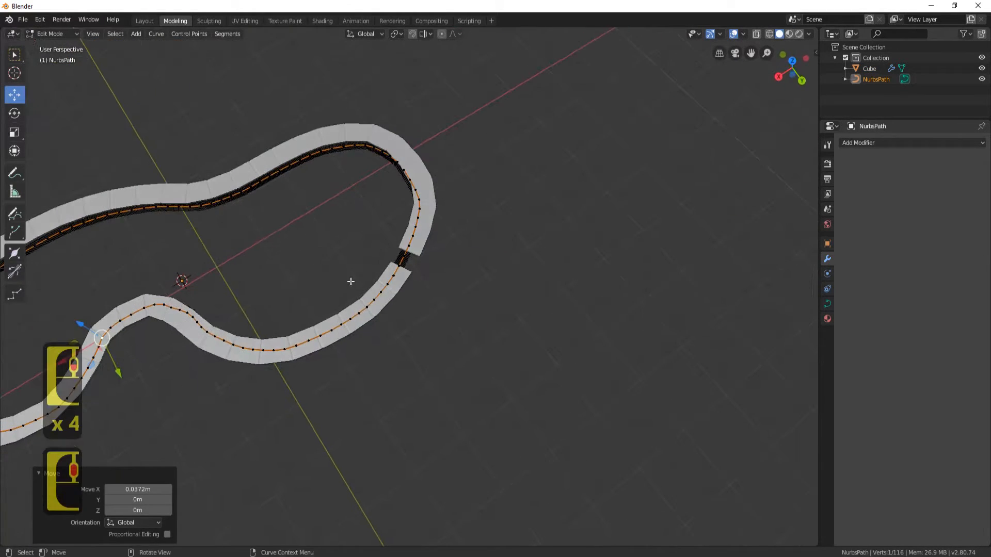
key("Tab")
left_click(344, 338)
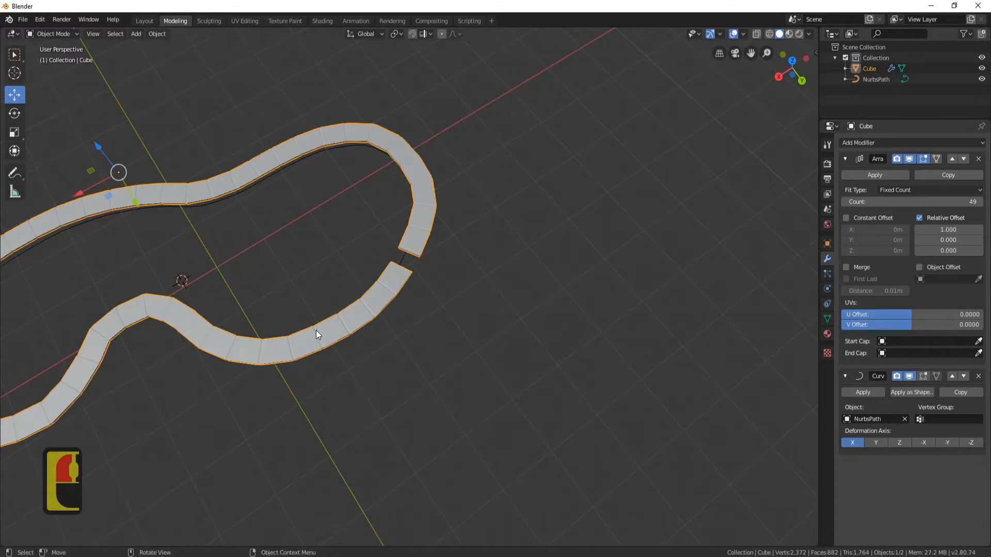
key("Tab")
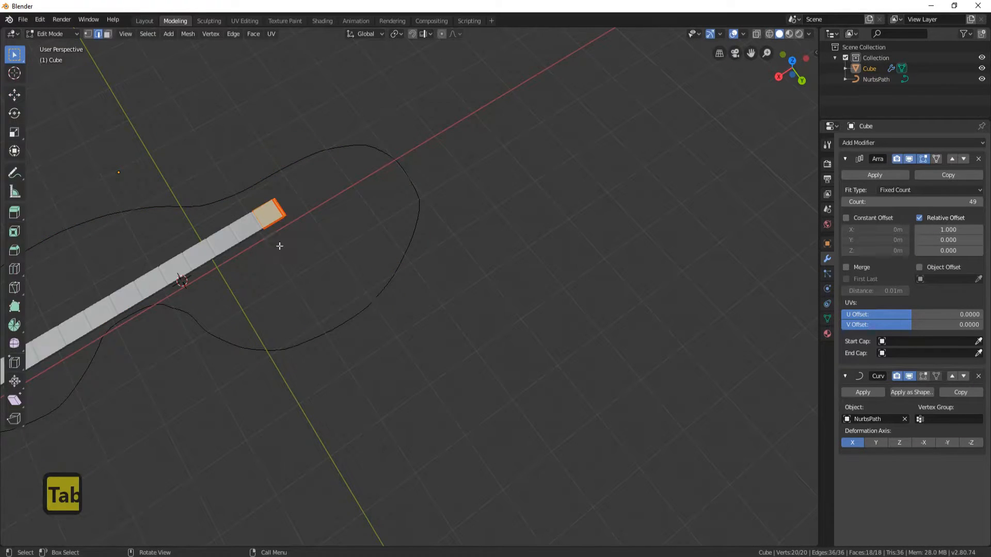
middle_click_drag(296, 246, 438, 305, "shift")
scroll(480, 236, "up", 8)
middle_click_drag(480, 236, 439, 247)
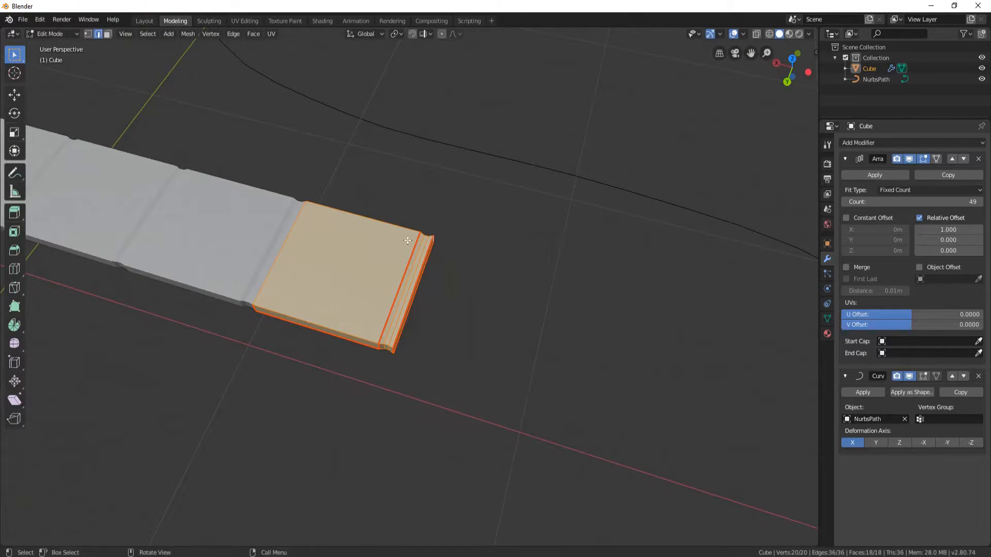
scroll(424, 245, "down", 2)
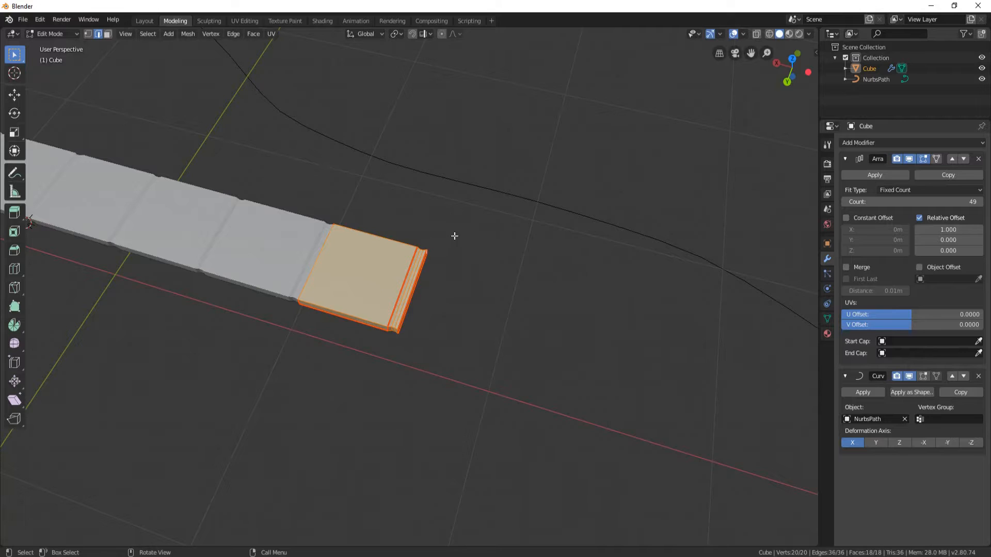
scroll(421, 293, "up", 2)
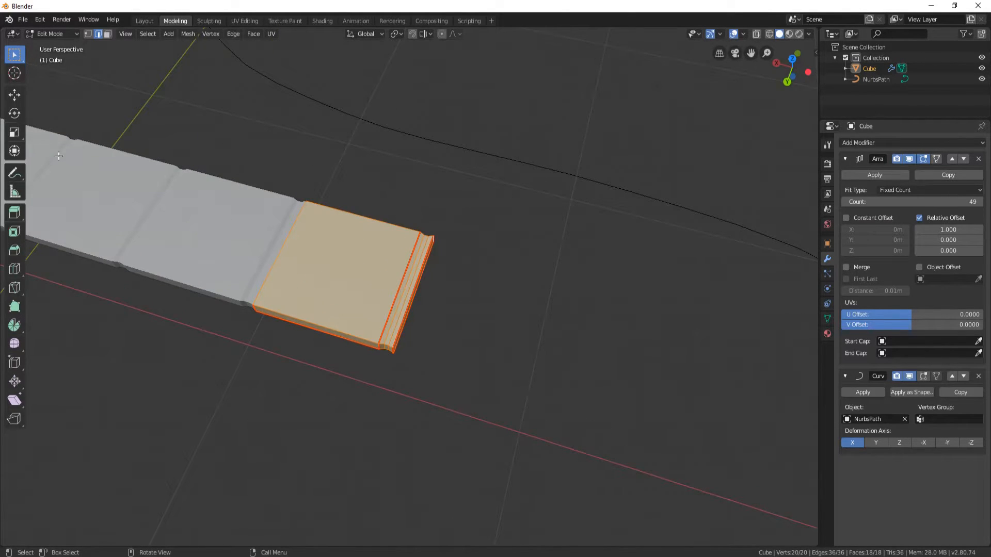
In face select mode, select all groove faces at the slab's end as a linked region delimited by seams
left_click(108, 33)
double_click(407, 294)
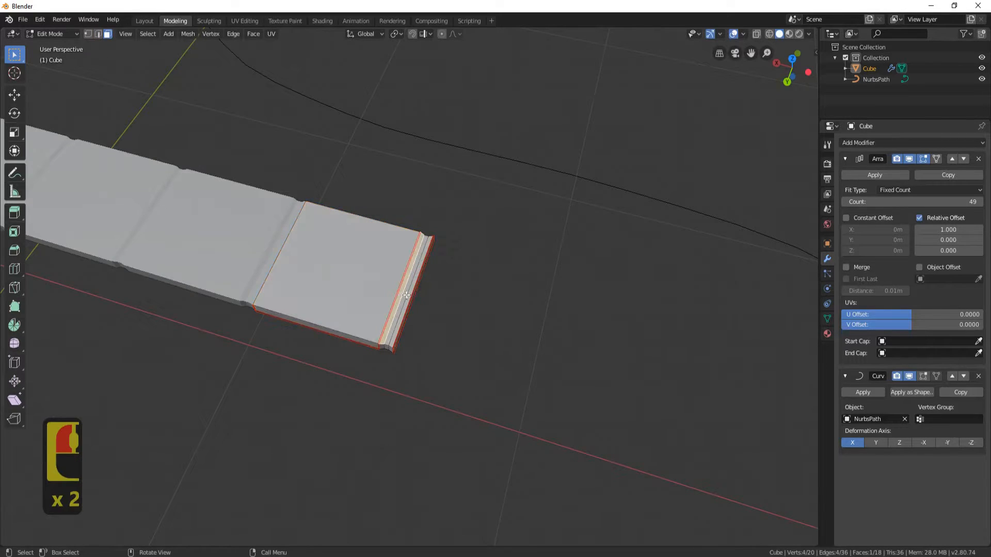
key("l")
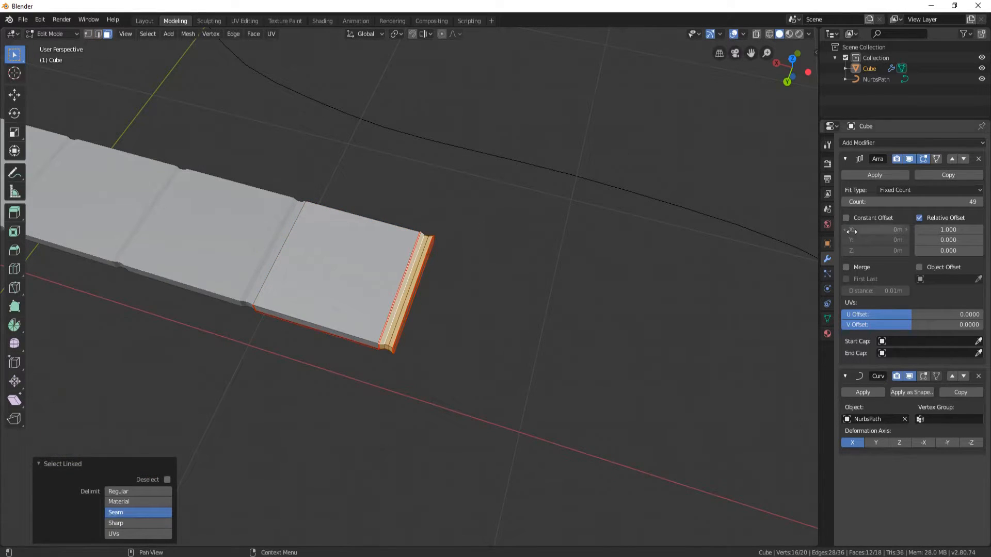
Add two empty material slots to the slab object
left_click(827, 333)
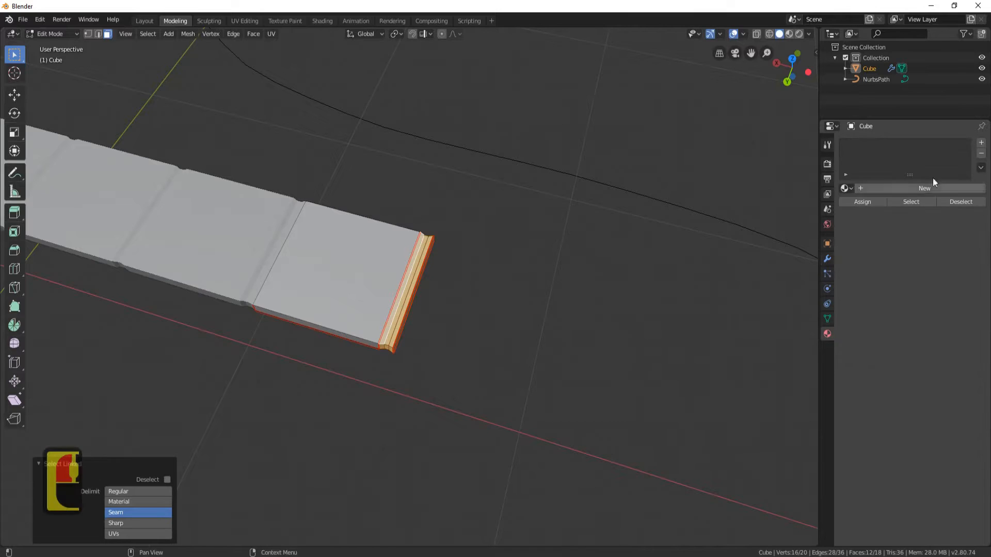
left_click(981, 142)
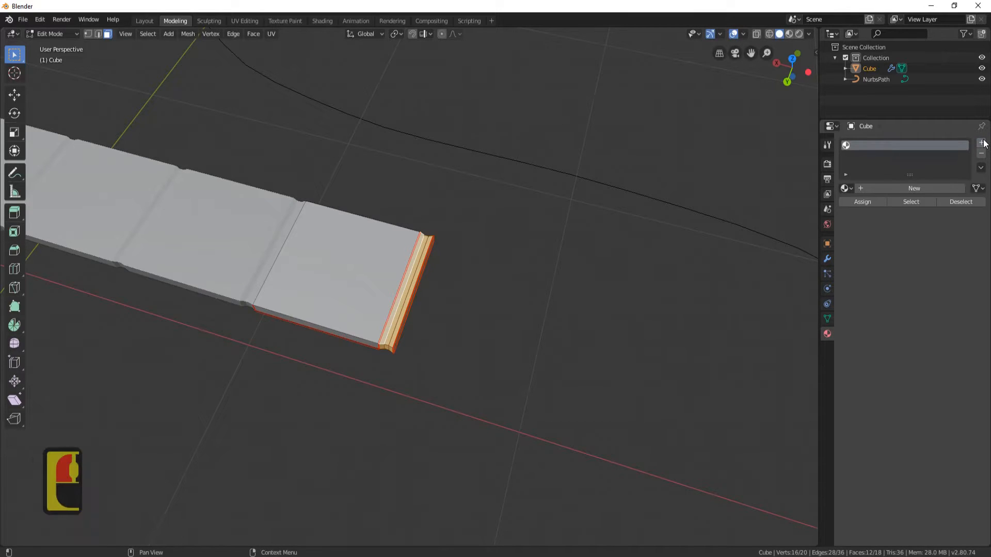
left_click(981, 143)
Create a new material named concrete in the first slot, and make the second slot active
left_click(878, 145)
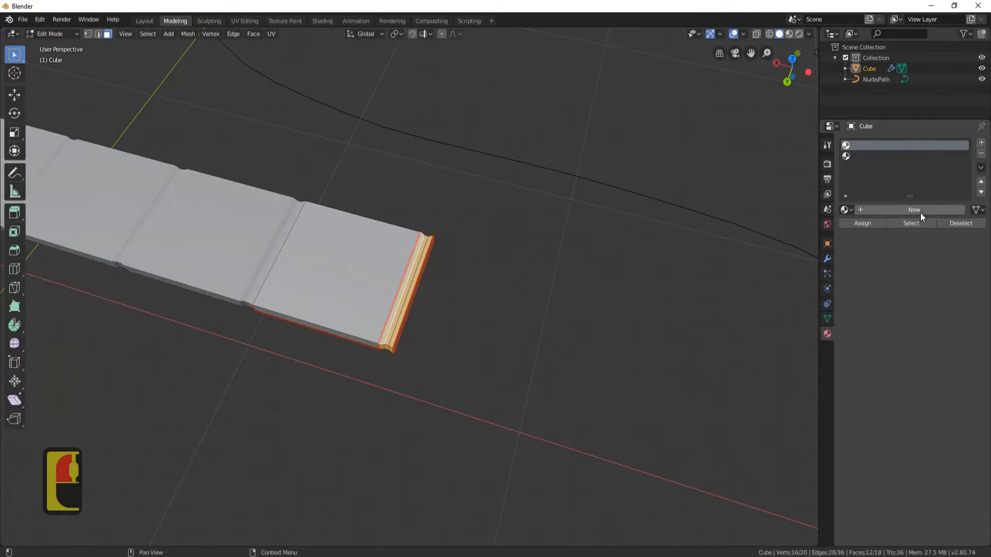
left_click(920, 211)
double_click(880, 147)
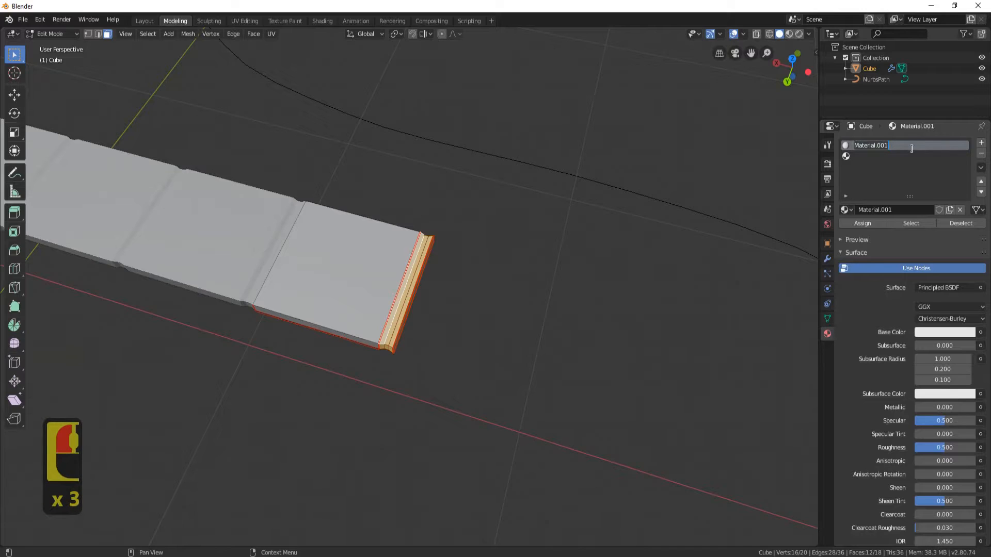
type("concrete")
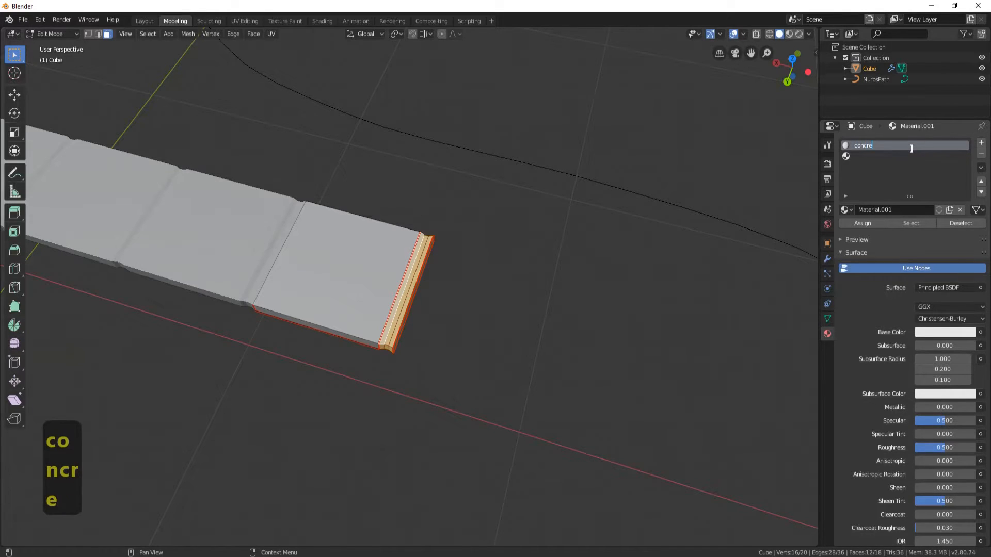
key("Return")
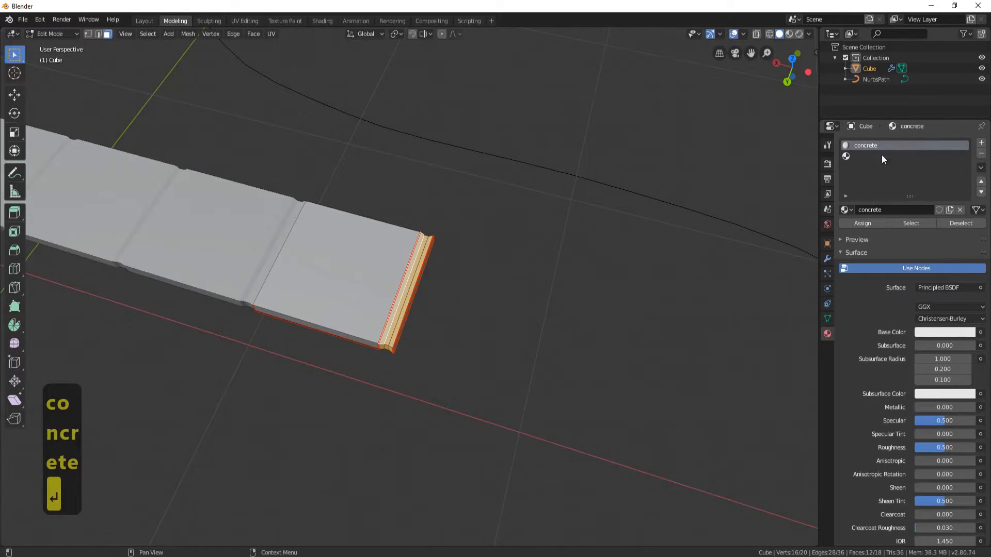
left_click(852, 156)
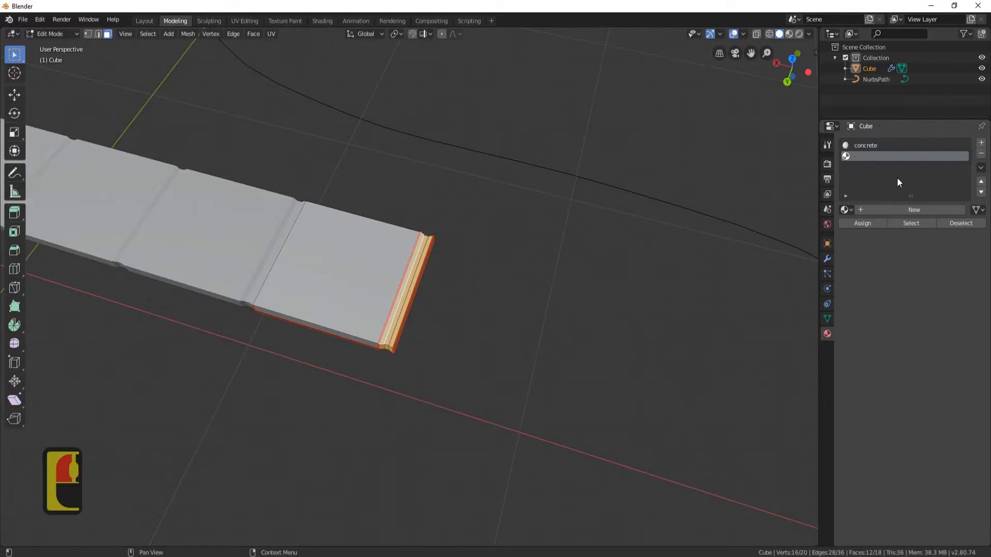
Create a new material named Top tile in the second material slot
left_click(901, 210)
double_click(867, 156)
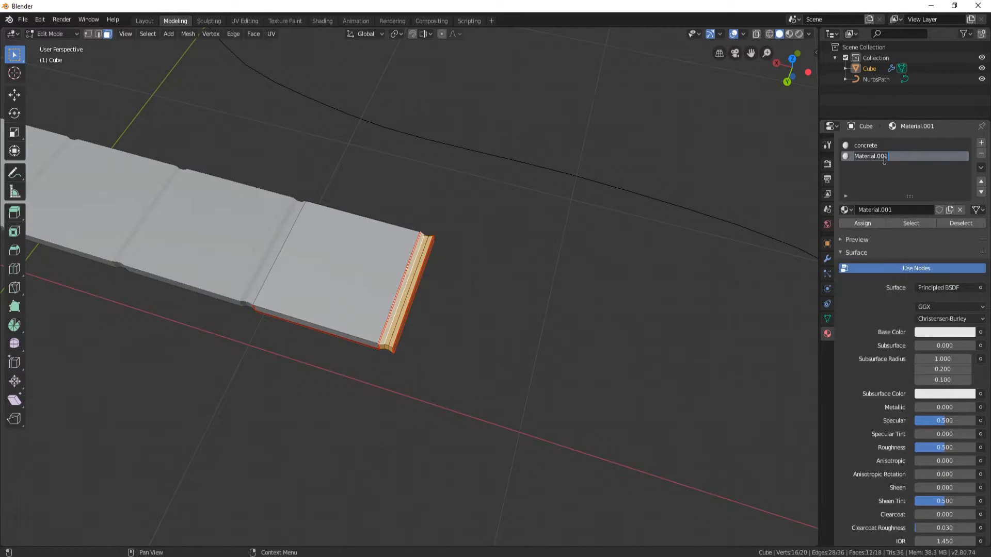
type("Top tile")
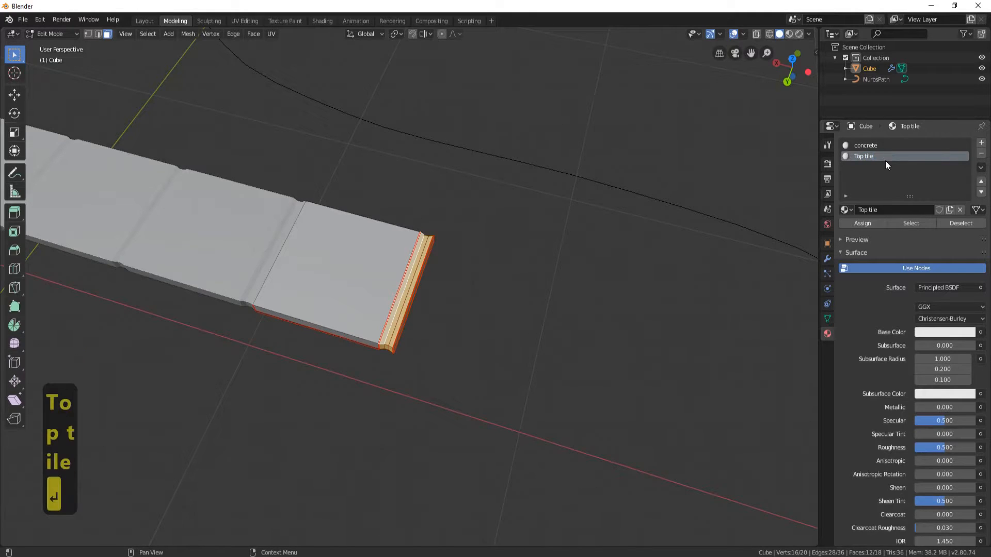
key("Return")
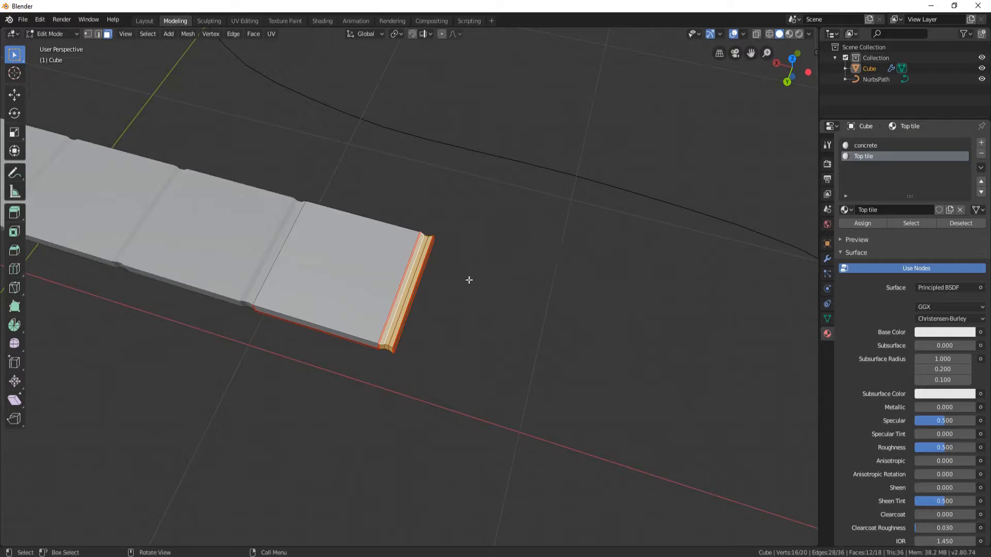
Assign the concrete material to the selected groove faces, then add the missed sloping groove face to the selection and assign it as well
left_click(871, 145)
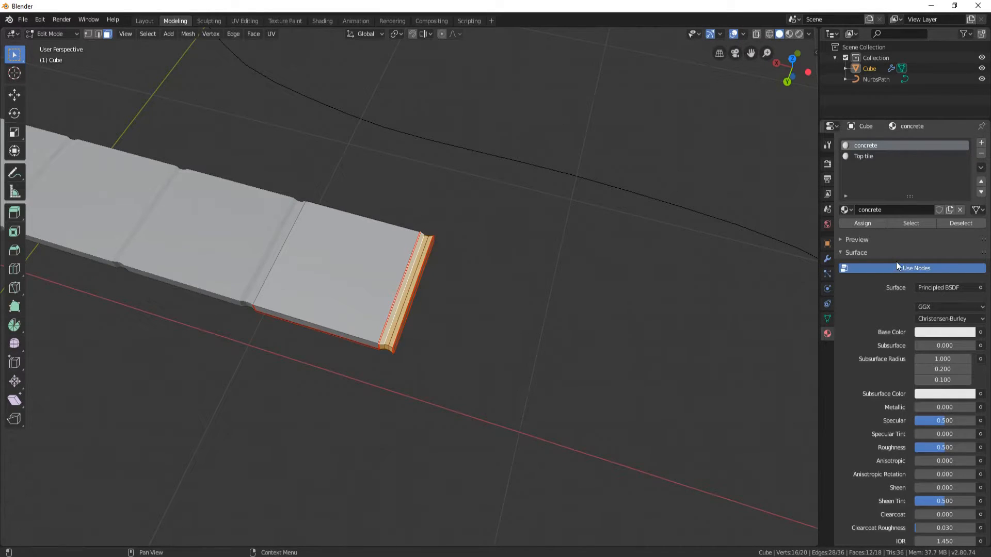
left_click(862, 223)
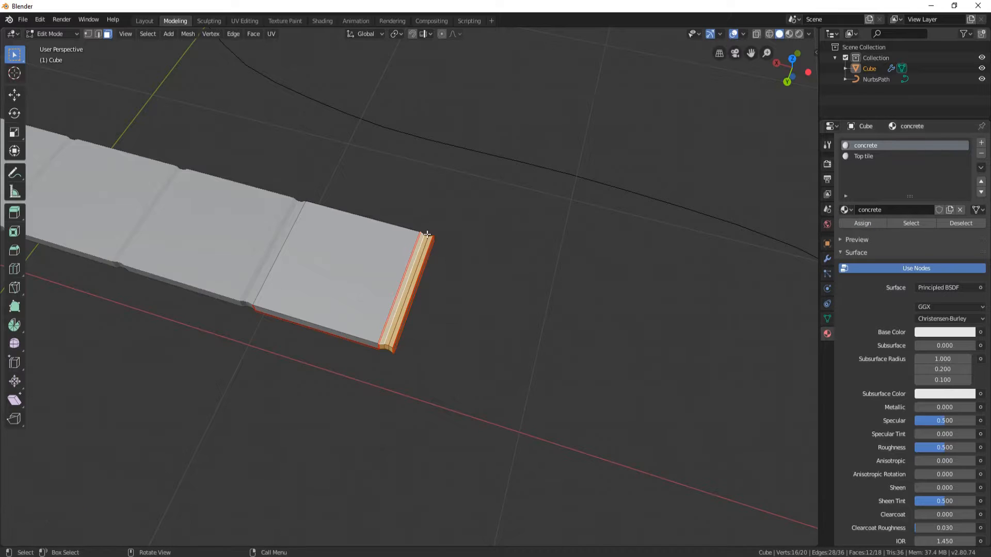
middle_click_drag(507, 238, 433, 336)
left_click(386, 336, "shift")
left_click(389, 342, "shift")
scroll(433, 335, "up", 5)
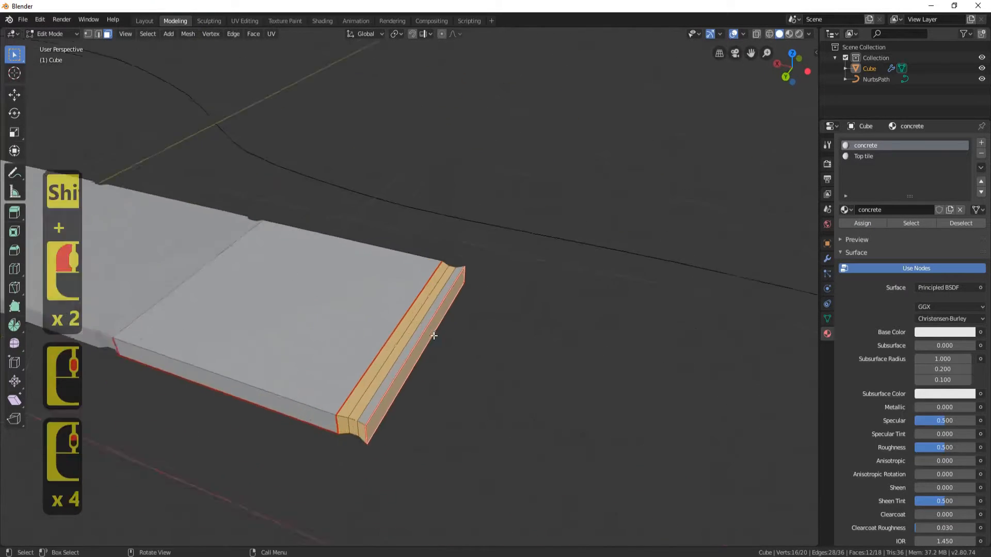
left_click(399, 380, "shift")
left_click(866, 224)
Select the original slab segment's top, bottom and two long side faces, and assign the Top tile material to them
middle_click_drag(323, 333, 454, 290, "shift")
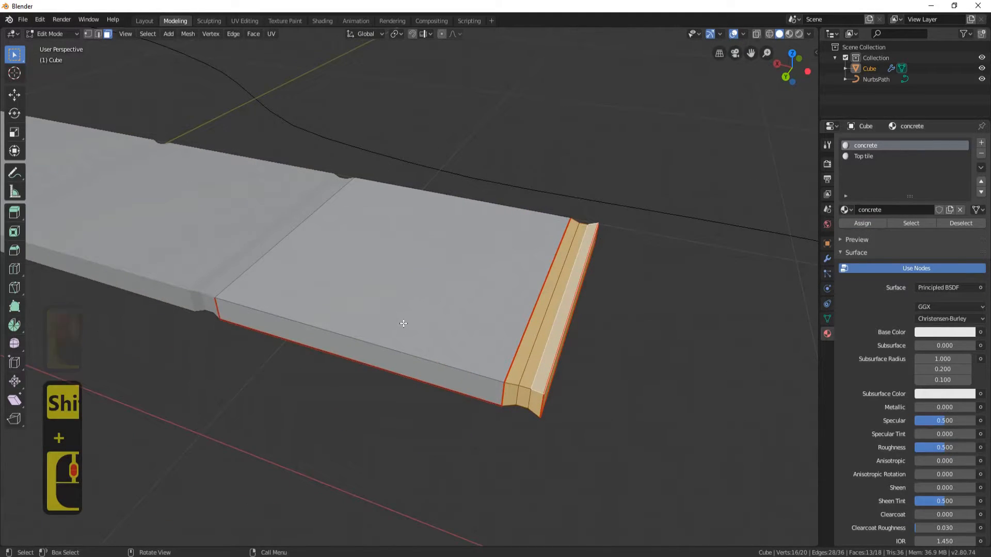
left_click(394, 337)
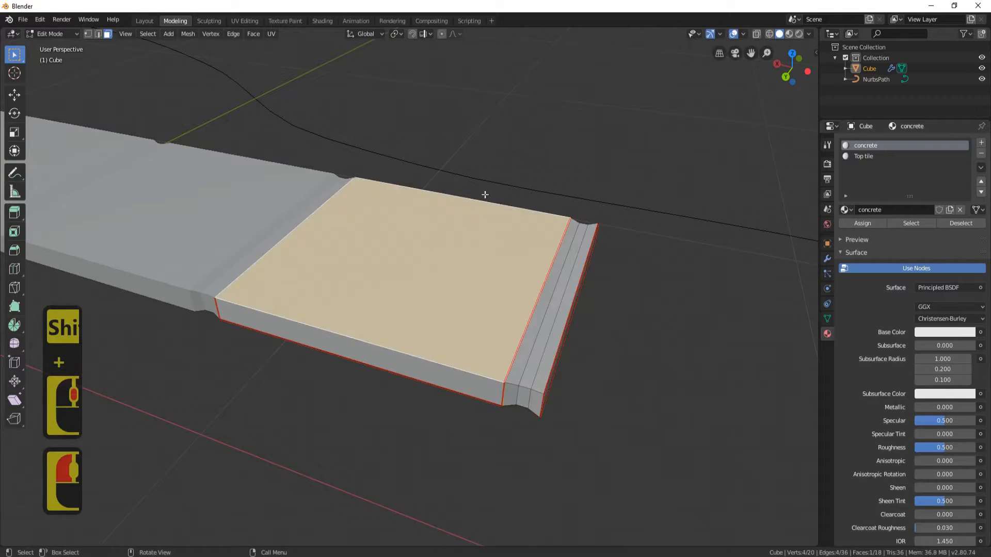
left_click(388, 341, "alt+shift")
left_click(402, 351, "alt+shift")
middle_click_drag(403, 352, 357, 324)
scroll(356, 324, "down", 3)
middle_click_drag(314, 286, 408, 323)
middle_click_drag(547, 185, 480, 244)
left_click(865, 156)
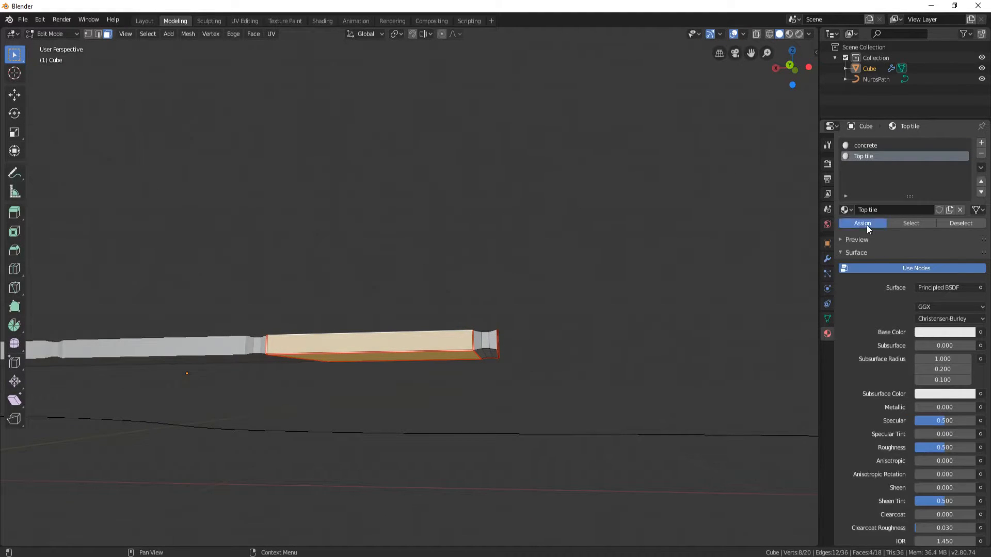
Check which material slot is used by a groove face and by the slab's top face
middle_click_drag(480, 184, 398, 264)
scroll(457, 250, "down", 4)
scroll(367, 257, "down", 3)
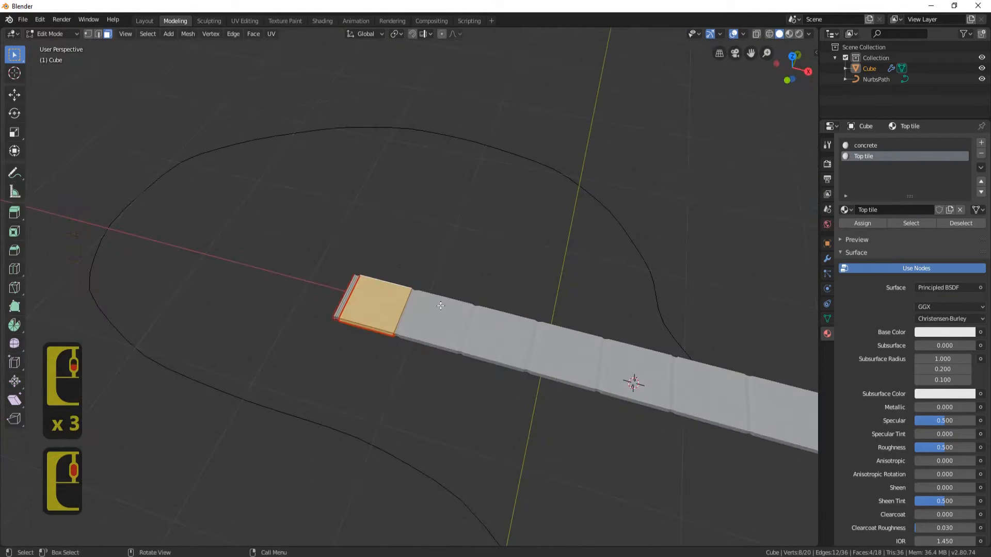
middle_click_drag(727, 304, 346, 319)
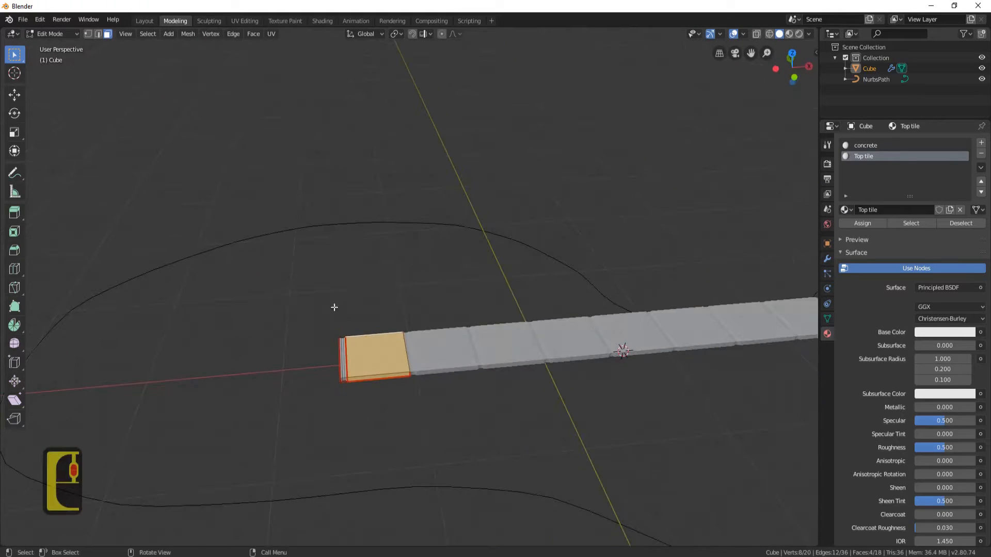
middle_click_drag(293, 270, 351, 204, "shift")
scroll(384, 313, "up", 6)
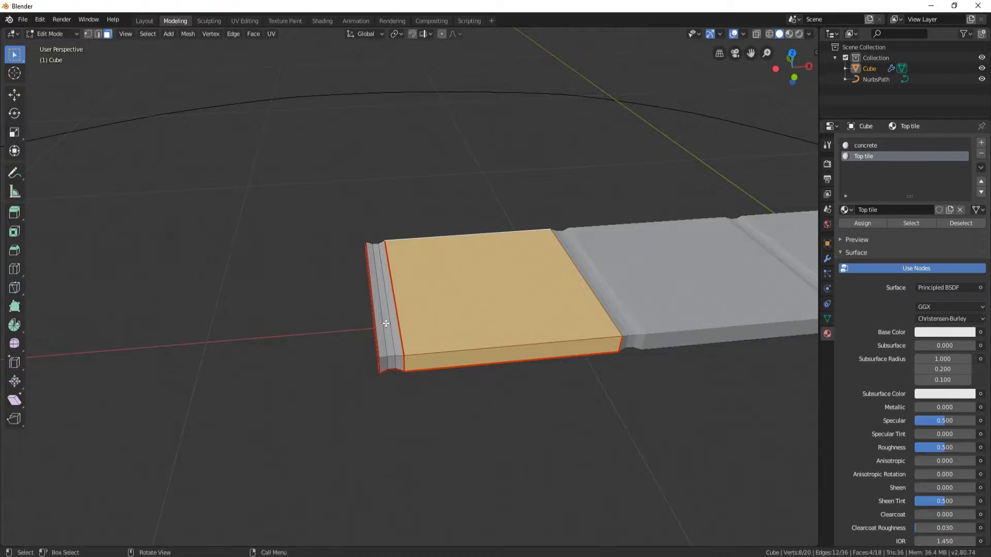
left_click(386, 323)
left_click(881, 144)
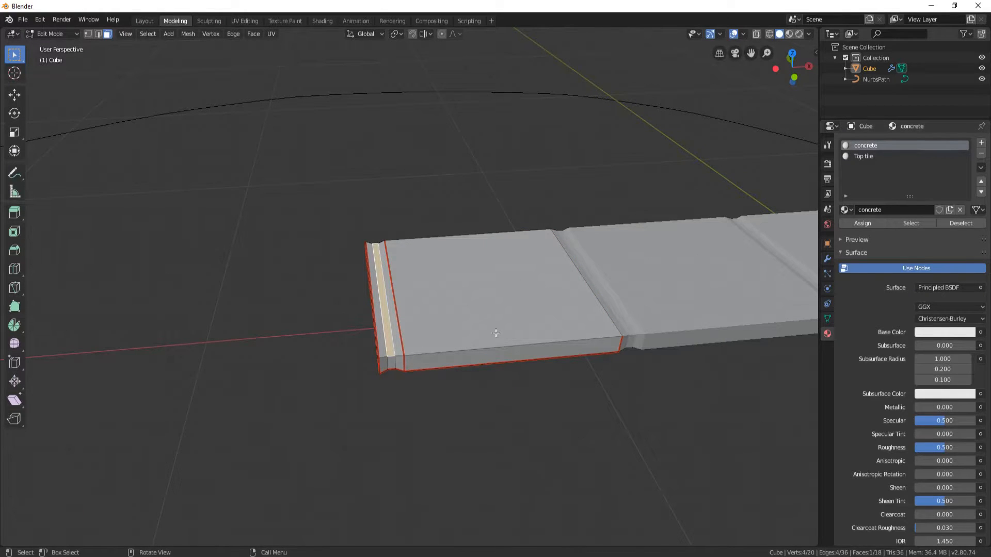
left_click(497, 334)
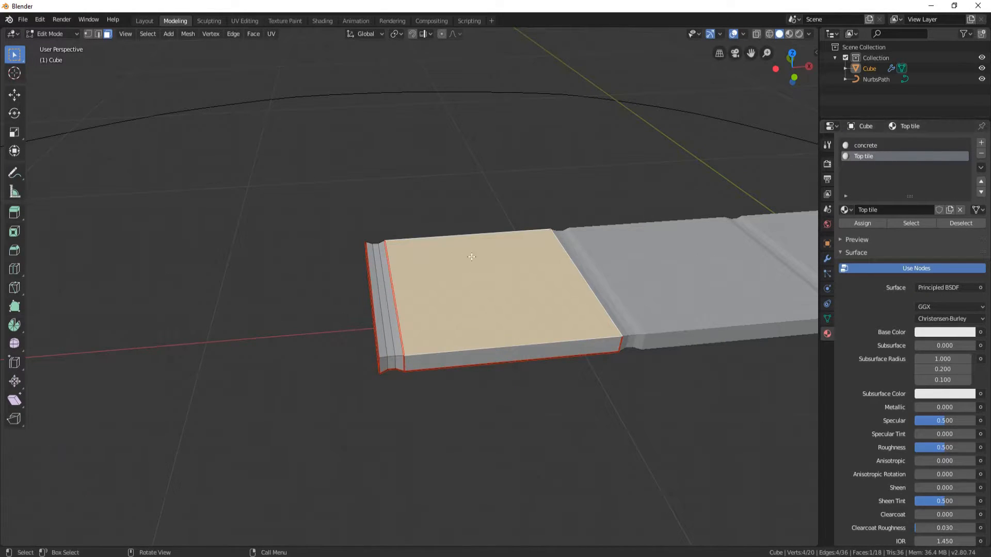
Leave Edit Mode and examine the spot where the two ends of the slab strip meet on the curve
scroll(474, 262, "down", 7)
middle_click_drag(542, 199, 468, 272)
scroll(466, 253, "down", 3)
key("Tab")
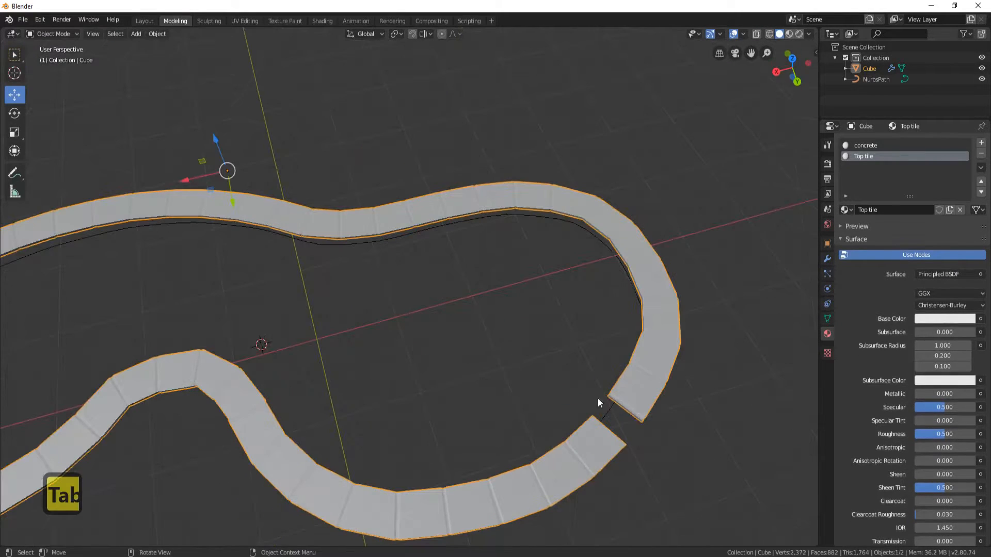
middle_click_drag(614, 432, 405, 327)
middle_click_drag(411, 368, 418, 310)
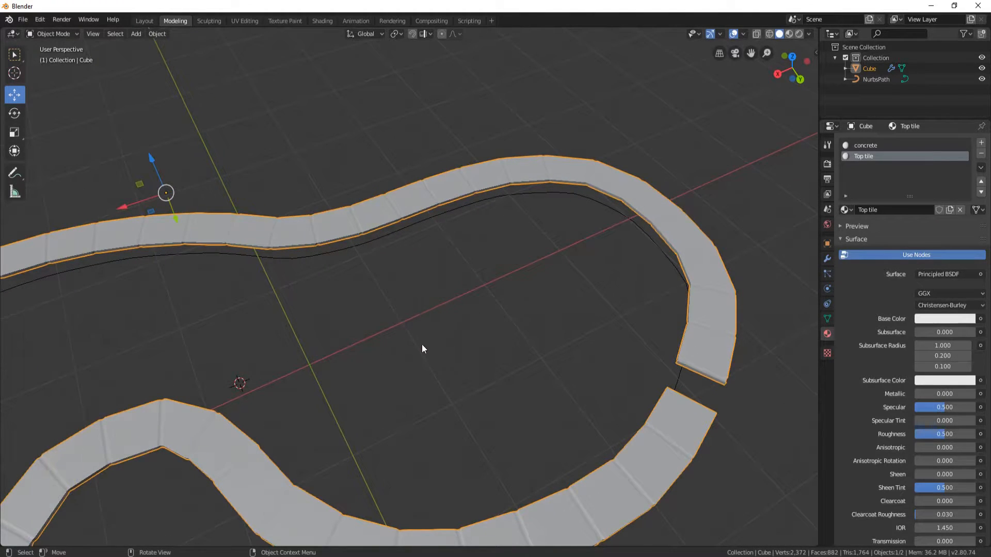
Scale the whole original segment along the X axis by about 1.015 to close the gap in the loop, and return to Object Mode
key("Tab")
scroll(421, 344, "up", 5)
middle_click_drag(461, 307, 470, 324)
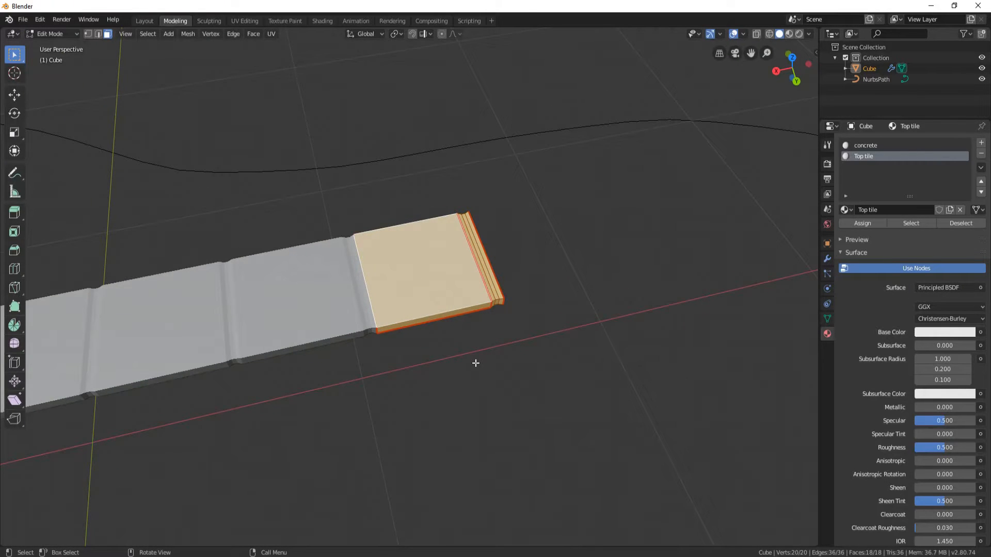
key("s")
key("x")
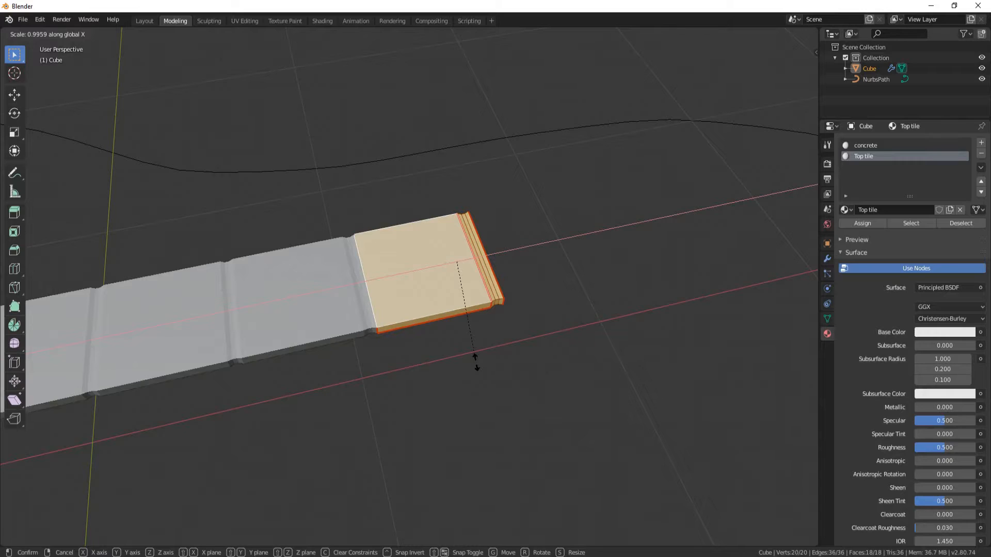
key("shift")
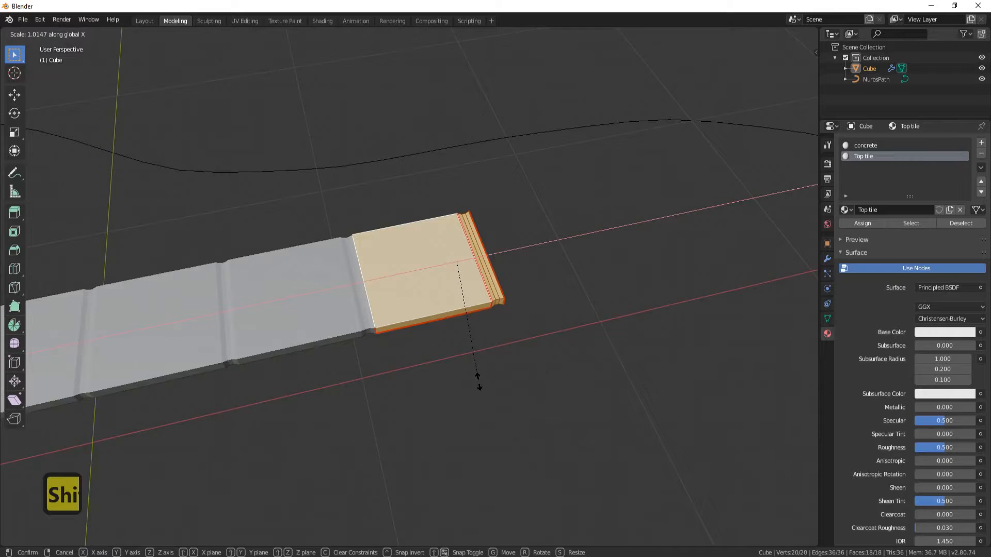
left_click(475, 376, "shift")
scroll(488, 348, "down", 4)
key("Tab")
scroll(489, 353, "up", 3)
middle_click_drag(506, 338, 311, 445)
middle_click_drag(270, 257, 137, 230)
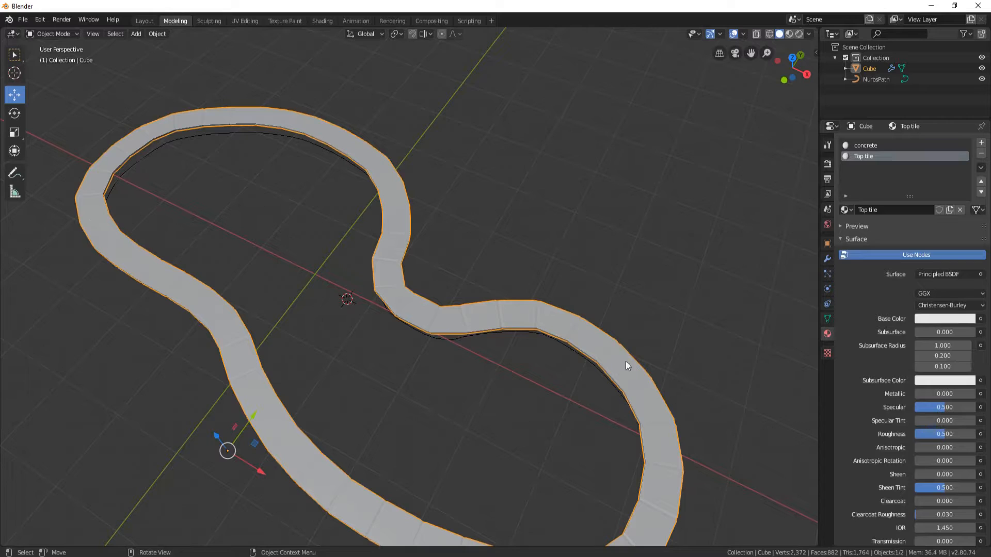
middle_click_drag(663, 497, 646, 394, "shift")
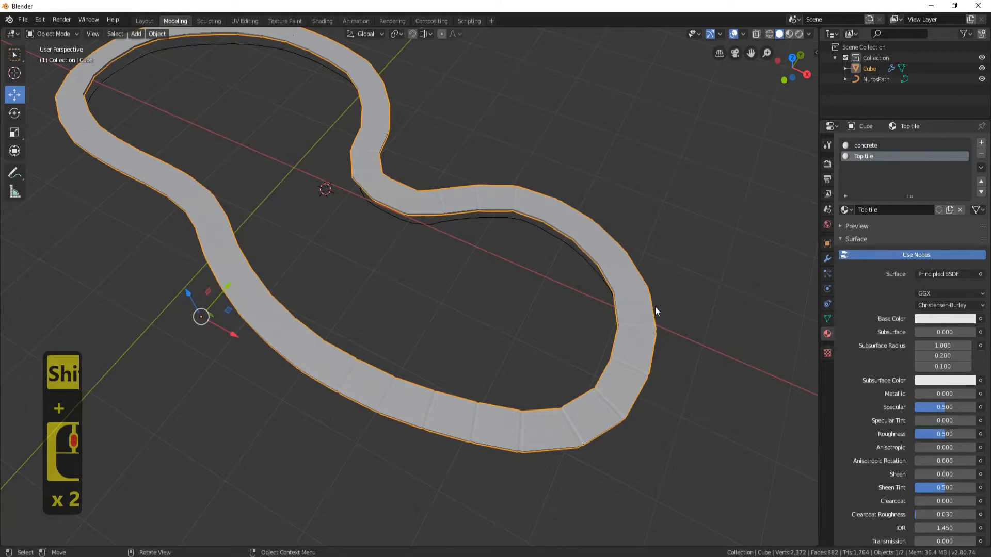
Undo the out-of-order modifier application, then apply the Array modifier followed by the Curve modifier
key("ctrl+z")
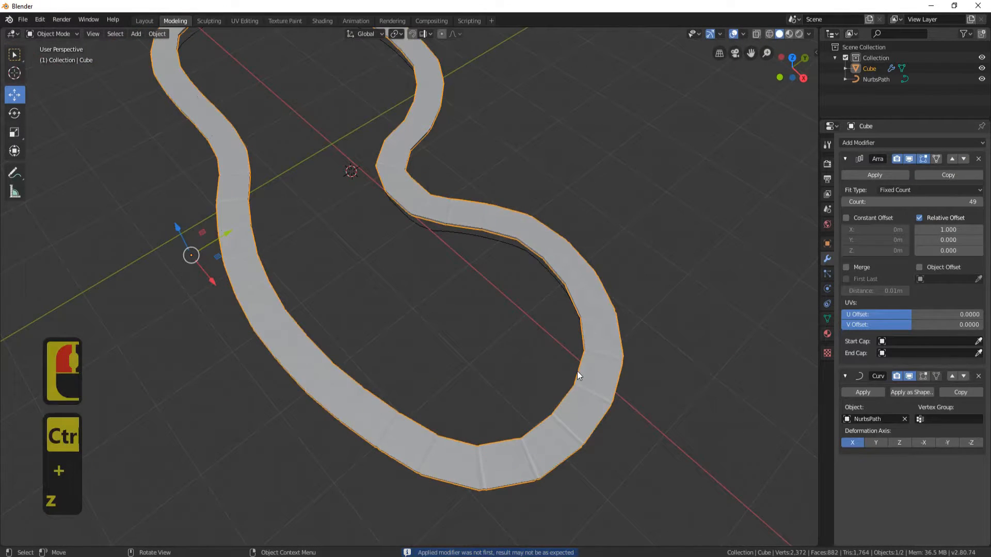
left_click(874, 175)
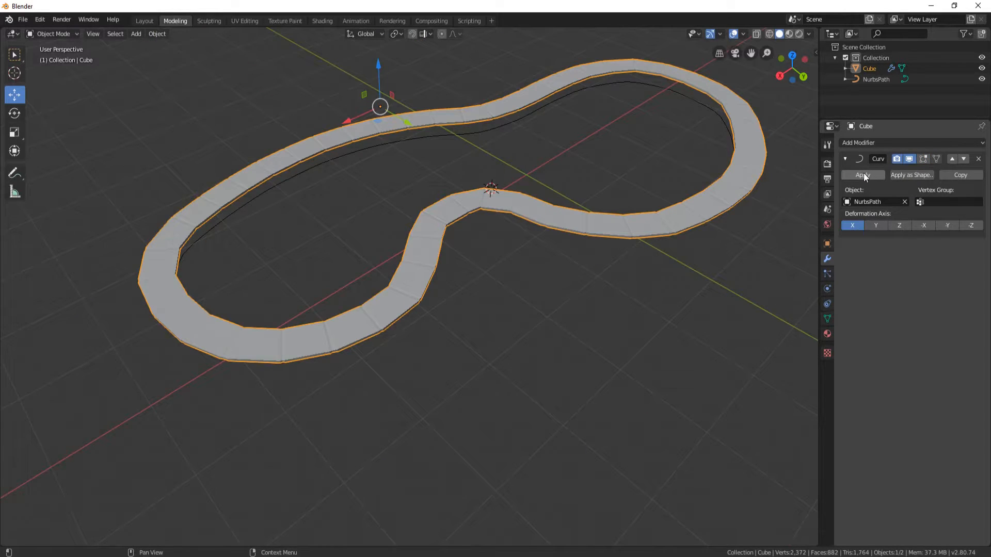
left_click(863, 175)
Enter Edit Mode on the slab loop with all faces selected, and open the UV Editing workspace with the loop in view
middle_click_drag(609, 181, 478, 260)
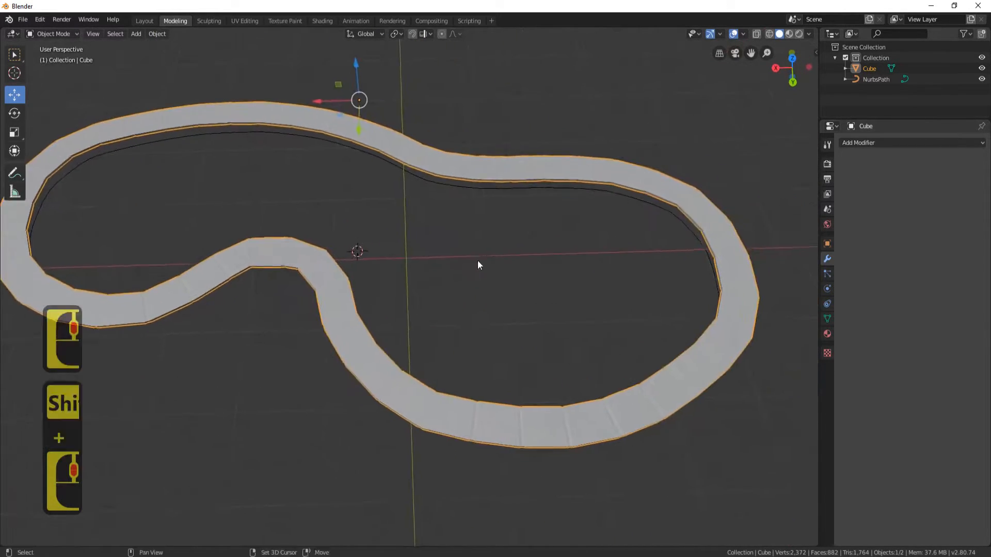
key("Tab")
middle_click_drag(533, 227, 388, 233)
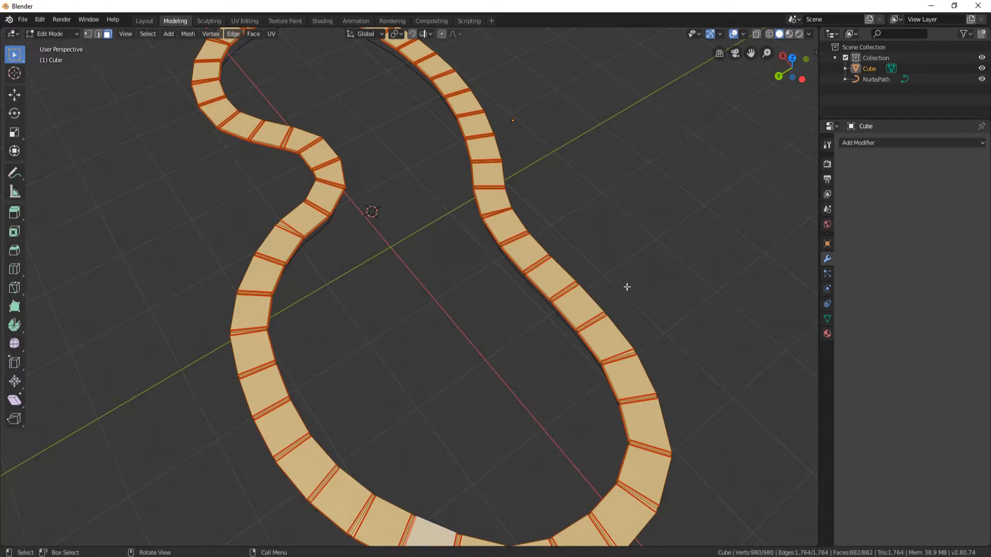
middle_click_drag(401, 260, 447, 238)
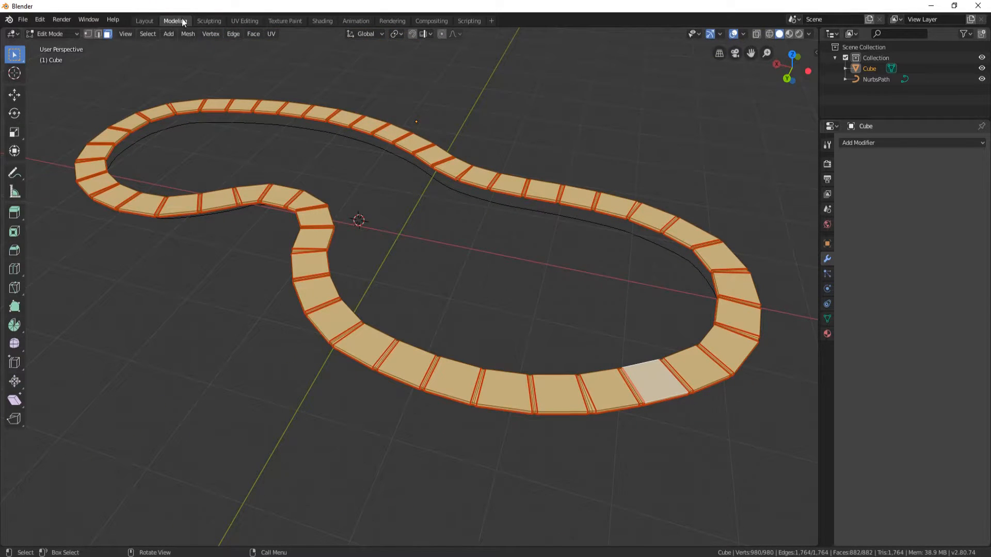
left_click(243, 21)
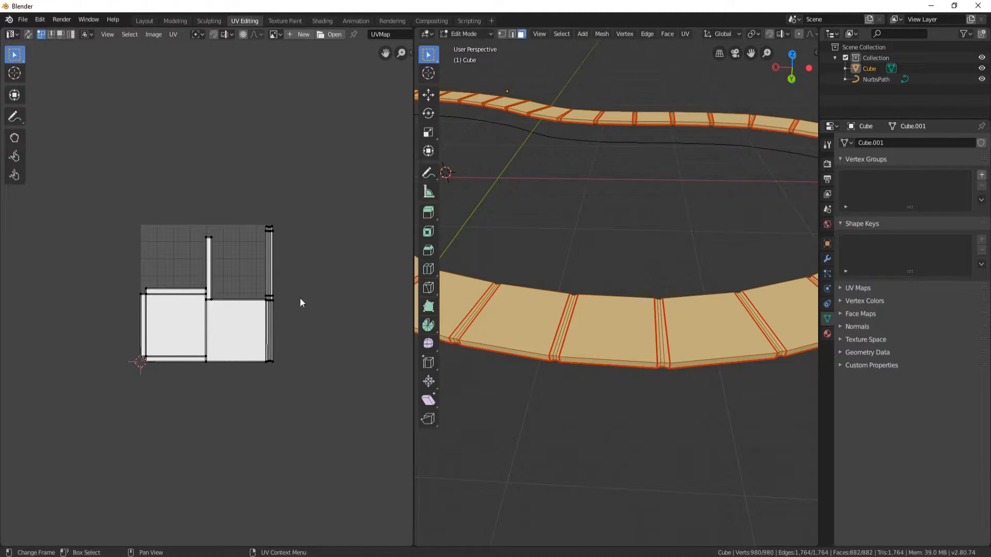
scroll(654, 207, "down", 3)
scroll(659, 224, "down", 6)
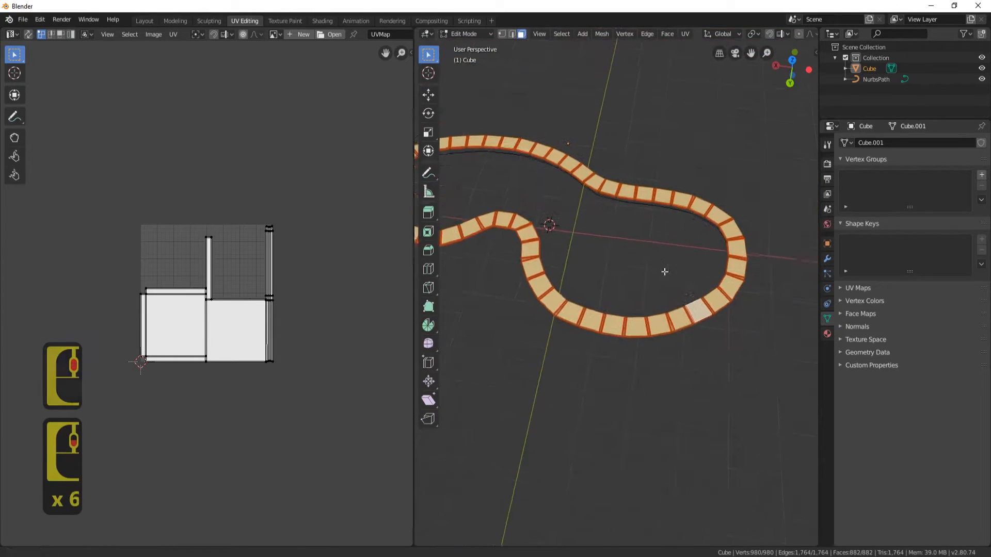
middle_click_drag(661, 261, 562, 170, "shift")
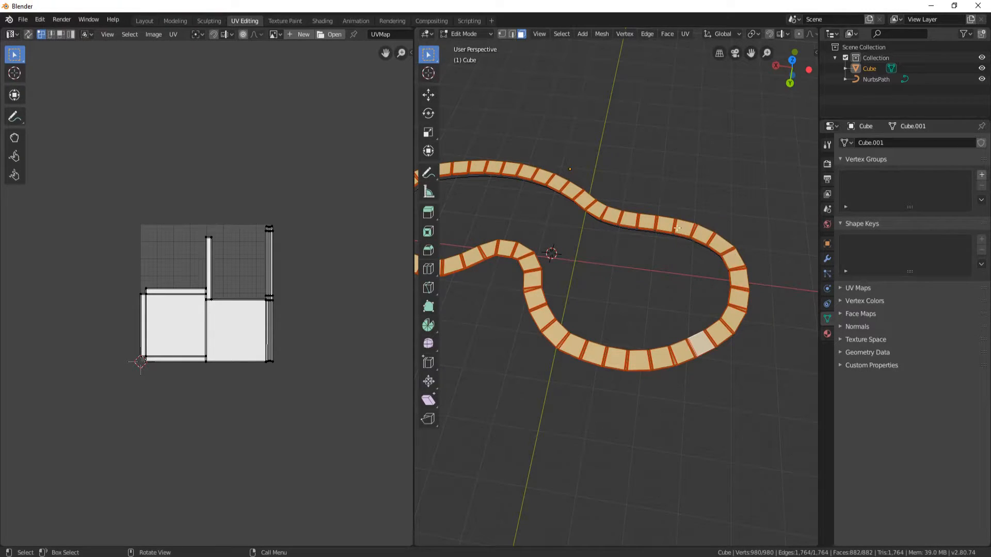
middle_click_drag(508, 221, 574, 217, "shift")
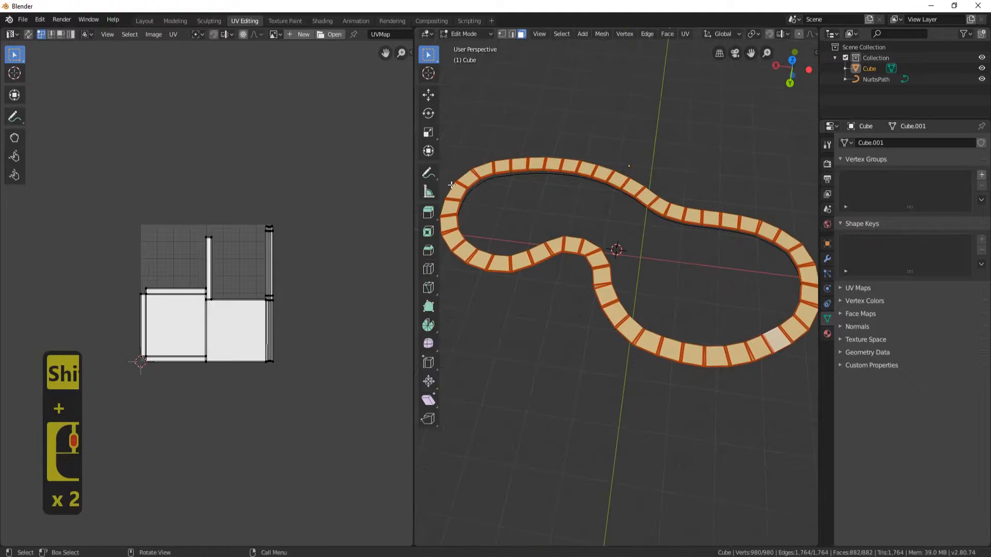
middle_click_drag(715, 244, 674, 299, "shift")
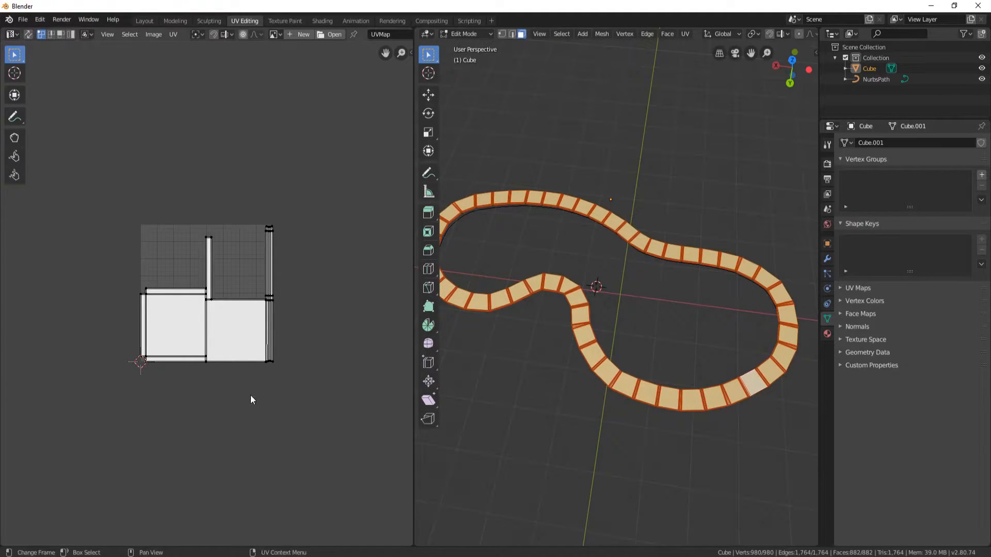
Select all overlapping UVs, pack the islands into the UV square, and expand the Pack Islands settings
key("a")
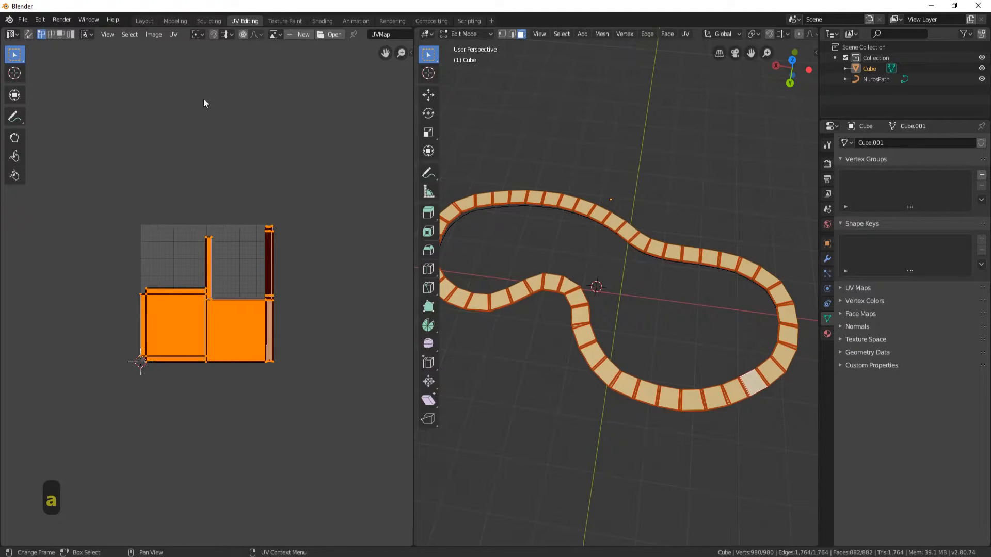
left_click(174, 35)
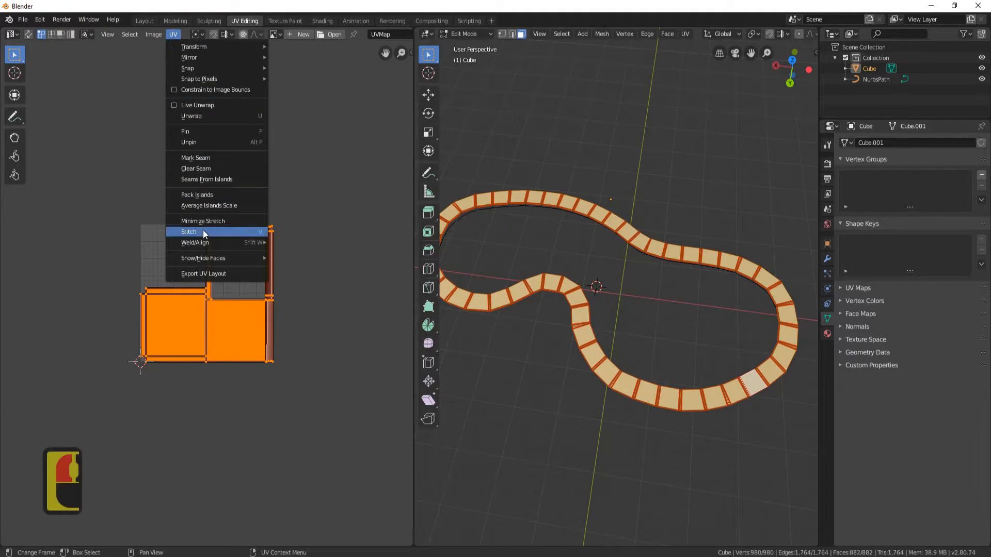
left_click(203, 194)
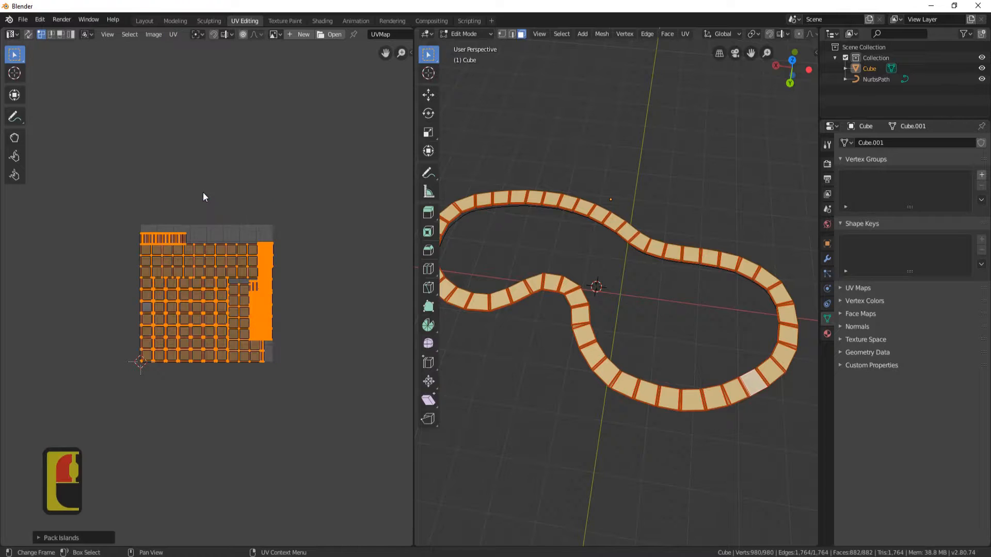
left_click(38, 539)
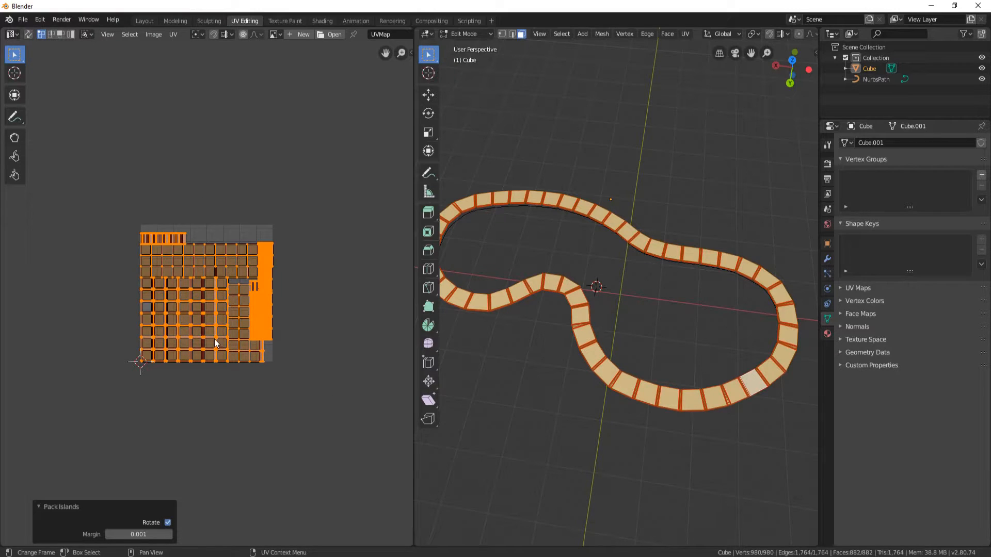
left_click(41, 505)
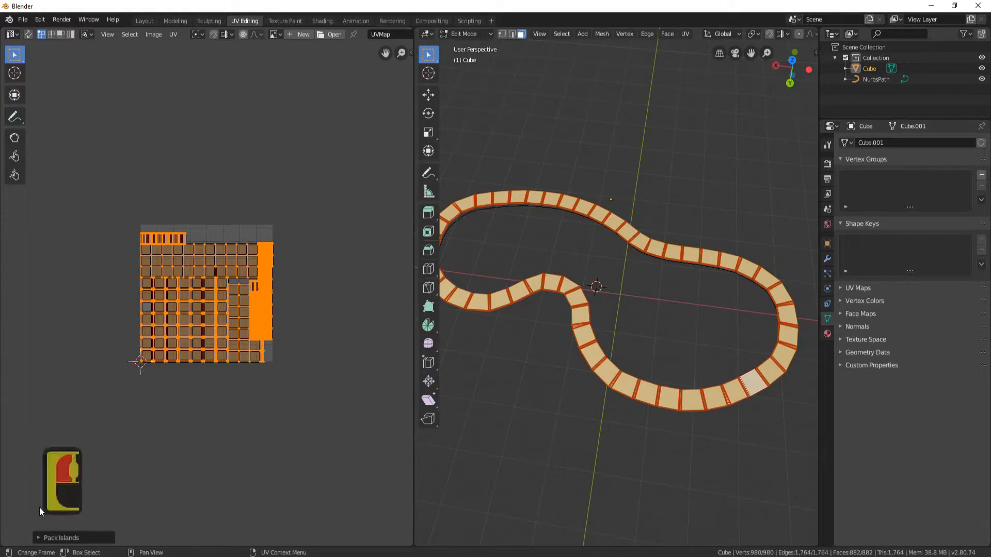
left_click(39, 538)
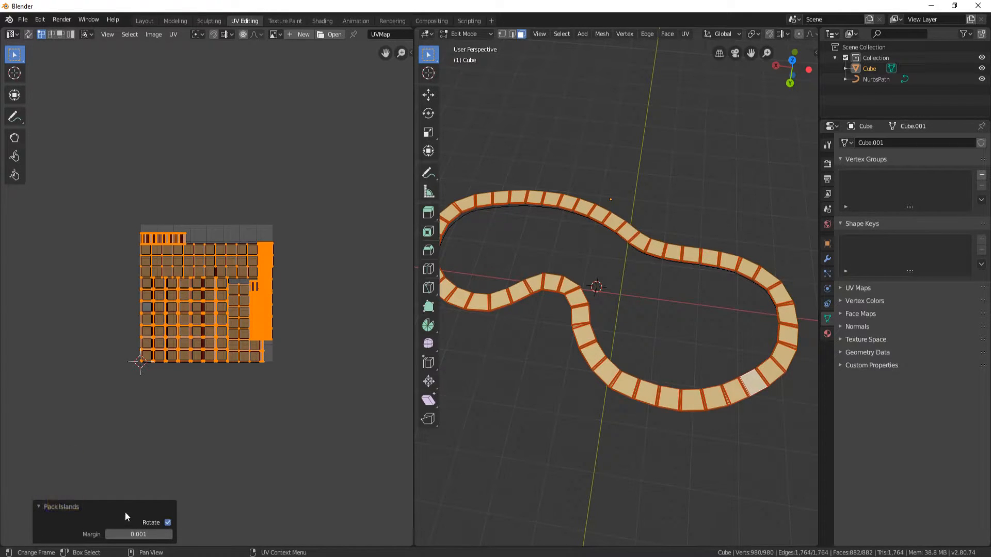
left_click(290, 363, "ctrl")
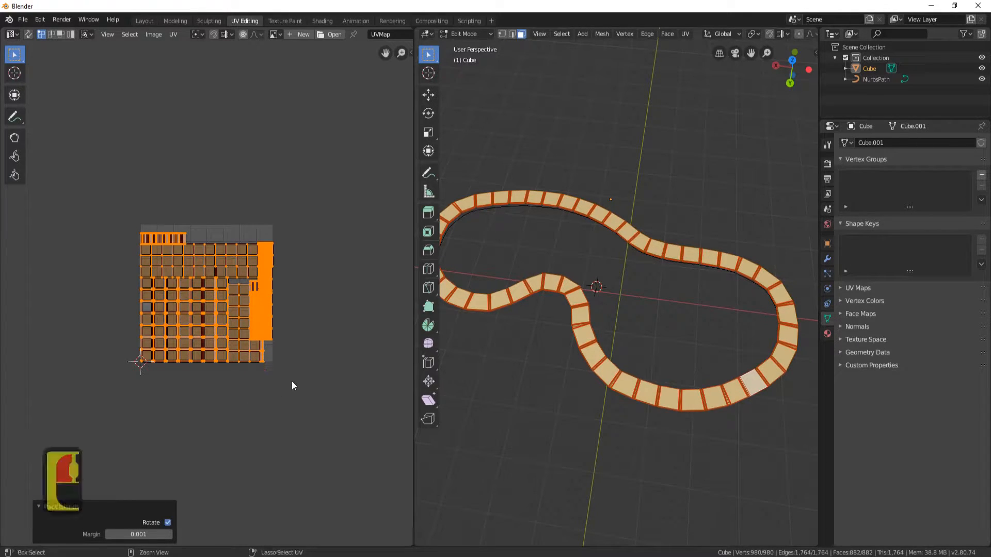
Undo the island packing, then pack the UV islands again with Rotate turned off
key("ctrl+z")
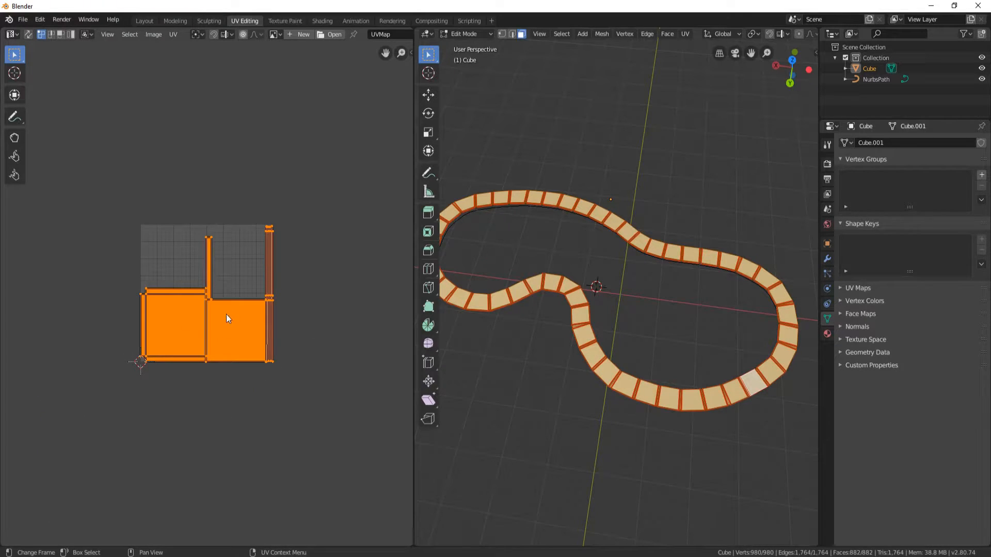
left_click(175, 38)
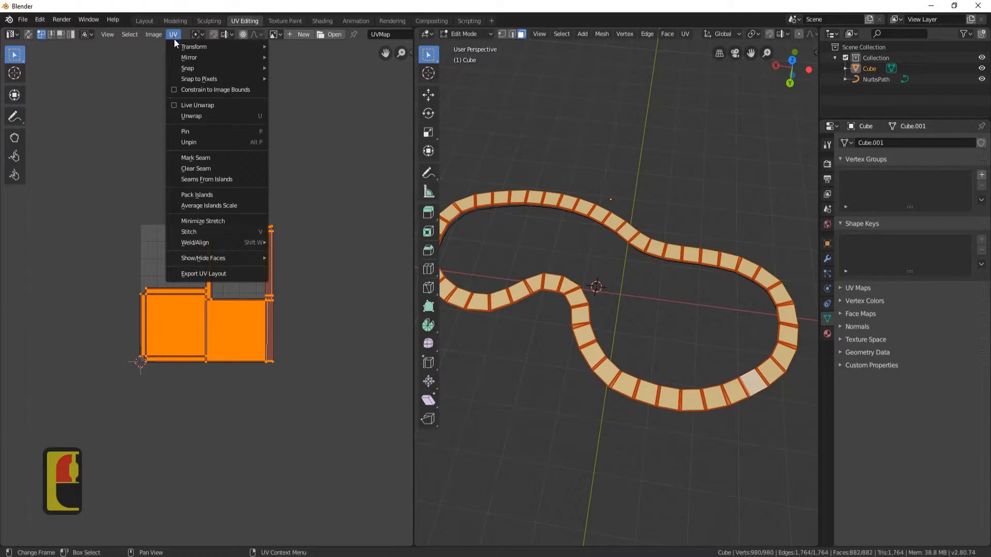
left_click(214, 193)
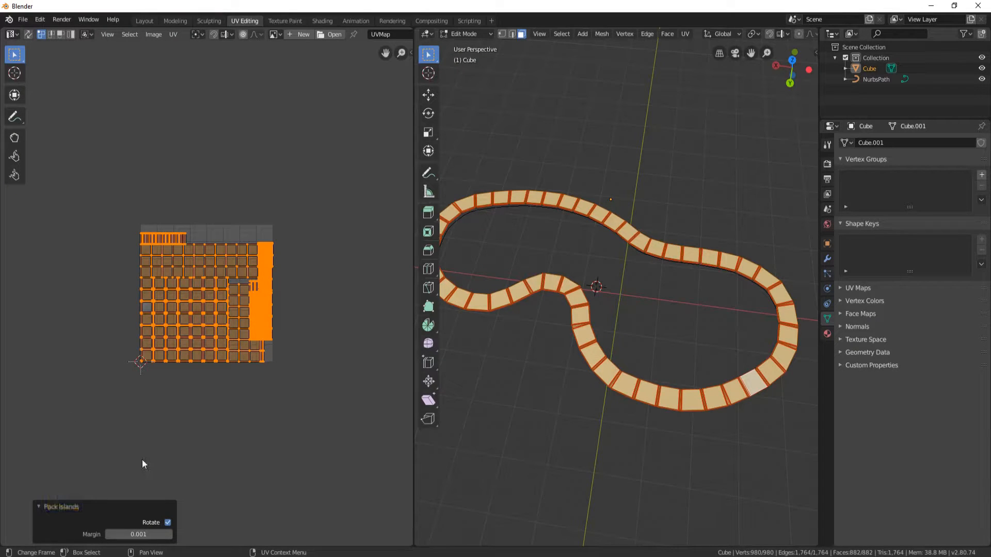
left_click(168, 522)
scroll(221, 290, "up", 5)
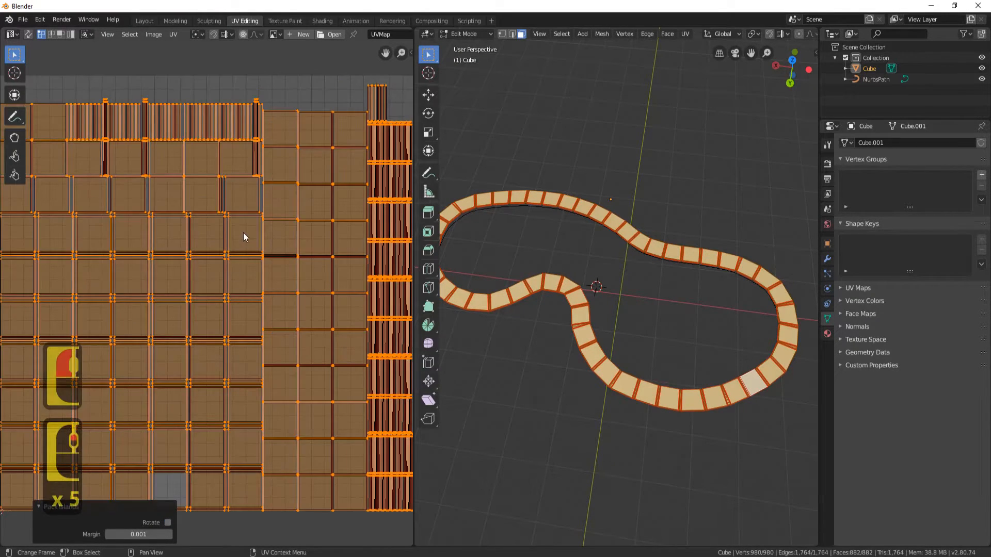
scroll(316, 189, "down", 3)
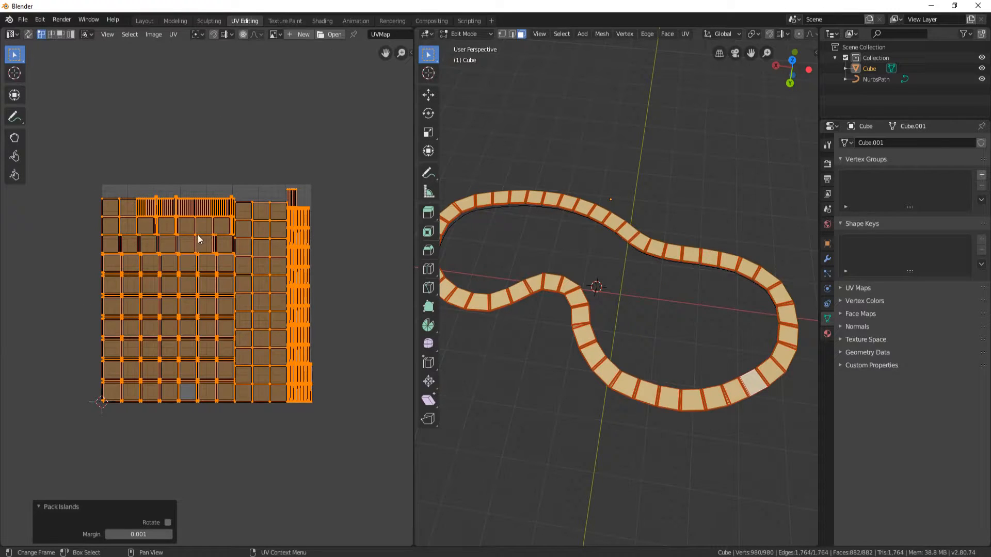
Open the Shading workspace and show the concrete material's node tree with free space around the nodes
left_click(325, 21)
left_click(827, 334)
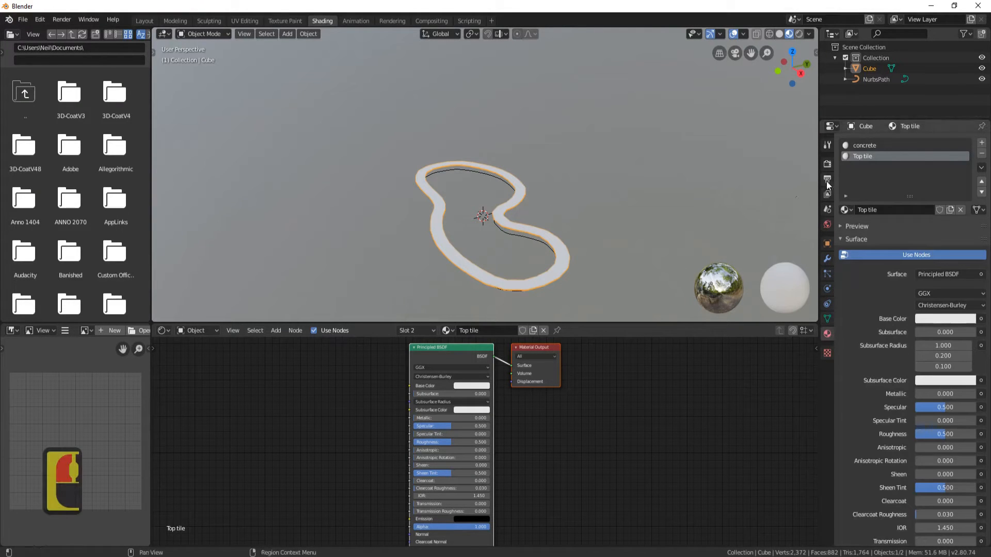
left_click(866, 145)
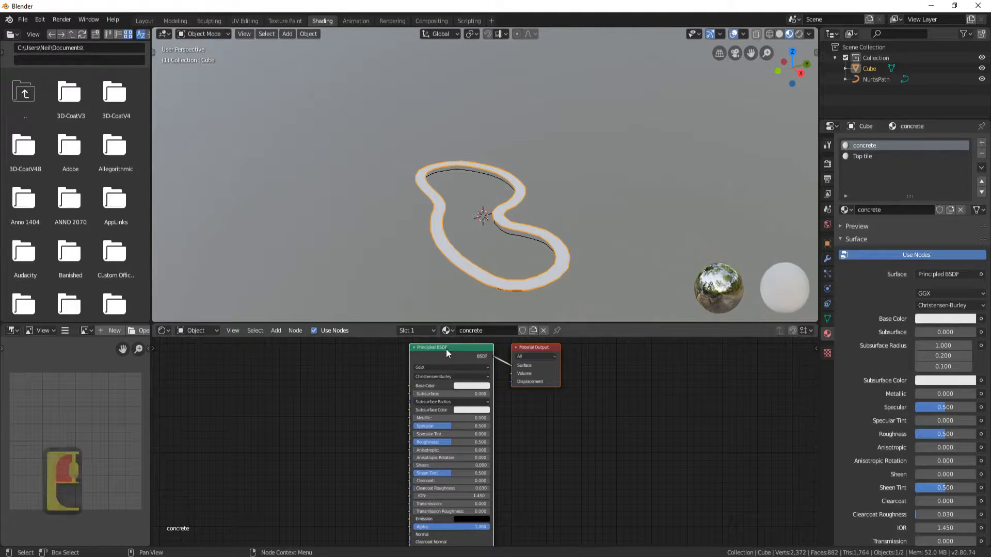
scroll(444, 361, "down", 9)
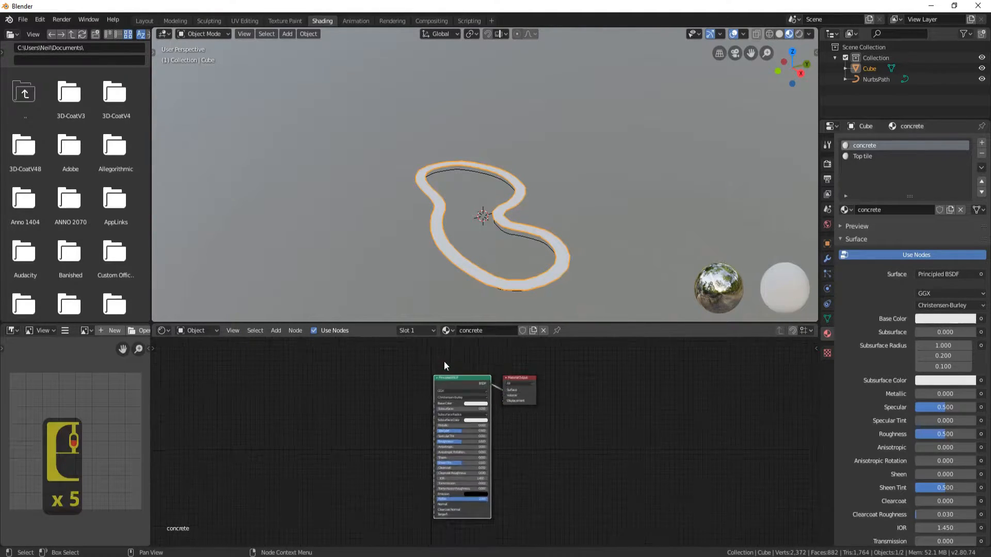
middle_click_drag(444, 360, 334, 372)
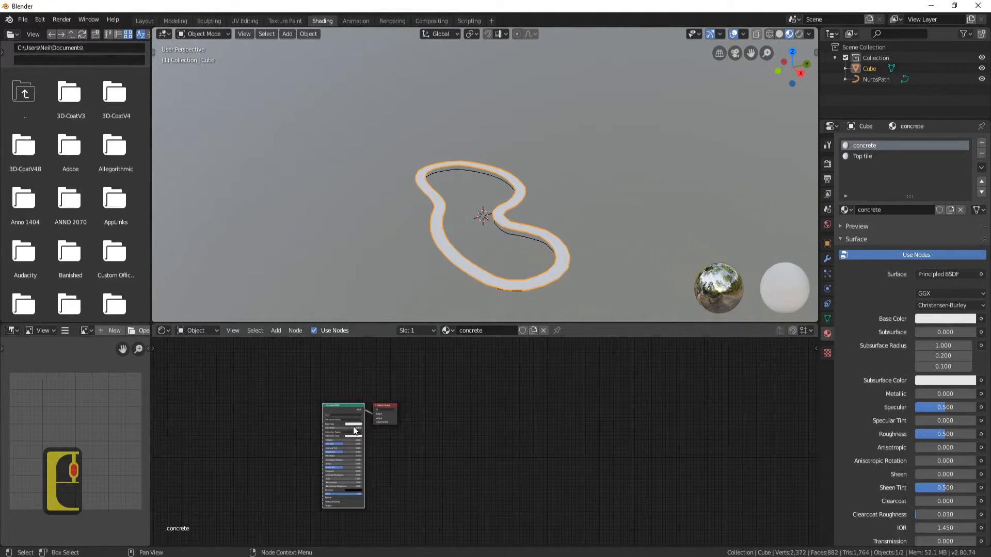
Search the add-on preferences for "node" to check that Node Wrangler is enabled, and close the preferences
left_click(42, 20)
left_click(79, 162)
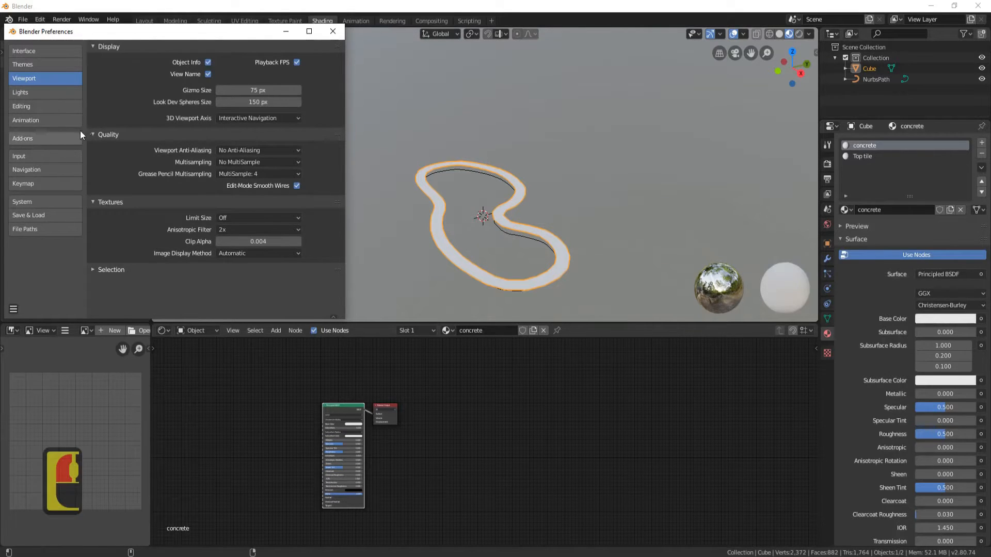
left_click(23, 138)
left_click(264, 62)
type("node")
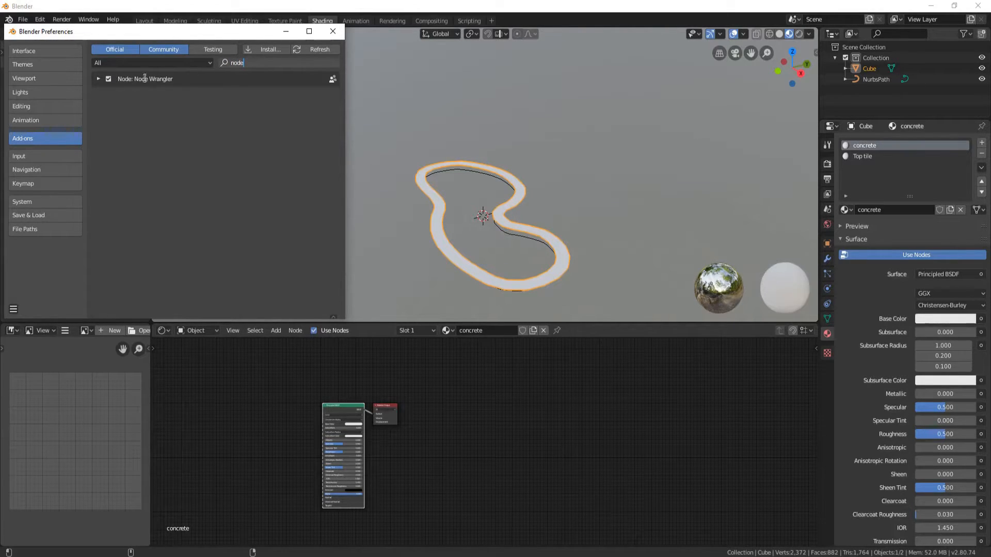
left_click(335, 30)
Move the concrete material's Principled BSDF node farther away from the Material Output node
middle_click_drag(348, 406, 455, 426)
scroll(455, 426, "up", 4)
left_click_drag(456, 426, 383, 405)
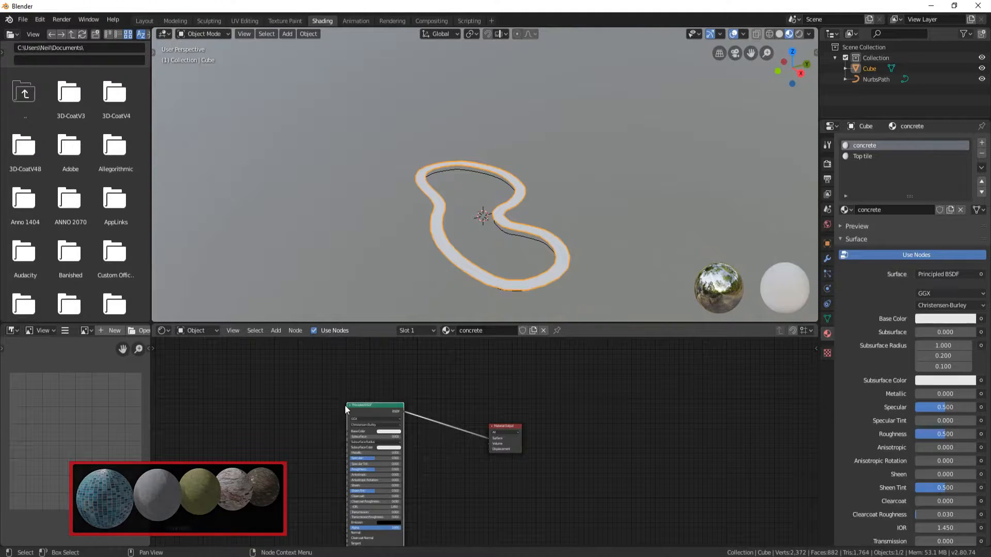
Run Principled Texture Setup on the concrete shader with all five Ceramic 1 images from the Concrete folder in swimming pool resources
key("ctrl+shift+t")
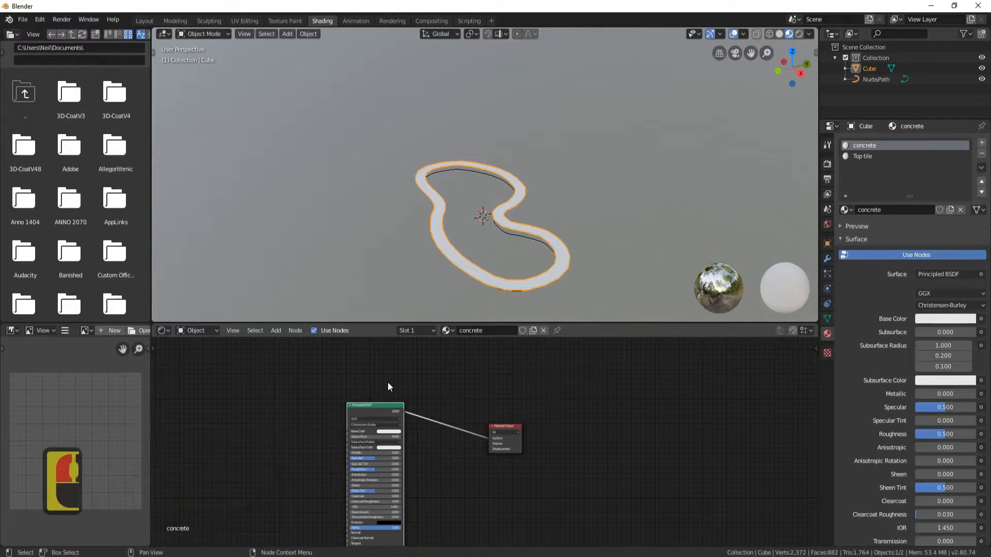
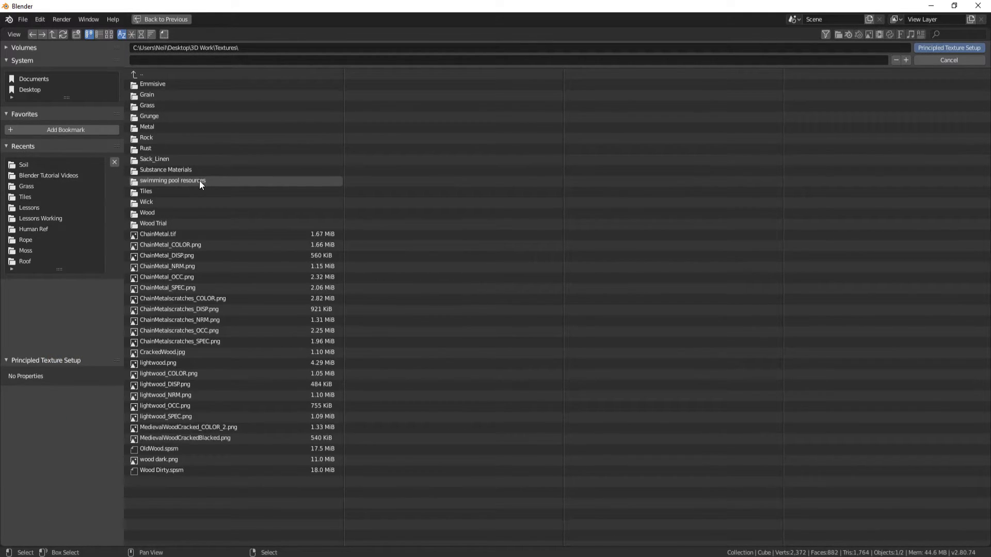
double_click(199, 180)
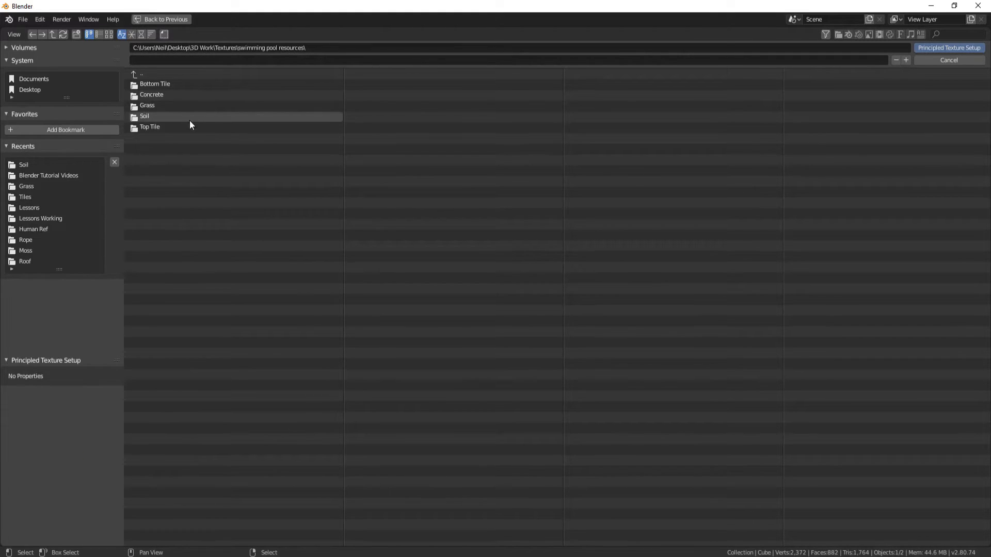
double_click(161, 97)
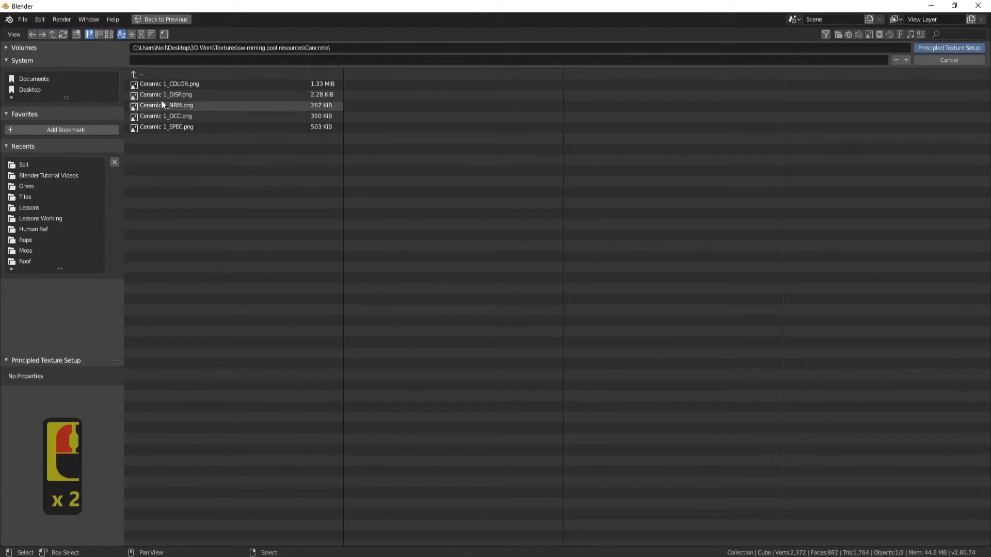
left_click(201, 87)
left_click(193, 97, "shift")
left_click(195, 105, "shift")
left_click(196, 115, "shift")
left_click(197, 129, "shift")
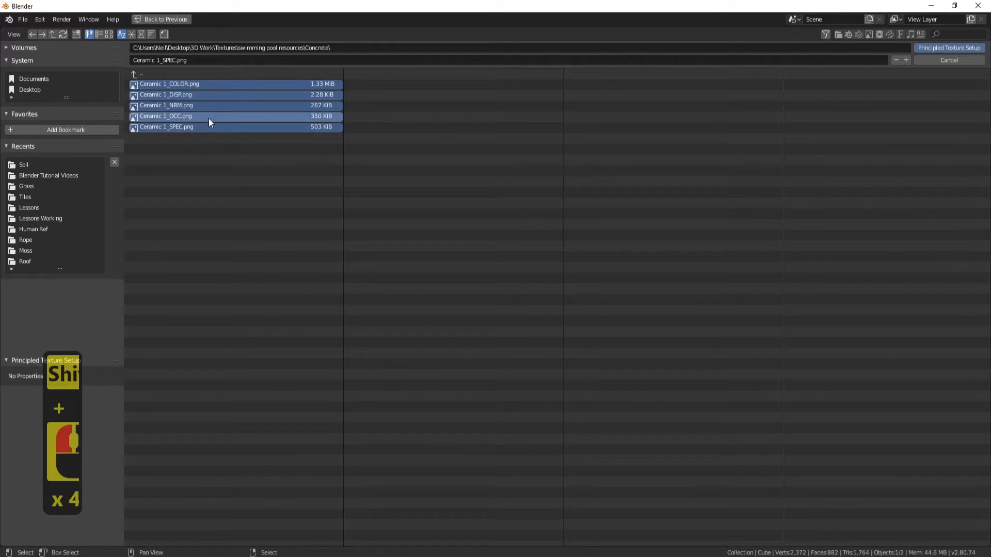
left_click(949, 48)
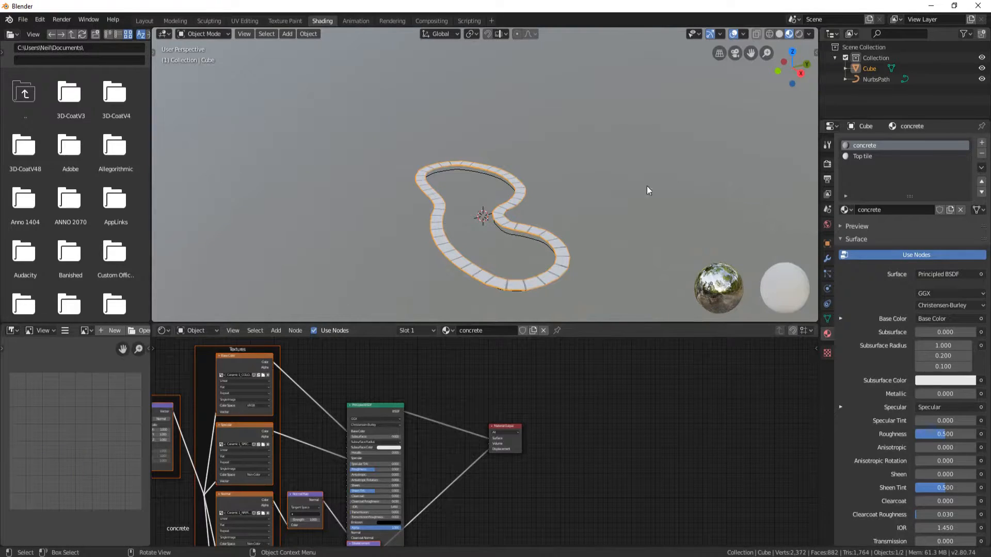
Switch the viewport to rendered shading, show the render settings, and examine the textured joints around the slab loop
left_click(799, 35)
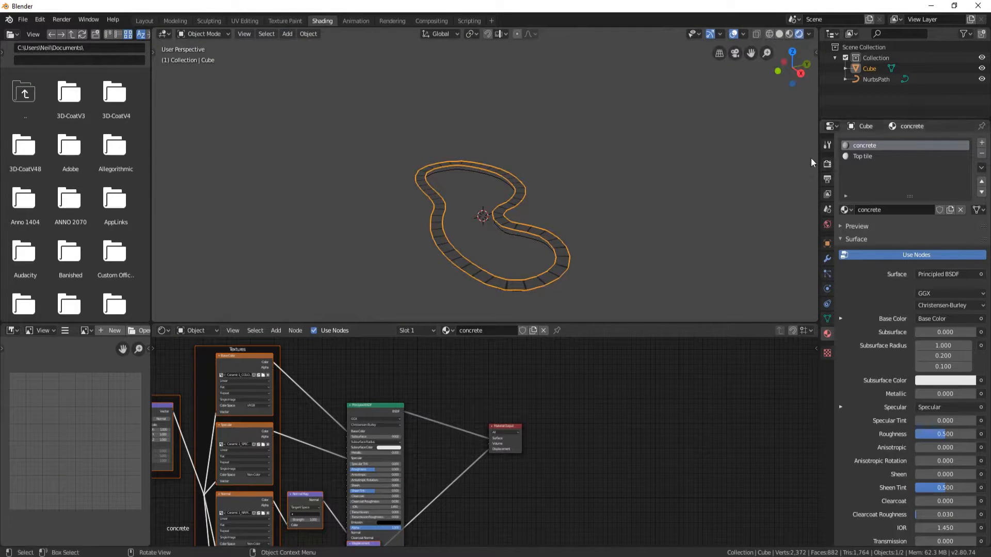
left_click(827, 164)
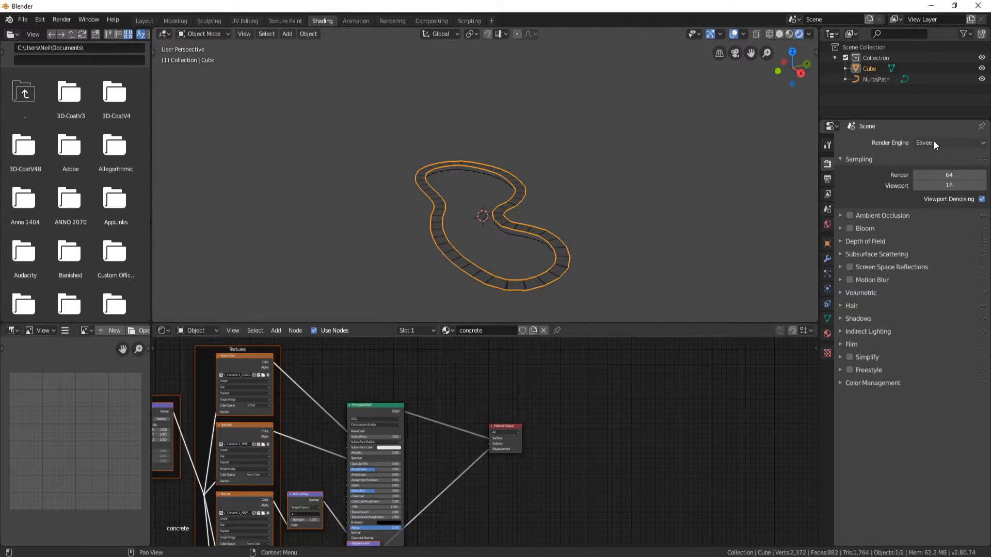
middle_click_drag(602, 212, 507, 32)
scroll(551, 233, "up", 5)
scroll(494, 242, "up", 5)
scroll(506, 167, "down", 3)
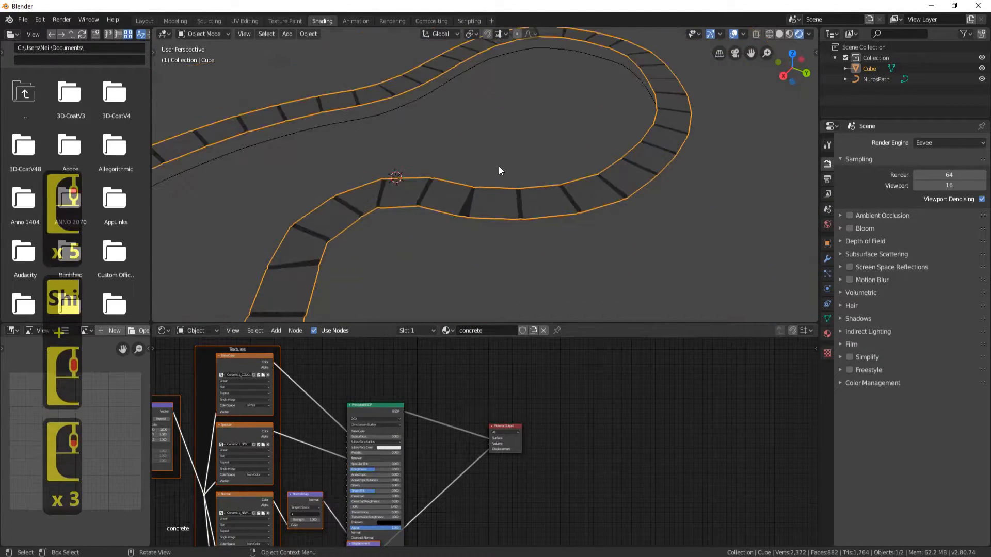
scroll(485, 170, "down", 6)
middle_click_drag(471, 175, 503, 195)
scroll(520, 204, "up", 2)
scroll(593, 162, "up", 1)
middle_click_drag(593, 162, 534, 142, "shift")
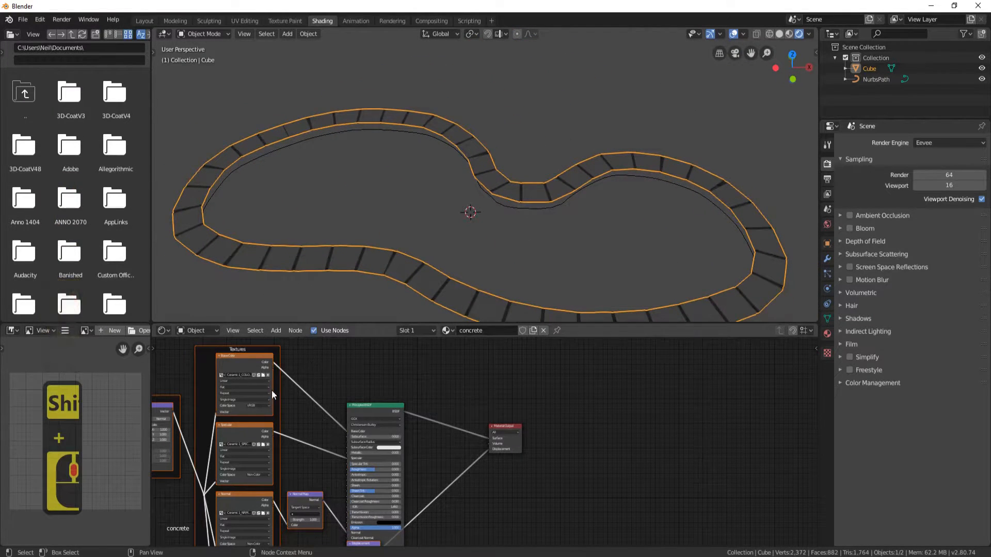
Switch to the Top tile material and select its Principled BSDF node
scroll(271, 390, "down", 10)
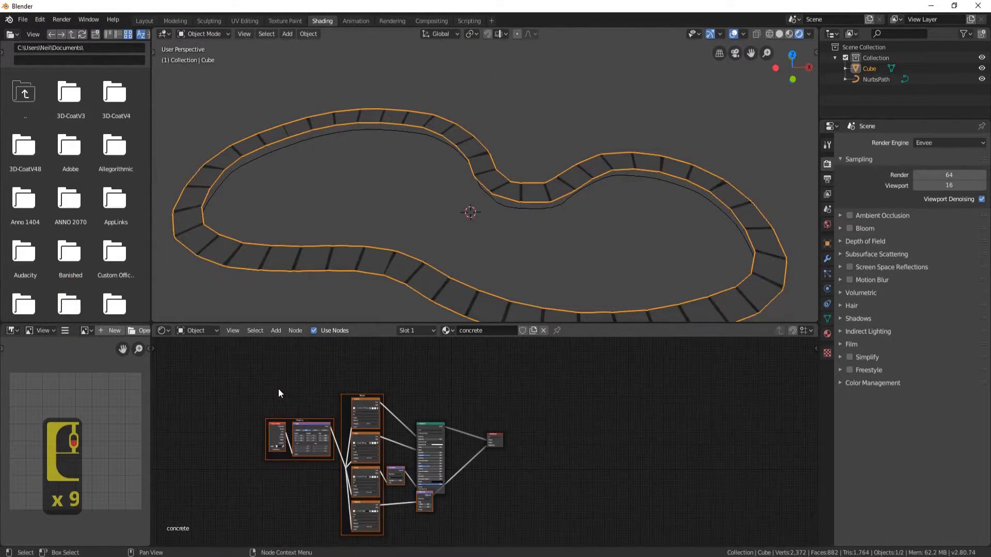
left_click(827, 334)
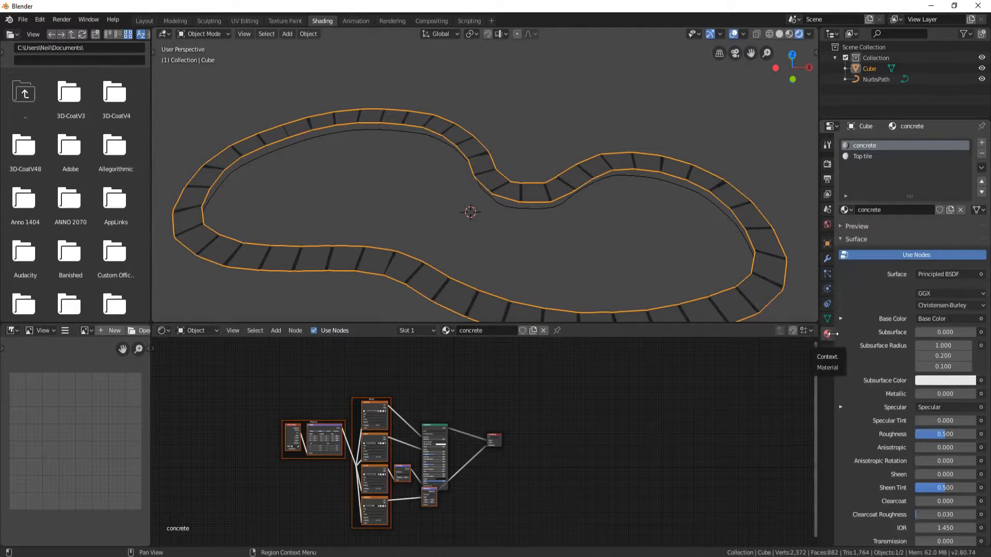
left_click(863, 156)
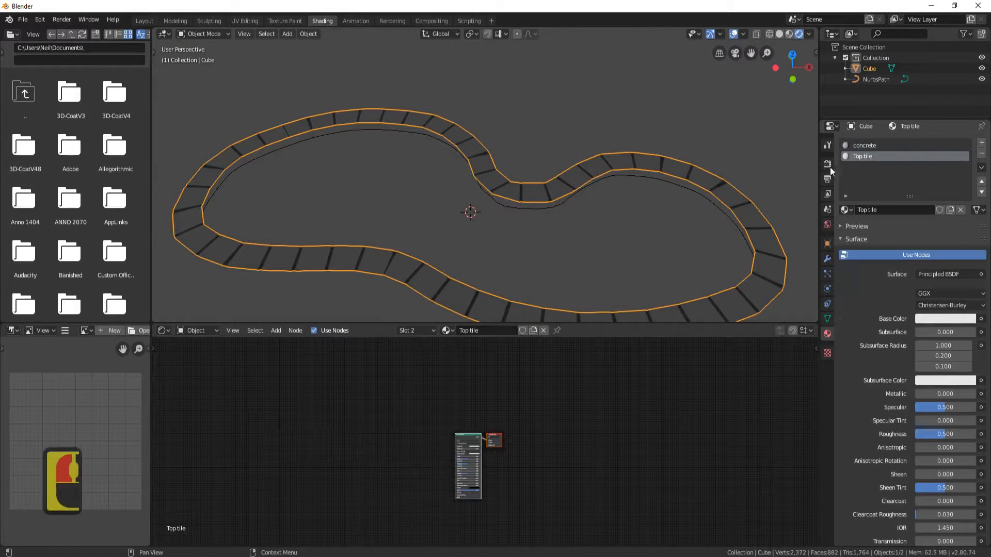
left_click(467, 436)
middle_click_drag(573, 395, 531, 328)
scroll(464, 401, "up", 1)
scroll(463, 401, "up", 2)
Run Principled Texture Setup on the Top tile shader with all five Ceramic 4 images from the Top Tile folder
key("ctrl+shift+t")
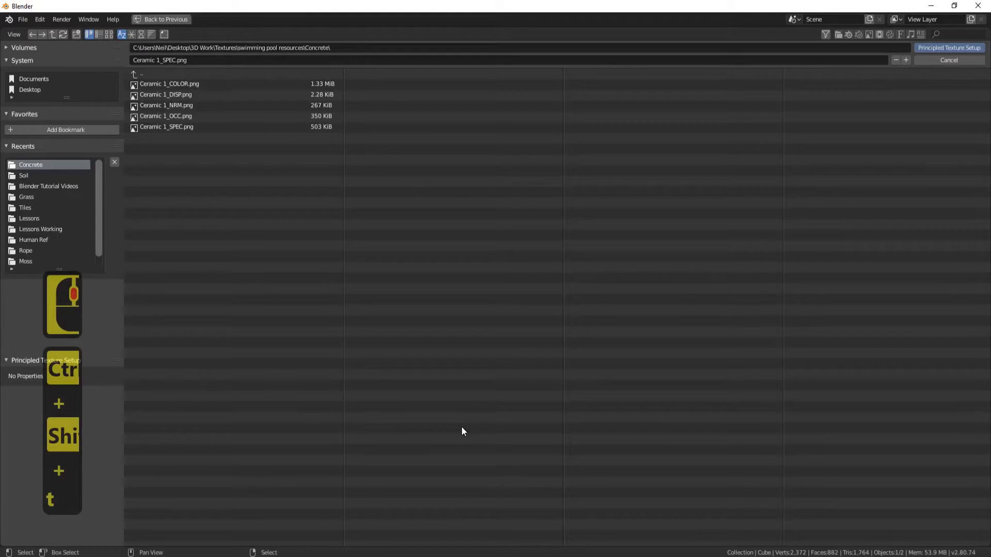
left_click(133, 75)
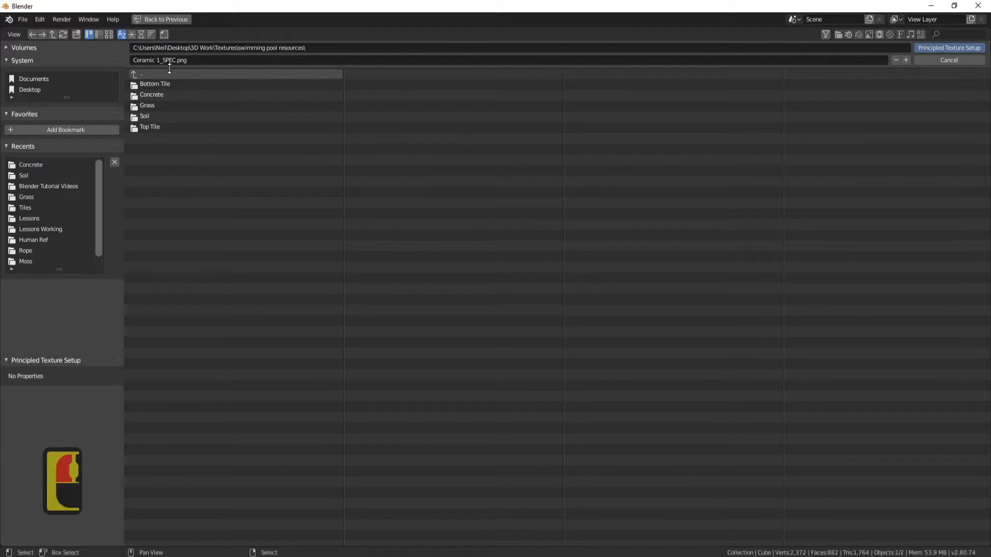
left_click(178, 126)
left_click(182, 85)
left_click(196, 107, "shift")
left_click(193, 127, "shift")
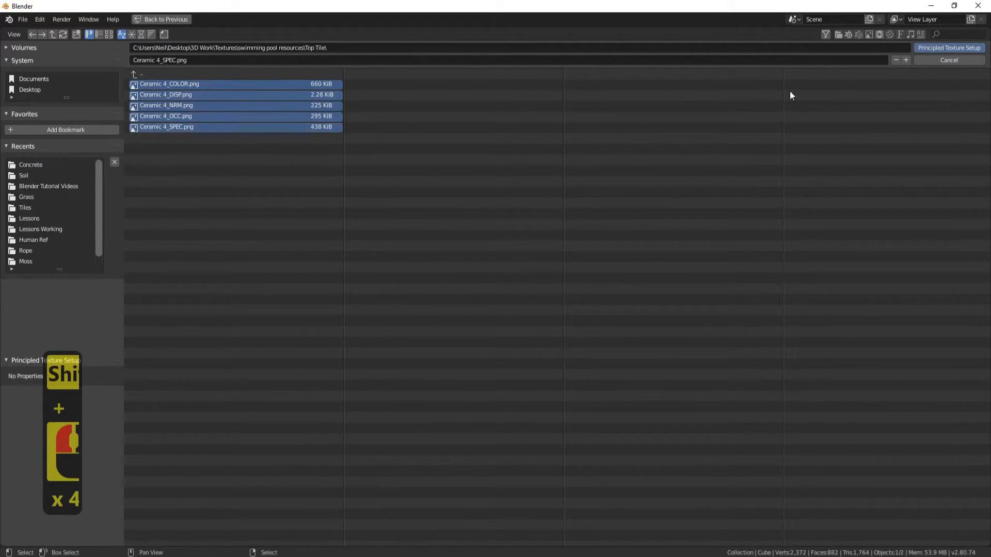
left_click(940, 48)
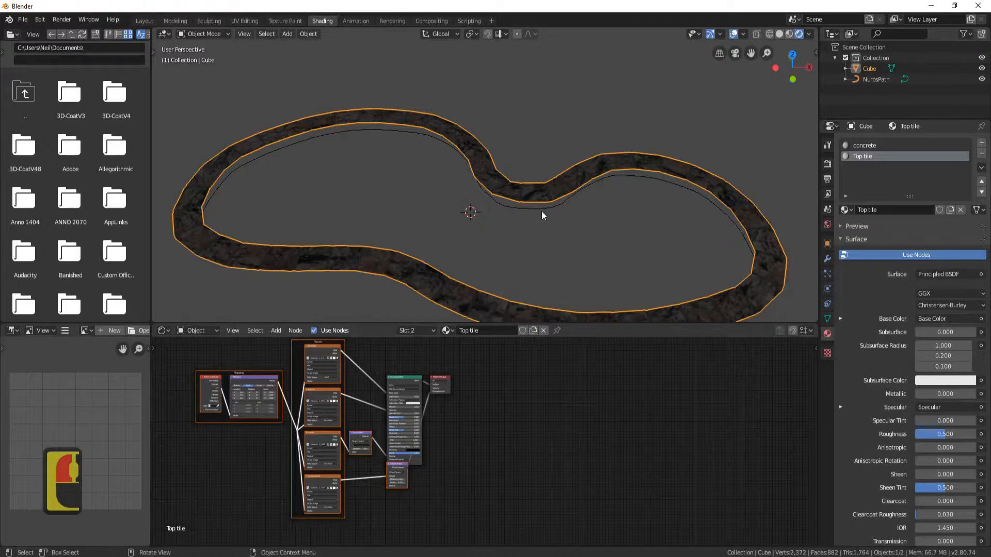
Examine the Top tile texture along the slab loop up close and from several angles
scroll(533, 215, "up", 5)
mouse_move(481, 215)
middle_mouse_down()
mouse_move(448, 209)
mouse_move(552, 215)
mouse_move(493, 214)
middle_mouse_up()
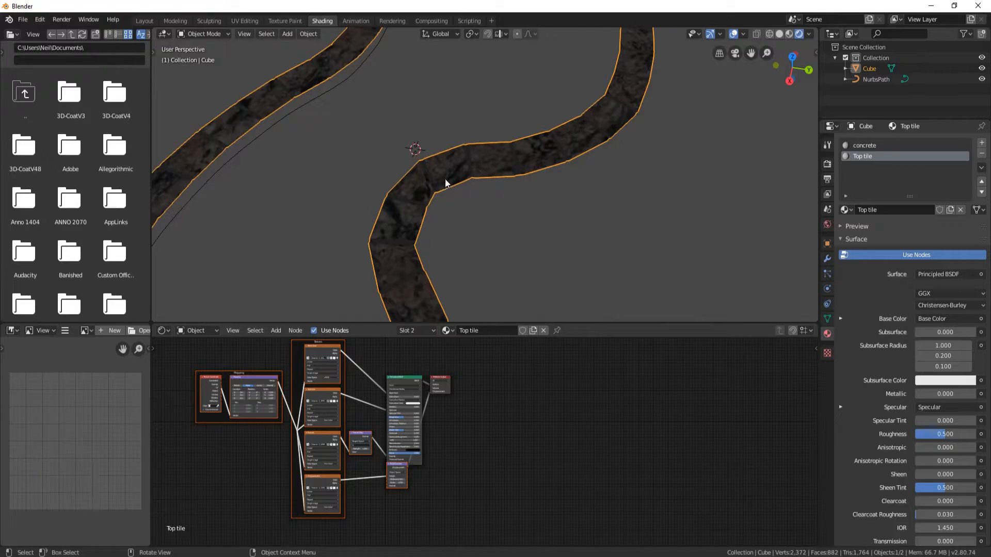
middle_click_drag(411, 113, 461, 178, "shift")
scroll(457, 178, "down", 5)
middle_click_drag(453, 226, 556, 159)
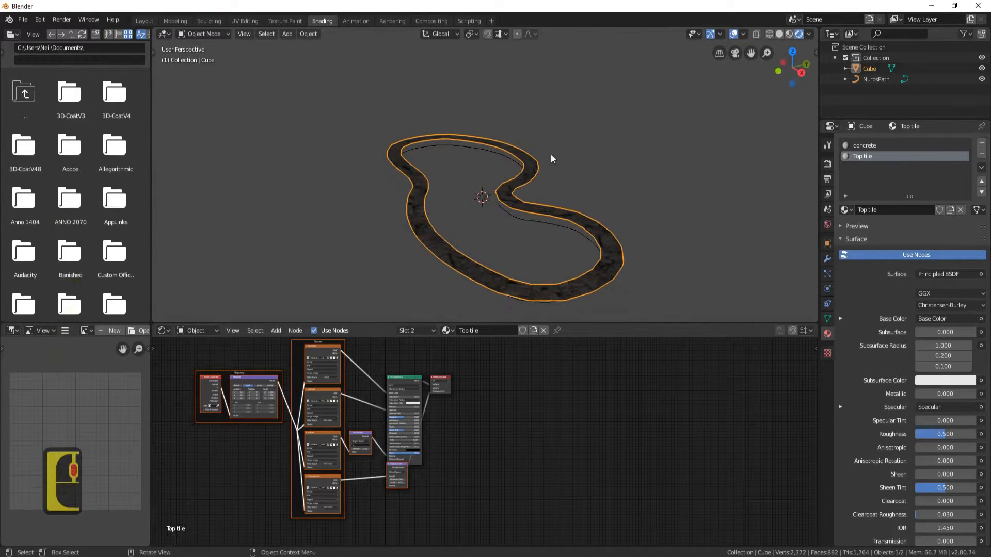
scroll(490, 198, "up", 2)
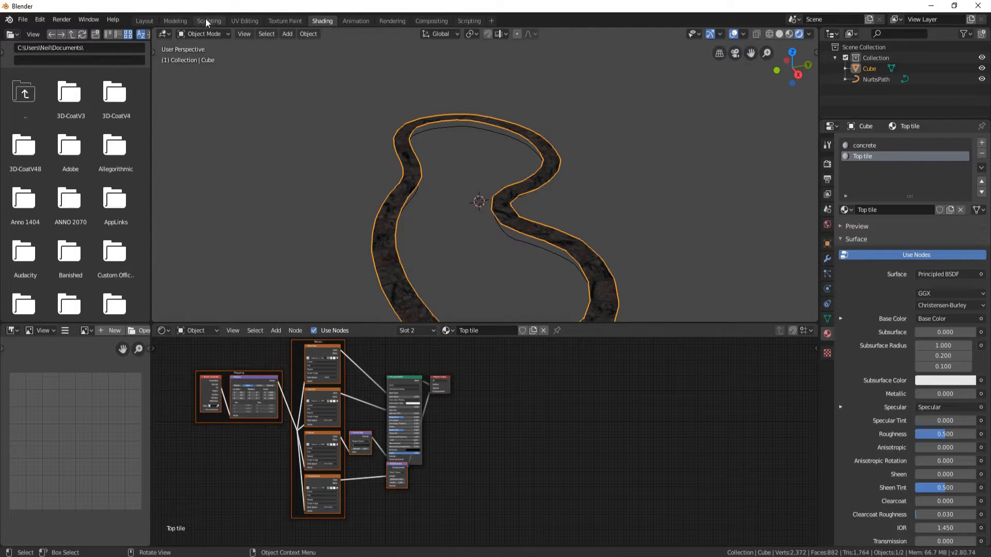
Switch to the Modeling workspace, show the slab loop in rendered shading, and return to Object Mode
left_click(179, 20)
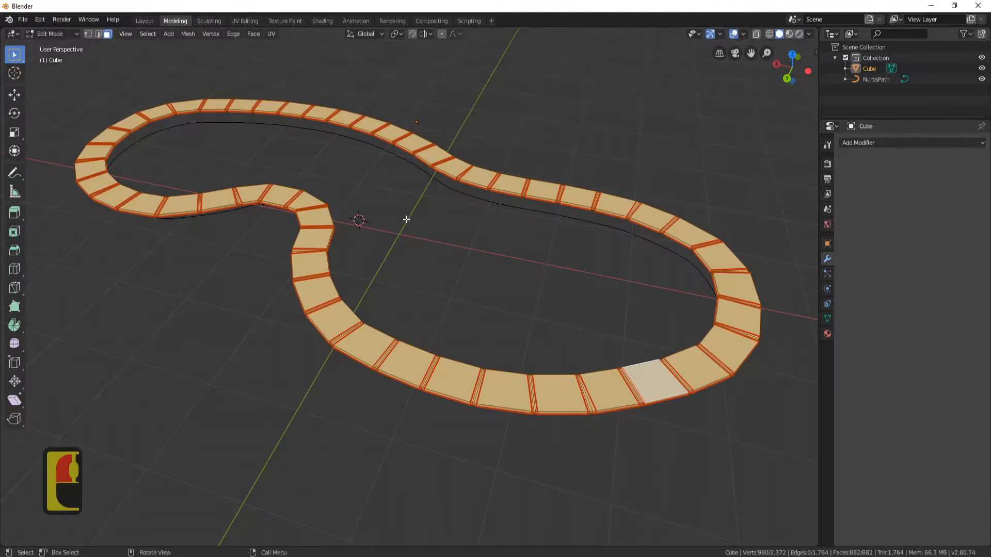
scroll(411, 228, "down", 3)
left_click(798, 33)
middle_click_drag(560, 183, 477, 188)
key("Tab")
middle_click_drag(410, 264, 398, 258)
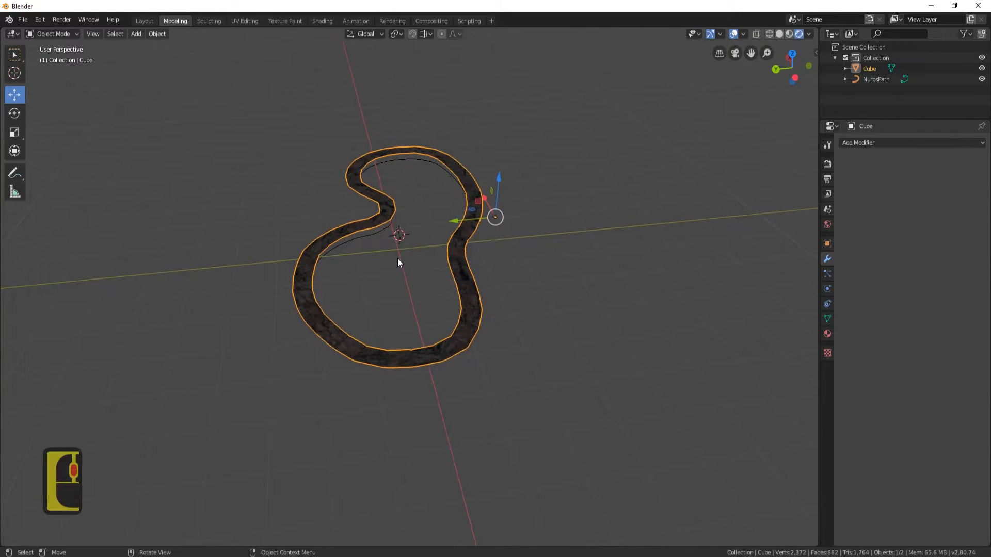
Add a Sun light with nothing else selected, raise it above the slab loop, and move it 3.64 m along Y
key("a")
key("a")
key("shift+a")
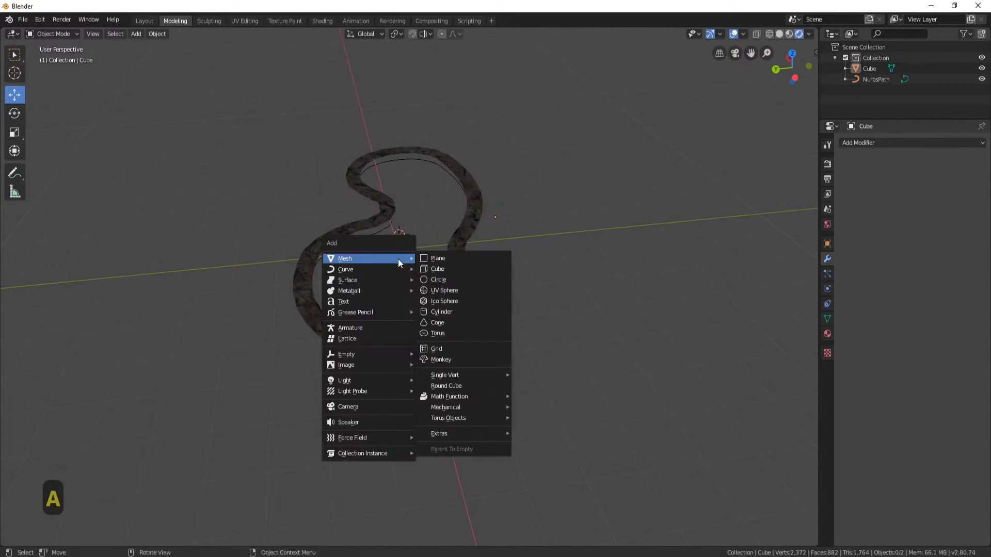
mouse_move(375, 379)
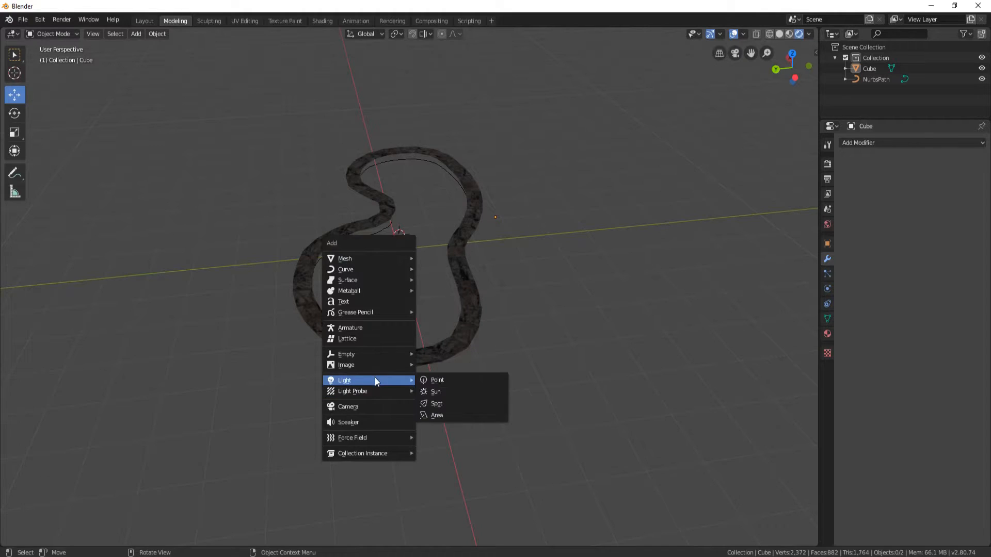
left_click(458, 393)
middle_click_drag(532, 330, 506, 283)
left_click_drag(405, 195, 406, 39)
left_click_drag(384, 85, 280, 181)
middle_click_drag(280, 180, 259, 126)
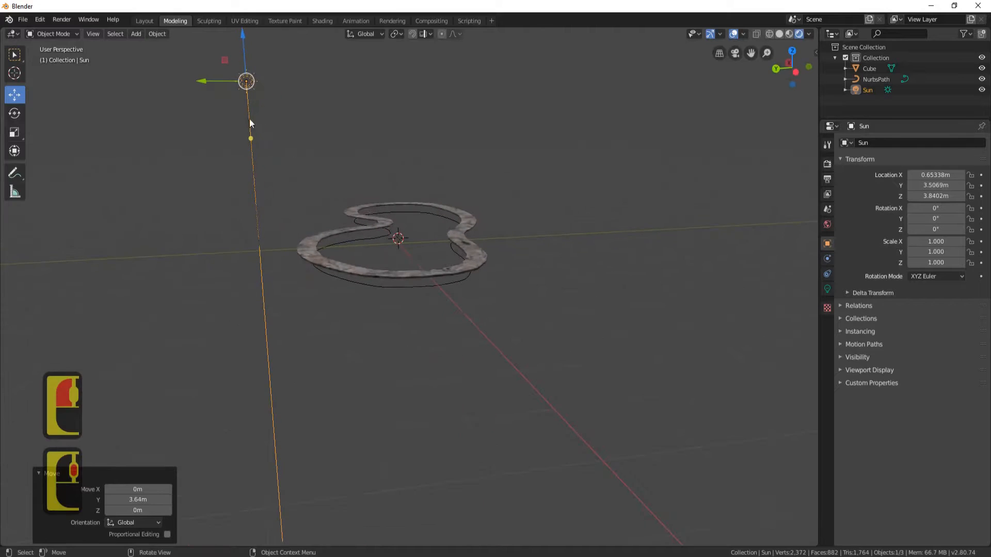
Rotate the Sun light about -45.4° around X and about -27.7° around Z so it shines across the loop
middle_click_drag(380, 336, 327, 279)
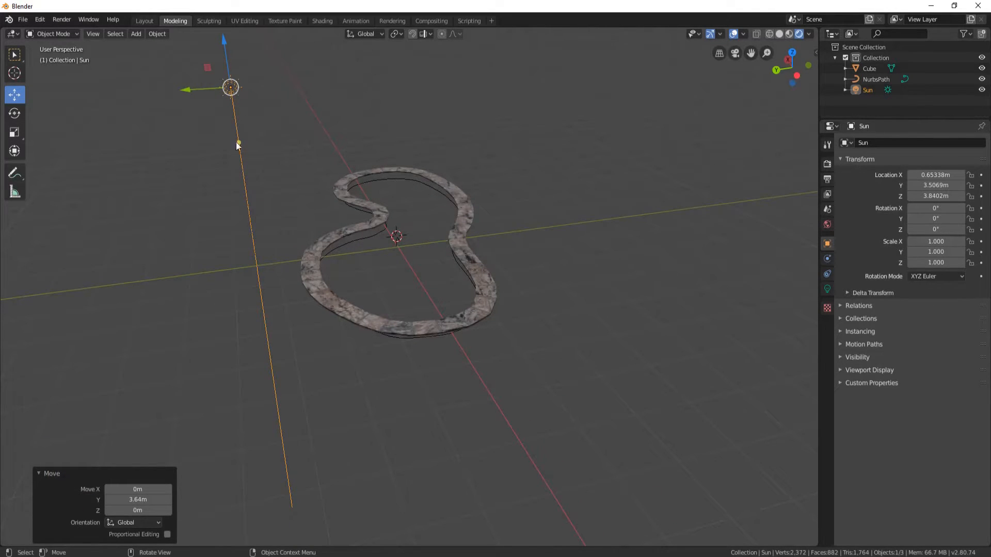
middle_click_drag(287, 158, 354, 288)
key("r")
key("x")
left_click(585, 177)
middle_click_drag(585, 177, 600, 366)
key("r")
key("z")
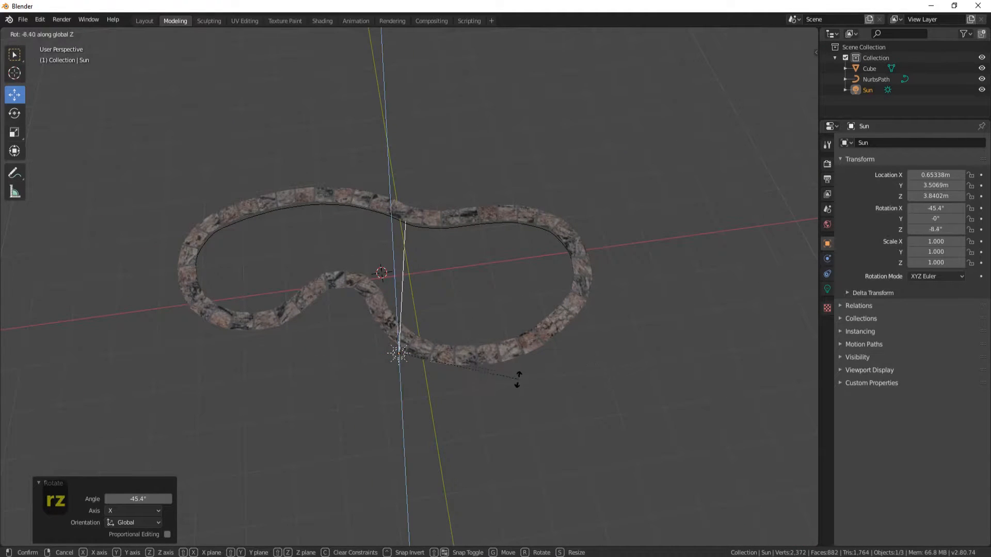
left_click(625, 358)
Examine the sunlit tile and joint textures along the slab loop from several angles and up close
middle_click_drag(624, 354, 449, 237)
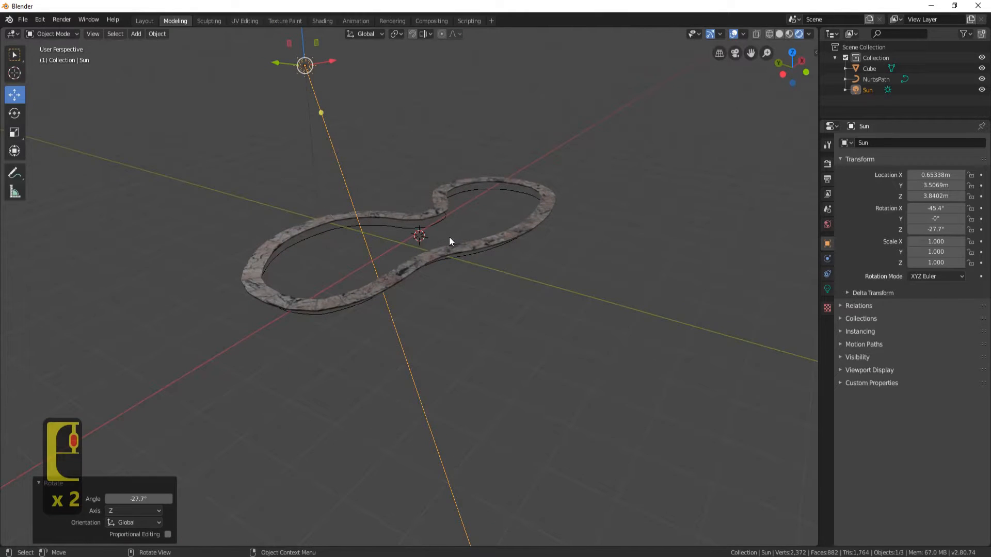
middle_click_drag(402, 211, 462, 295)
middle_click_drag(543, 188, 482, 293)
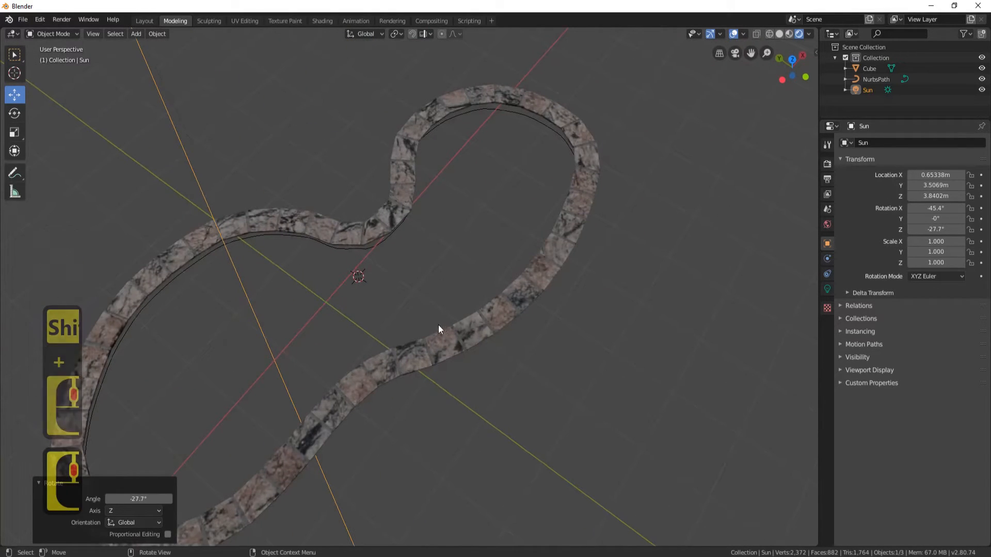
middle_click_drag(429, 321, 480, 316)
scroll(462, 331, "up", 5)
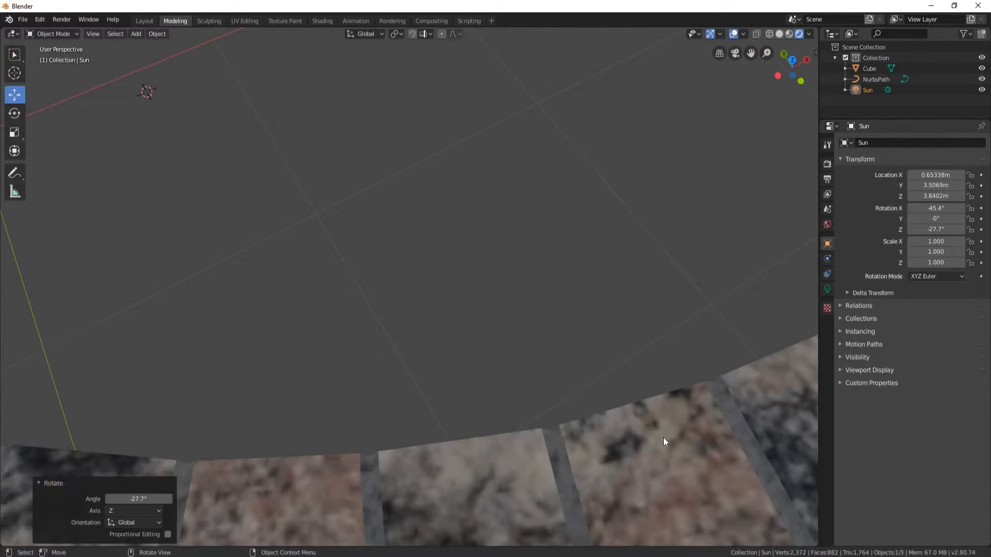
scroll(448, 392, "down", 5)
middle_click_drag(367, 319, 461, 215)
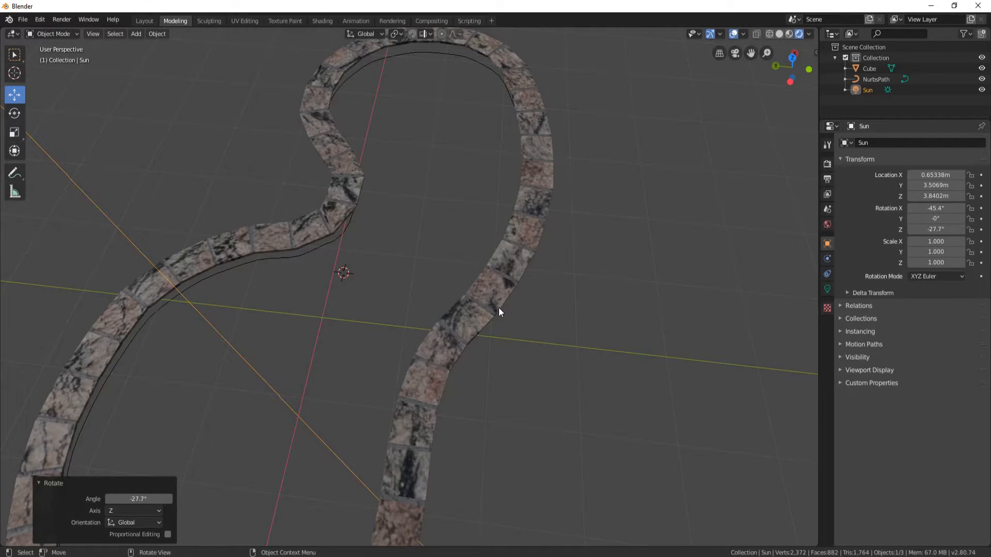
scroll(485, 286, "up", 1)
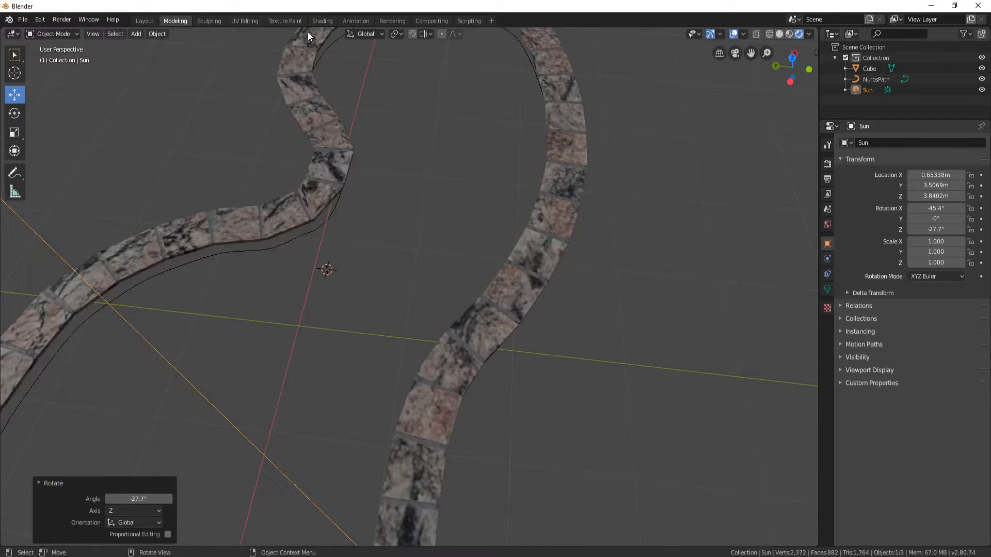
Open the slab loop in Edit Mode in the UV Editing workspace, with a wider 3D view in rendered shading
left_click(248, 21)
key("Tab")
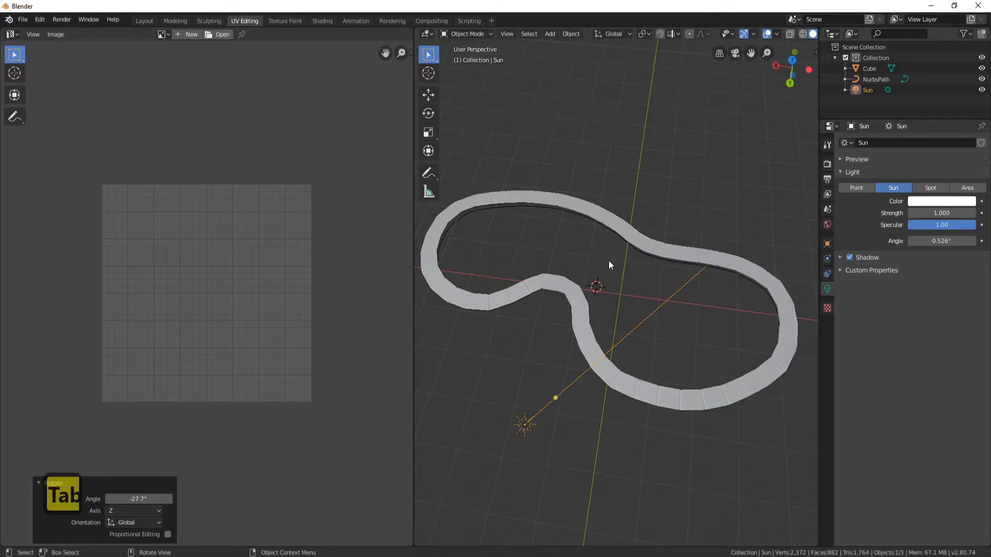
left_click(655, 246)
key("Tab")
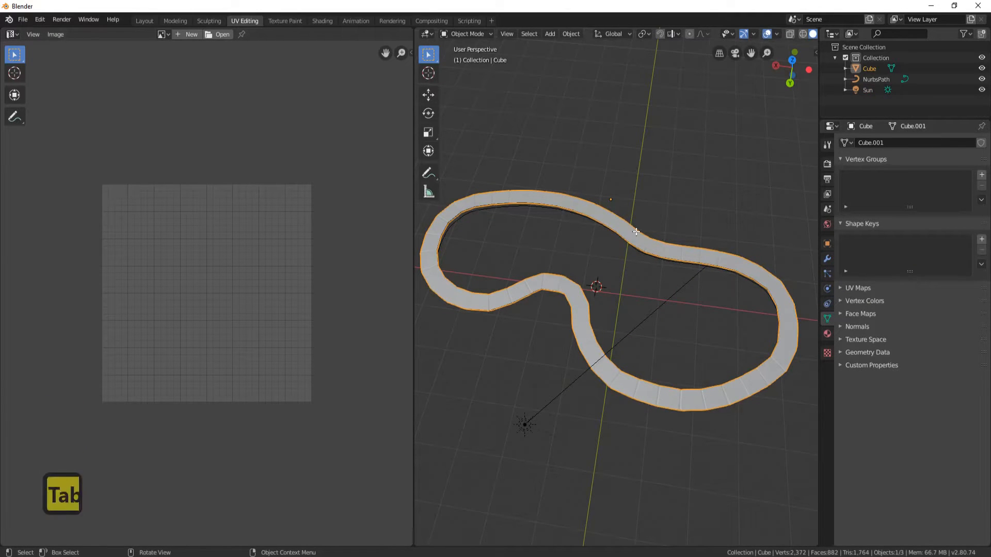
scroll(273, 337, "down", 3)
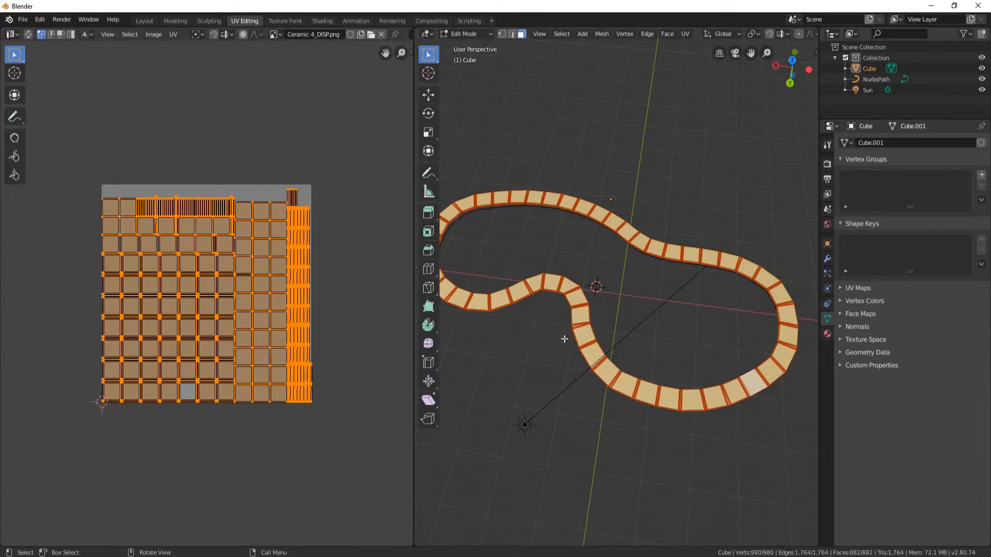
left_click_drag(819, 94, 960, 98)
left_click(941, 33)
middle_click_drag(798, 200, 690, 175)
middle_click_drag(754, 236, 694, 184, "shift")
scroll(681, 292, "up", 2)
scroll(681, 291, "up", 1)
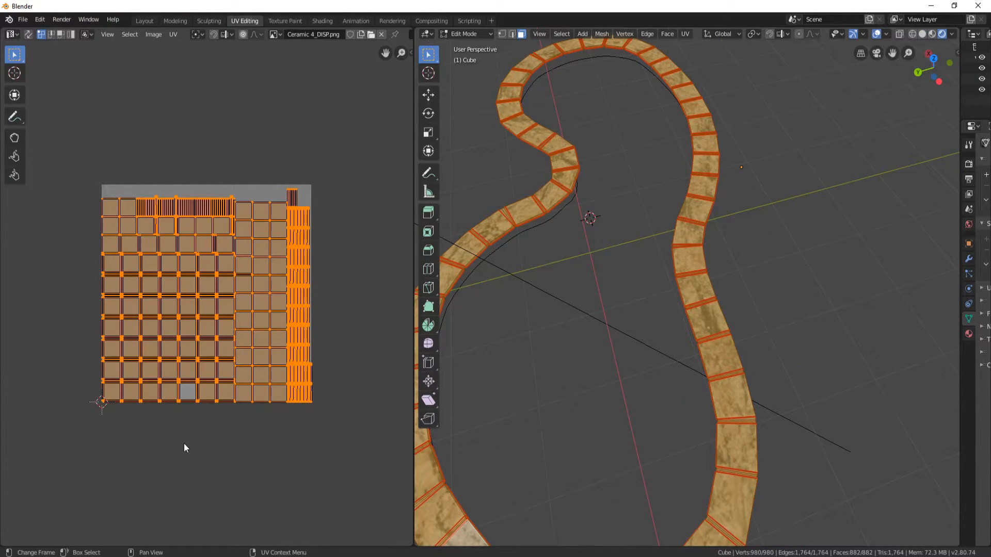
Scale all the slab loop's UV islands up by about 2.04 and return to Object Mode
key("s")
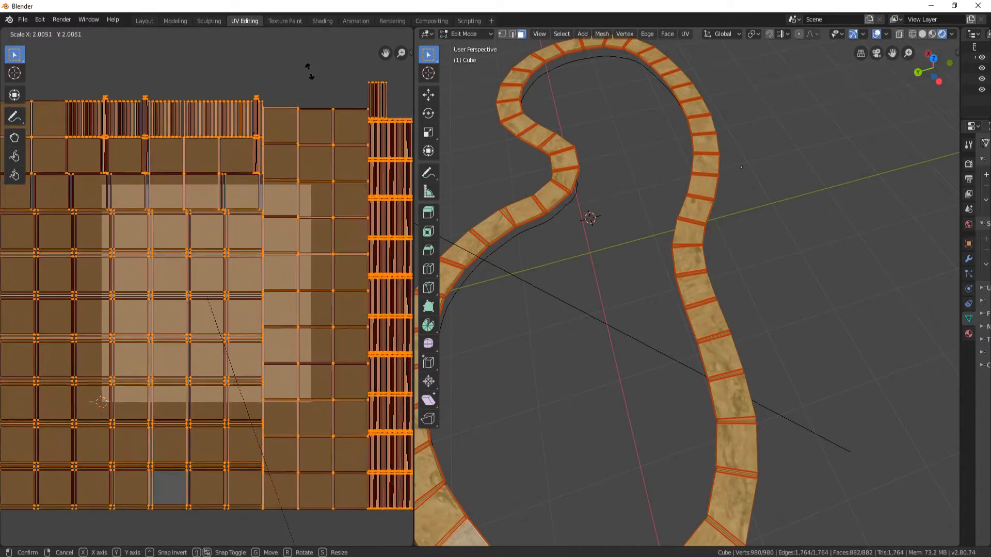
left_click(310, 73)
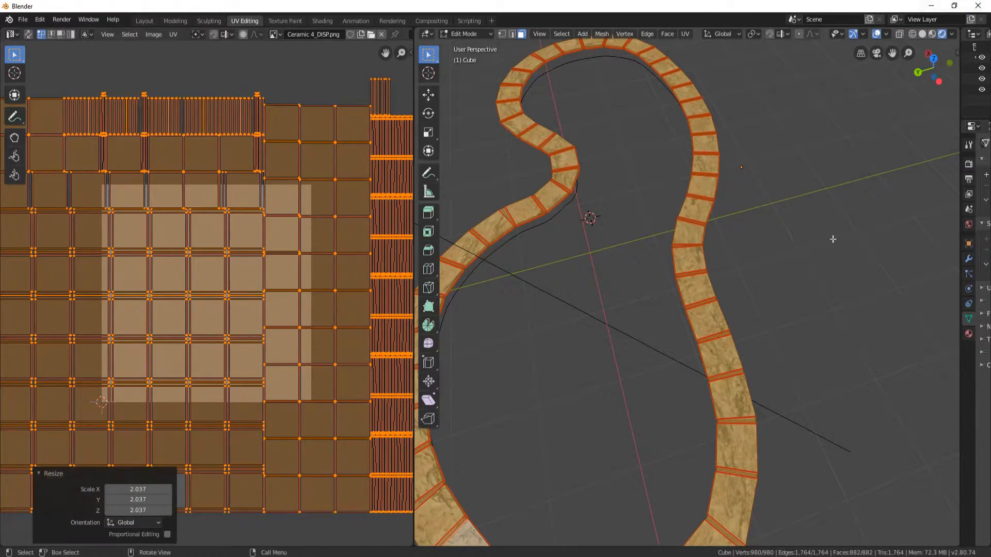
key("Tab")
Deselect the slab loop and examine its rescaled tile texture up close and from several angles
middle_click_drag(799, 265, 715, 268)
scroll(738, 289, "up", 7)
scroll(715, 266, "up", 2)
scroll(723, 269, "down", 3)
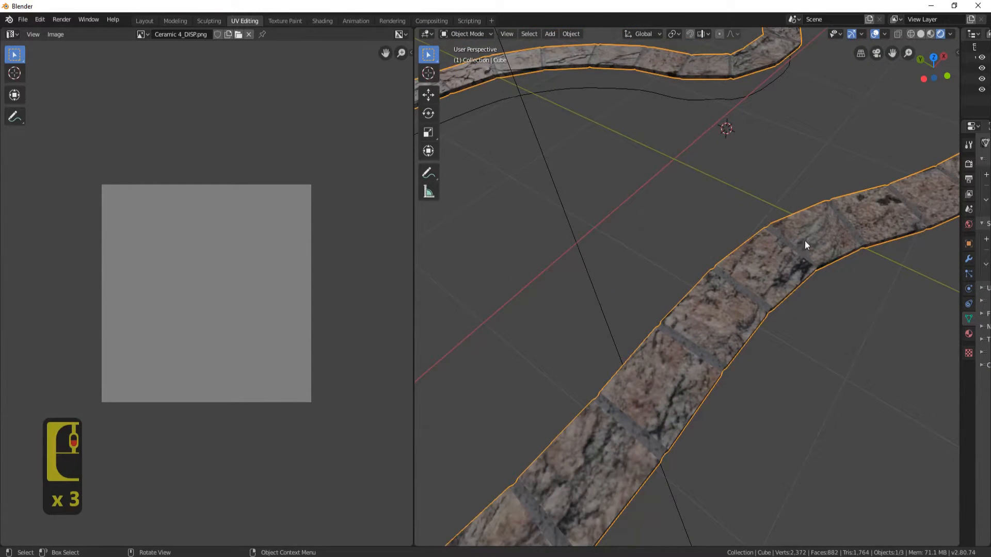
scroll(741, 240, "down", 4)
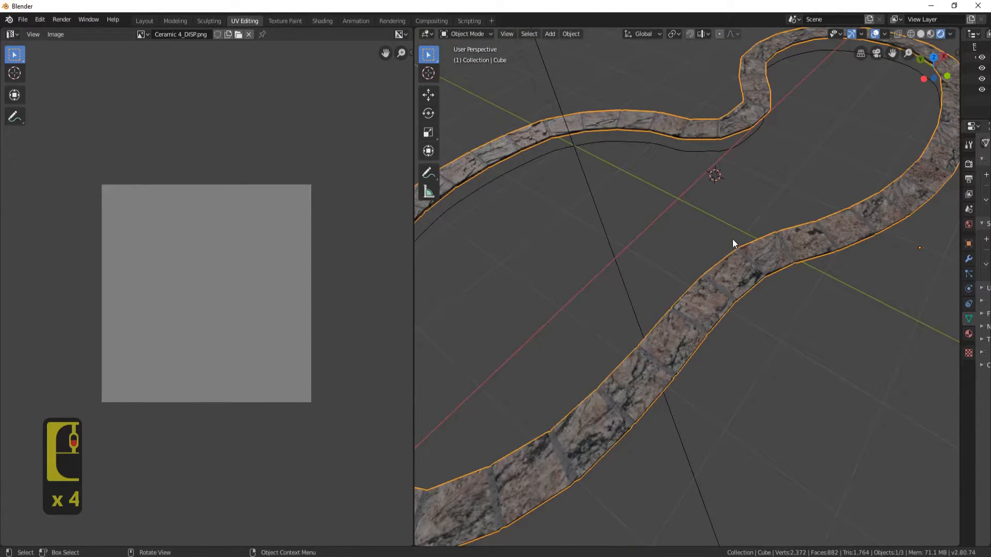
key("a")
key("a")
middle_click_drag(764, 252, 677, 258)
scroll(654, 219, "down", 9)
scroll(662, 292, "up", 5)
middle_click_drag(651, 336, 711, 305)
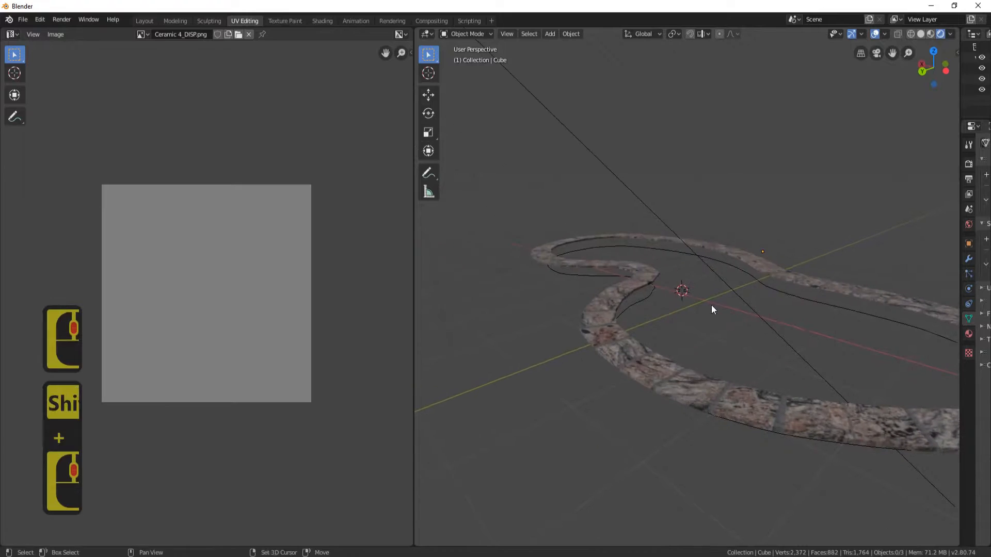
scroll(726, 298, "up", 3)
Enlarge all the slab loop's UV islands further by about 1.3 and leave Edit Mode
key("Tab")
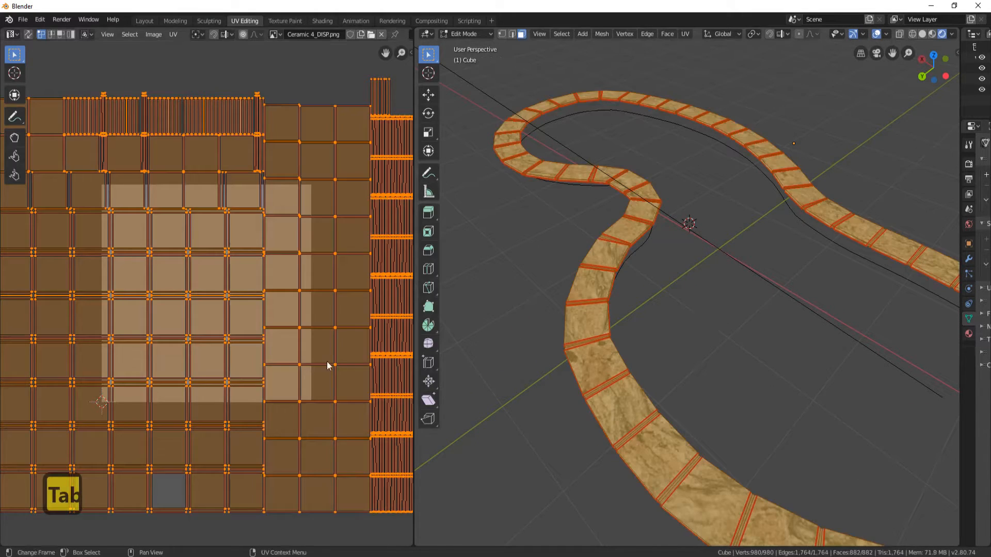
scroll(302, 354, "down", 2)
key("s")
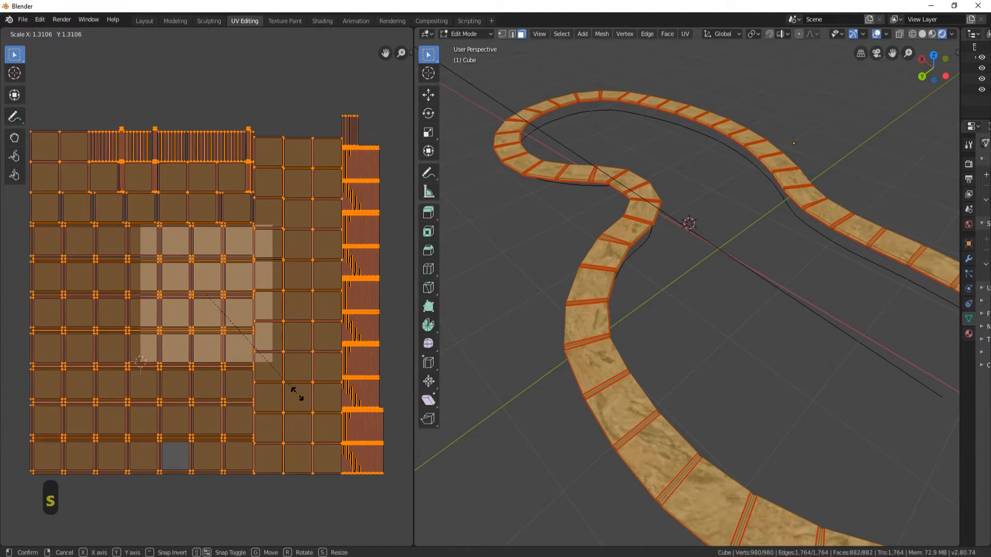
left_click(304, 394)
scroll(618, 409, "up", 3)
key("Tab")
Examine the finer tile texture around the whole slab loop, including in the Modeling workspace
middle_click_drag(564, 436, 597, 459, "shift")
scroll(659, 435, "down", 5)
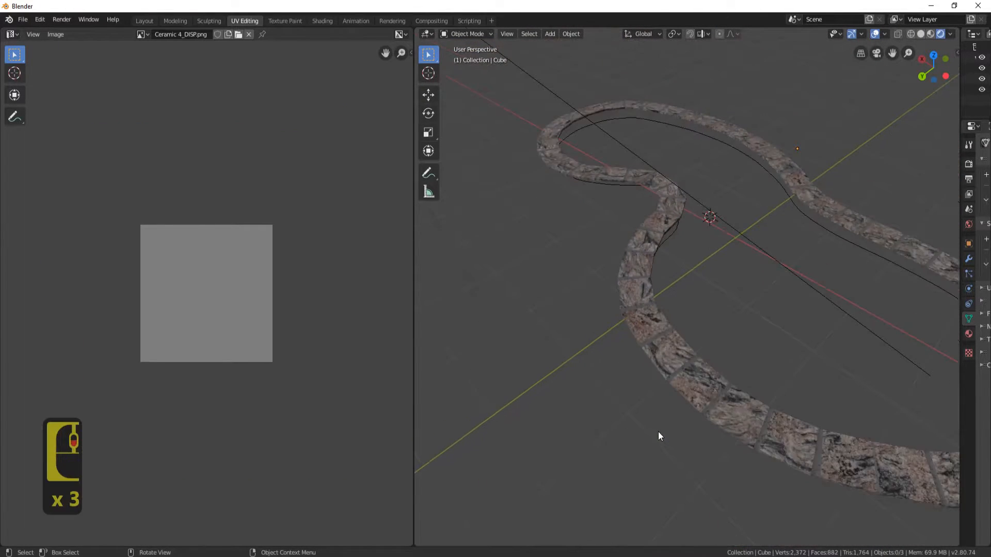
middle_click_drag(767, 352, 665, 342)
scroll(581, 359, "up", 2)
middle_click_drag(581, 359, 664, 354, "shift")
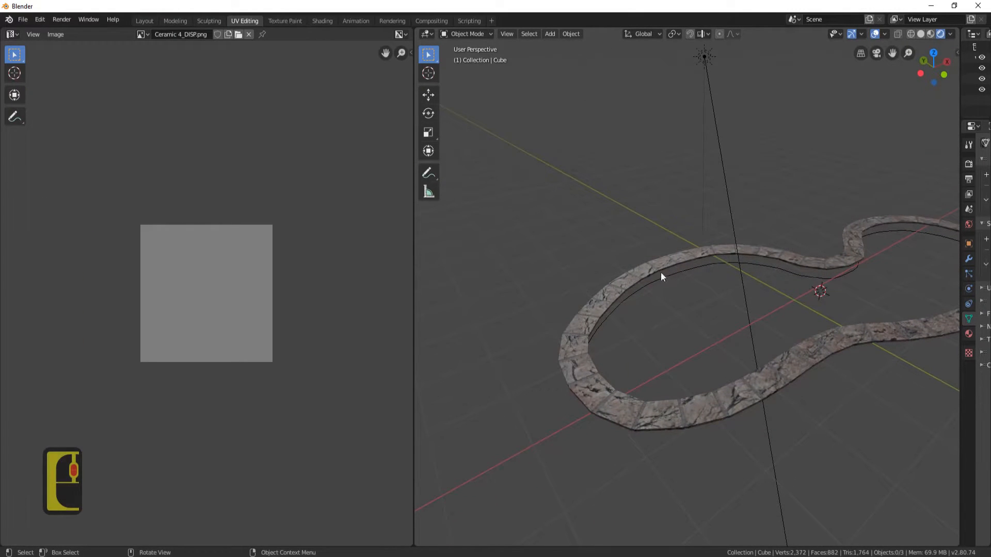
middle_click_drag(797, 289, 568, 289)
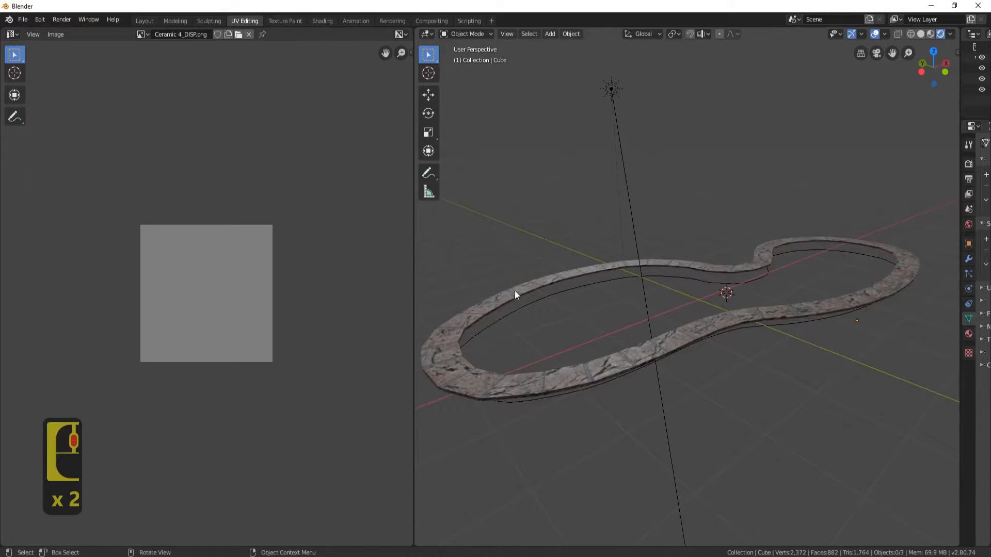
middle_click_drag(638, 285, 675, 293, "shift")
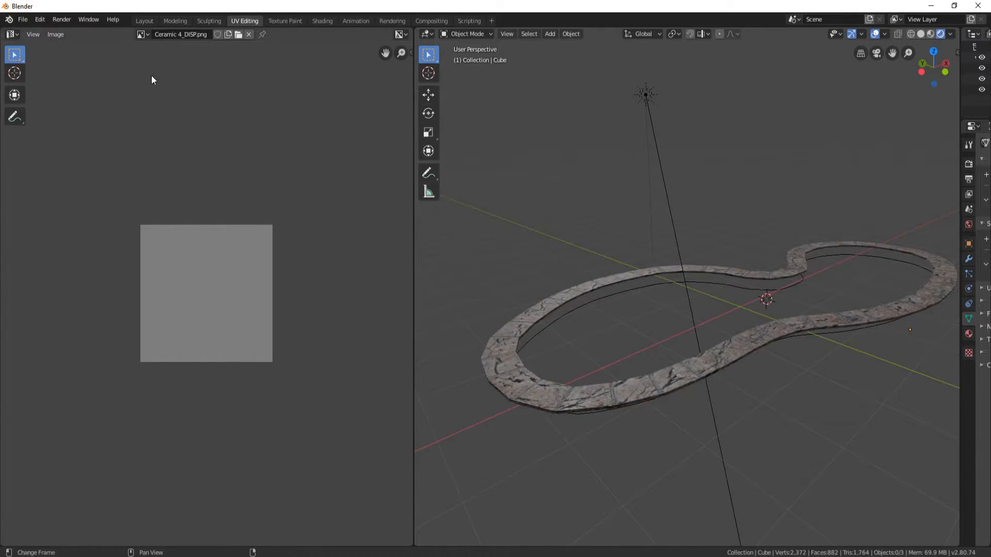
left_click(175, 21)
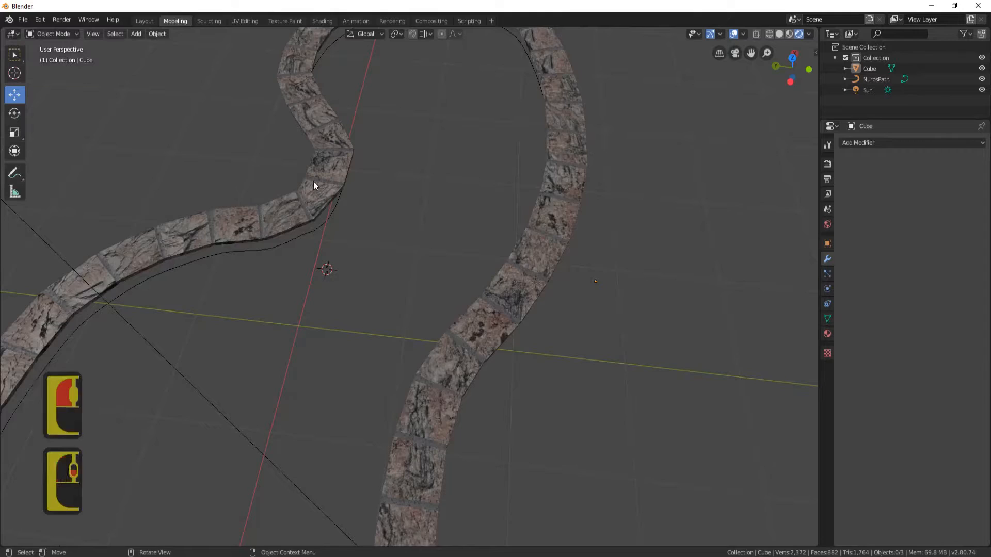
scroll(456, 210, "down", 3)
middle_click_drag(456, 211, 432, 236)
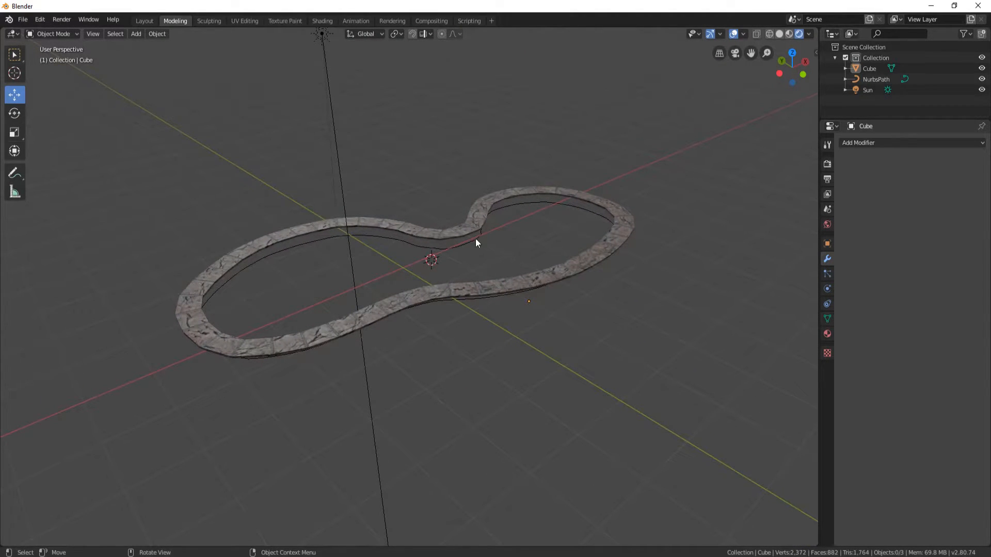
Select the NurbsPath curve under the slab loop and convert it to a mesh
left_click(406, 243)
scroll(452, 235, "up", 4)
middle_click_drag(480, 236, 346, 226, "shift")
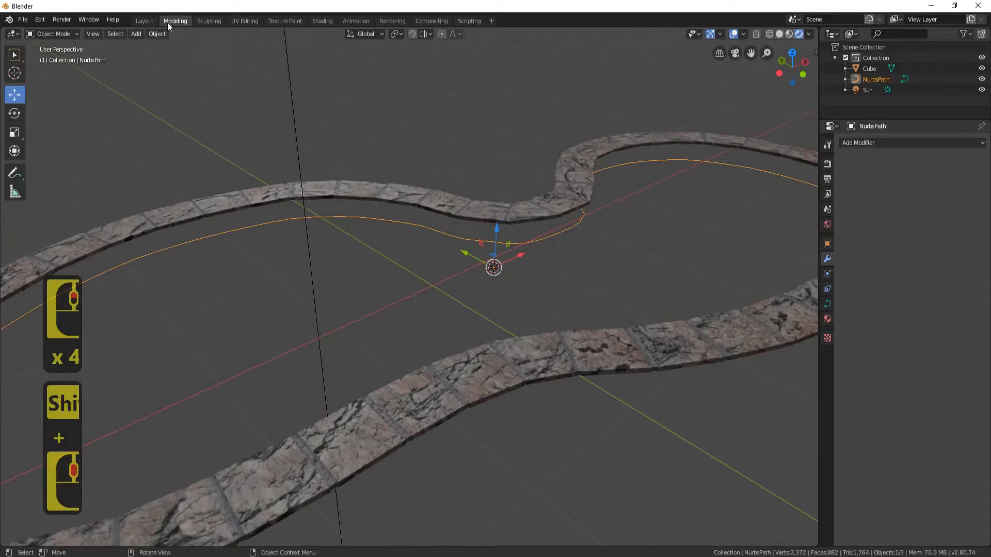
left_click(157, 33)
mouse_move(190, 317)
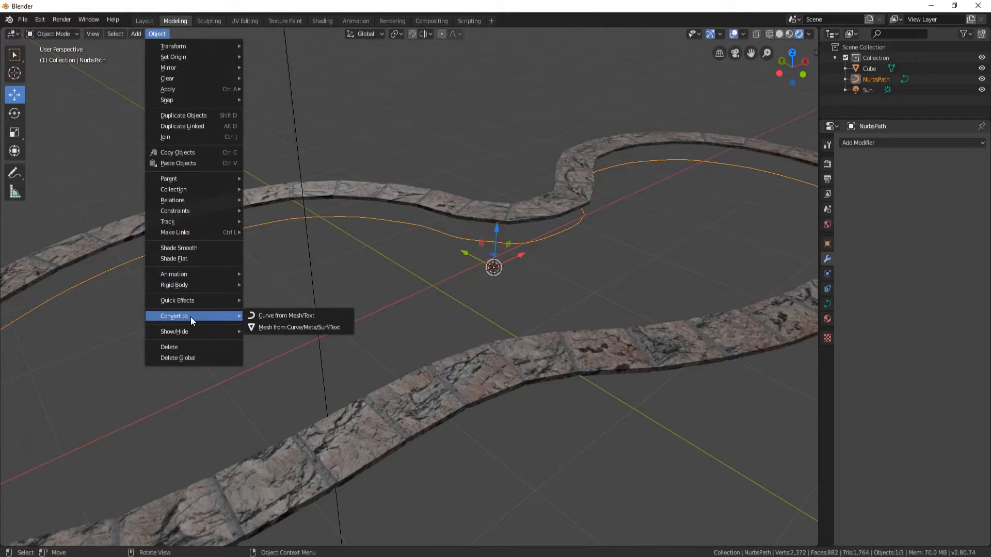
left_click(316, 329)
scroll(410, 294, "down", 2)
Enter Edit Mode on the converted path, select all of its geometry, and switch to vertex selection
key("Tab")
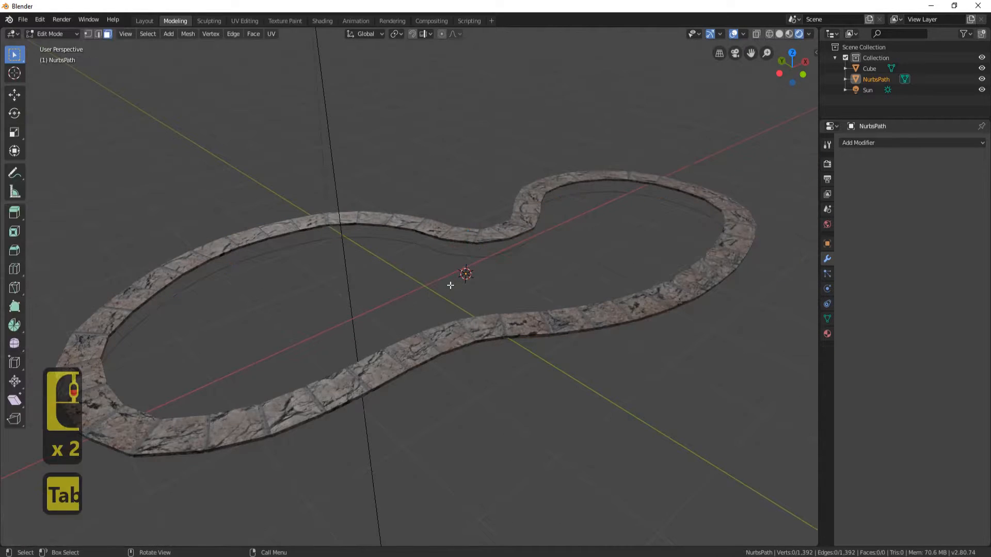
middle_click_drag(450, 285, 444, 270)
key("a")
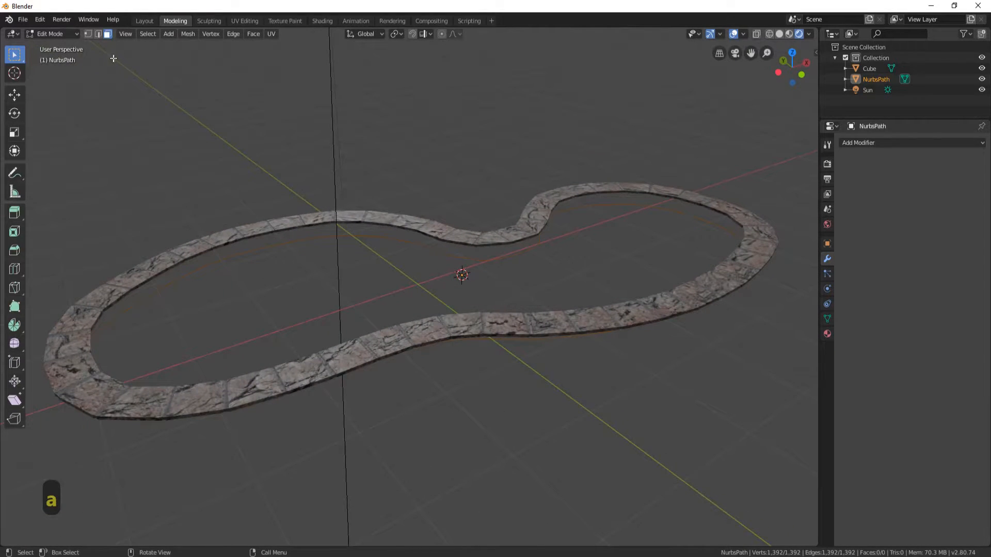
left_click(88, 35)
middle_click_drag(472, 248, 447, 281)
scroll(385, 287, "up", 2)
middle_click_drag(451, 227, 512, 273)
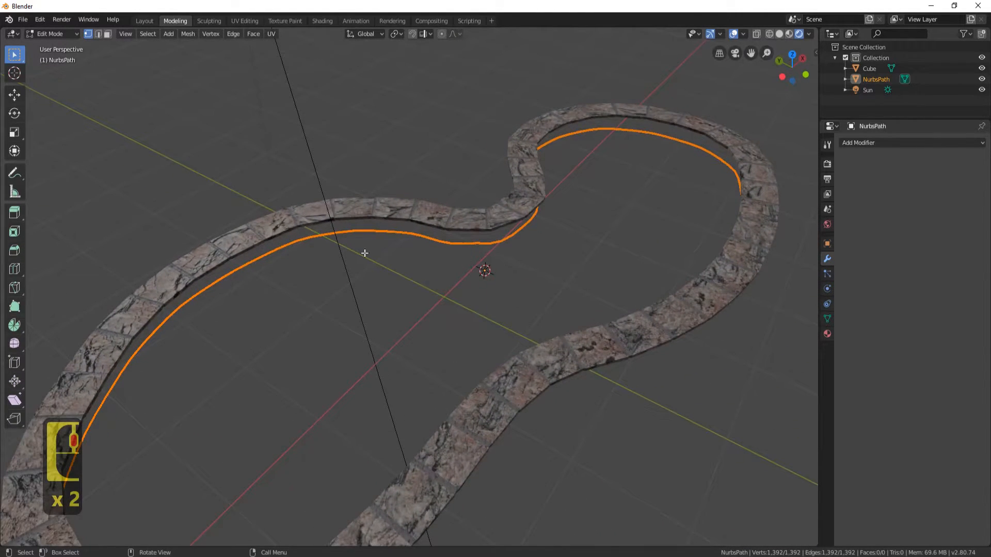
scroll(367, 254, "up", 2)
middle_click_drag(376, 248, 437, 258)
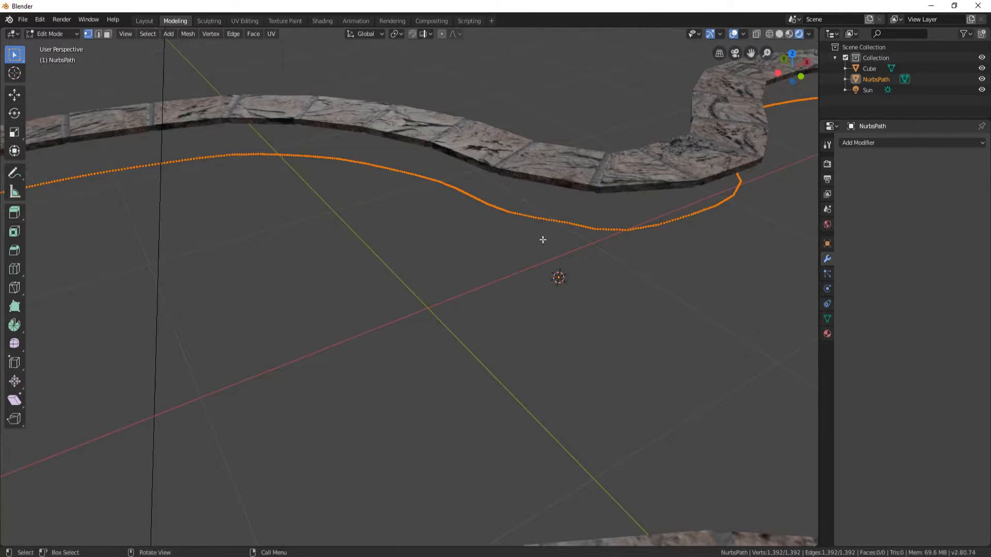
Simplify the selected path geometry with a Limited Dissolve at a 5° max angle and check the remaining vertices
scroll(589, 257, "down", 3)
key("Delete")
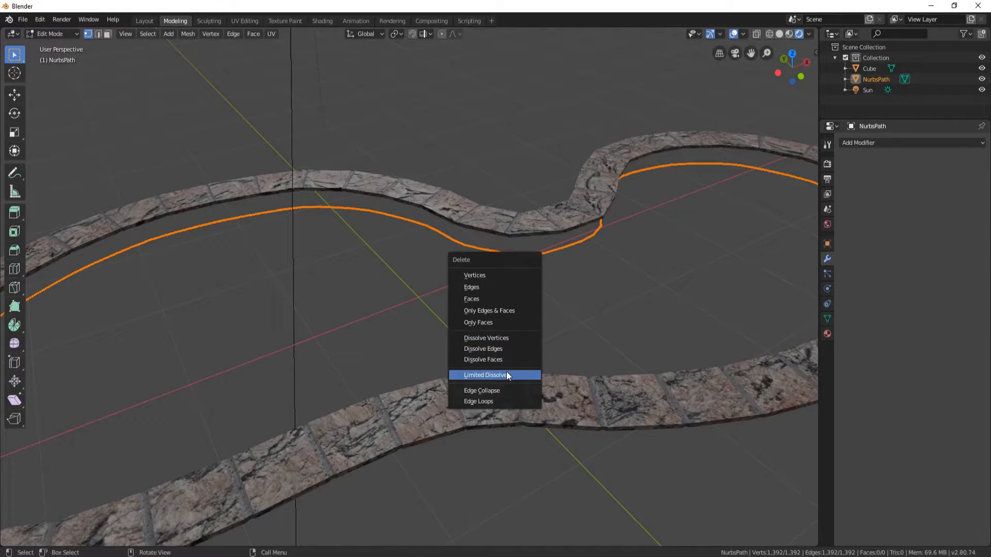
left_click(506, 375)
middle_click_drag(520, 325, 397, 210)
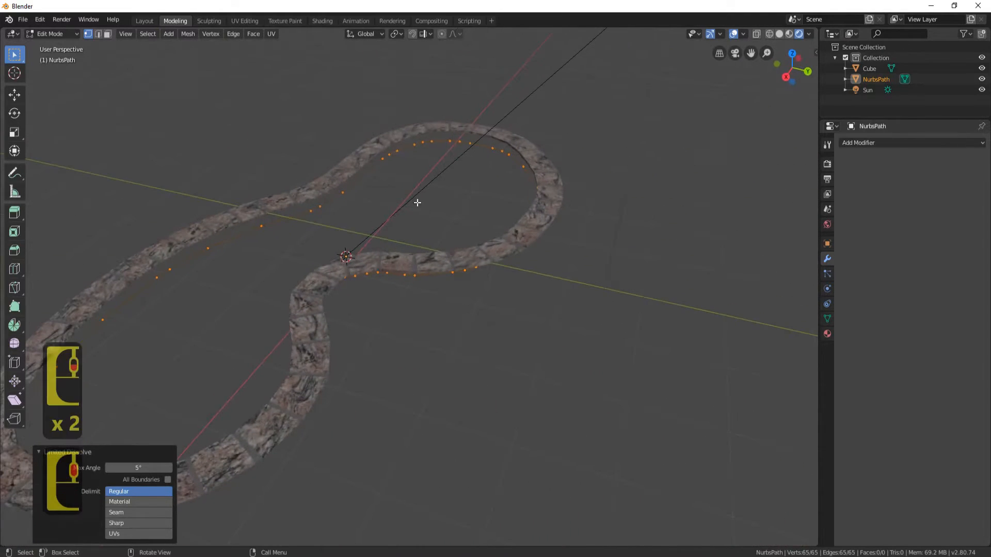
middle_click_drag(454, 194, 452, 236)
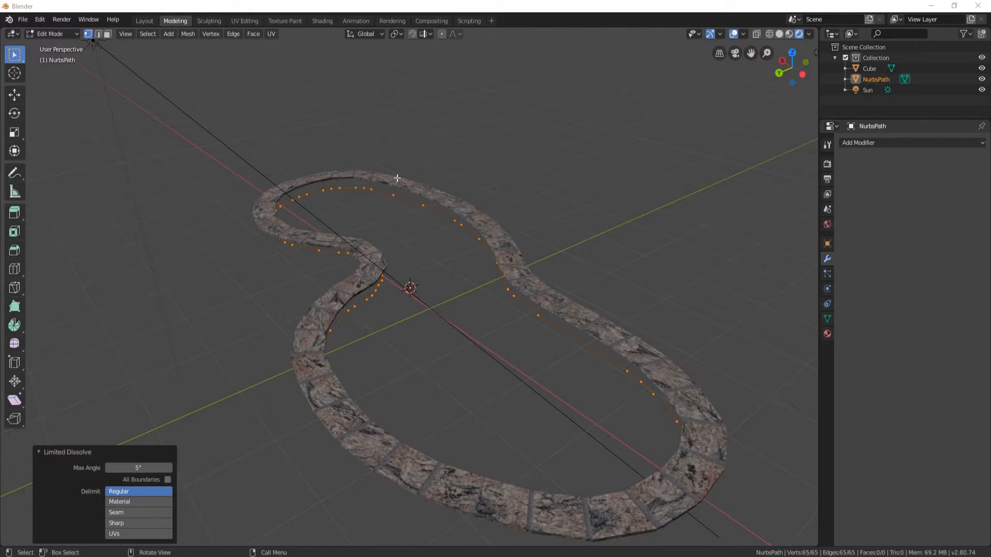
middle_click_drag(588, 227, 548, 217)
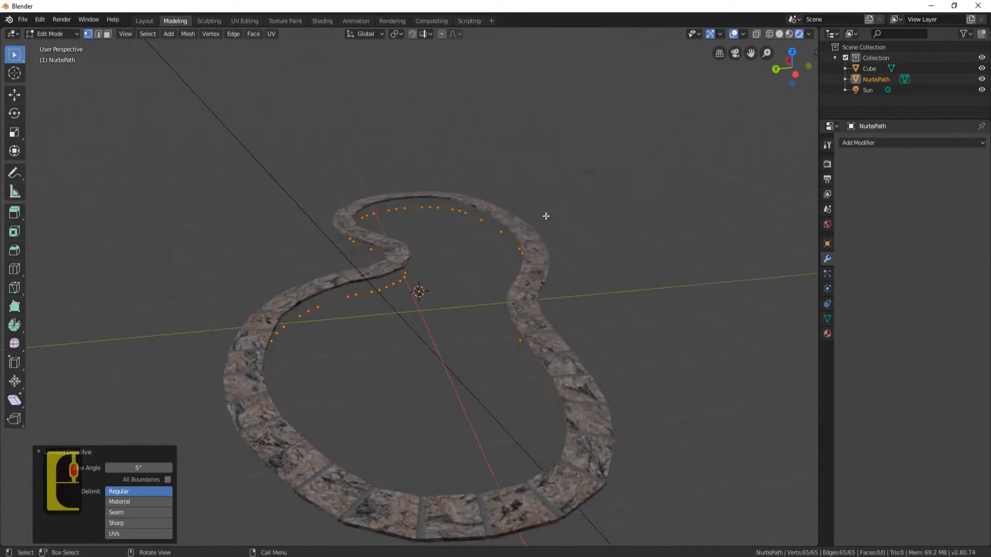
middle_click_drag(454, 248, 397, 219)
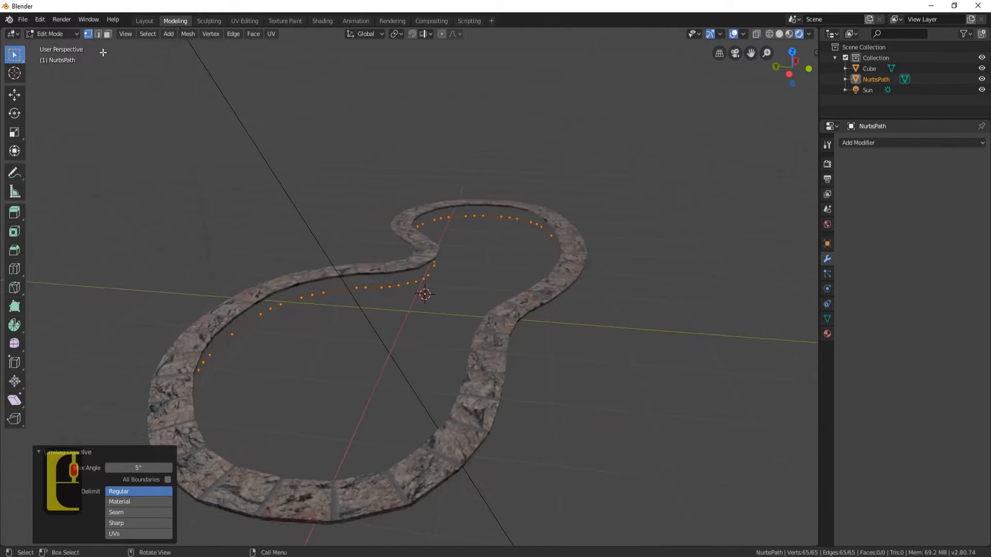
Switch to edge selection and extrude the path's edges about 0.94 m straight down along Z to form a wall
left_click(98, 34)
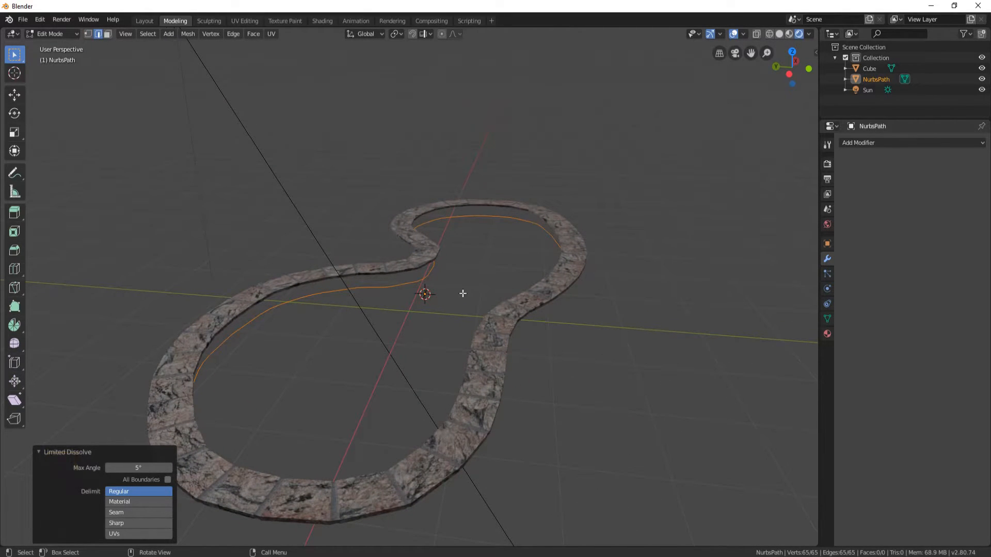
scroll(474, 283, "down", 3)
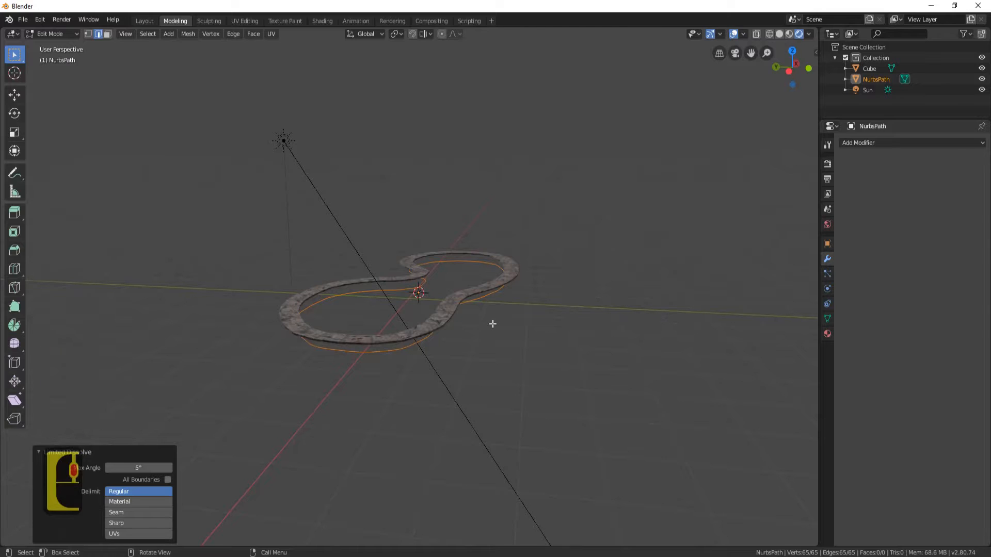
key("e")
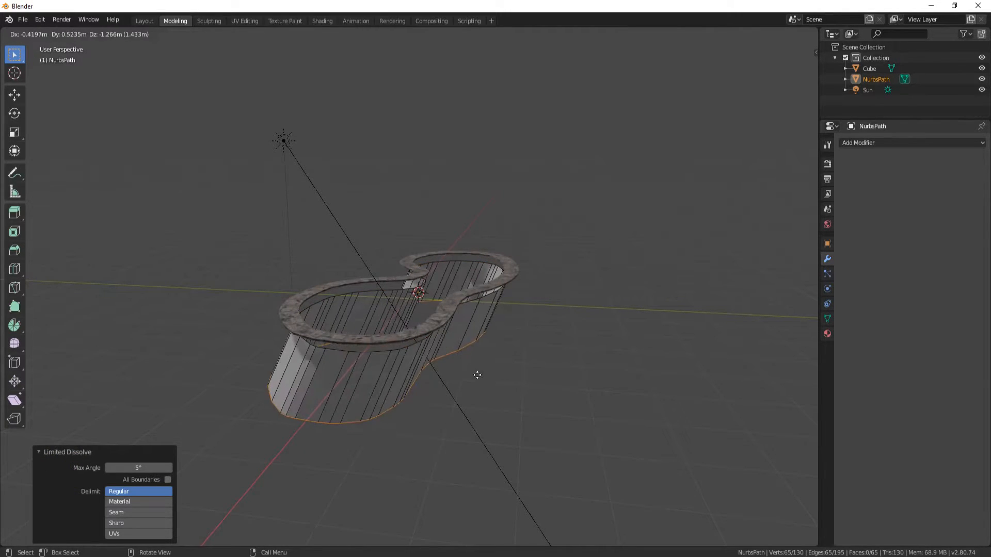
key("z")
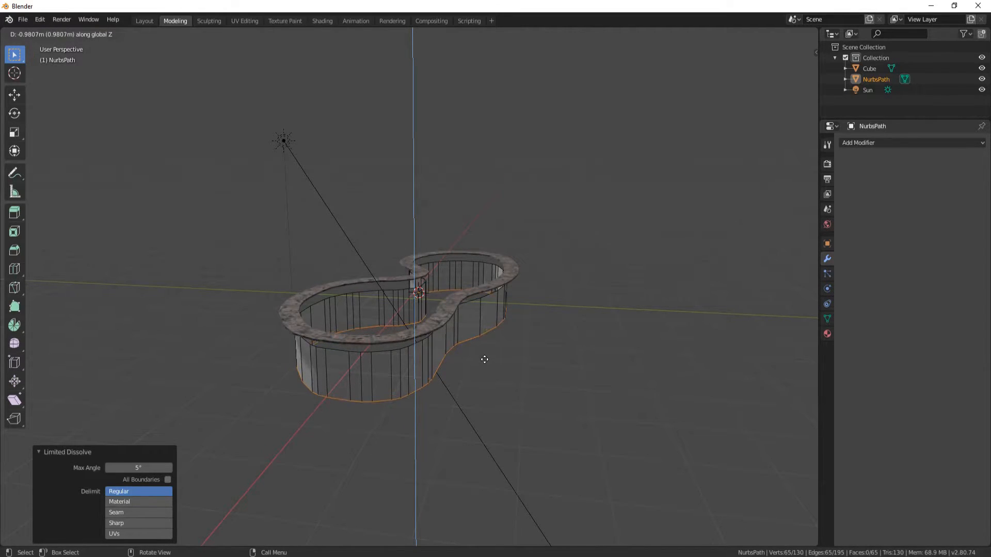
left_click(485, 358)
middle_click_drag(485, 358, 540, 284)
scroll(458, 301, "up", 3)
Close the vertical gap between the extruded wall and the slab loop using the Move tool
key("shift+space")
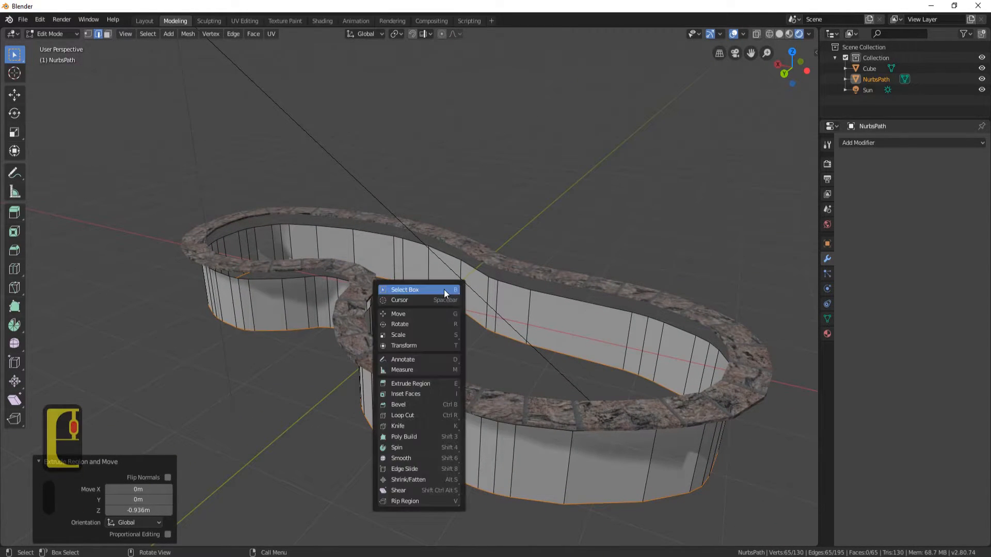
left_click(421, 311)
middle_click_drag(485, 299, 483, 284)
left_click_drag(386, 315, 446, 285)
middle_click_drag(446, 286, 541, 237)
key("Tab")
left_click(518, 269)
mouse_move(522, 219)
left_mouse_down()
mouse_move(530, 239)
mouse_move(535, 230)
left_mouse_up()
middle_click_drag(613, 257, 503, 279)
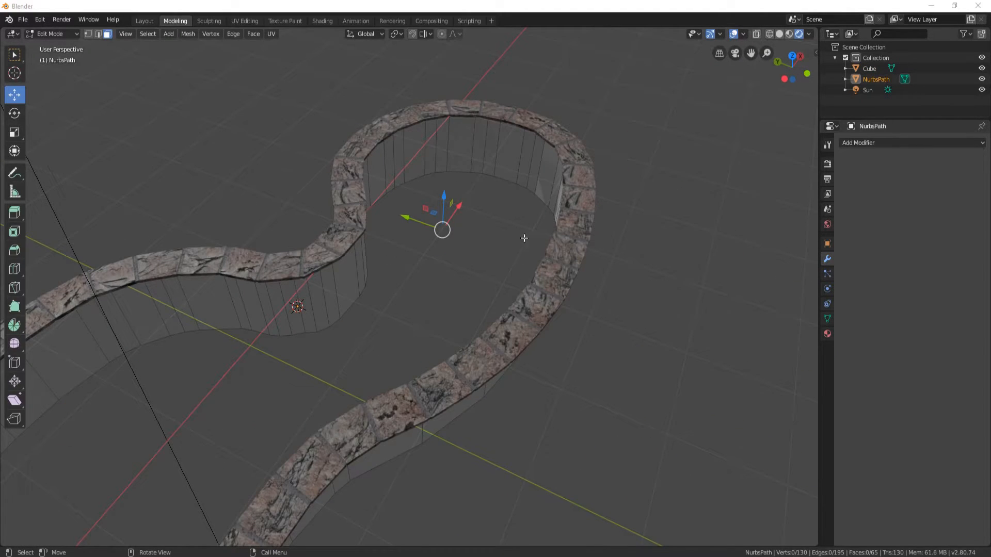
Add a Solidify modifier to the wall and set its thickness to -0.28 m
middle_click_drag(500, 240, 455, 396)
middle_click_drag(532, 225, 526, 186)
middle_click_drag(527, 186, 492, 242, "shift")
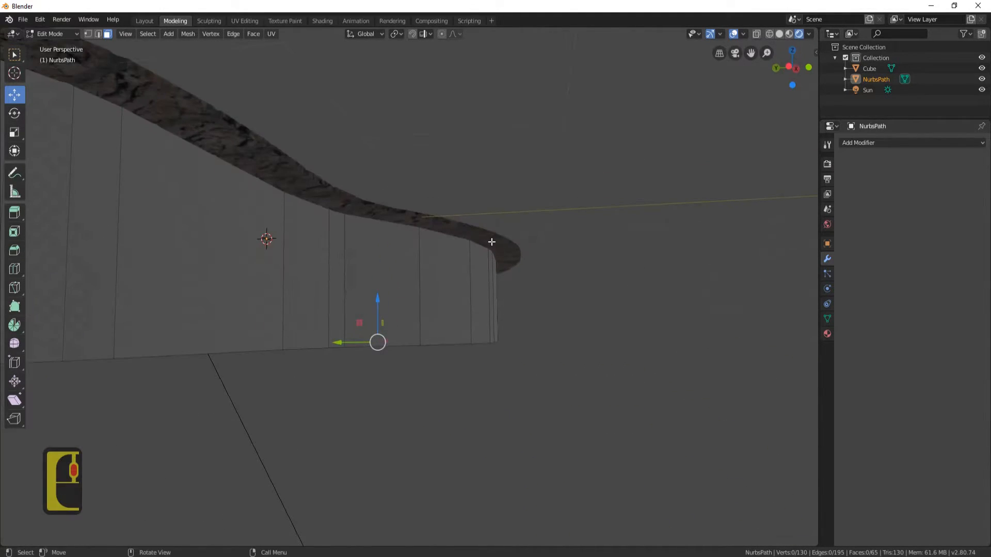
scroll(493, 242, "down", 2)
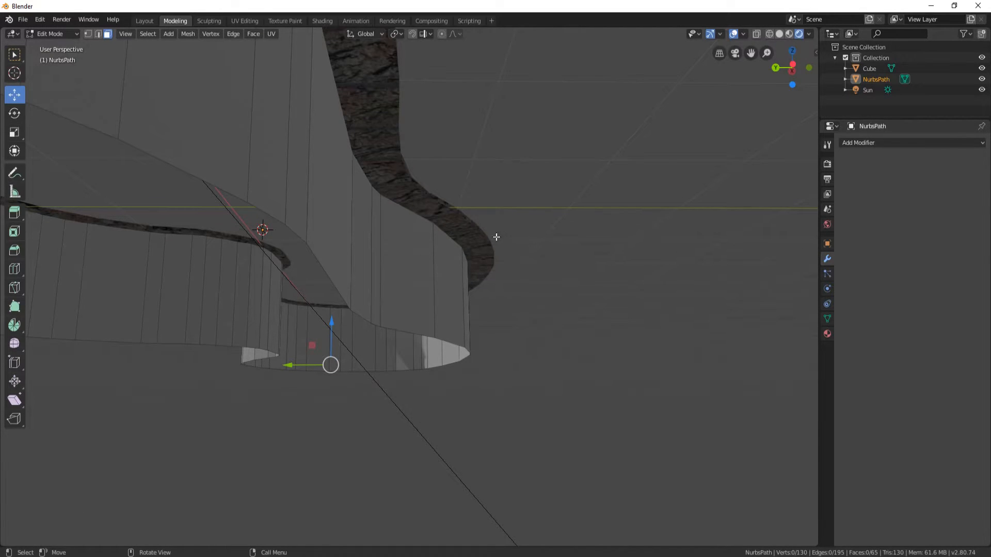
middle_click_drag(438, 193, 399, 289)
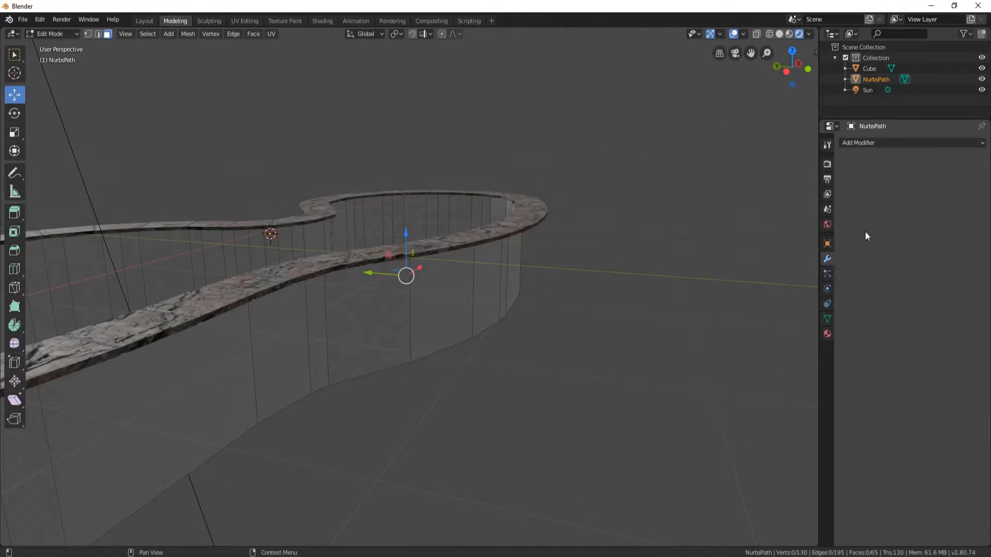
left_click(881, 143)
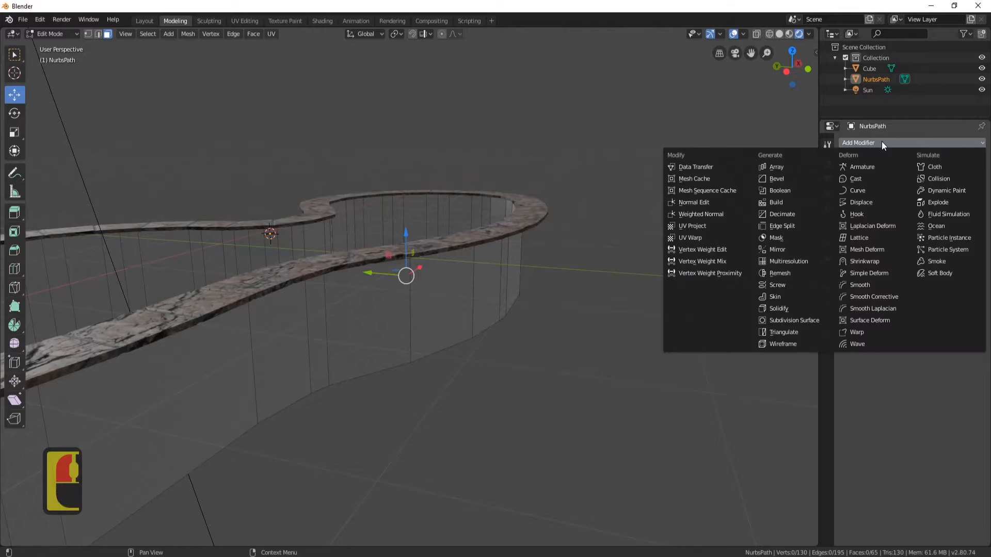
left_click(816, 308)
left_click_drag(875, 190, 846, 190)
Check the wall's thickness from below, leave Edit Mode, and apply the Solidify modifier
middle_click_drag(506, 314, 437, 174)
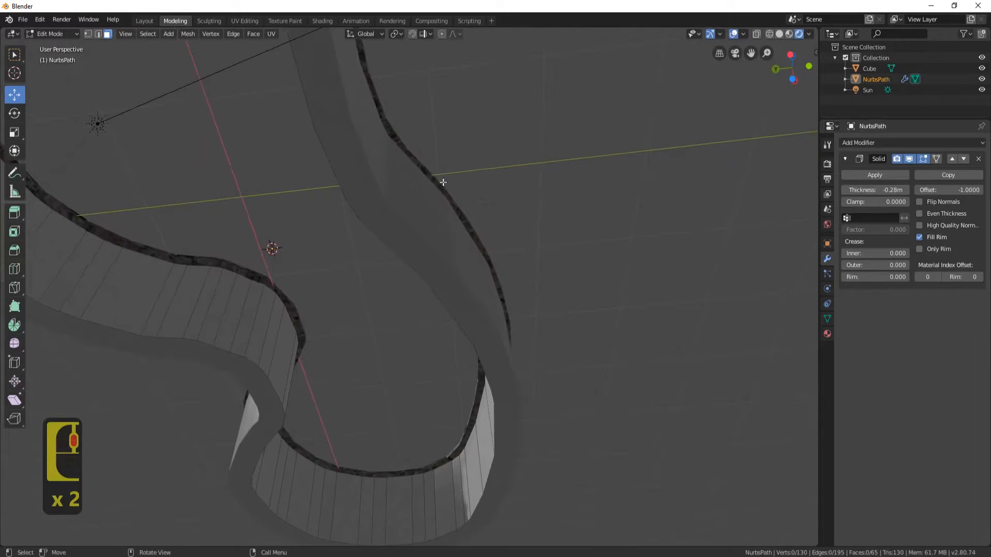
middle_click_drag(326, 250, 439, 322)
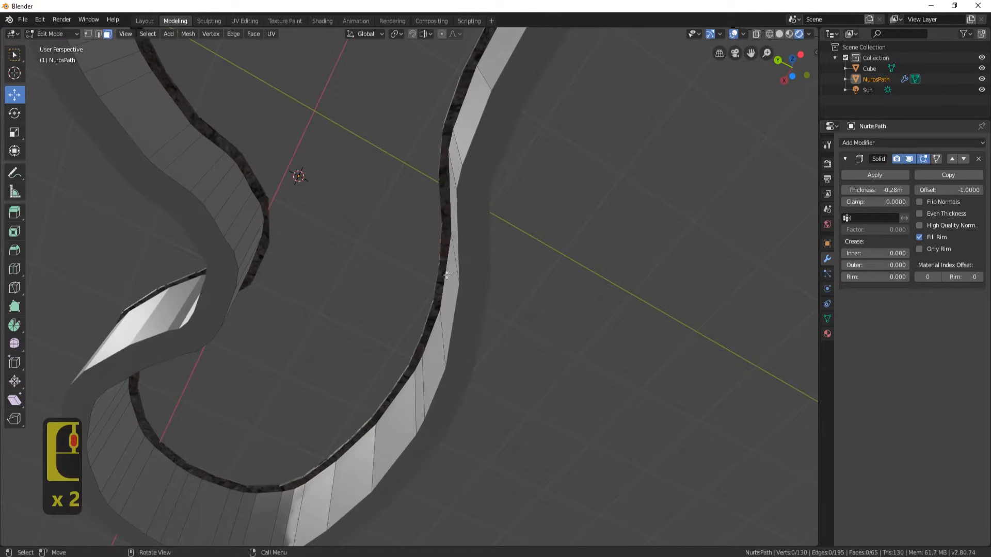
middle_click_drag(546, 240, 446, 214)
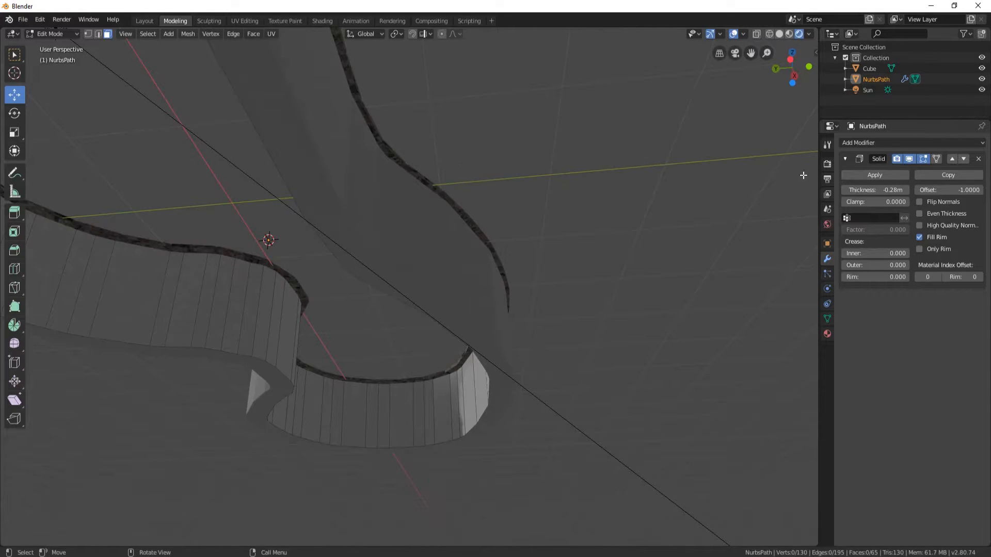
middle_click_drag(582, 171, 882, 199)
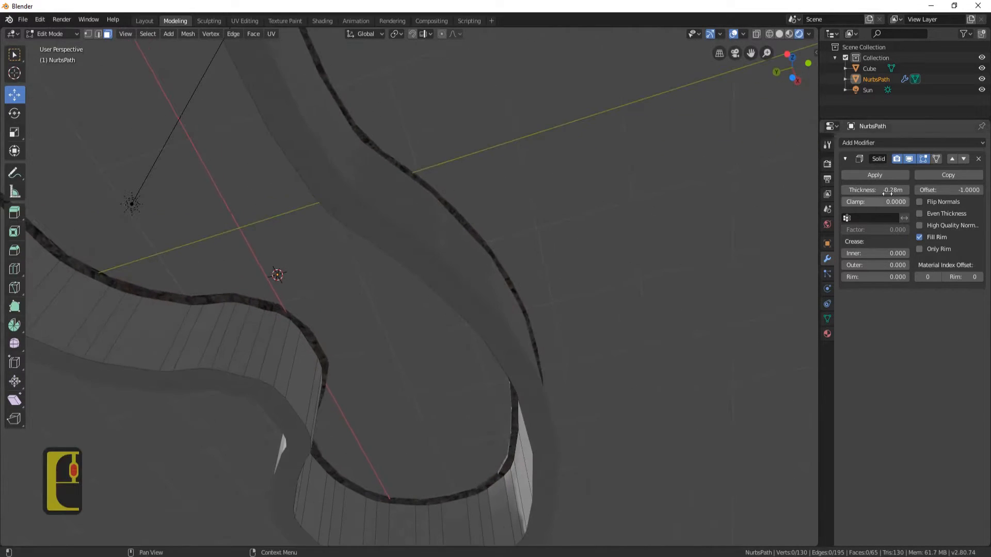
double_click(876, 174)
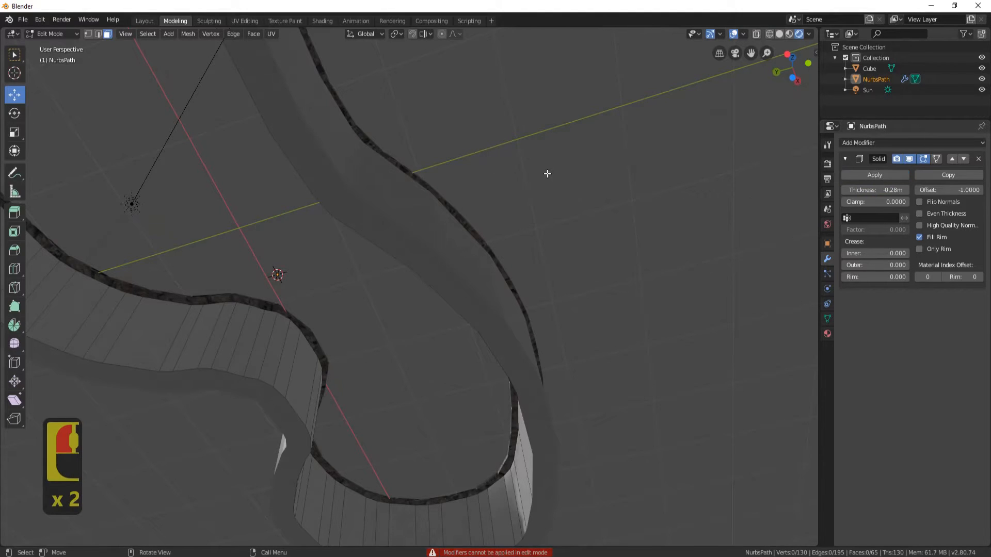
key("Tab")
left_click(872, 176)
Hide the slab loop and select the thickened wall beneath it
middle_click_drag(670, 186, 485, 272)
left_click(482, 261)
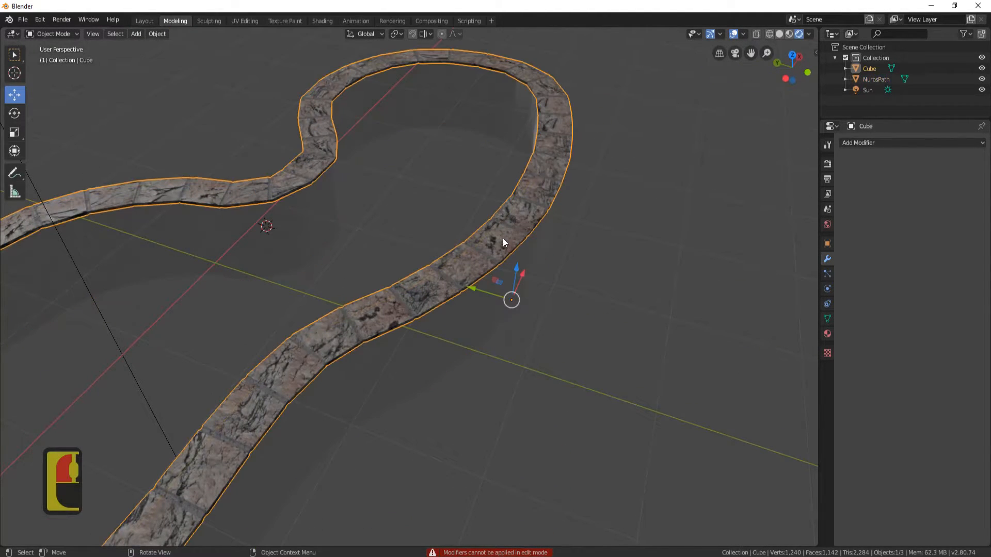
key("h")
left_click(571, 133)
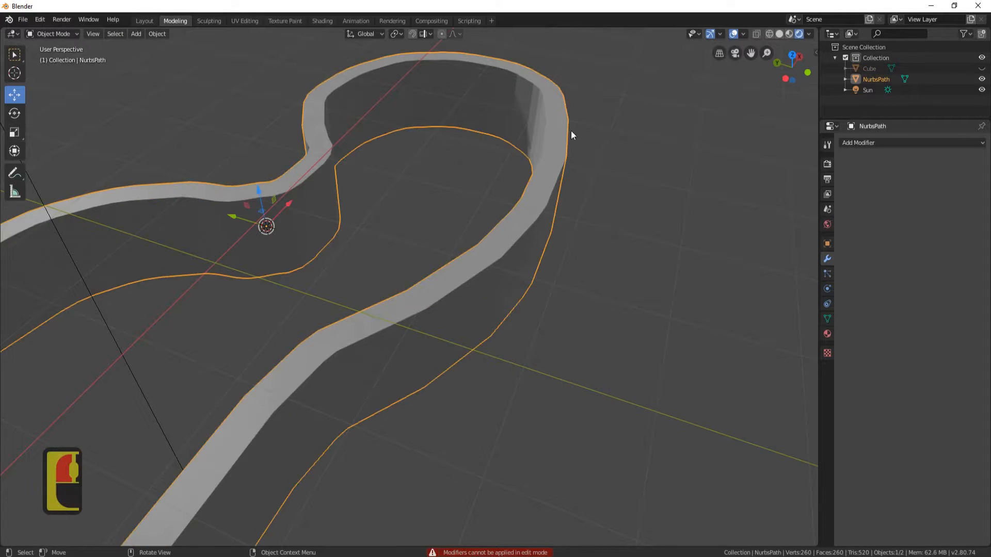
Enter Edit Mode on the wall and delete the loop of faces along its top rim
key("Tab")
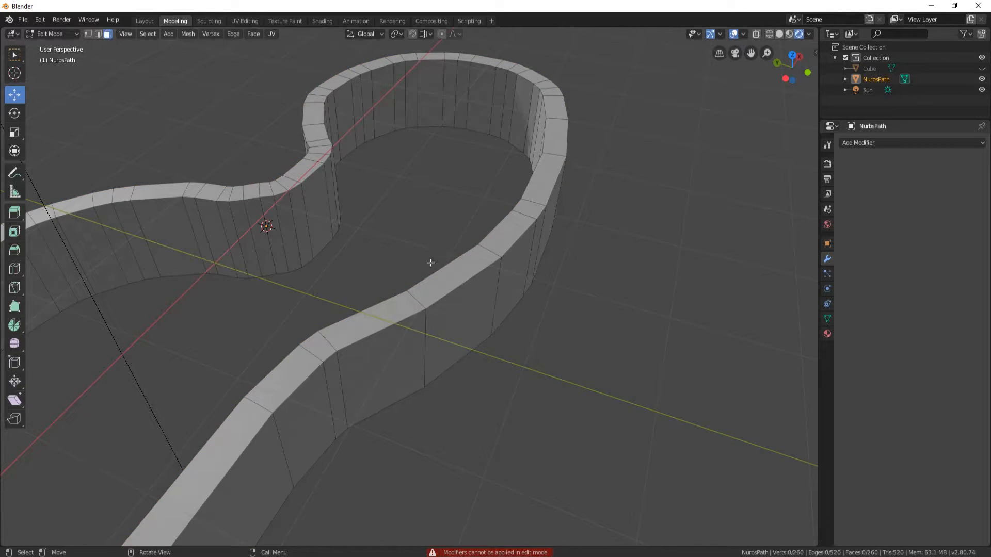
left_click(418, 298)
left_click(332, 337, "alt")
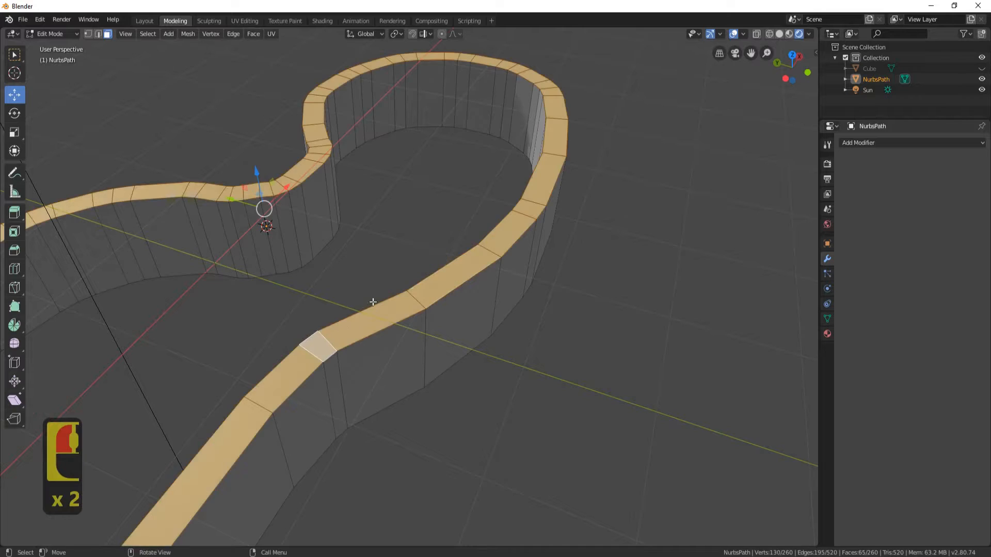
key("Delete")
left_click(367, 302)
Delete the loop of faces along the wall's bottom rim
middle_click_drag(367, 302, 409, 254)
left_click(409, 254)
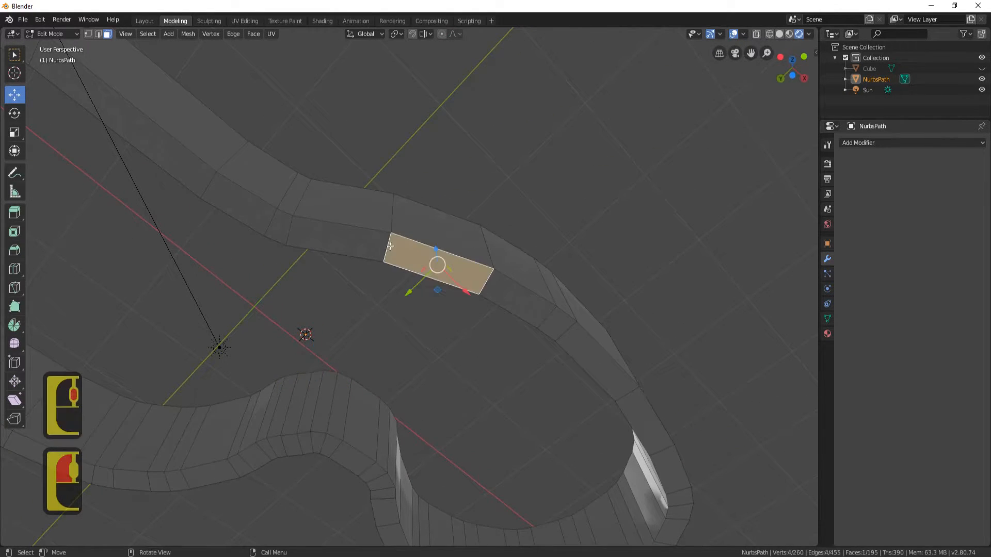
left_click(292, 233, "alt")
key("Delete")
left_click(341, 219)
middle_click_drag(511, 205, 425, 282)
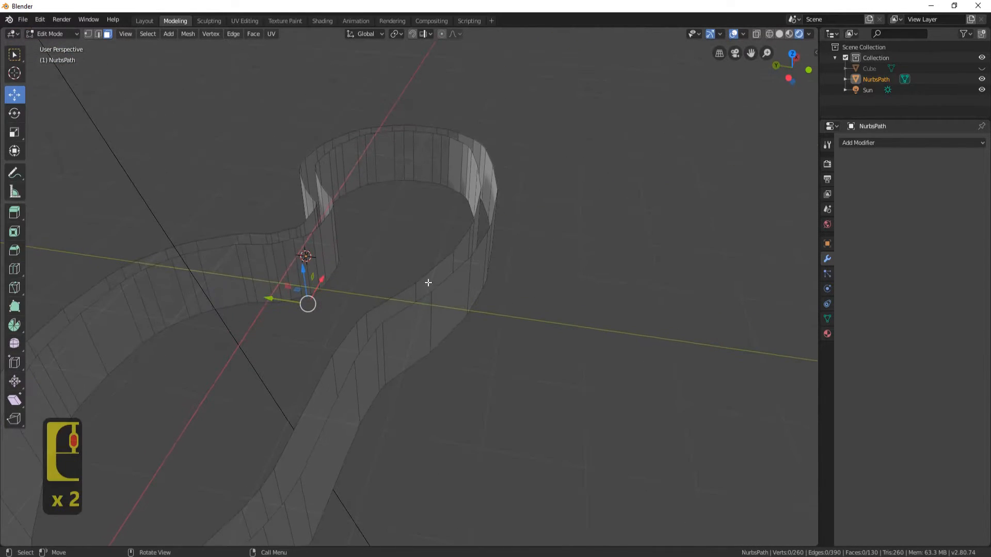
Fill a face from three adjacent bottom edges of the inner wall at the rounded end of the loop
middle_click_drag(449, 148, 537, 288)
middle_click_drag(451, 153, 393, 258, "shift")
scroll(403, 255, "up", 9)
scroll(376, 236, "down", 3)
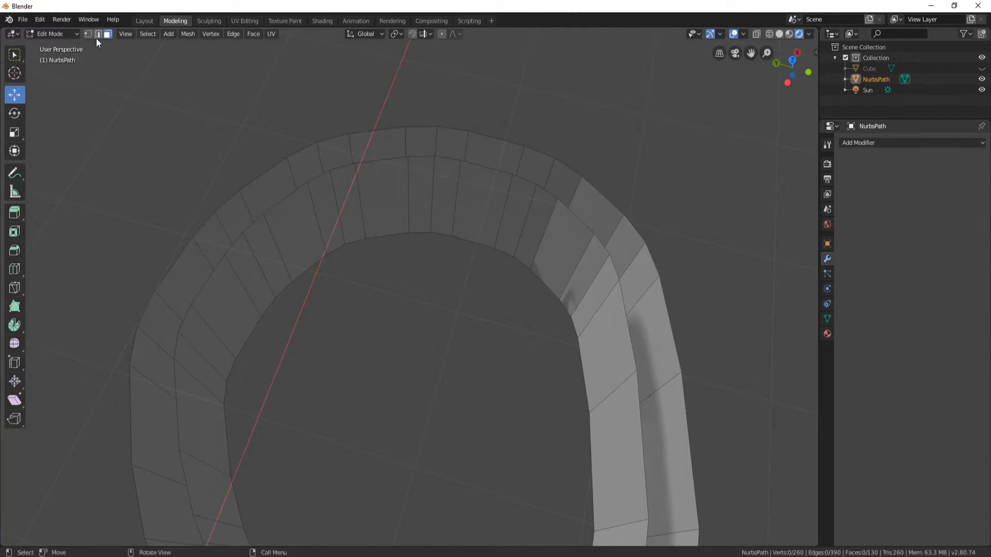
left_click(97, 34)
left_click(338, 246)
left_click(360, 240, "shift")
left_click(389, 243, "shift")
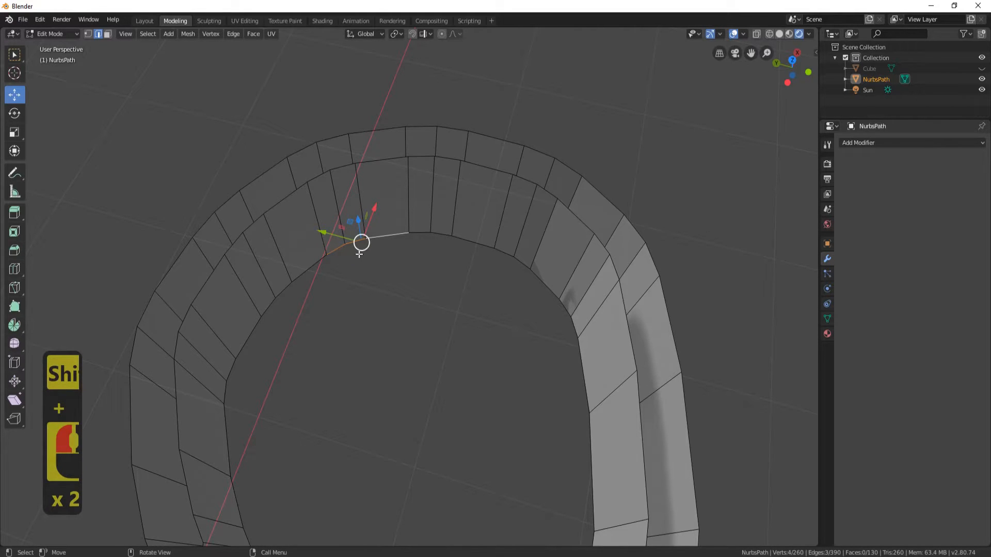
scroll(359, 253, "up", 4)
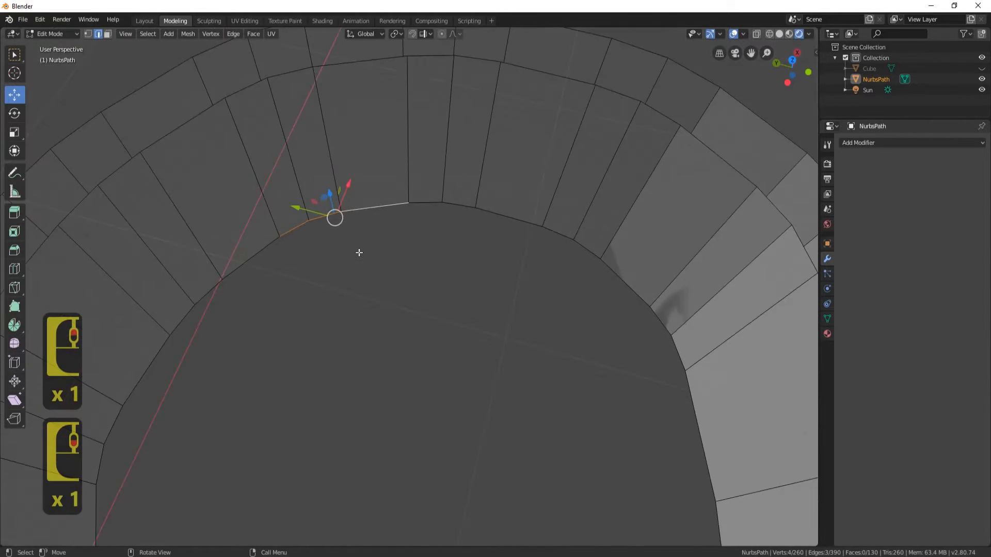
scroll(360, 252, "down", 2)
scroll(359, 253, "up", 4)
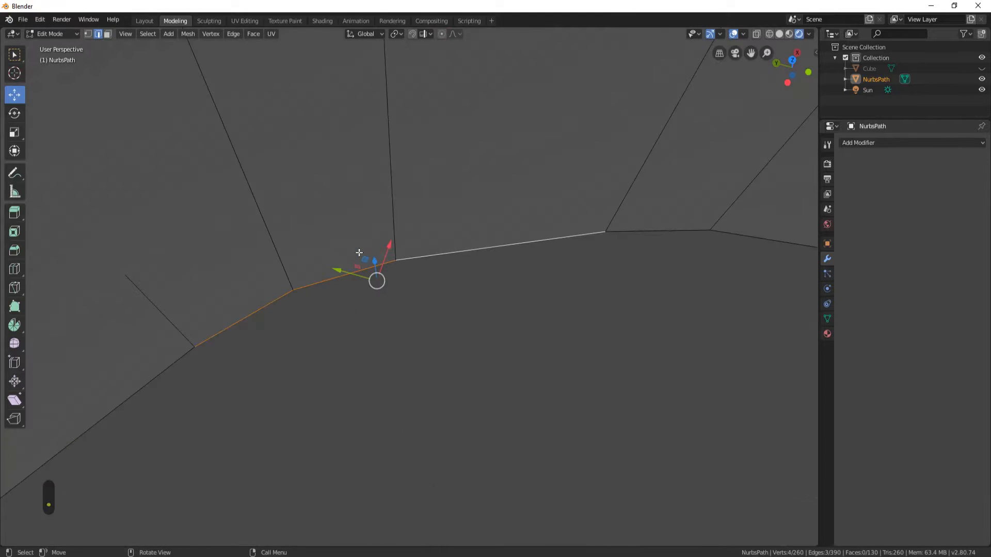
scroll(424, 265, "down", 4)
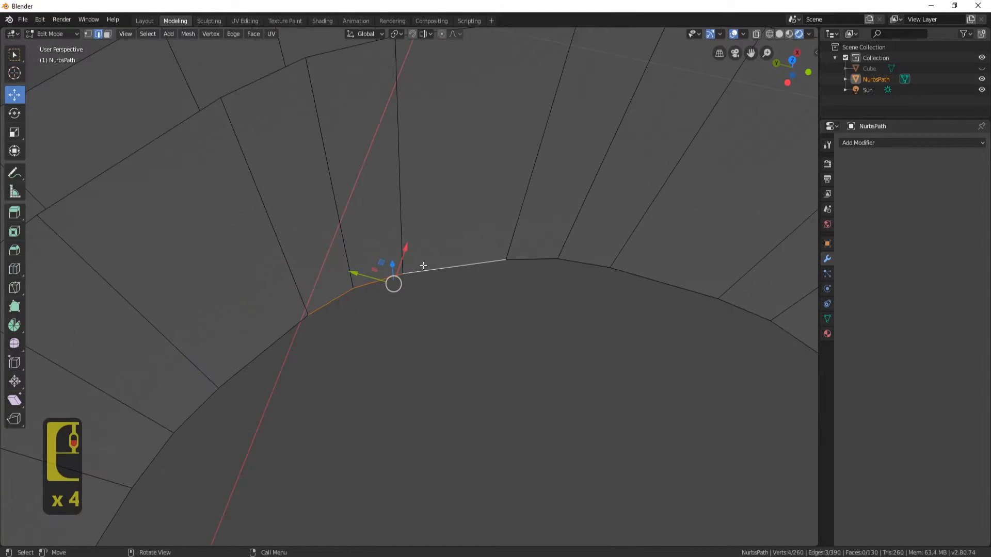
key("f")
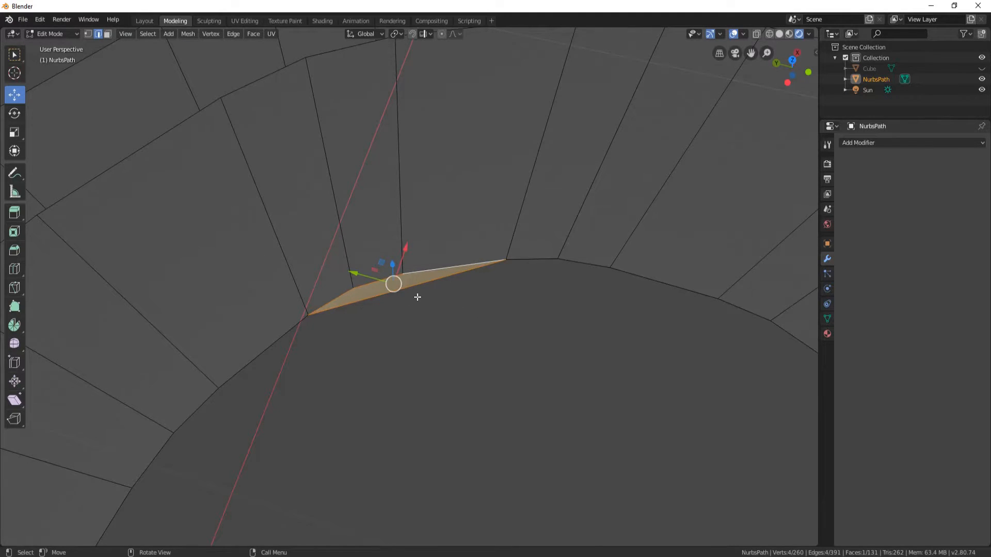
Fill the remaining floor face by face from the first face's open edge, through the narrow waist to the far end of the inner wall
left_click(436, 265)
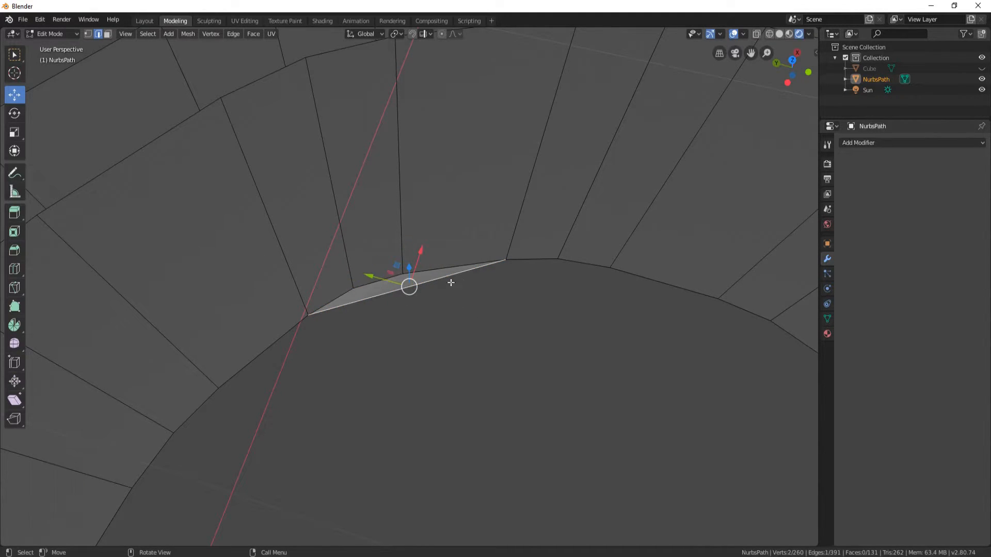
key("f")
key("f")
key("f")
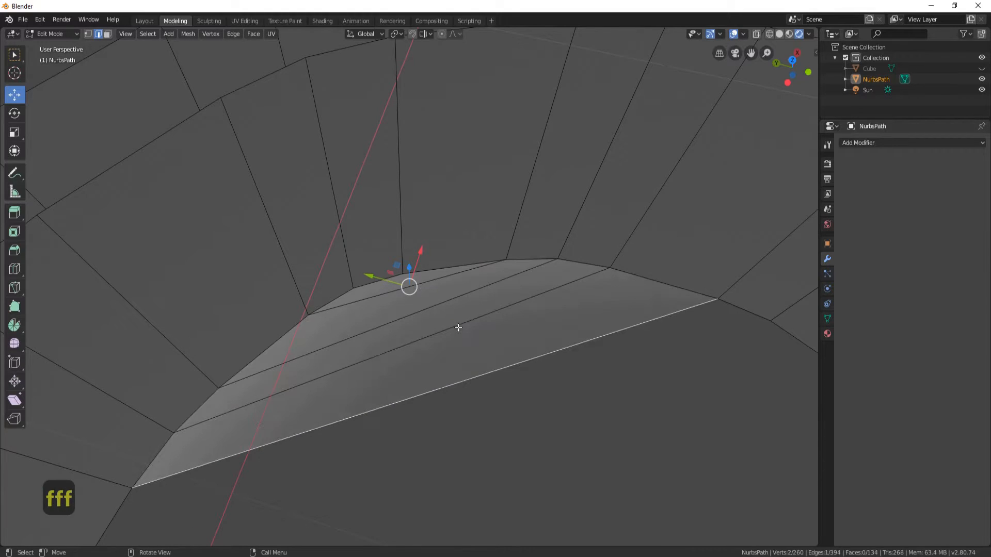
scroll(458, 328, "down", 5)
key("f")
key("f")
key("f")
key("f")
key("f")
key("f")
key("f")
scroll(492, 338, "down", 4)
scroll(417, 360, "down", 1, "shift")
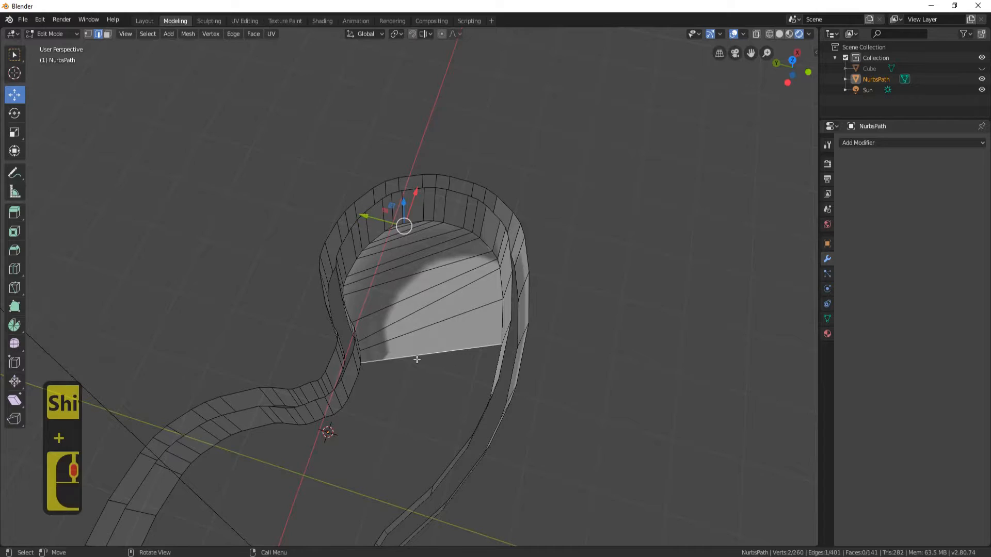
key("f")
key("f")
key("f")
key("f")
key("f")
key("f")
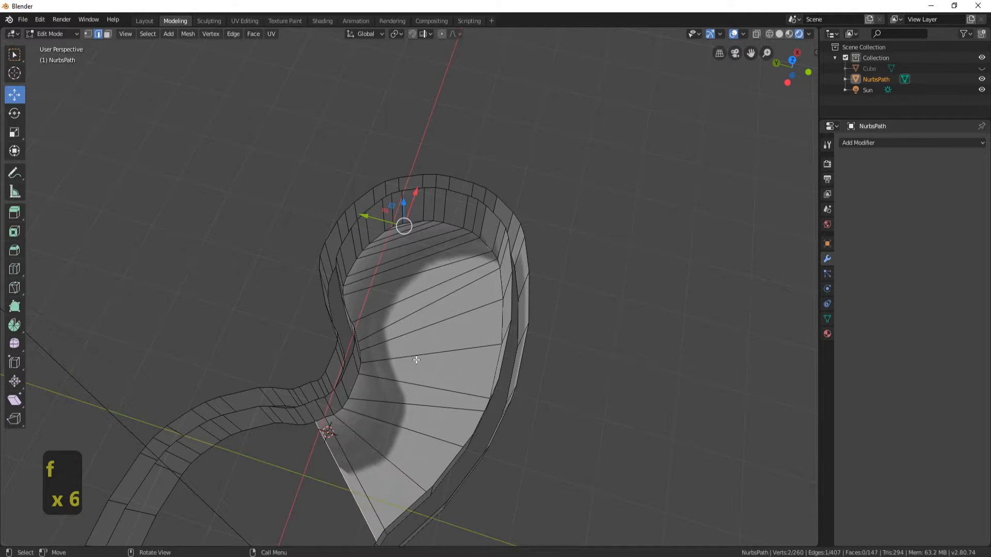
key("f")
key("f")
key("f")
key("f")
middle_click_drag(358, 323, 322, 225)
key("f")
key("f")
key("f")
key("f")
key("f")
key("f")
key("f")
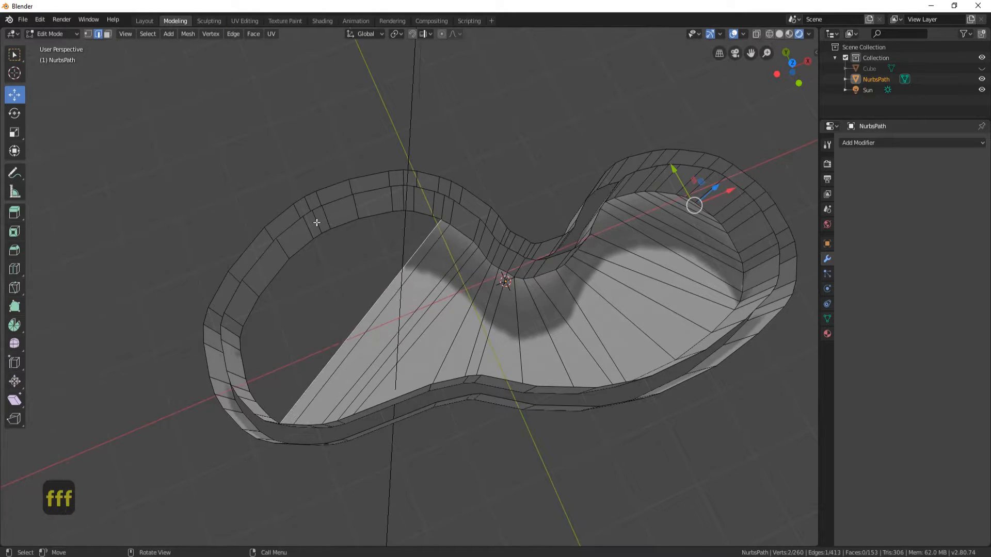
key("f")
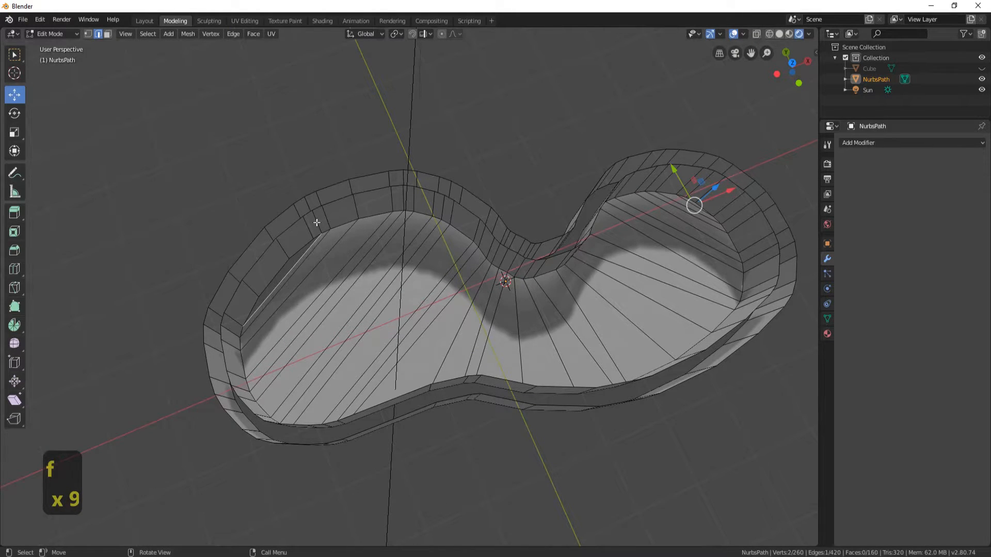
scroll(304, 282, "up", 5)
middle_click_drag(301, 279, 248, 258, "shift")
scroll(483, 274, "down", 4)
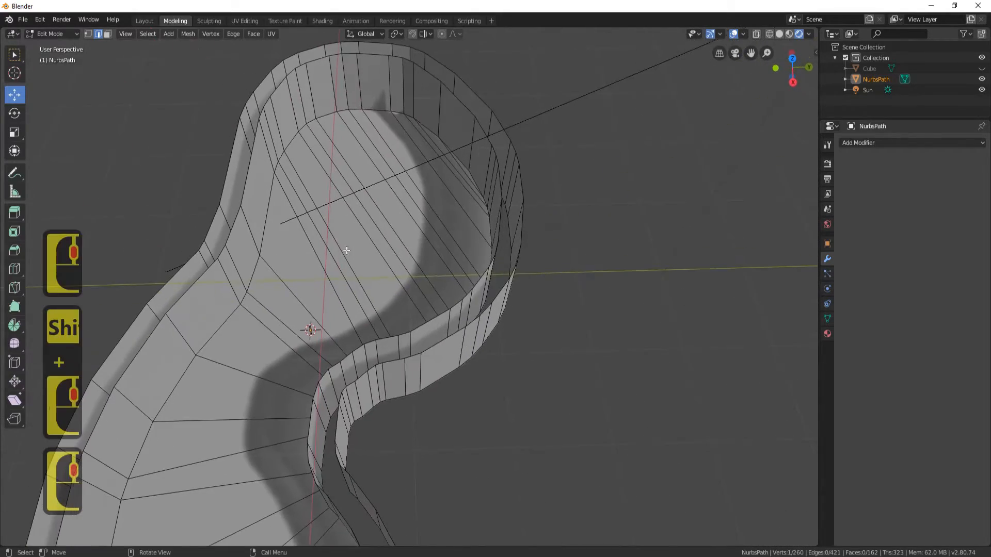
Select the complete edge loop where the floor meets the inner wall, including the missed edge, and mark it as a seam
middle_click_drag(372, 270, 420, 370)
scroll(392, 216, "up", 3)
left_click(382, 260)
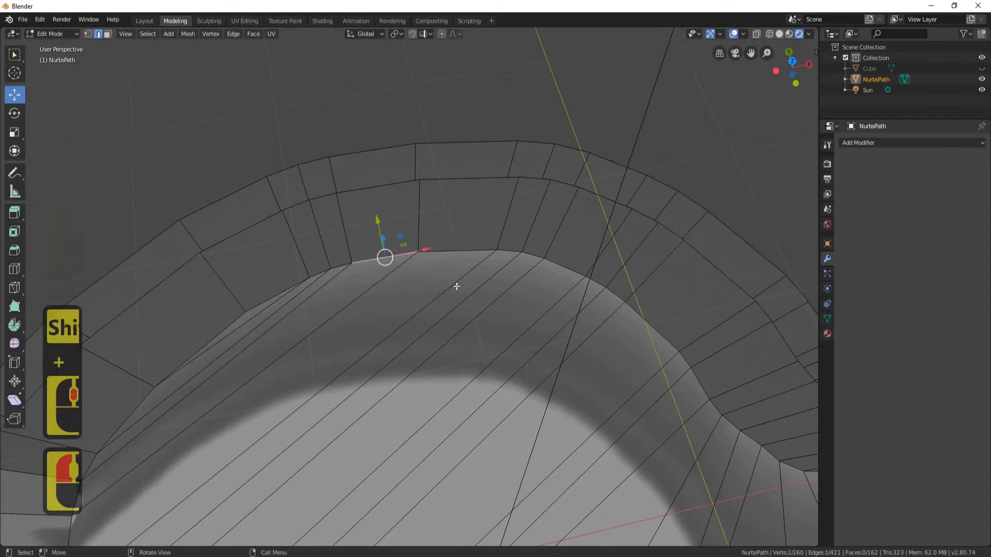
left_click(465, 246, "alt")
scroll(332, 310, "down", 3)
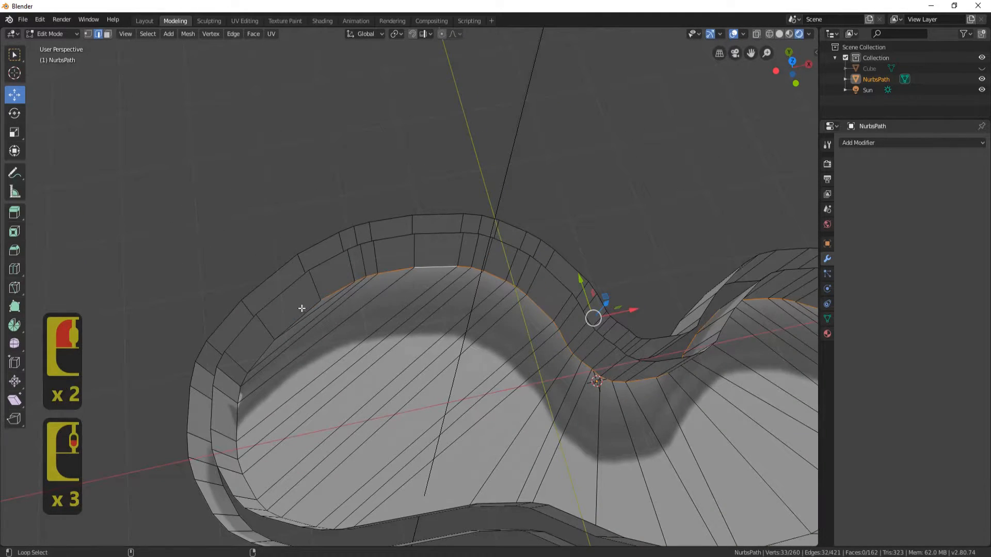
middle_click_drag(302, 308, 275, 206)
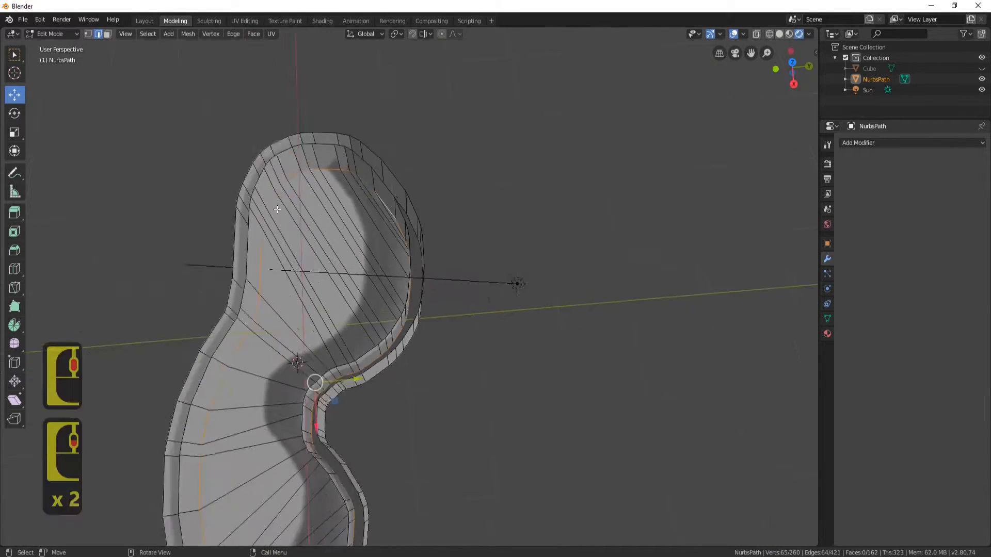
scroll(275, 205, "down", 2)
middle_click_drag(196, 249, 393, 163)
middle_click_drag(272, 175, 292, 246, "shift")
scroll(353, 272, "up", 3)
middle_click_drag(354, 272, 361, 239)
scroll(360, 238, "up", 4)
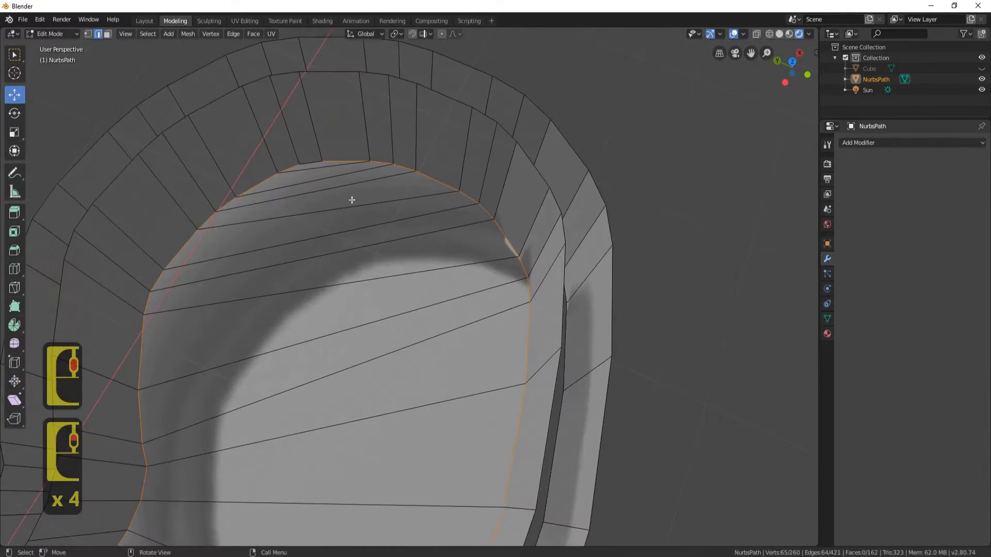
left_click(315, 160, "shift")
scroll(376, 248, "down", 7)
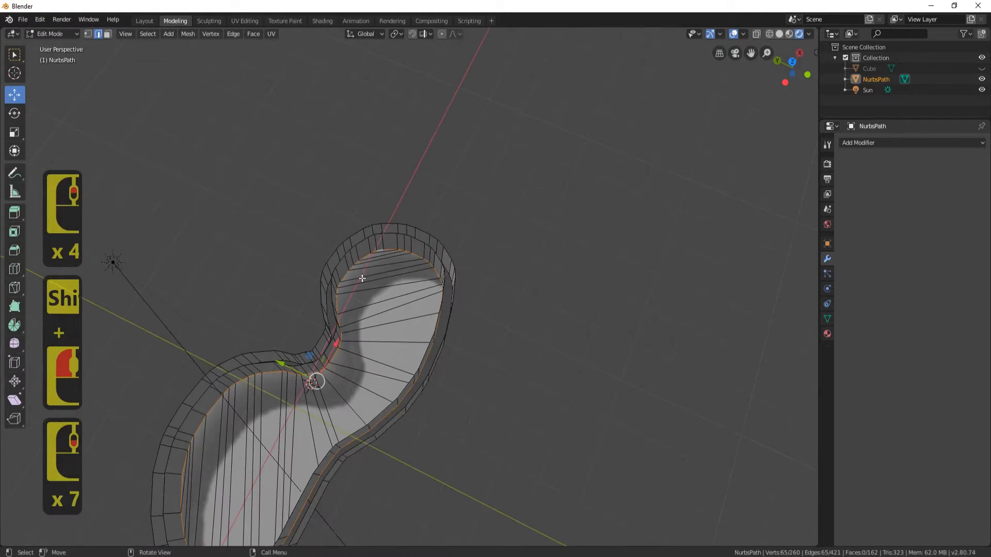
key("ctrl+e")
left_click(333, 279)
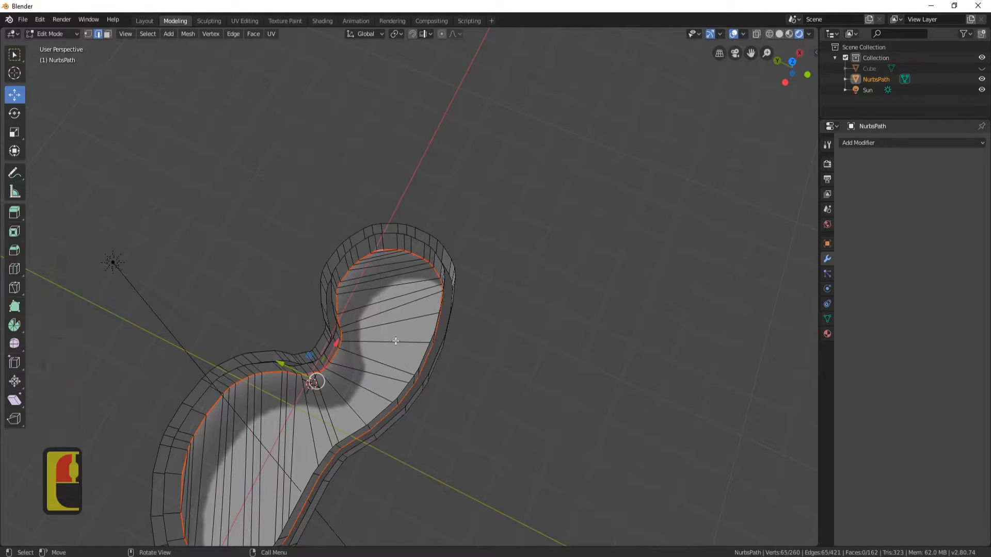
Return to Object Mode and shade the wall and floor object smooth
middle_click_drag(333, 289, 325, 418)
scroll(454, 307, "up", 4)
middle_click_drag(434, 295, 446, 264)
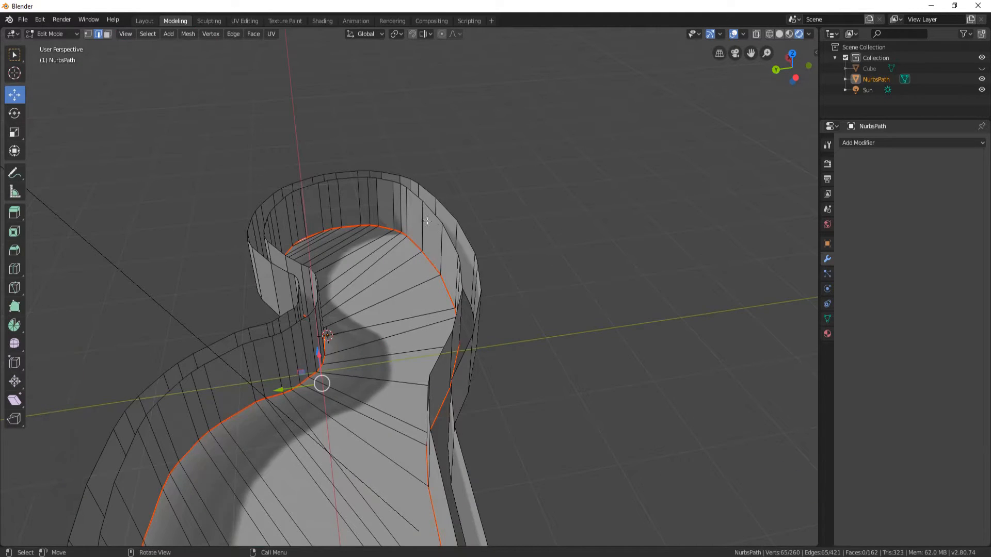
key("Tab")
right_click(498, 159)
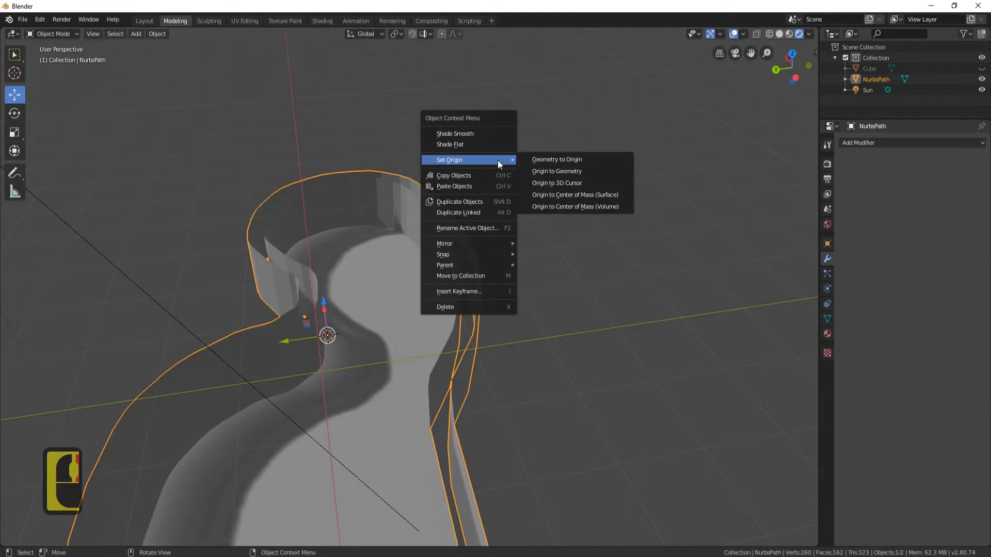
left_click(479, 135)
middle_click_drag(460, 226, 380, 203)
middle_click_drag(619, 153, 457, 143)
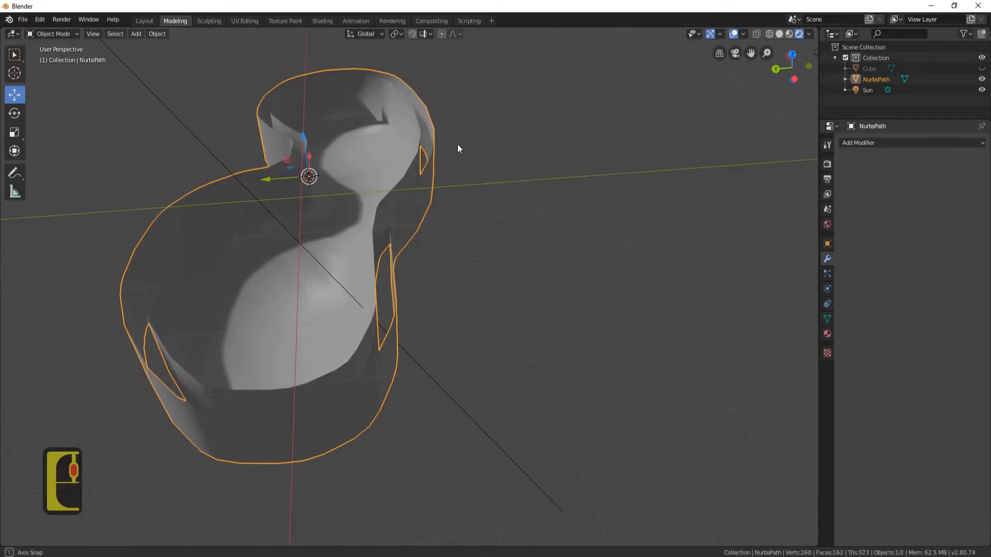
Enable Auto Smooth in the normals settings of the wall mesh
left_click(828, 319)
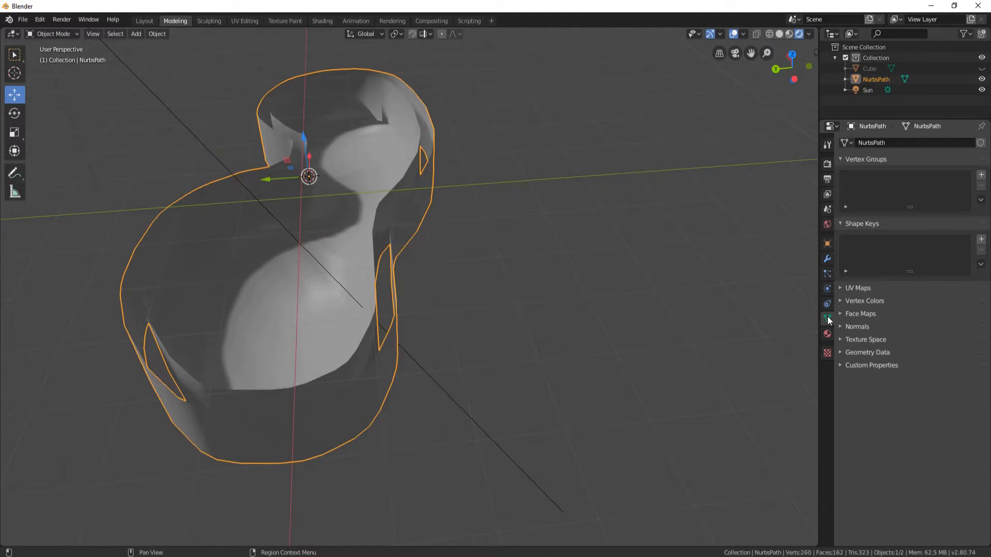
left_click(846, 328)
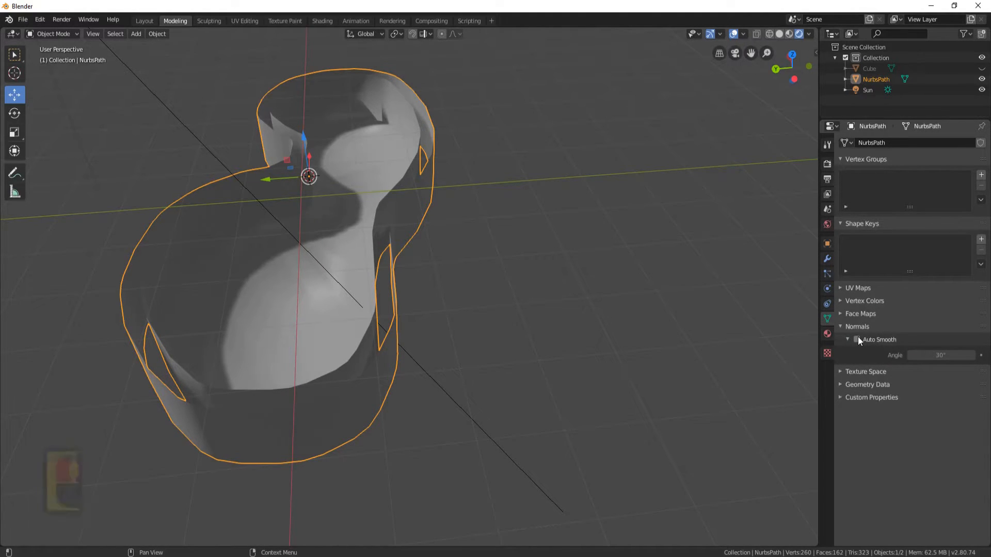
left_click(857, 338)
mouse_move(504, 184)
middle_mouse_down()
mouse_move(347, 160)
mouse_move(636, 256)
middle_mouse_up()
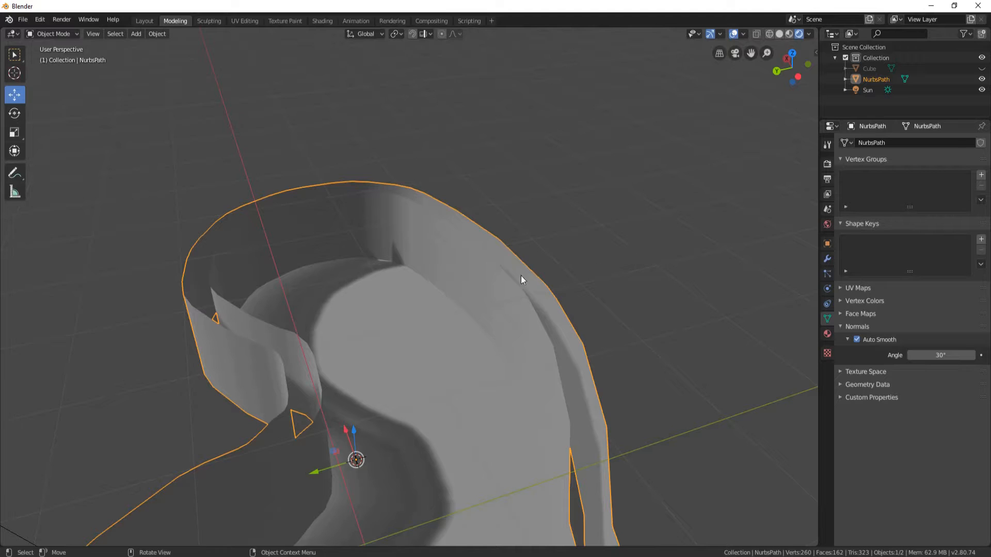
scroll(576, 274, "down", 3)
In Edit Mode, mark one vertical edge of the inner wall and the vertical outer-wall edge behind it as seams
middle_click_drag(576, 274, 481, 285)
middle_click_drag(289, 327, 464, 354, "shift")
scroll(465, 354, "up", 5)
key("Tab")
middle_click_drag(457, 278, 379, 308)
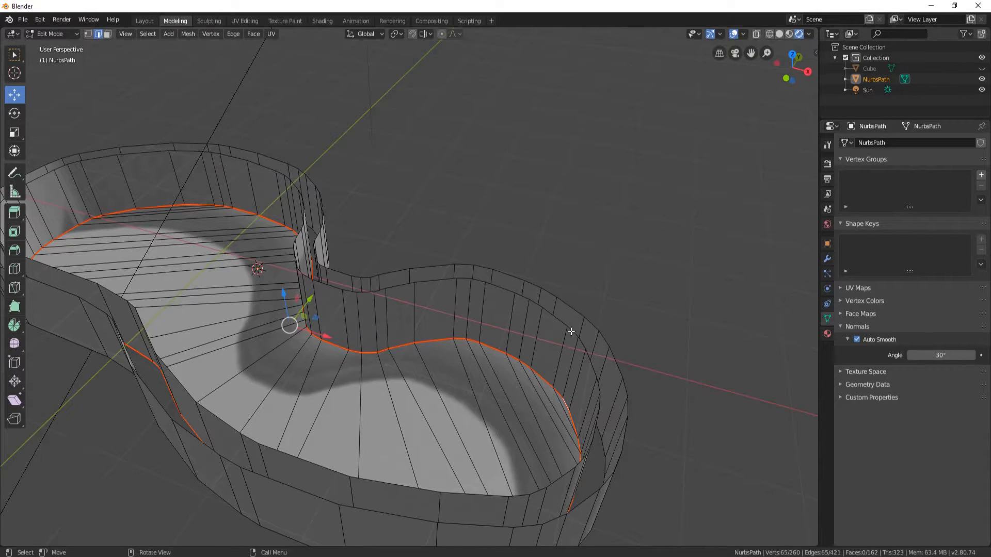
left_click(375, 312)
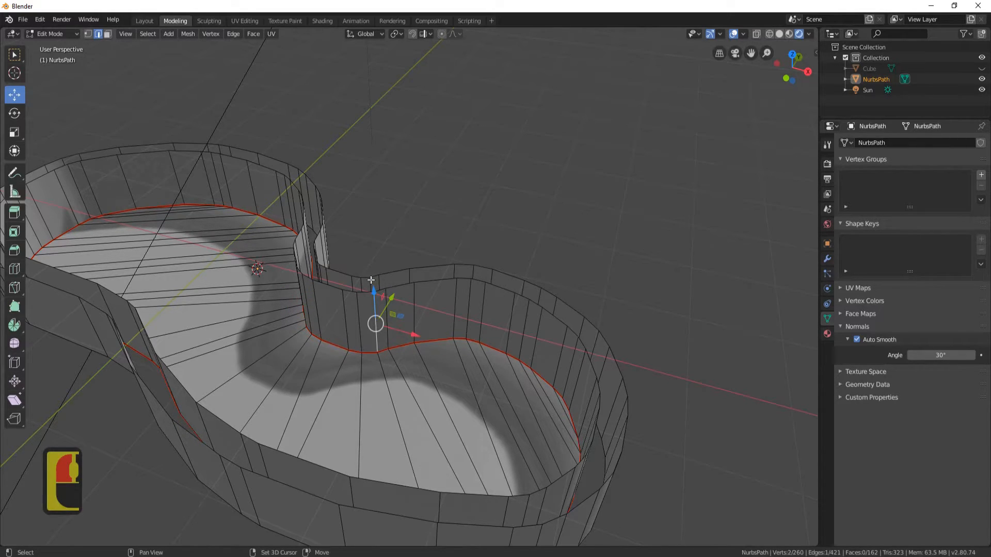
left_click(370, 282, "shift")
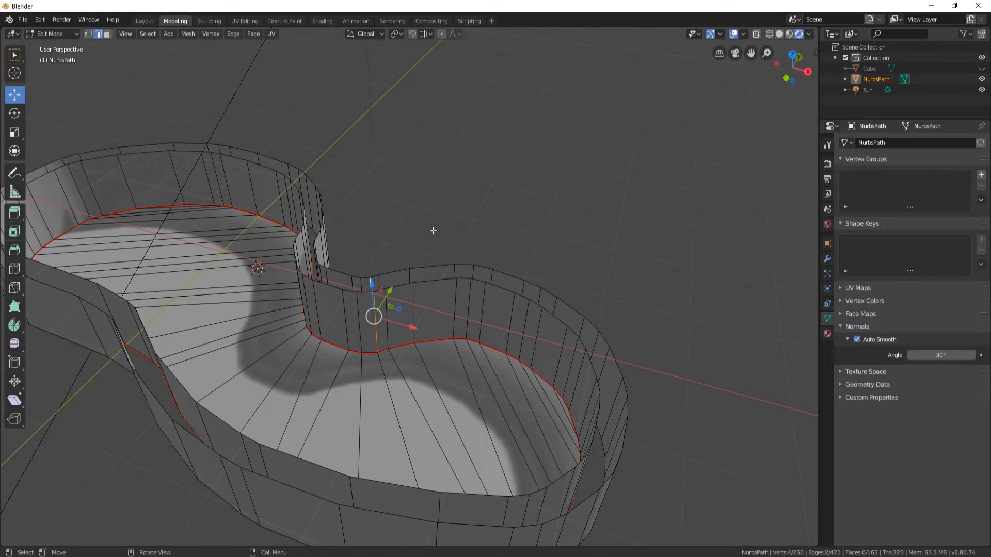
key("ctrl+e")
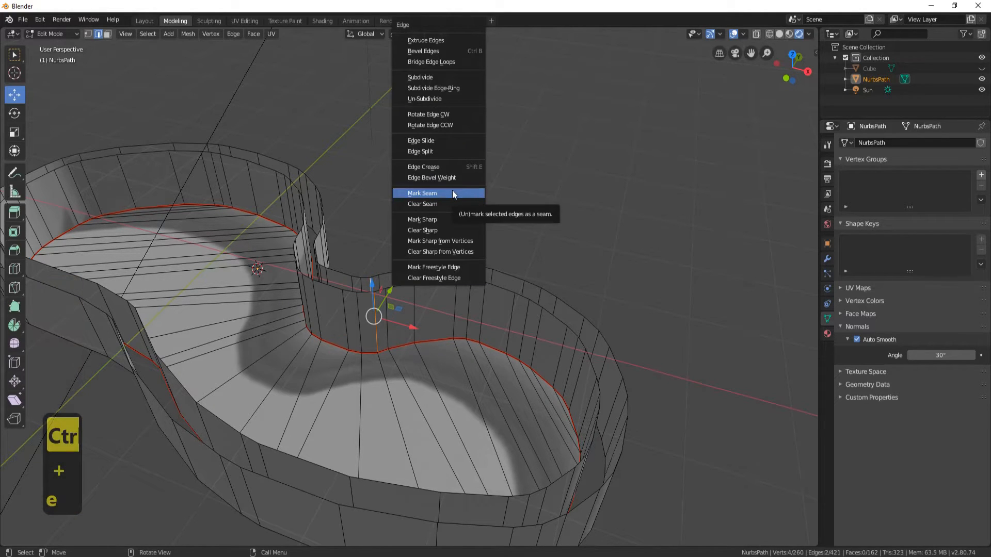
left_click(453, 192)
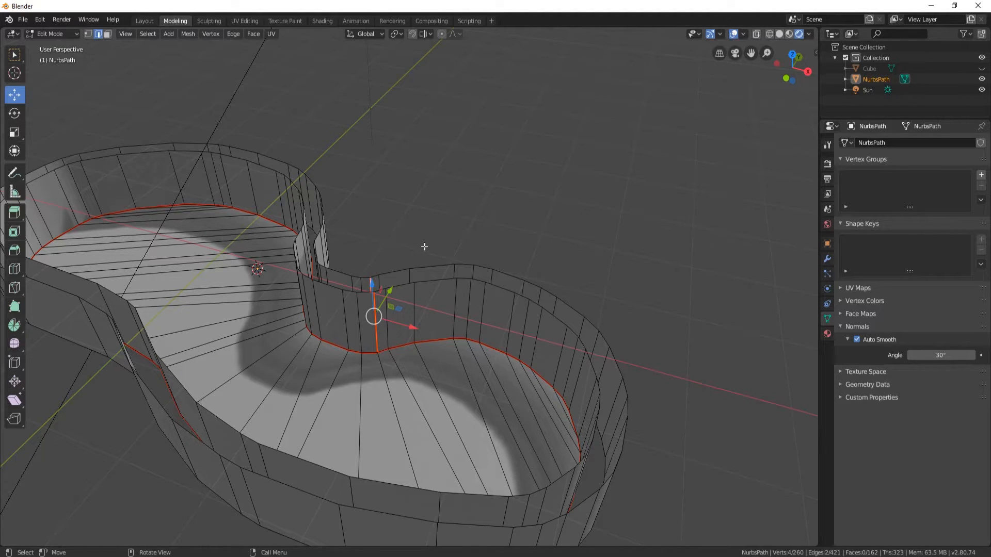
Apply the wall object's rotation and scale, and unwrap its entire mesh
key("Tab")
key("ctrl+a")
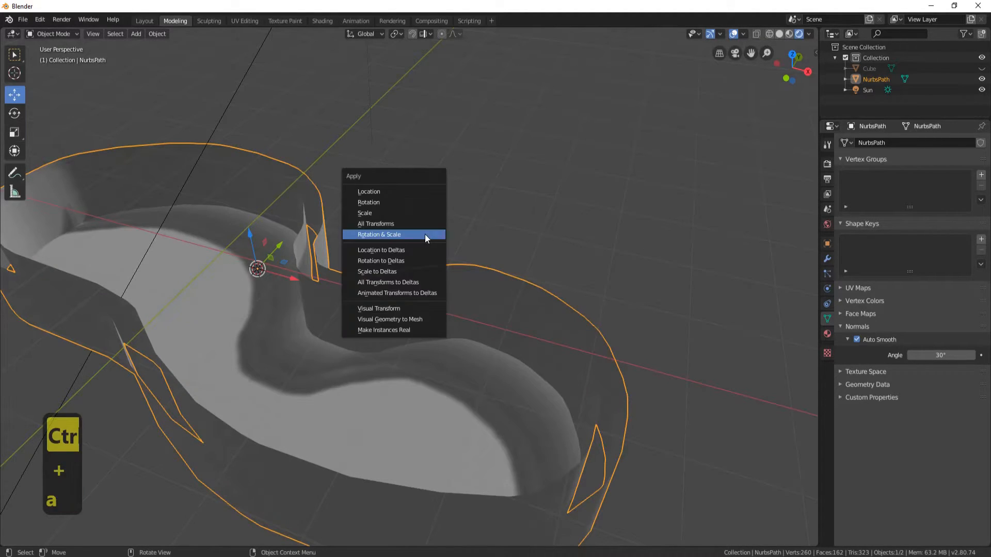
left_click(381, 233)
key("Tab")
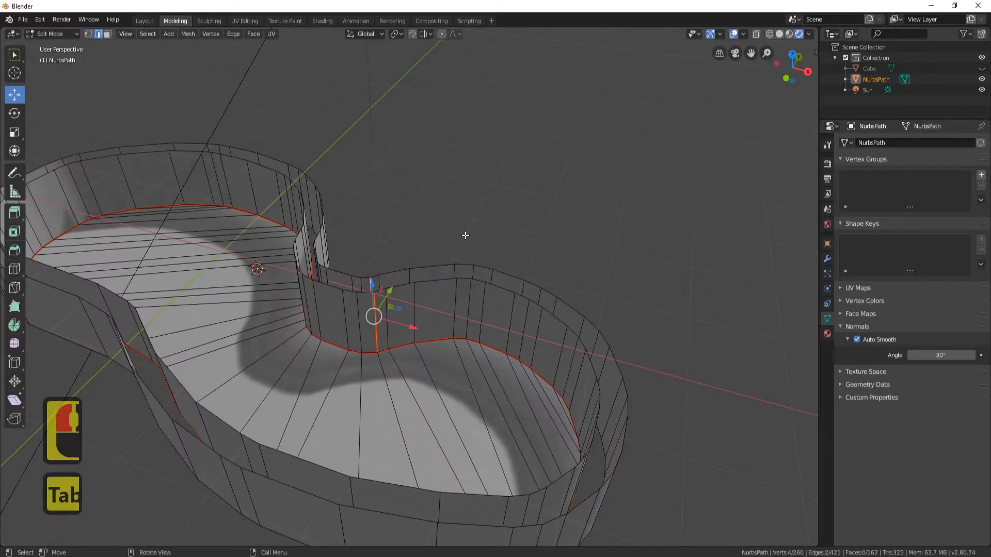
key("a")
key("u")
left_click(453, 210)
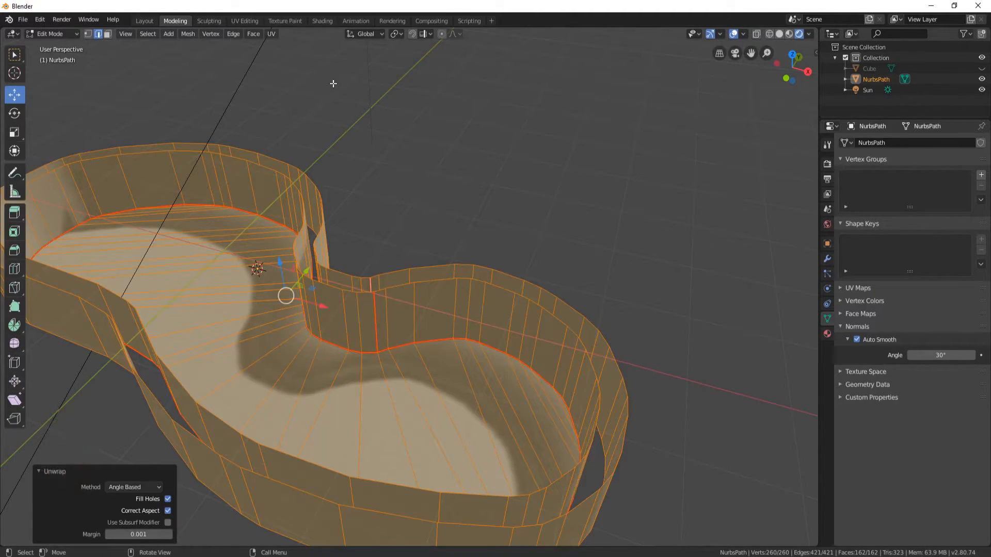
Switch to the UV Editing workspace and average the scale of the floor and wall UV islands
left_click(252, 22)
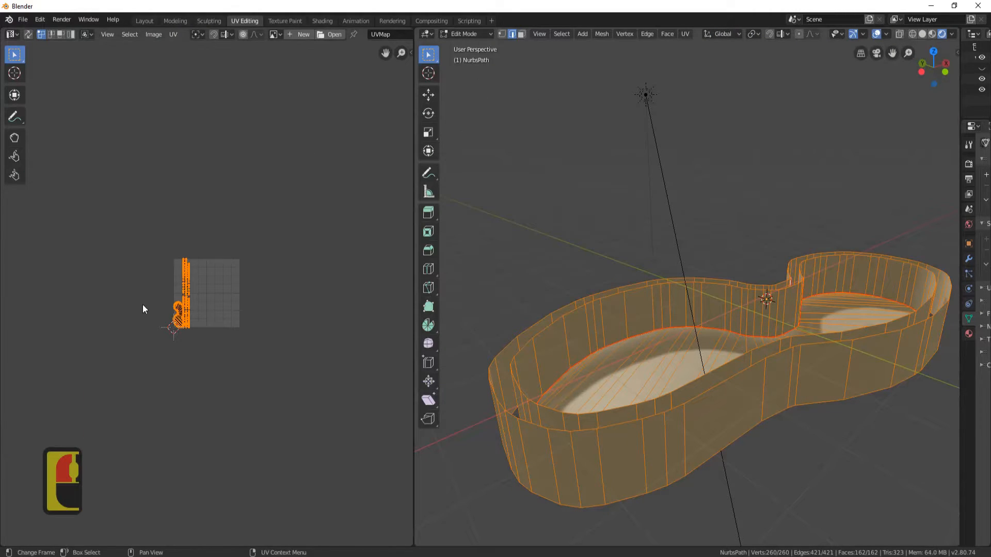
scroll(142, 305, "up", 7)
middle_click_drag(142, 304, 237, 270)
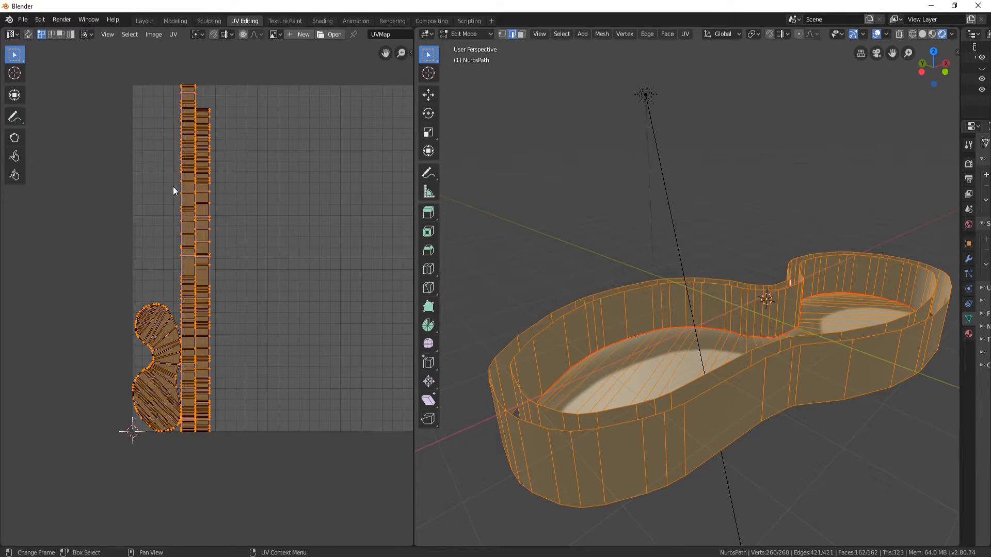
left_click(175, 34)
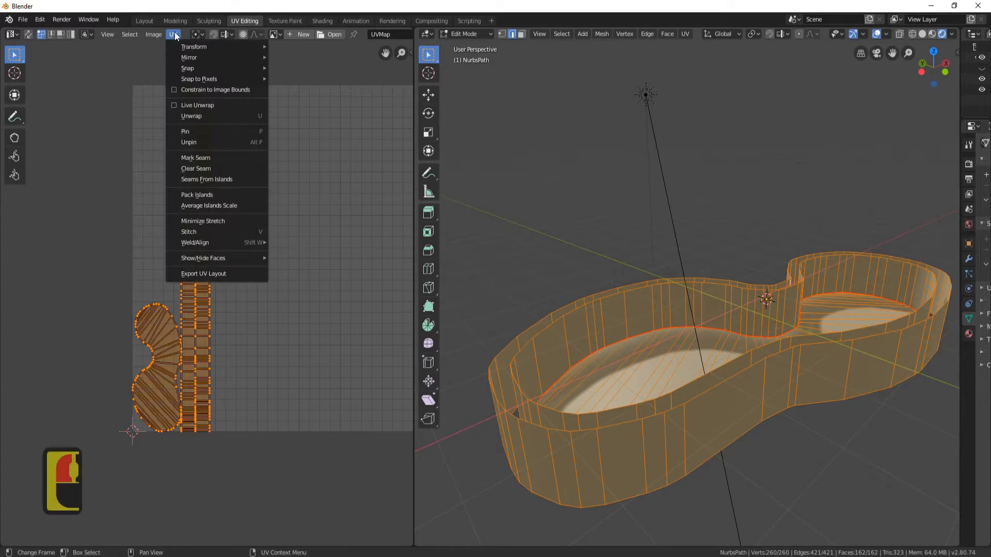
left_click(218, 206)
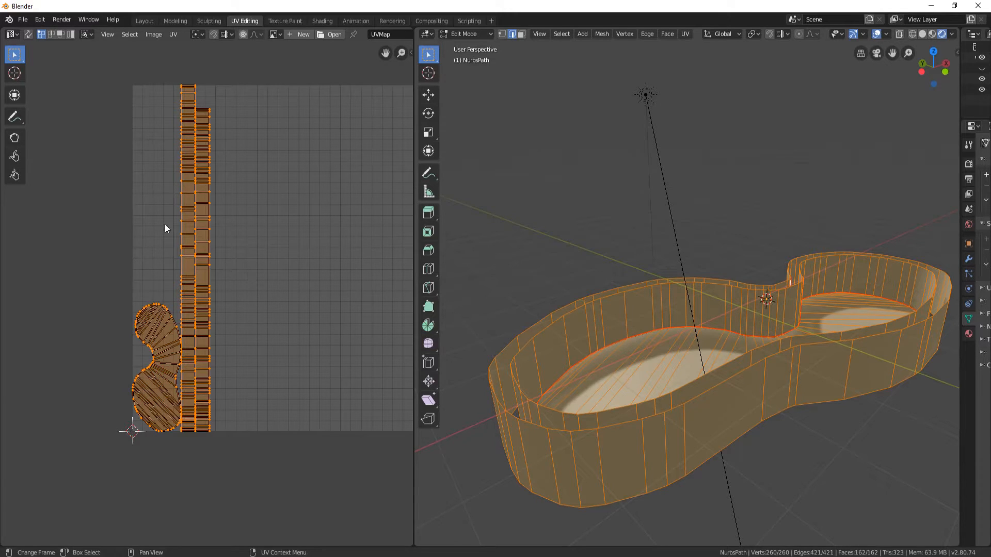
key("a")
key("a")
key("a")
key("a")
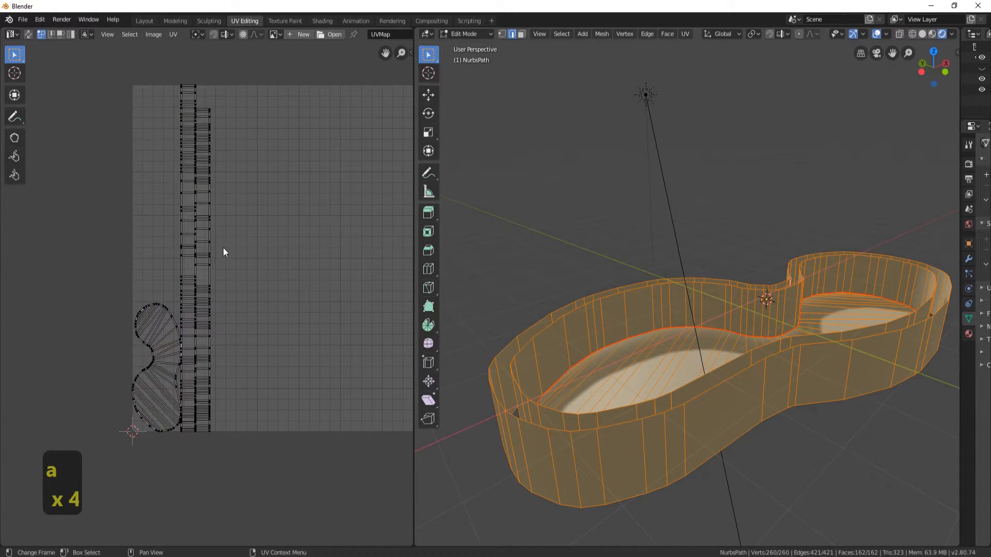
key("a")
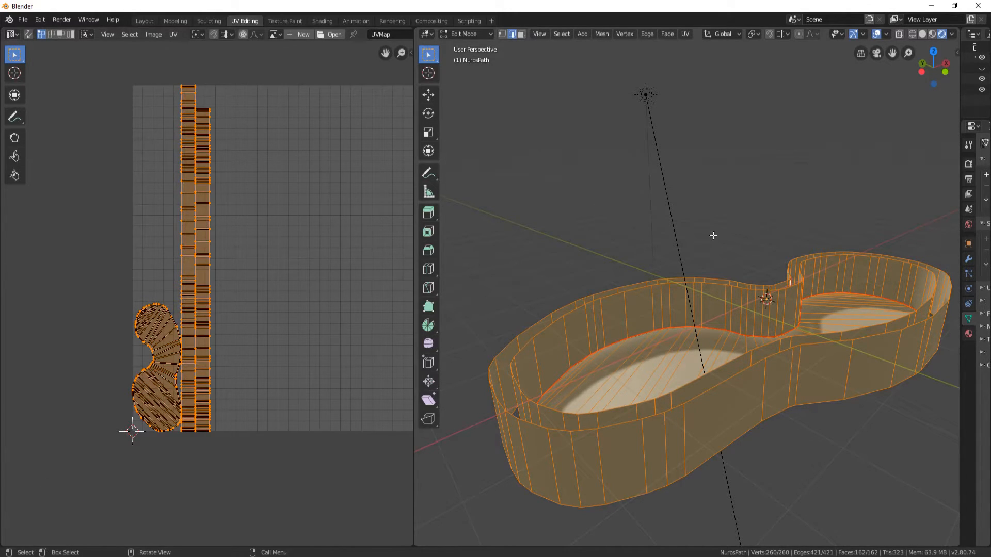
Switch to the Shading workspace, create a new material on the wall and floor mesh, and name it Bottom tile
scroll(710, 234, "down", 3)
middle_click_drag(785, 210, 758, 237)
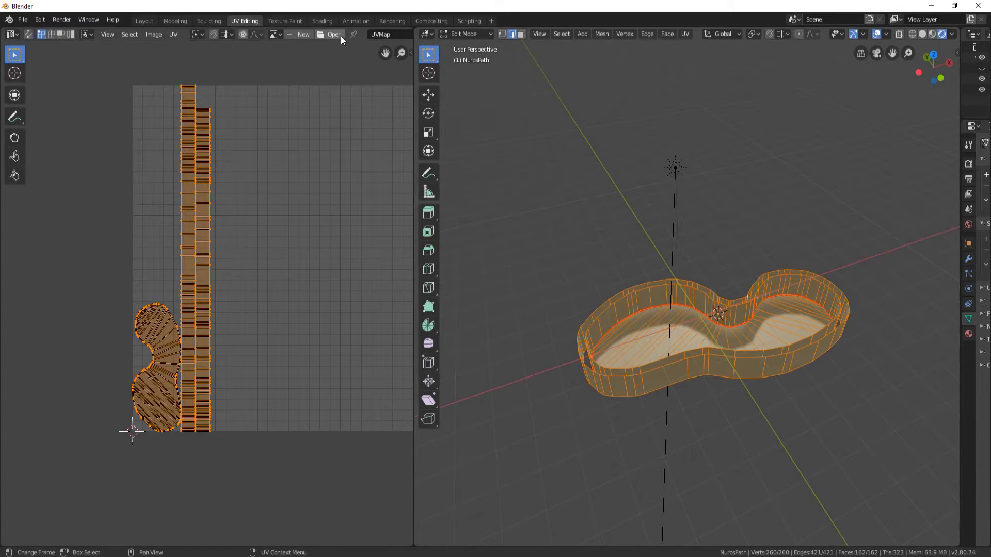
left_click(322, 21)
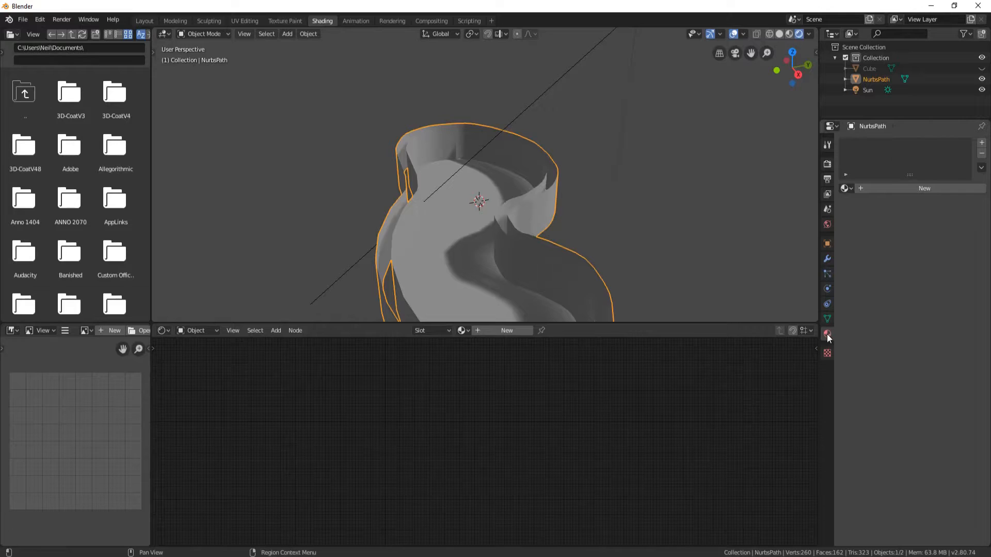
left_click(918, 189)
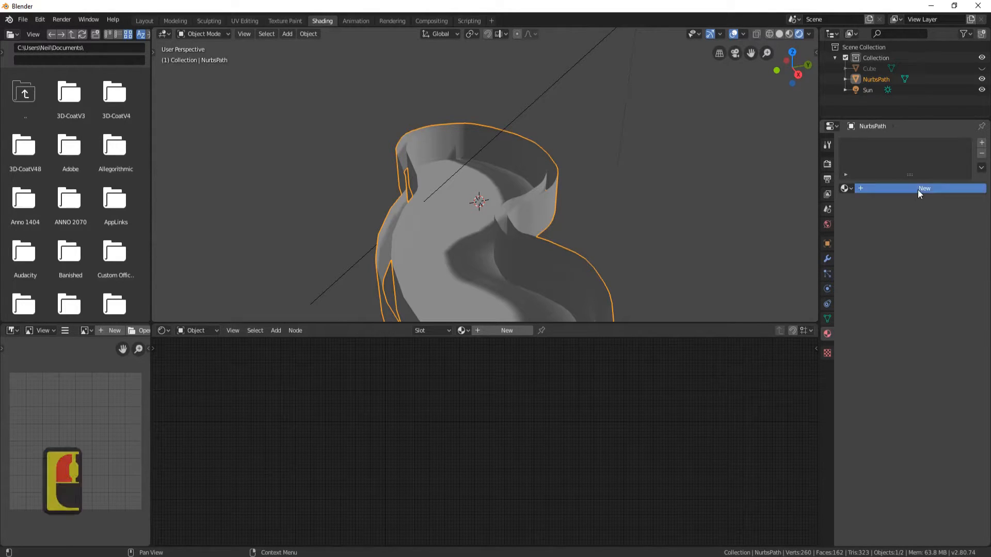
double_click(881, 143)
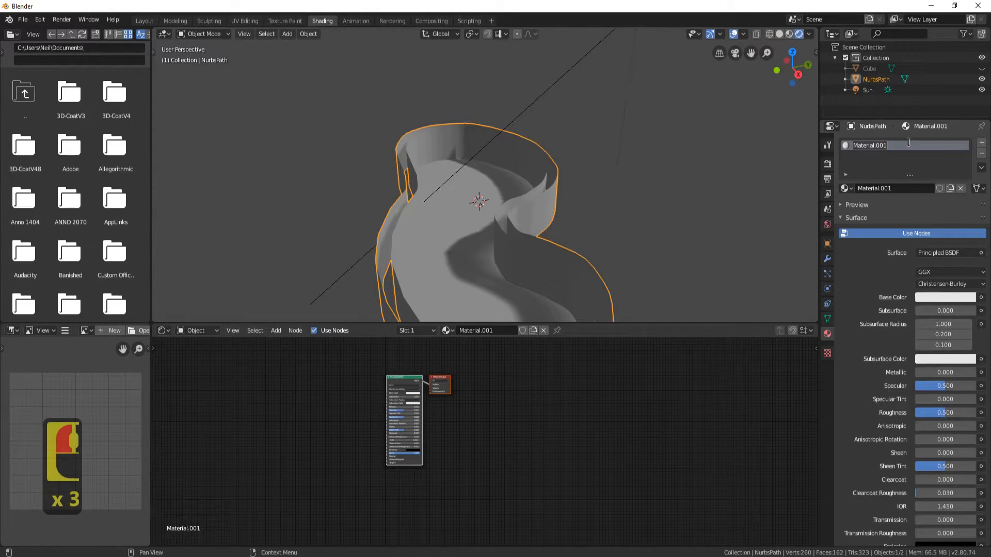
type("Bolt")
key("BackSpace")
key("BackSpace")
type("ttom tile")
key("Return")
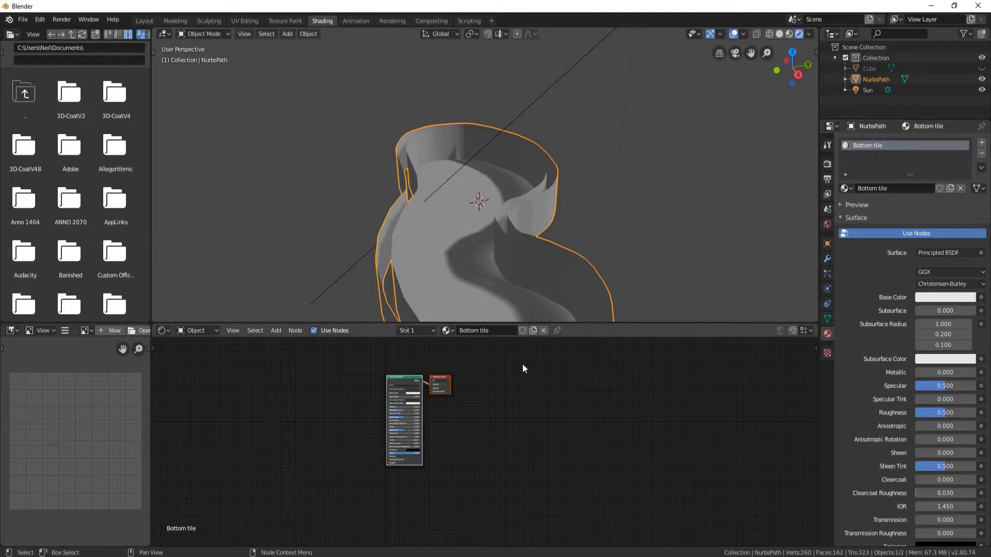
Run Principled Texture Setup on the shader node with the swimming pool tiles 2 COLOR, DISP, NRM, OCC and SPEC images from the Bottom Tile folder
left_click_drag(397, 378, 361, 383)
key("ctrl+shift+t")
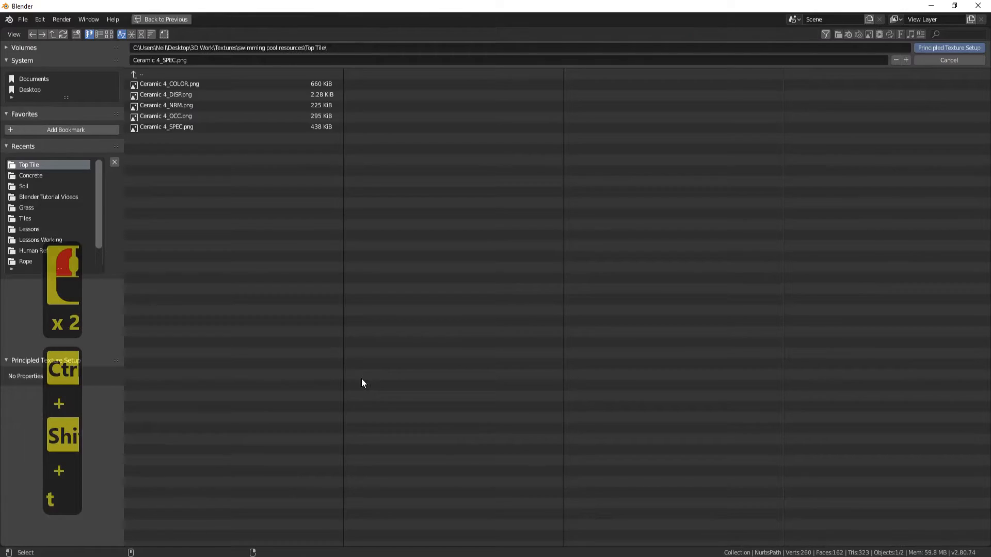
left_click(131, 75)
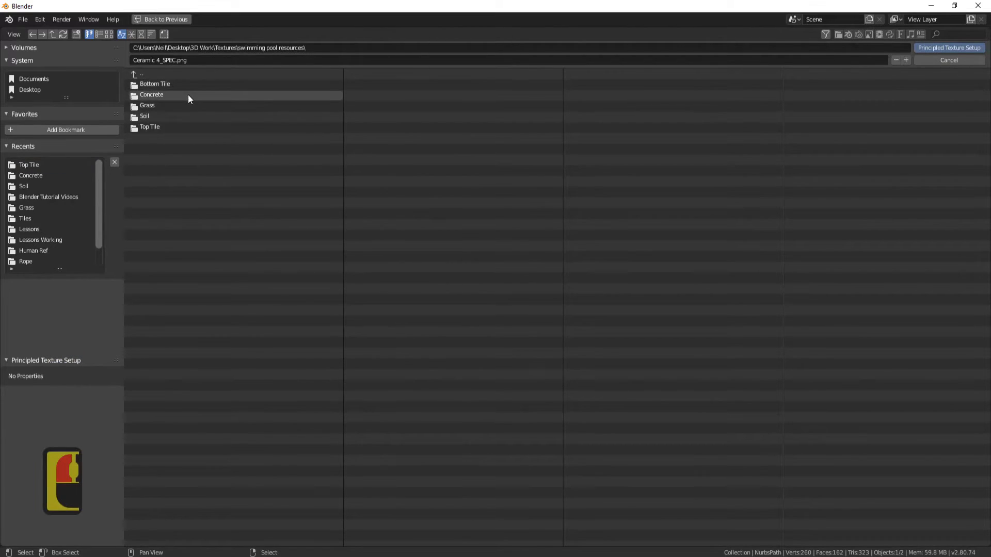
left_click(160, 83)
left_click(186, 83)
left_click(194, 95, "shift")
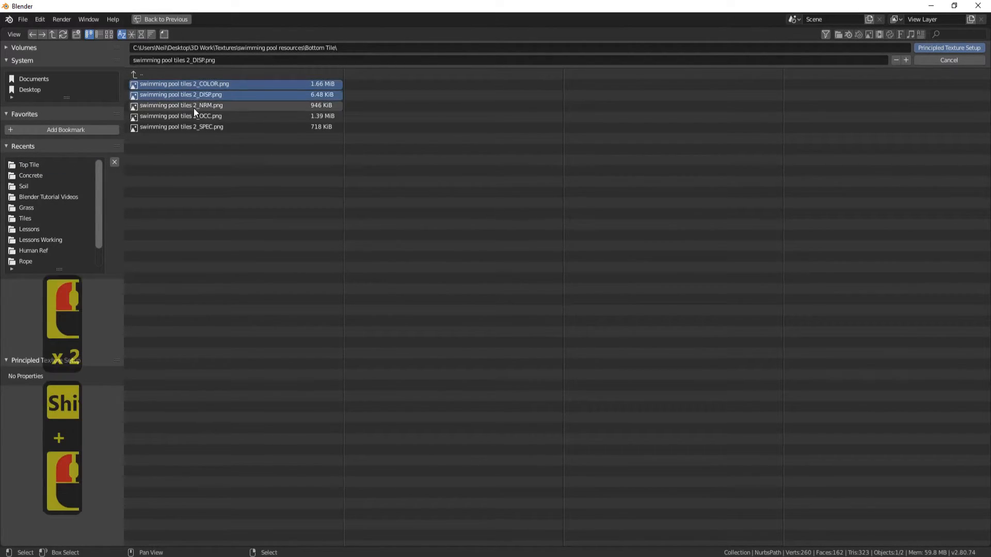
left_click(194, 106, "shift")
left_click(195, 116, "shift")
left_click(198, 126, "shift")
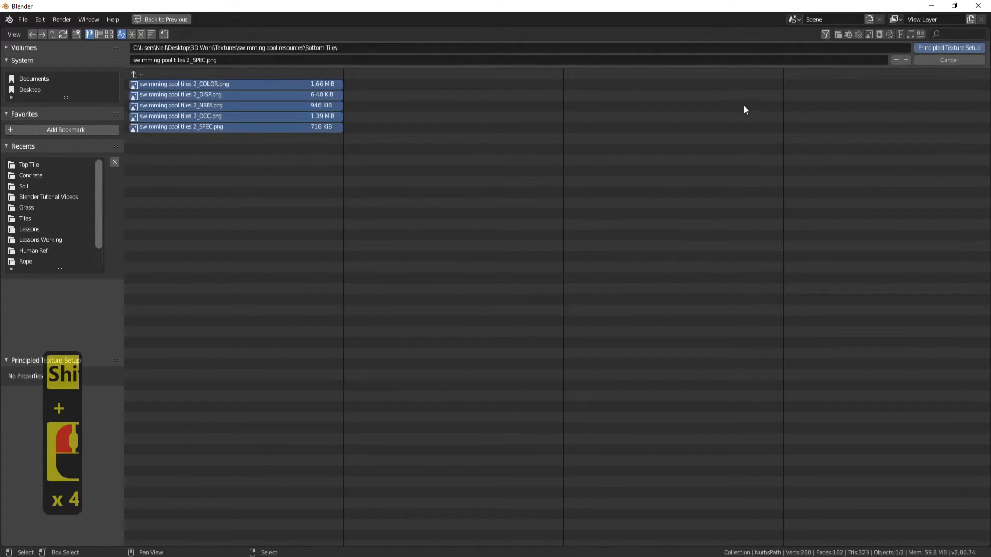
left_click(943, 47)
middle_click_drag(476, 230, 444, 209)
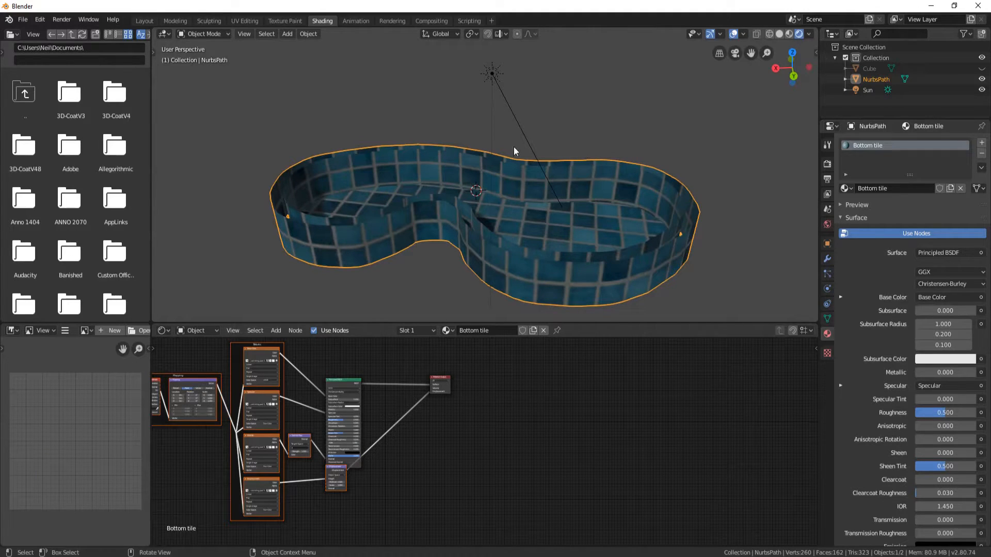
In the UV Editing workspace, scale all wall and floor UVs up about 3.2 times to make the tiles smaller
left_click(246, 21)
scroll(299, 290, "down", 8)
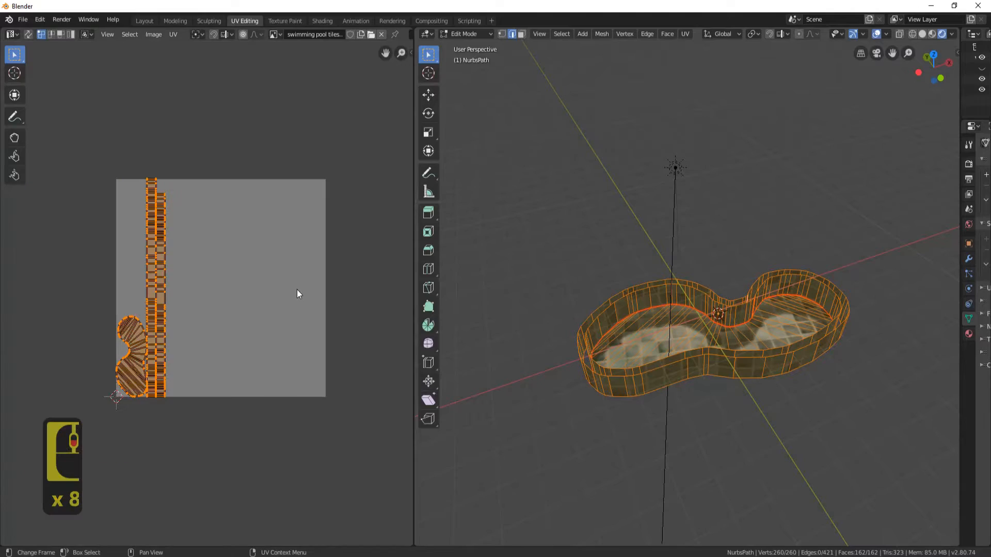
scroll(664, 343, "up", 3)
key("a")
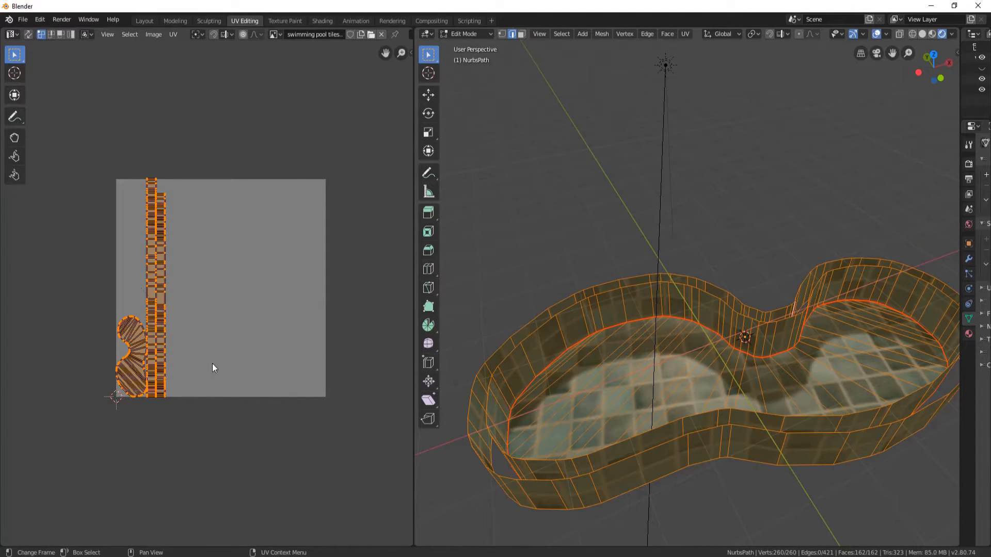
key("s")
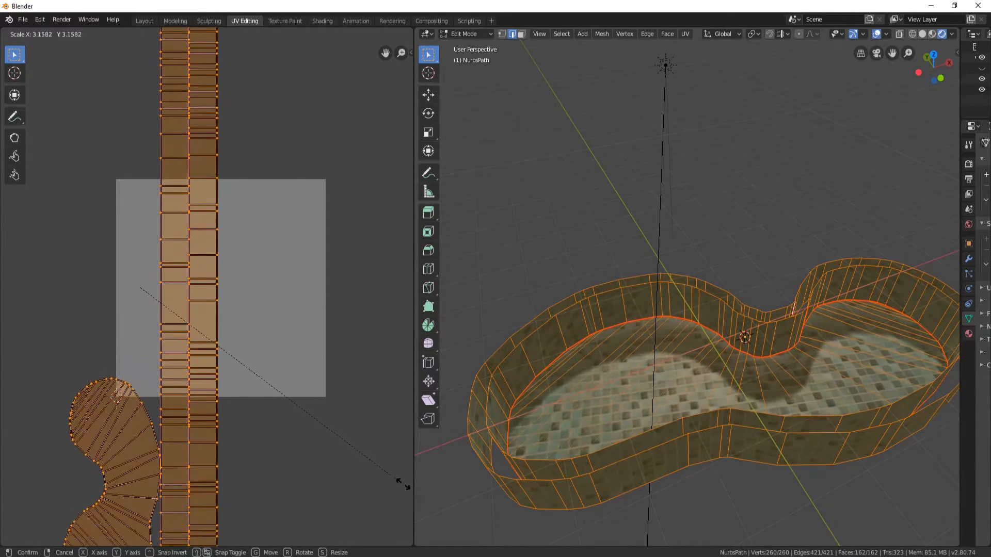
left_click(411, 488)
Return to Object Mode and unhide the slab loop on top of the tiled wall
middle_click_drag(710, 287, 670, 272)
key("Tab")
key("alt+h")
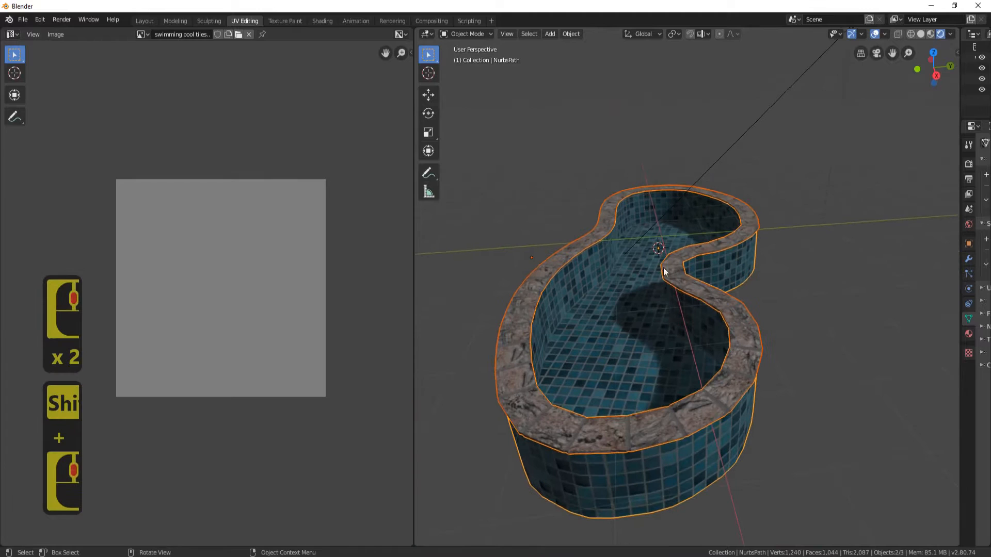
middle_click_drag(582, 281, 620, 265)
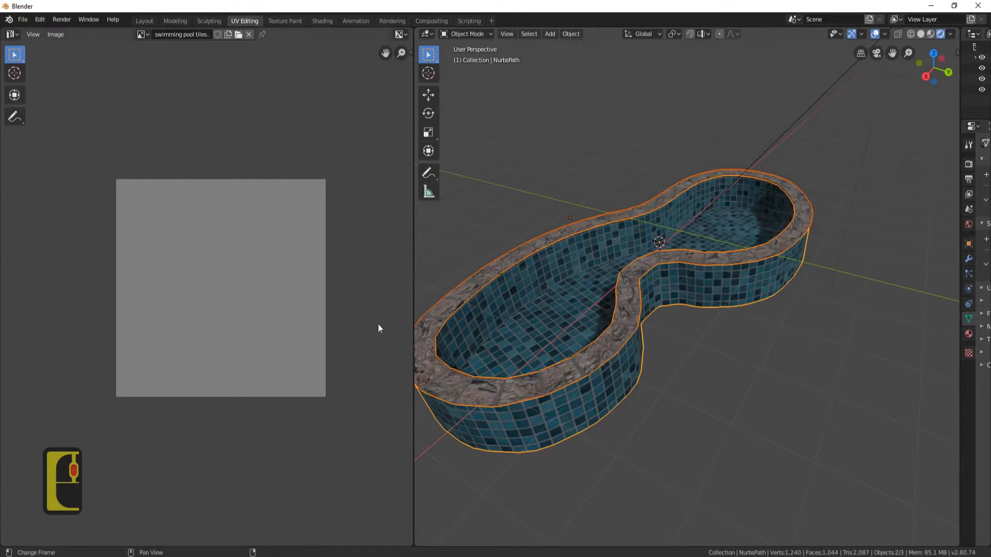
Edit the slab loop and pool mesh together and scale all their UVs up about 1.44 times
key("Tab")
scroll(257, 363, "down", 6)
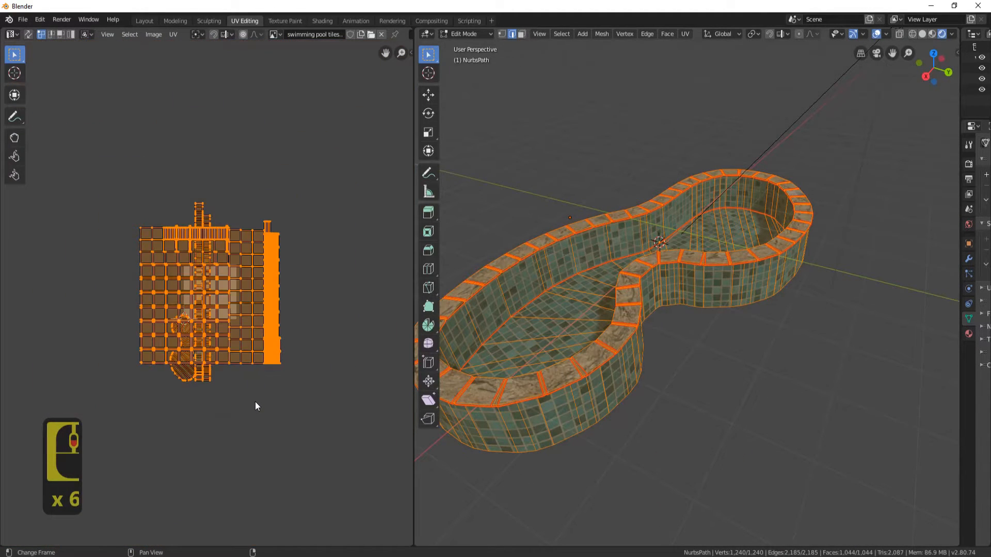
key("s")
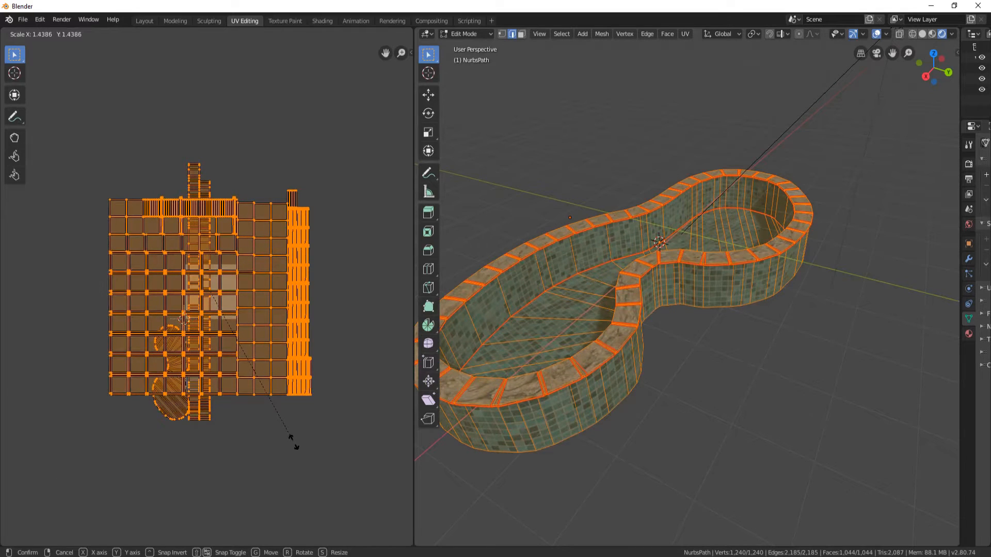
left_click(293, 441)
key("Tab")
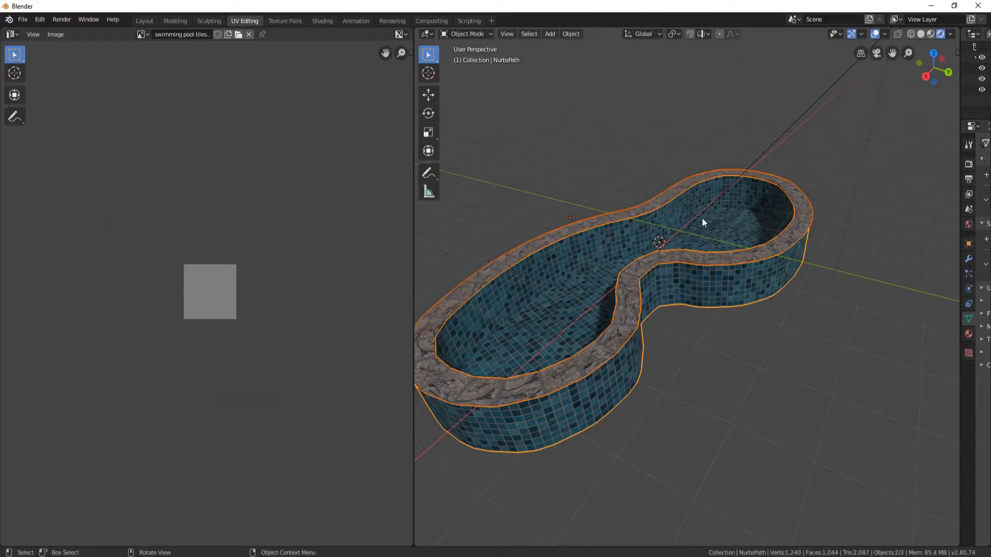
middle_click_drag(702, 219, 732, 231)
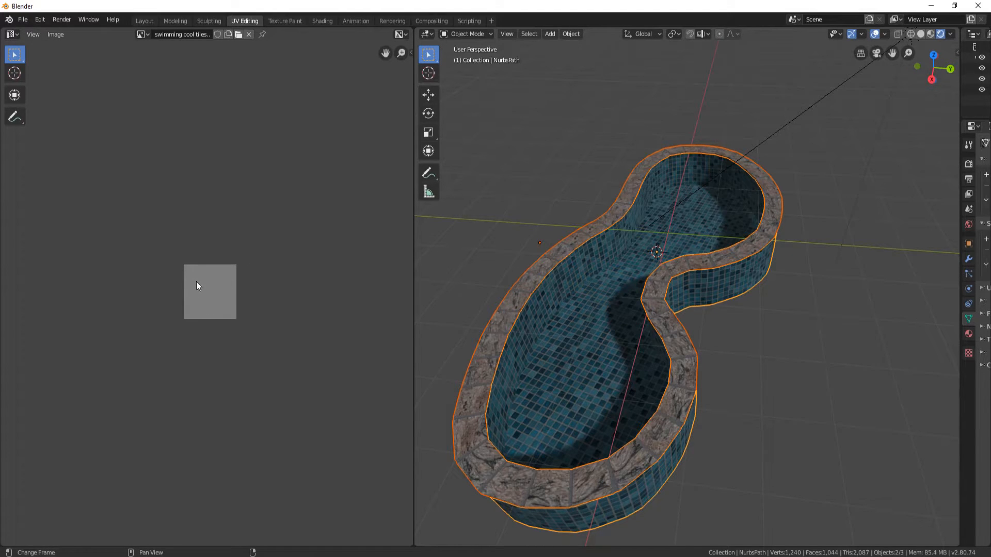
Average the island scale across the combined UVs of the slab loop and pool mesh, and inspect the tiling in Object Mode
key("Tab")
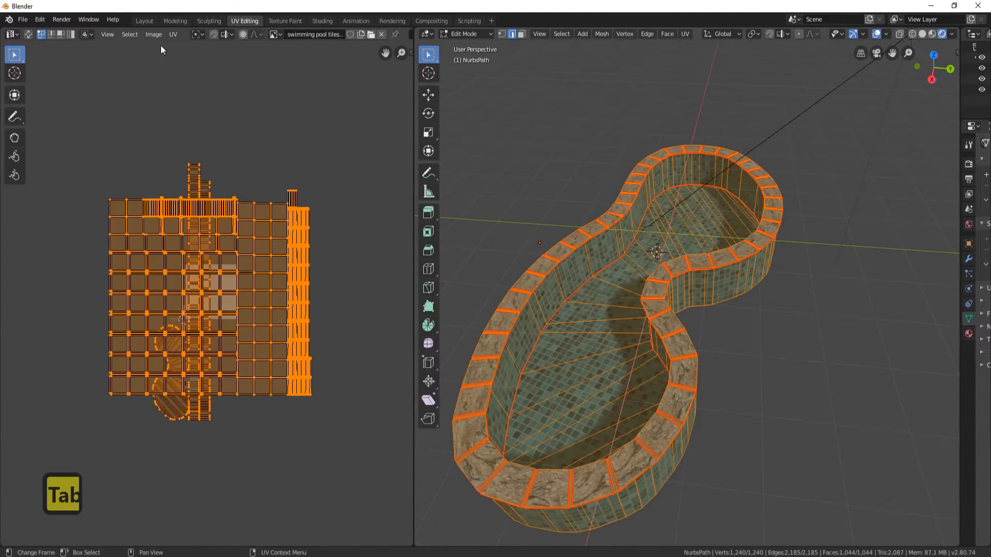
left_click(173, 34)
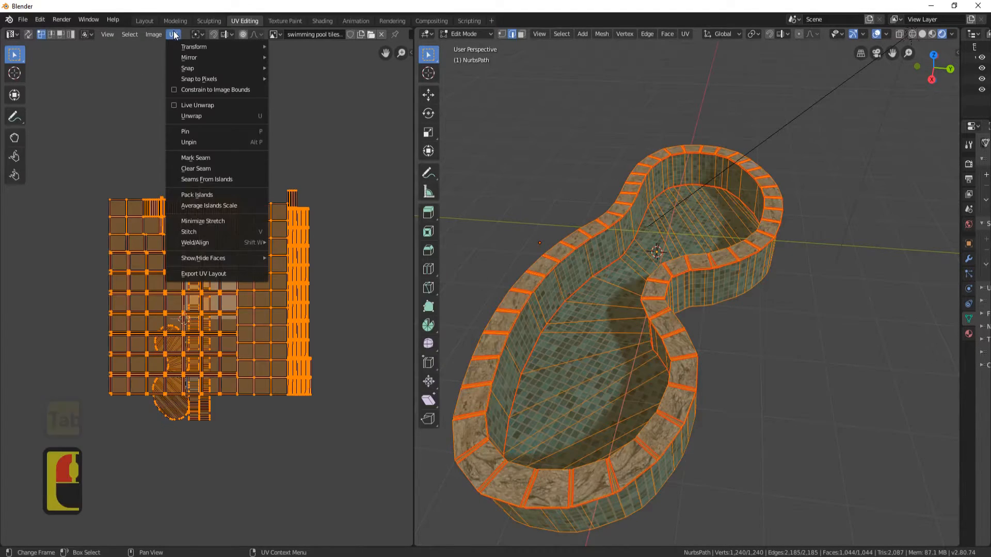
left_click(215, 205)
middle_click_drag(559, 272, 659, 253)
middle_click_drag(746, 273, 641, 241, "shift")
scroll(642, 241, "up", 4)
middle_click_drag(555, 196, 636, 254, "shift")
key("Tab")
middle_click_drag(628, 290, 610, 255)
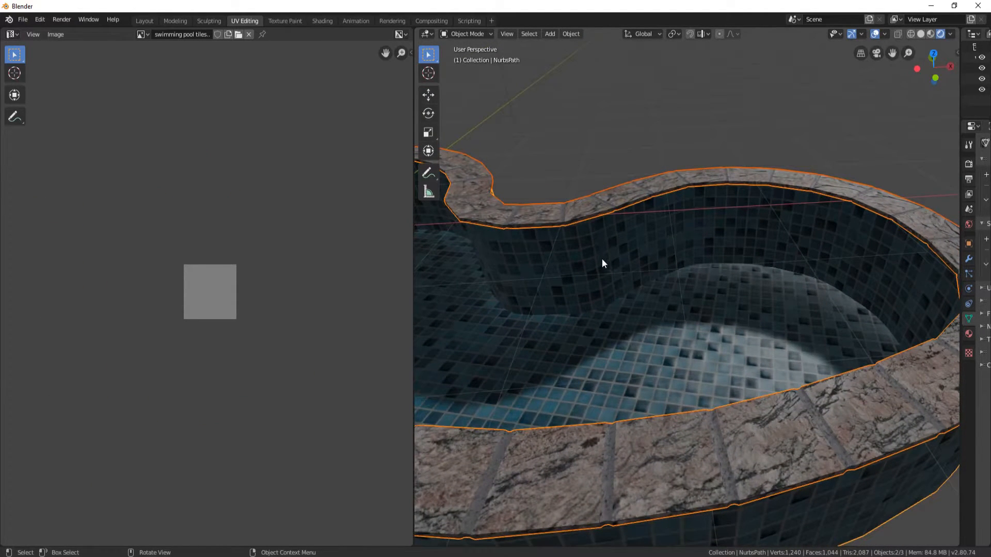
Go back into Edit Mode and scale the combined slab and pool UVs up further
key("Tab")
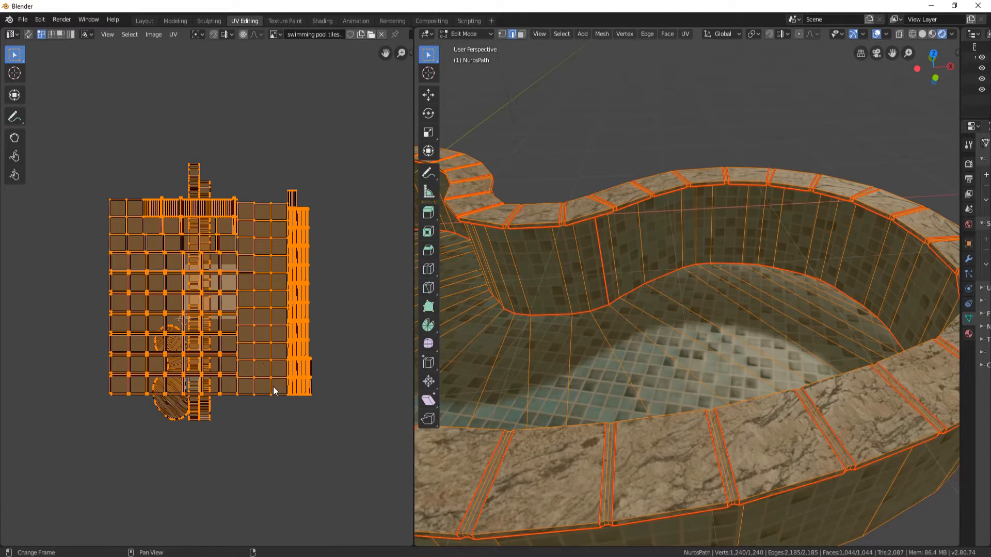
key("s")
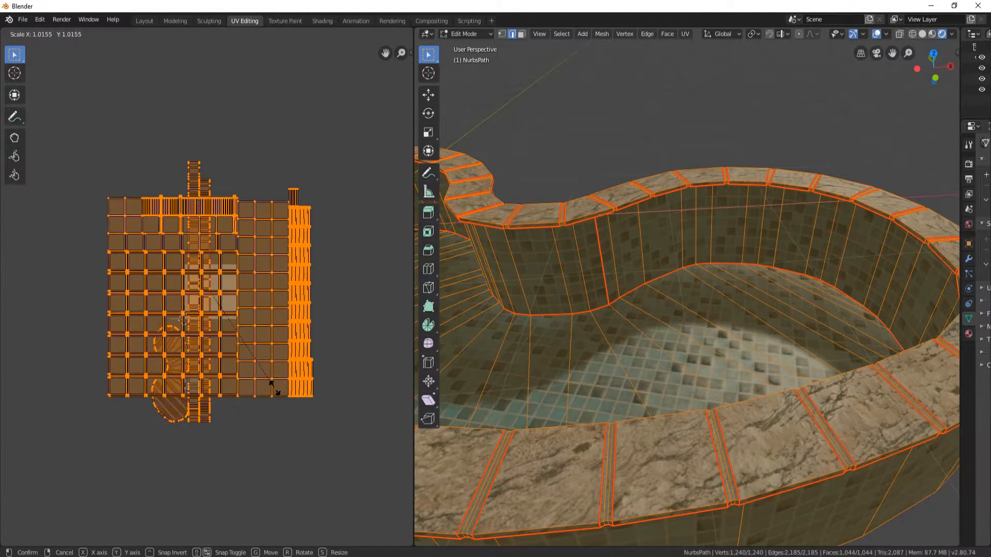
Scale all the pool mesh's UVs by about 1.016 and check the tiles in Object Mode
key("shift")
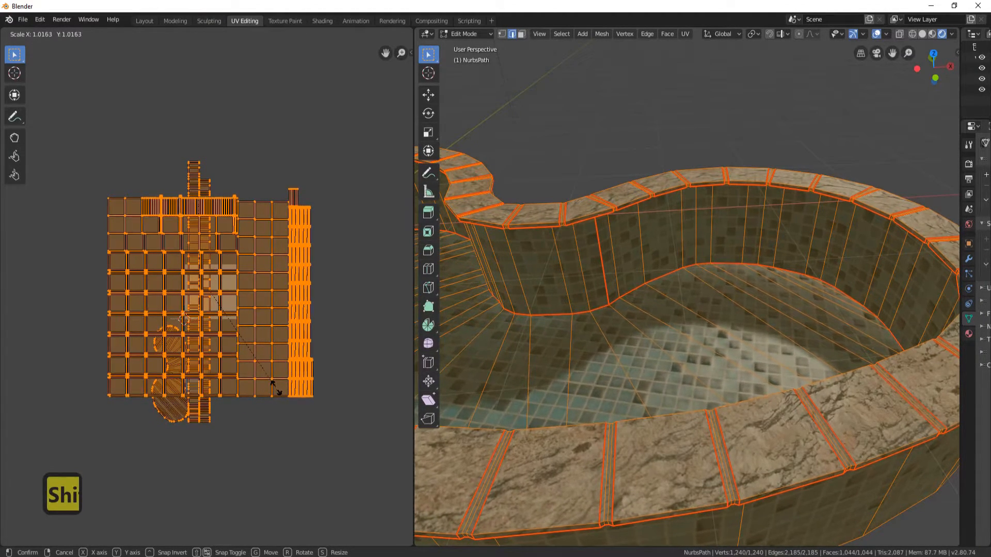
left_click(276, 388, "shift")
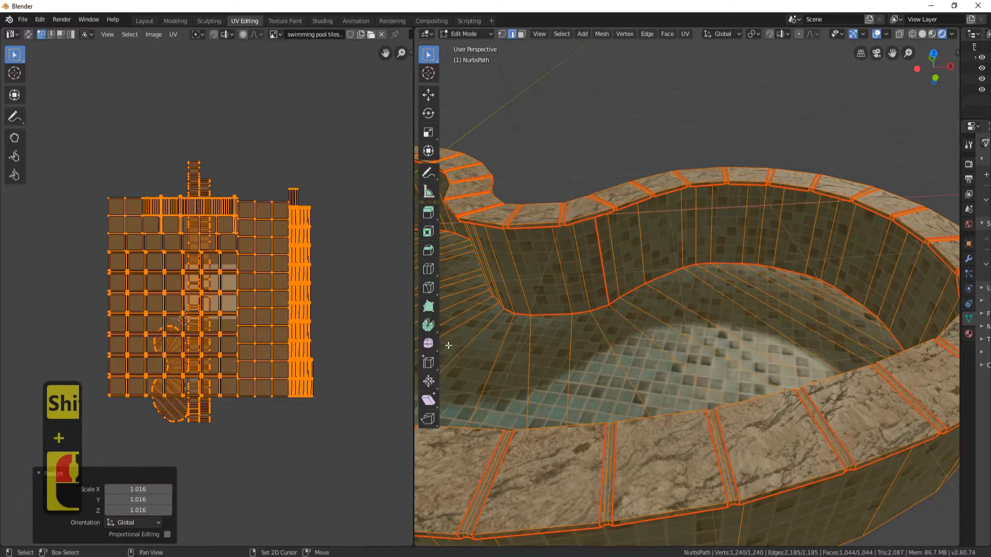
key("Tab")
middle_click_drag(618, 272, 614, 261)
scroll(614, 258, "up", 3)
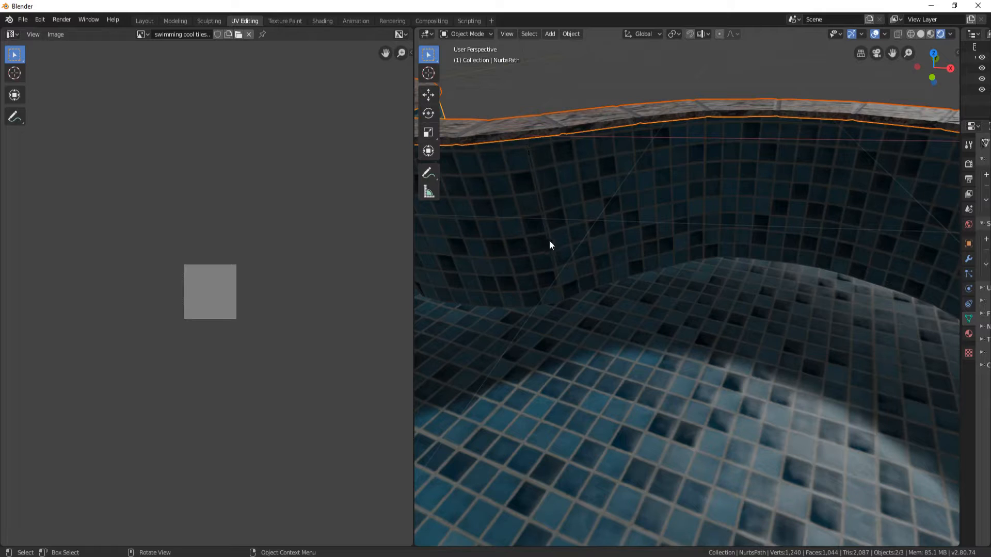
Rescale the pool's full UV layout slightly once more to fine-tune the tile pattern
key("Tab")
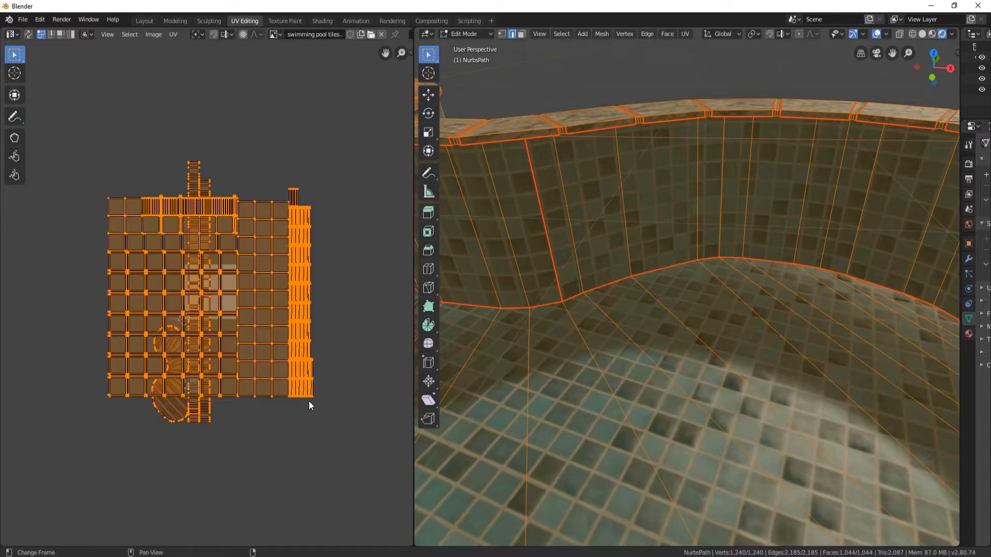
key("s")
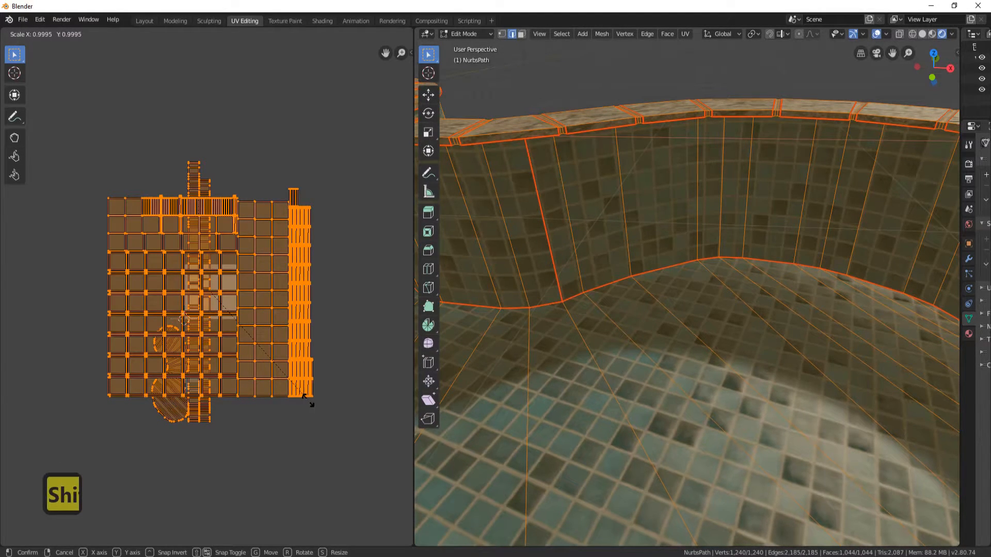
left_click(353, 379, "shift")
key("Tab")
key("Tab")
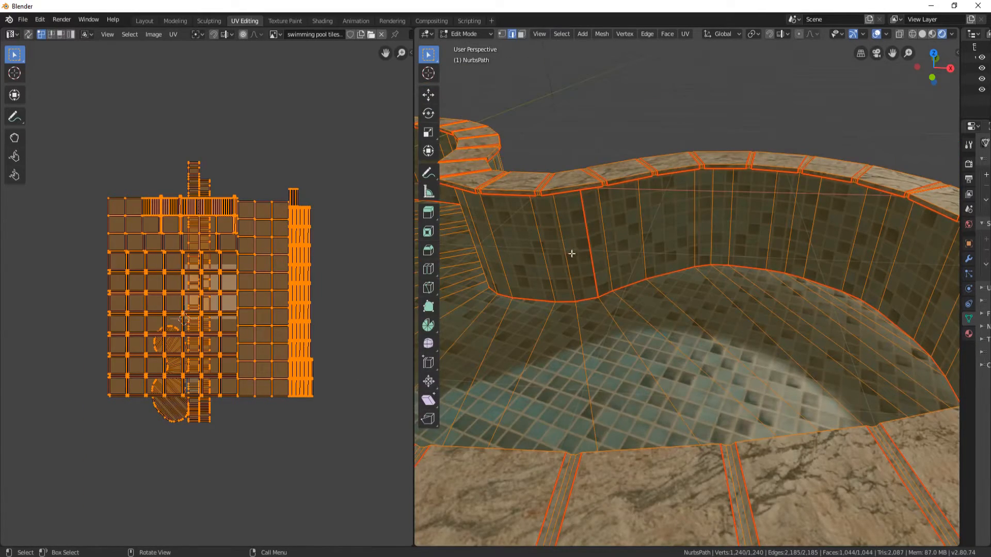
Examine the tile texture across the pool's inner walls, floor and outer sides in Object Mode
scroll(568, 253, "up", 3)
key("Tab")
middle_click_drag(552, 241, 688, 272, "shift")
scroll(669, 248, "down", 3)
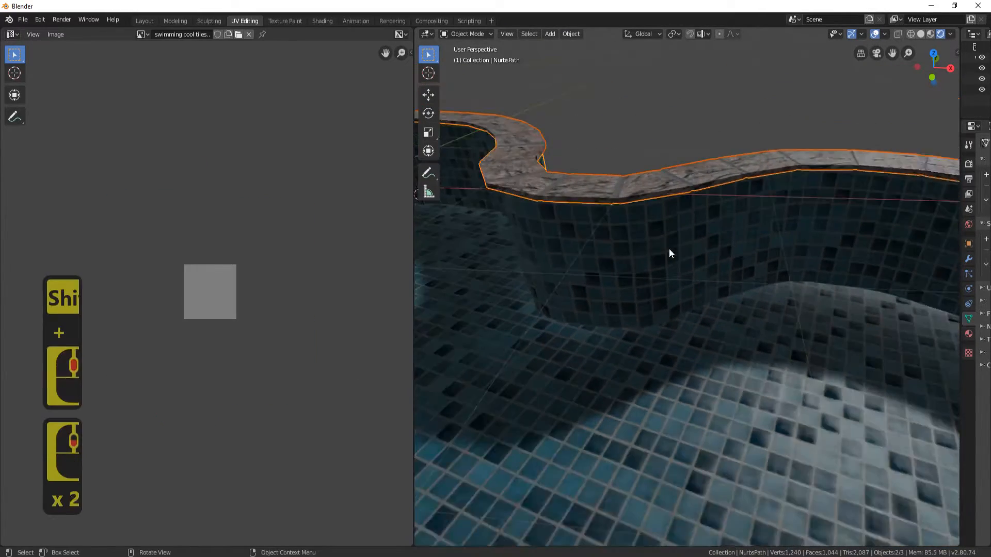
middle_click_drag(766, 215, 544, 206)
scroll(578, 253, "down", 3)
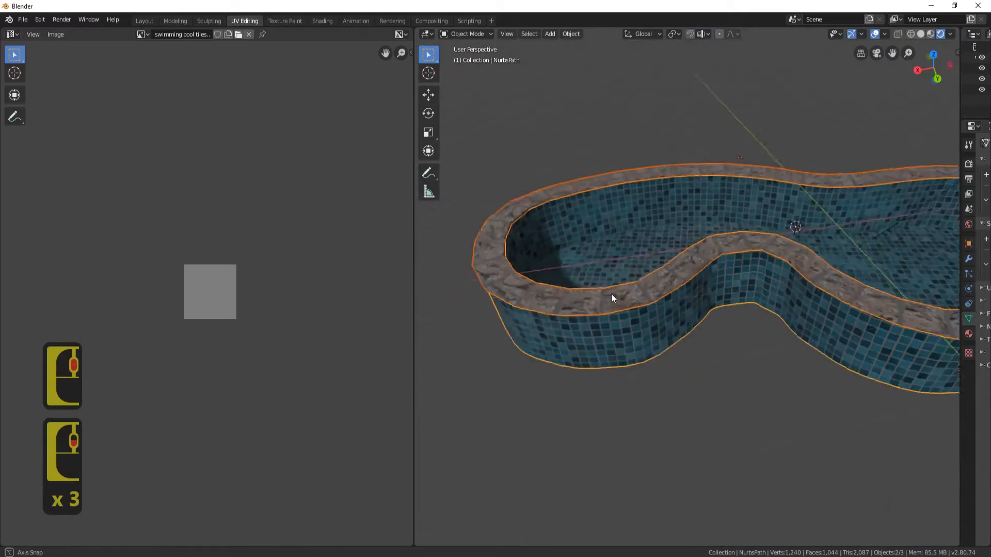
middle_click_drag(608, 293, 760, 206)
middle_click_drag(867, 237, 761, 332, "shift")
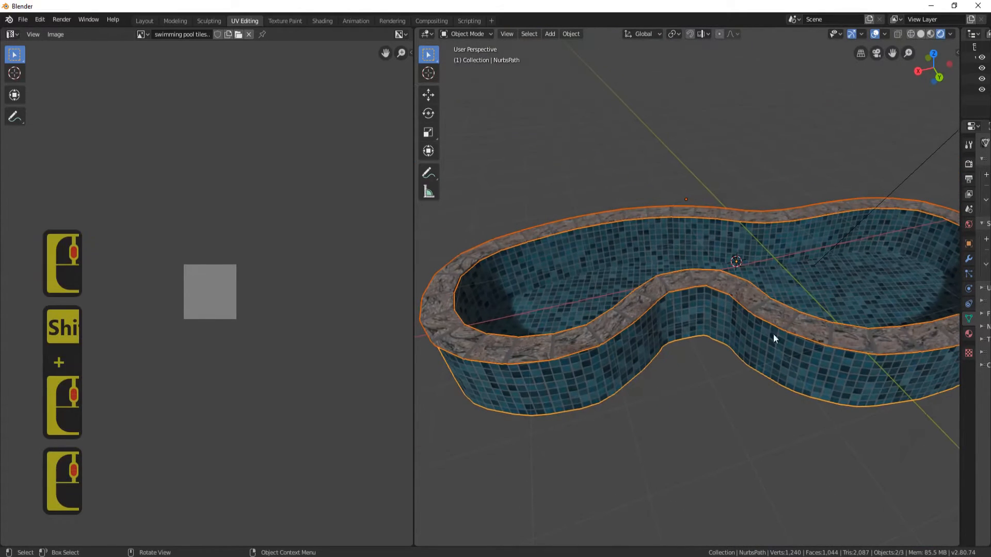
middle_click_drag(793, 250, 572, 292)
Select all the linked faces of the pool's outer wall in face select mode
key("Tab")
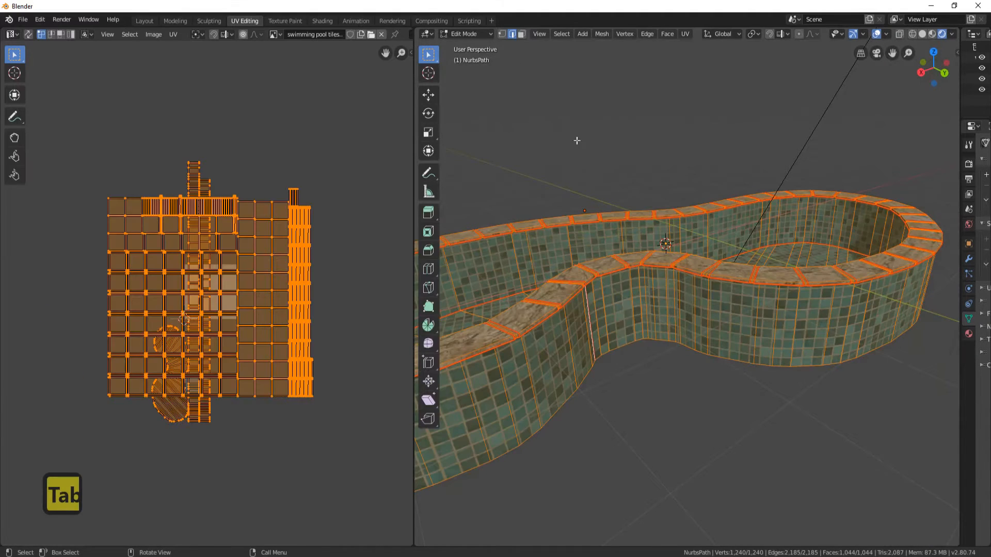
left_click(521, 34)
left_click(726, 323)
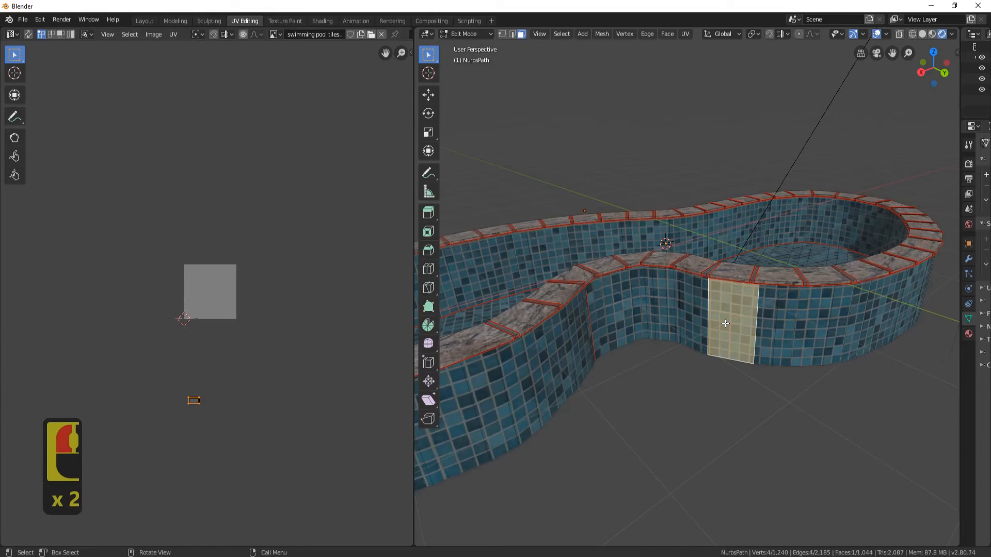
key("ctrl+l")
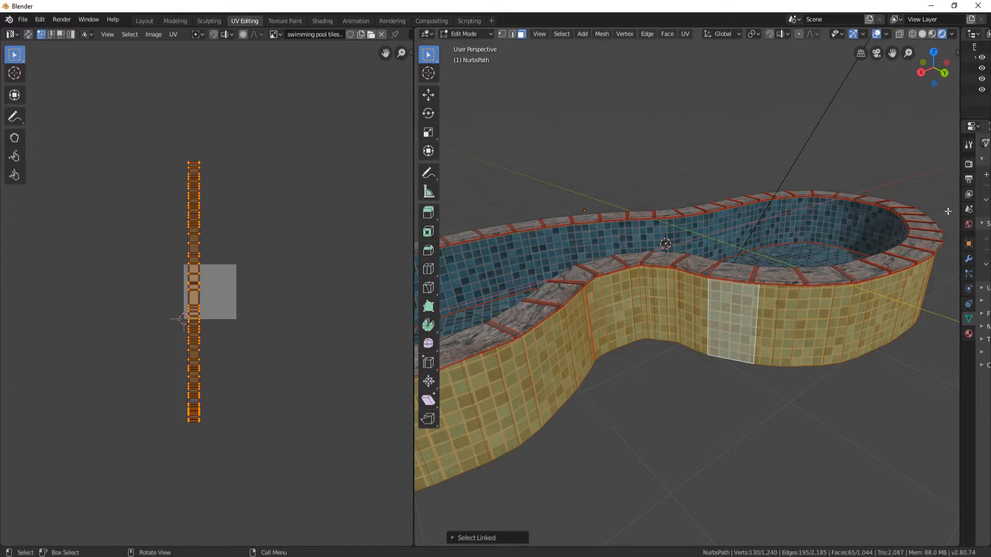
Add a second material slot using the existing concrete material and assign it to the selected outer wall faces
left_click_drag(959, 207, 754, 289)
left_click(762, 335)
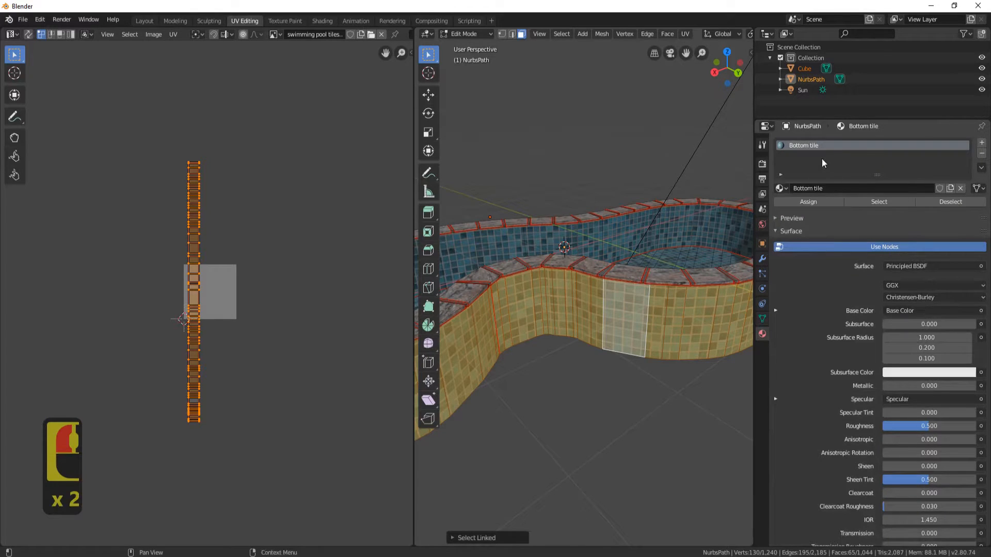
left_click(982, 144)
left_click(790, 207)
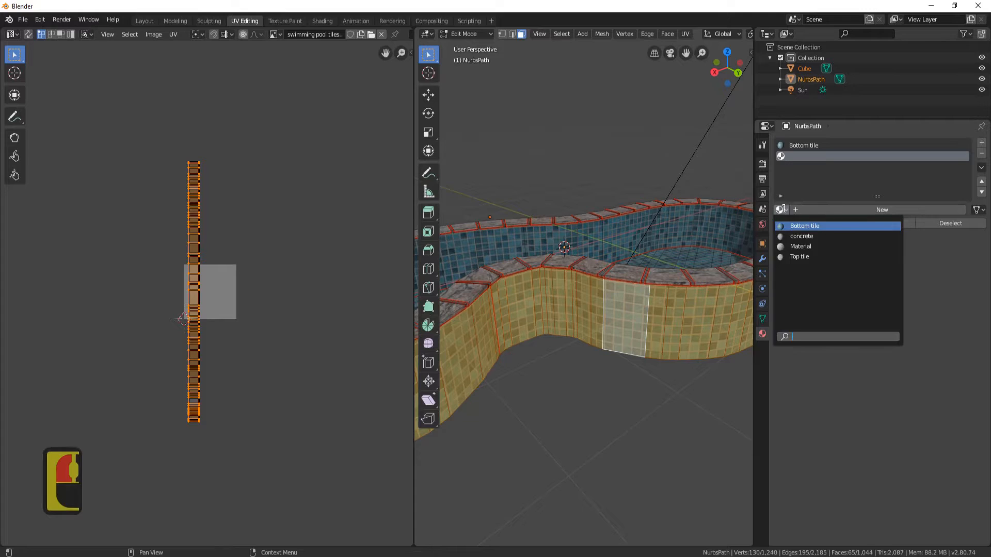
left_click(813, 236)
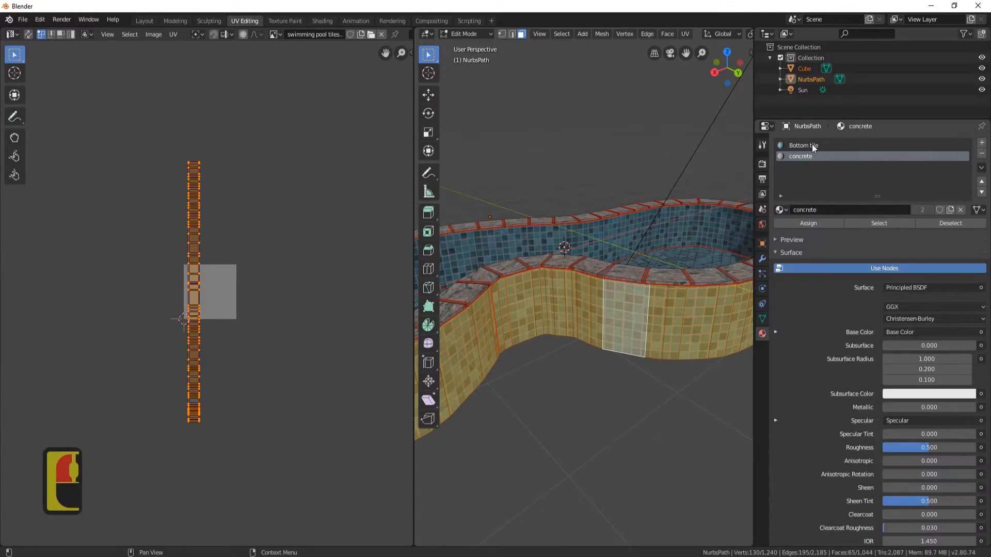
left_click(810, 222)
key("Tab")
Inspect the concrete on the outer wall and scale up its UV strip to make the texture finer
middle_click_drag(627, 218, 566, 215)
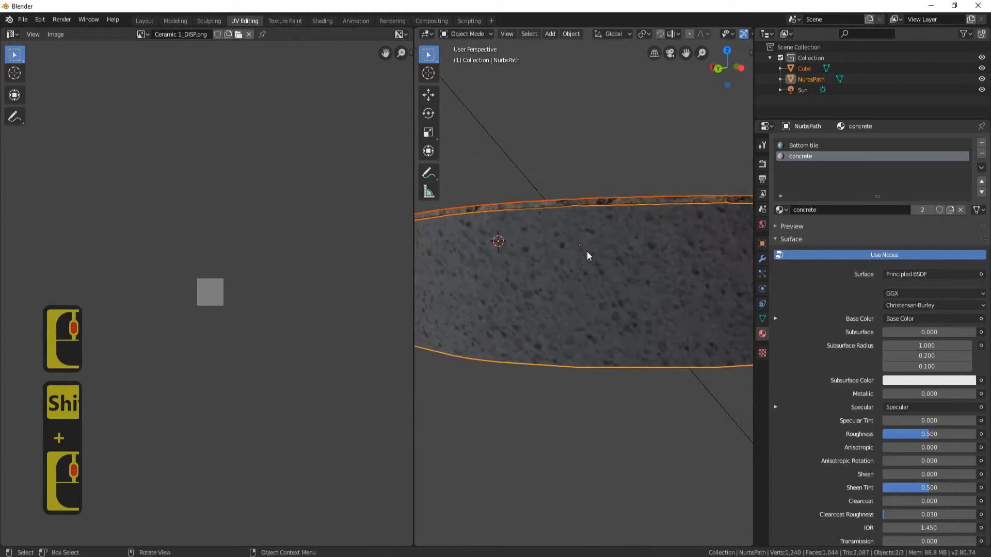
middle_click_drag(587, 279, 583, 359)
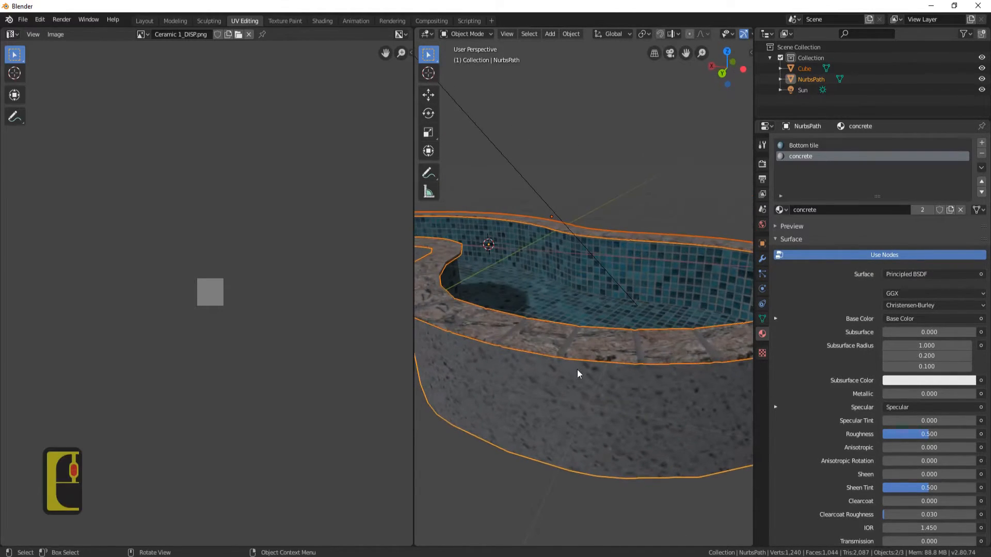
middle_click_drag(615, 395, 573, 259)
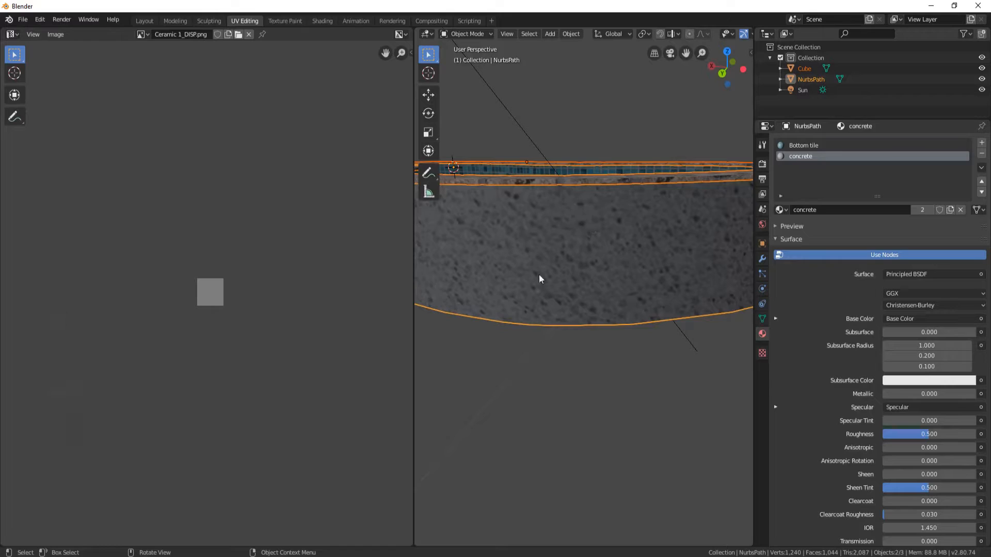
key("Tab")
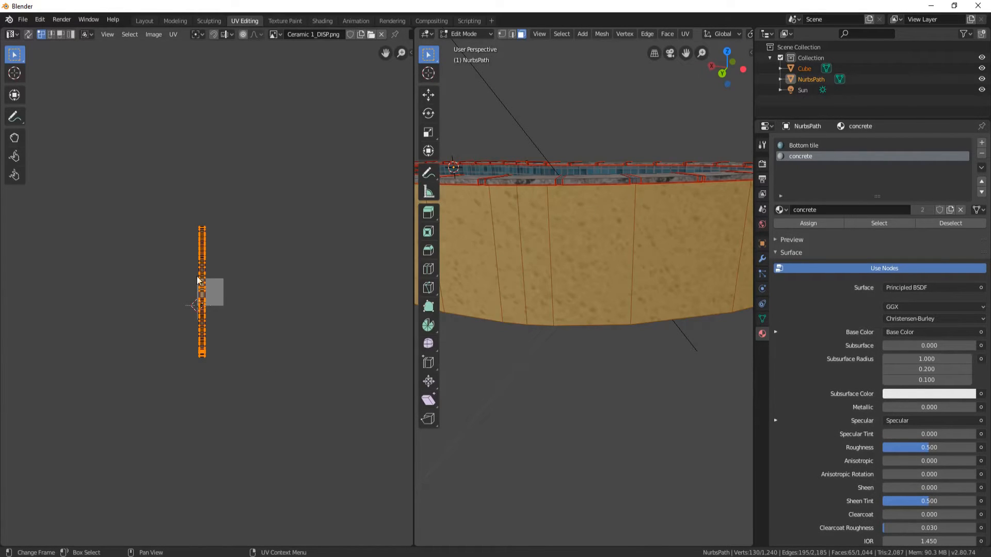
key("s")
left_click(308, 441)
key("Tab")
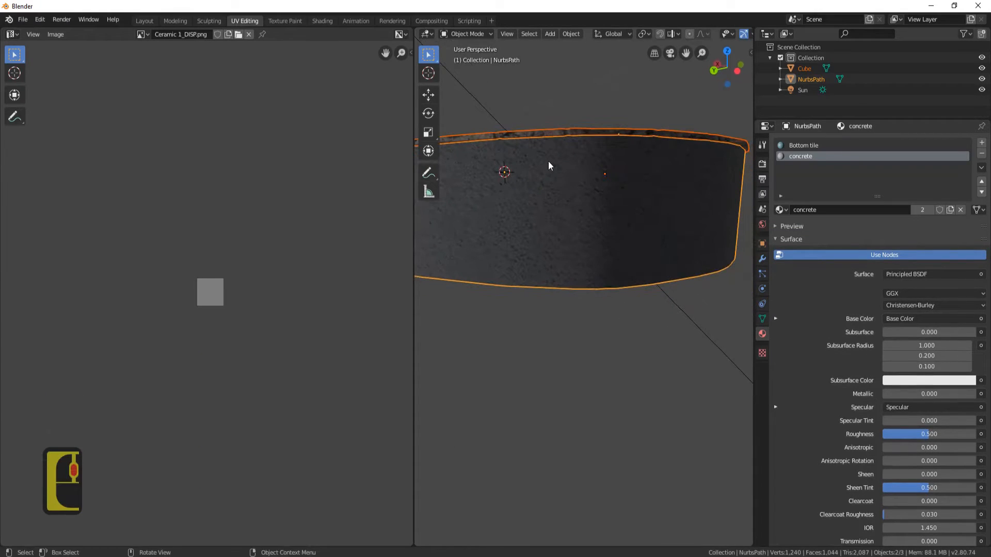
Enlarge the outer wall's UV strip further to shrink the concrete grain
middle_click_drag(548, 163, 575, 237, "shift")
key("Tab")
key("s")
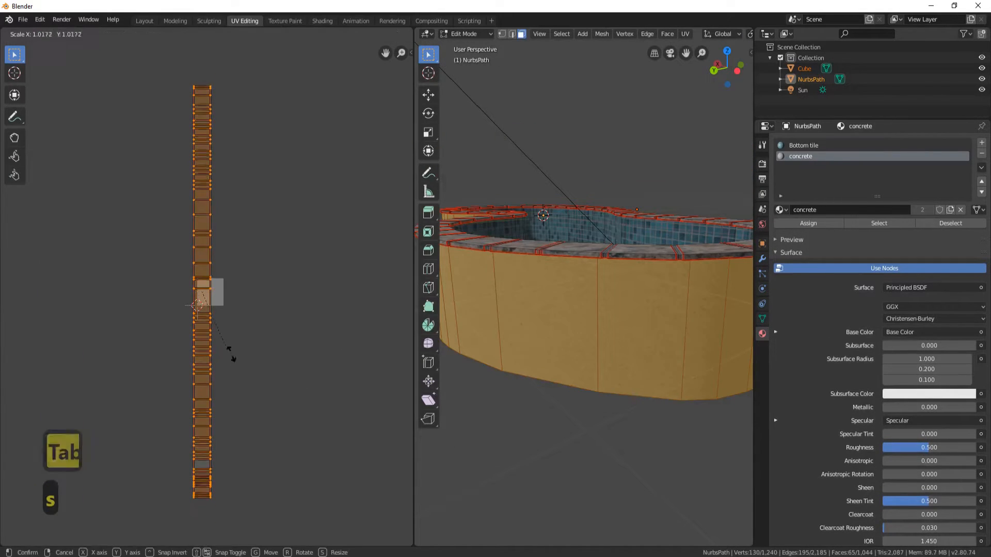
left_click(270, 409)
key("Tab")
Examine the concrete outer wall and the stone coping close up and from around the pool
scroll(584, 314, "up", 3)
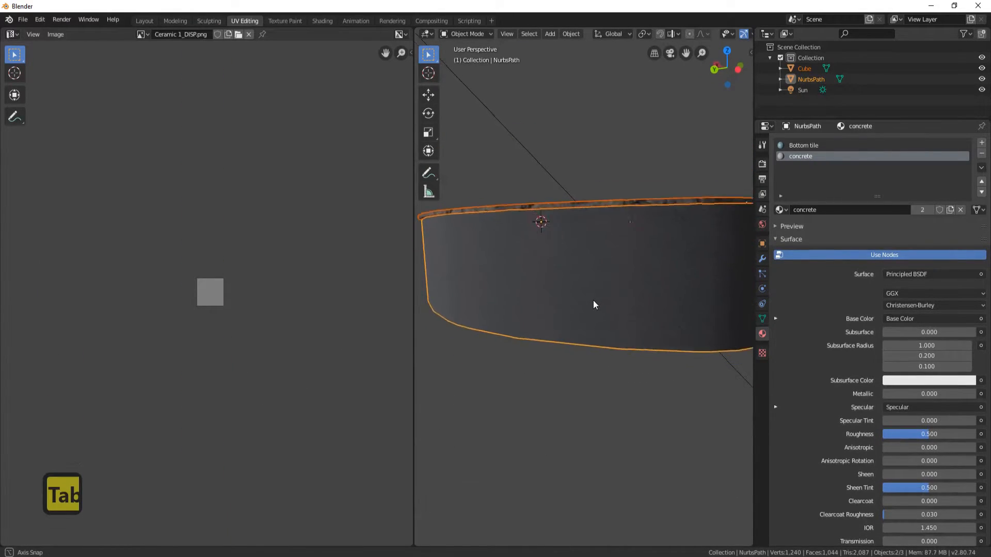
scroll(584, 241, "down", 1)
scroll(626, 201, "down", 2)
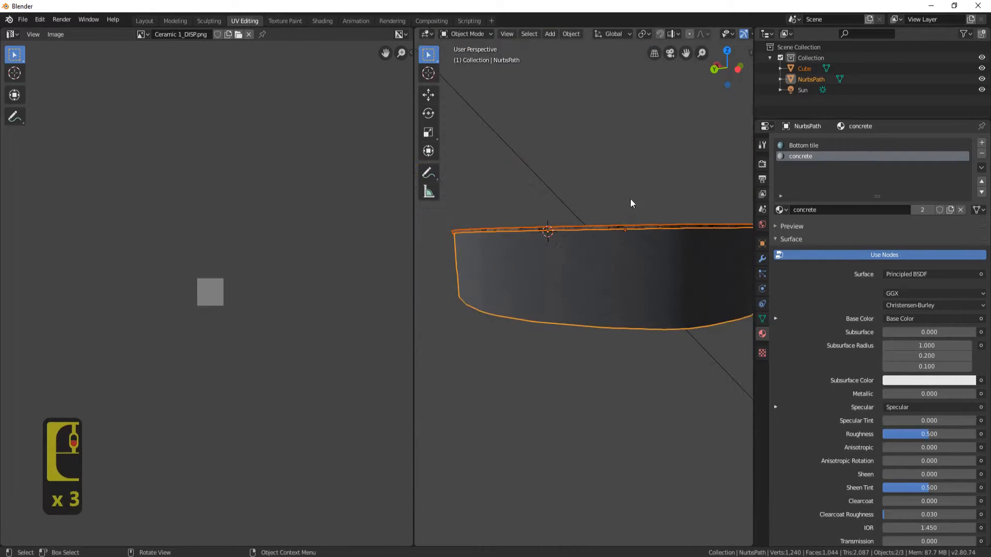
middle_click_drag(635, 188, 573, 243)
scroll(502, 382, "up", 1)
middle_click_drag(502, 382, 568, 334, "shift")
scroll(567, 334, "up", 2)
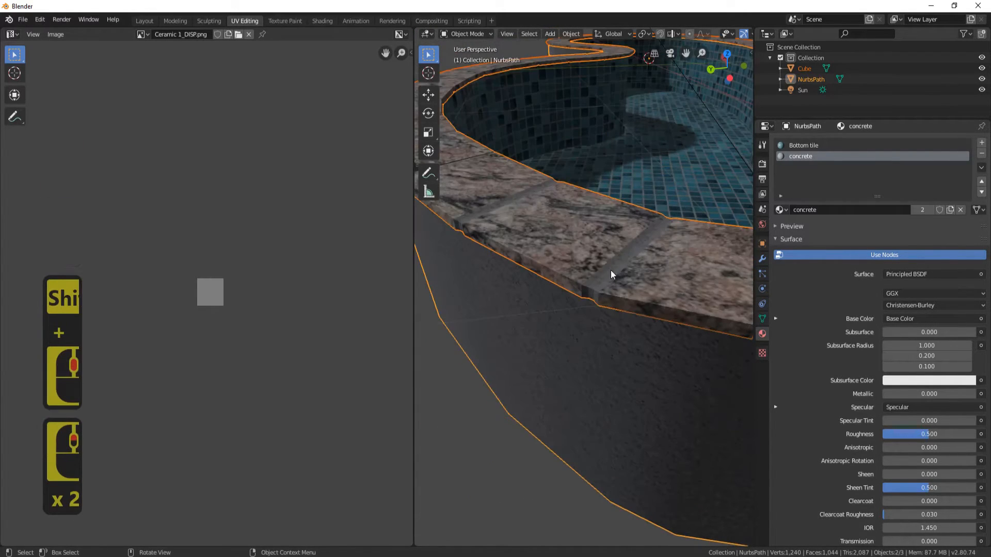
scroll(646, 243, "down", 3)
scroll(646, 244, "down", 1)
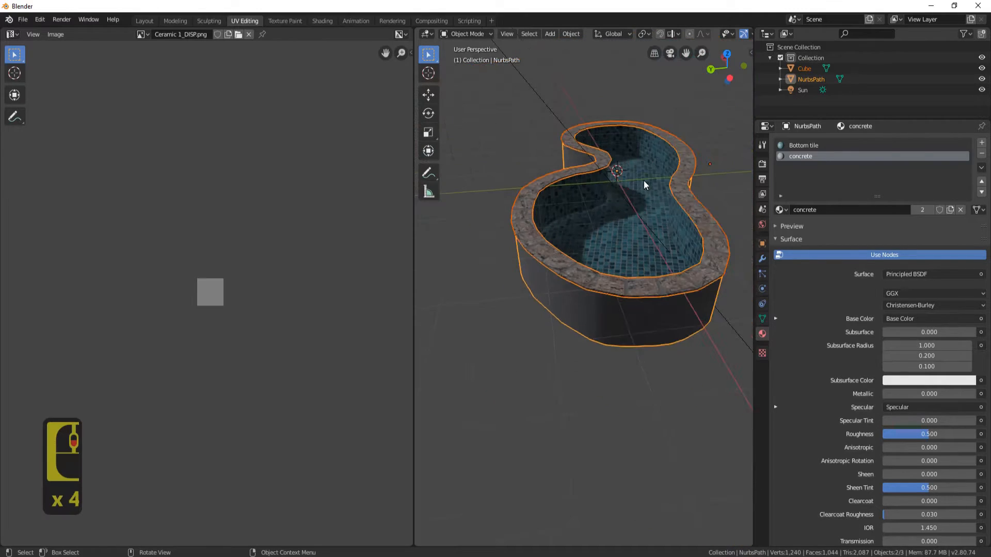
middle_click_drag(643, 180, 630, 179)
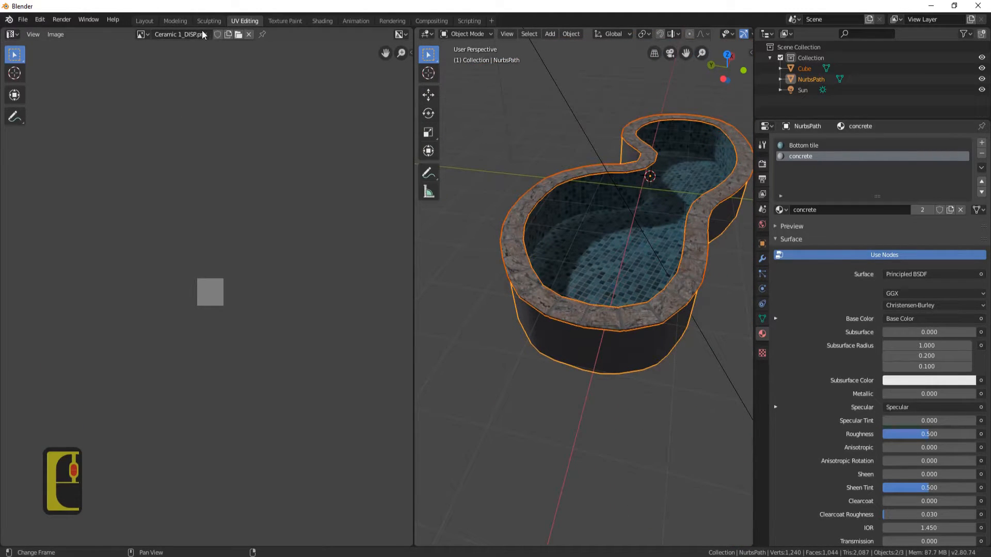
Switch to the Modeling workspace, deselect all objects and view the whole pool from above
left_click(176, 22)
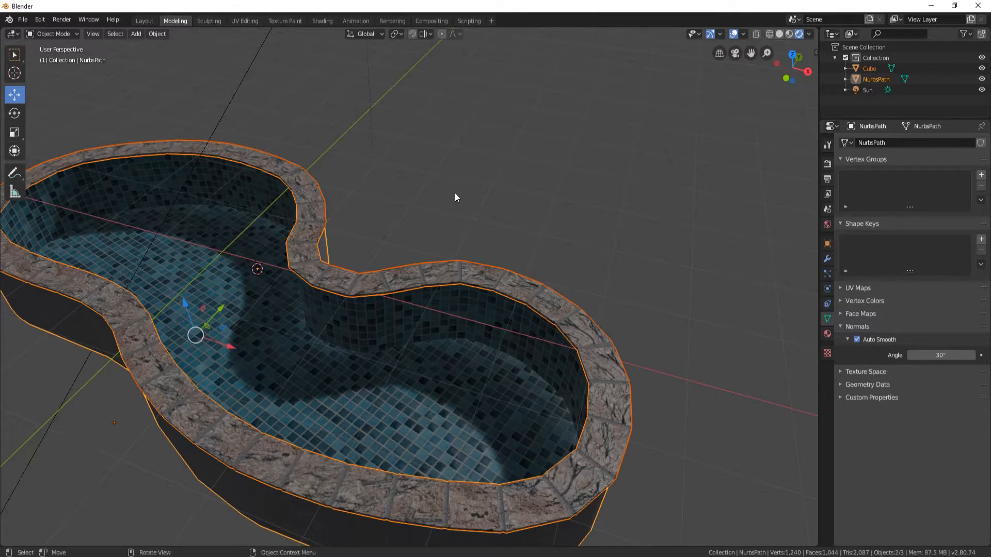
key("a")
key("a")
middle_click_drag(440, 198, 338, 218)
scroll(337, 215, "down", 1)
middle_click_drag(470, 240, 419, 216)
middle_click_drag(356, 266, 367, 245, "shift")
middle_click_drag(501, 199, 480, 281)
scroll(500, 246, "down", 4)
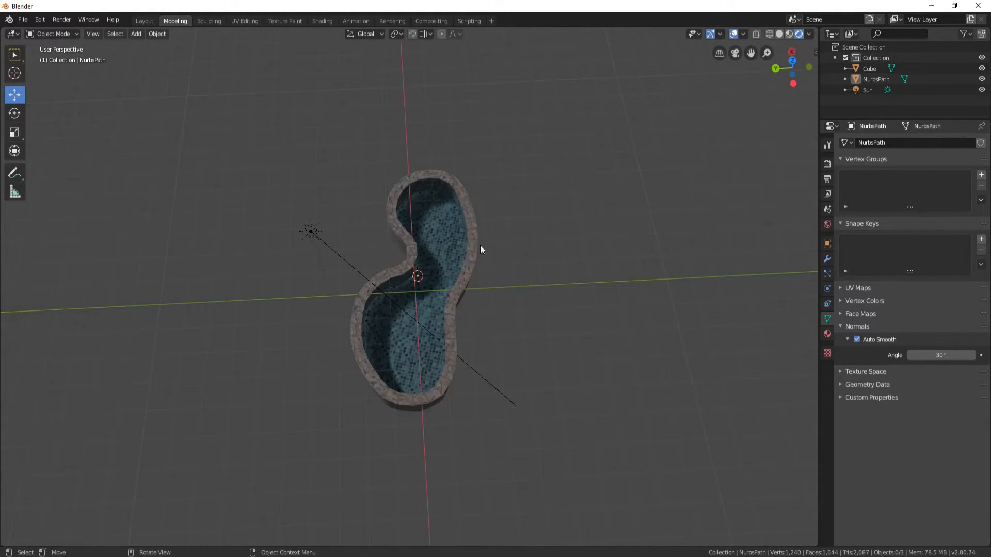
Add a plane mesh at the 3D cursor and scale it uniformly by about 6.891 to extend beyond the pool
key("shift+a")
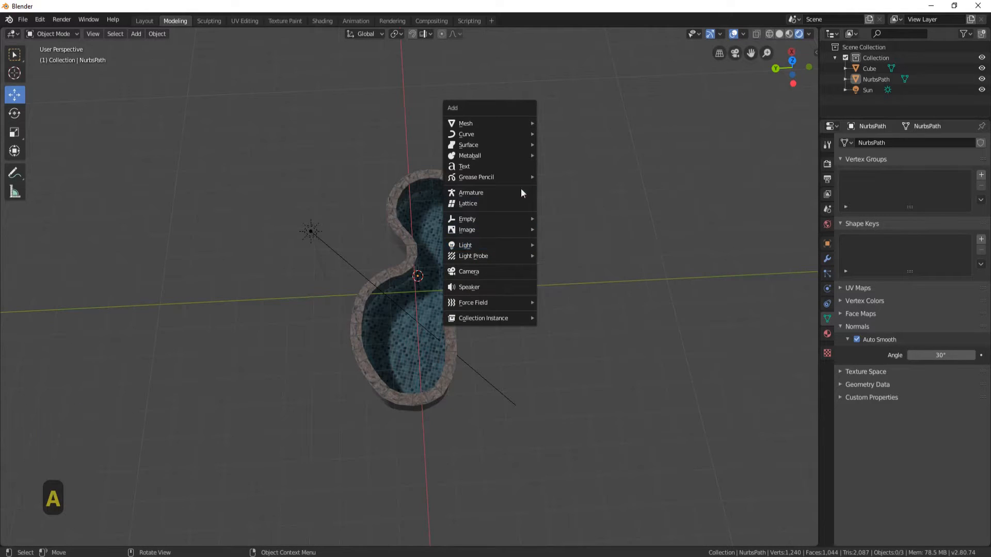
mouse_move(504, 145)
mouse_move(496, 123)
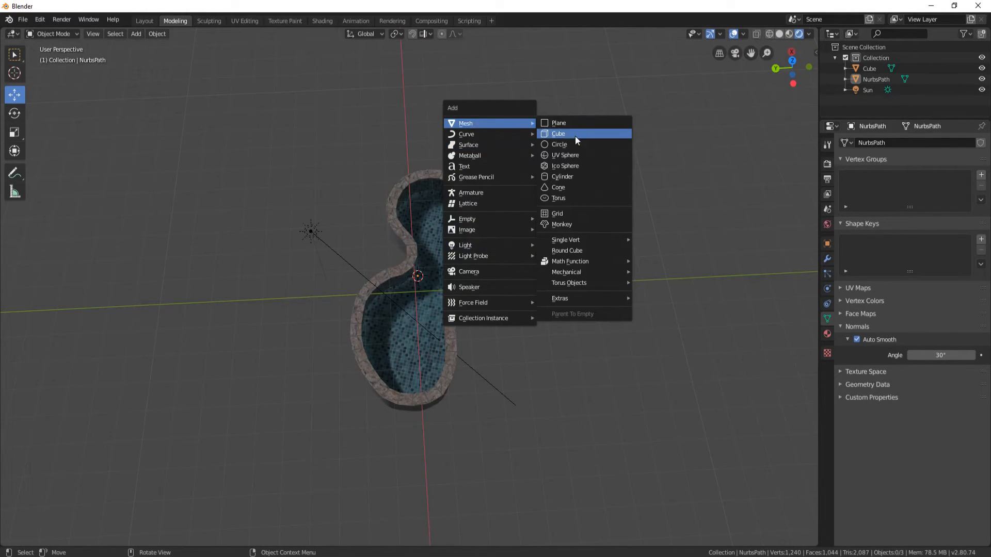
left_click(563, 124)
scroll(442, 273, "up", 2)
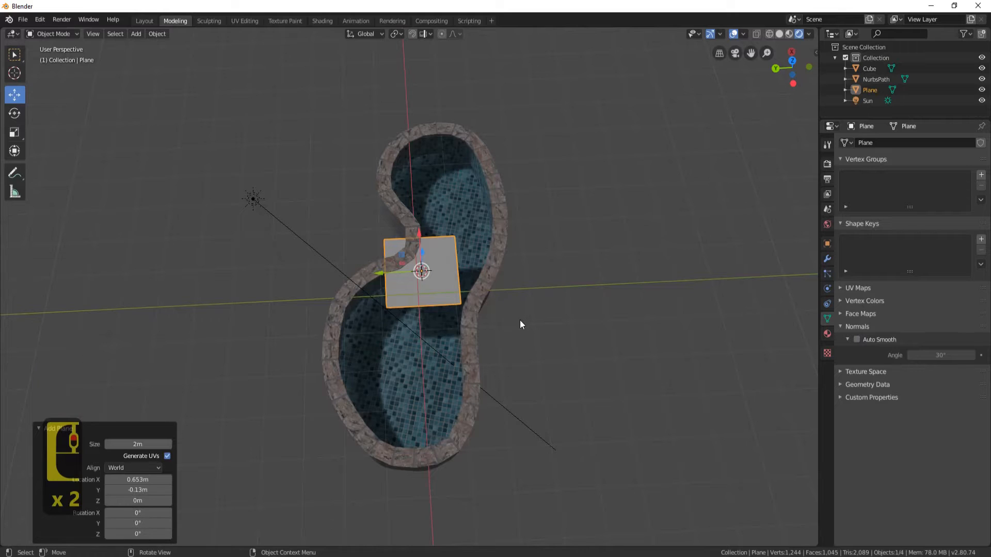
key("s")
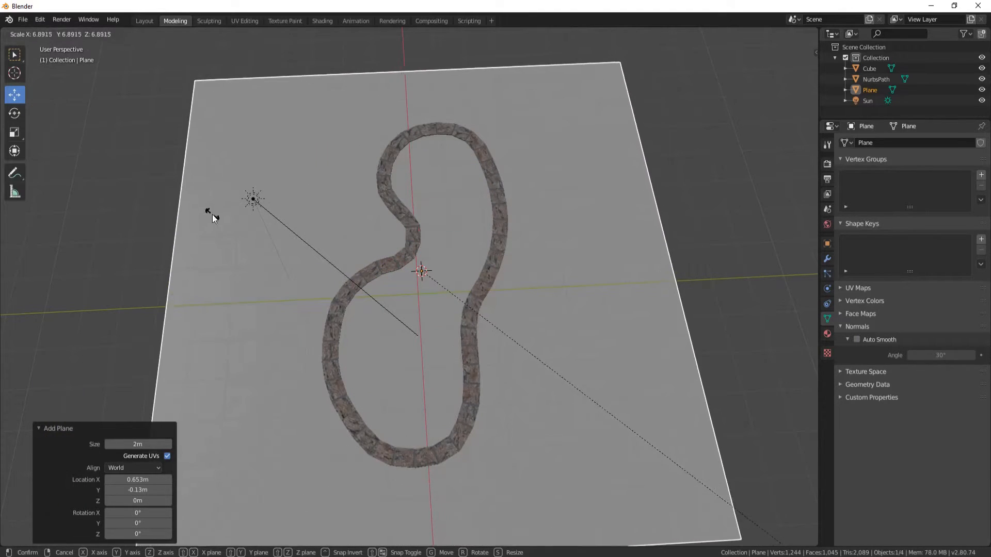
left_click(344, 224)
Scale the plane by about 0.655 along Y and about 0.934 along X to fit more closely around the pool
scroll(476, 242, "down", 2)
middle_click_drag(476, 243, 403, 242, "shift")
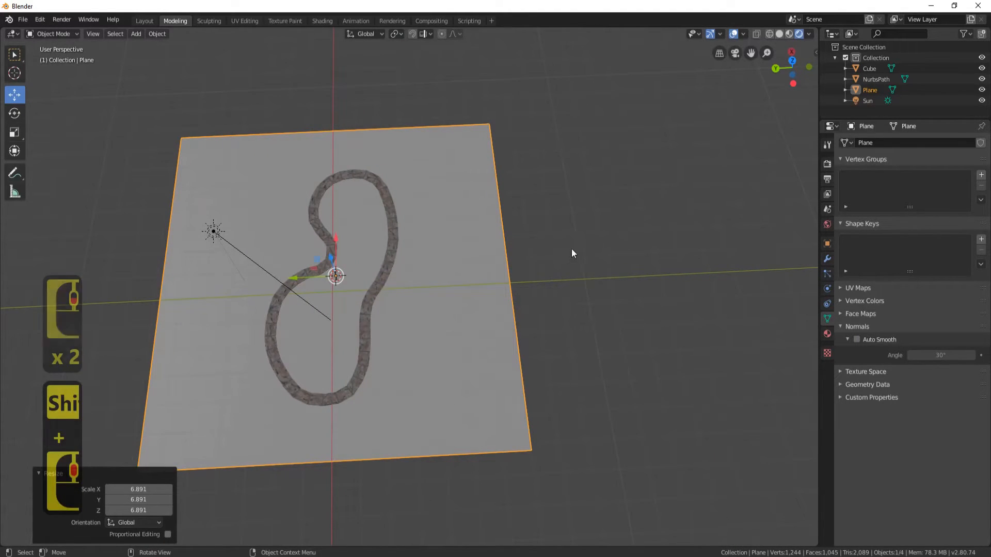
key("s")
key("x")
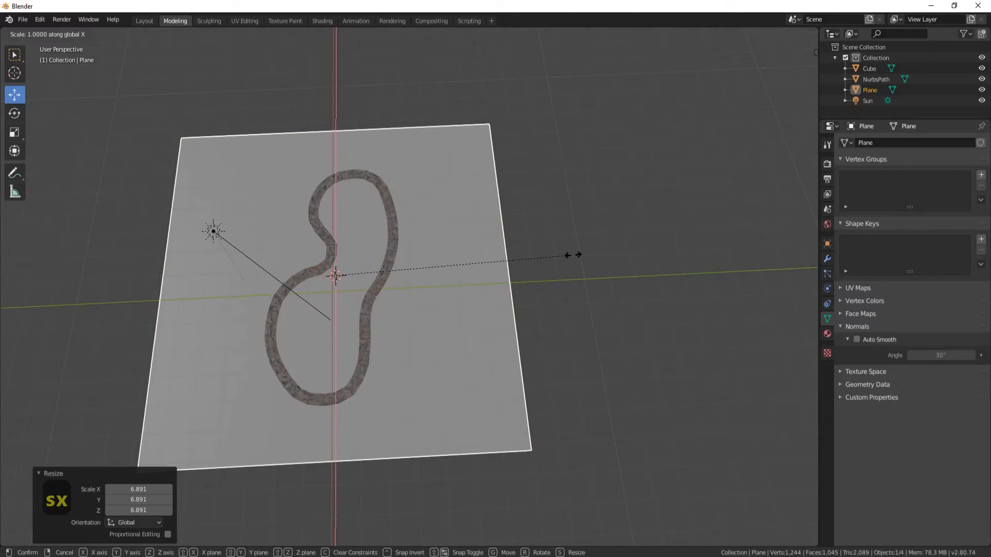
key("y")
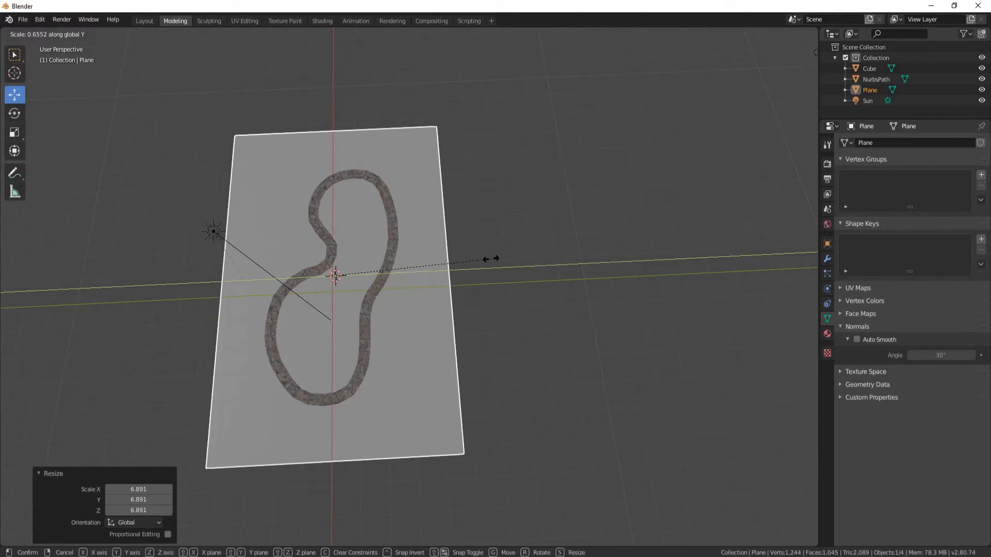
left_click(490, 258)
key("s")
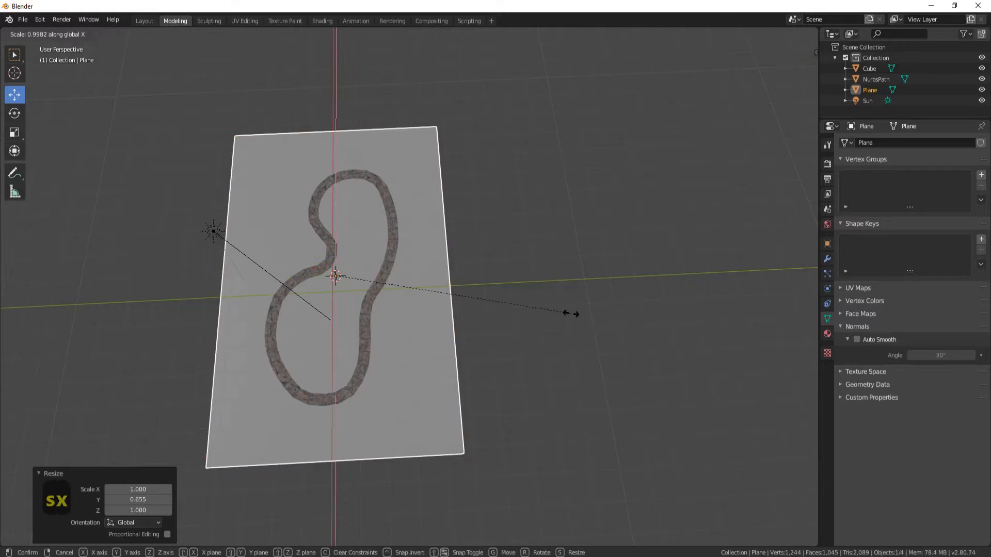
key("x")
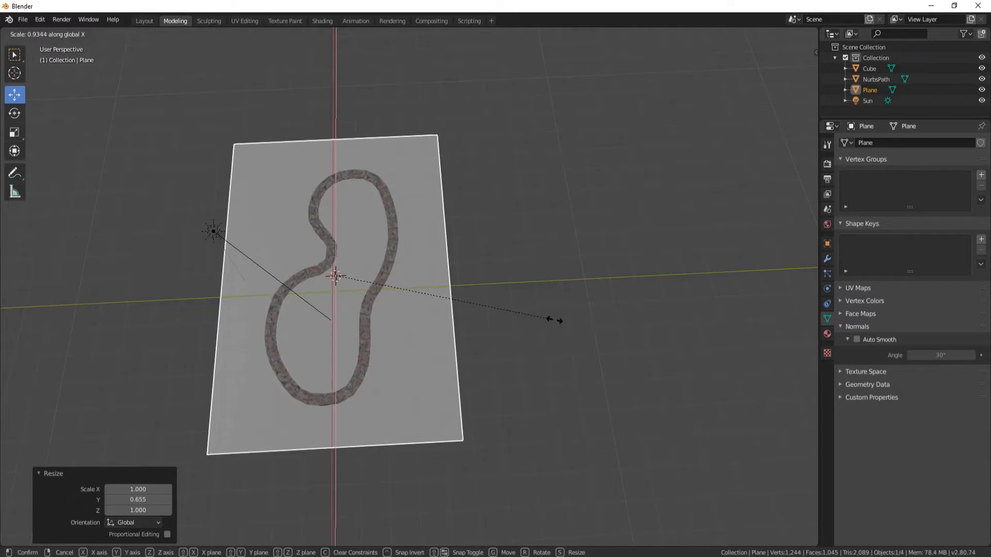
left_click(552, 318)
View the plane from directly above and enter Edit Mode on it
middle_click_drag(405, 343, 554, 236)
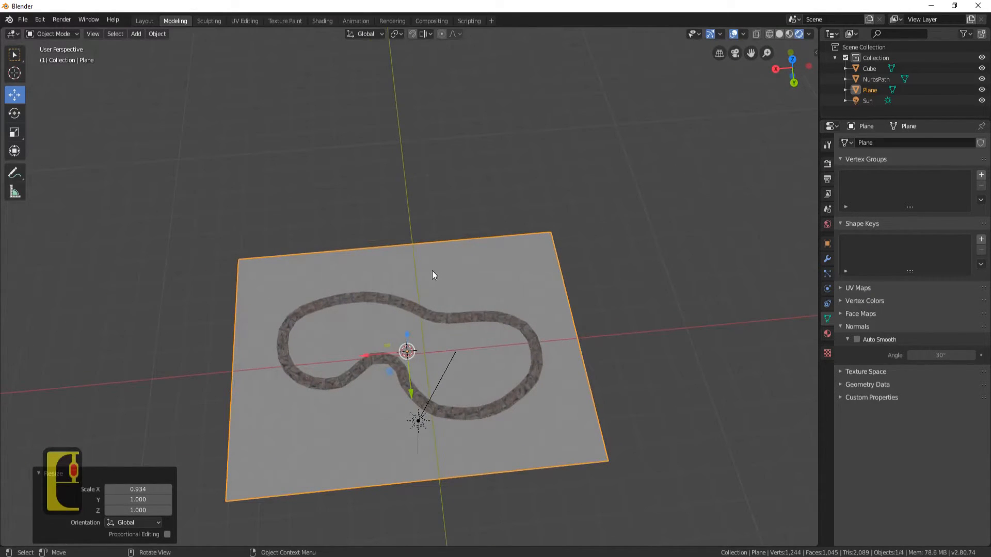
key("KP_7")
scroll(444, 289, "up", 3)
middle_click_drag(404, 197, 413, 352, "shift")
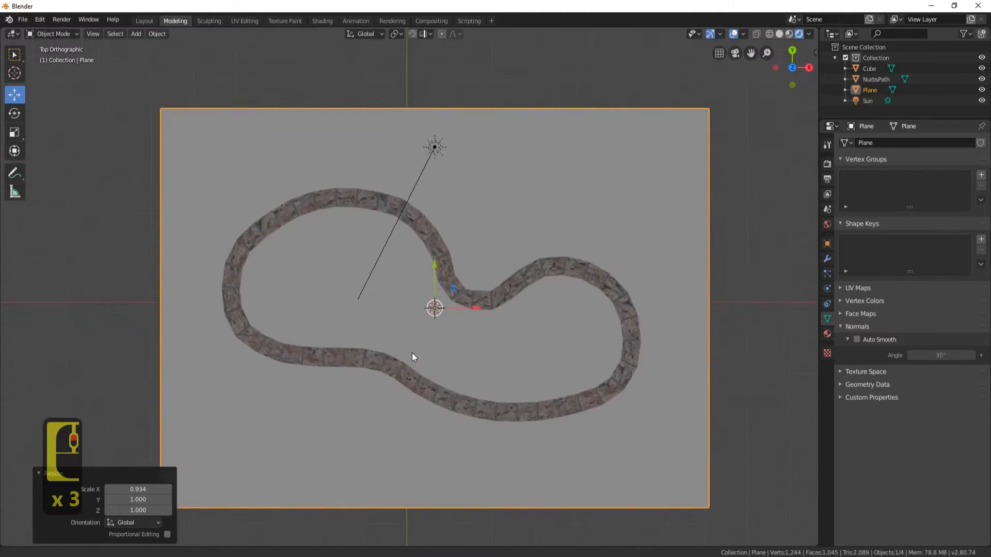
key("Tab")
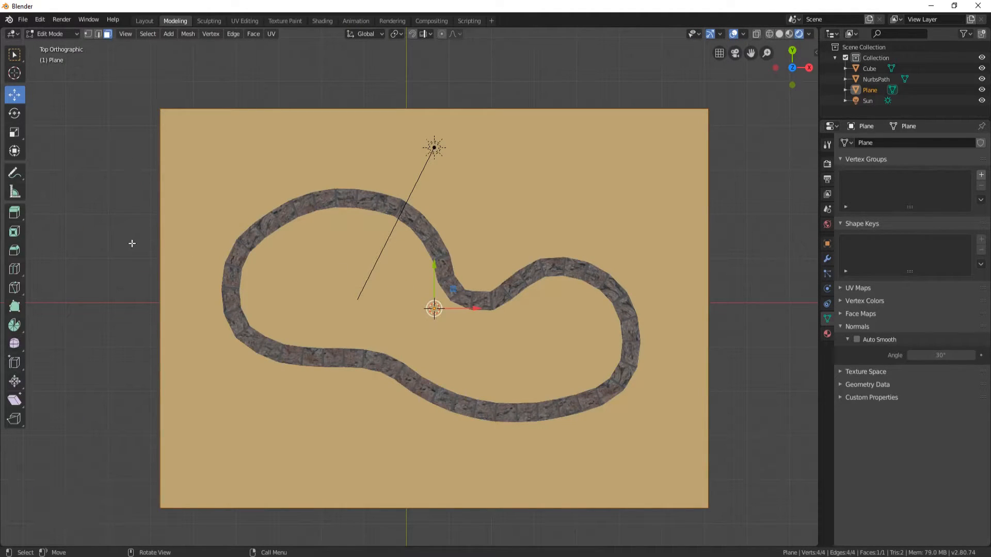
key("k")
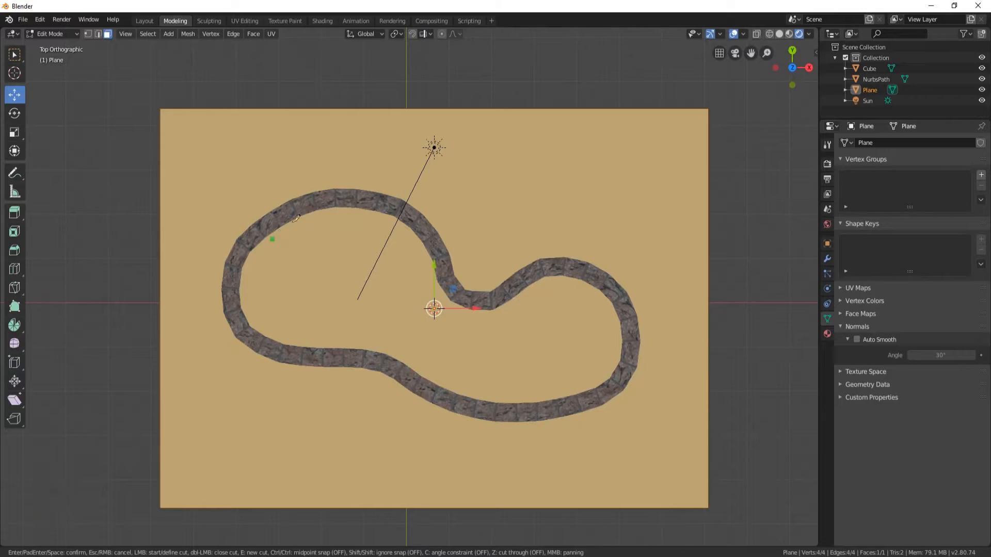
left_click(161, 302)
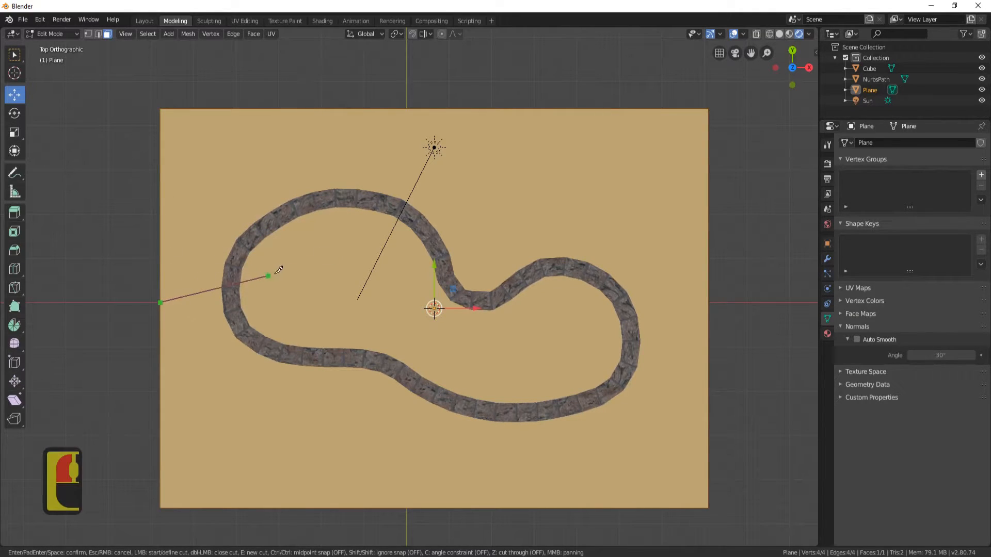
middle_click_drag(350, 239, 391, 254, "shift")
middle_click_drag(429, 302, 394, 237)
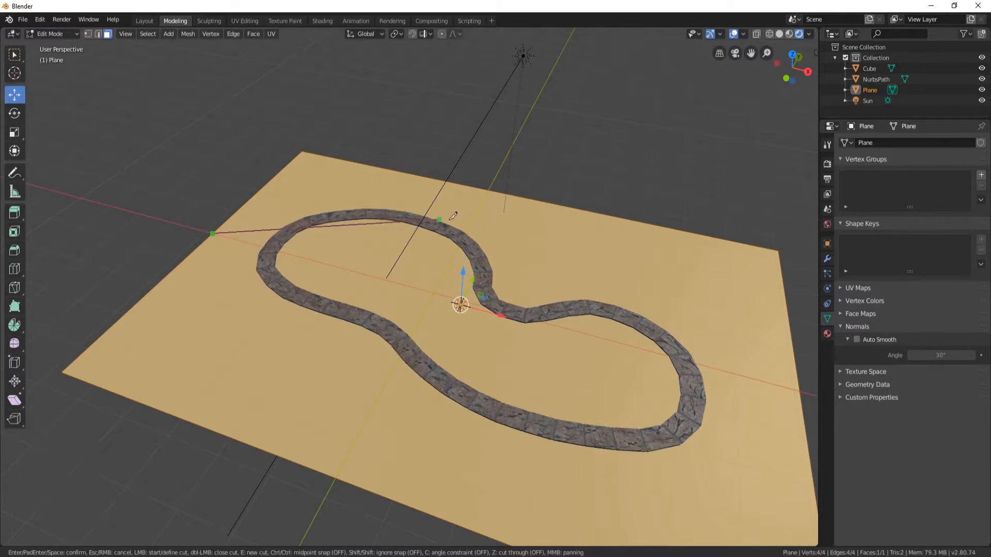
key("Escape")
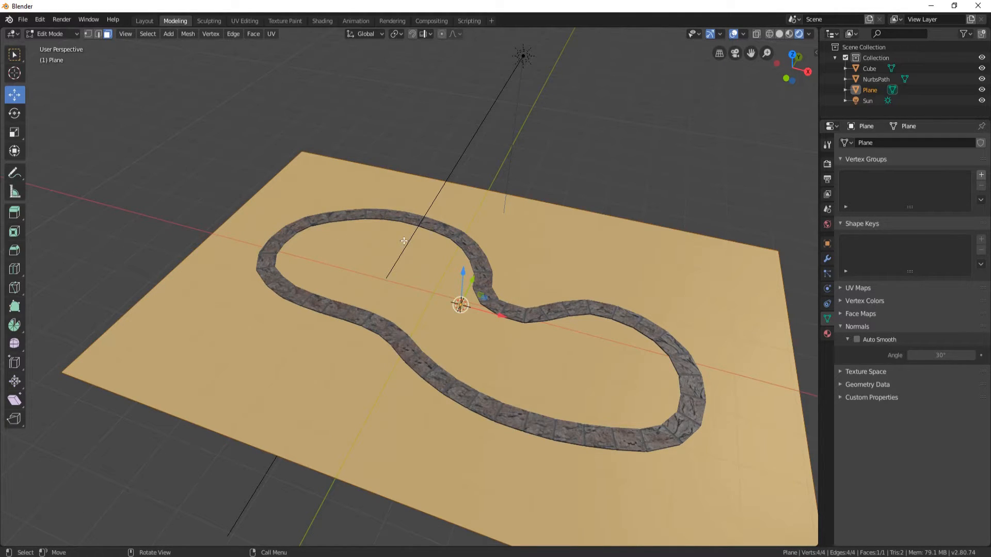
Show the plane from the top in wireframe shading so the pool's coping is visible through it
key("KP_7")
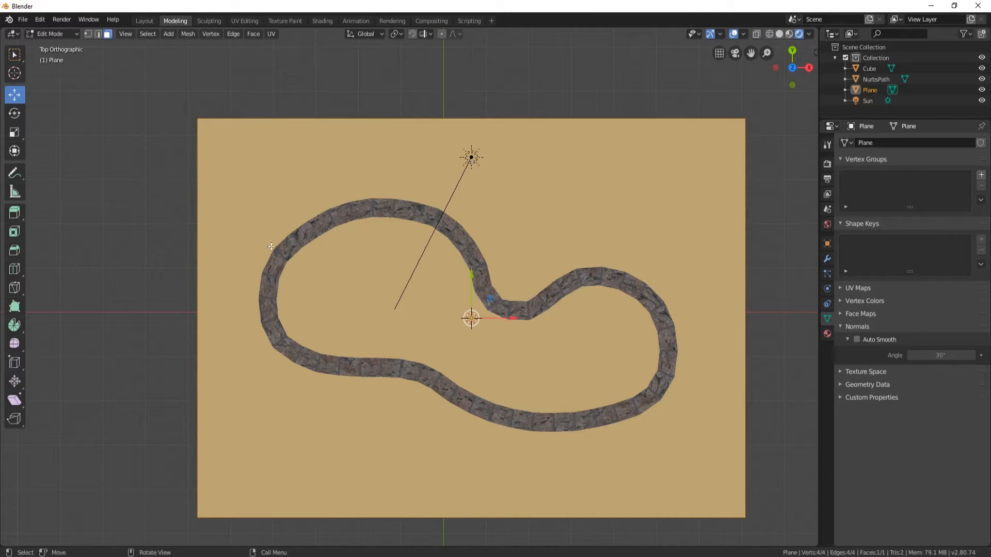
key("z")
left_click(206, 238)
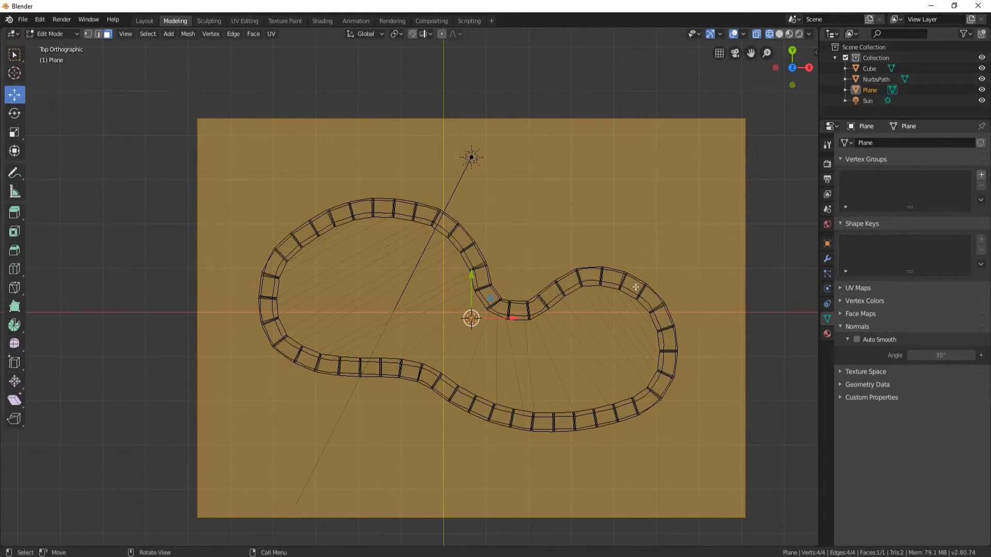
Knife-cut the plane from its edge at the pool's large end, following the middle of the coping in a closed loop around the pool
key("k")
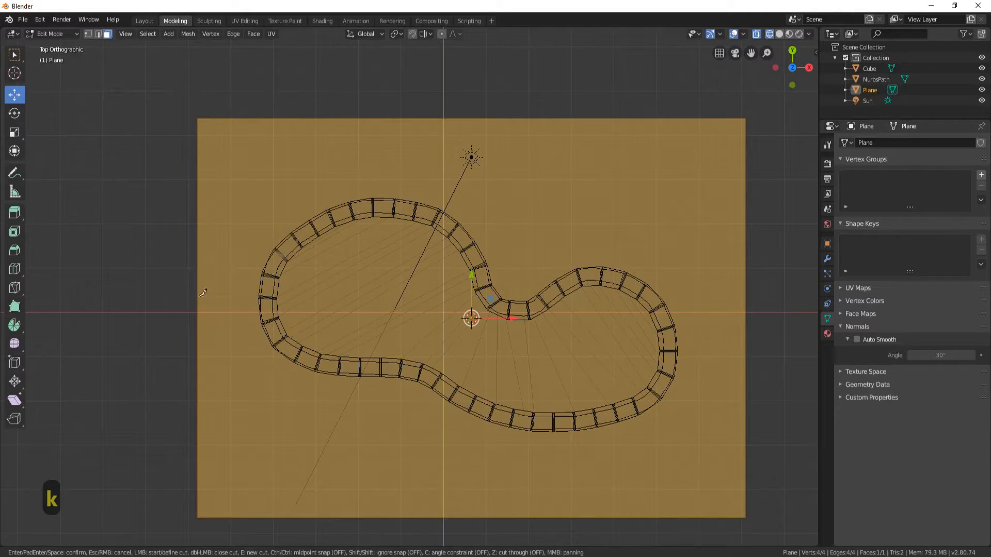
left_click(198, 298)
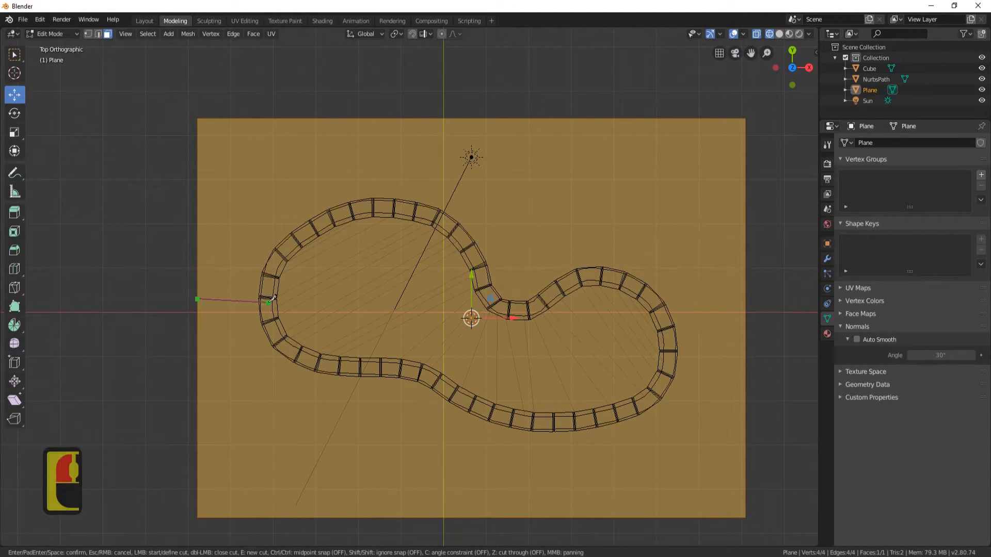
left_click(265, 303)
left_click(272, 267)
left_click(290, 242)
left_click(328, 219)
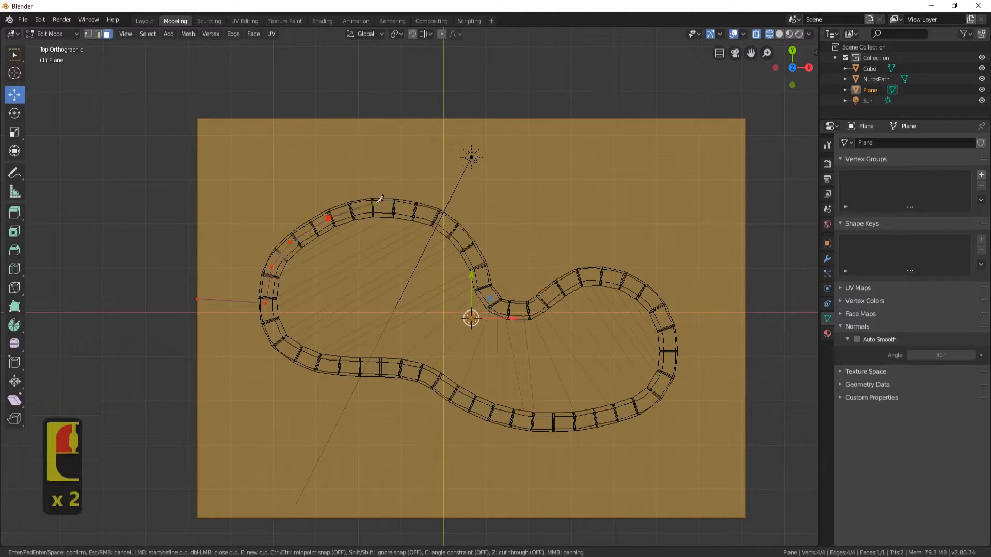
left_click(376, 204)
left_click(431, 212)
left_click(454, 228)
left_click(480, 263)
left_click(485, 287)
left_click(497, 308)
left_click(523, 310)
left_click(545, 300)
left_click(620, 276)
left_click(646, 292)
left_click(664, 321)
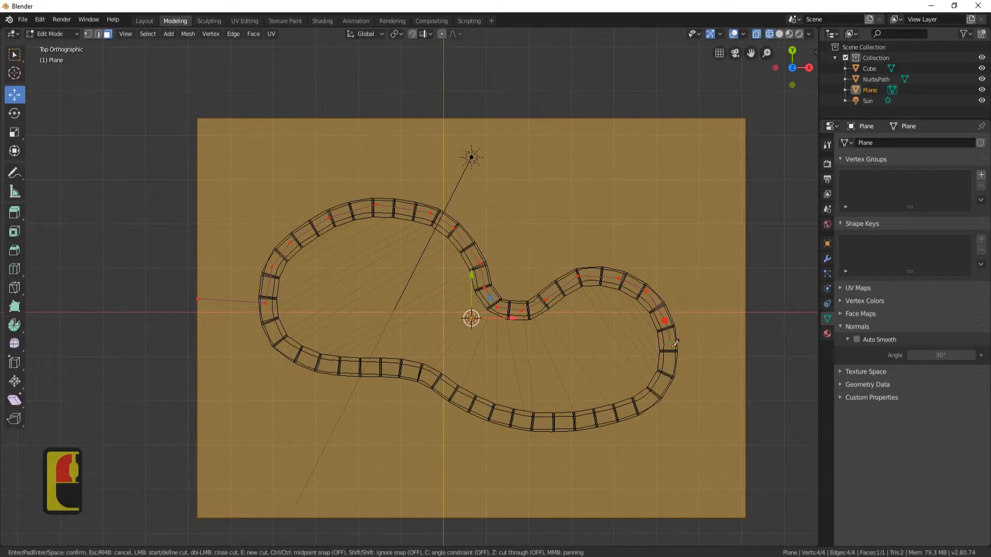
left_click(670, 354)
left_click(664, 384)
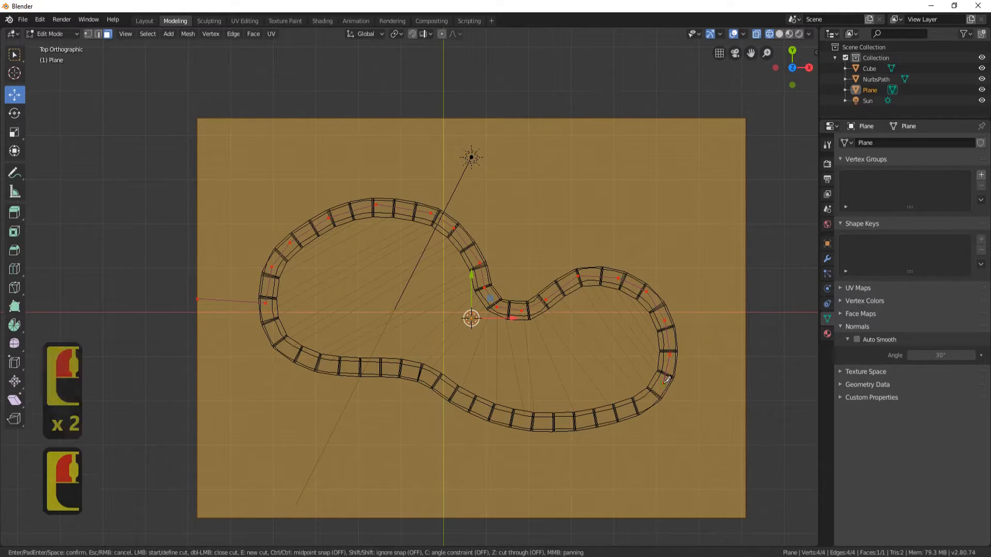
left_click(635, 408)
left_click(570, 424)
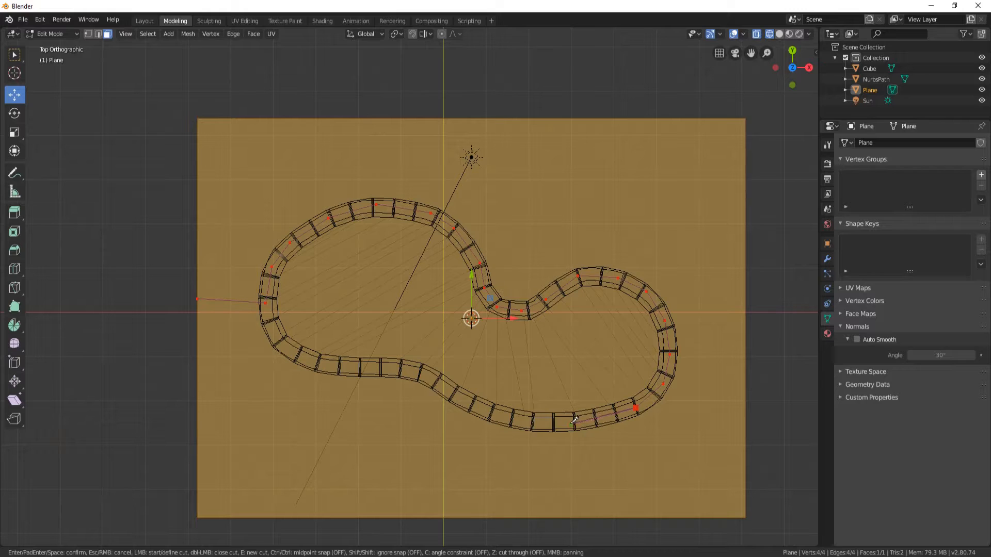
left_click(509, 416)
left_click(459, 400)
left_click(420, 375)
left_click(362, 367)
left_click(315, 365)
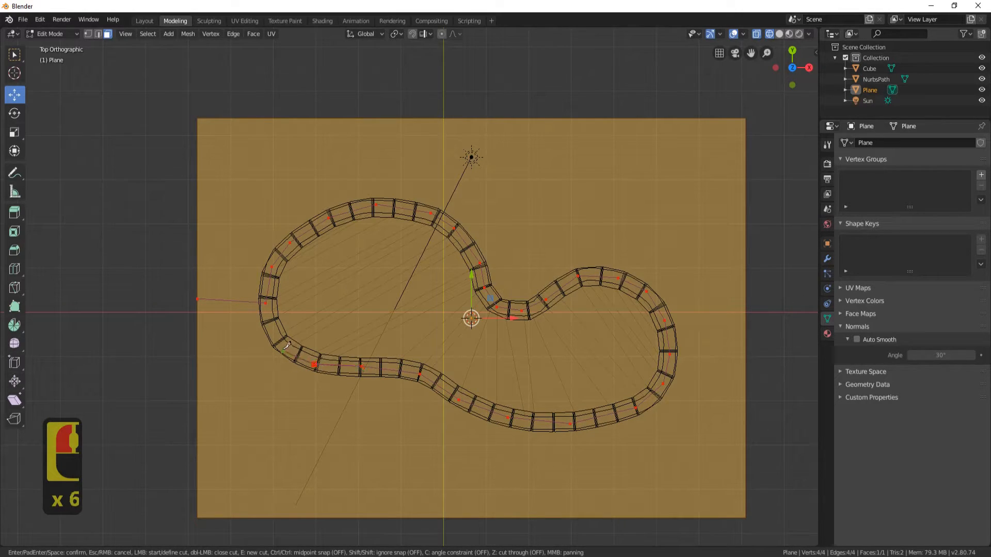
left_click(280, 345)
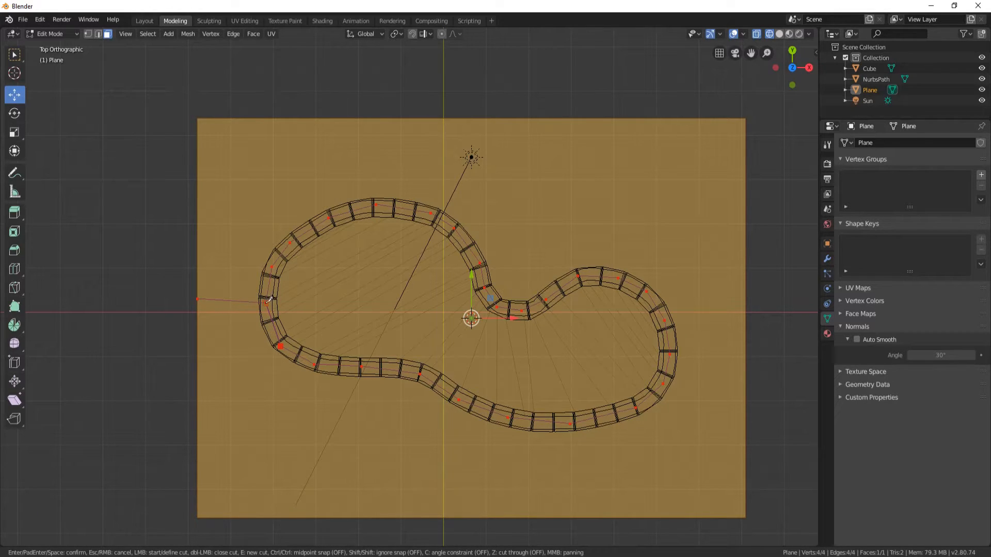
left_click(268, 301)
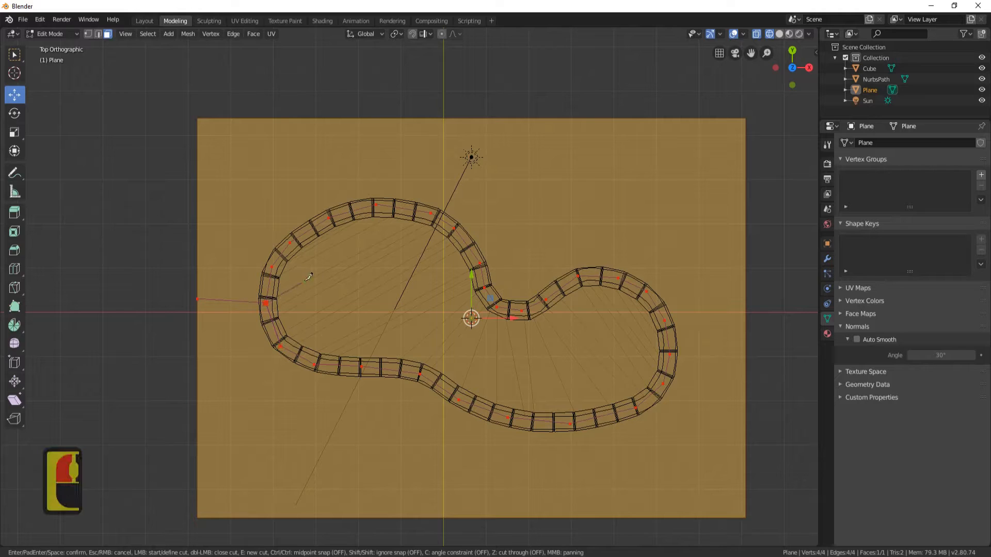
key("Return")
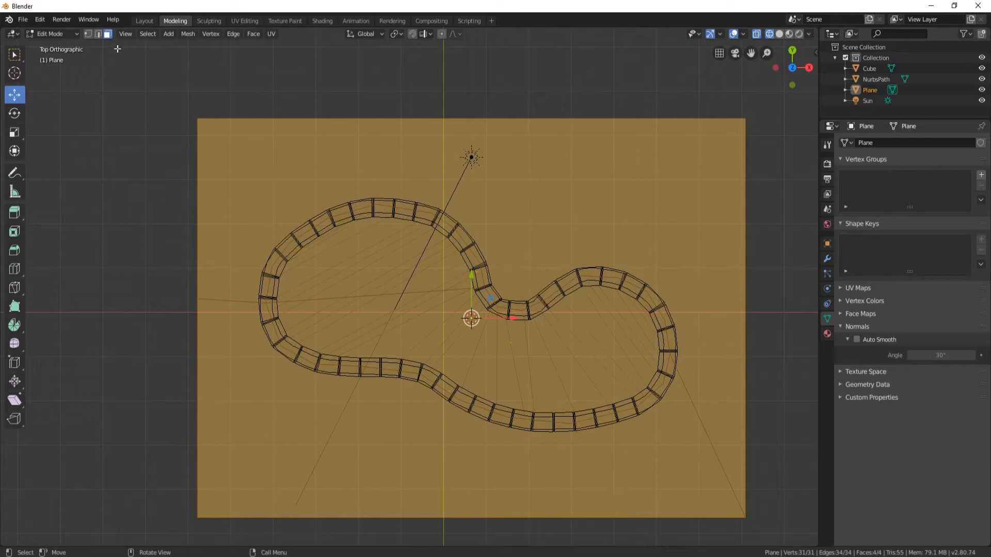
Delete the two plane faces inside the knife cut to open a hole over the pool, and deselect everything
left_click(380, 251)
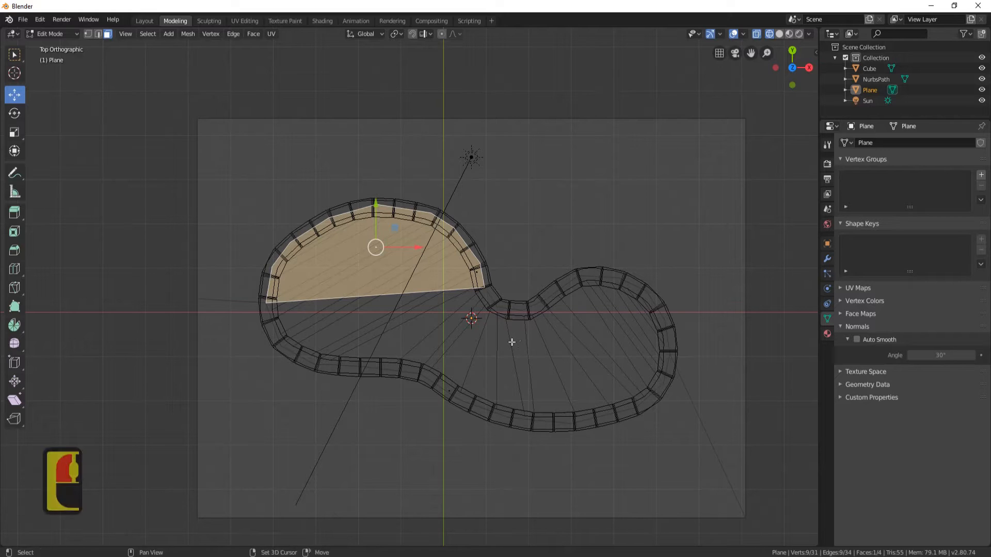
left_click(513, 340, "shift")
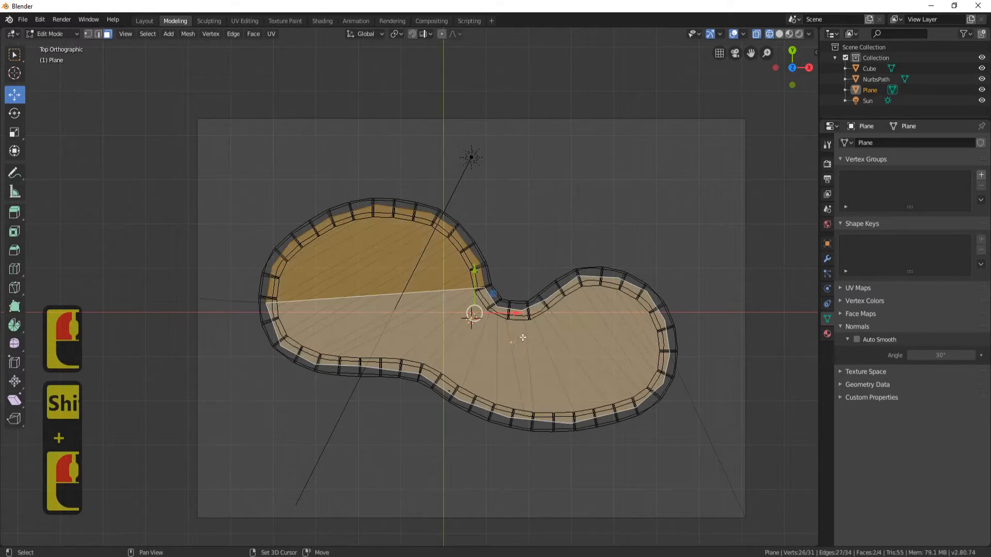
key("Delete")
left_click(499, 326)
middle_click_drag(531, 202, 546, 270)
left_click(589, 253)
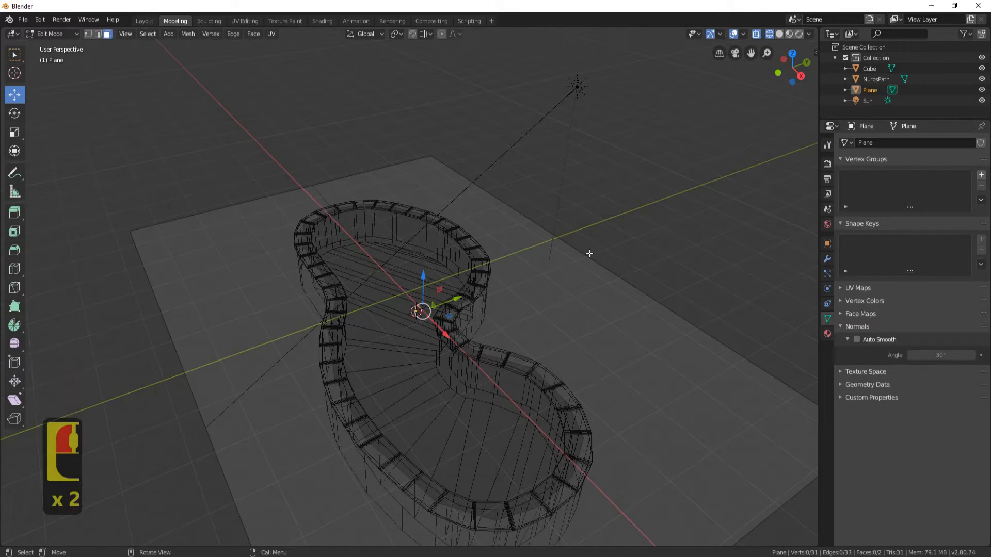
Switch the viewport to solid shading to show the pool through the hole in the plane
scroll(523, 240, "down", 2)
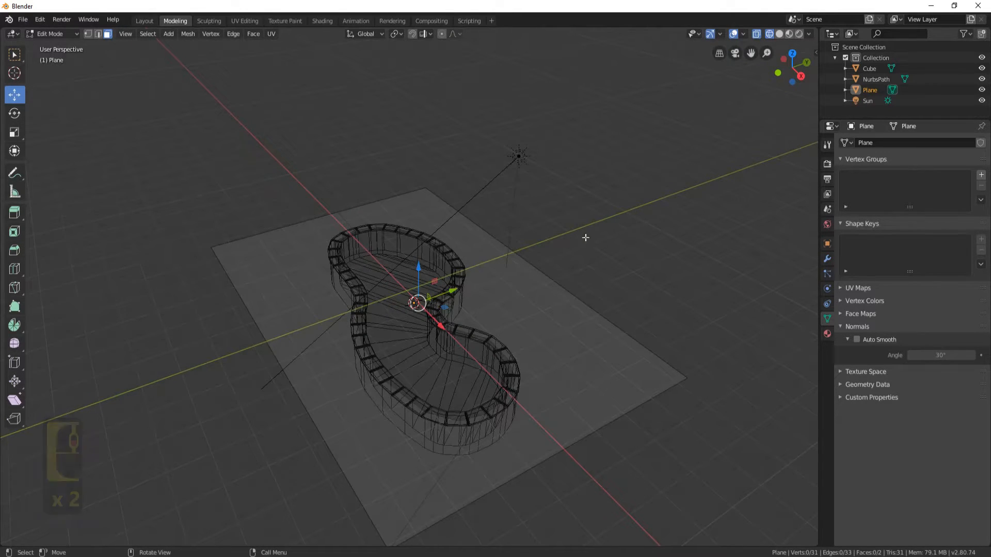
right_click(621, 199)
key("Escape")
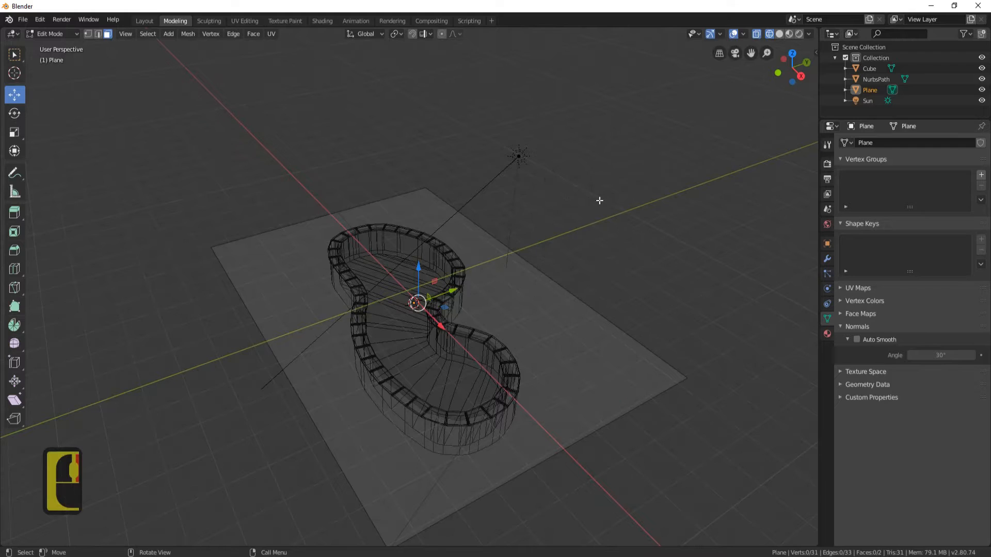
key("z")
left_click(669, 201)
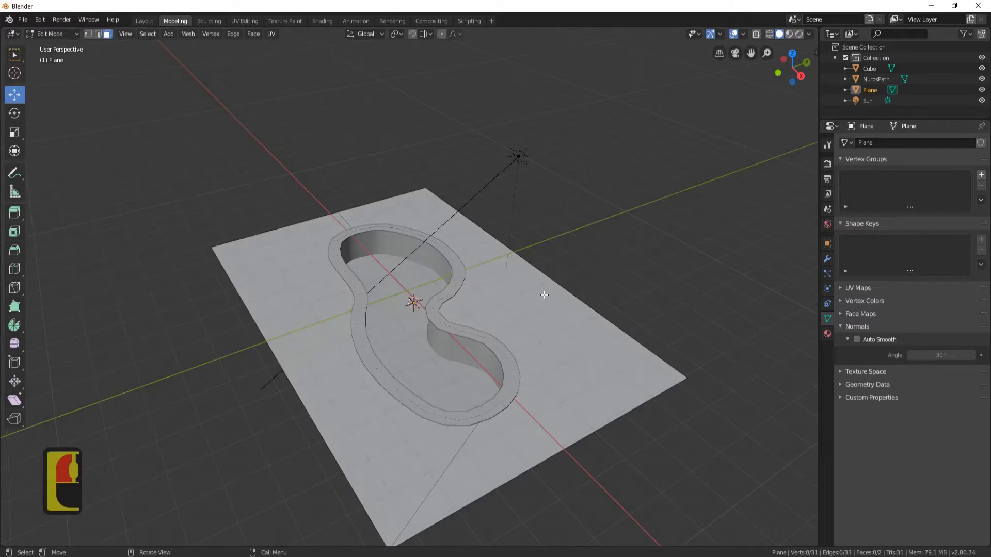
In Object Mode, raise the plane along Z above the pool
key("Tab")
middle_click_drag(593, 287, 520, 247)
left_click_drag(418, 243, 568, 179)
middle_click_drag(568, 179, 307, 232)
scroll(518, 221, "up", 2)
scroll(424, 235, "down", 1)
In Edit Mode, select both remaining faces of the plane and delete them with Only Faces, keeping the edges
key("Tab")
middle_click_drag(432, 195, 306, 123, "shift")
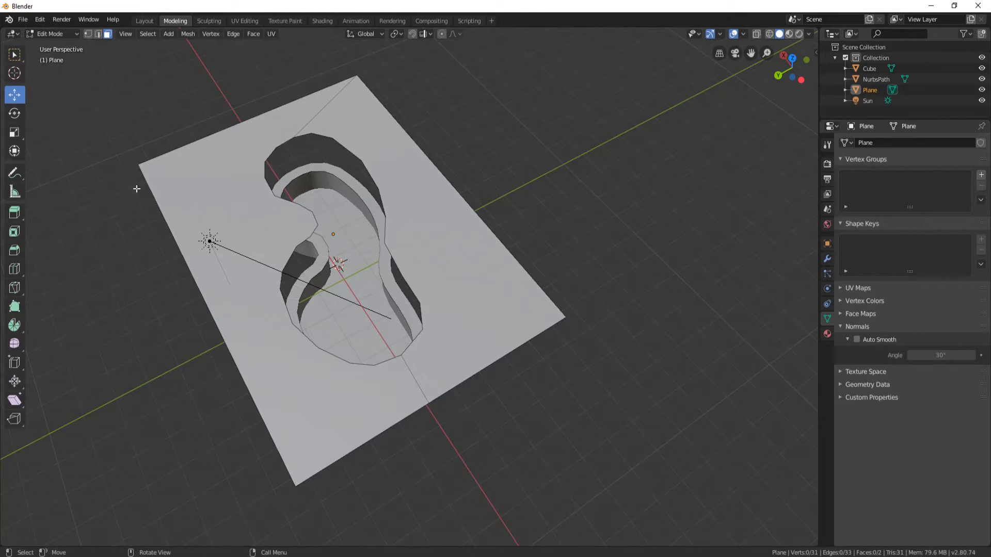
middle_click_drag(262, 143, 325, 198)
left_click(351, 215)
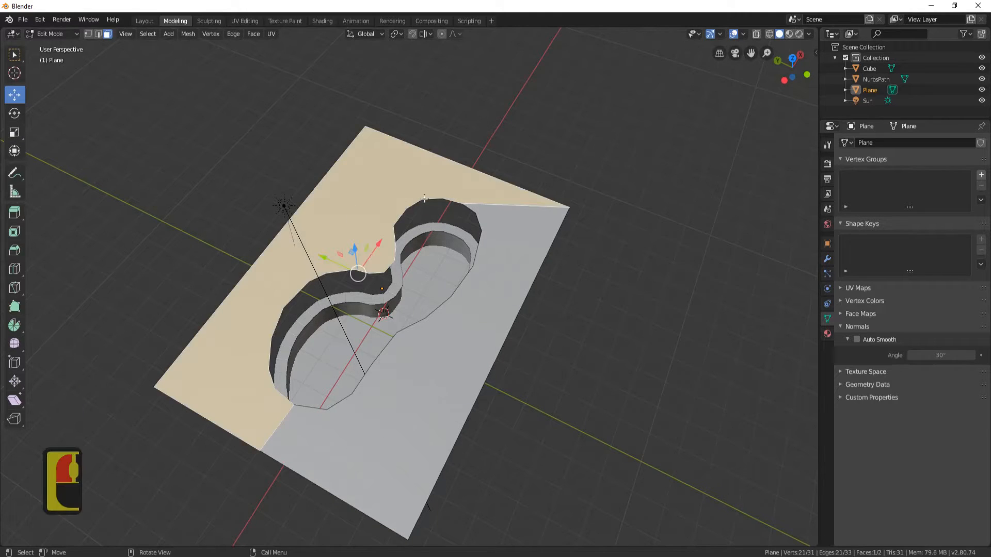
left_click(467, 298, "shift")
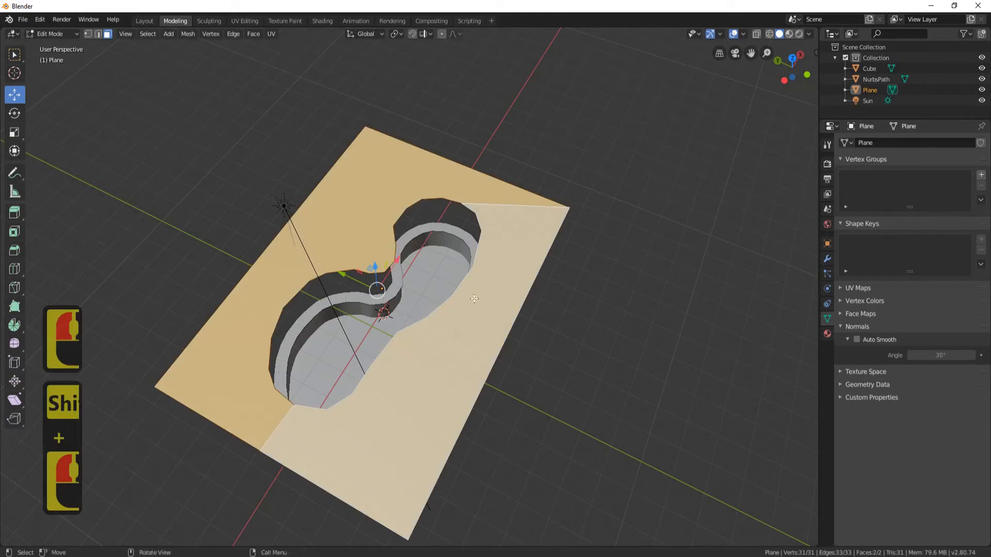
key("Delete")
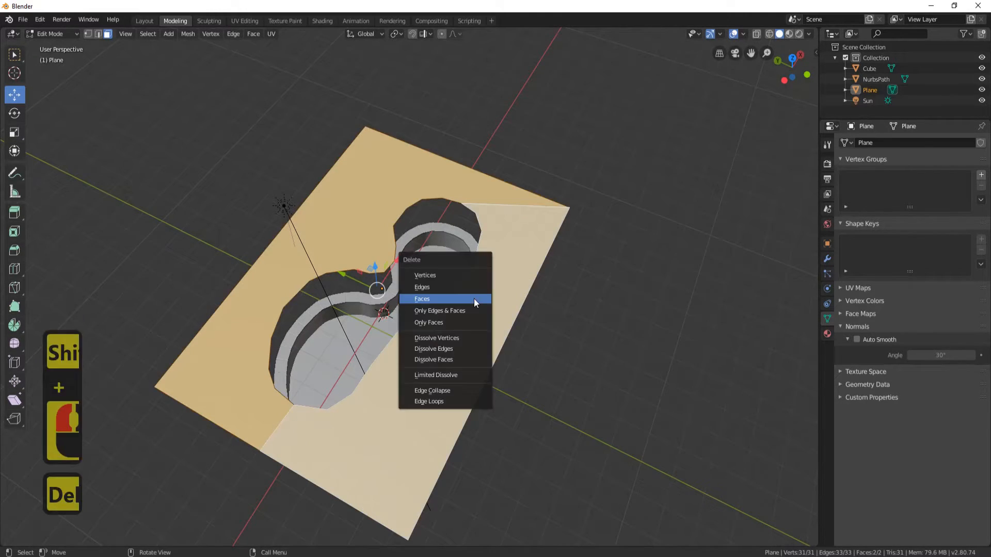
left_click(442, 322)
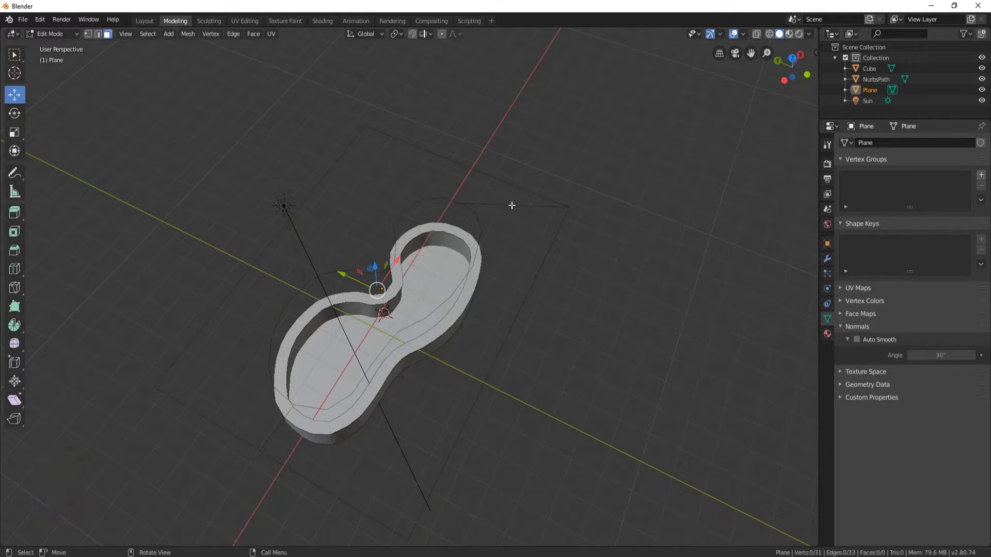
In edge select mode, delete the two edges connecting the pool-shaped outline to the outer rectangle
left_click(98, 34)
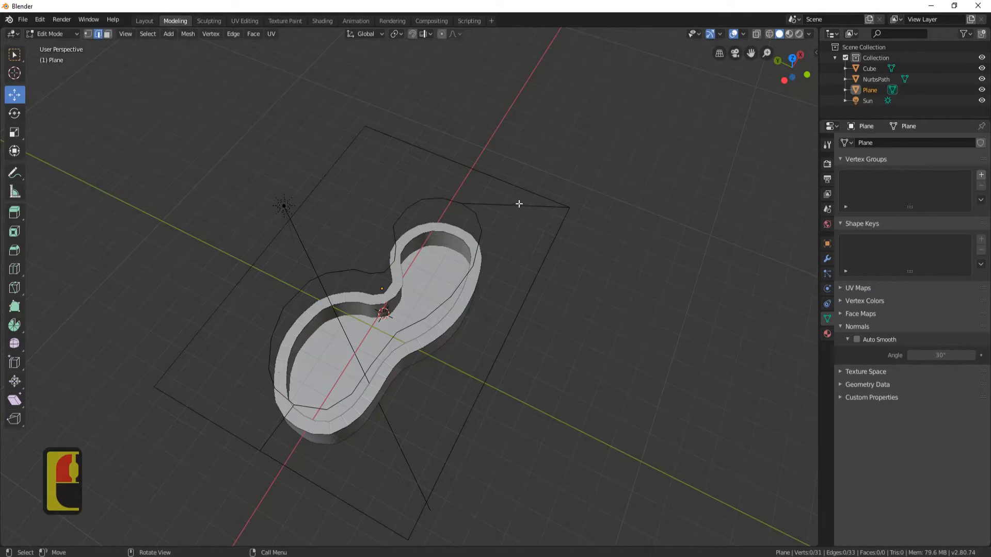
left_click(519, 203)
middle_click_drag(359, 281, 569, 264)
left_click(574, 256, "shift")
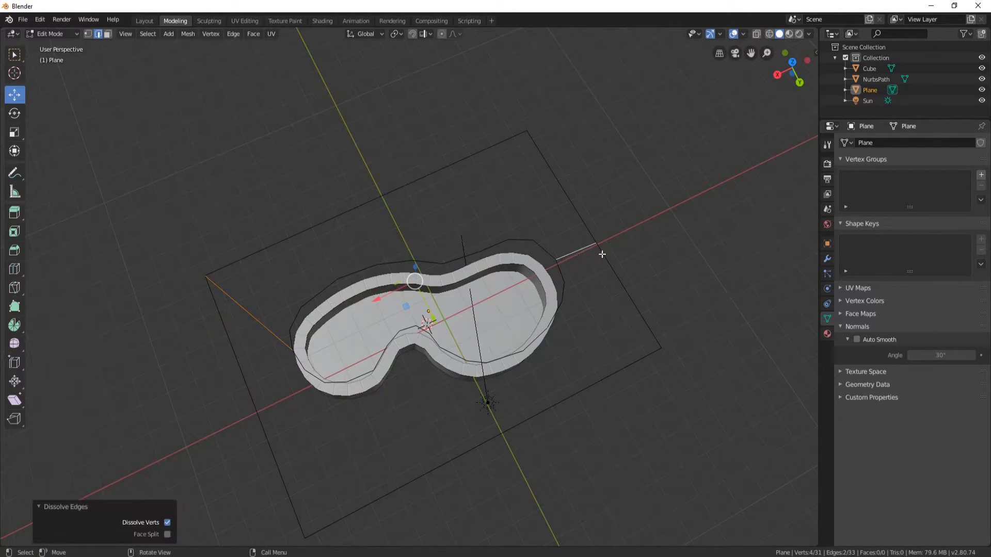
key("Delete")
left_click(584, 193)
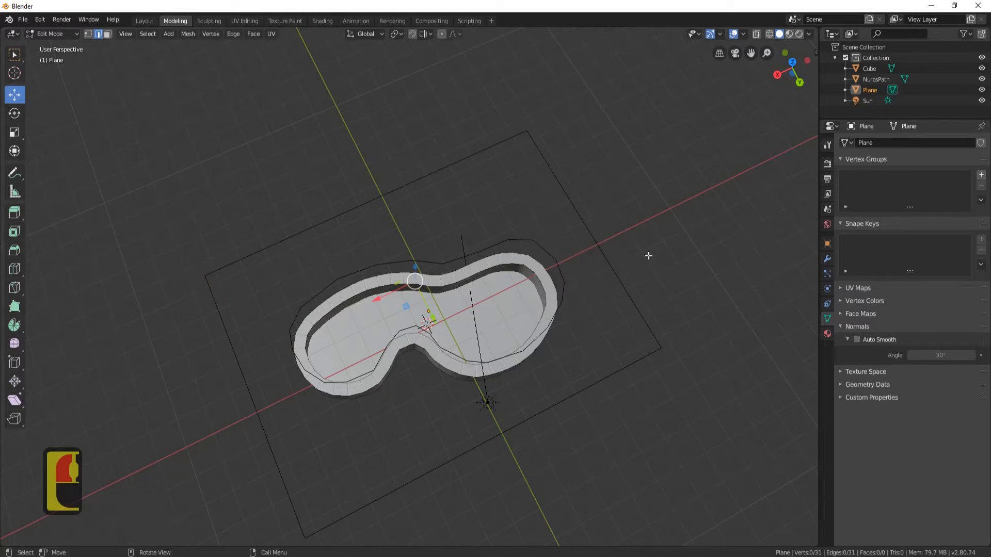
Merge the two split edges on one short side of the outer rectangle into a single edge with Limited Dissolve
middle_click_drag(645, 258, 598, 235)
middle_click_drag(468, 289, 372, 111)
left_click(371, 109)
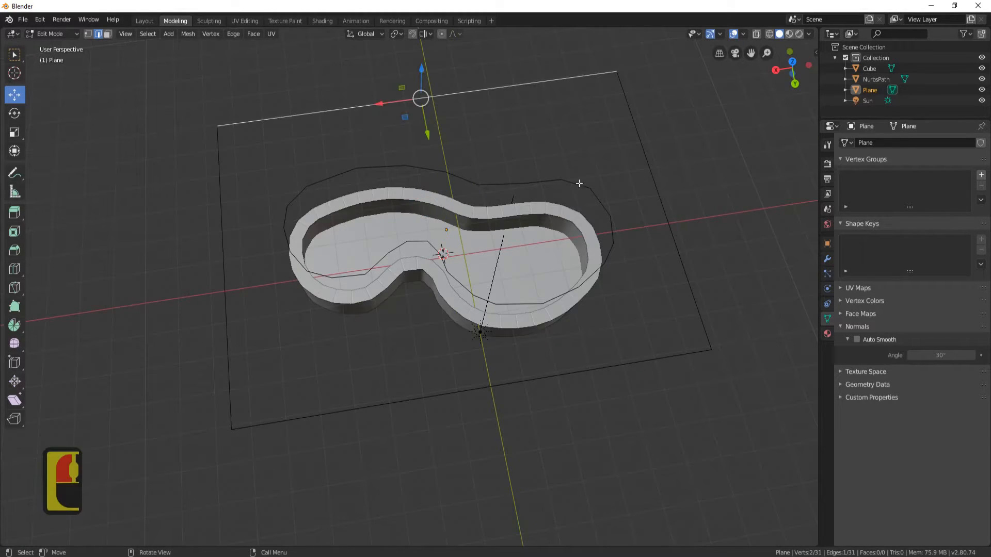
left_click(648, 173, "shift")
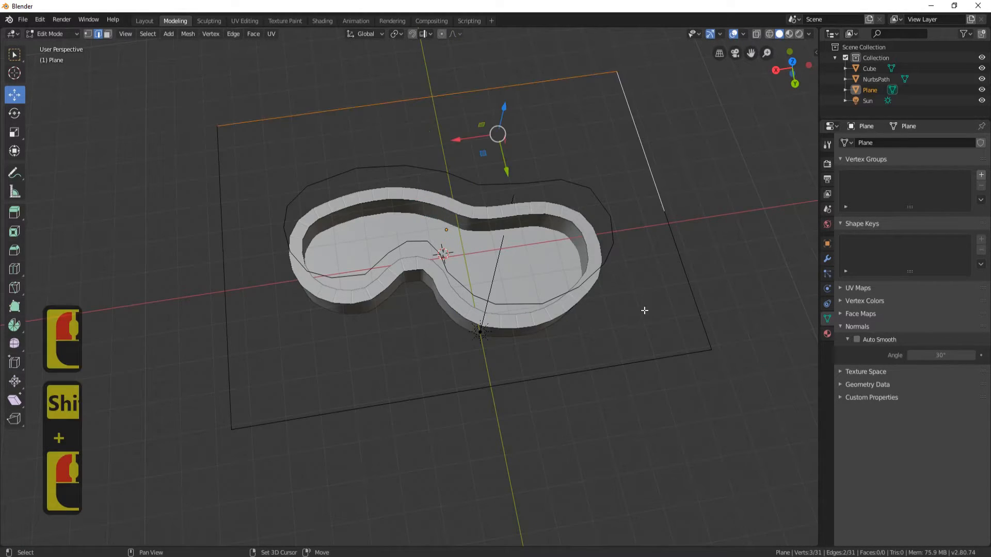
left_click(669, 230)
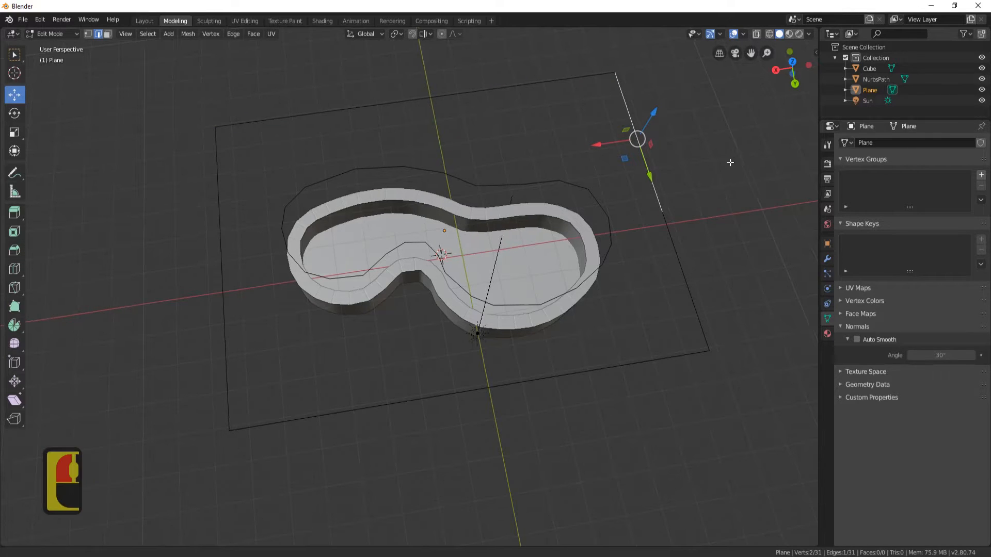
middle_click_drag(660, 242, 486, 253, "shift")
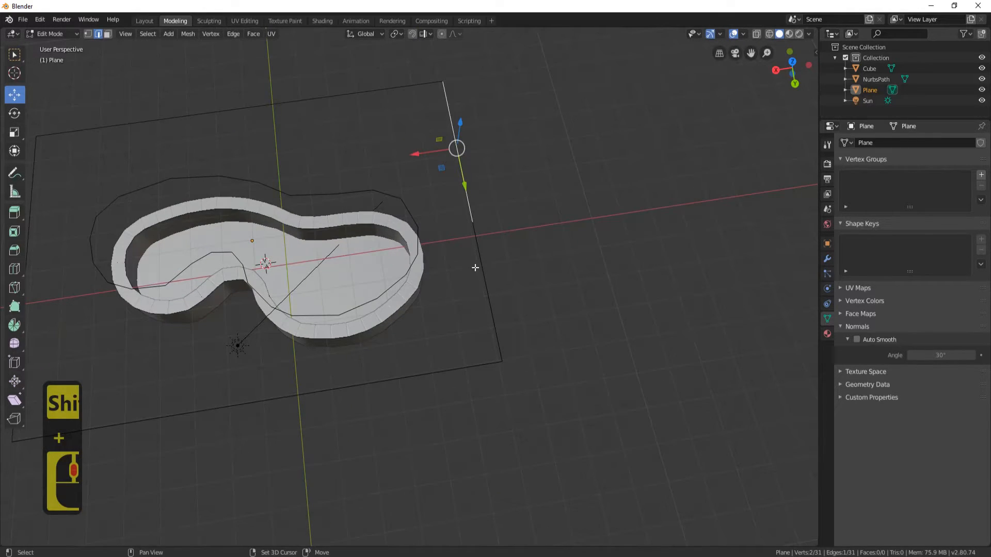
left_click(491, 285, "shift")
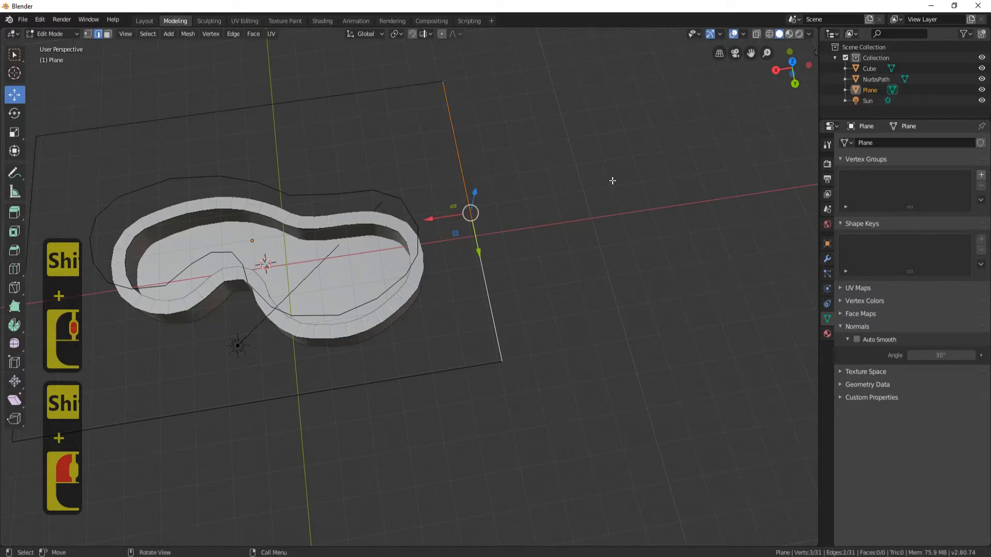
key("Delete")
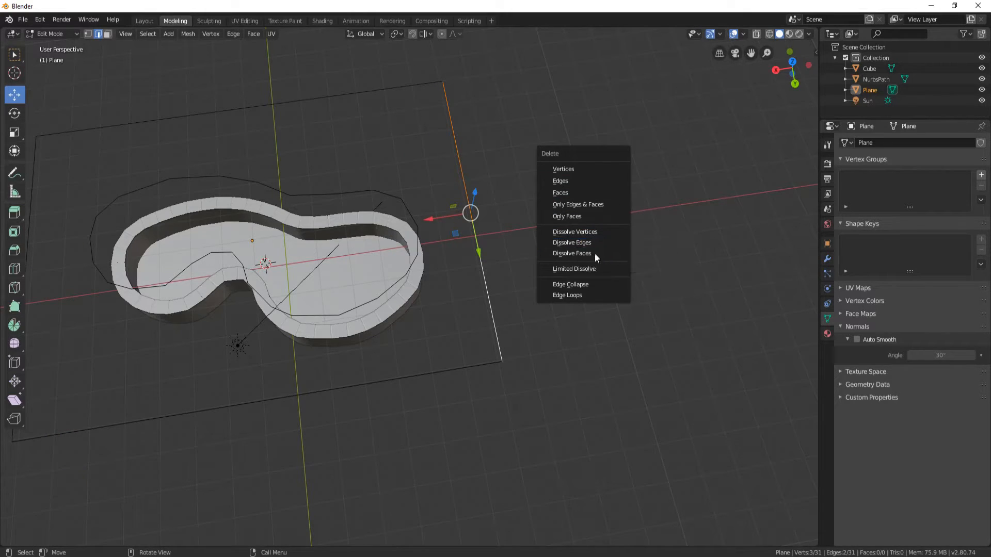
left_click(589, 270)
Select each side of the outer rectangle in turn to check that it is one continuous edge
middle_click_drag(436, 164, 488, 115, "shift")
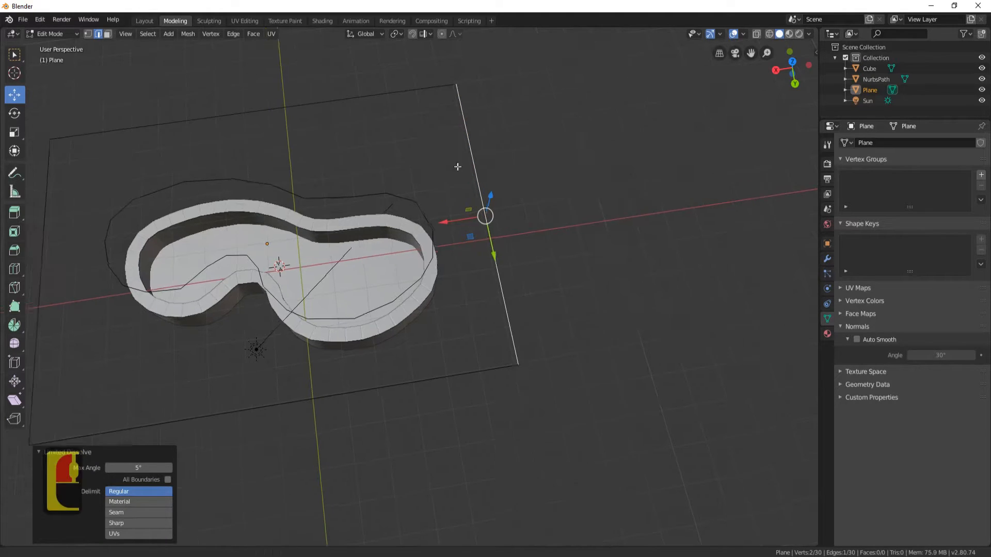
left_click(487, 111)
left_click(152, 268)
left_click(372, 415)
left_click(601, 267)
left_click(475, 110)
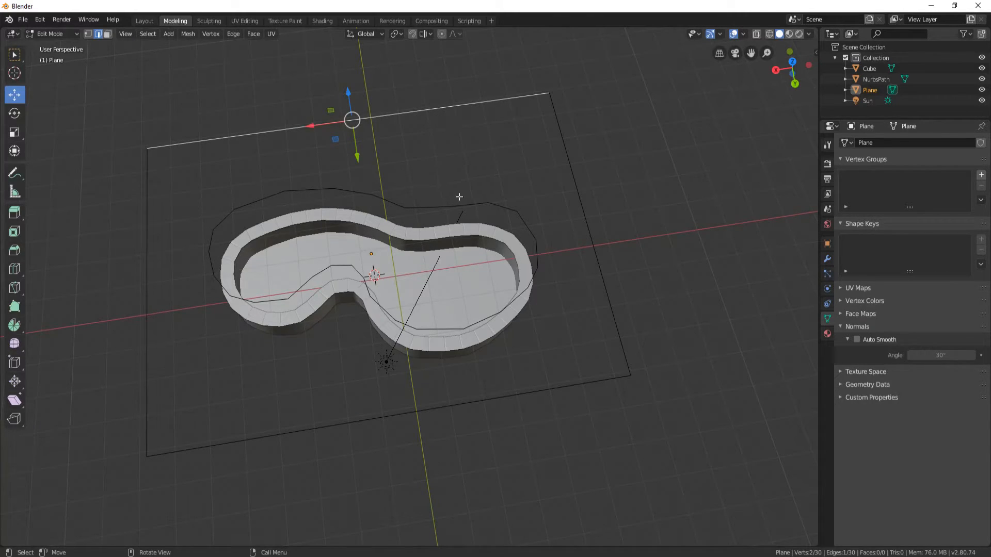
Try Bridge Edge Loops between the pool-shaped outline and the four-edge outer rectangle, inspect the faces, and undo it
left_click(438, 206, "alt")
left_click(504, 200, "alt")
left_click(575, 187, "alt+shift")
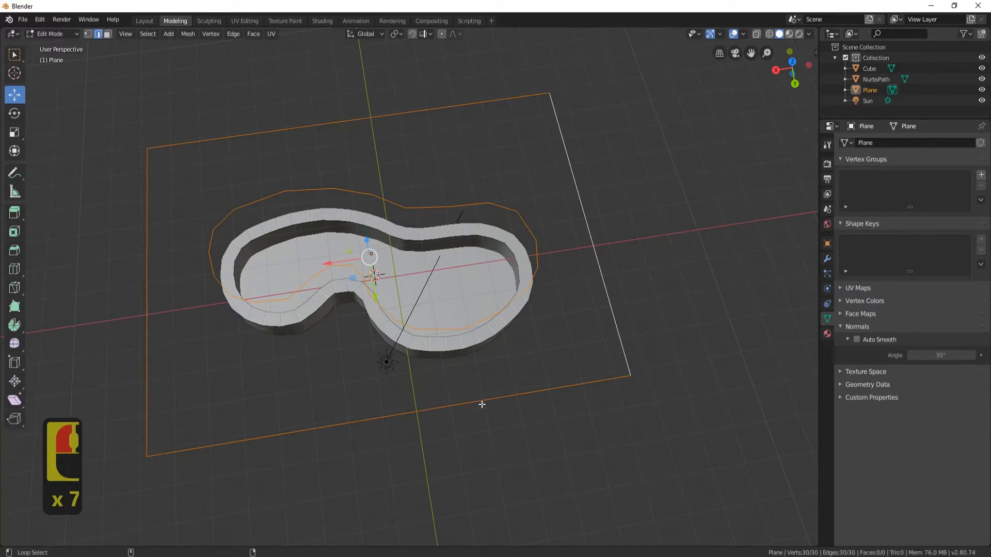
key("ctrl+e")
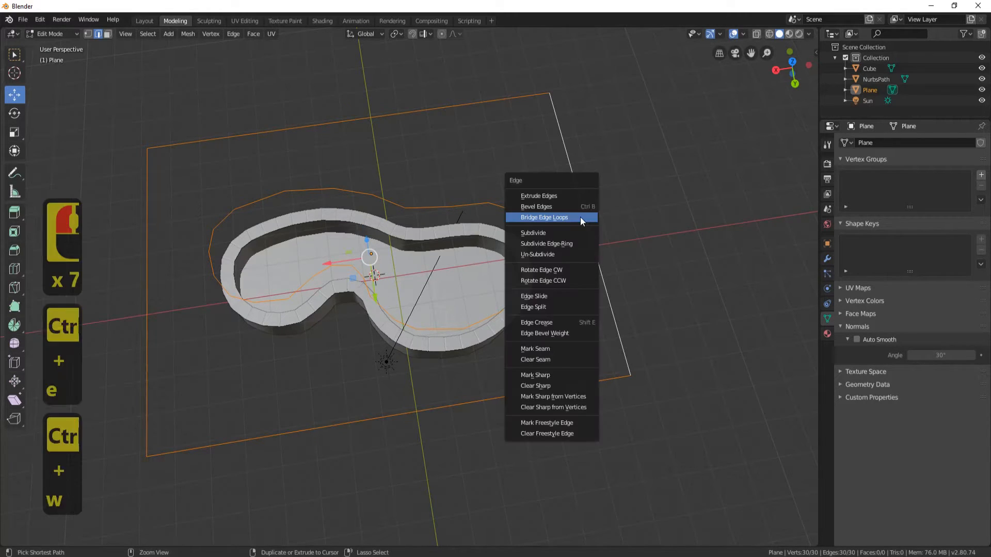
left_click(562, 220)
middle_click_drag(614, 208, 438, 258)
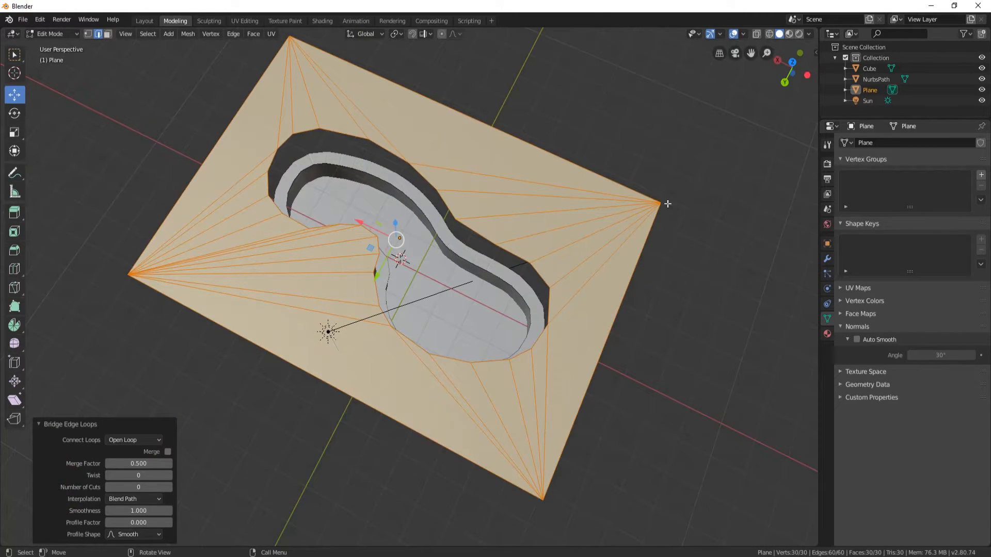
middle_click_drag(637, 163, 473, 134)
middle_click_drag(623, 213, 544, 170, "shift")
middle_click_drag(613, 166, 559, 165)
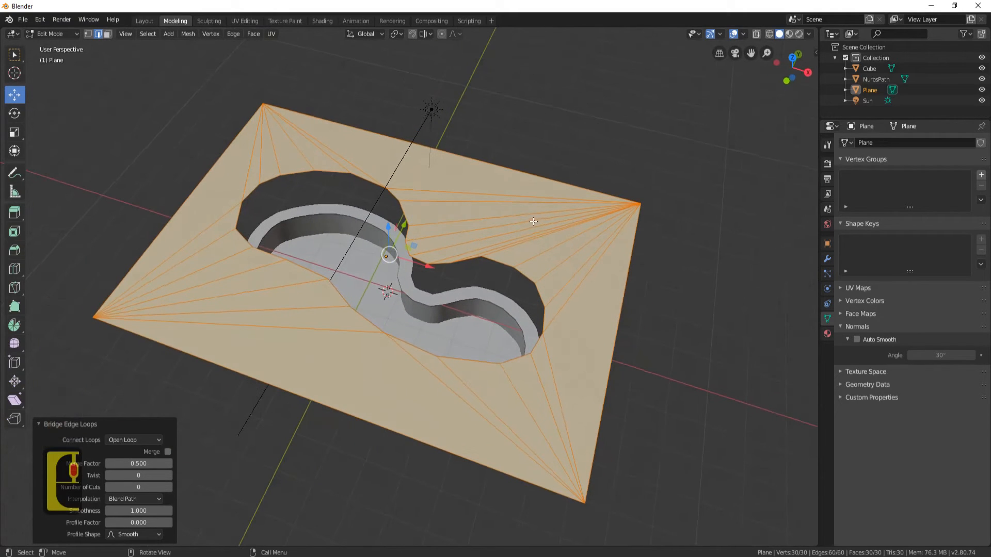
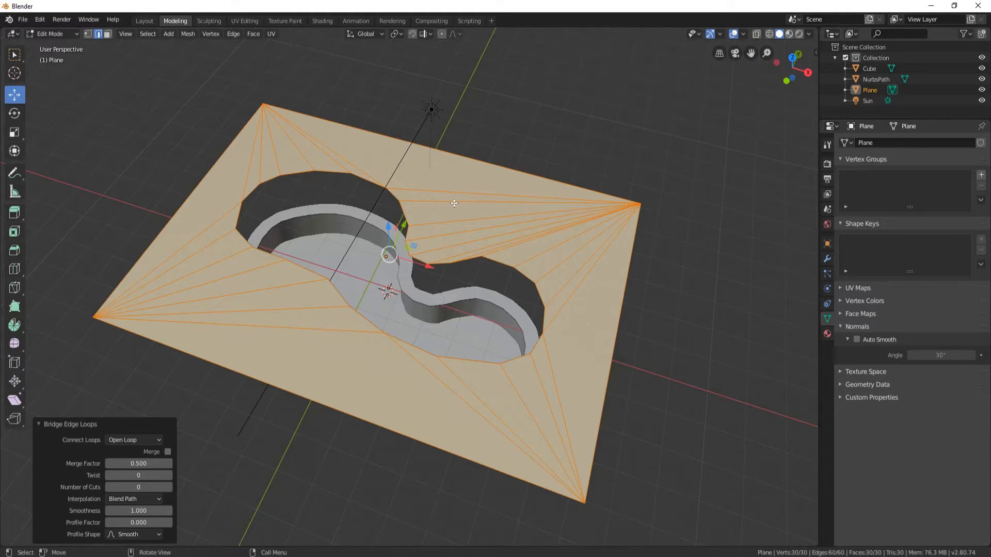
key("ctrl+z")
Select all four edges of the outer rectangle and subdivide them once
left_click(364, 131)
left_click(643, 251, "shift")
left_click(504, 467, "shift")
left_click(177, 200, "shift")
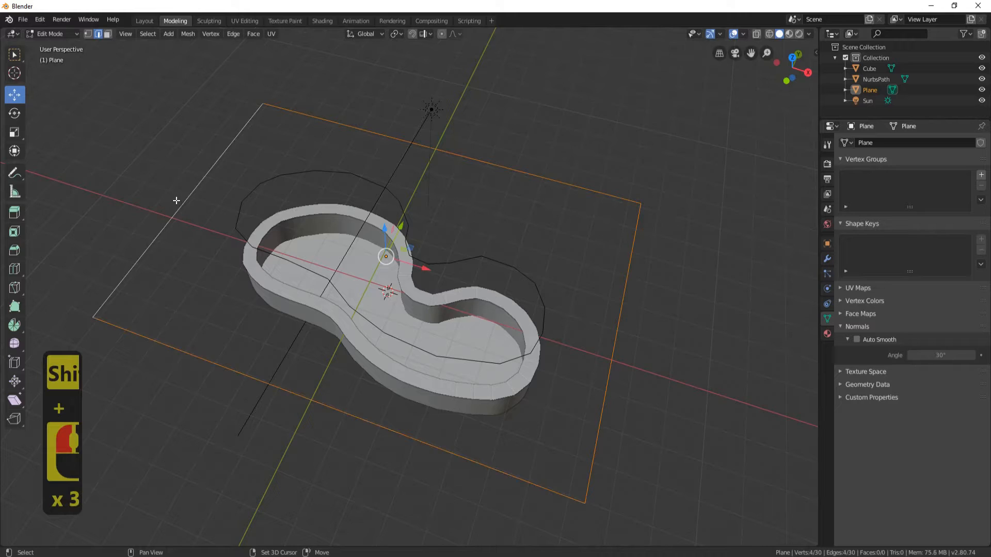
right_click(387, 84)
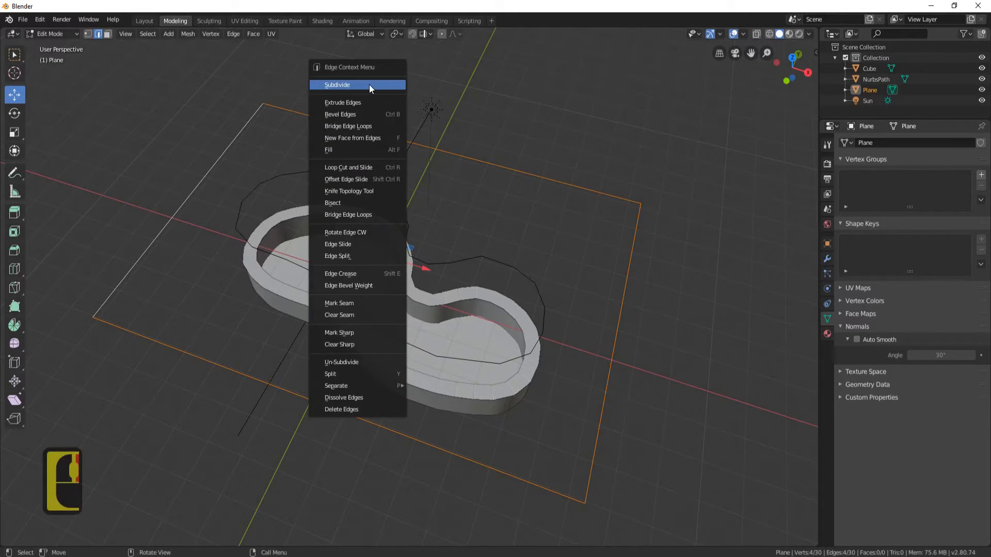
left_click(370, 86)
Select all eight segments of the outer rectangle and subdivide them two more times
left_click(340, 114)
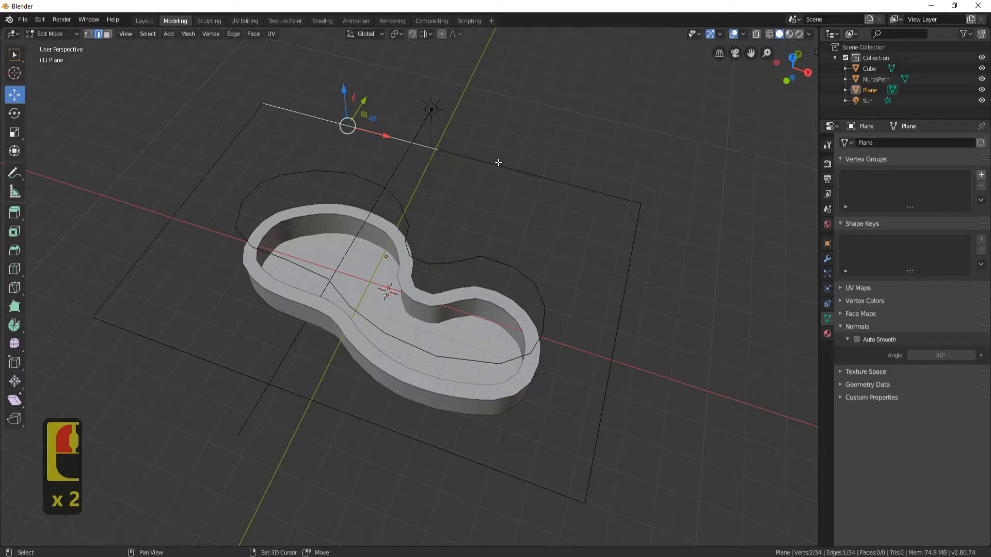
left_click(497, 162, "shift")
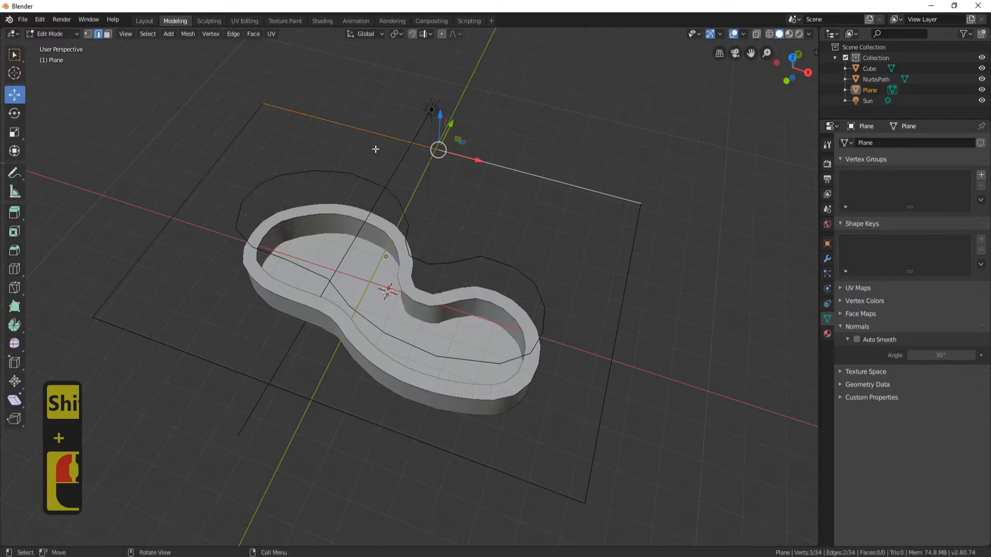
left_click(636, 261, "shift")
left_click(613, 389, "shift")
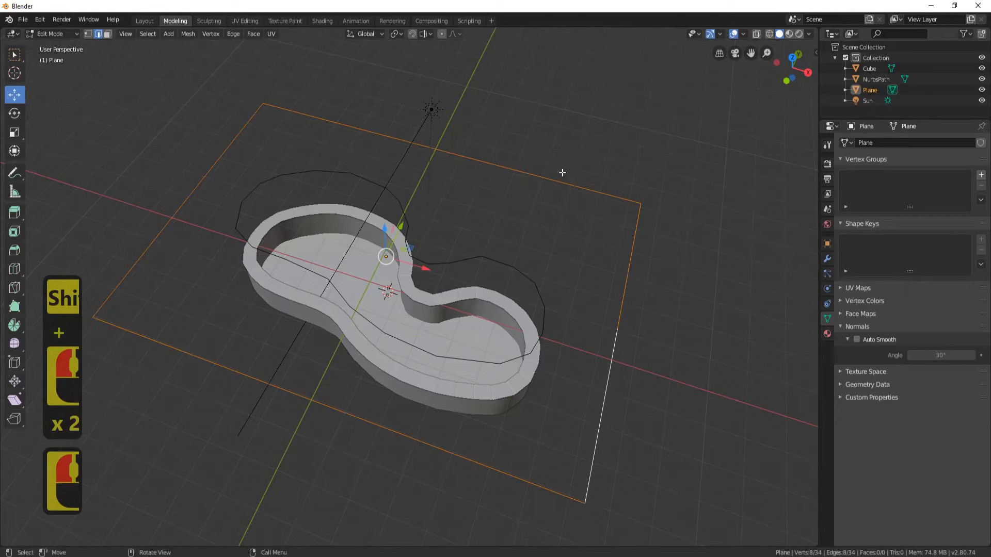
right_click(540, 113)
left_click(518, 113)
right_click(531, 110)
left_click(531, 111)
Select several segments along one long side of the outer rectangle in turn to inspect the subdivision
left_click(302, 111)
left_click(341, 122)
left_click(412, 142)
left_click(463, 155)
left_click(559, 181)
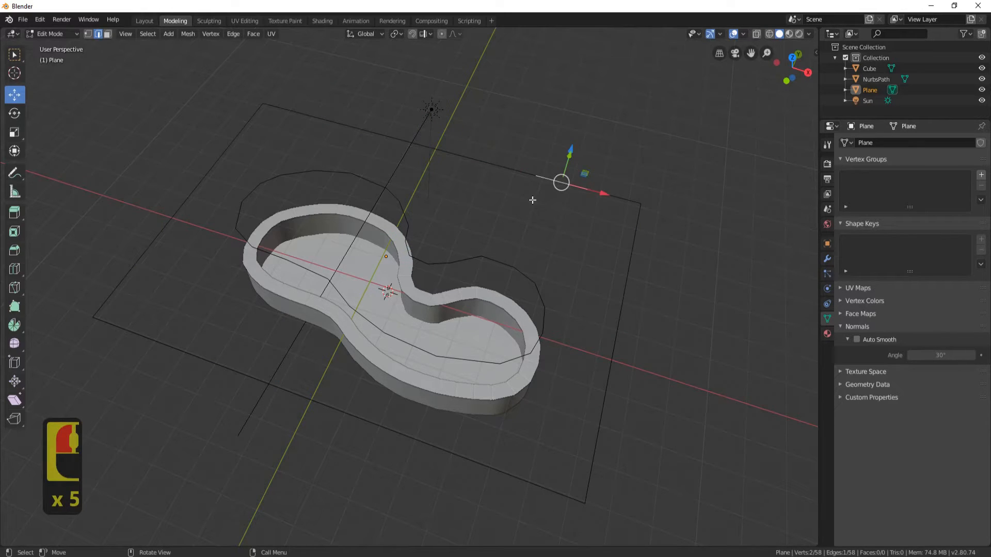
Select the subdivided outer rectangle and the pool-shaped outline as edge loops and fill between them with Bridge Edge Loops
left_click(331, 121, "alt")
left_click(361, 179, "alt+shift")
key("ctrl+e")
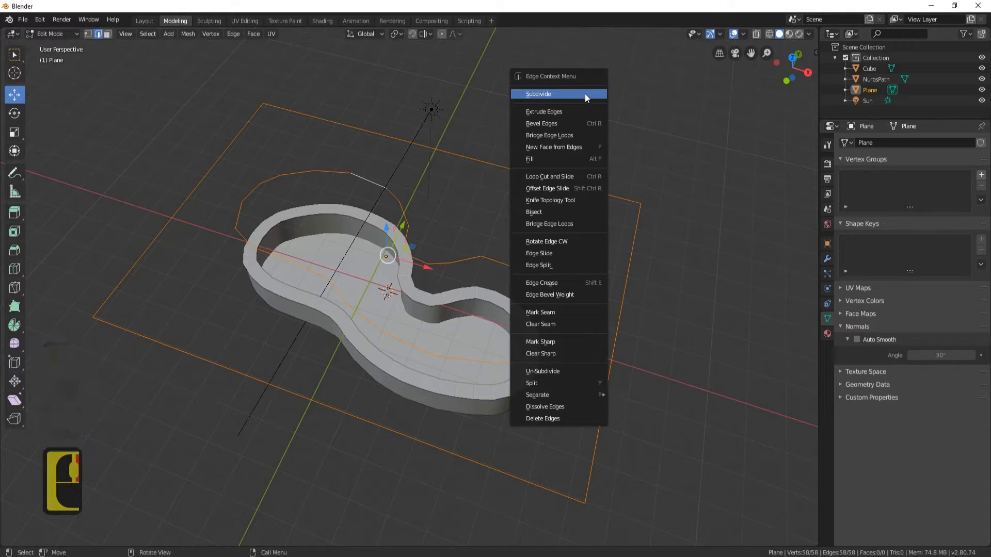
left_click(565, 133)
middle_click_drag(568, 133, 371, 240)
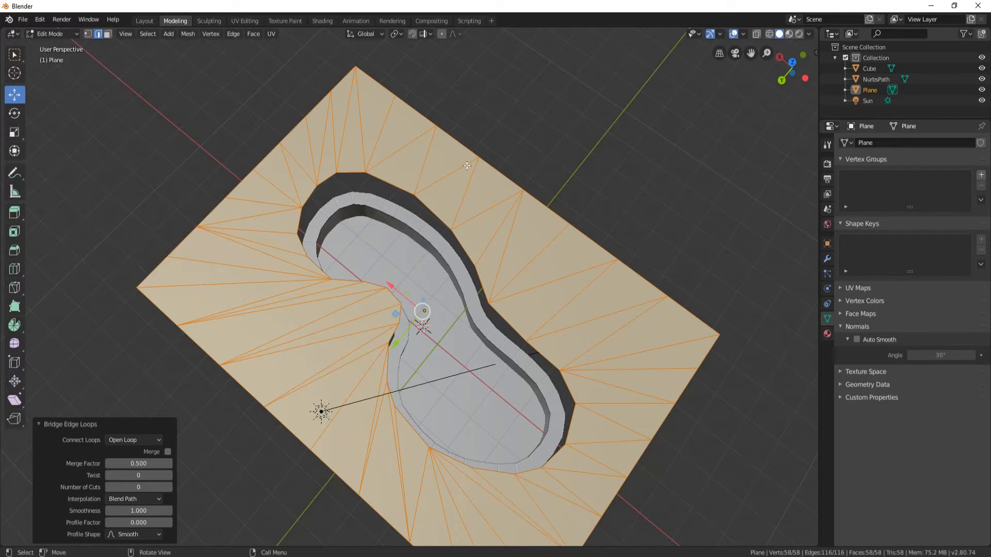
Lower the bridged plane about 1.71 m along Z until it meets the pool coping
middle_click_drag(769, 383, 449, 181)
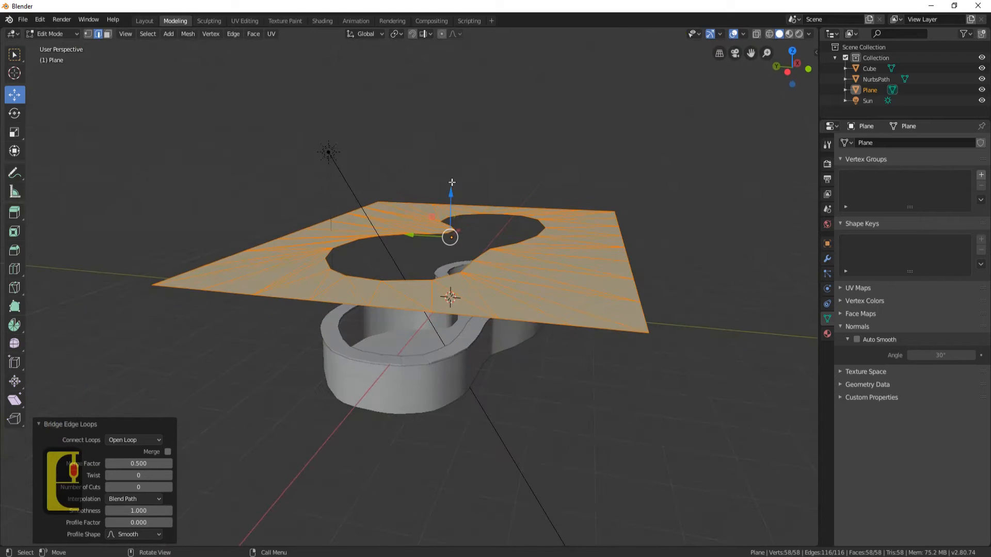
left_click_drag(448, 192, 479, 265)
scroll(433, 375, "up", 3)
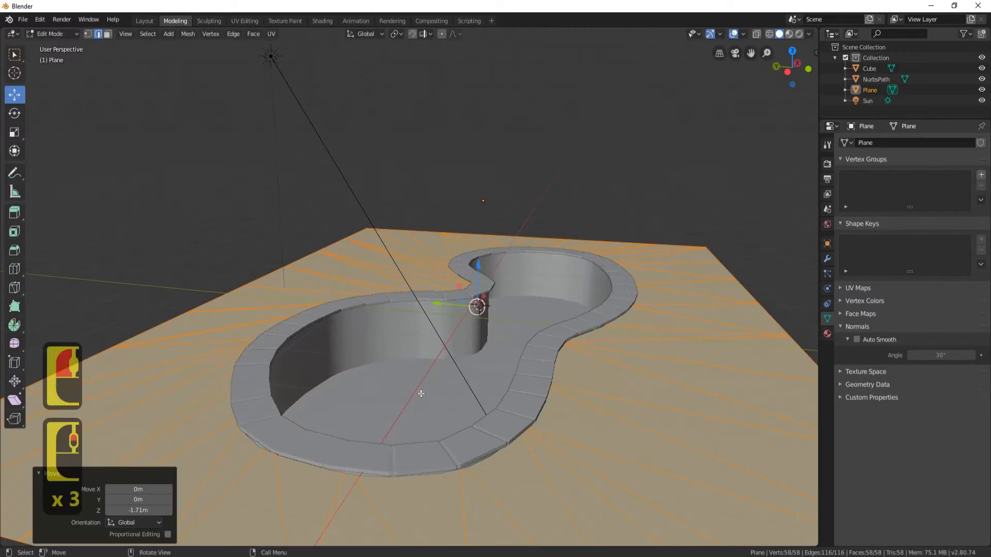
middle_click_drag(432, 385, 461, 350)
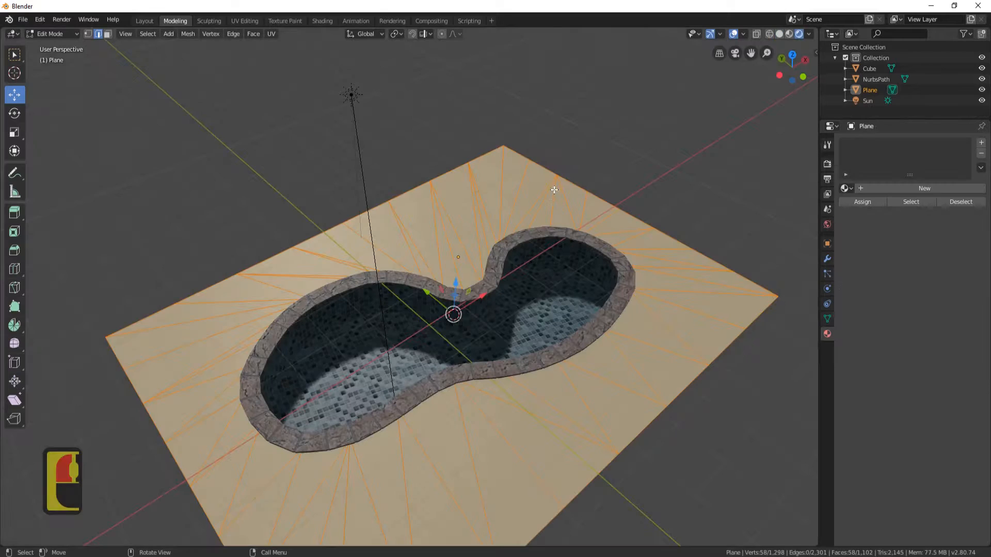
Return to Object Mode, add a new material to the plane, and name it Grass
key("Tab")
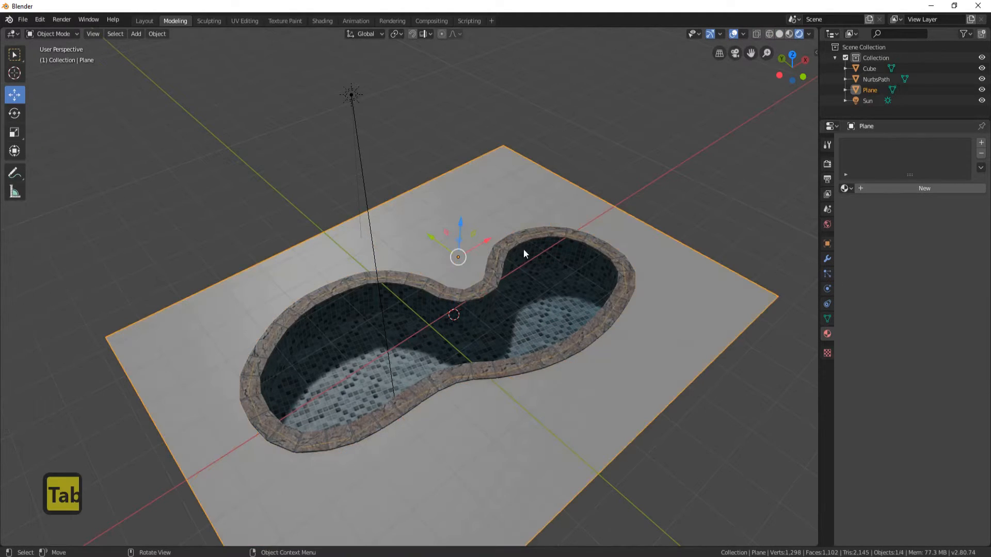
left_click(917, 186)
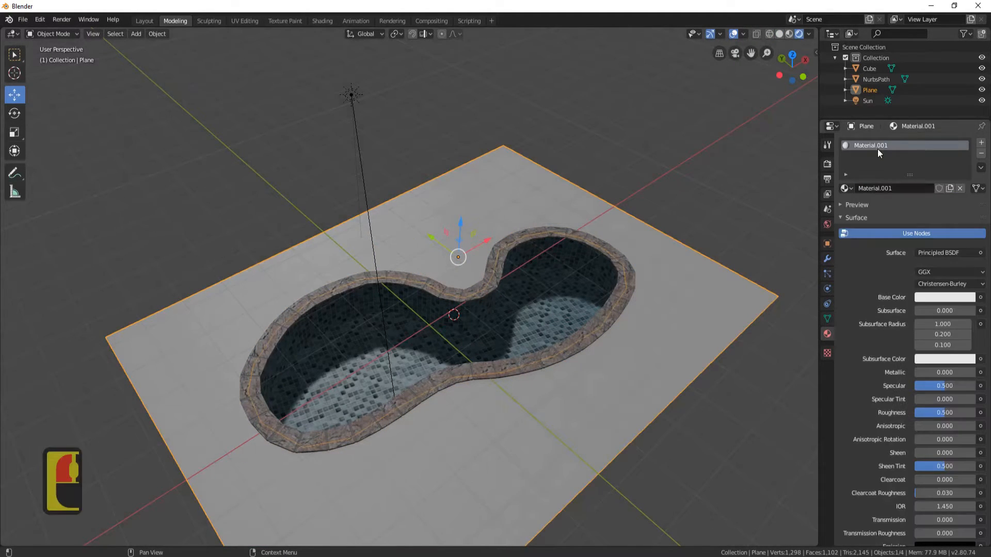
double_click(877, 145)
type("Grass")
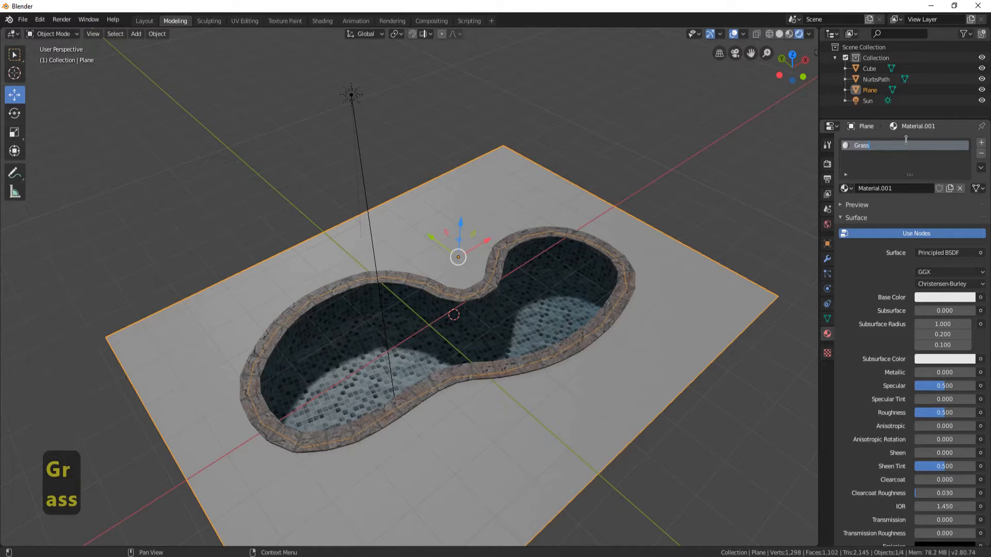
key("Return")
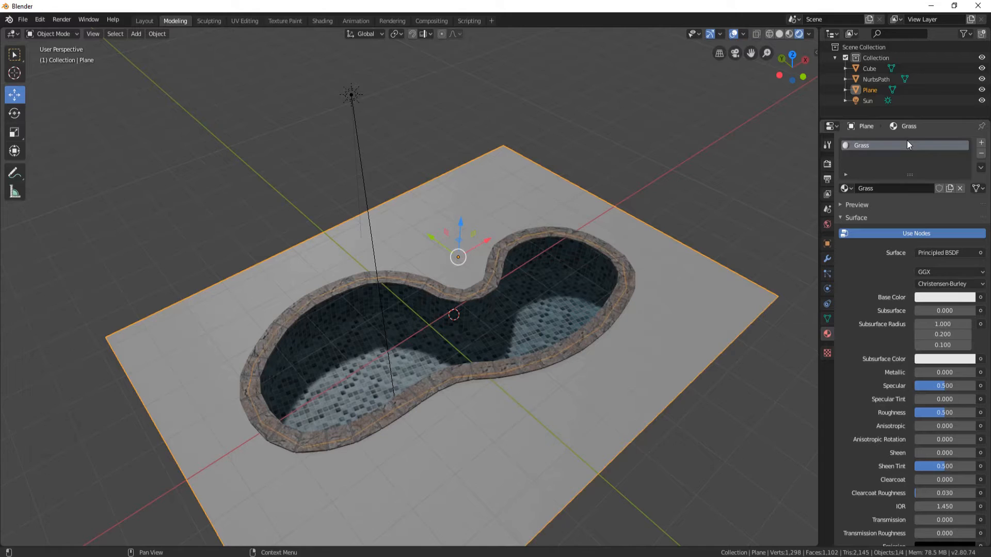
Build the Grass material with Principled Texture Setup from the five grass 2 maps (COLOR, DISP, NRM, OCC, SPEC) in the Grass folder
left_click(322, 21)
left_click(385, 372)
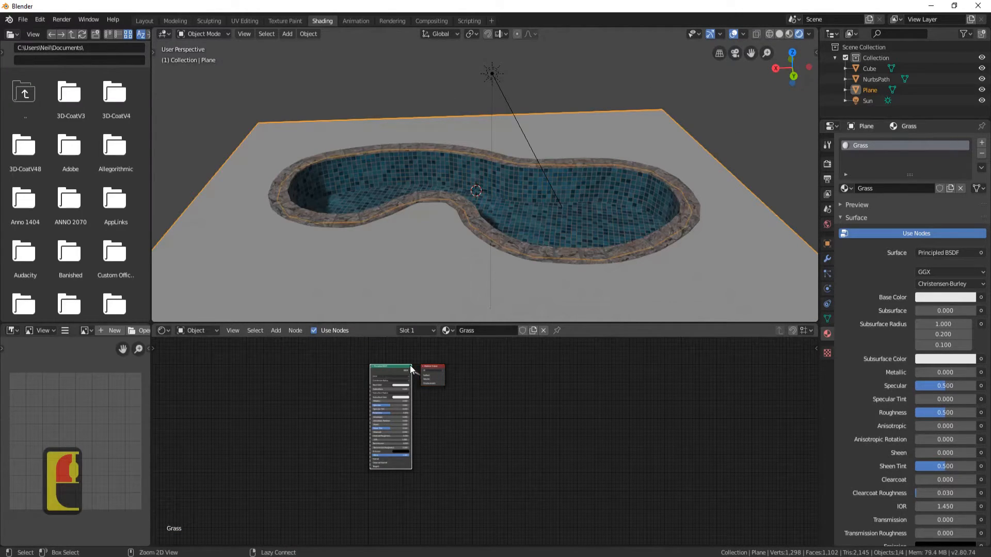
key("ctrl+shift+t")
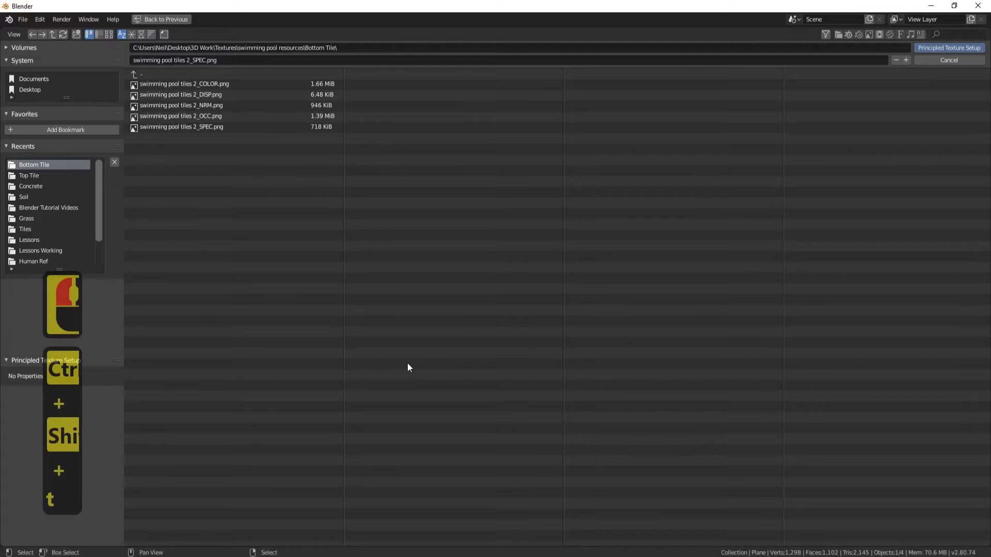
left_click(135, 75)
double_click(156, 105)
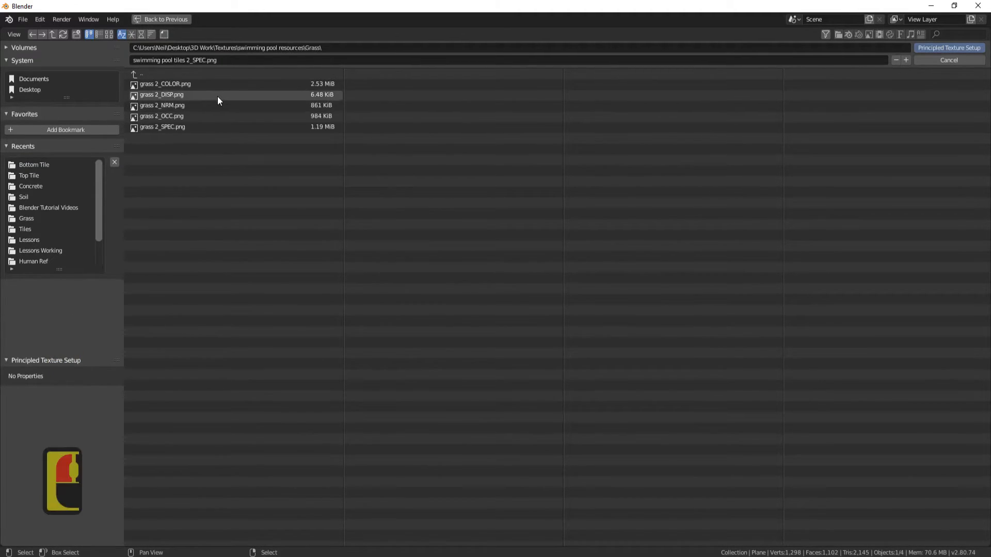
left_click(185, 84)
left_click(187, 95, "shift")
left_click(187, 106, "shift")
left_click(186, 116, "shift")
left_click(184, 127, "shift")
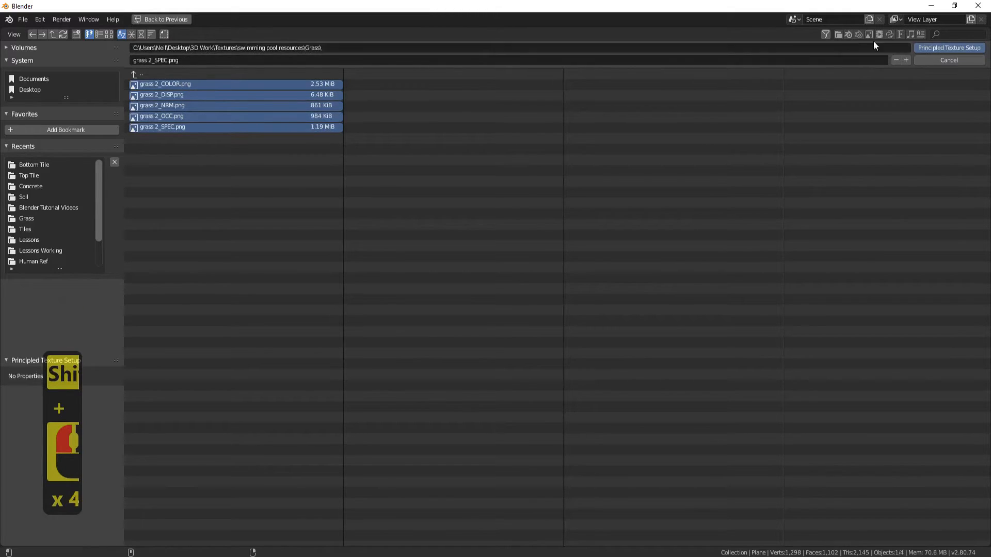
left_click(929, 48)
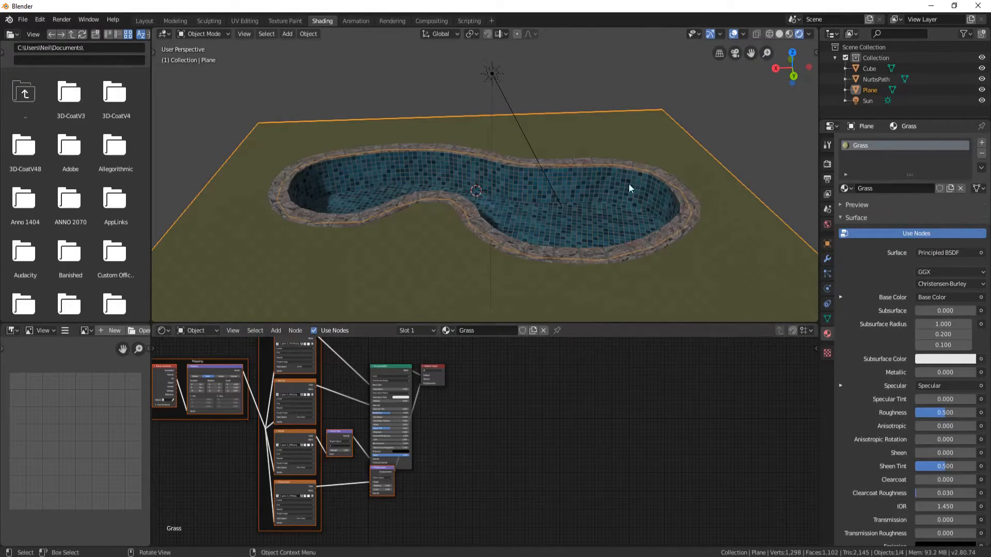
Check the plane's mesh in Edit Mode, return to Object Mode and apply the plane's object transform
middle_click_drag(543, 175, 571, 166)
scroll(485, 181, "down", 4)
key("Tab")
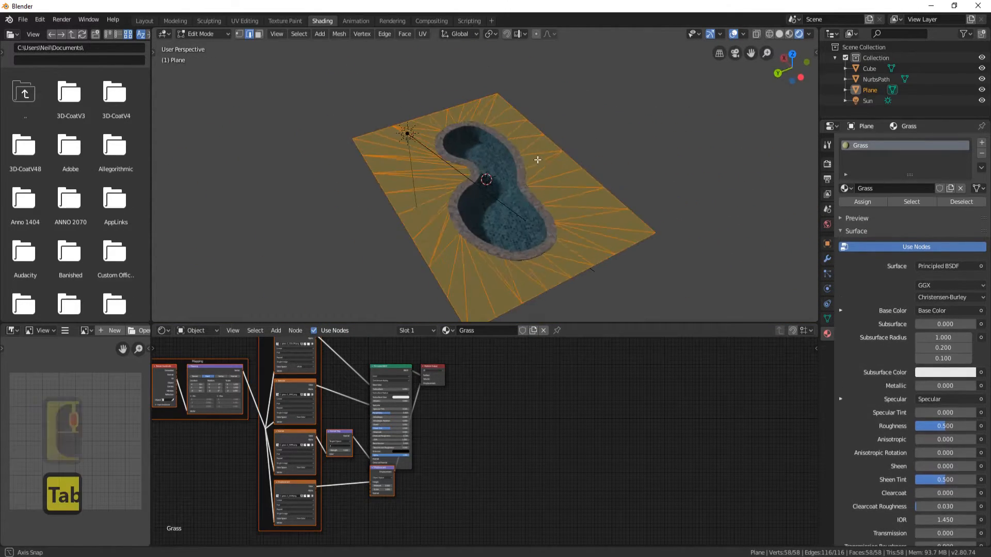
middle_click_drag(549, 200, 534, 185)
key("Tab")
key("ctrl+a")
left_click(547, 172)
Unwrap all faces of the ground plane in Edit Mode and return to Object Mode to check the grass texture
key("Tab")
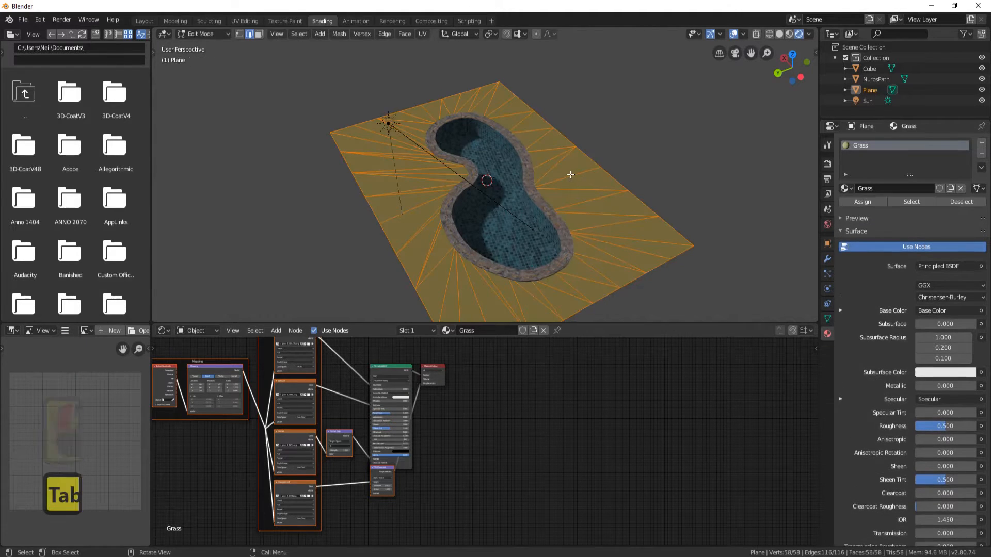
key("u")
left_click(538, 176)
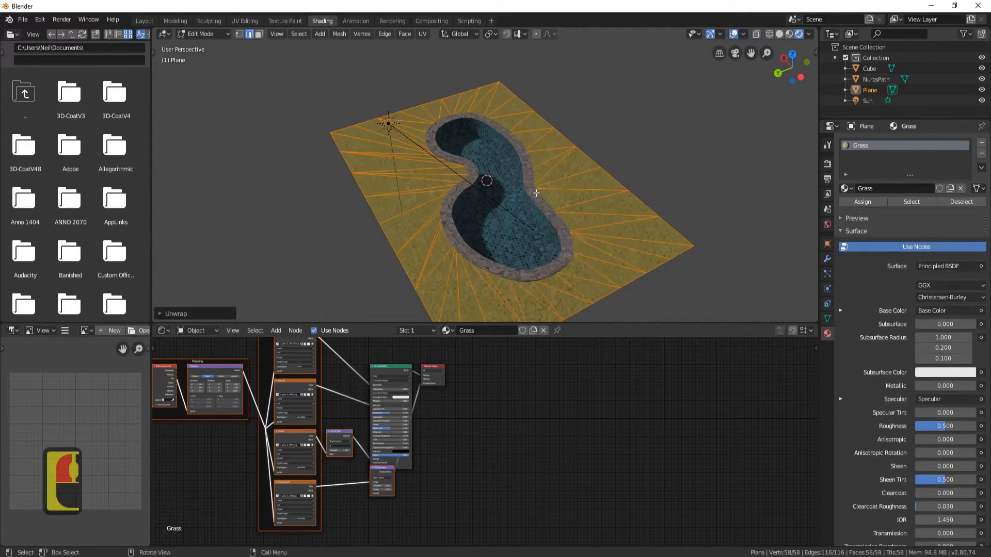
key("Tab")
key("Tab")
key("Tab")
middle_click_drag(532, 184, 457, 184)
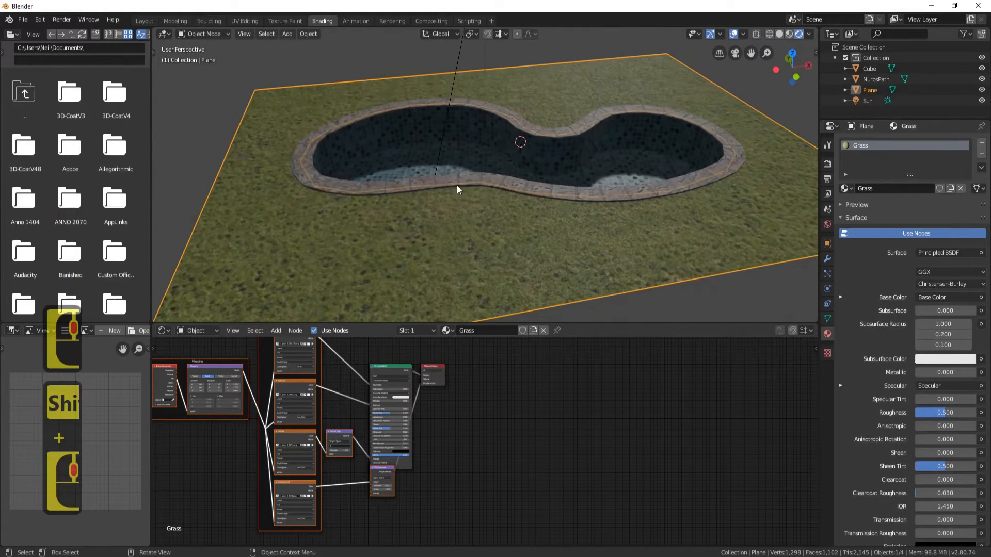
Duplicate the grass Principled BSDF node and place the copy well above the grass node group
scroll(505, 386, "down", 5)
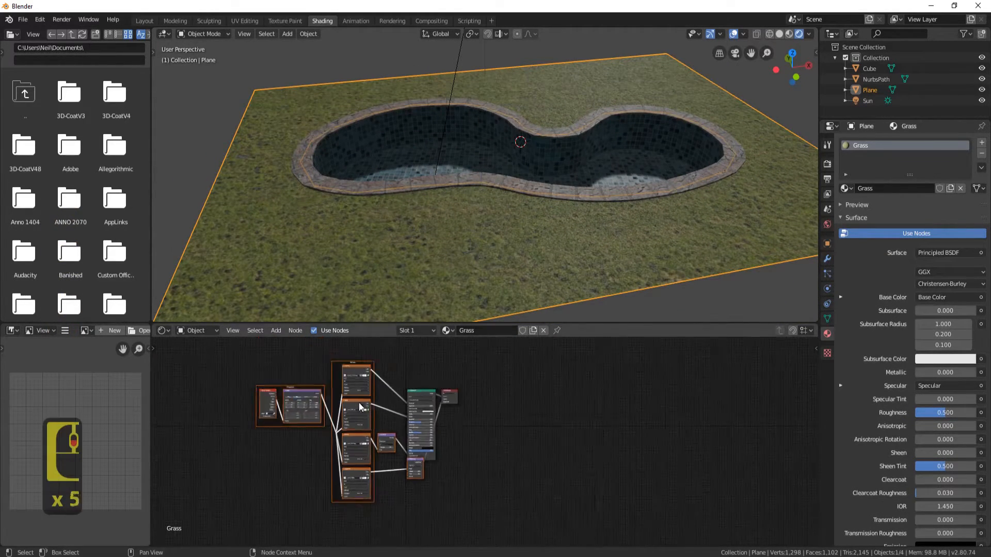
middle_click_drag(504, 386, 394, 468)
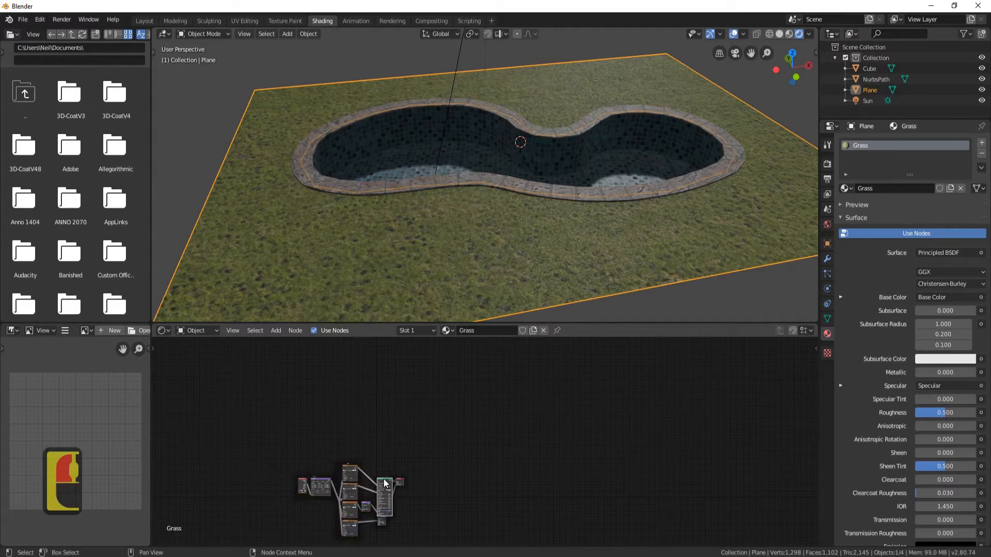
key("shift+d")
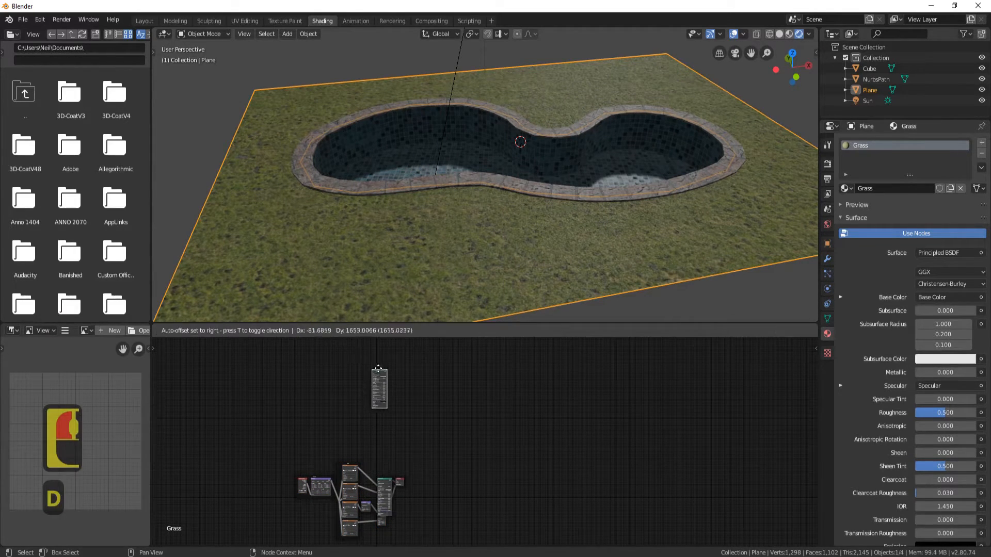
left_click(386, 394)
scroll(389, 387, "up", 4)
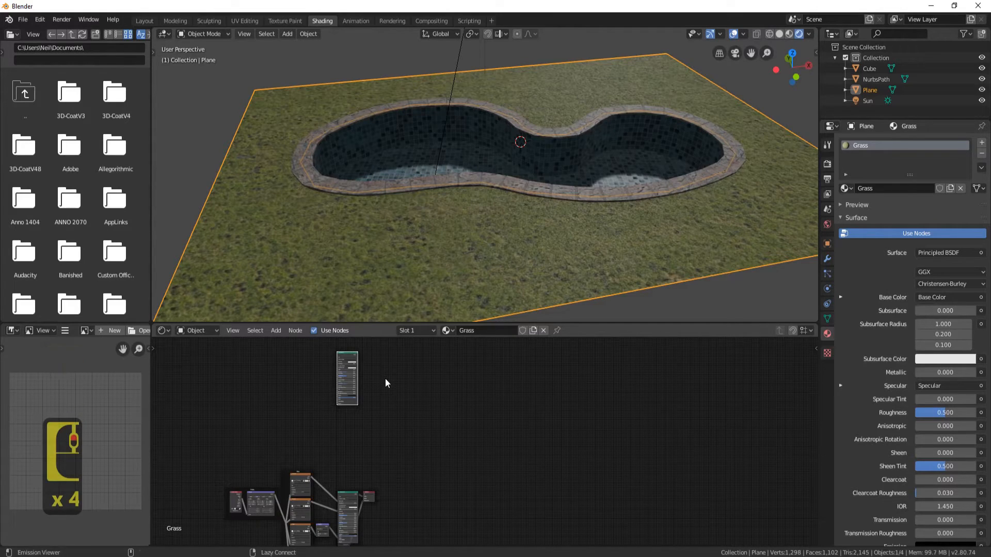
Load the Soil_COLOR, DISP, NRM, OCC and SPEC maps from the Soil folder onto the duplicated Principled BSDF using Principled Texture Setup
key("ctrl+shift+t")
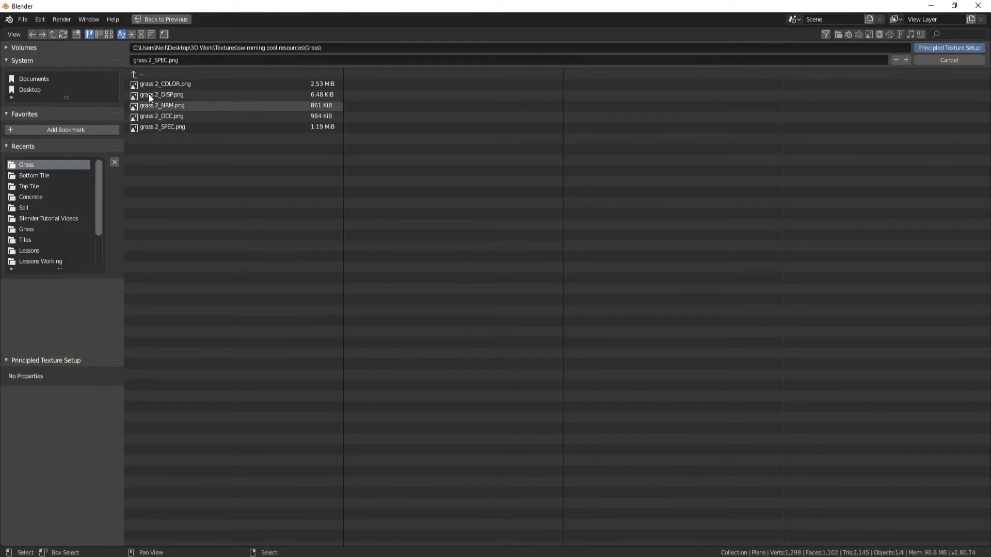
left_click(132, 75)
left_click(157, 116)
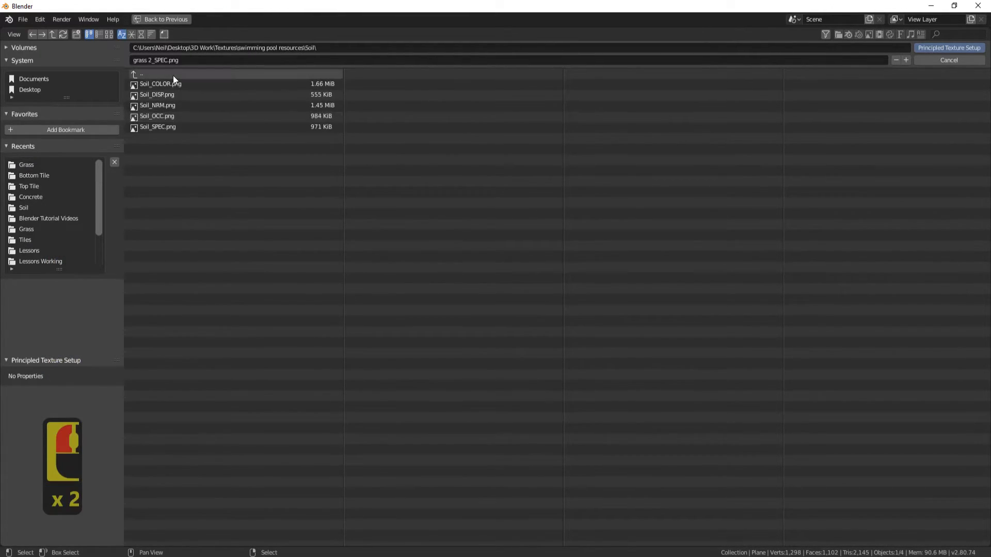
left_click(172, 84)
left_click(174, 96, "shift")
left_click(173, 106, "shift")
left_click(173, 116, "shift")
left_click(186, 127, "shift")
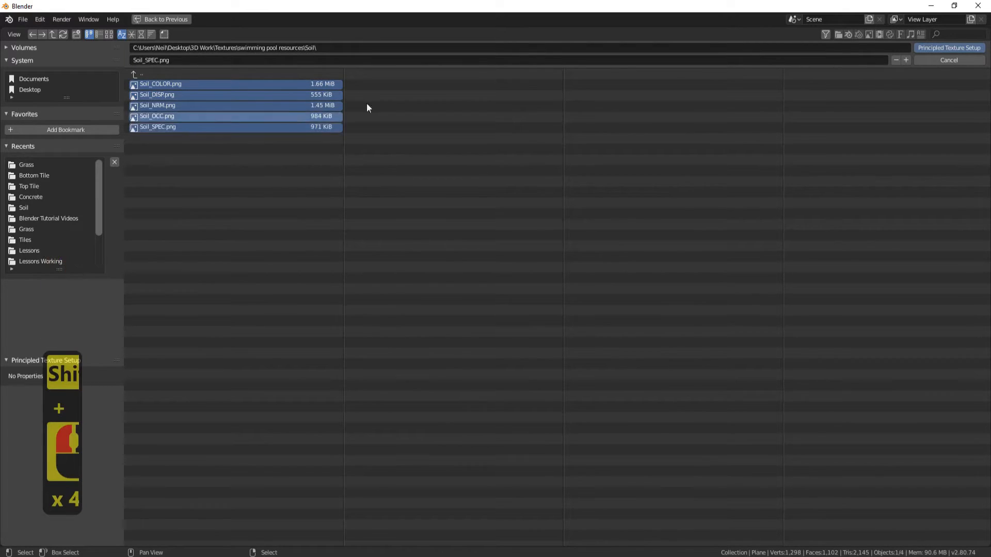
left_click(945, 47)
Move the Material Output clear of both node groups and pull the soil Displacement node out below its Principled BSDF
middle_click_drag(400, 433, 337, 387, "shift")
left_click_drag(305, 450, 412, 375)
left_click_drag(304, 452, 414, 357)
scroll(364, 391, "up", 5)
middle_click_drag(238, 346, 365, 433, "shift")
scroll(366, 433, "up", 8)
middle_click_drag(309, 396, 440, 394, "shift")
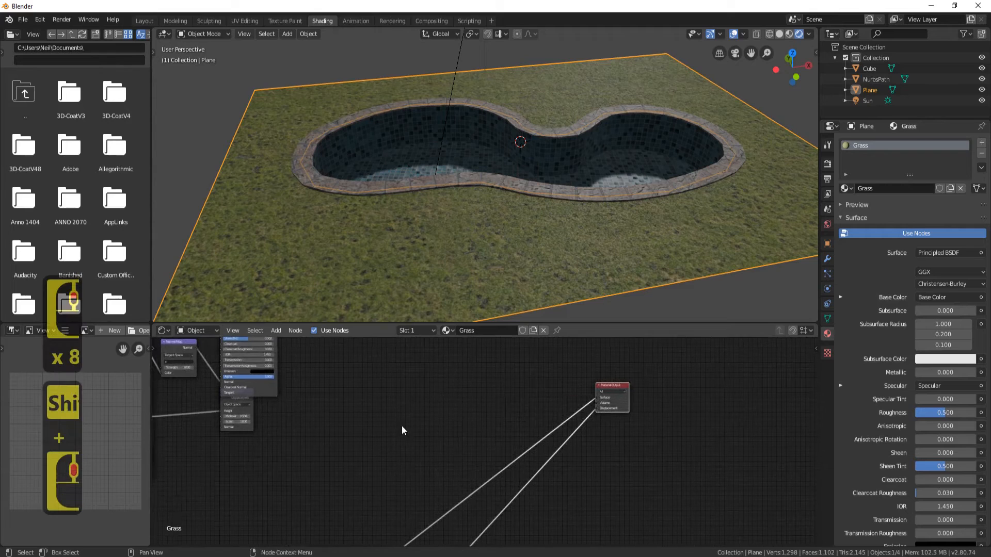
middle_click_drag(250, 415, 260, 356, "shift")
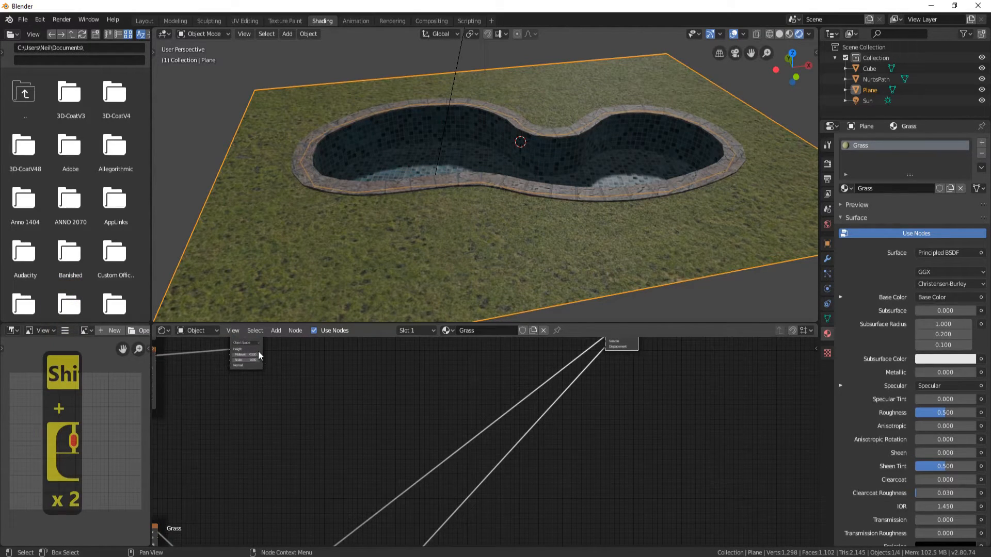
left_click_drag(260, 356, 269, 411)
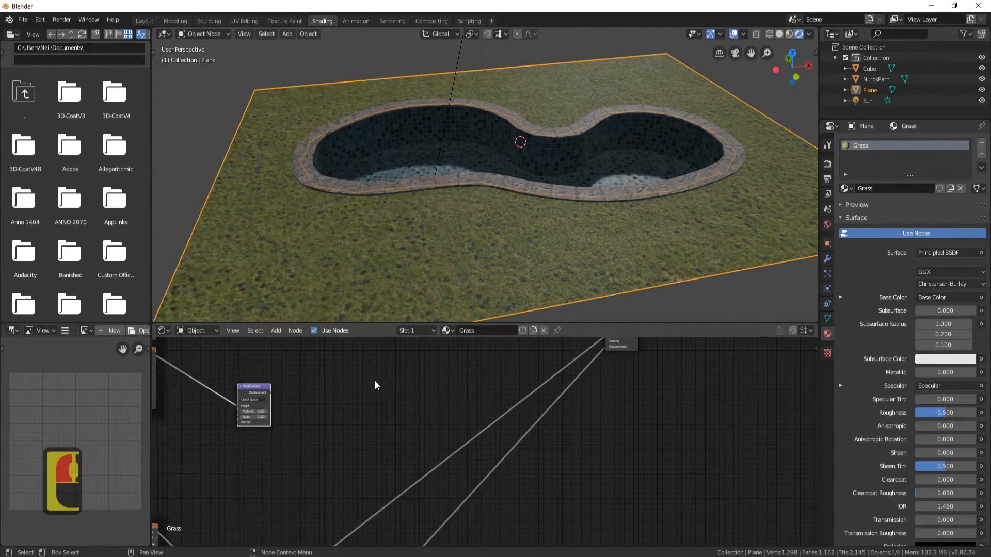
Add a Mix Shader between the soil nodes and the Material Output, and place a duplicate of it directly below
scroll(375, 385, "down", 7)
middle_click_drag(375, 387, 288, 350, "shift")
middle_click_drag(311, 430, 296, 426, "shift")
scroll(318, 407, "up", 1)
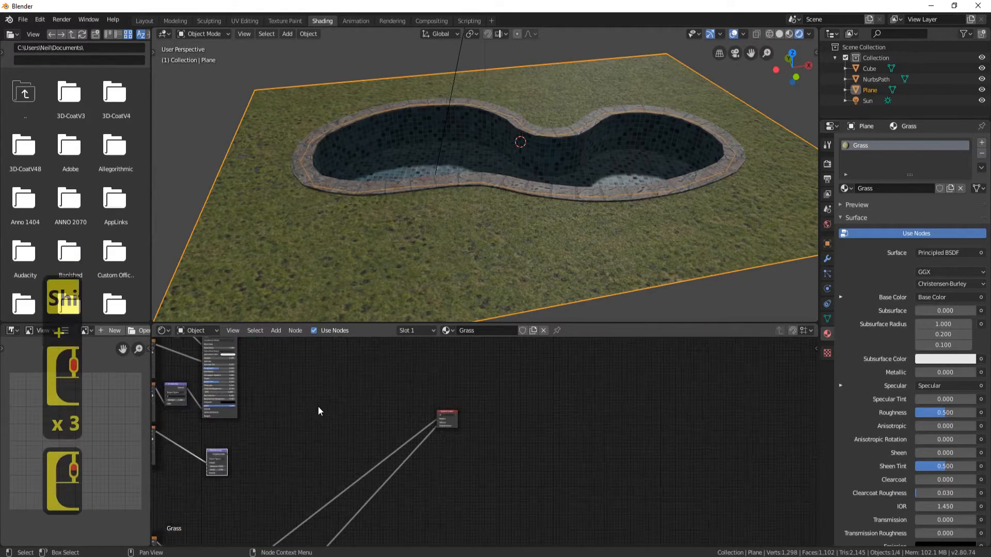
key("shift+a")
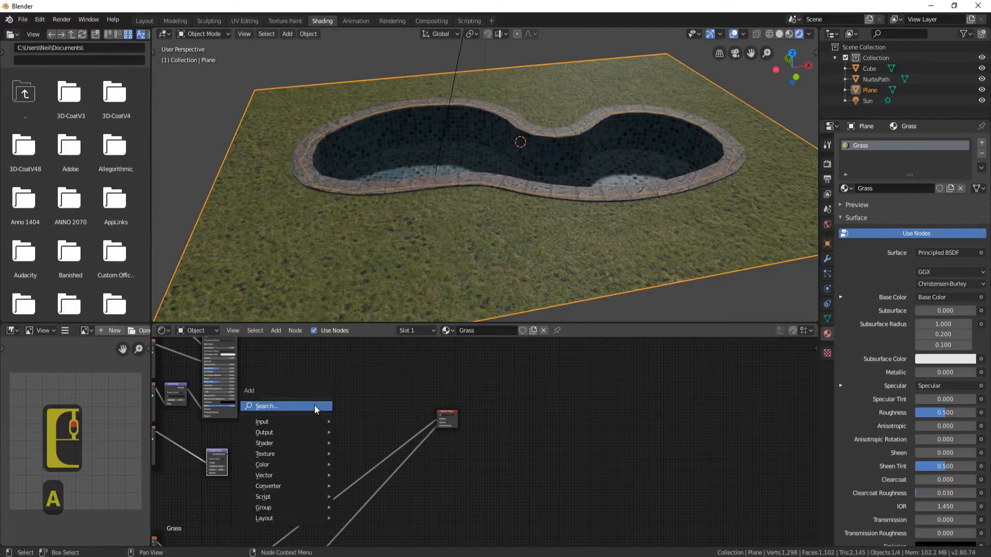
mouse_move(284, 446)
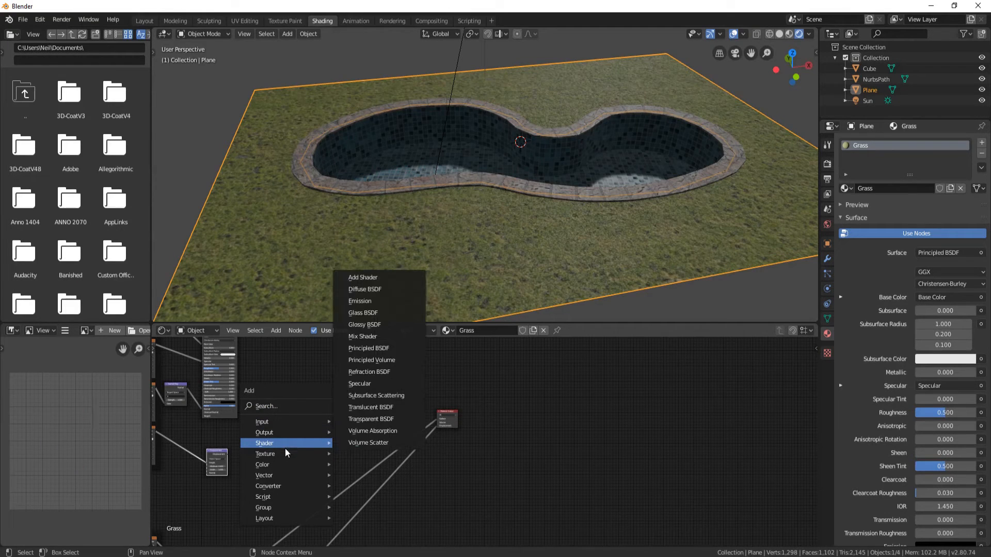
left_click(376, 341)
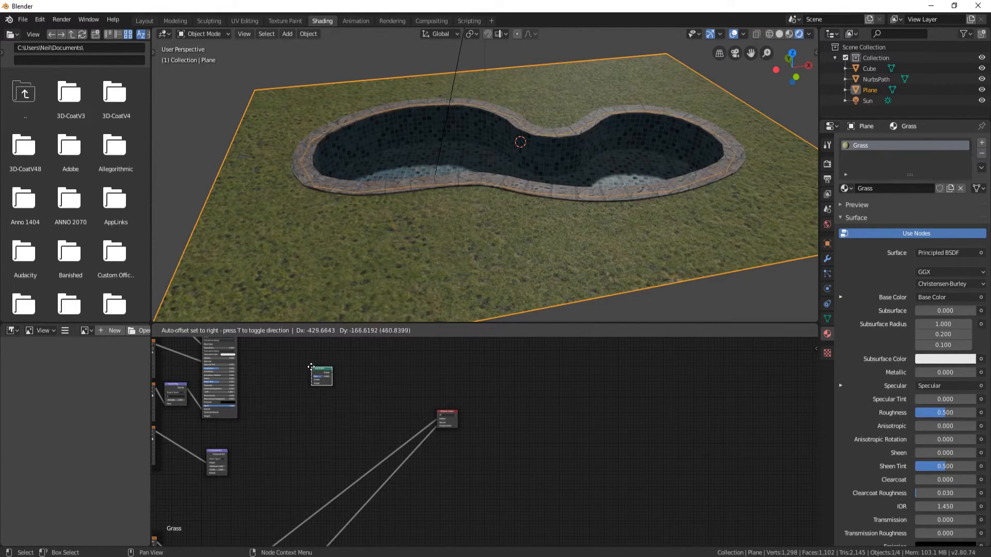
left_click(311, 367)
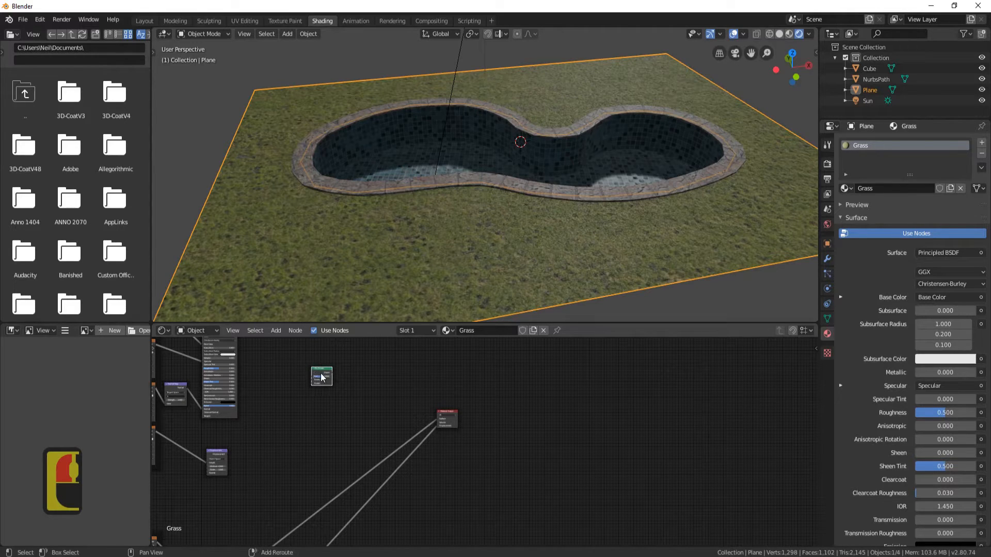
key("shift+d")
left_click(322, 435)
Connect the soil Principled BSDF output to the first Shader input of the upper Mix Shader
middle_click_drag(261, 375, 277, 401)
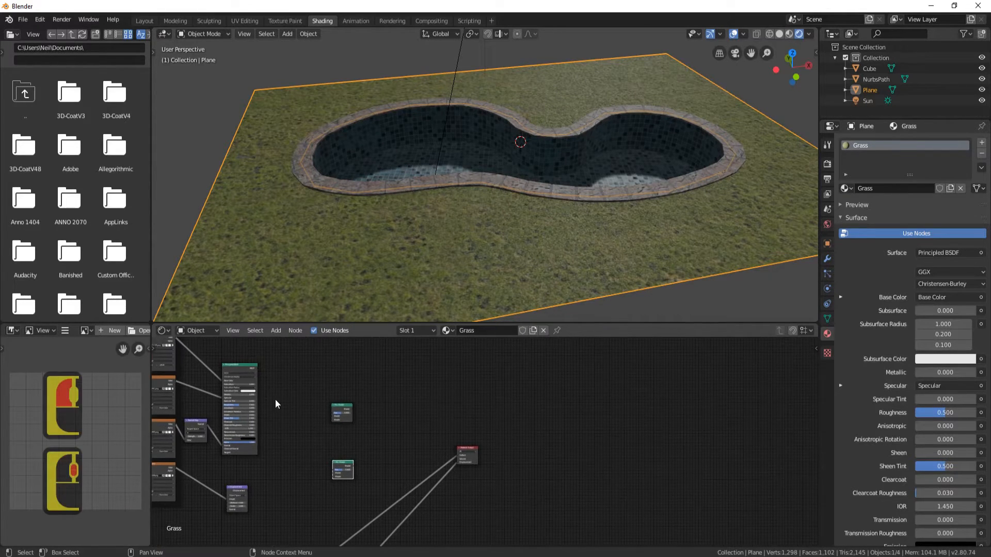
scroll(268, 392, "up", 2)
left_click_drag(219, 356, 306, 414)
middle_click_drag(332, 438, 356, 404, "shift")
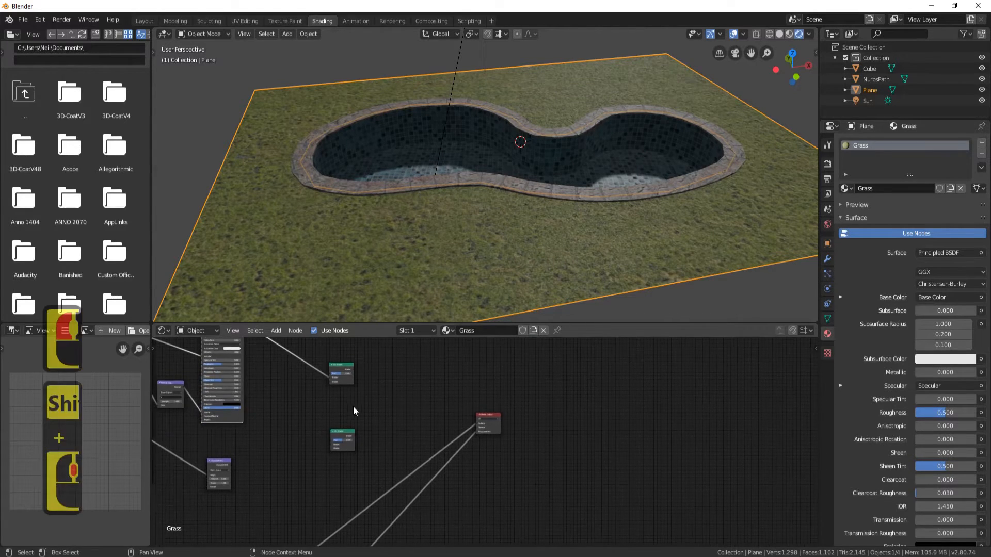
Move the grass Principled BSDF node up, closer to the soil Displacement node and the two Mix Shaders
scroll(356, 404, "down", 1)
middle_click_drag(353, 468, 367, 359, "shift")
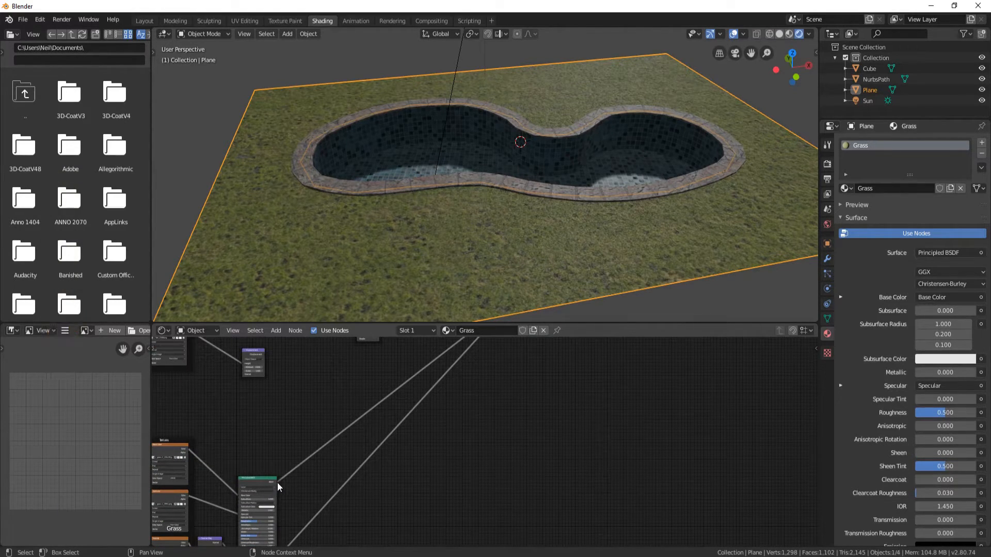
left_click_drag(277, 484, 352, 392)
scroll(352, 392, "up", 1, "shift")
left_click(353, 393, "shift")
middle_click_drag(312, 407, 351, 447, "shift")
scroll(319, 444, "down", 2)
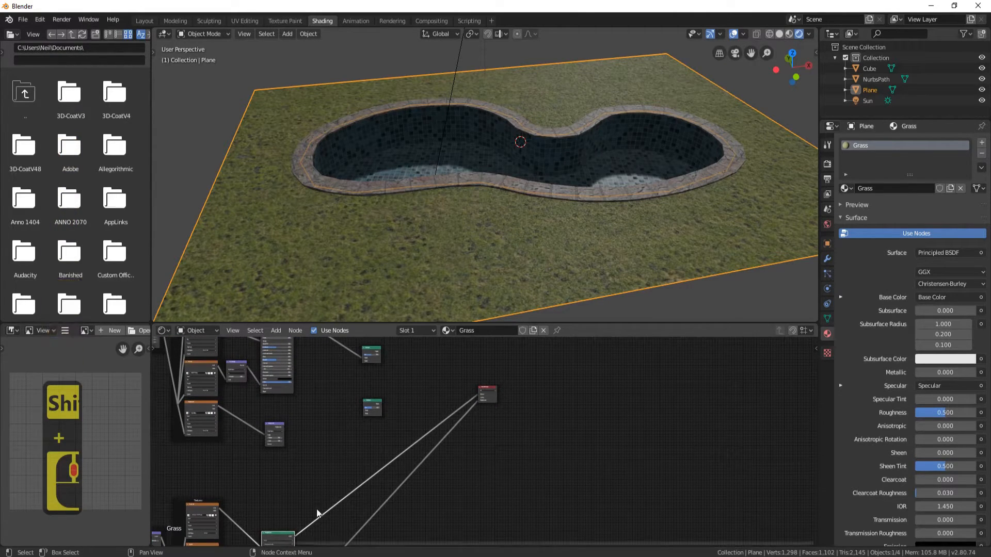
left_click_drag(295, 535, 307, 465)
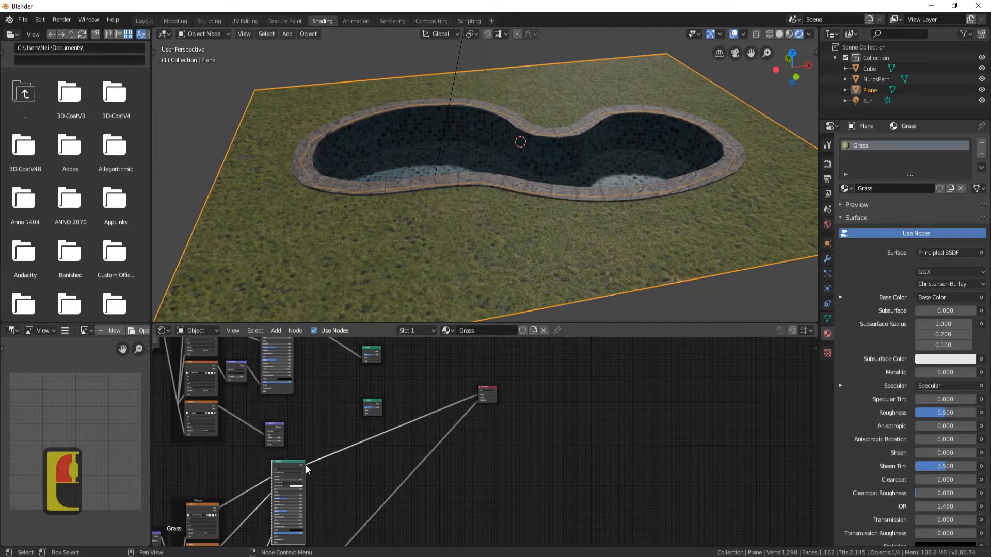
Connect the grass Principled BSDF to the upper Mix Shader's second Shader input, and the Mix Shader output to the Material Output's Surface
scroll(333, 439, "up", 6)
middle_click_drag(255, 415, 328, 478)
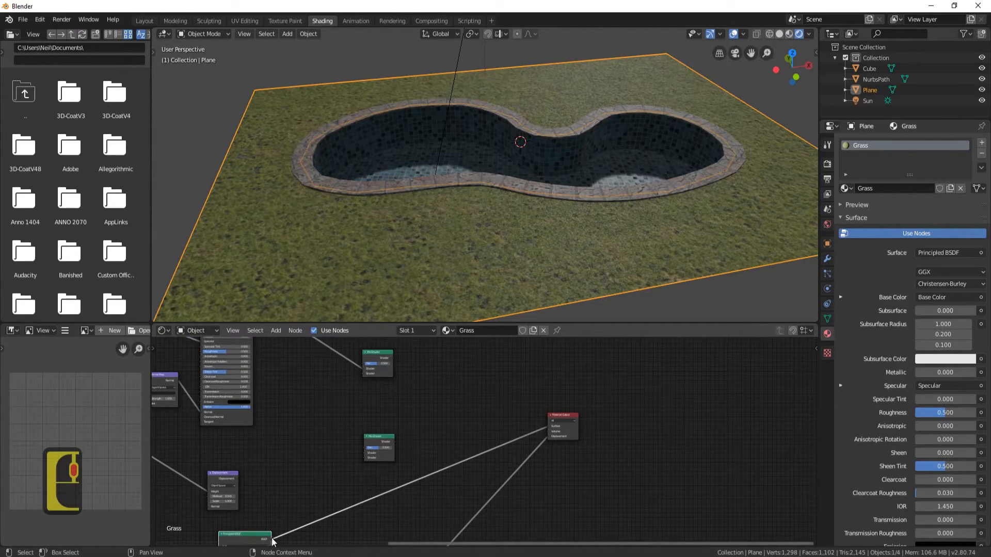
left_click_drag(273, 540, 364, 370)
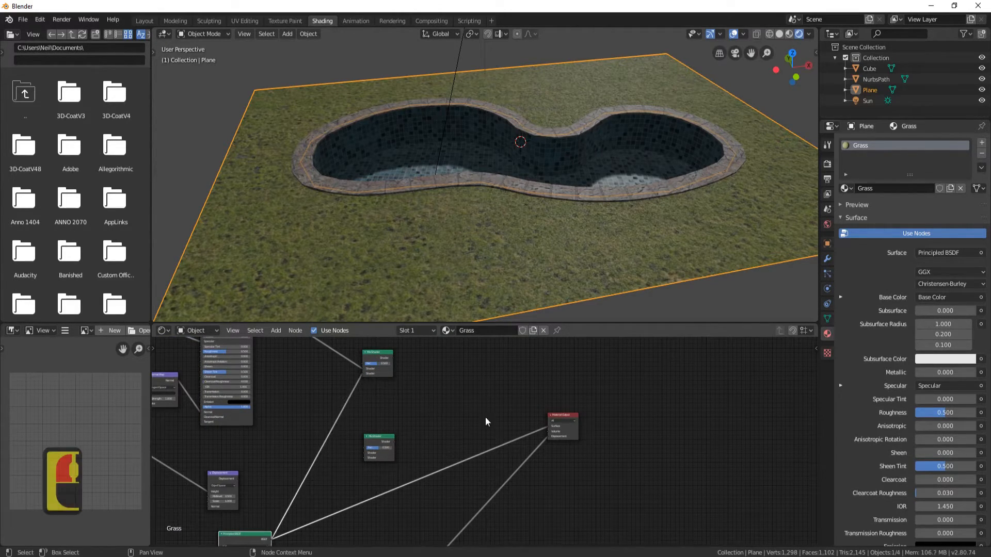
mouse_move(547, 427)
left_mouse_down()
mouse_move(445, 429)
mouse_move(392, 360)
mouse_move(547, 434)
mouse_move(549, 427)
left_mouse_up()
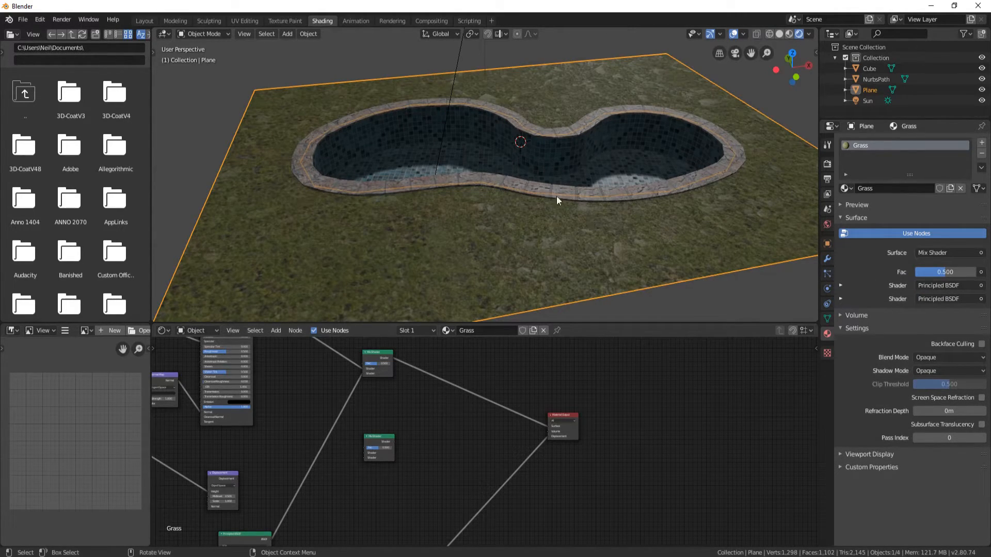
middle_click_drag(651, 231, 560, 211)
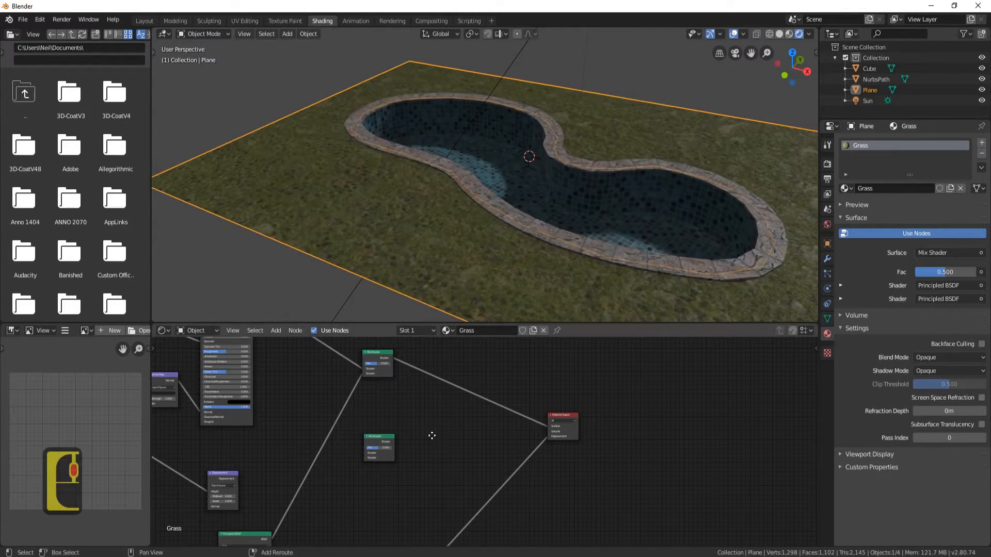
middle_click_drag(434, 438, 406, 407, "shift")
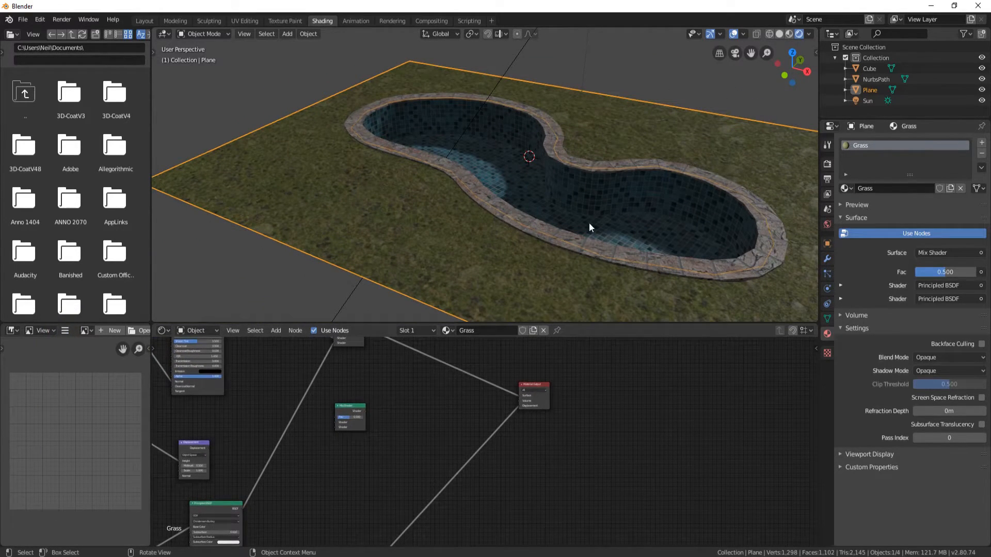
scroll(404, 243, "down", 2)
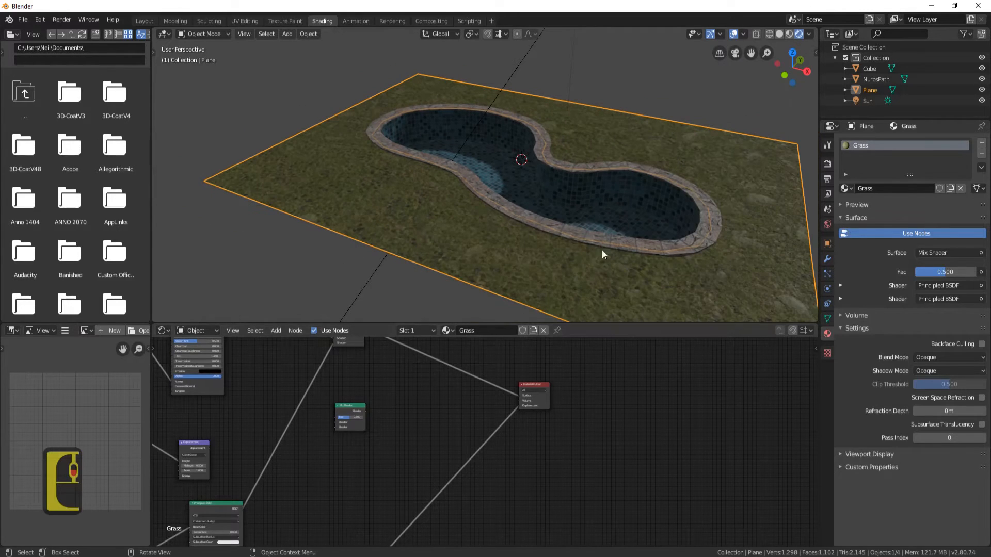
Move the grass Displacement node up beside the upper end of the grass Principled BSDF node
middle_click_drag(405, 419, 351, 391)
middle_click_drag(261, 513, 351, 453, "shift")
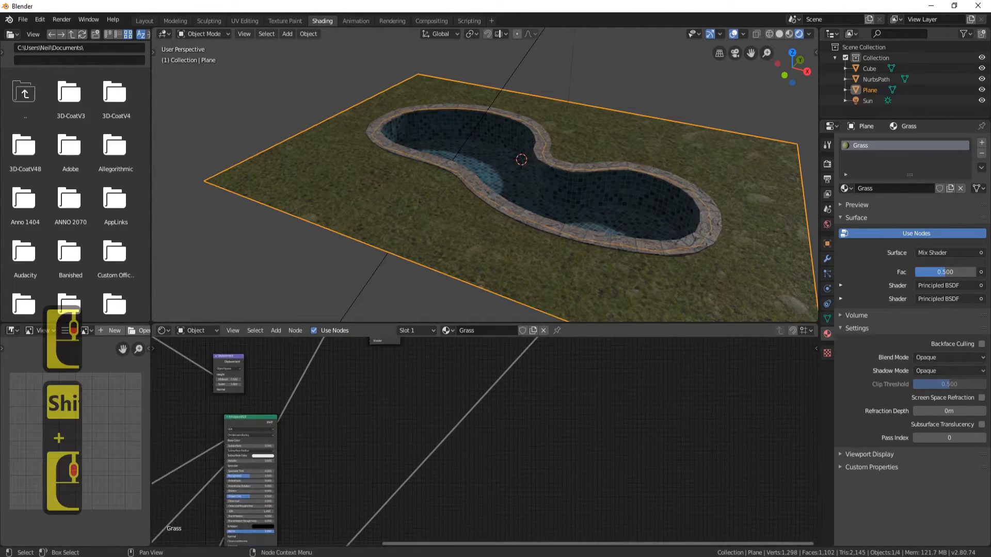
scroll(351, 454, "down", 7)
scroll(350, 456, "down", 3)
middle_click_drag(466, 487, 439, 414, "shift")
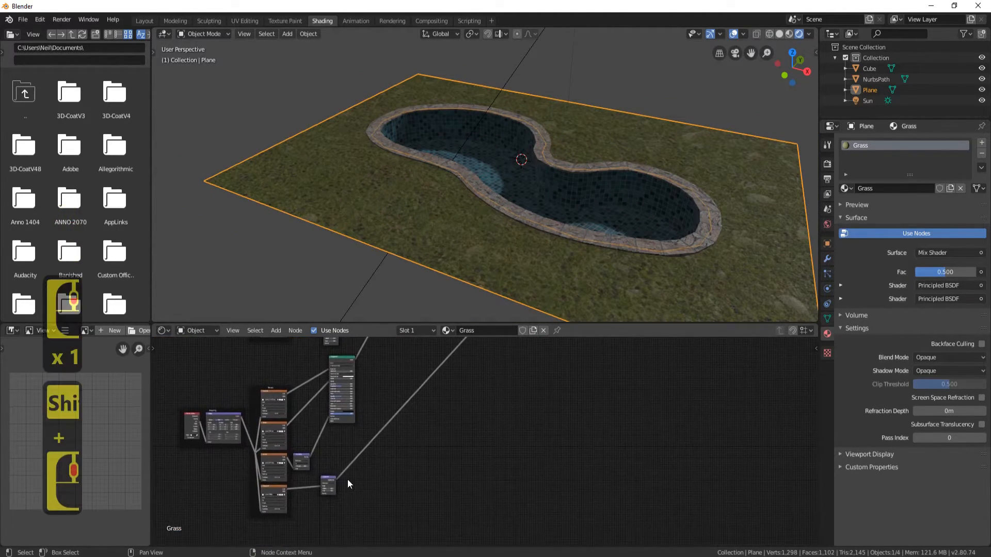
scroll(347, 482, "up", 4)
left_click_drag(268, 494, 347, 367)
middle_click_drag(430, 366, 460, 506)
scroll(294, 438, "up", 1)
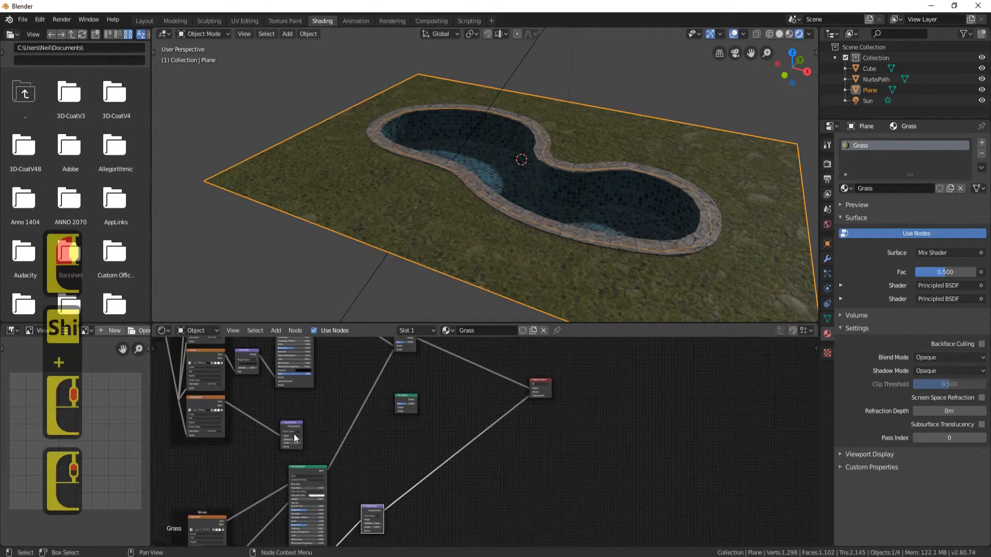
Move the soil Displacement node toward the lower Mix Shader, and shift that Mix Shader slightly down beside it
left_click(293, 427)
left_click_drag(293, 426, 359, 438)
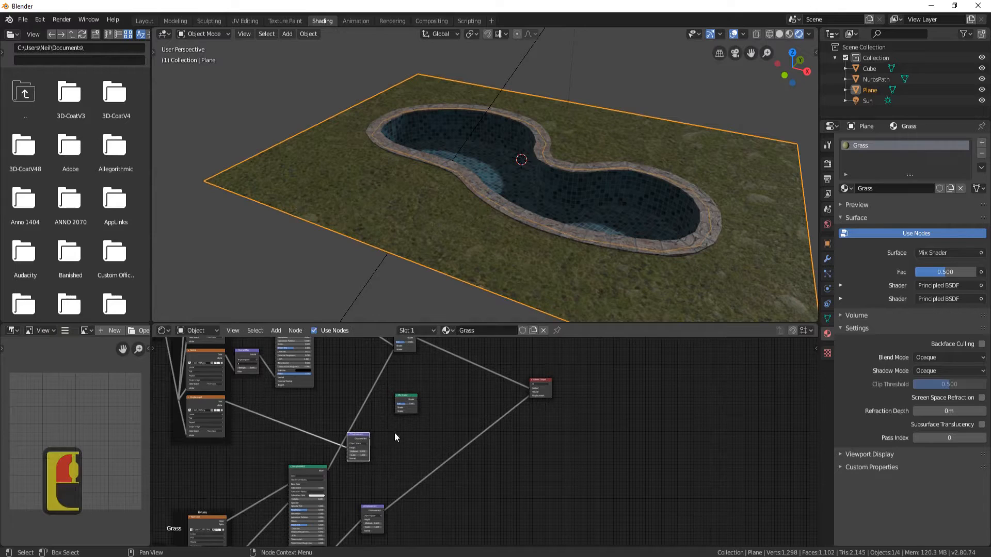
left_click(405, 398)
left_click_drag(405, 397, 433, 423)
scroll(367, 454, "up", 4)
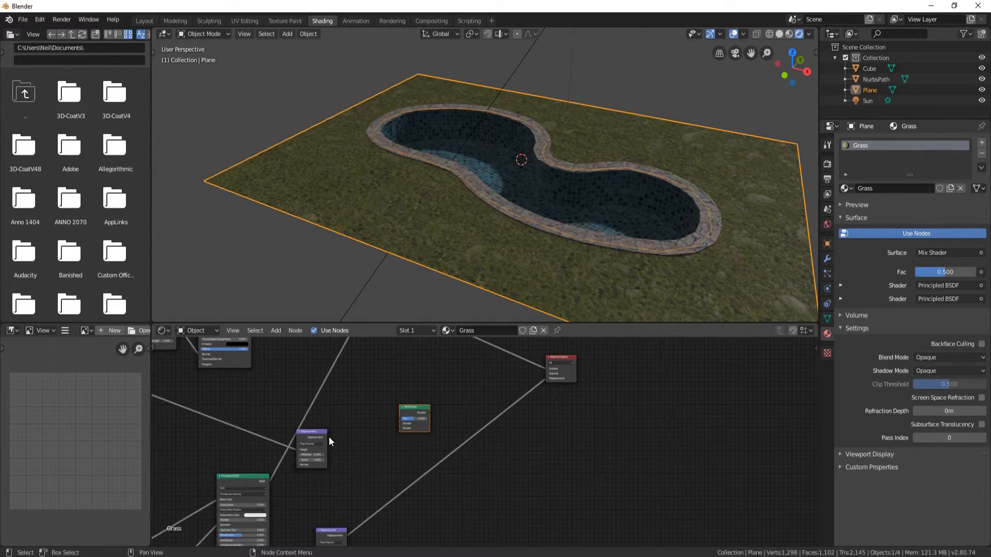
Connect the soil and grass Displacement outputs to the lower Mix Shader's two Shader inputs, and its output to the Material Output's Displacement
left_click_drag(327, 438, 405, 423)
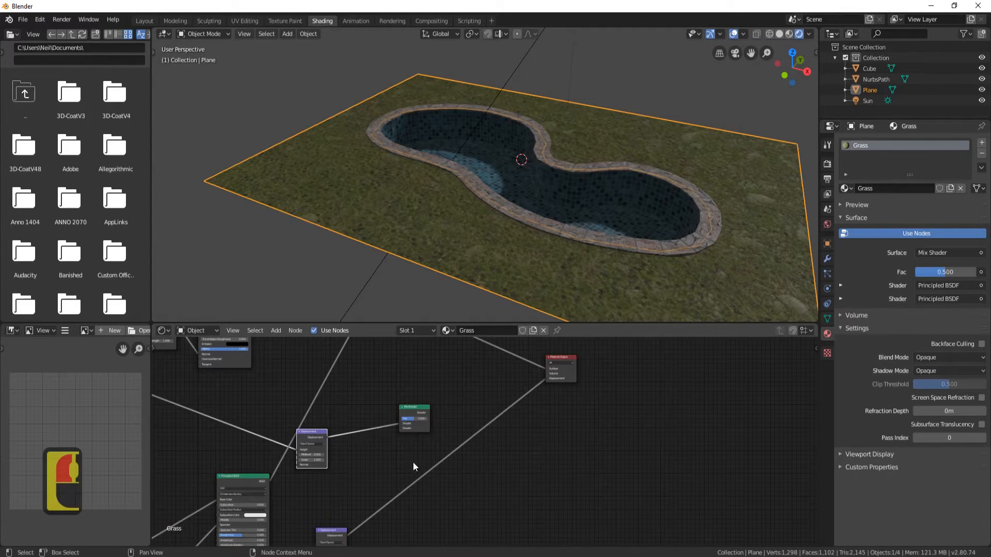
scroll(380, 451, "down", 3, "shift")
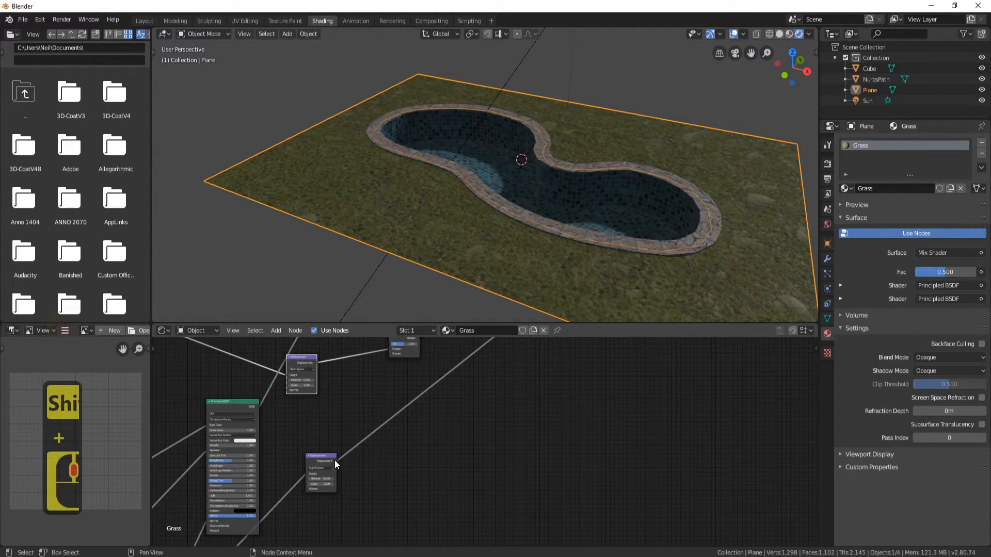
left_click_drag(337, 460, 499, 363)
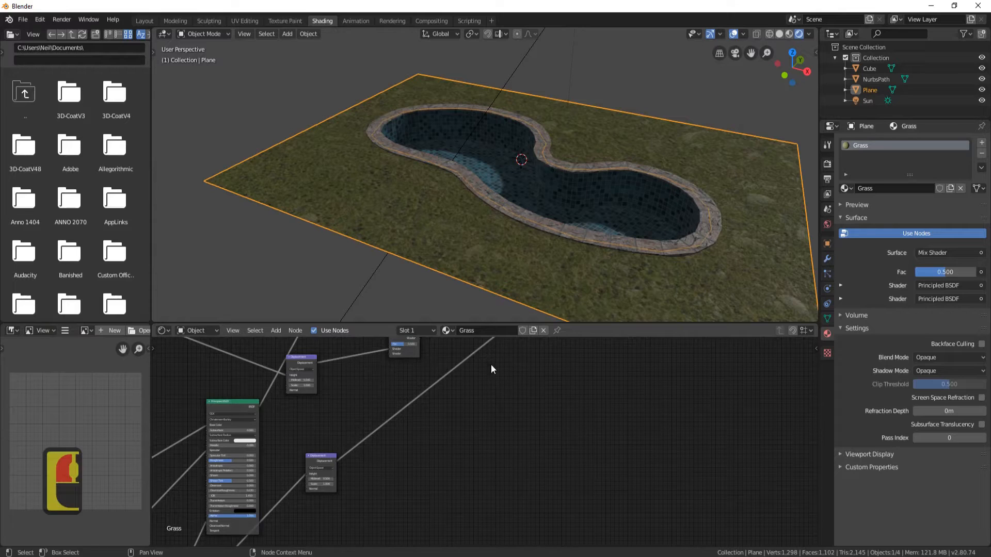
left_click_drag(337, 461, 518, 392)
scroll(438, 367, "up", 3, "shift")
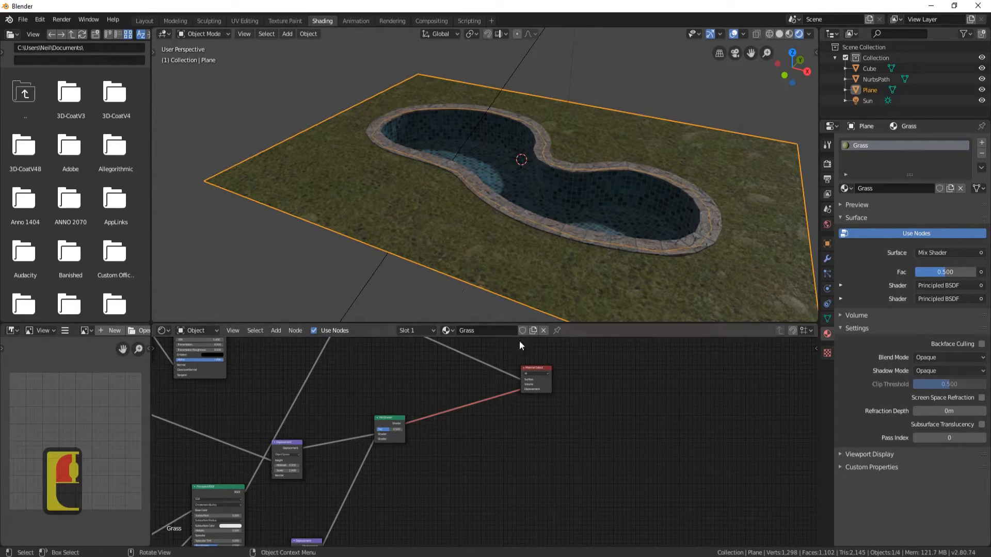
In the UV Editing workspace, scale the ground plane's whole UV layout up about 1.97 times and return to Object Mode
middle_click_drag(779, 228, 511, 173)
scroll(511, 171, "up", 2)
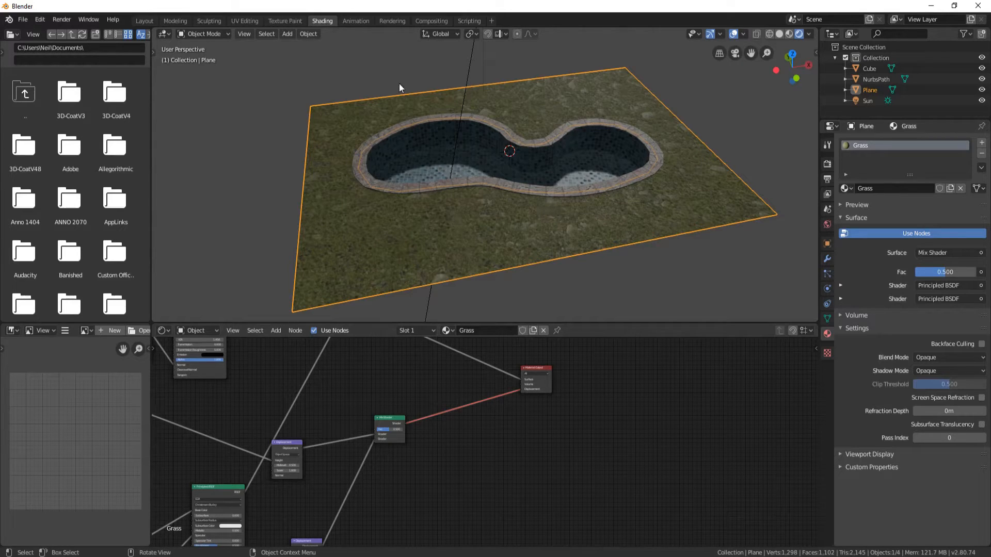
left_click(243, 23)
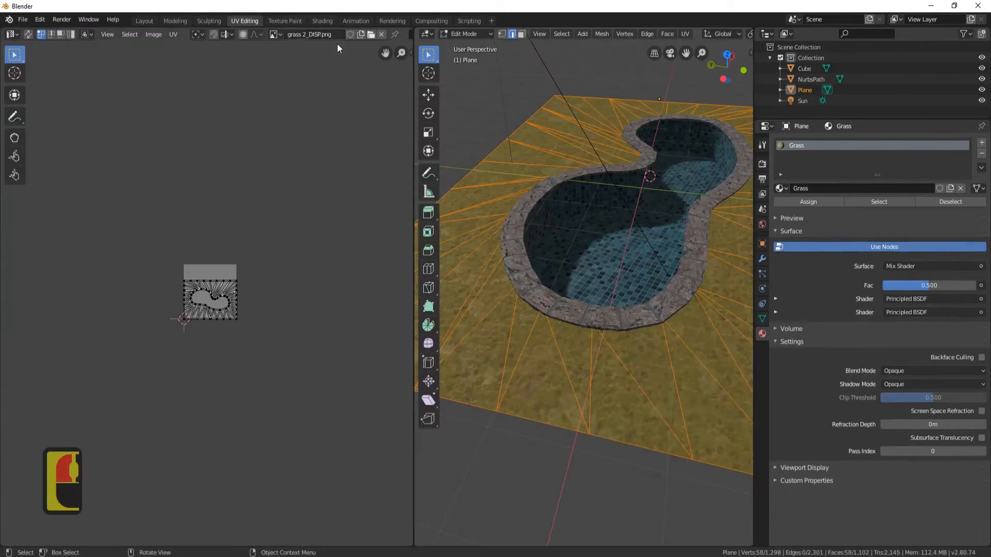
scroll(573, 238, "down", 3)
middle_click_drag(616, 233, 583, 236)
key("a")
scroll(249, 327, "up", 4)
middle_click_drag(326, 259, 240, 277, "shift")
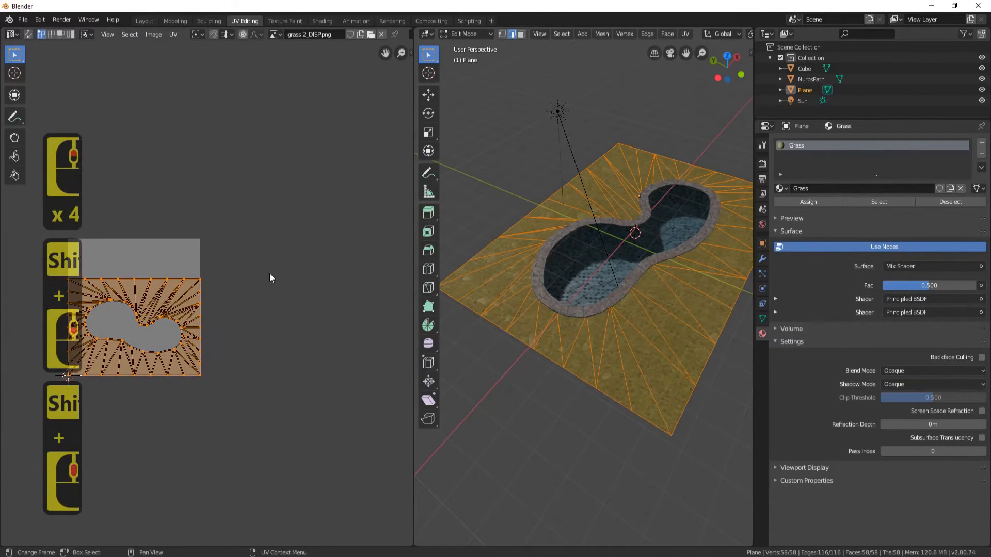
key("s")
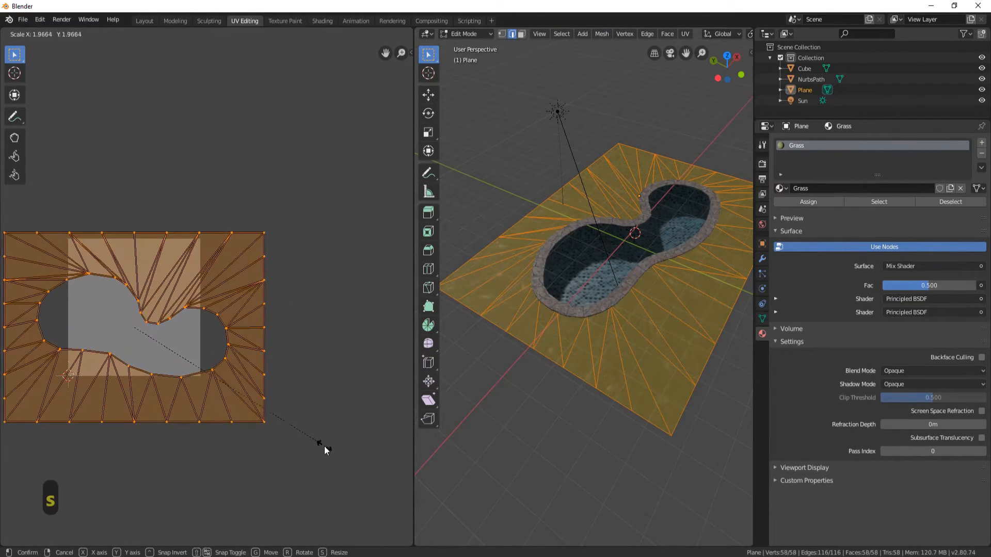
left_click(324, 446)
key("Tab")
Inspect the size and tiling of the grass texture around the pool from several angles
middle_click_drag(630, 359, 534, 273)
scroll(608, 313, "up", 3)
scroll(629, 301, "down", 2)
scroll(606, 288, "up", 2)
scroll(534, 272, "up", 2)
middle_click_drag(655, 248, 602, 279, "shift")
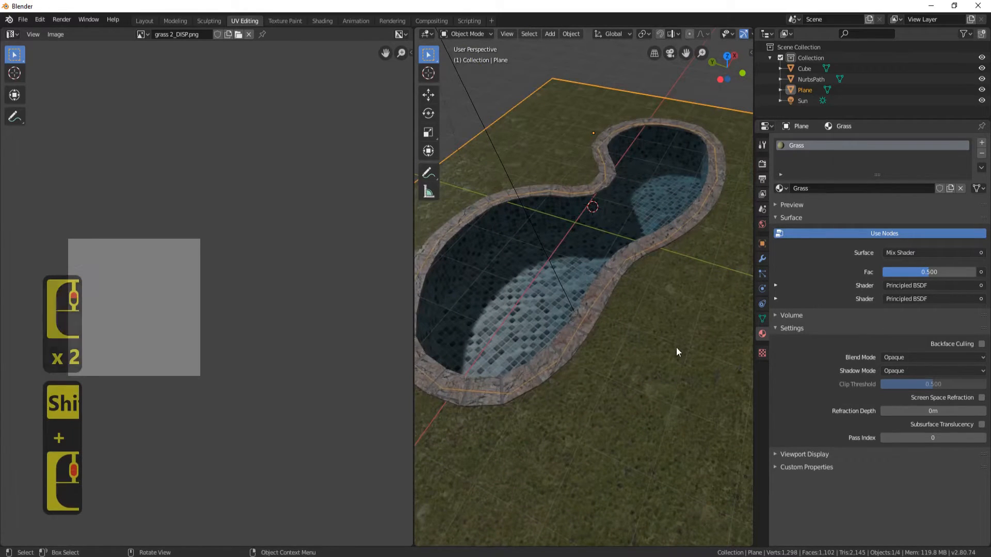
scroll(673, 336, "down", 3)
middle_click_drag(640, 331, 621, 321)
scroll(614, 314, "up", 2)
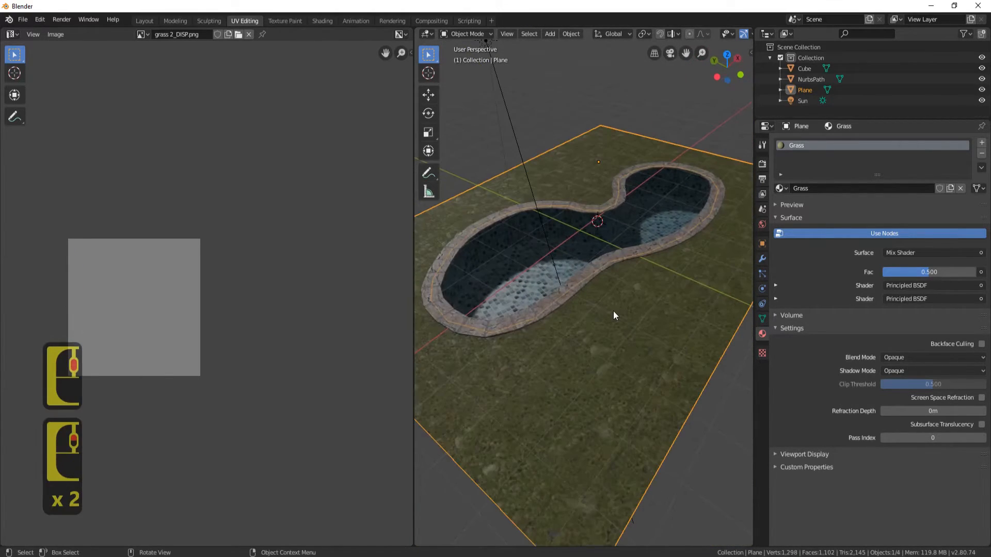
Scale the ground plane's UV layout up further in Edit Mode and check the texture in Object Mode
key("Tab")
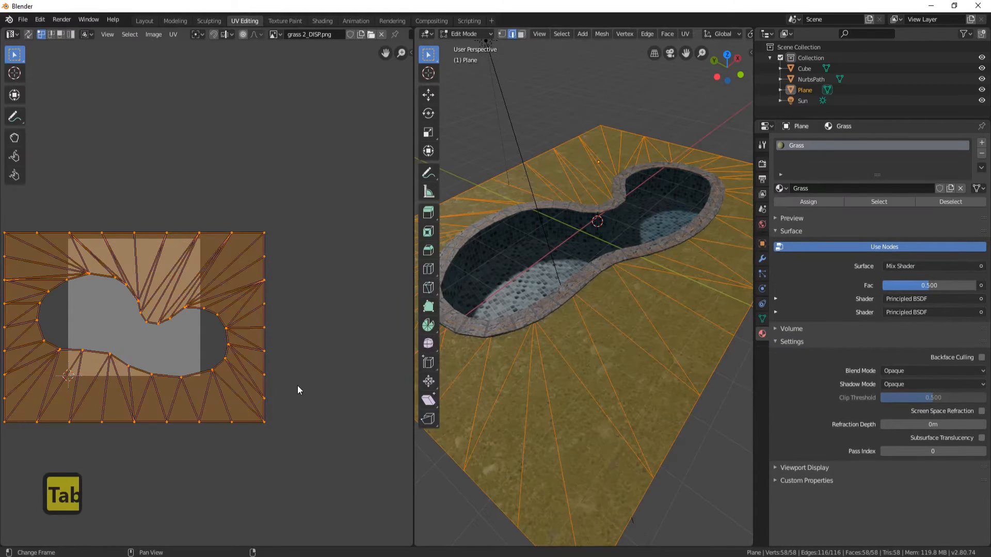
key("s")
left_click(387, 435)
key("Tab")
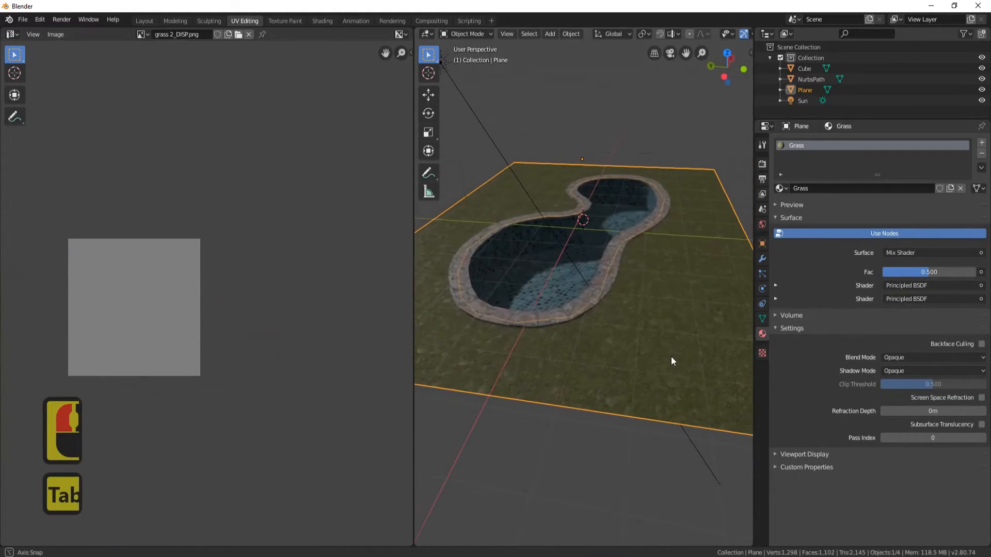
middle_click_drag(685, 346, 614, 299)
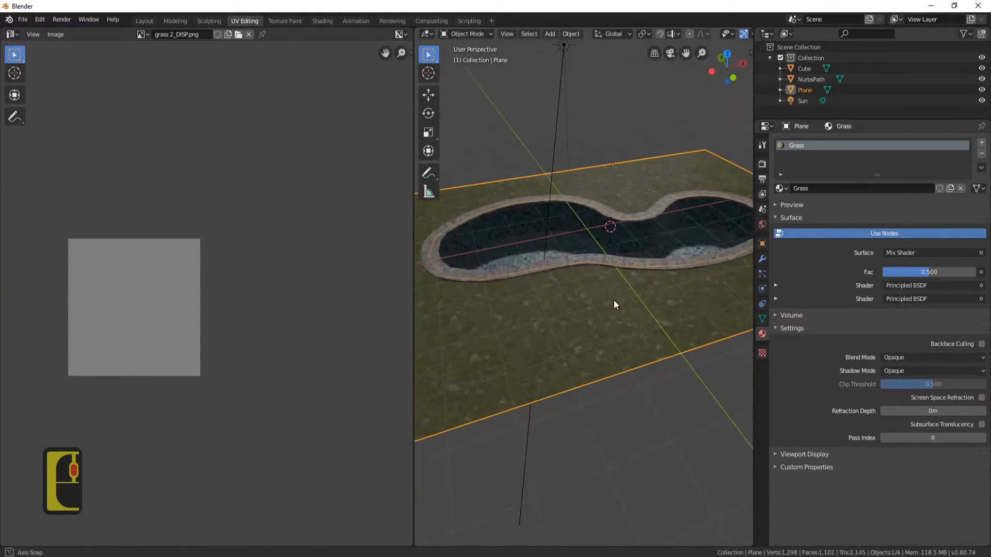
scroll(578, 229, "up", 5)
middle_click_drag(625, 264, 636, 262)
scroll(631, 261, "down", 5)
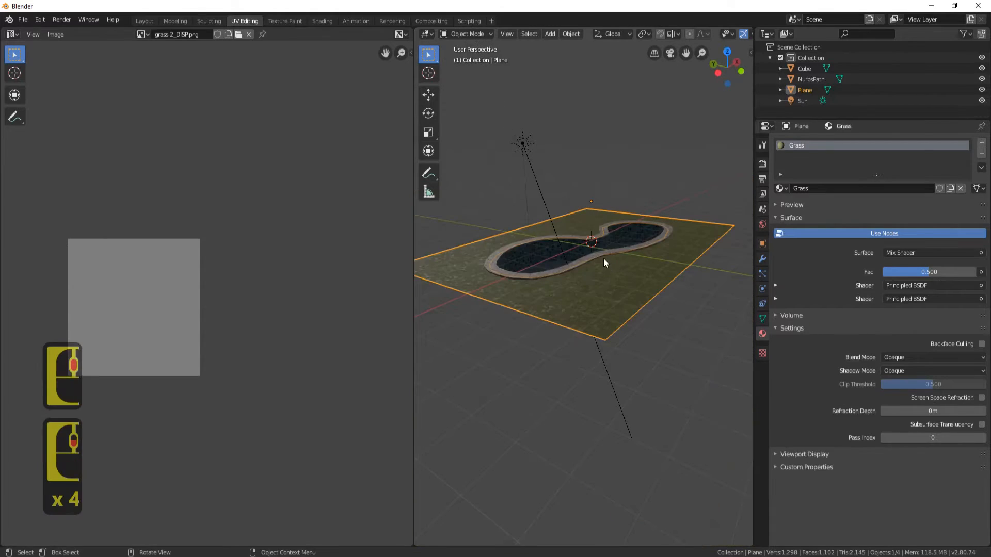
scroll(603, 258, "up", 5)
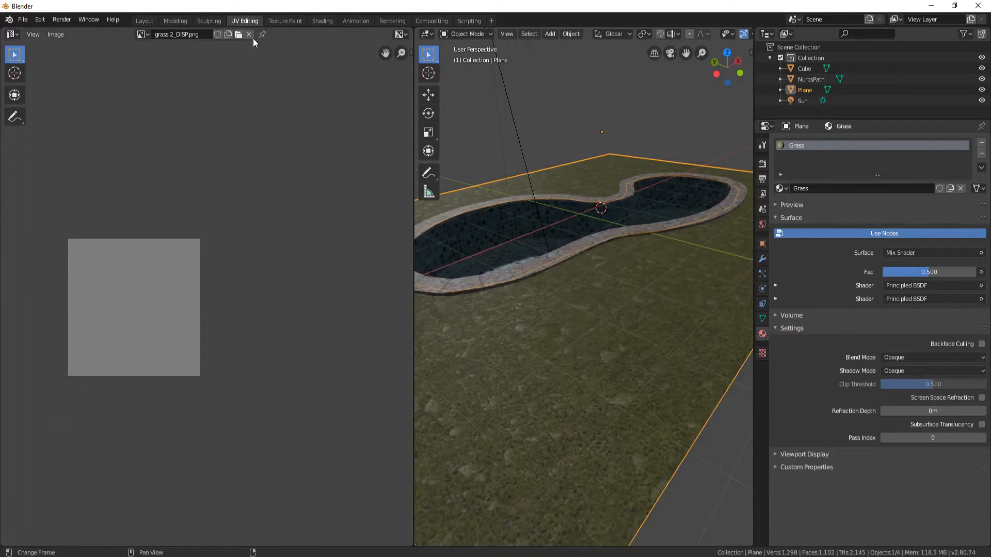
In the Shading workspace, set the Fac of the Mix Shader feeding the material's Surface to 0.650
left_click(322, 20)
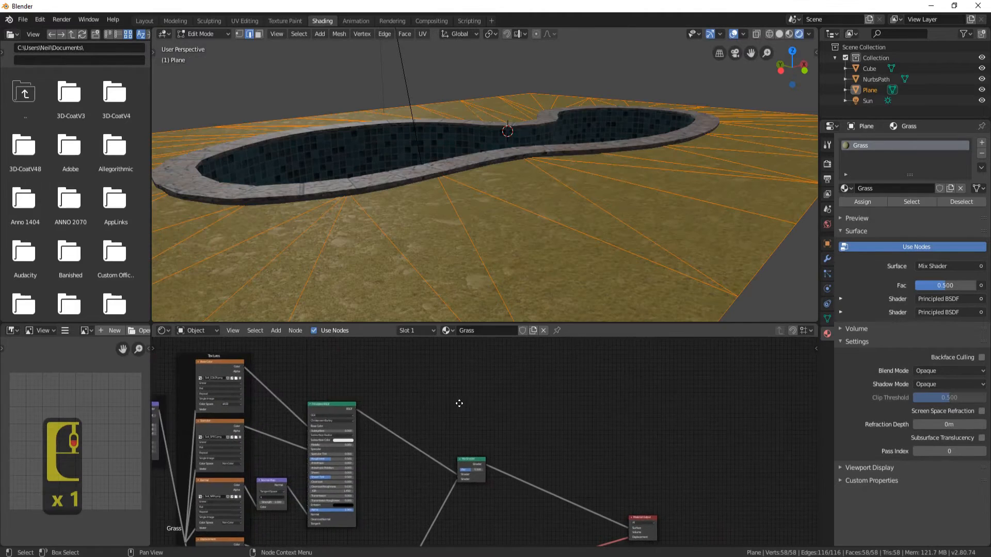
scroll(452, 403, "up", 2)
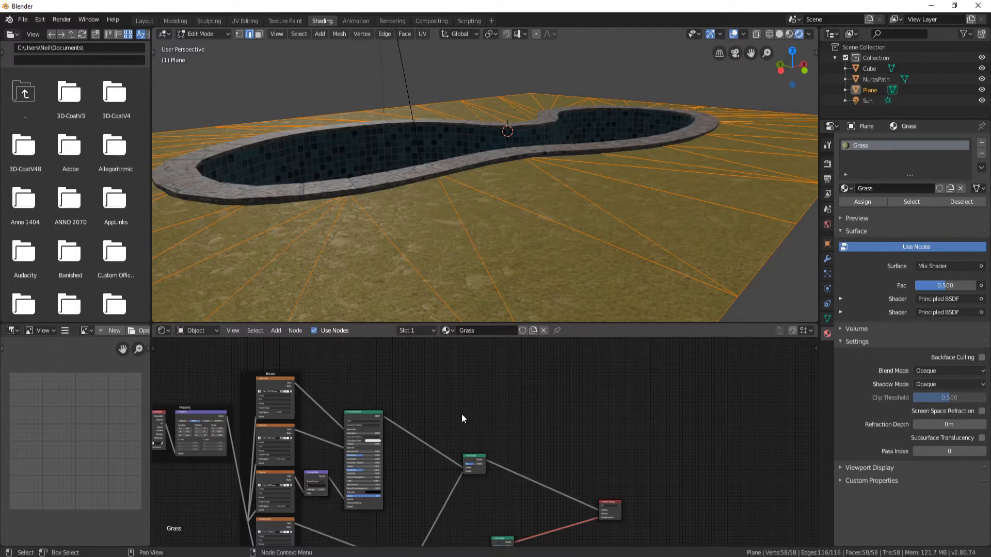
middle_click_drag(517, 436, 489, 393)
scroll(429, 412, "up", 15)
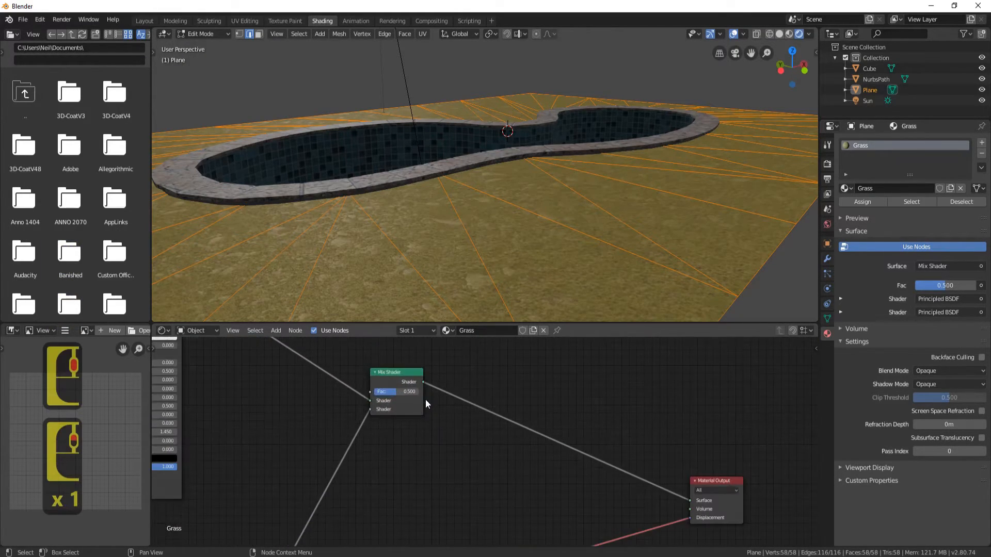
middle_click_drag(416, 384, 439, 429)
scroll(367, 396, "down", 8)
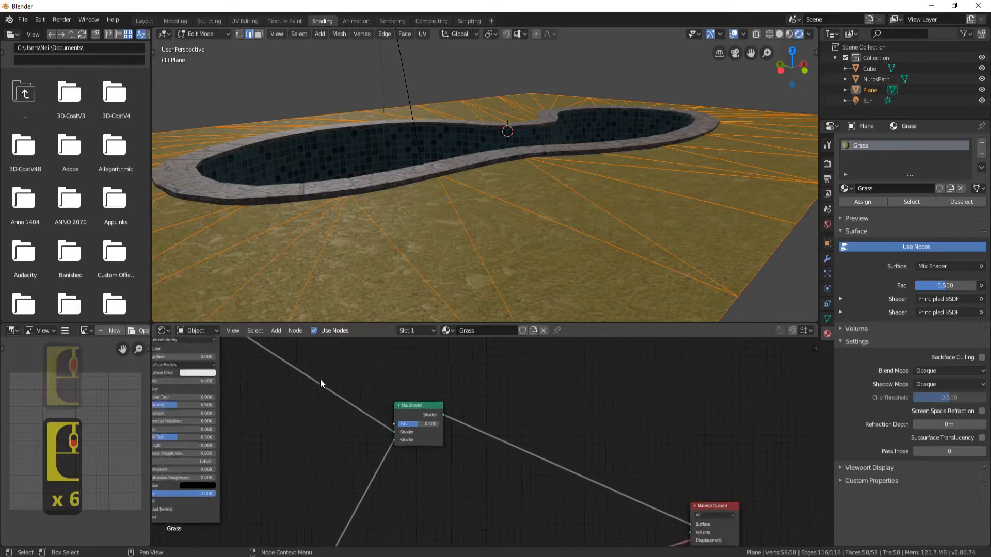
scroll(267, 346, "down", 1)
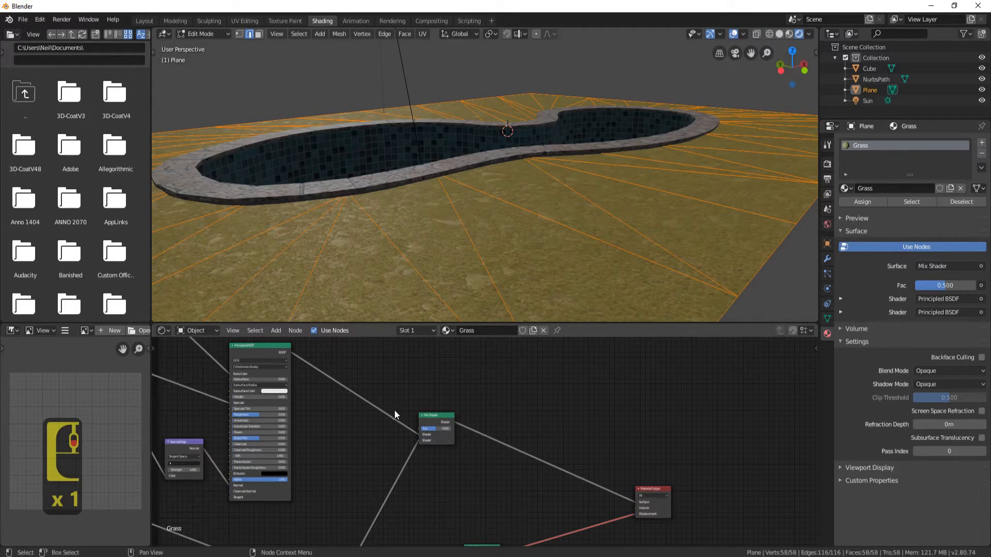
scroll(392, 409, "up", 7)
scroll(273, 393, "down", 4)
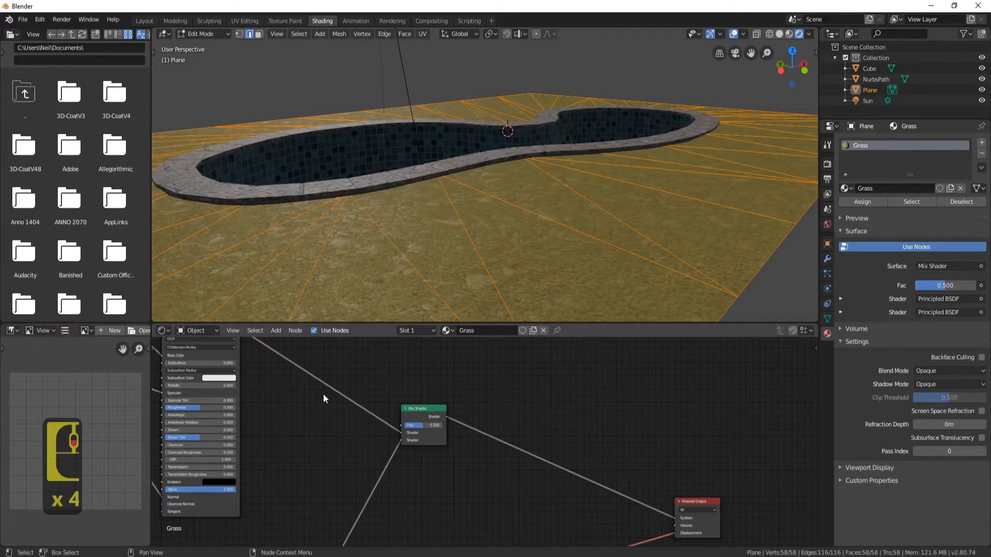
scroll(372, 411, "up", 7)
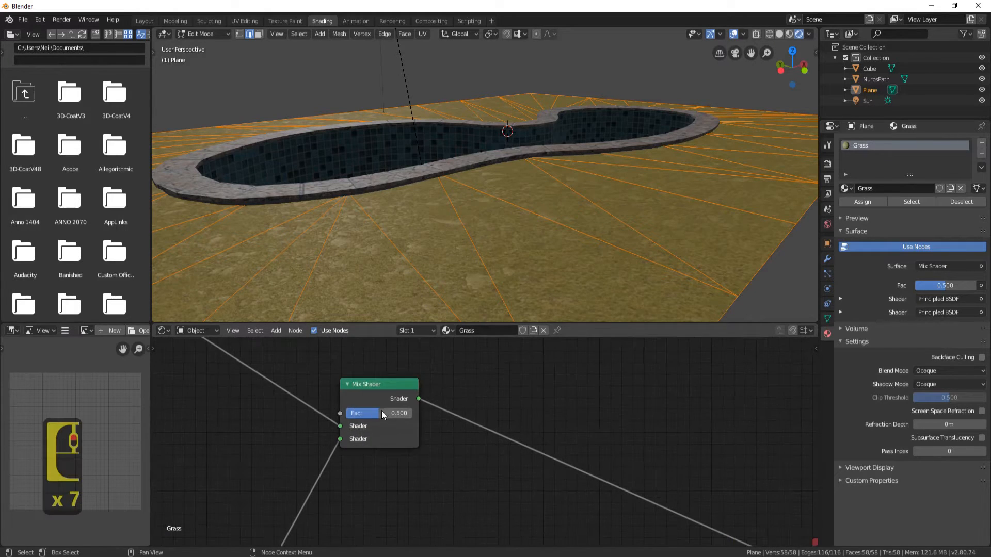
mouse_move(379, 413)
left_mouse_down()
mouse_move(351, 412)
mouse_move(412, 413)
mouse_move(381, 413)
left_mouse_up()
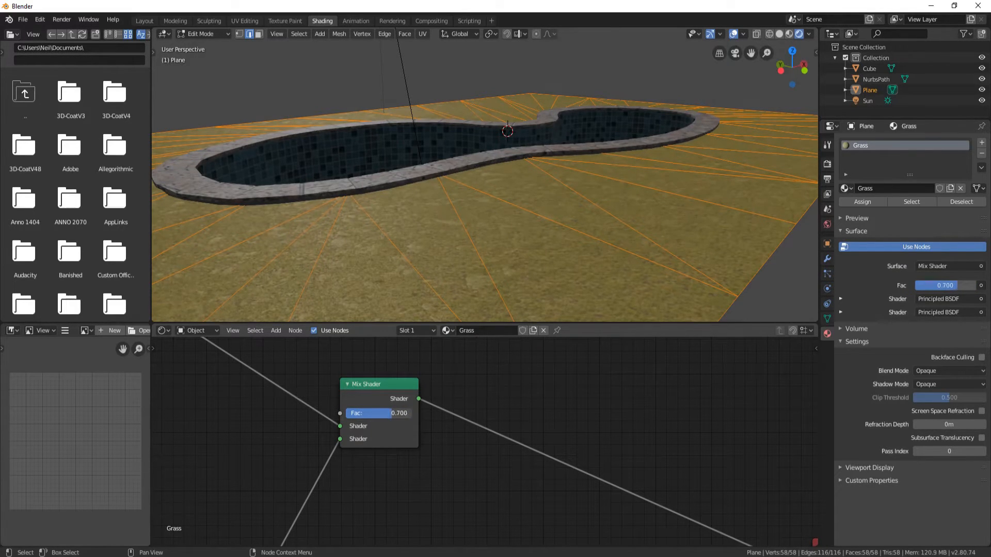
left_click_drag(389, 413, 388, 413)
Return the plane to Object Mode and examine the blend of grass and soil around the pool
scroll(486, 219, "down", 3)
key("Tab")
middle_click_drag(501, 214, 598, 253)
scroll(590, 229, "down", 2)
scroll(599, 211, "up", 4)
middle_click_drag(600, 210, 544, 185)
scroll(566, 183, "down", 3)
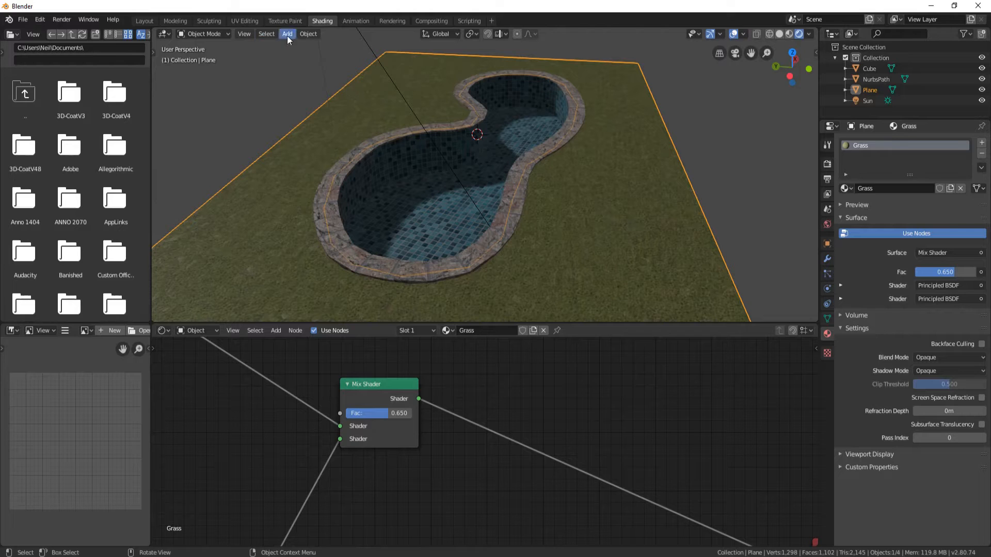
In the Modeling workspace, set the ground plane's origin to its geometry in Object Mode
left_click(175, 21)
key("Tab")
middle_click_drag(542, 318, 560, 297)
middle_click_drag(633, 277, 579, 304, "shift")
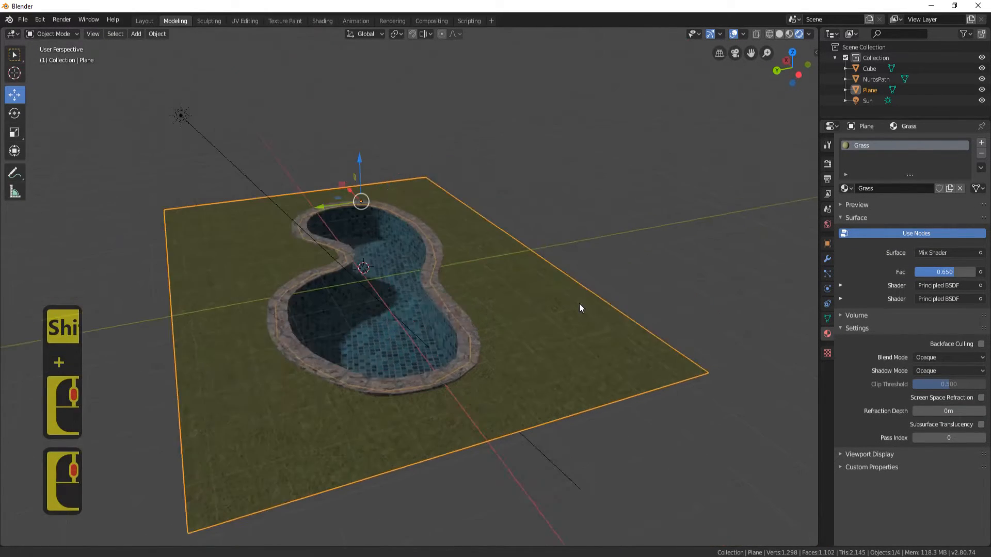
scroll(528, 289, "up", 1)
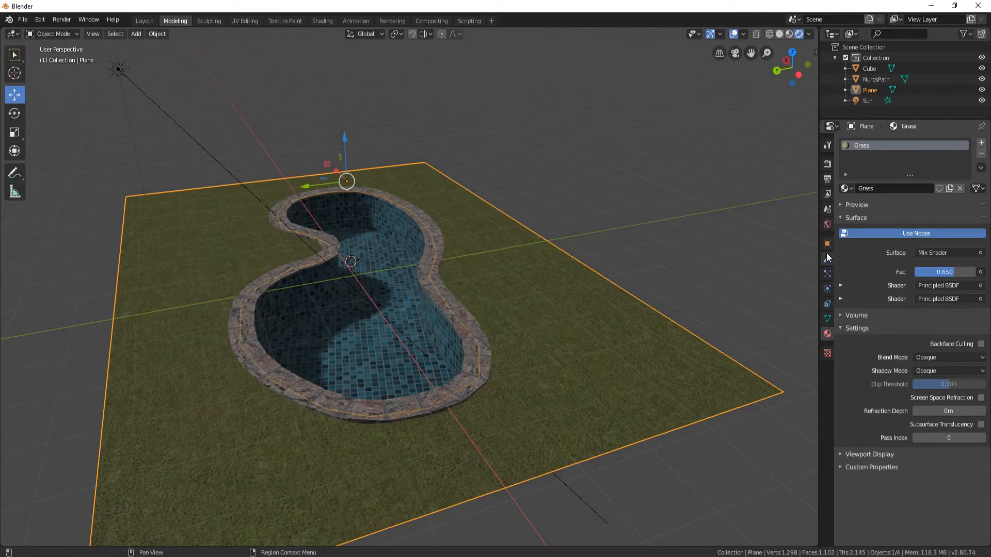
middle_click_drag(596, 195, 693, 241)
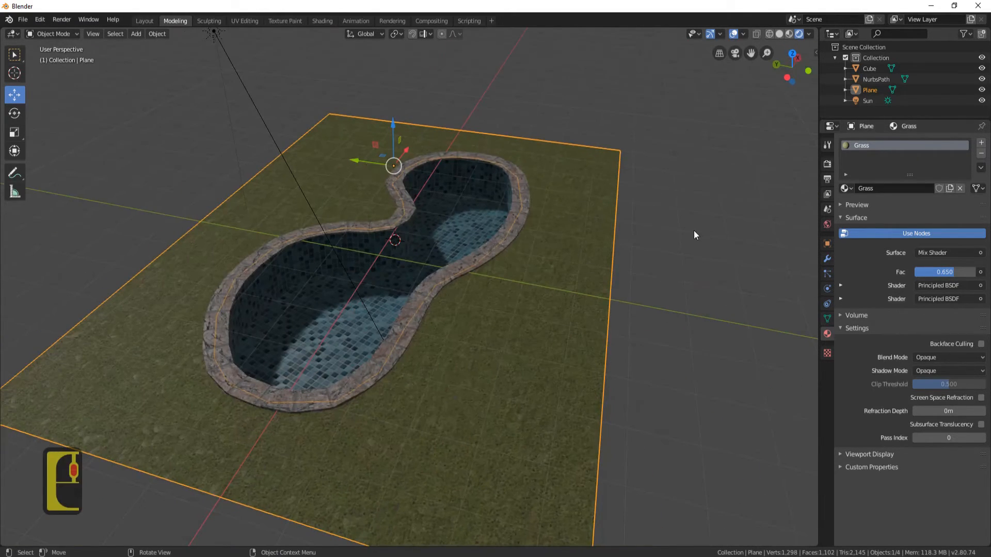
right_click(688, 217)
mouse_move(691, 243)
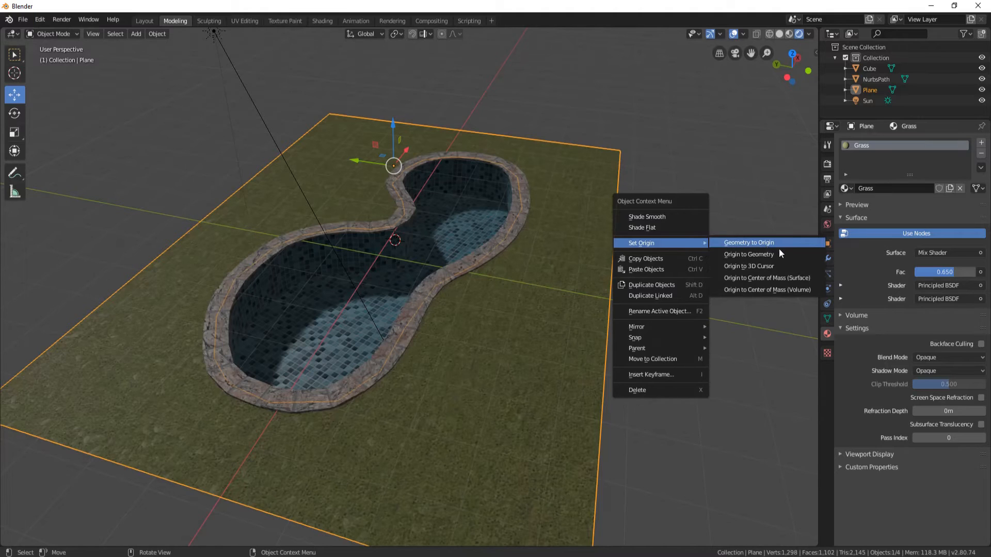
left_click(773, 256)
middle_click_drag(469, 312, 419, 233)
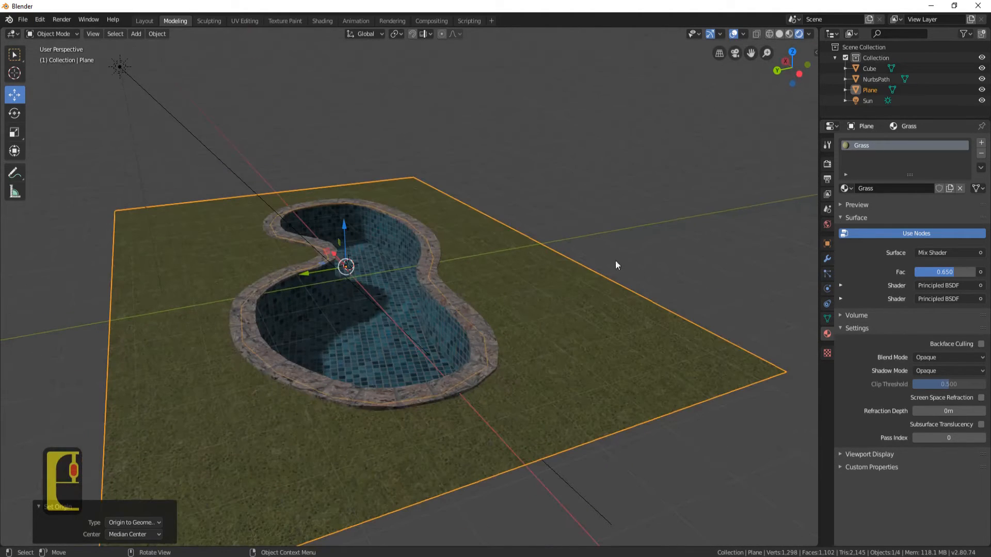
Add a Displace modifier to the ground plane
left_click(827, 258)
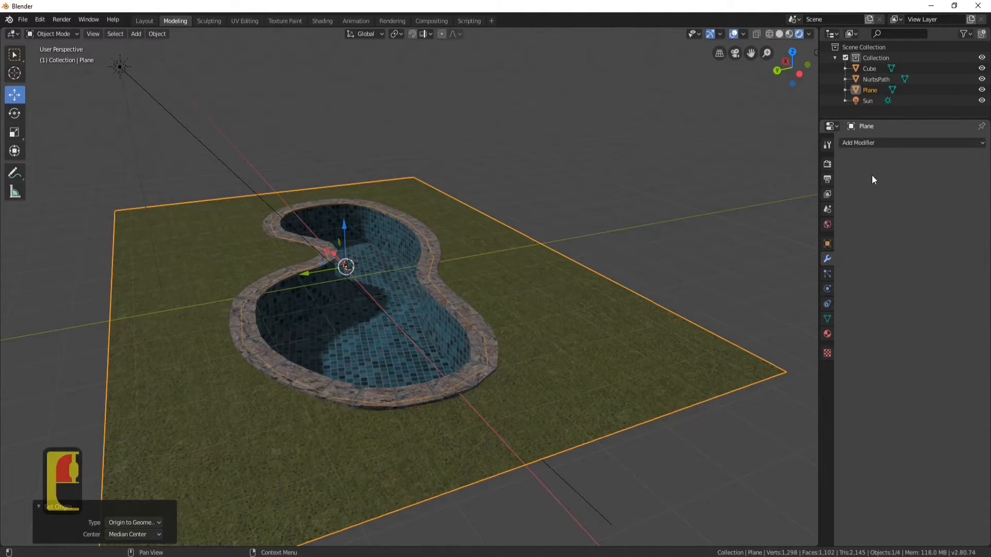
left_click(878, 141)
left_click(871, 203)
middle_click_drag(716, 183, 437, 238)
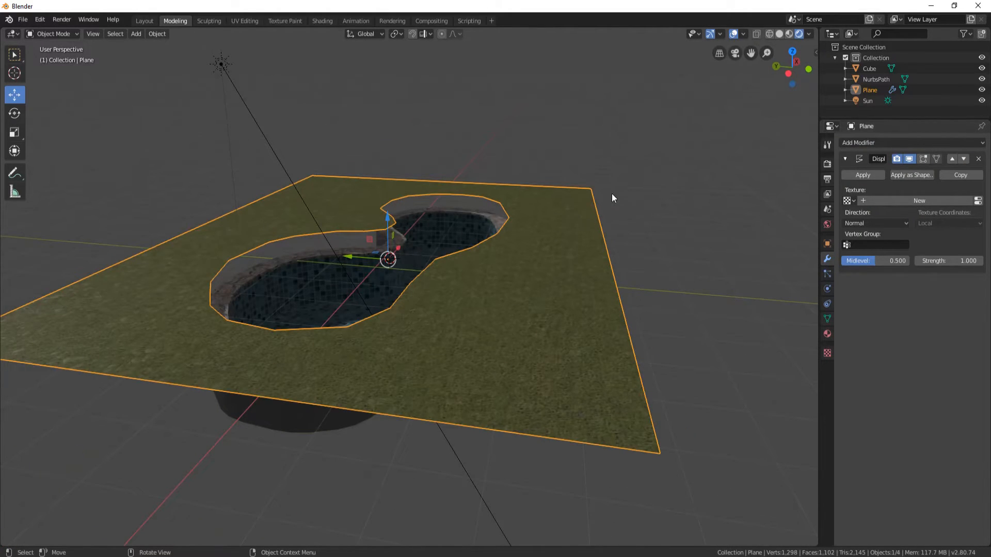
Create a new texture for the plane's Displace modifier and set its type to Noise
left_click(828, 354)
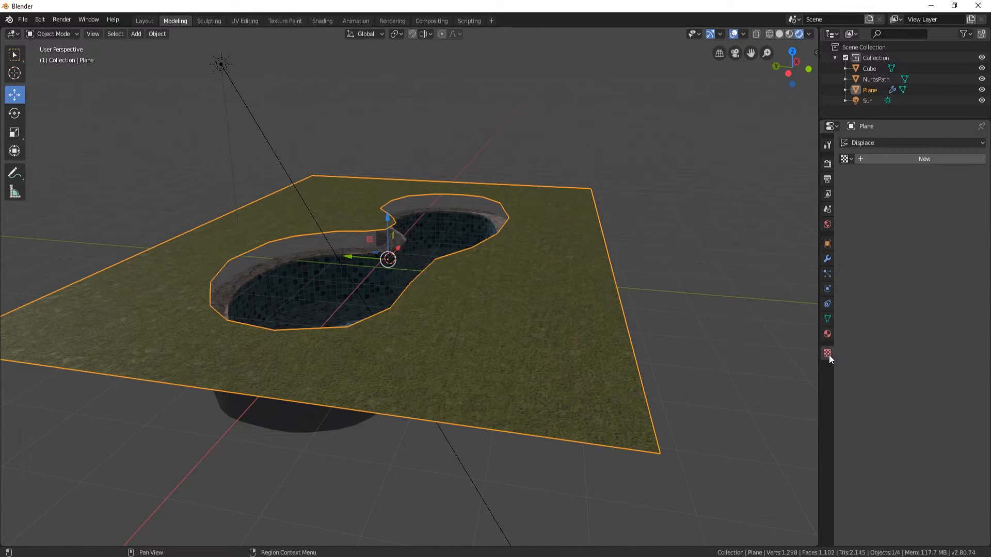
left_click(906, 157)
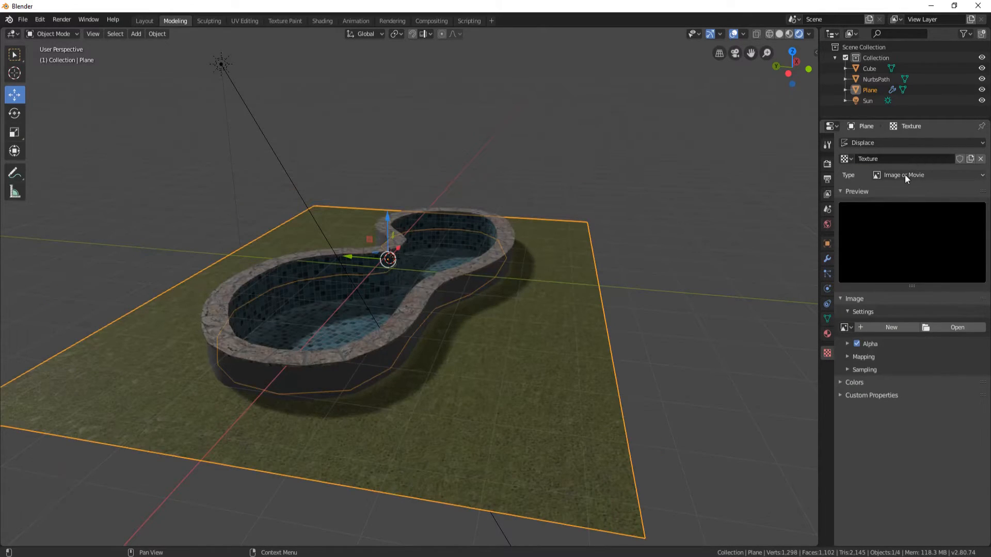
middle_click_drag(531, 271, 523, 284)
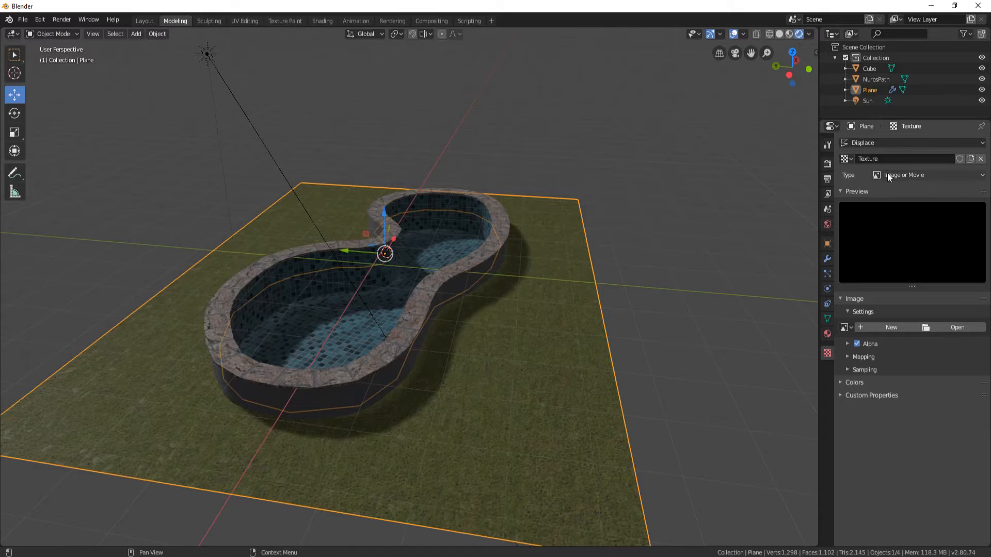
left_click(907, 175)
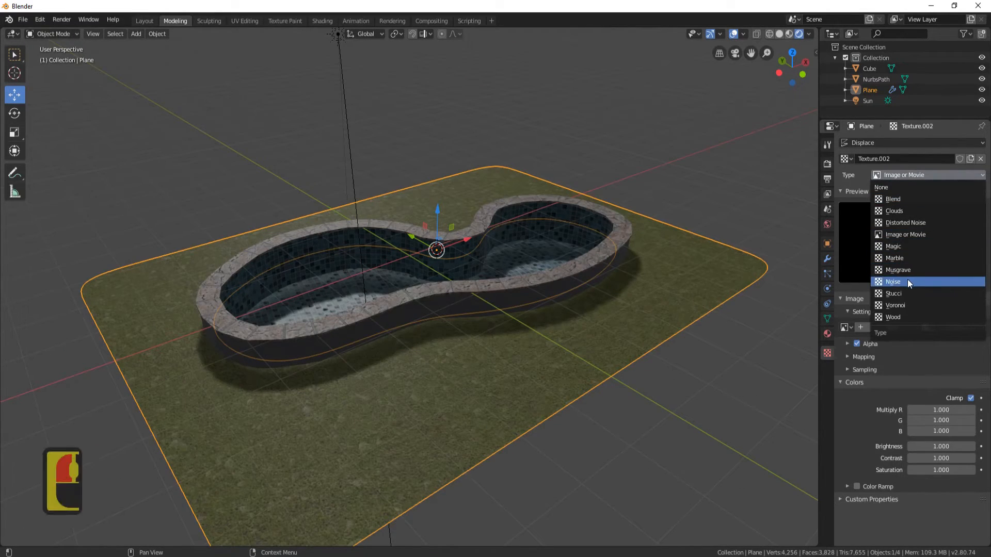
left_click(908, 280)
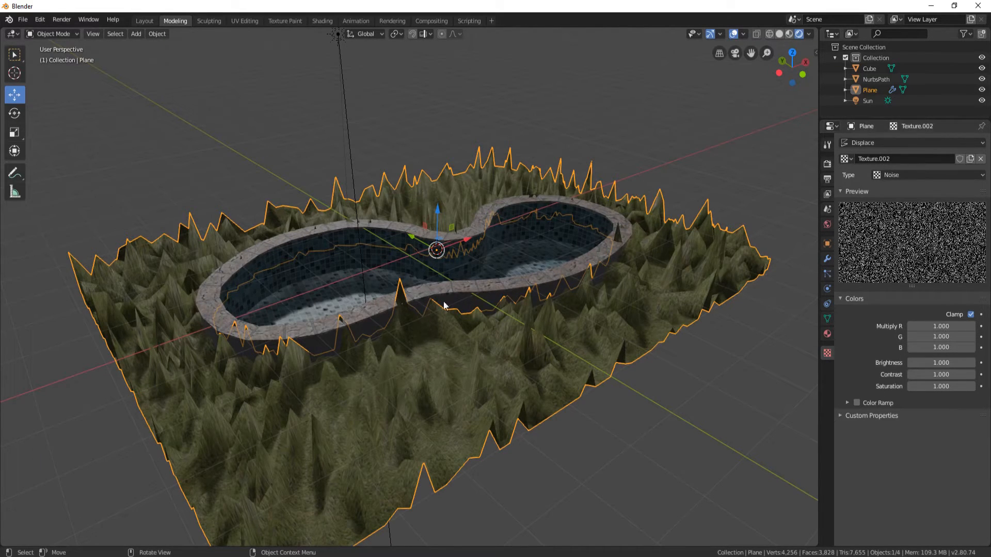
middle_click_drag(562, 252, 594, 230)
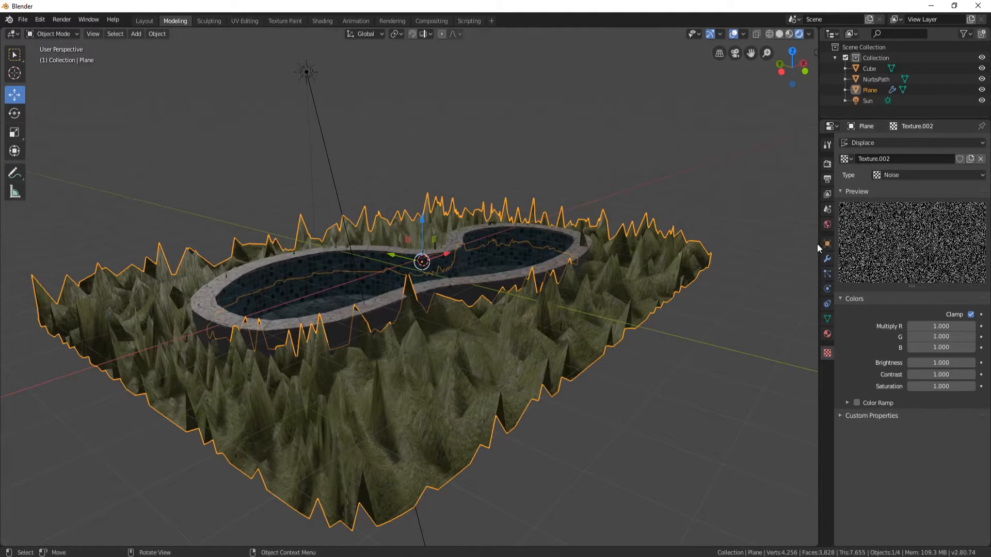
Reduce the Displace modifier's Strength to 0.05 for a subtle unevenness in the ground
left_click(828, 259)
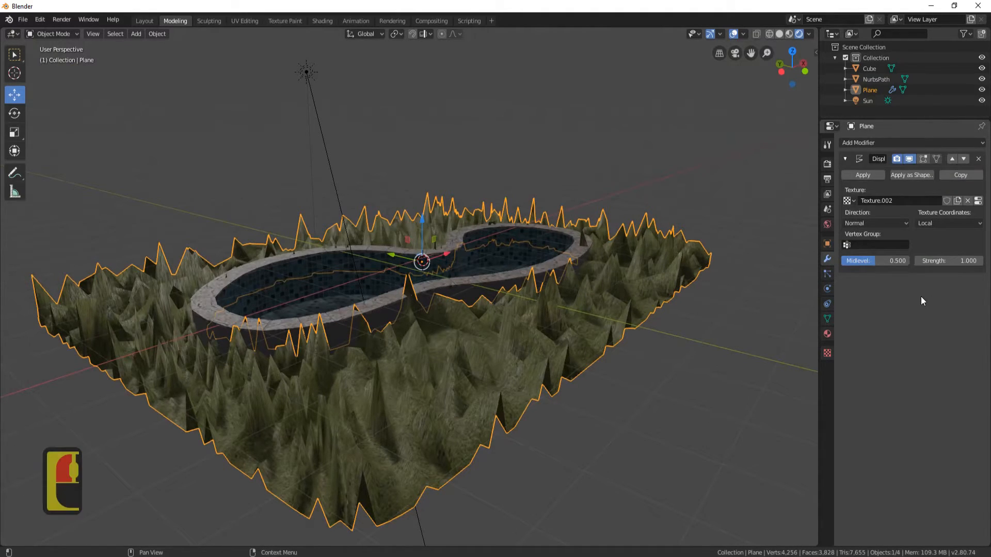
scroll(917, 262, "down", 6, "ctrl")
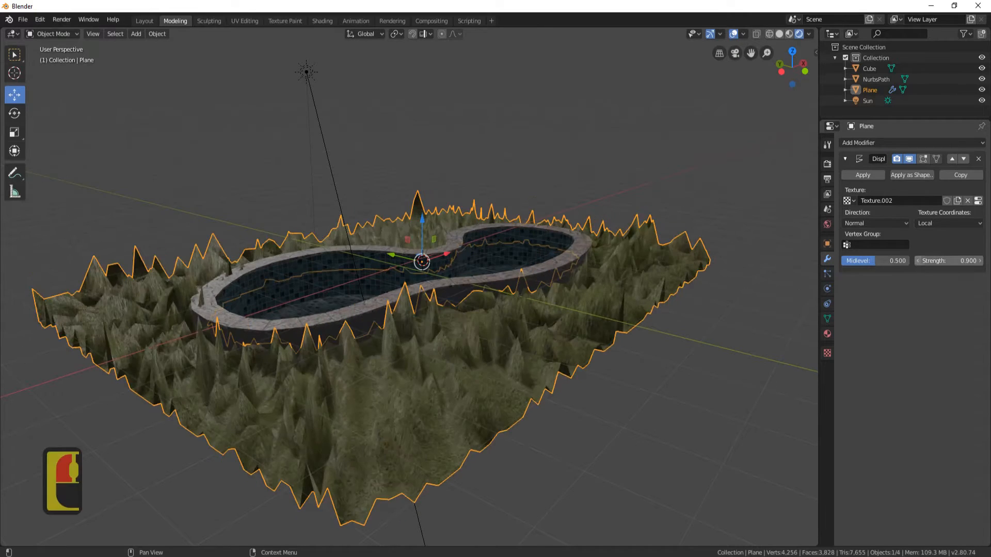
scroll(917, 260, "down", 4, "ctrl")
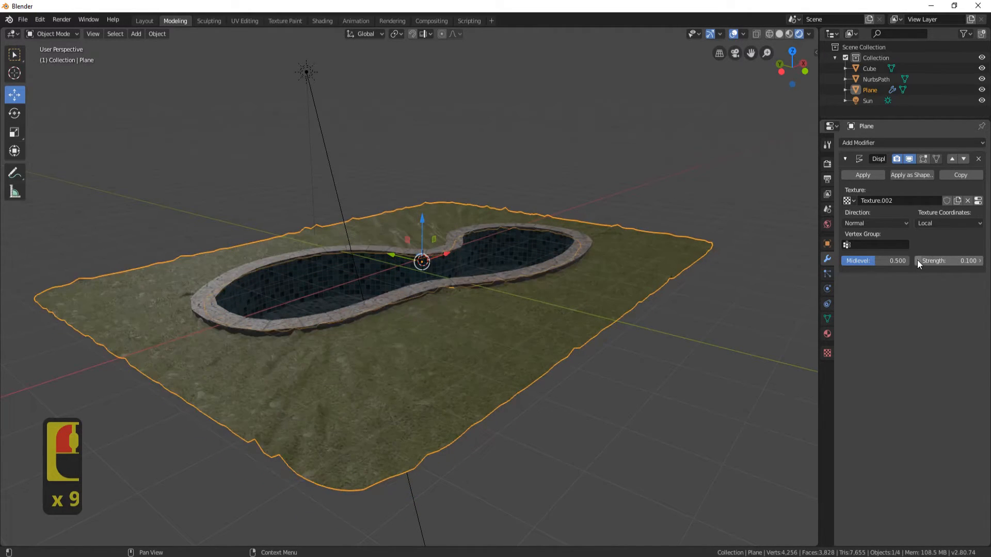
middle_click_drag(640, 193, 521, 261)
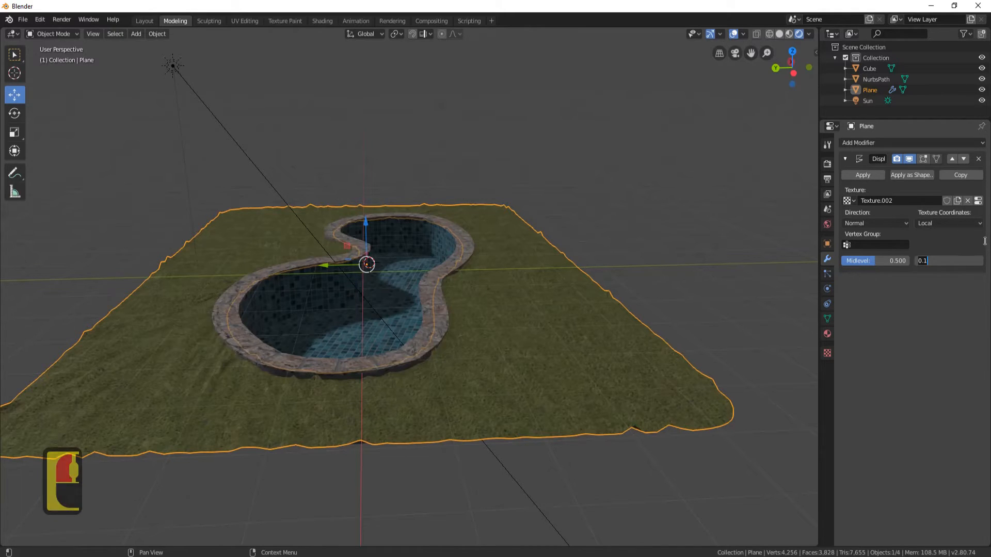
type("0.05")
key("Return")
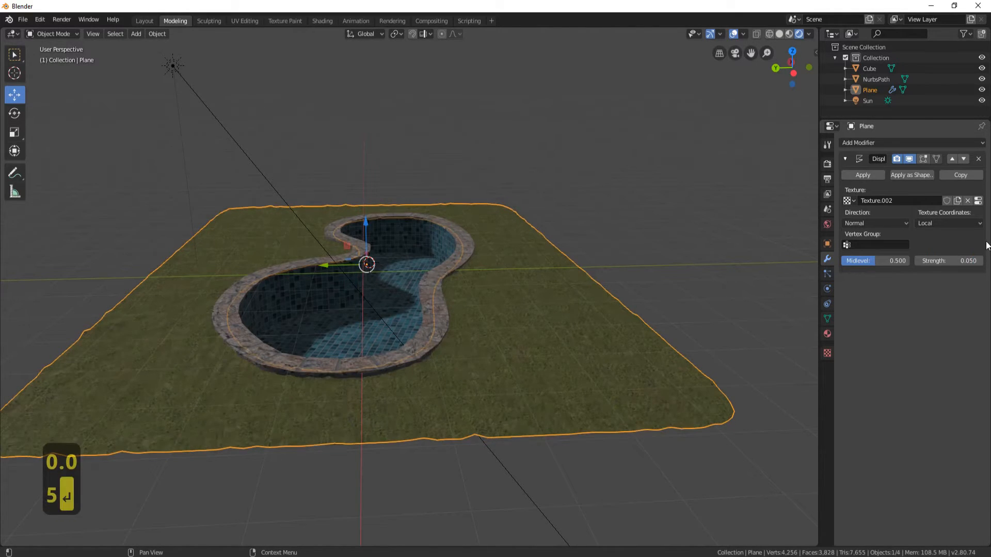
Deselect everything and examine the displaced grass around the pool from several angles
middle_click_drag(661, 303, 626, 303)
middle_click_drag(648, 257, 531, 288)
key("Tab")
key("Tab")
key("a")
key("a")
middle_click_drag(401, 332, 531, 330)
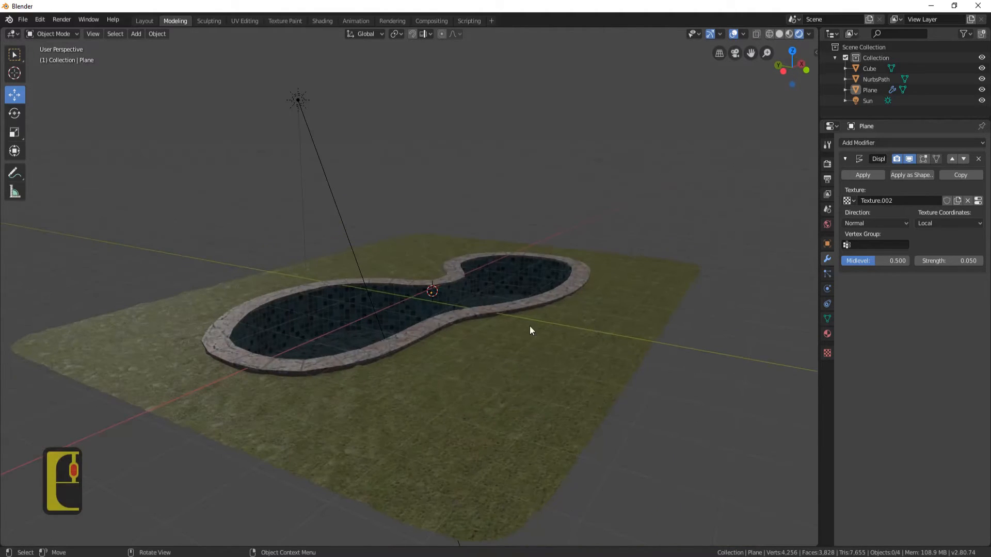
middle_click_drag(468, 368, 472, 296)
middle_click_drag(370, 389, 560, 364)
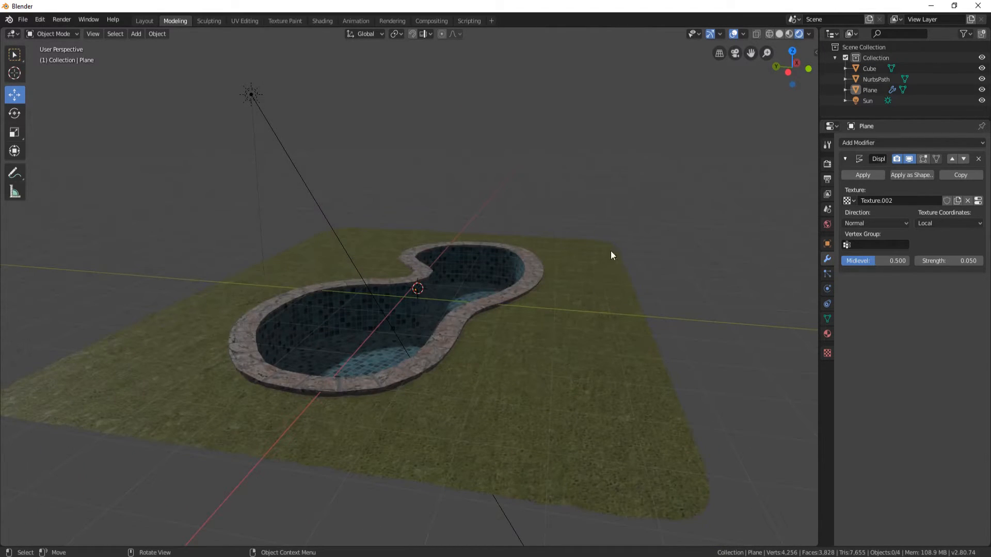
middle_click_drag(578, 285, 566, 308)
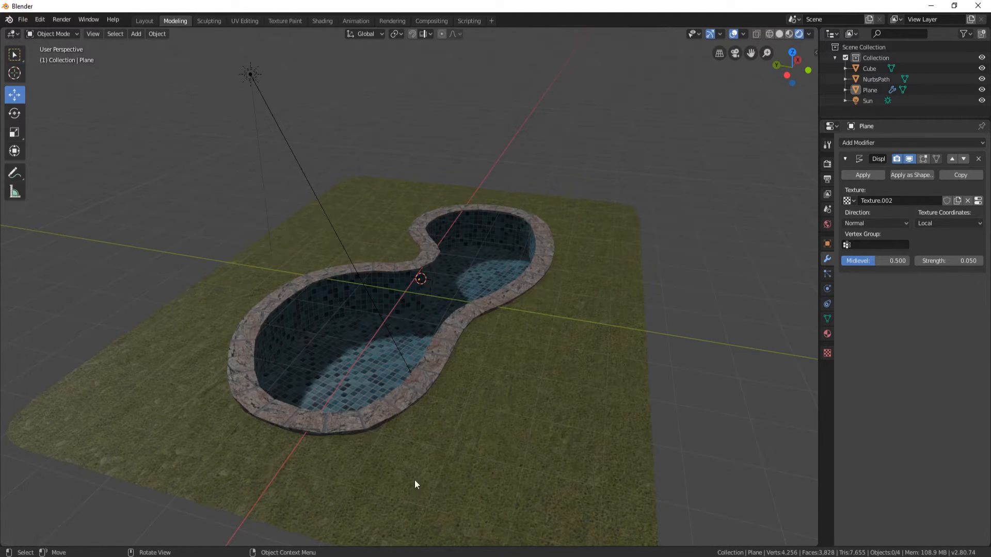
middle_click_drag(416, 286, 478, 358)
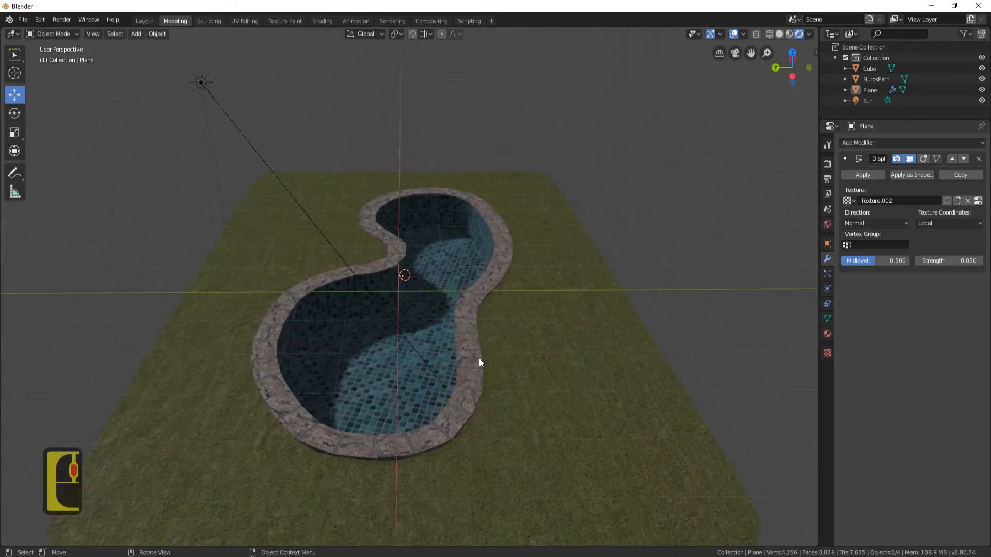
Apply the Displace modifier on the ground plane
left_click(864, 174)
middle_click_drag(584, 305, 516, 311)
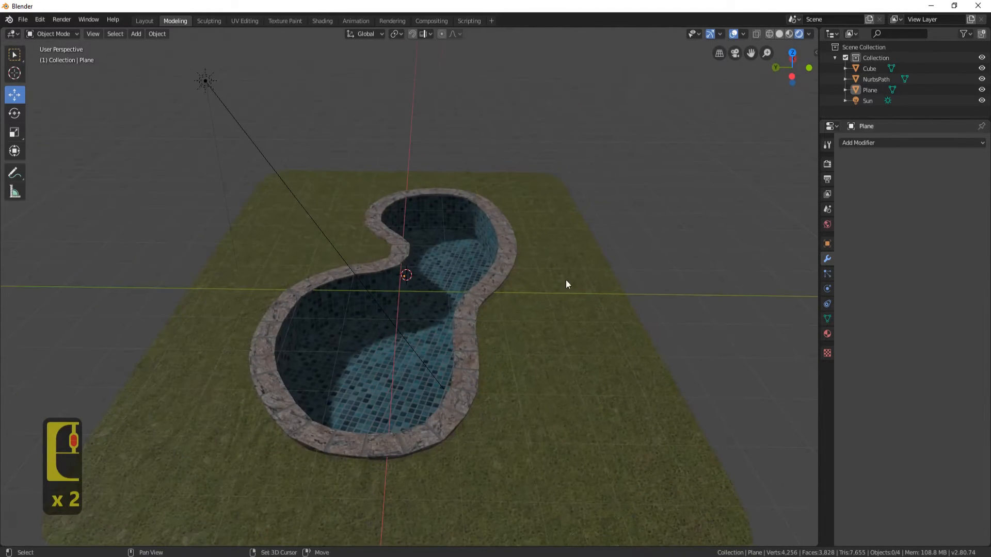
middle_click_drag(566, 284, 538, 318, "shift")
In Edit Mode on the pool mesh, select all floor faces from the underside, linked up to the seam
middle_click_drag(438, 310, 284, 195)
left_click(336, 367)
key("Tab")
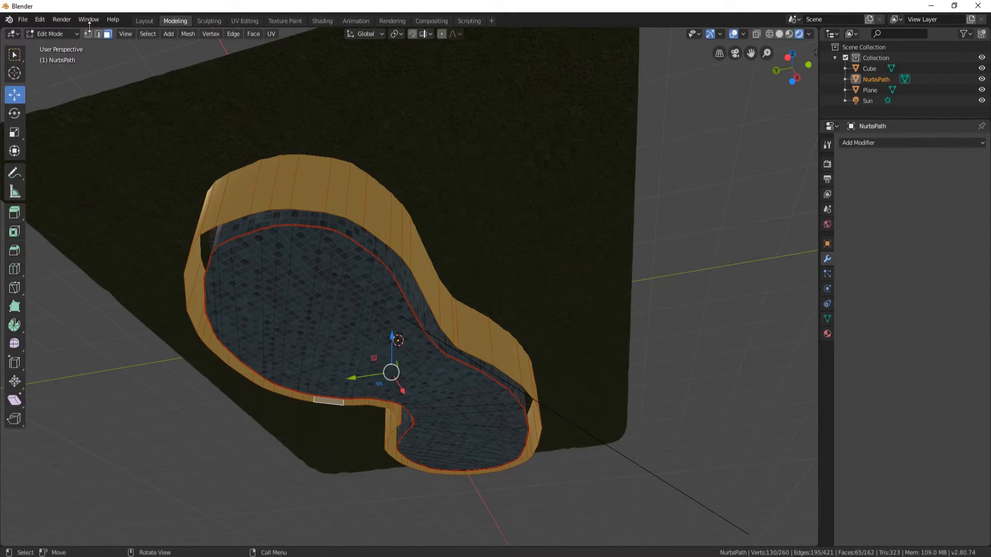
left_click(304, 276)
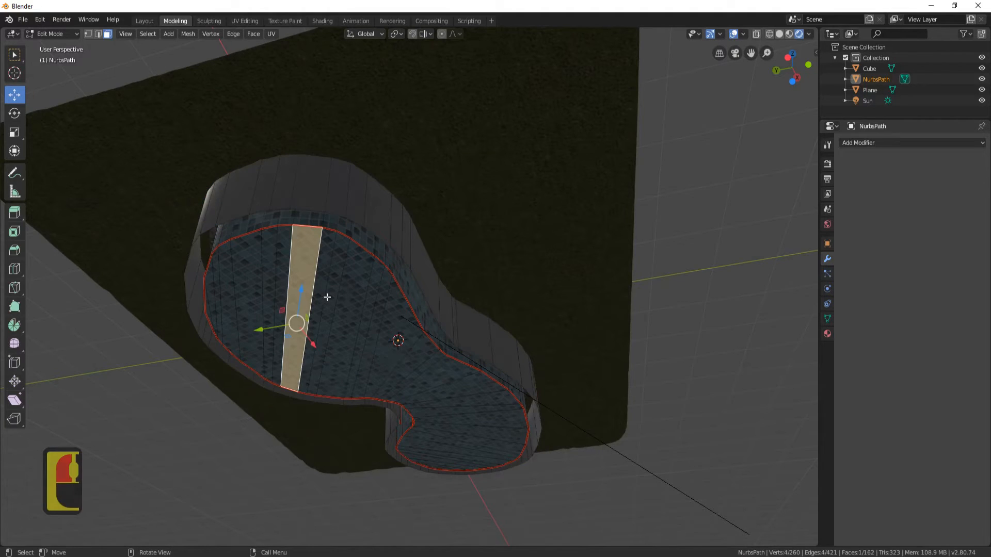
key("l")
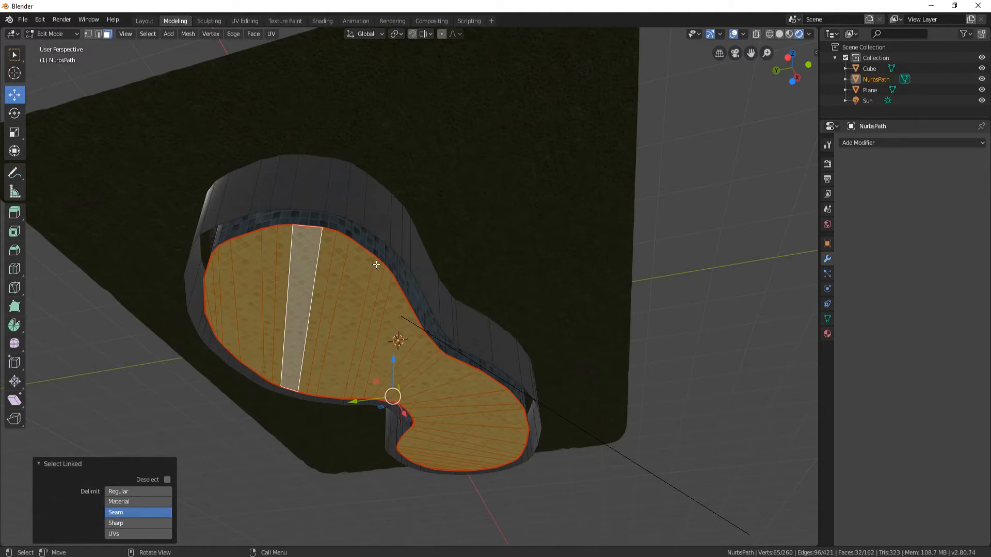
Duplicate the pool floor faces in place and raise the copy 4.88 m along Z above the pool
key("shift+d")
key("Return")
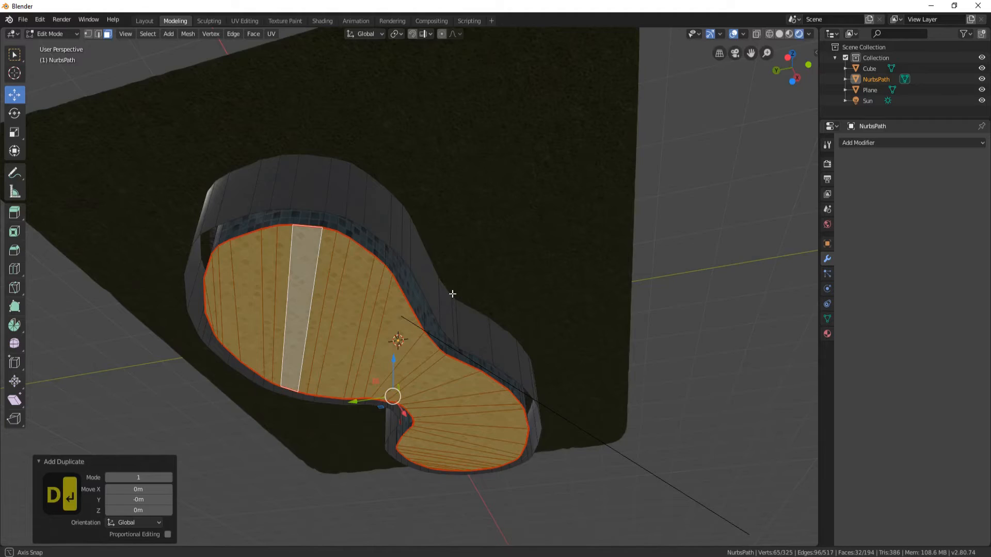
middle_click_drag(452, 294, 448, 328)
left_click_drag(392, 352, 400, 155)
middle_click_drag(430, 145, 356, 119)
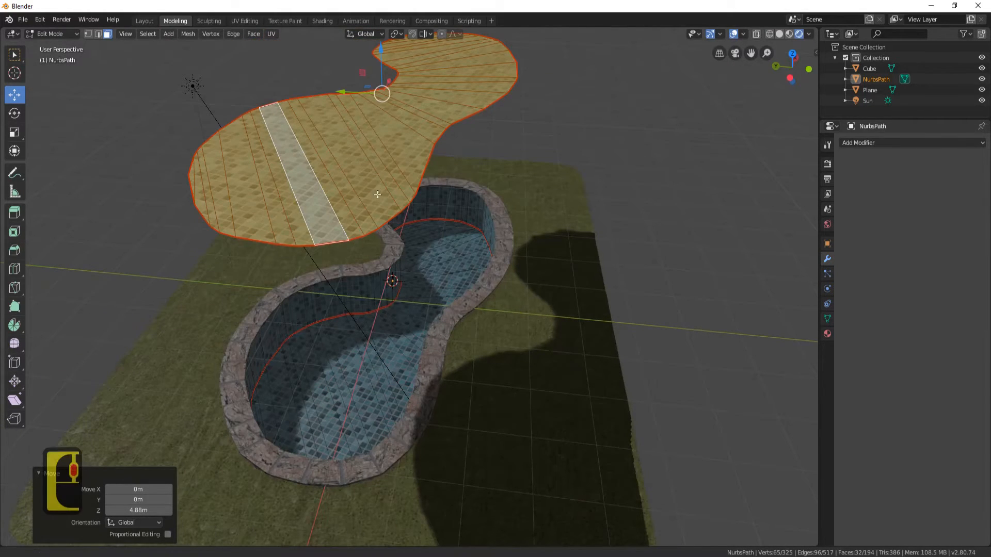
middle_click_drag(378, 194, 392, 201, "shift")
Separate the raised floor copy into its own object and select it in Object Mode
key("p")
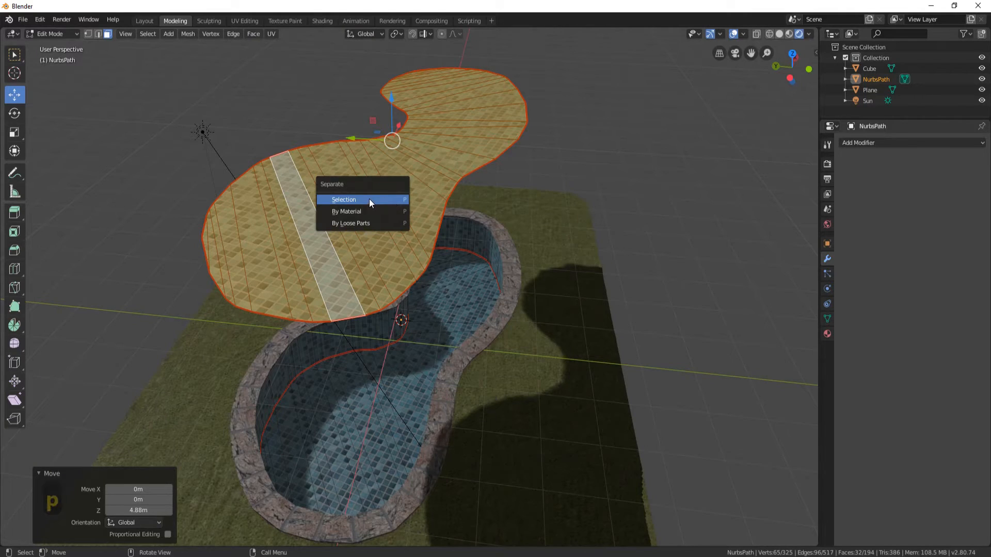
left_click(370, 199)
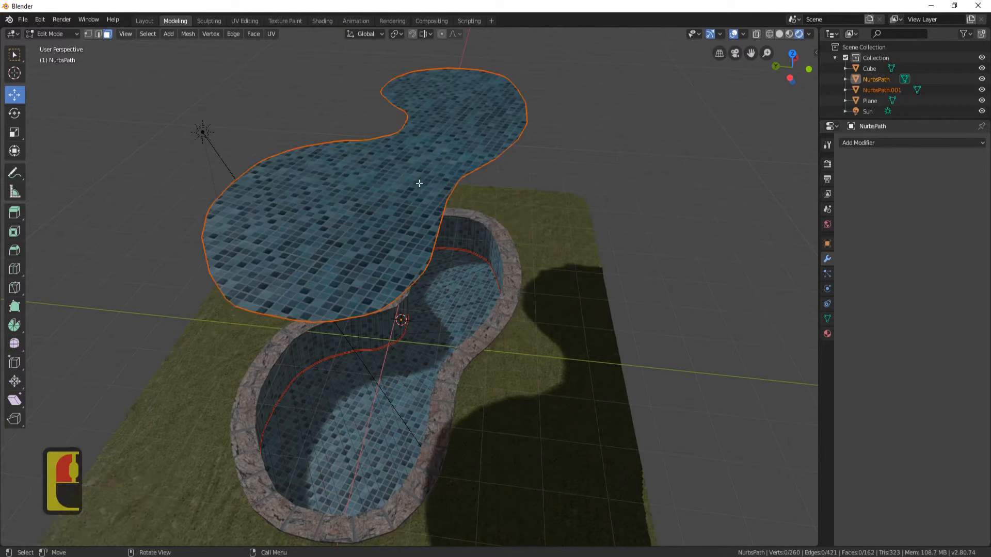
key("Tab")
left_click(413, 184)
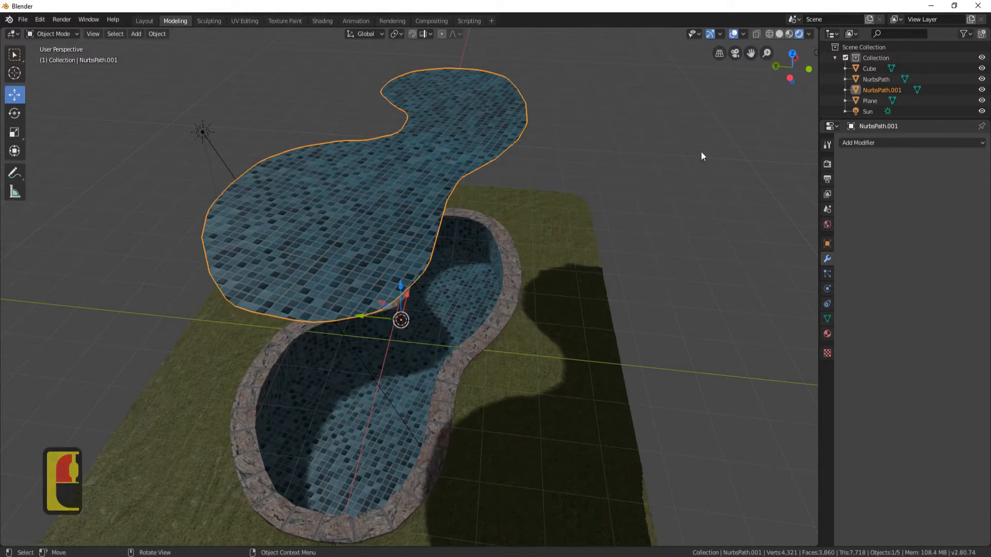
Remove all material slots, including concrete, from the separated surface above the pool
left_click(827, 334)
left_click(981, 154)
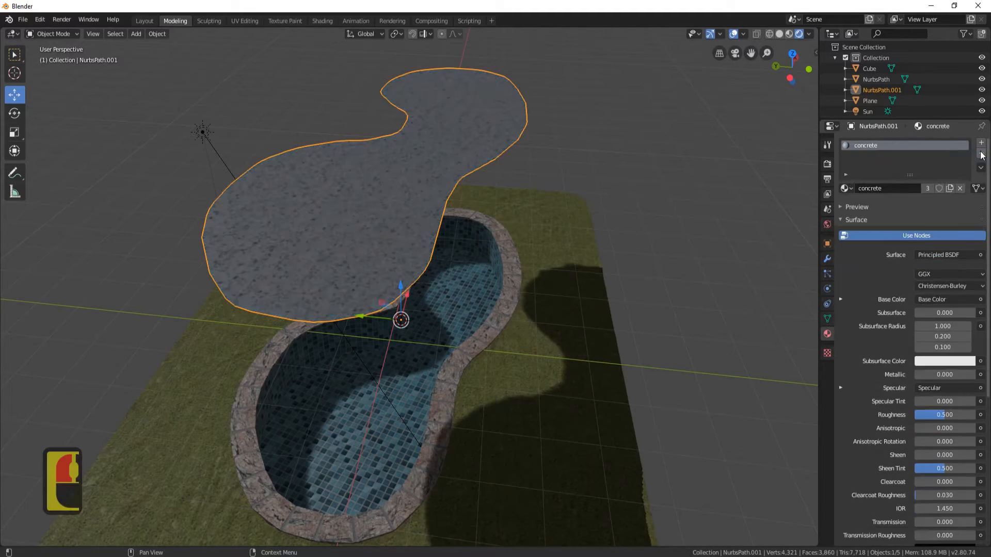
left_click(981, 154)
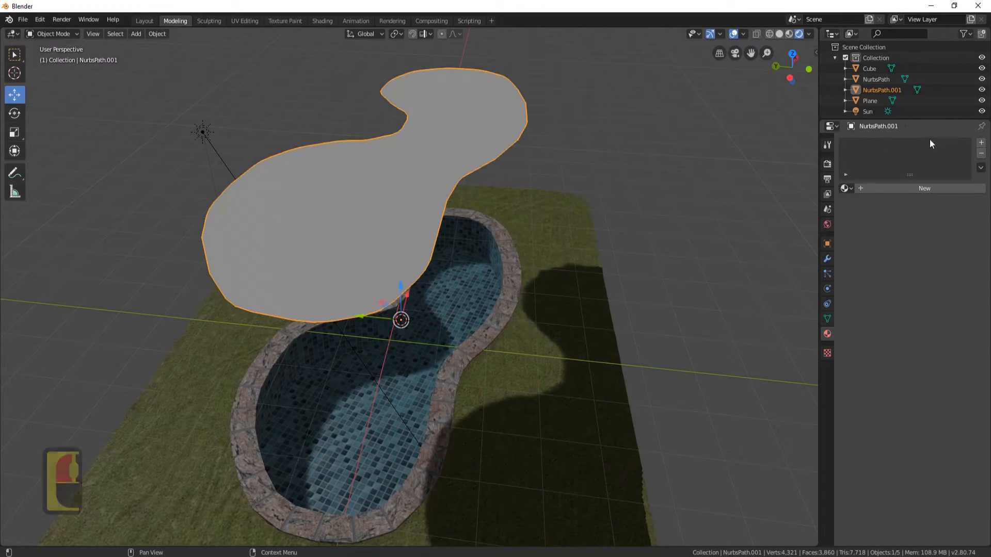
middle_click_drag(402, 162, 417, 179)
scroll(417, 179, "down", 2)
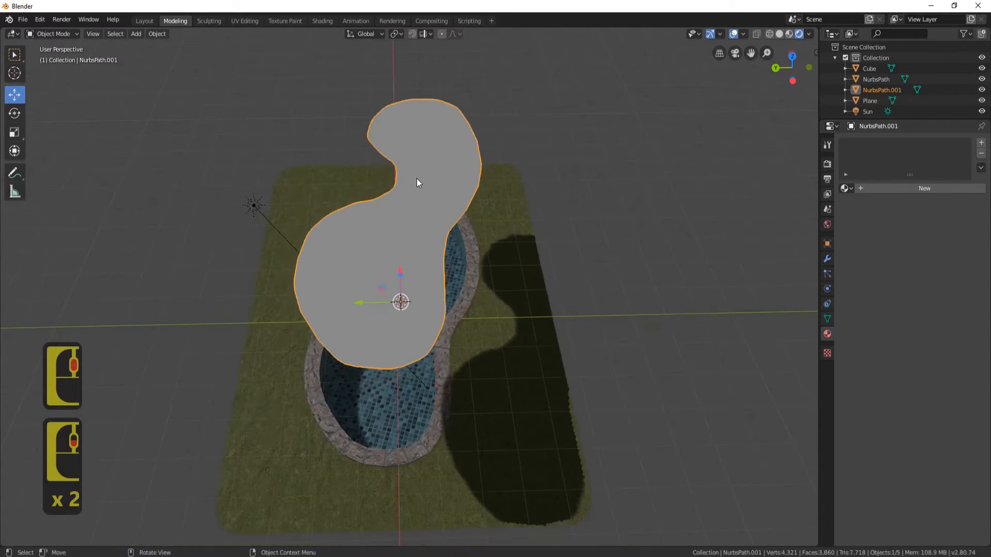
middle_click_drag(504, 207, 413, 251)
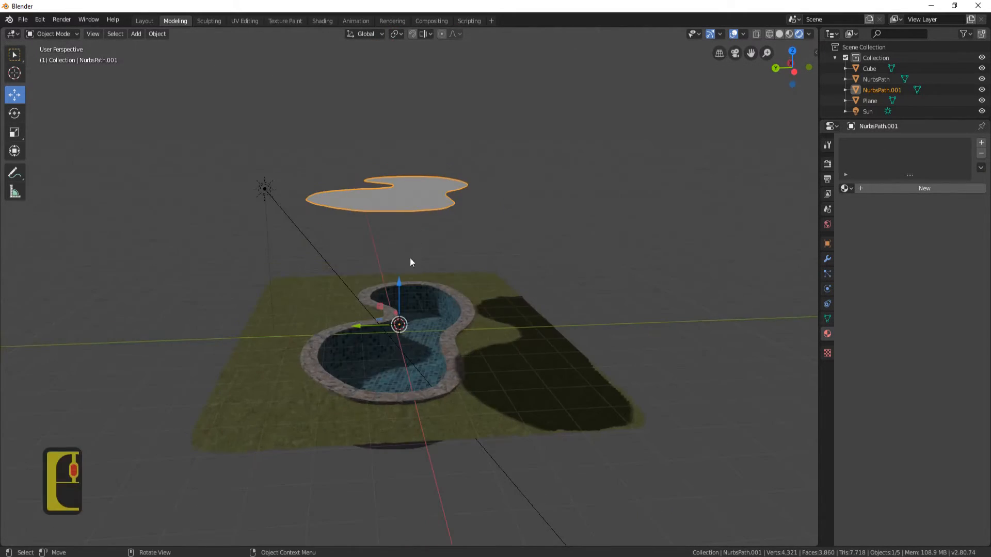
Set the separated surface's origin to its geometry
right_click(522, 213)
left_click(500, 232)
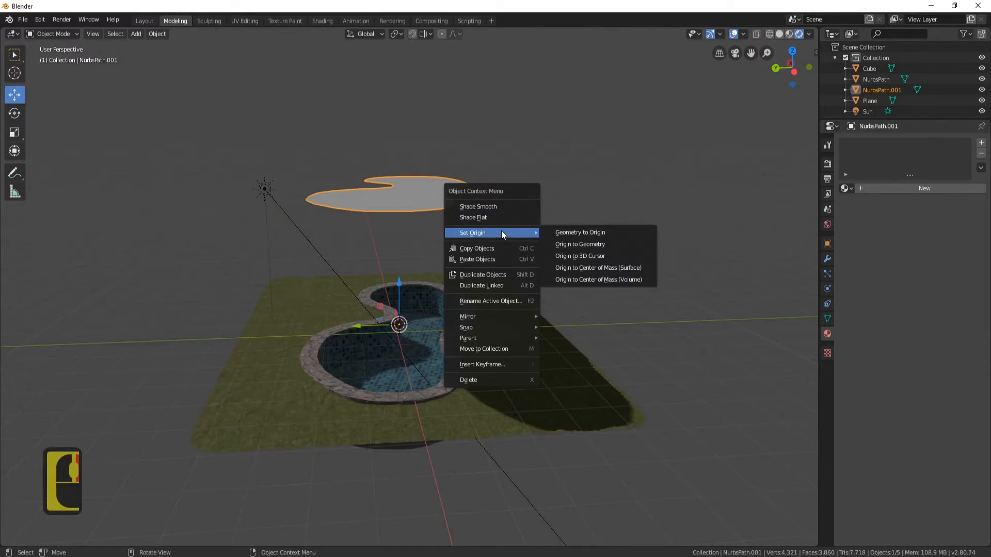
left_click(607, 242)
Lower the separated surface 4.02 m along Z so it sits just inside the pool's stone rim
key("g")
key("z")
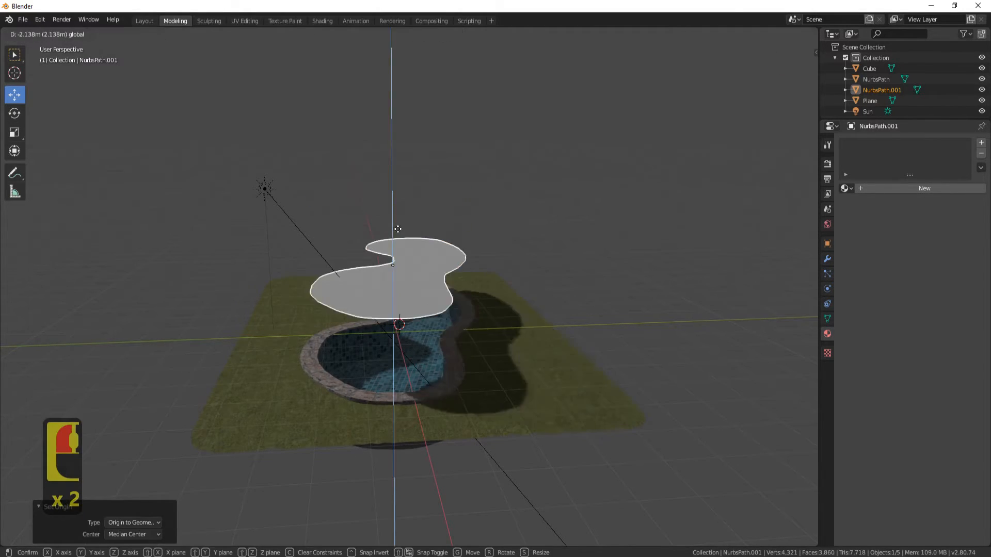
left_click(413, 281)
middle_click_drag(472, 308, 460, 367)
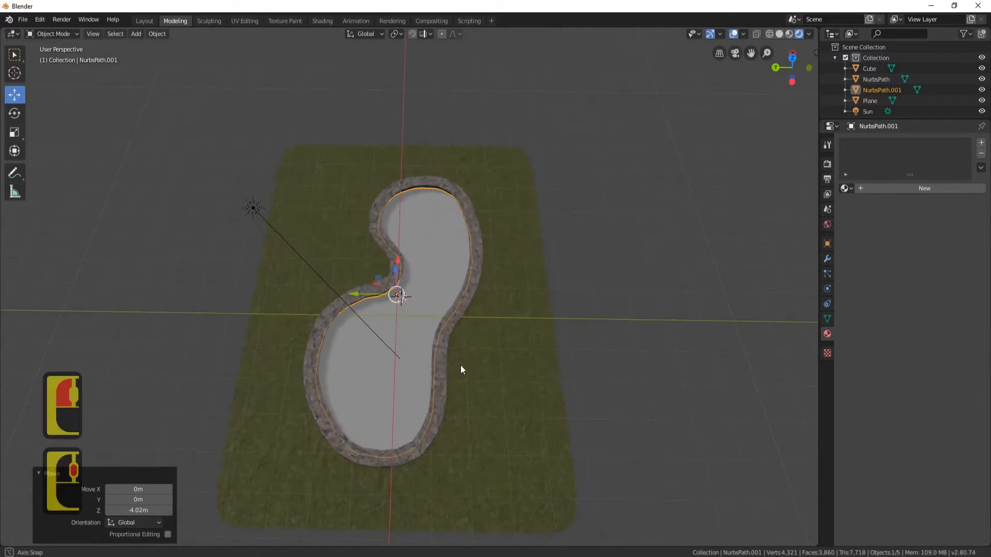
Scale the separated pool surface by 1.013 along X and about 1.143 along Y so its edges reach the stone rim
scroll(509, 334, "up", 3)
middle_click_drag(530, 357, 536, 342, "shift")
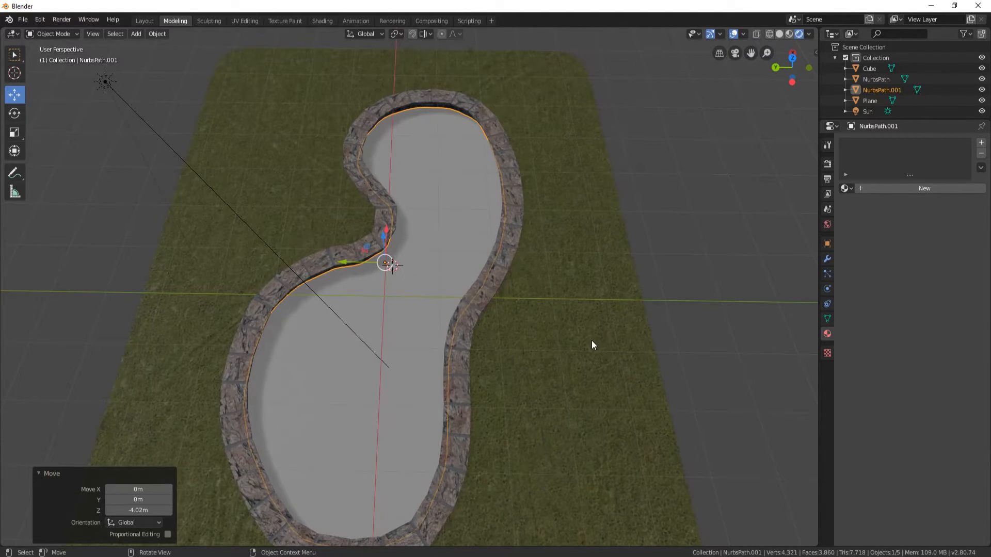
key("s")
key("x")
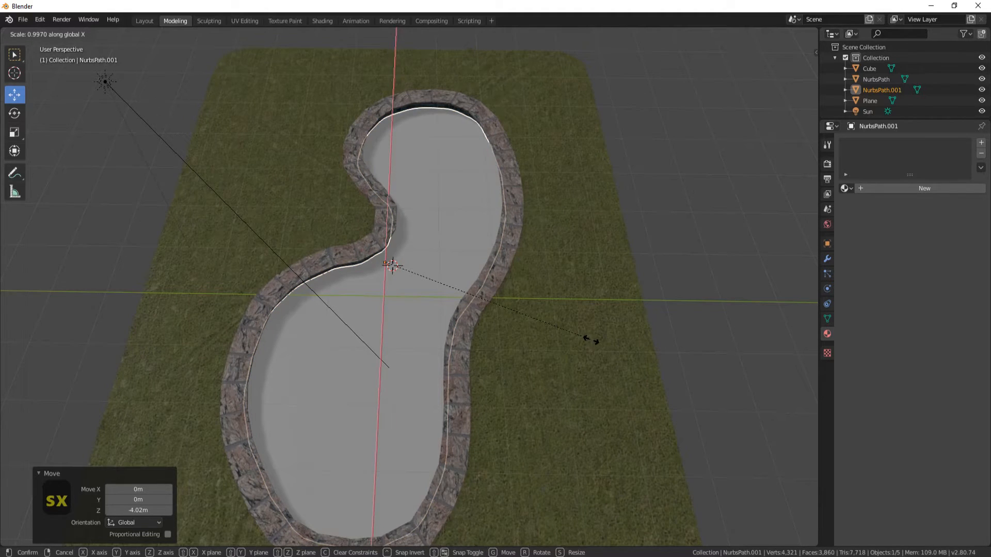
left_click(595, 341)
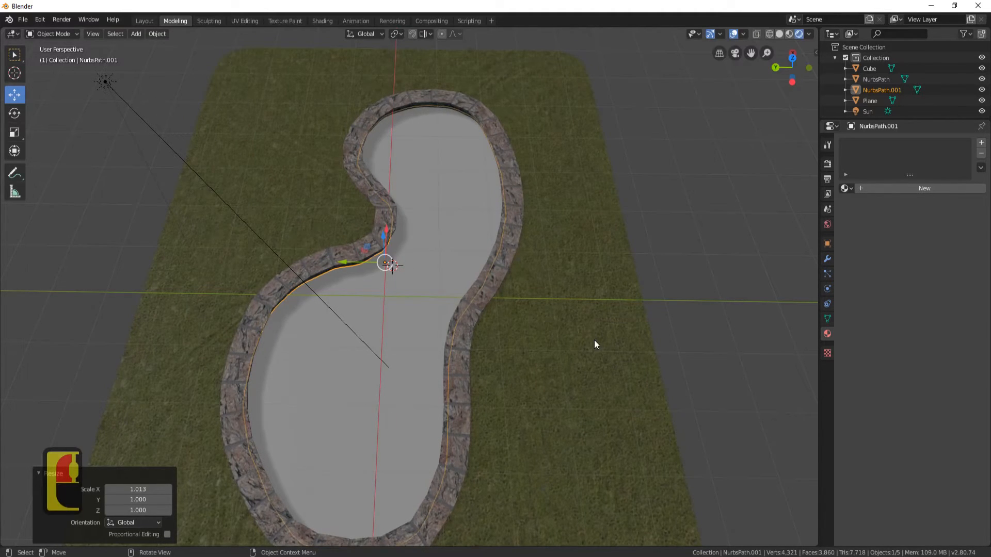
key("s")
key("y")
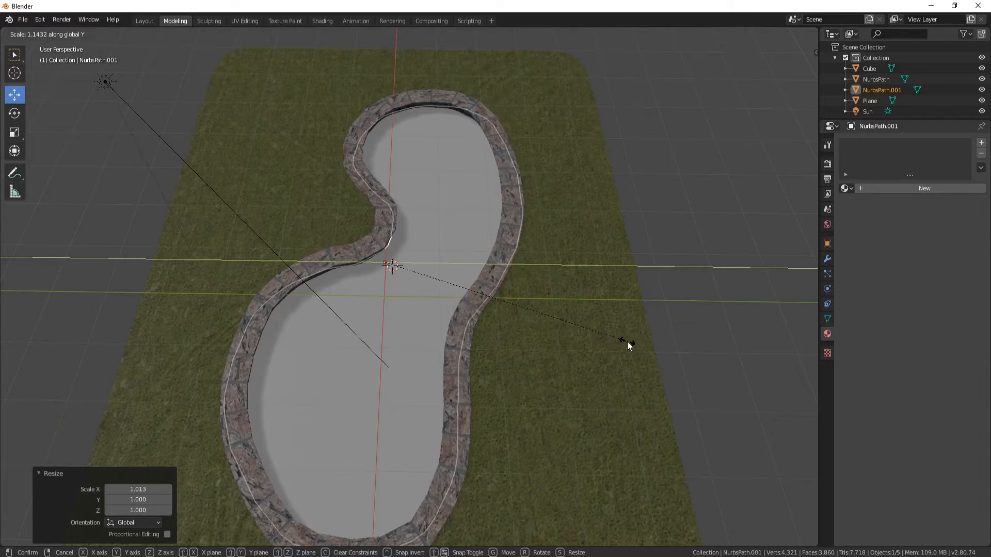
left_click(628, 345)
View the pool from above in wireframe and scale the separated surface by 1.009 along X
middle_click_drag(458, 265, 475, 292)
scroll(518, 277, "down", 2)
key("KP_7")
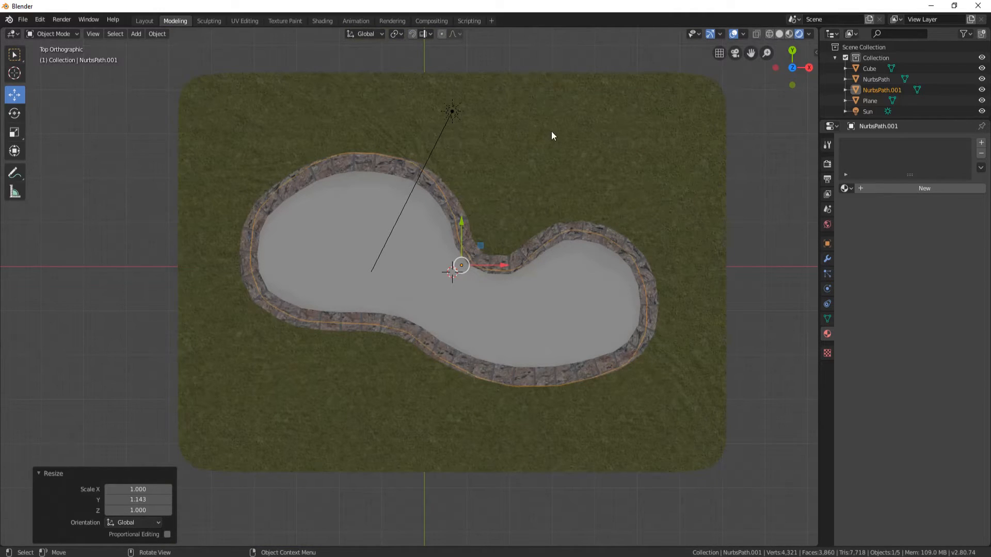
key("z")
left_click(471, 131)
scroll(511, 194, "up", 3)
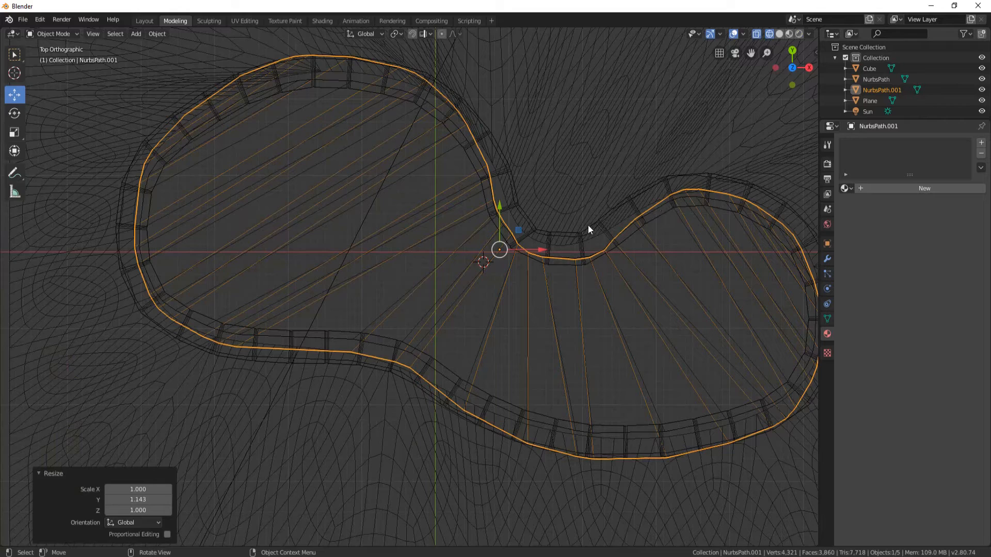
middle_click_drag(635, 204, 578, 215, "shift")
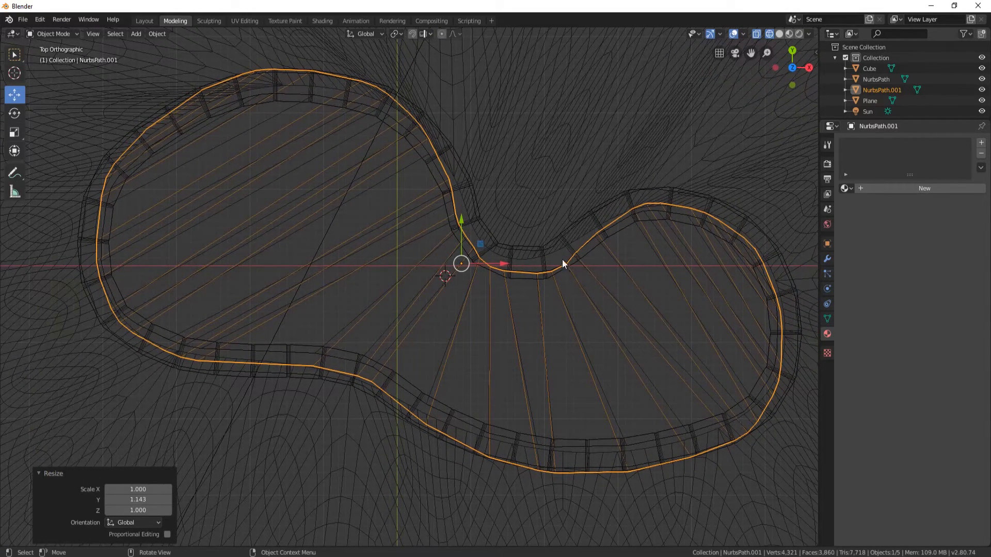
key("s")
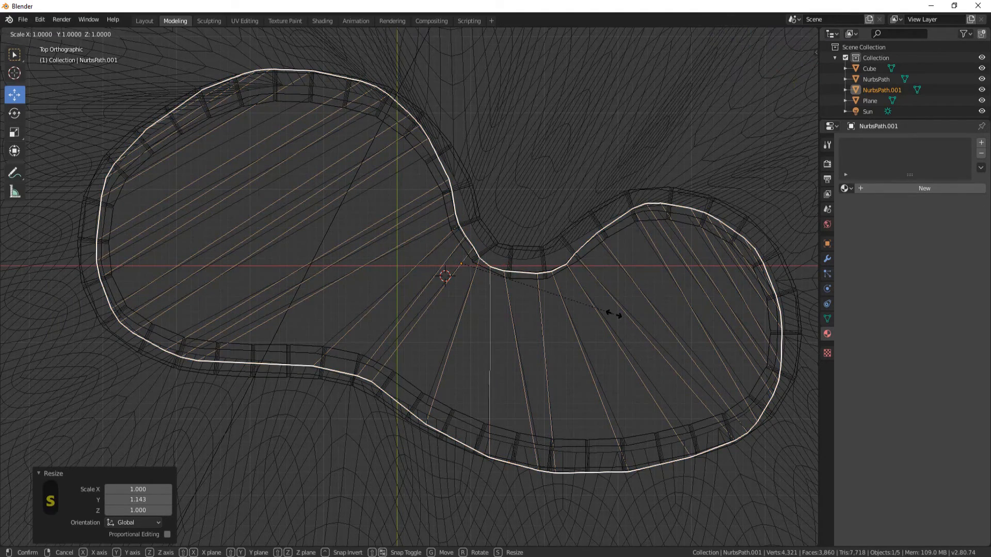
key("x")
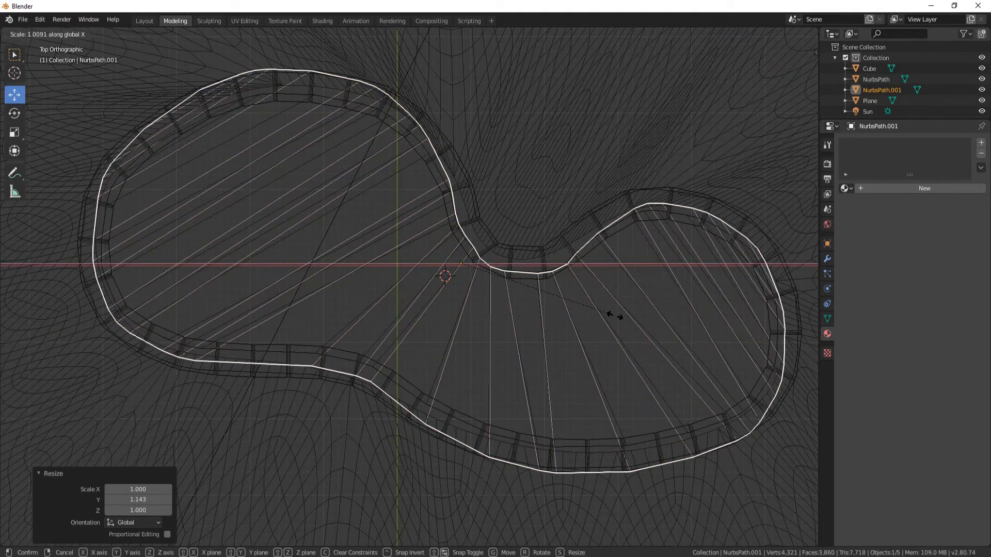
left_click(614, 316)
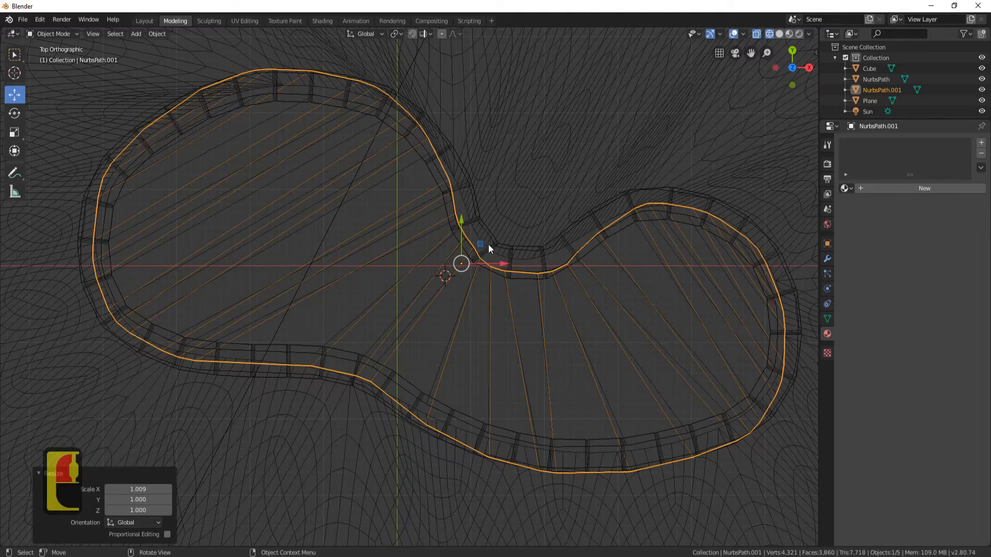
Nudge the separated surface along X and Y to align its outline with the stone rim
left_click_drag(461, 219, 464, 216)
left_click_drag(495, 255, 498, 255)
left_click_drag(466, 219, 467, 223)
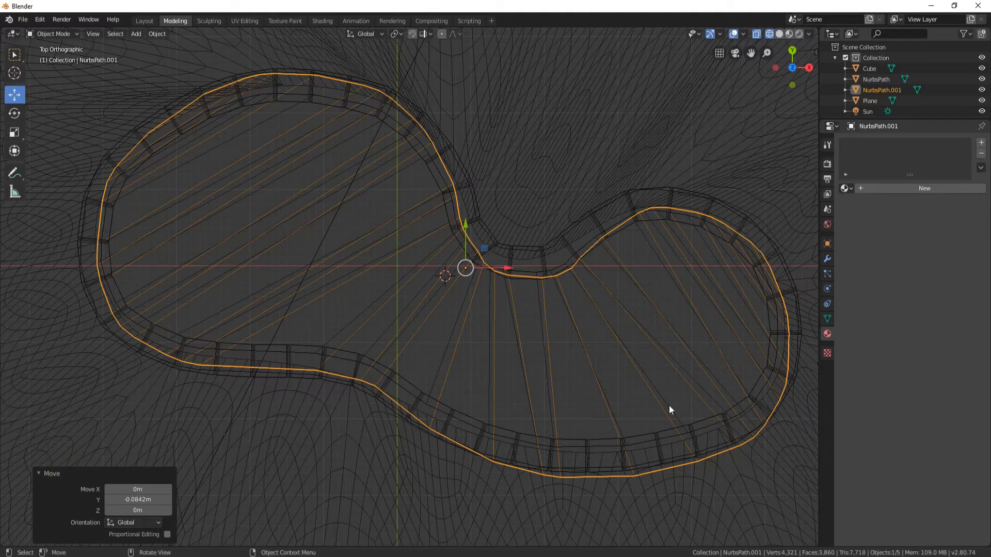
left_click_drag(469, 228, 470, 223)
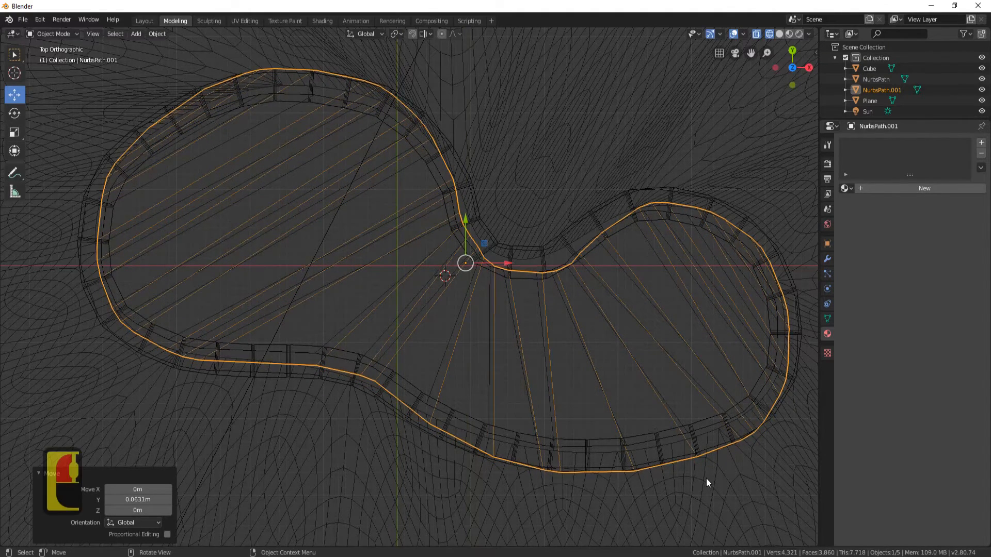
Edit the separated surface with proportional editing on, pulling boundary edges on the right lobe's lower side inward to follow the stone rim
middle_click_drag(540, 392, 430, 380, "shift")
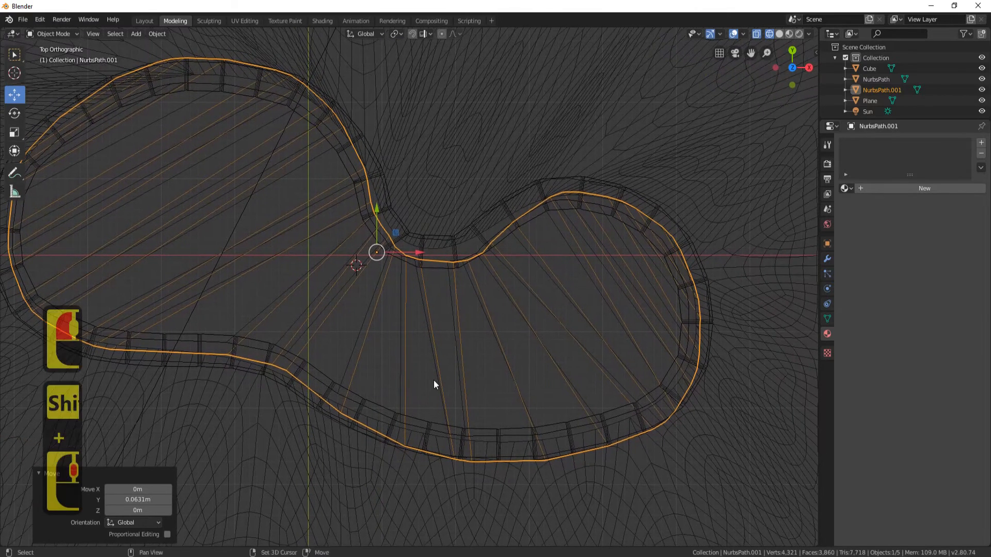
key("Tab")
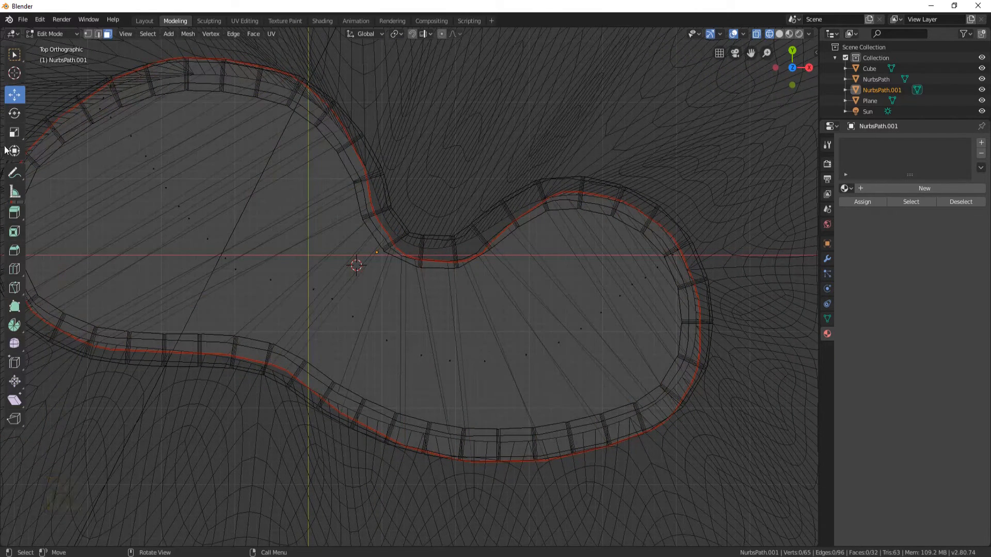
left_click(441, 33)
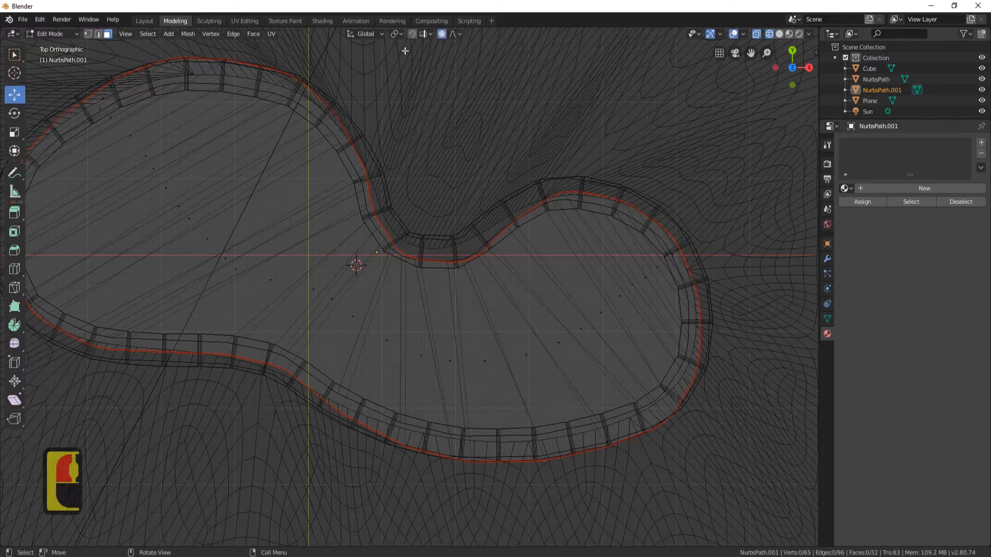
left_click(438, 451)
left_click_drag(431, 413, 431, 403)
left_click(526, 453)
left_click_drag(507, 416, 506, 409)
left_click(600, 445)
left_click_drag(578, 421, 578, 409)
left_click(678, 410)
left_click_drag(670, 382, 665, 365)
Move the surface's boundary edge at the pool's inner bend 0.196 m along Y into the stone rim
left_click(694, 344)
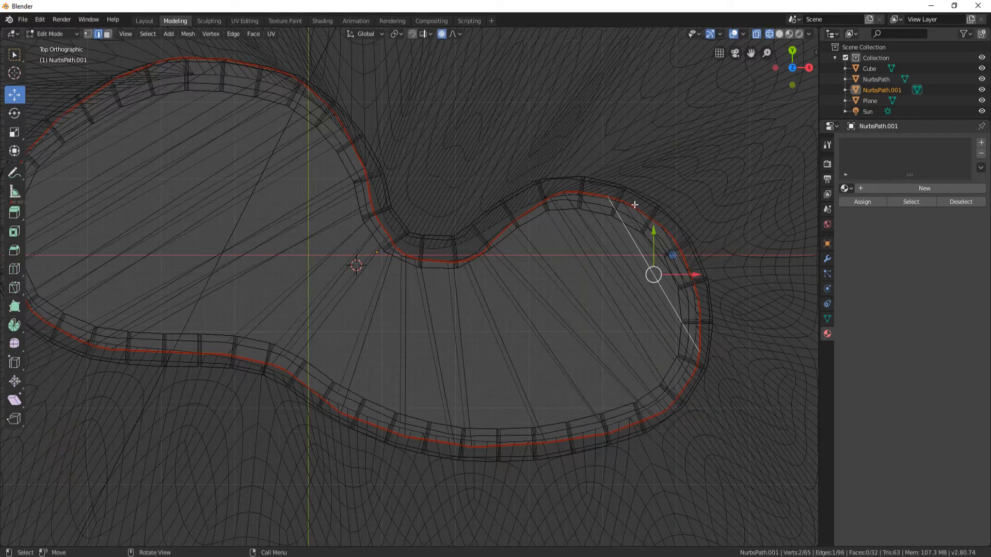
left_click(469, 252)
left_click_drag(460, 228, 460, 200)
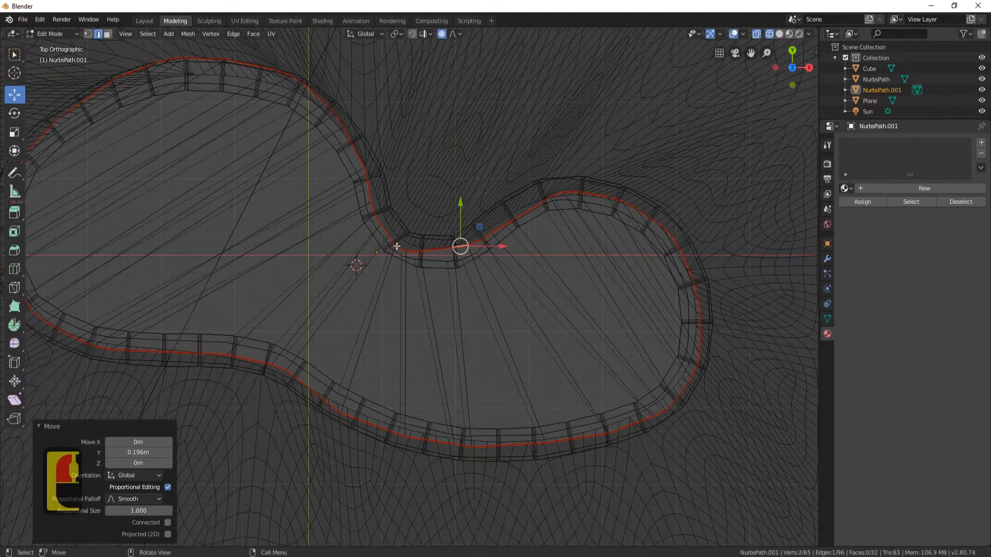
Pull the boundary edges along the left lobe's upper curve inward so they stay within the stone rim
left_click(318, 99)
left_click_drag(314, 54, 314, 63)
middle_click_drag(425, 137, 632, 192, "shift")
left_click(466, 128)
left_click_drag(454, 81, 454, 88)
left_click(383, 115)
left_click_drag(375, 78, 356, 94)
left_click(300, 145)
left_click_drag(294, 114, 294, 119)
Move the left lobe's end edge -0.0912 m along X and its lower corner edge -0.0561 m along Y
left_click(212, 272)
left_click_drag(259, 263, 251, 268)
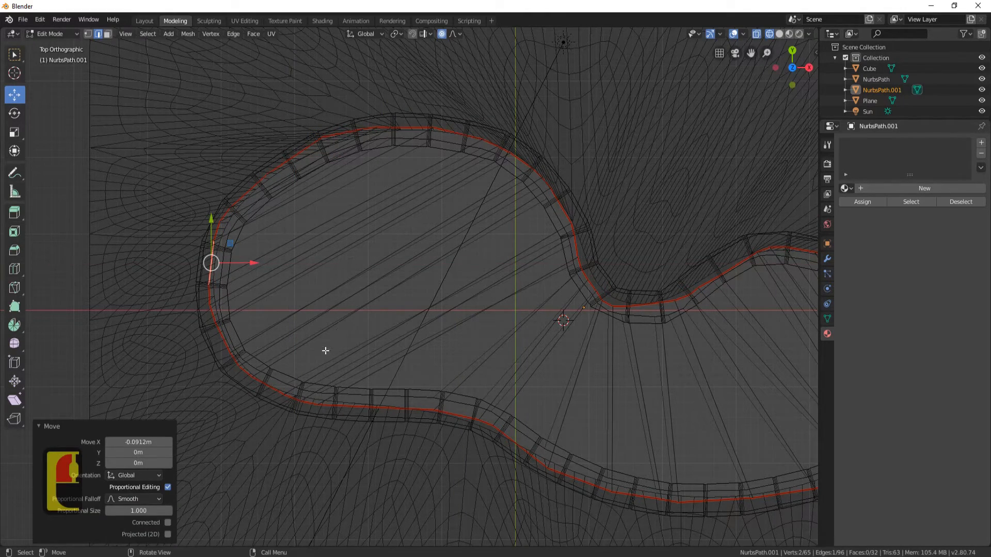
left_click(267, 380)
left_click_drag(268, 347, 268, 354)
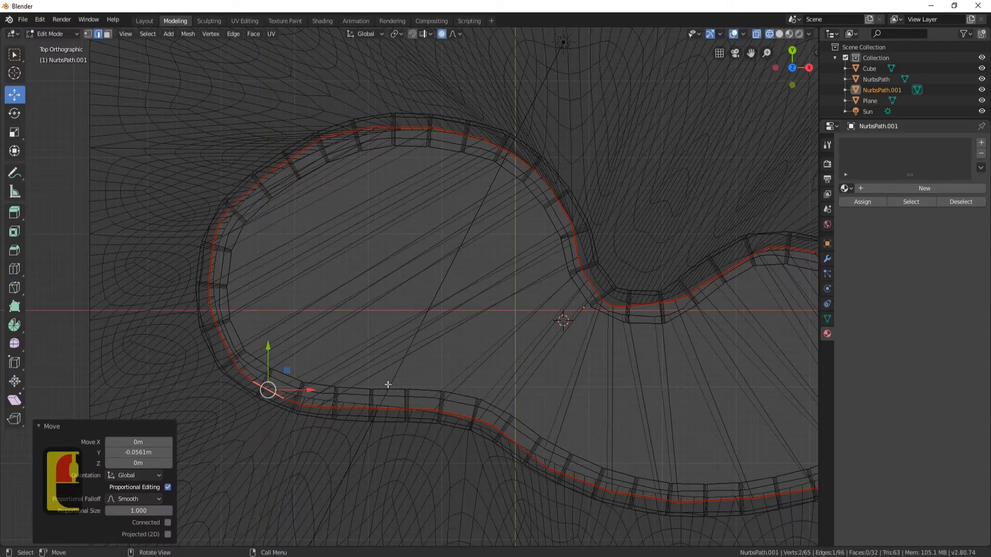
left_click(405, 408)
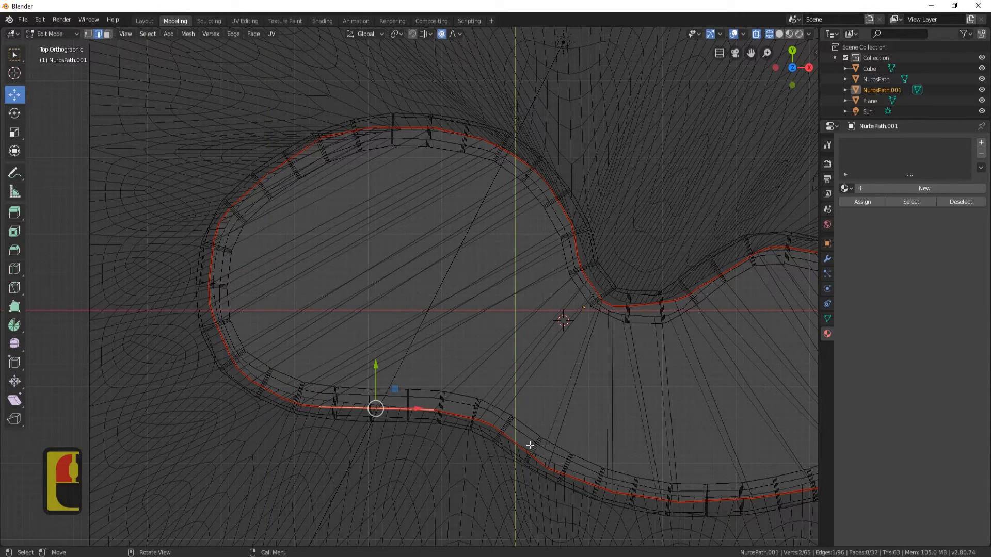
Return to Object Mode and display the pool with its fitted surface in rendered shading from an angled perspective
scroll(559, 361, "down", 2)
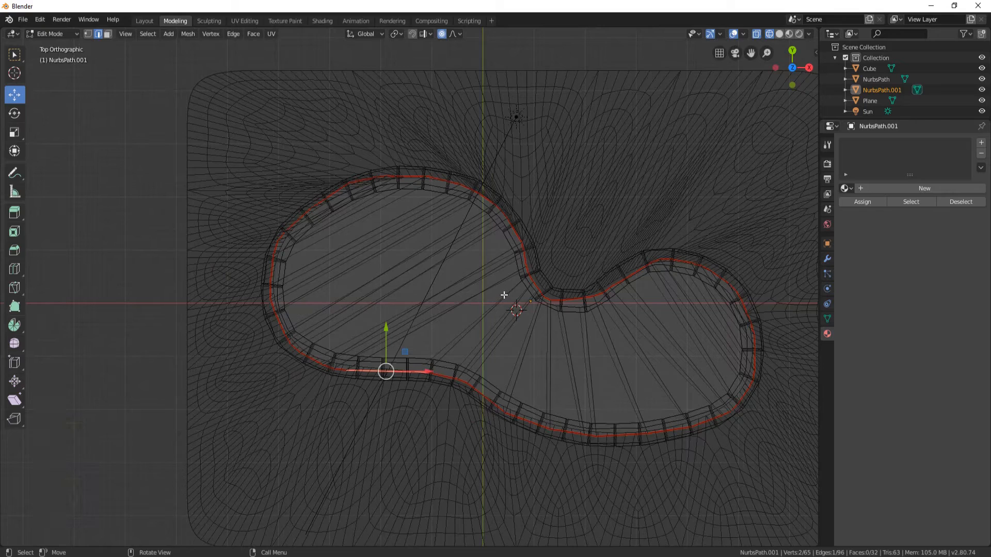
key("z")
left_click(583, 299)
mouse_move(583, 298)
middle_mouse_down()
mouse_move(598, 256)
mouse_move(575, 208)
mouse_move(507, 230)
mouse_move(528, 263)
mouse_move(529, 239)
mouse_move(462, 245)
mouse_move(490, 280)
mouse_move(440, 265)
mouse_move(334, 261)
mouse_move(236, 294)
mouse_move(481, 444)
mouse_move(542, 319)
middle_mouse_up()
key("Tab")
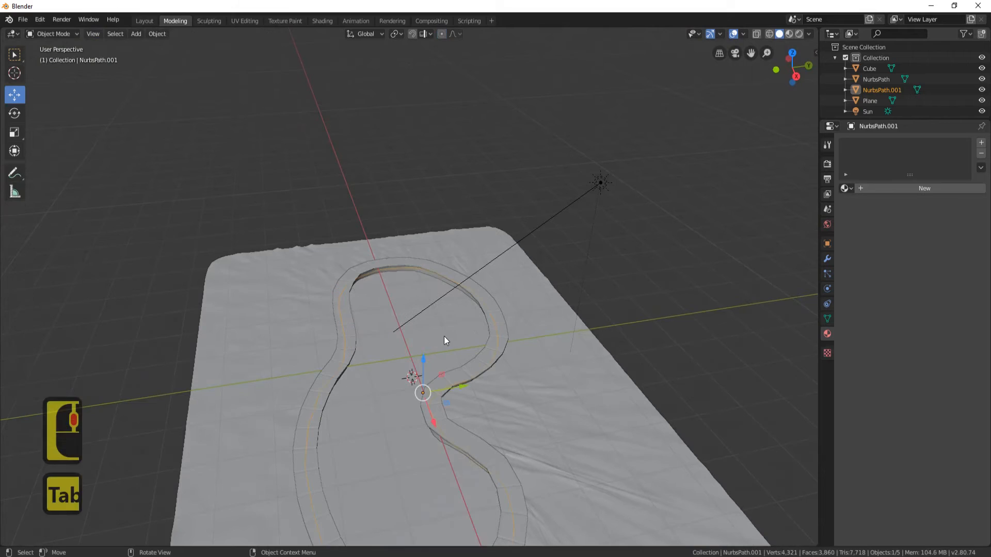
middle_click_drag(444, 336, 436, 317, "shift")
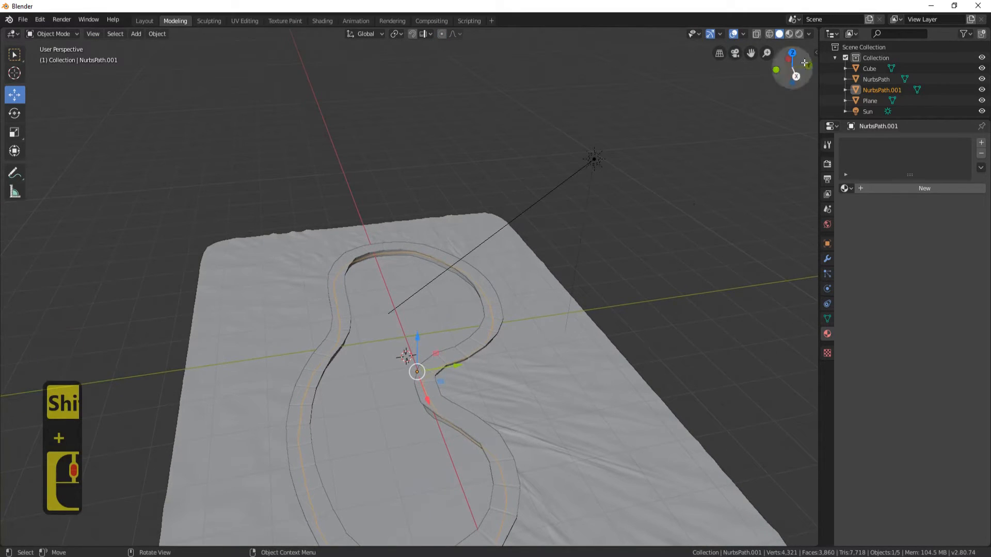
left_click(800, 33)
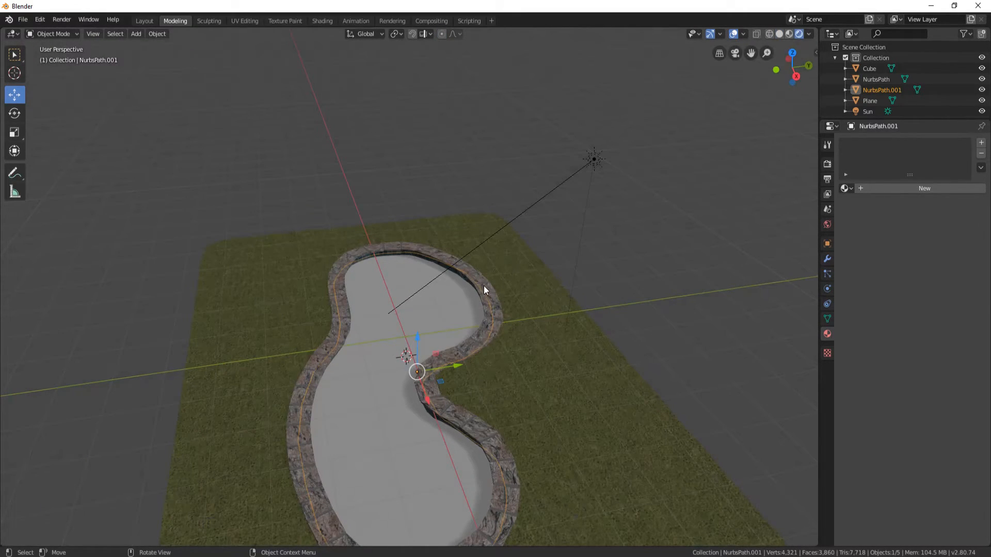
middle_click_drag(495, 305, 426, 315)
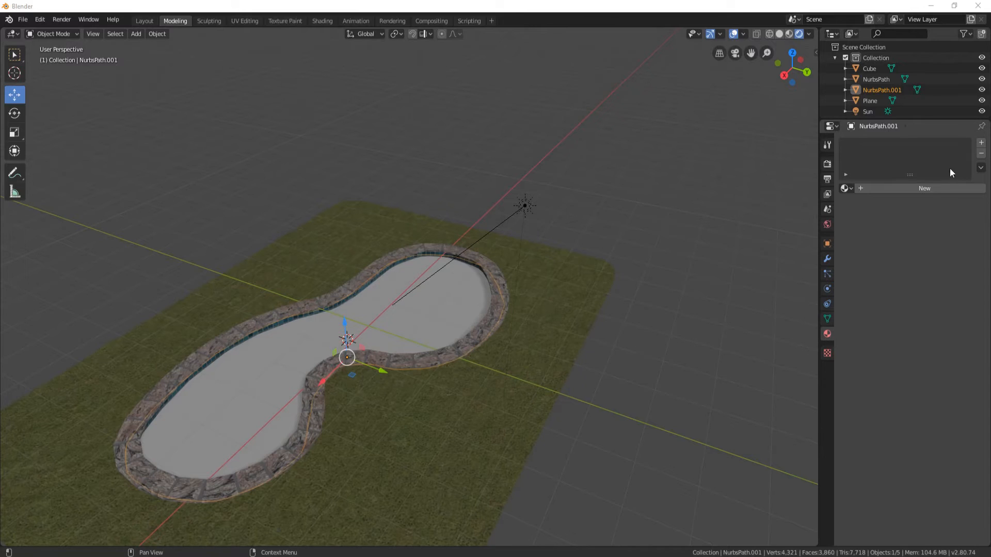
Add a new material to the separated pool surface and name it Water
left_click(980, 143)
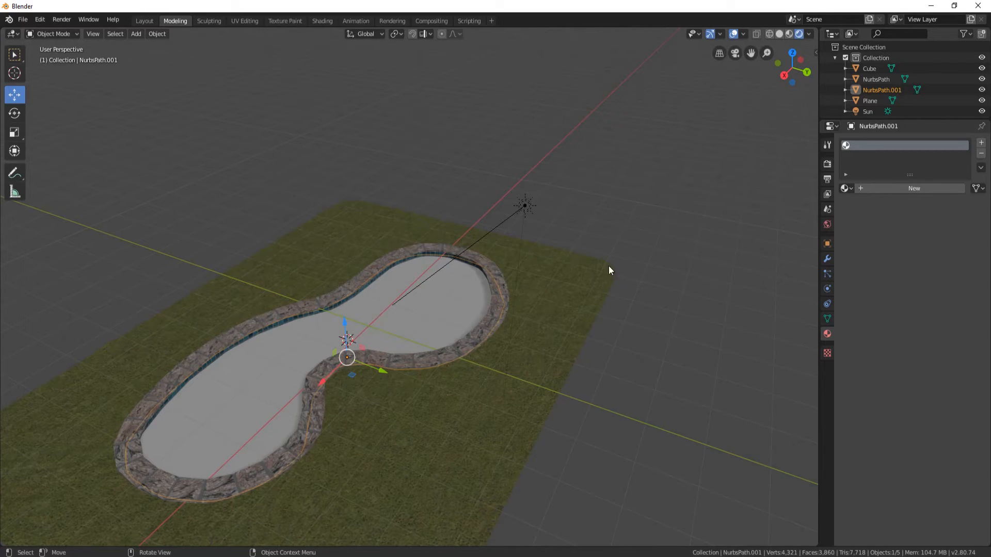
left_click(913, 187)
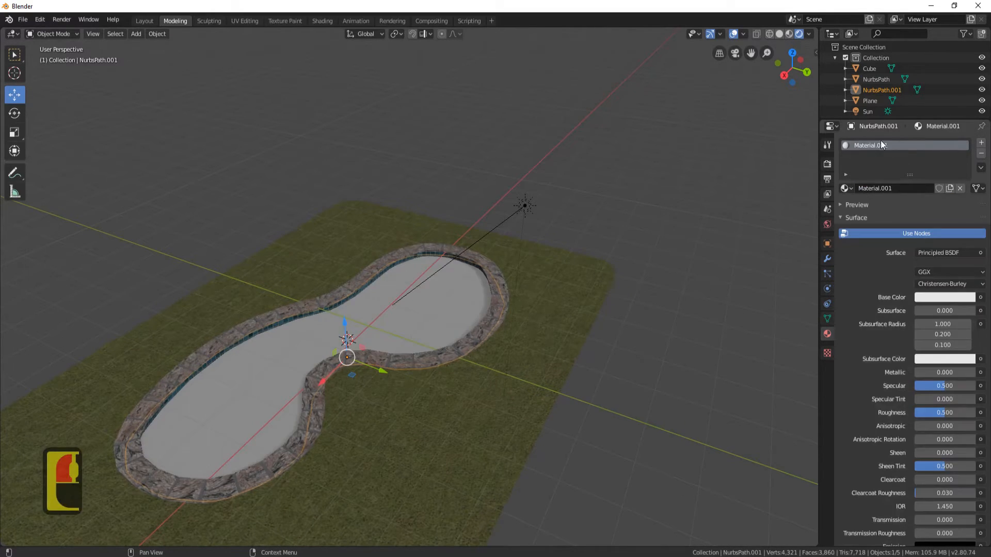
double_click(892, 145)
type("Water")
key("Return")
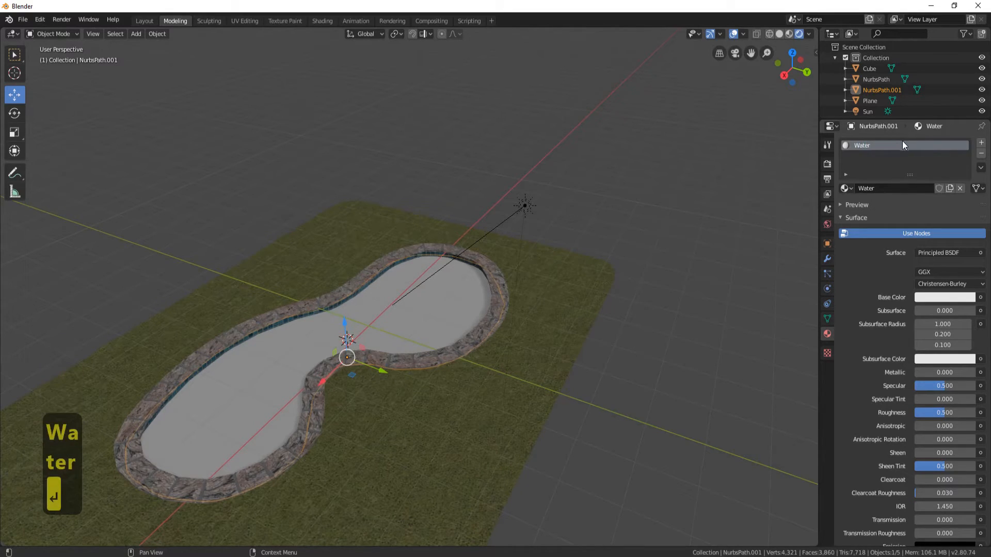
Change the Water material's surface shader to Diffuse BSDF
left_click(931, 252)
left_click(866, 314)
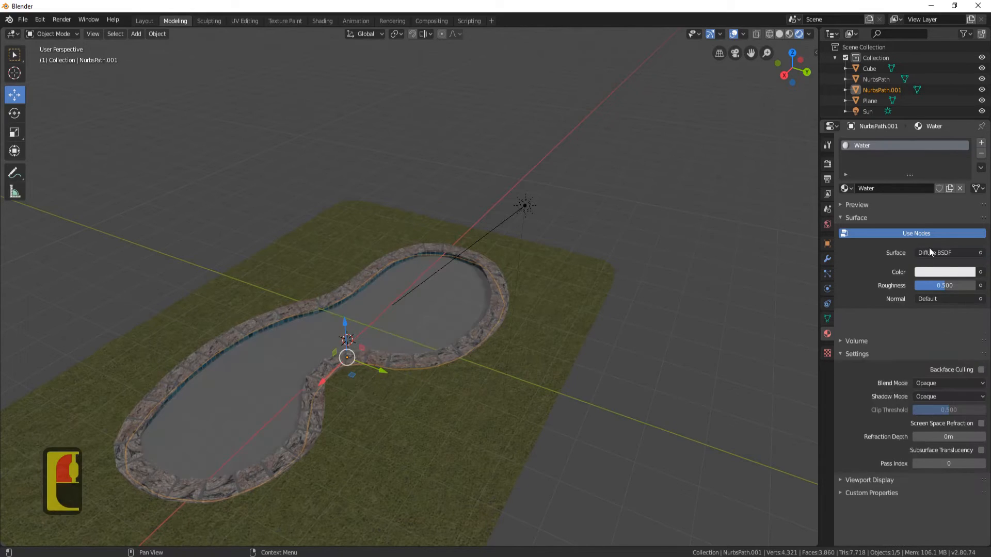
scroll(373, 300, "up", 2)
scroll(374, 300, "up", 2)
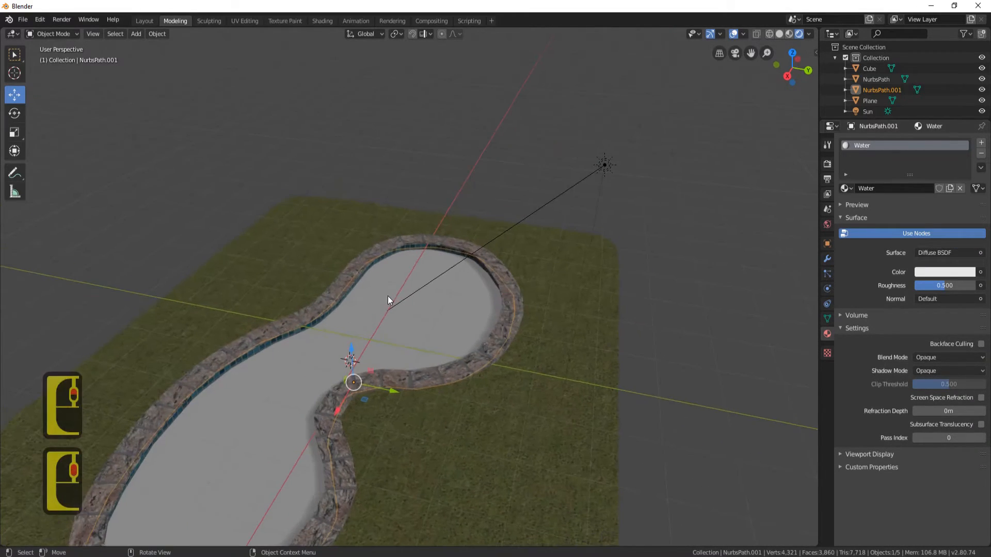
right_click(511, 142)
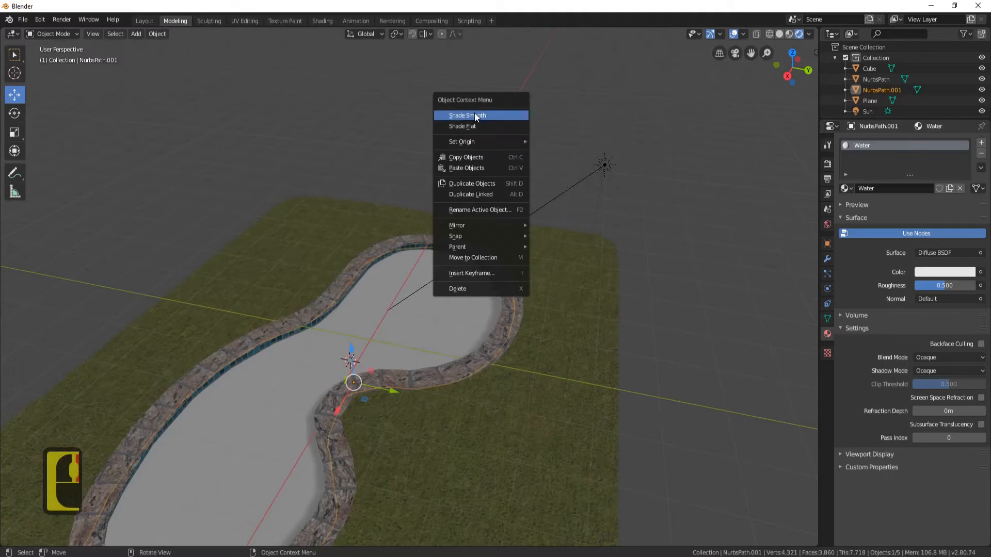
left_click(533, 149)
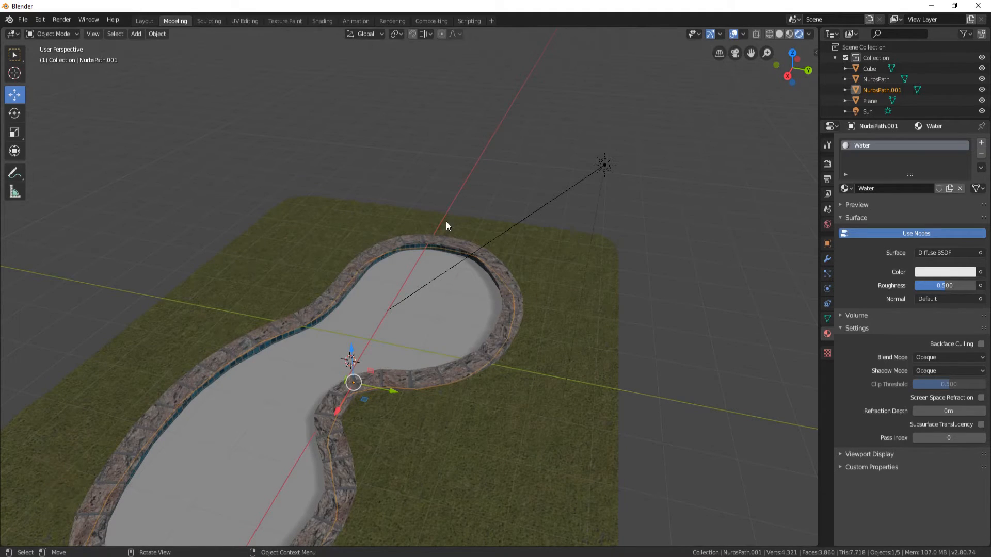
Select the whole water surface mesh in Edit Mode and switch to the UV Editing workspace
key("Tab")
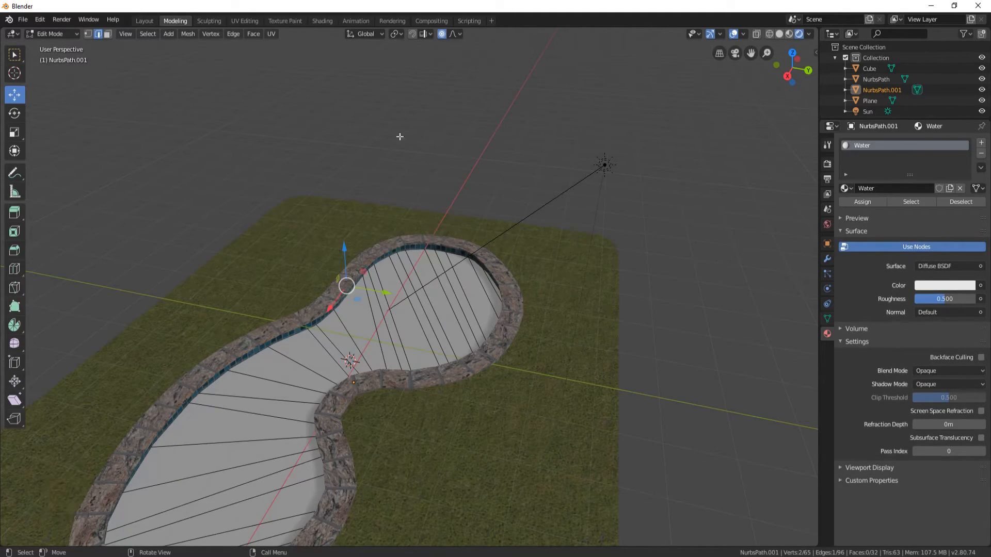
key("a")
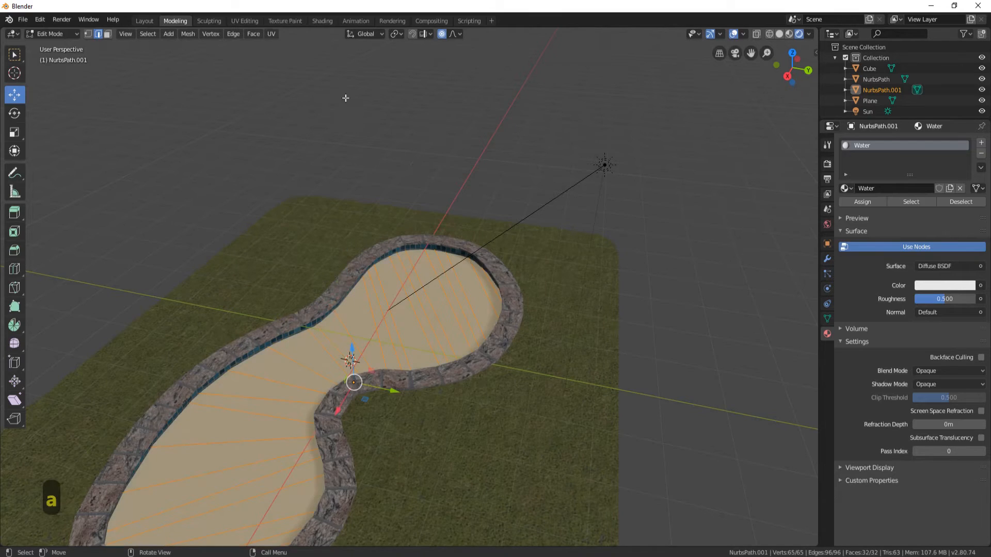
left_click(246, 21)
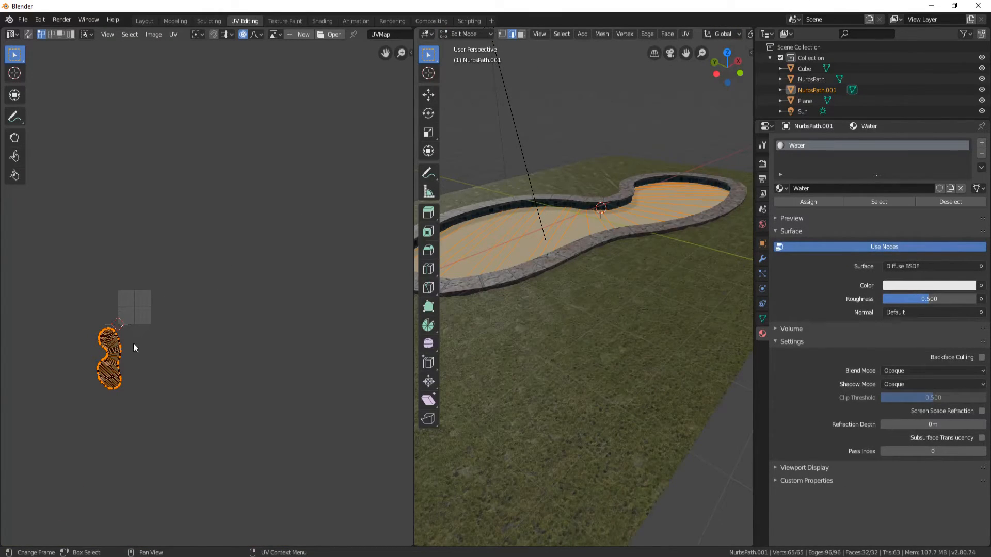
Move the water surface's UV island over the UV square and turn off proportional editing
key("g")
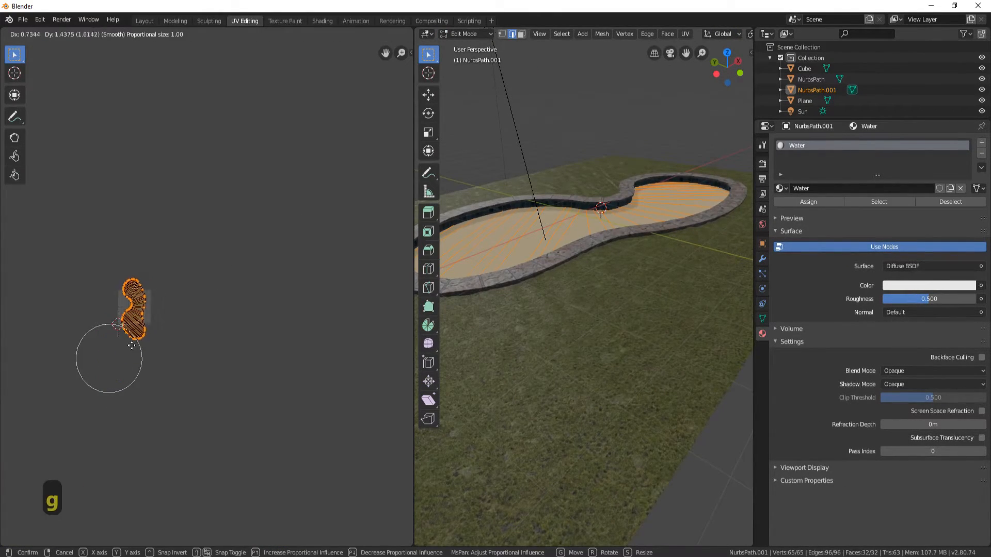
left_click(132, 345)
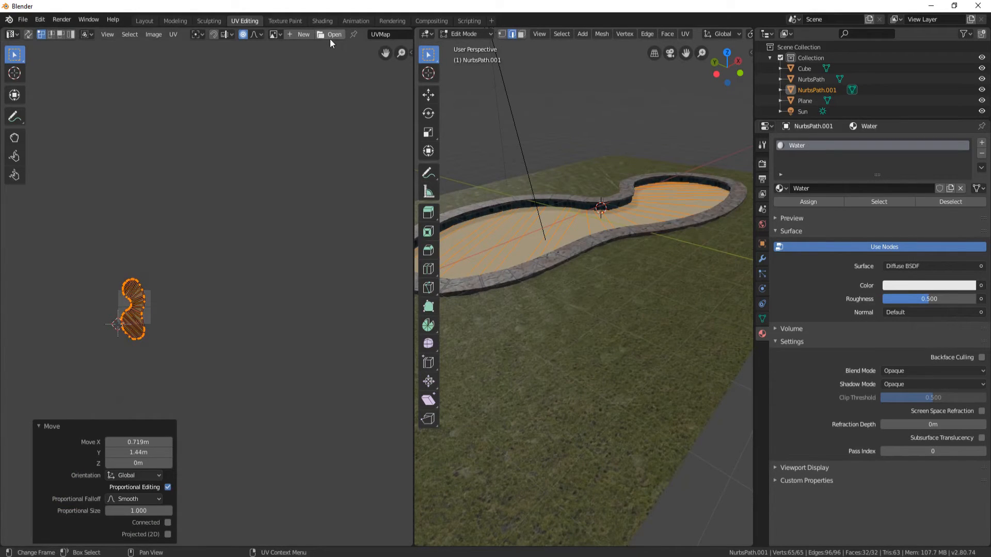
left_click(242, 34)
Switch to the Shading workspace and move the Water material's Diffuse BSDF node well away from the Material Output
left_click(324, 19)
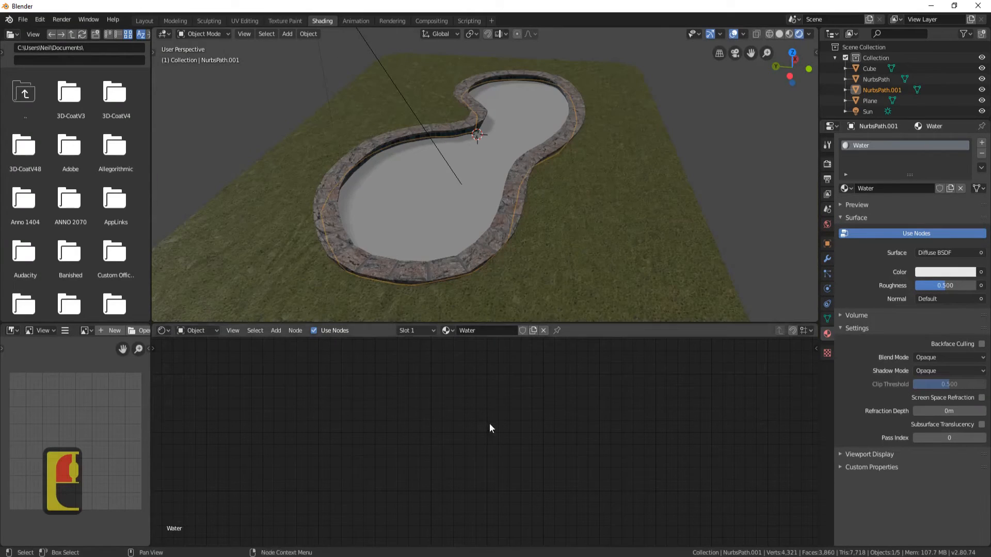
middle_click_drag(454, 448, 459, 338)
middle_click_drag(424, 473, 472, 392)
scroll(415, 417, "down", 4)
scroll(435, 374, "down", 2)
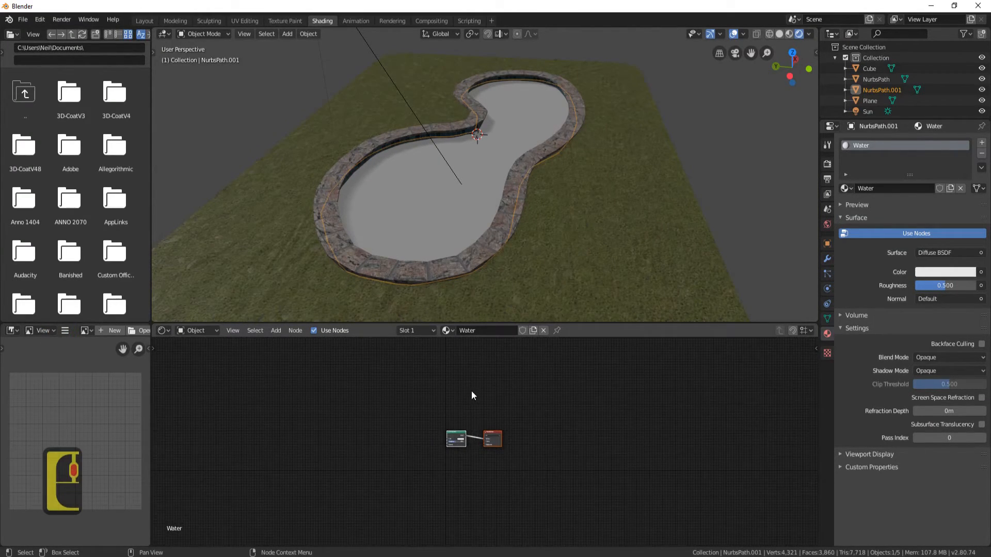
left_click_drag(456, 437, 257, 372)
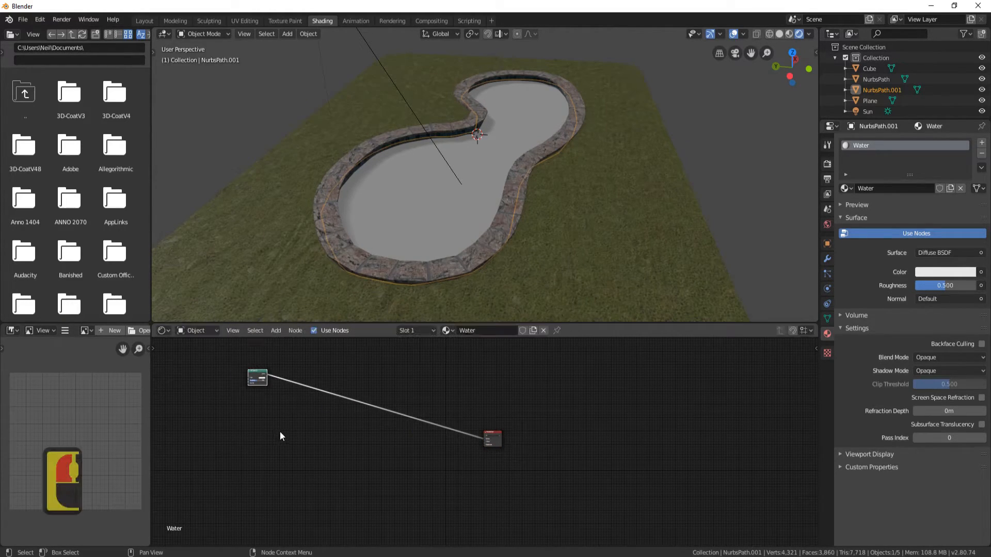
Insert a Mix Shader into the link between the Diffuse BSDF and the Material Output
key("shift+a")
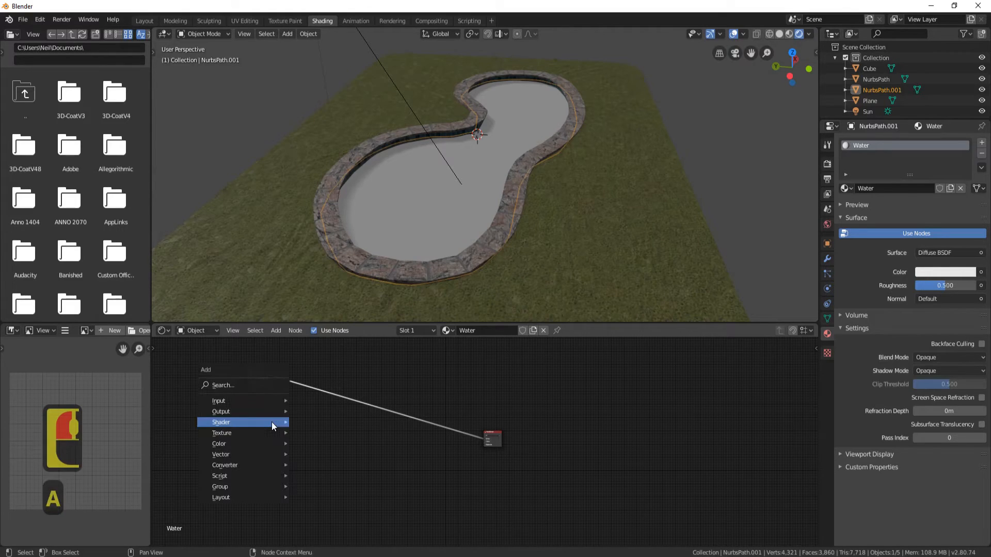
mouse_move(248, 422)
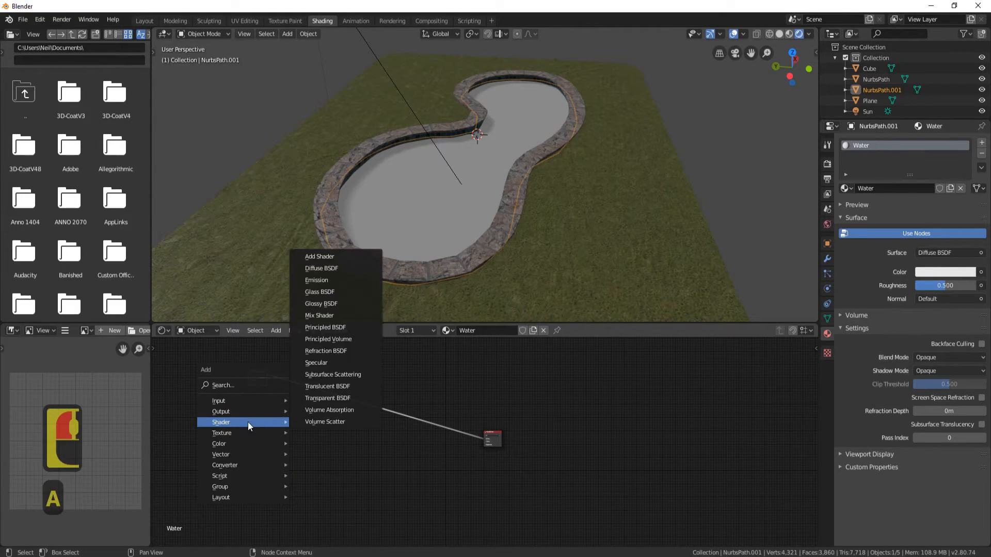
left_click(333, 316)
left_click(290, 376)
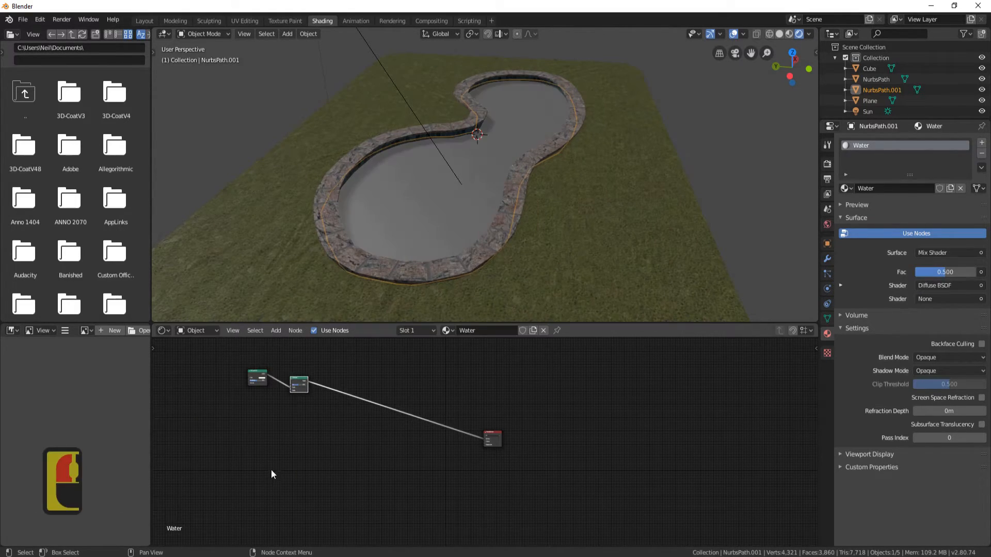
Insert a second Mix Shader between the first Mix Shader and the Material Output
key("shift+a")
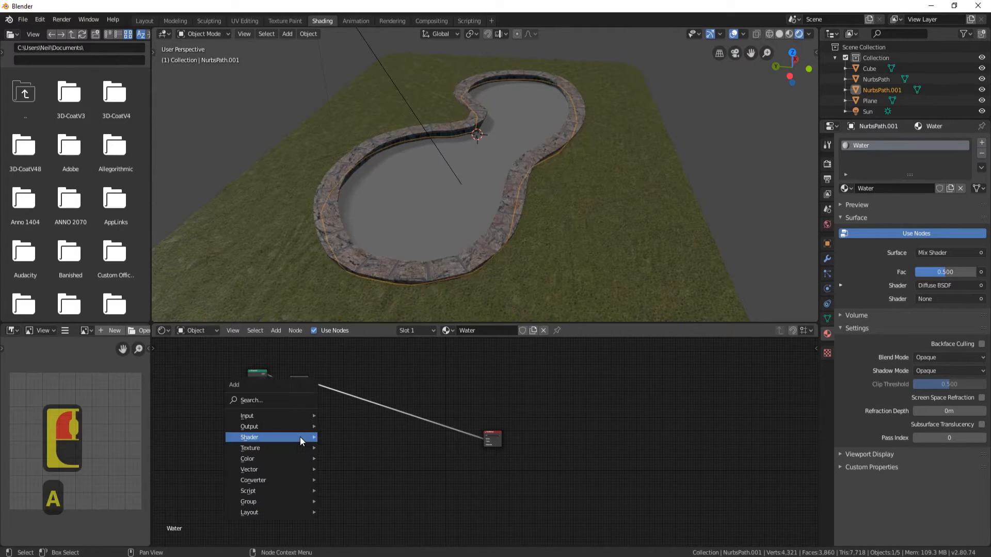
mouse_move(299, 436)
left_click(356, 330)
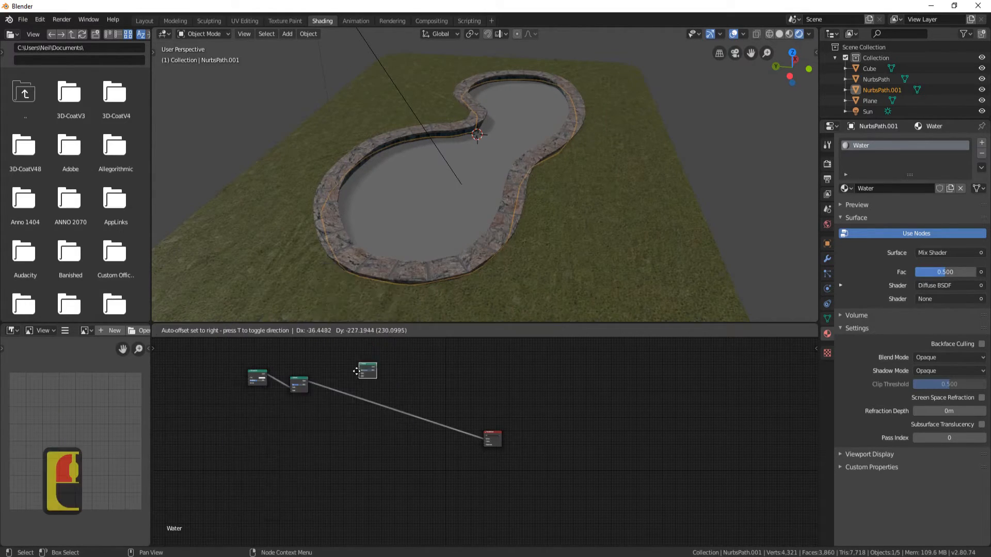
left_click(346, 389)
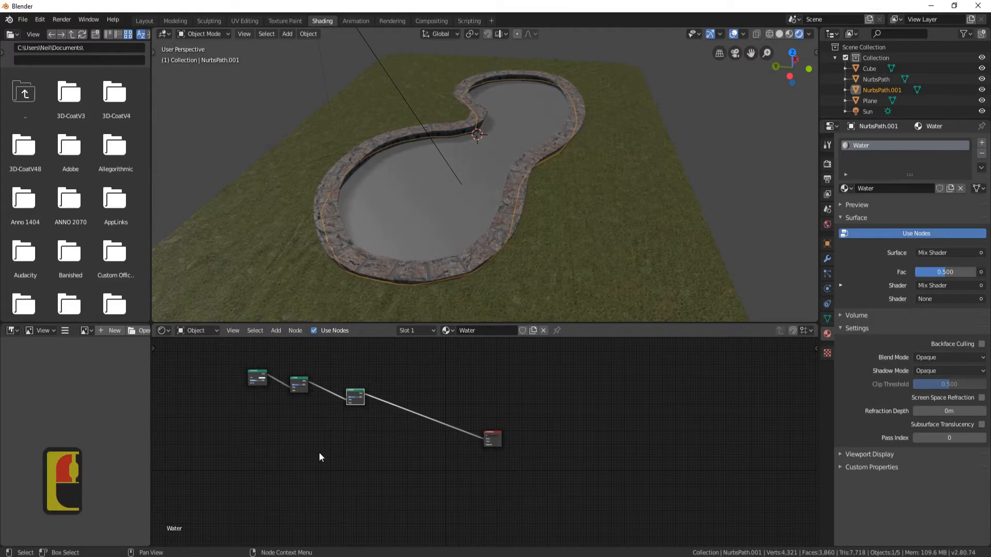
Reroute the first Mix Shader's output into the second Mix Shader's lower Shader input, leaving the upper one free
scroll(318, 450, "up", 8)
middle_click_drag(232, 418, 336, 459)
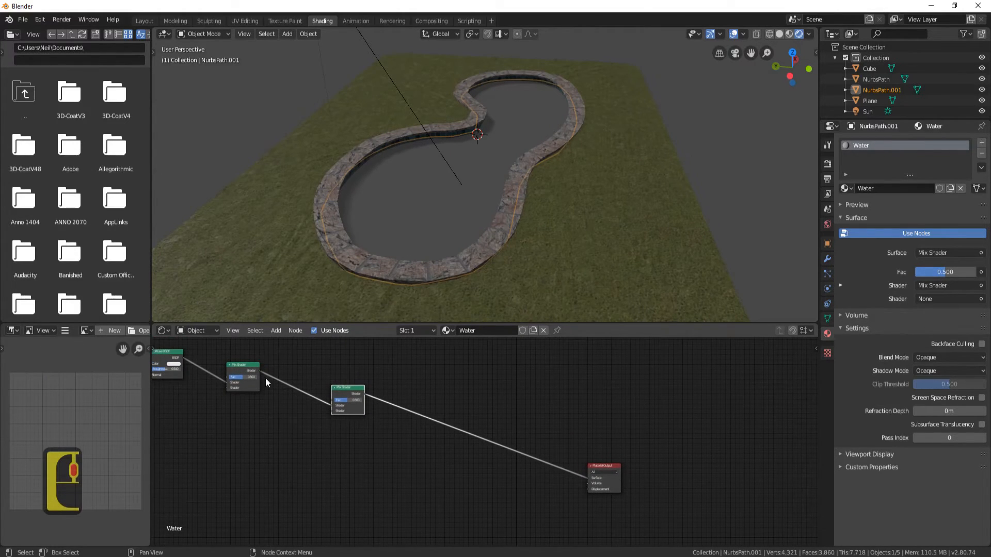
left_click_drag(259, 370, 293, 404)
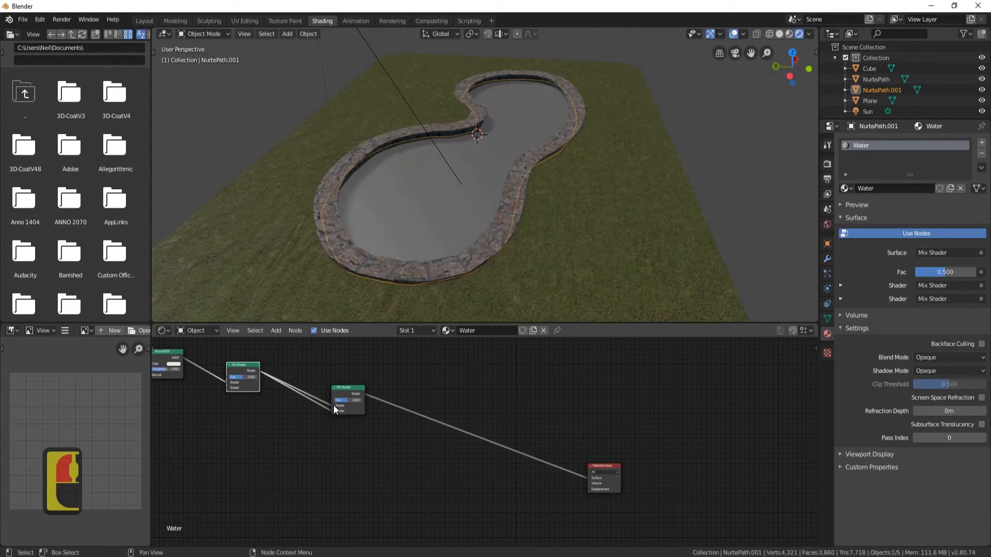
left_click_drag(332, 406, 306, 388)
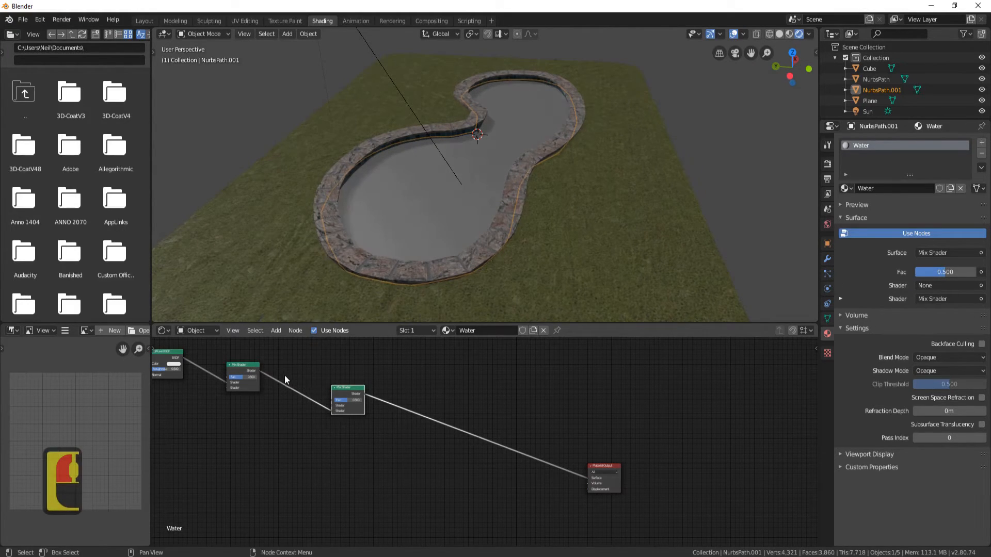
left_click(265, 438)
Add a Glossy BSDF below the Diffuse BSDF and connect it to the first Mix Shader's second Shader input
middle_click_drag(280, 450, 392, 457)
key("shift+a")
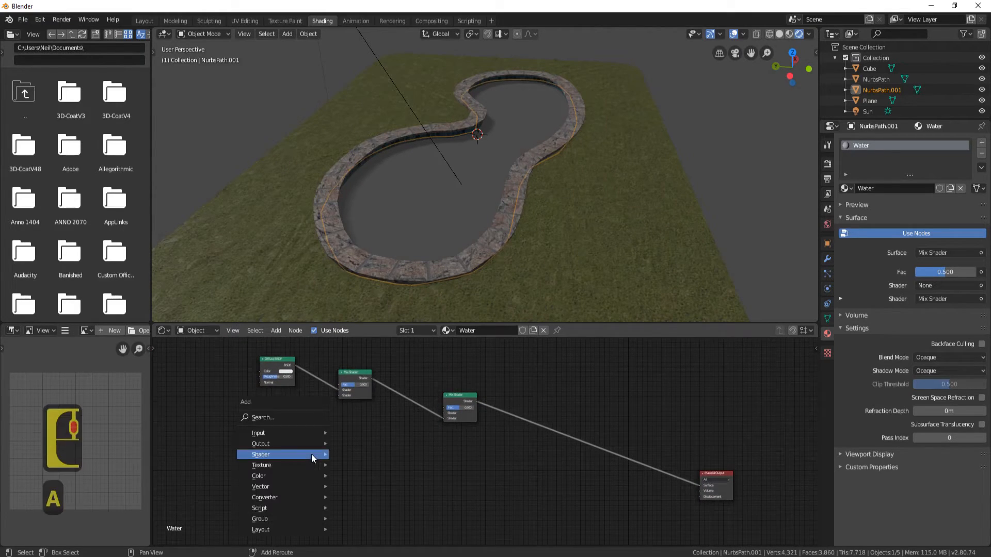
mouse_move(311, 454)
left_click(374, 115)
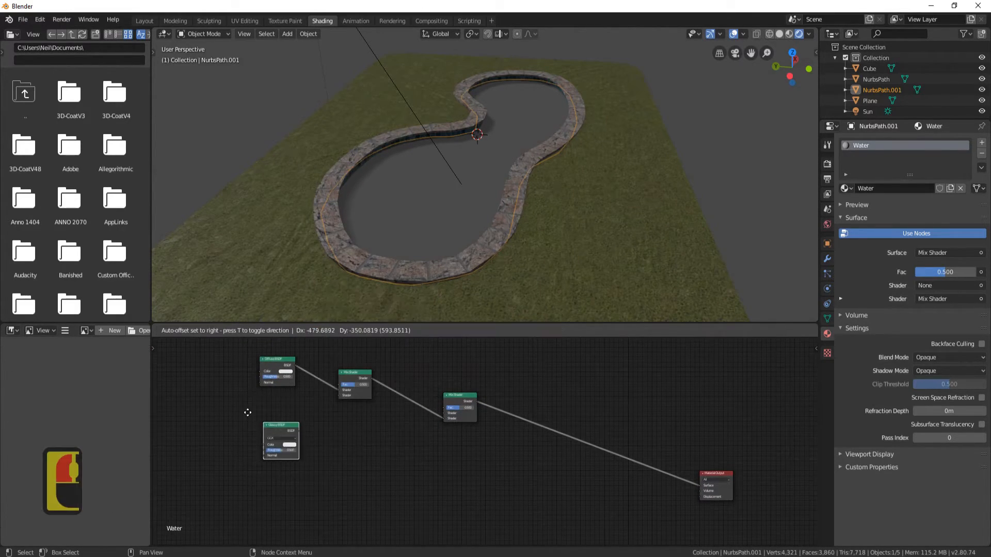
left_click(244, 400)
left_click_drag(292, 418, 338, 395)
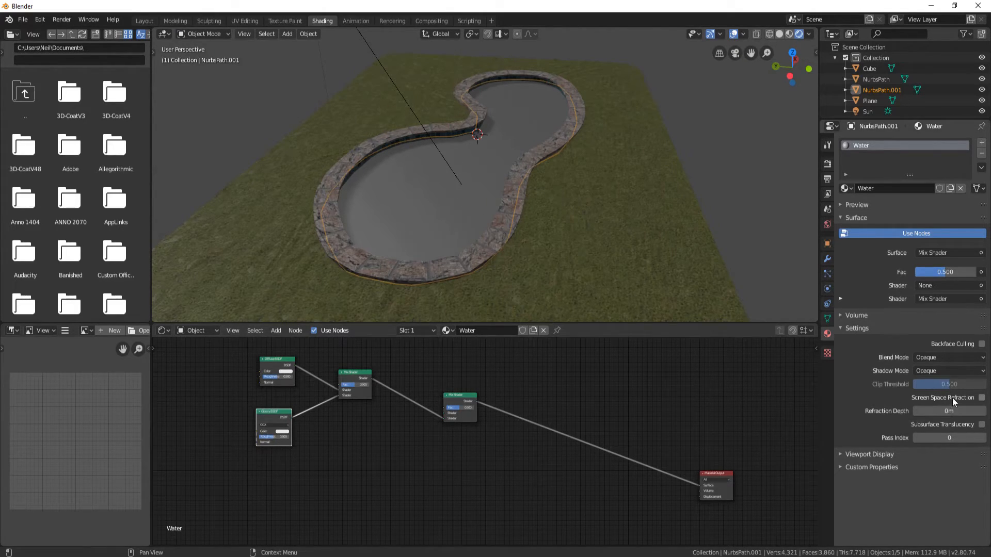
Enable Screen Space Refraction for the Water material and Screen Space Reflections with Refraction in the Eevee render settings
left_click(982, 398)
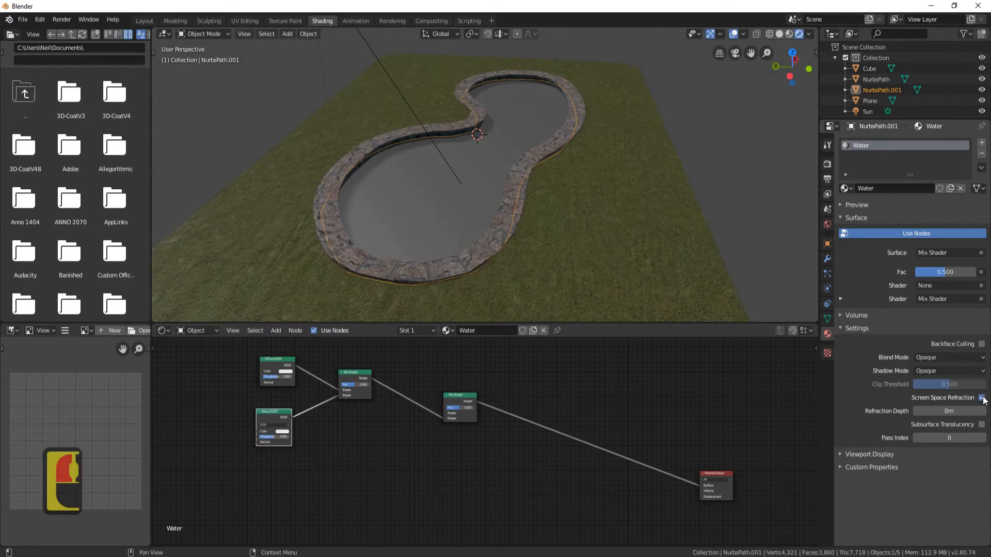
left_click(827, 165)
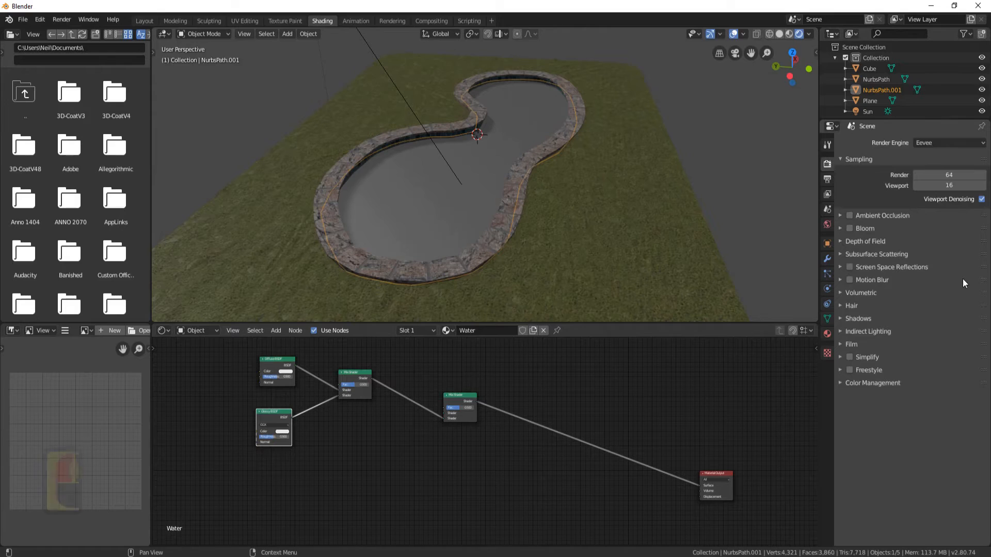
left_click(848, 267)
left_click(840, 267)
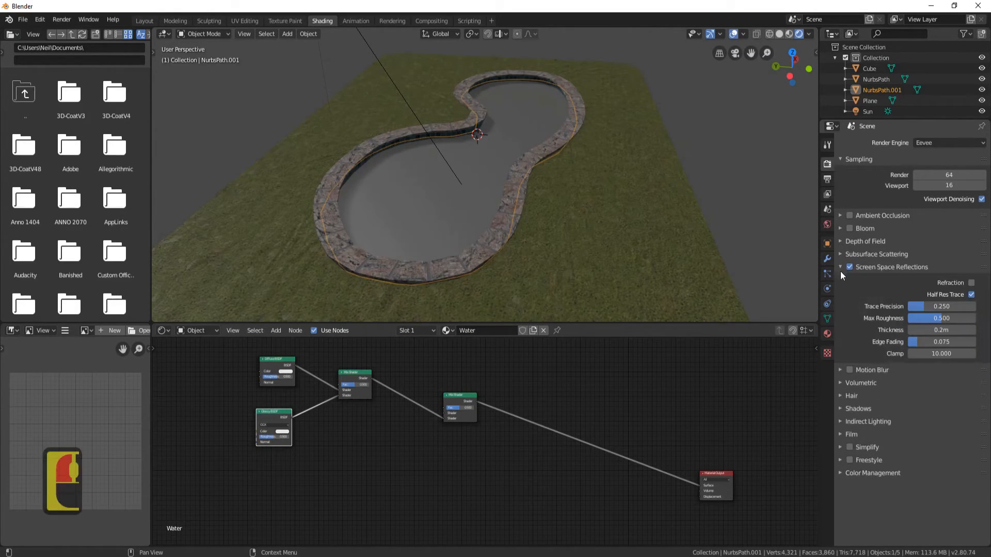
left_click(971, 282)
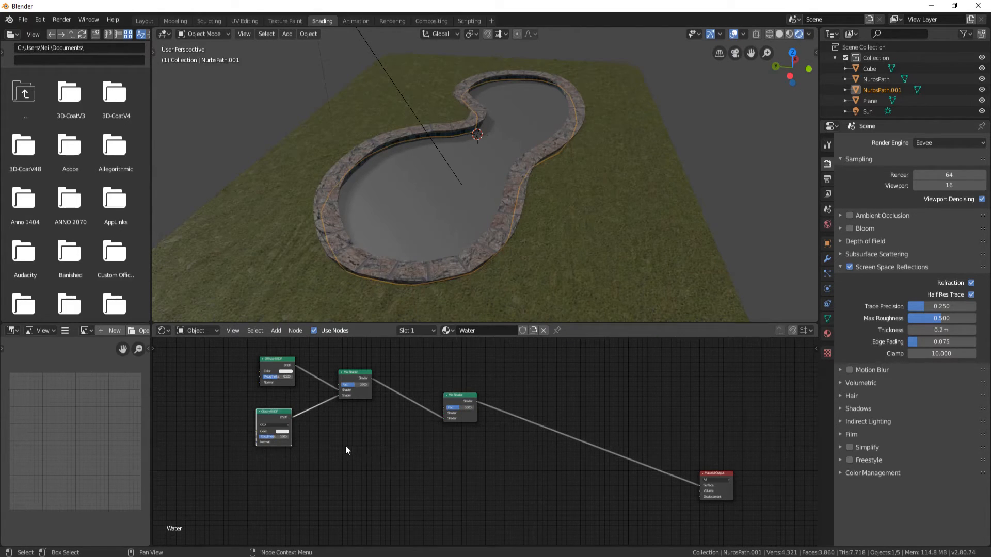
Add a Fresnel node beside the Diffuse BSDF and connect it to the first Mix Shader's Fac input
middle_click_drag(316, 456, 356, 464)
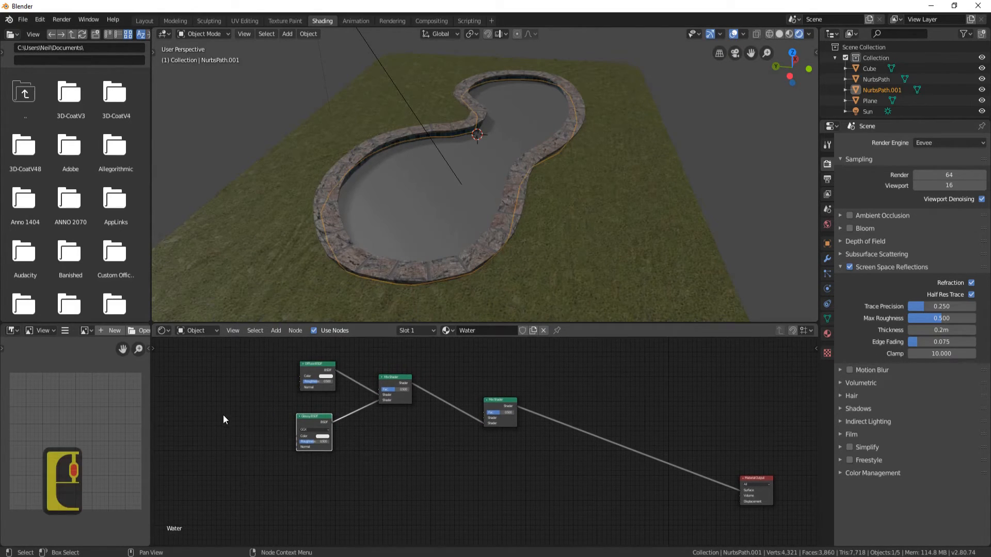
key("shift+a")
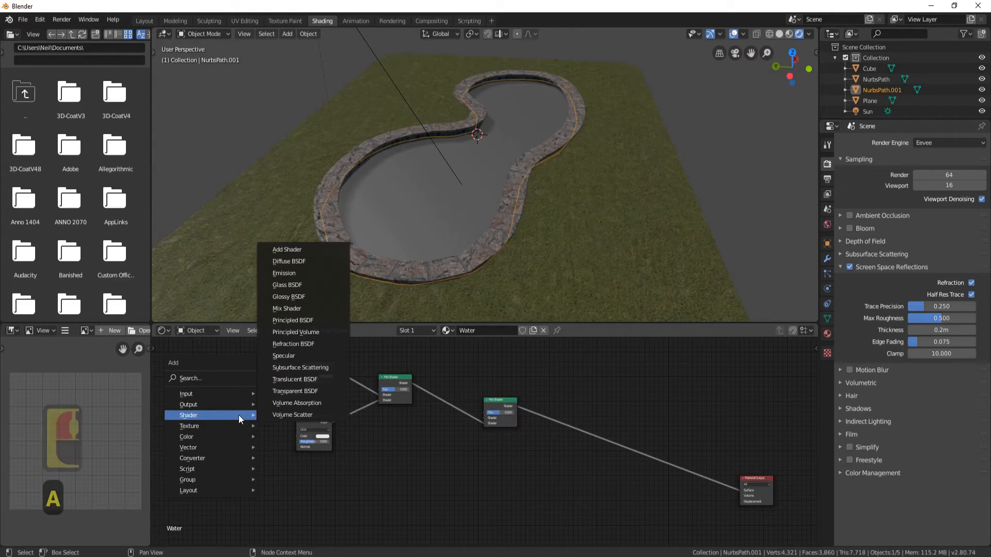
left_click(194, 378)
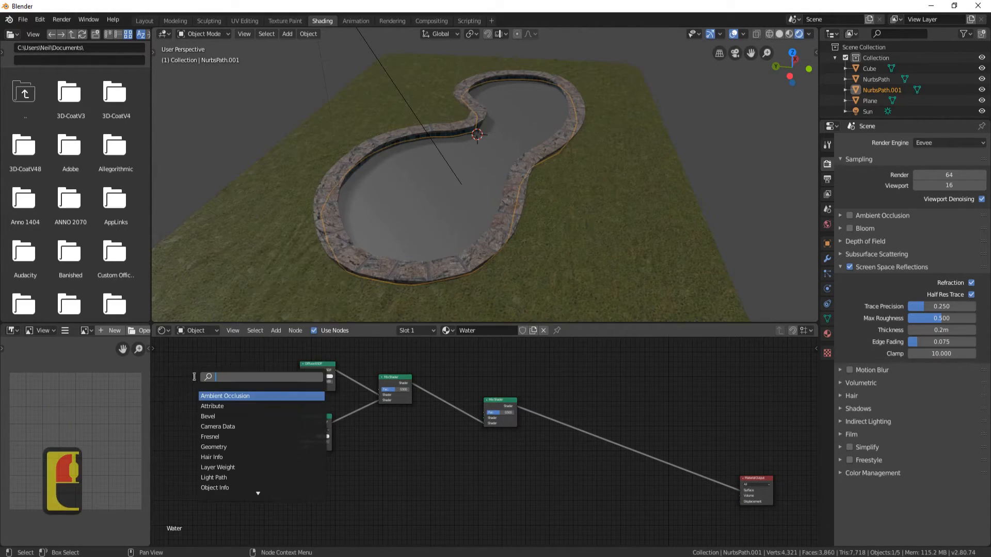
type("fre")
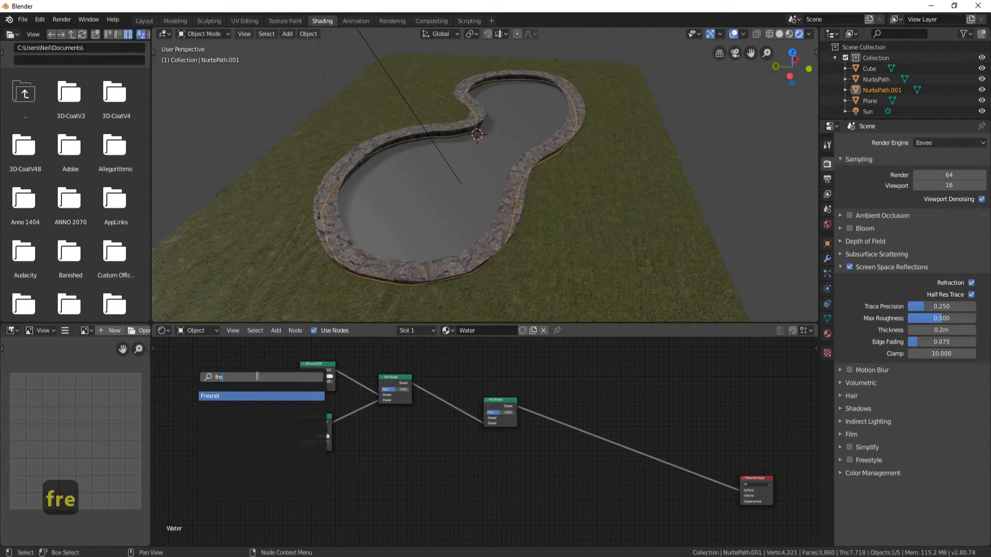
left_click(230, 396)
left_click(201, 396)
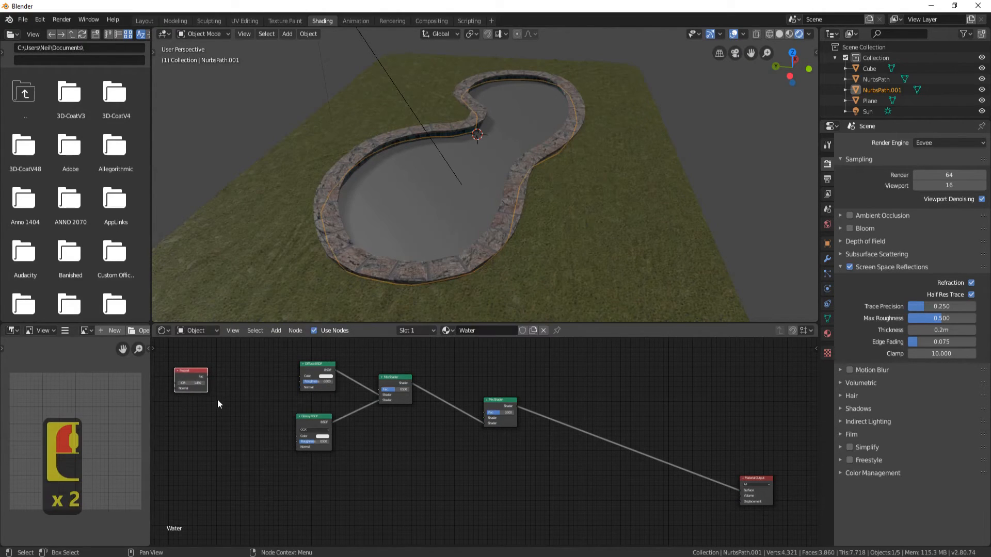
left_click_drag(207, 377, 380, 389)
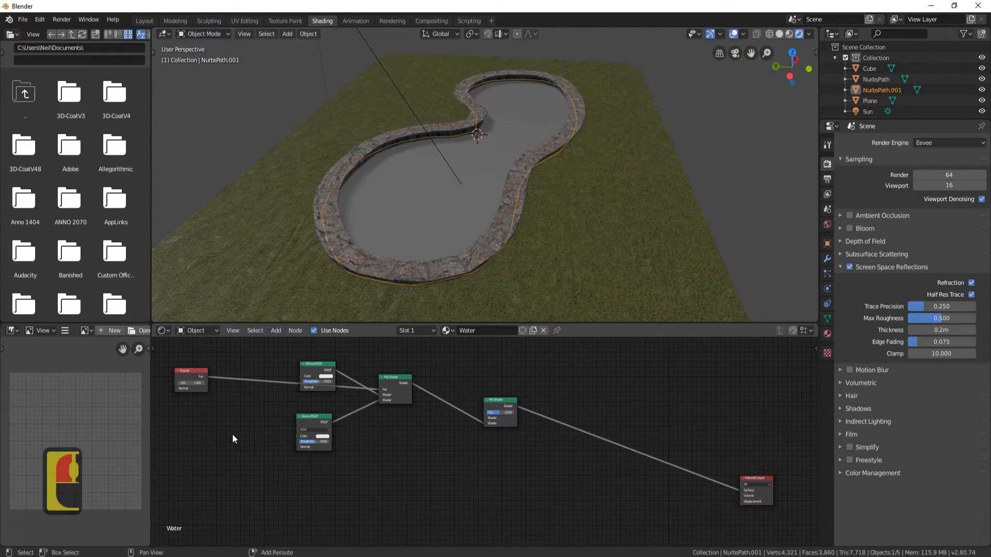
Add a Glass BSDF below the Fresnel node and connect it to the second Mix Shader's upper Shader input
key("shift+a")
mouse_move(215, 469)
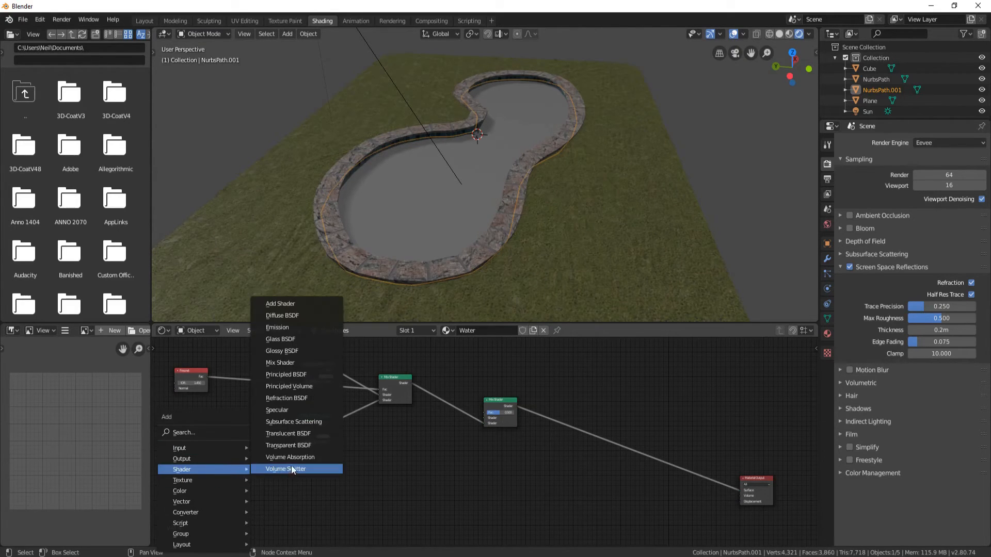
left_click(302, 340)
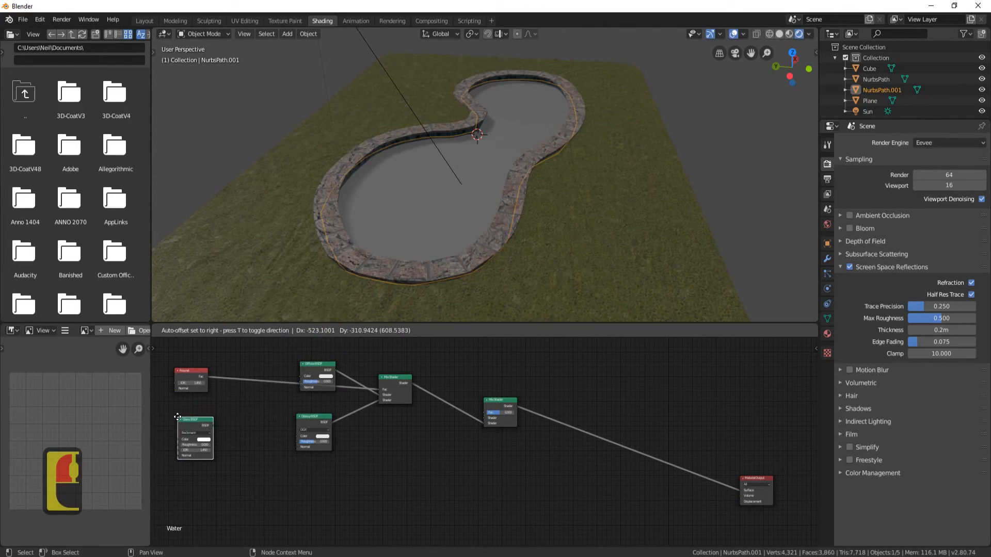
left_click(197, 436)
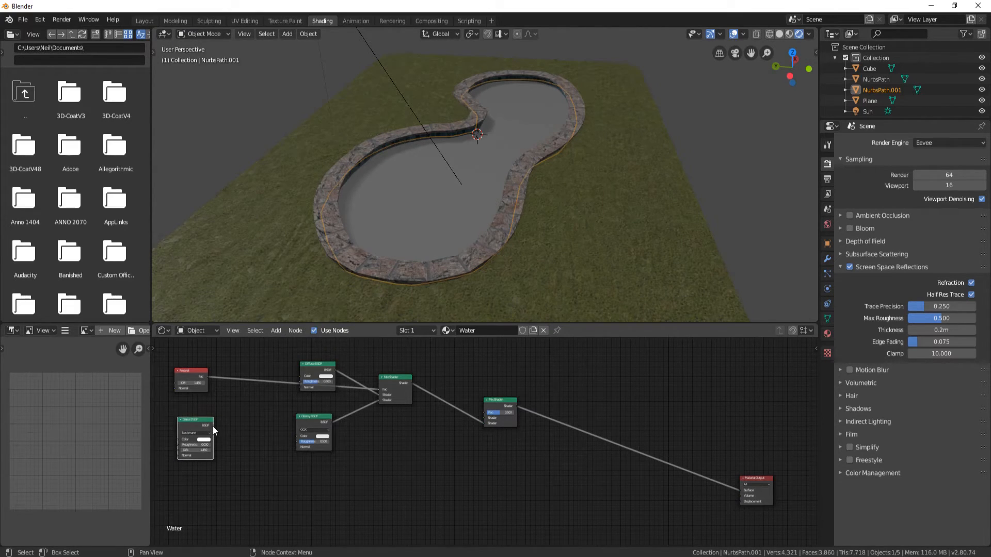
left_click_drag(212, 426, 484, 416)
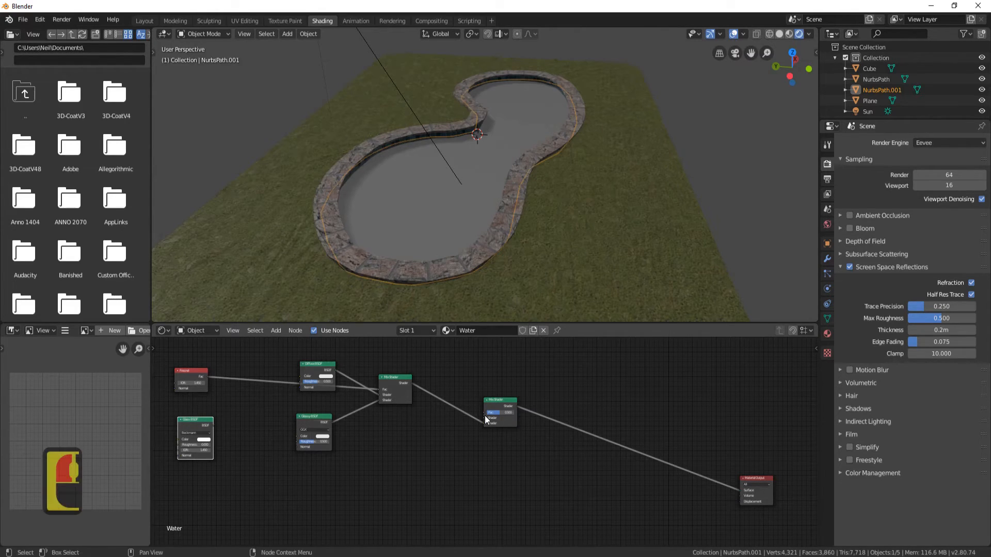
left_click_drag(212, 425, 485, 418)
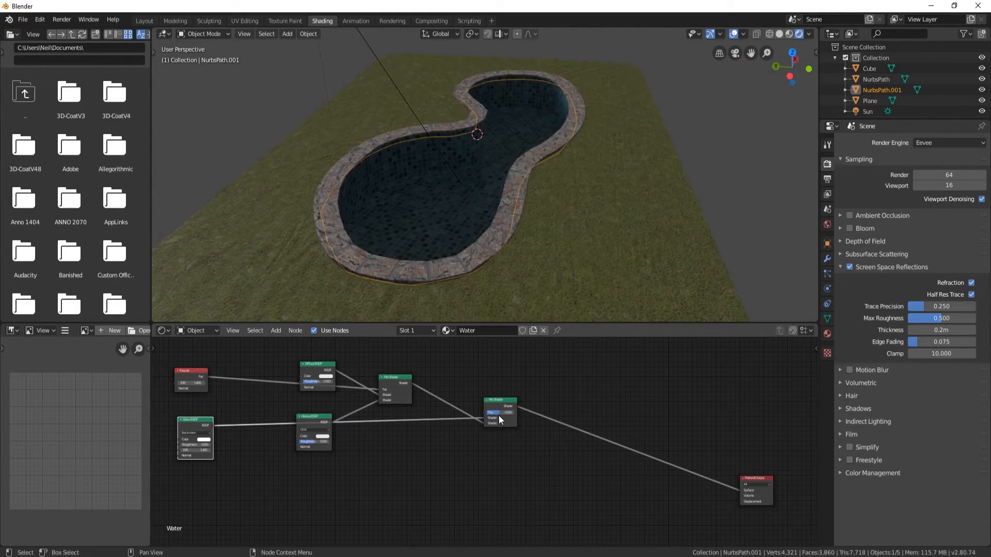
Set the second Mix Shader's Fac to 0.050
left_click(498, 413)
type("0.050")
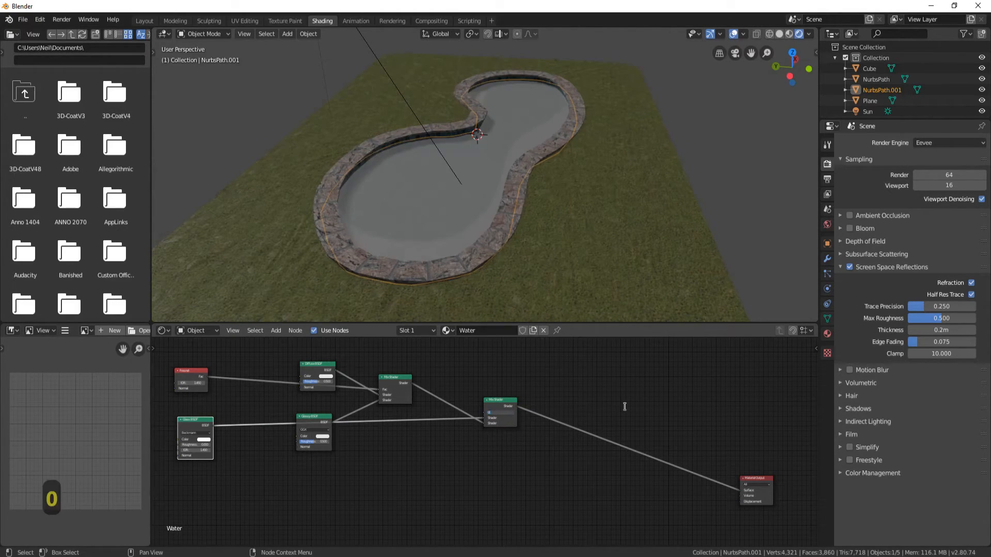
key("Return")
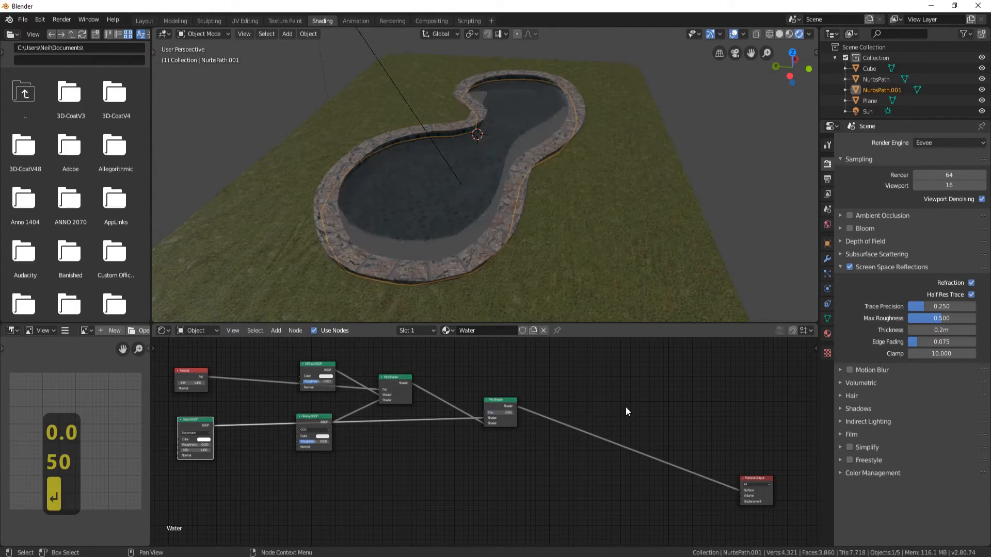
scroll(182, 388, "up", 2)
middle_click_drag(213, 384, 407, 389)
scroll(373, 381, "up", 2)
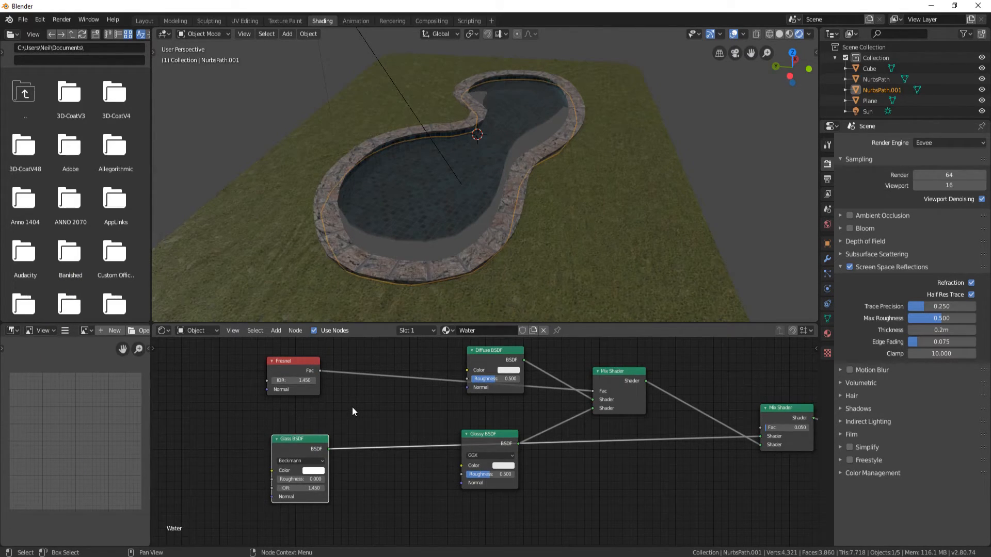
Set the IOR of both the Fresnel node and the Glass BSDF to 1.333
left_click(310, 381)
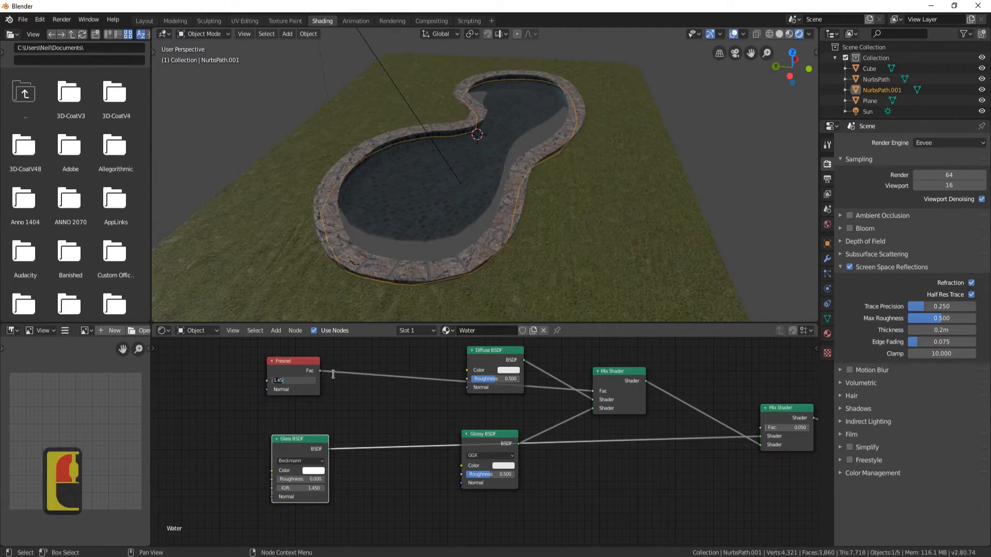
type("1.333")
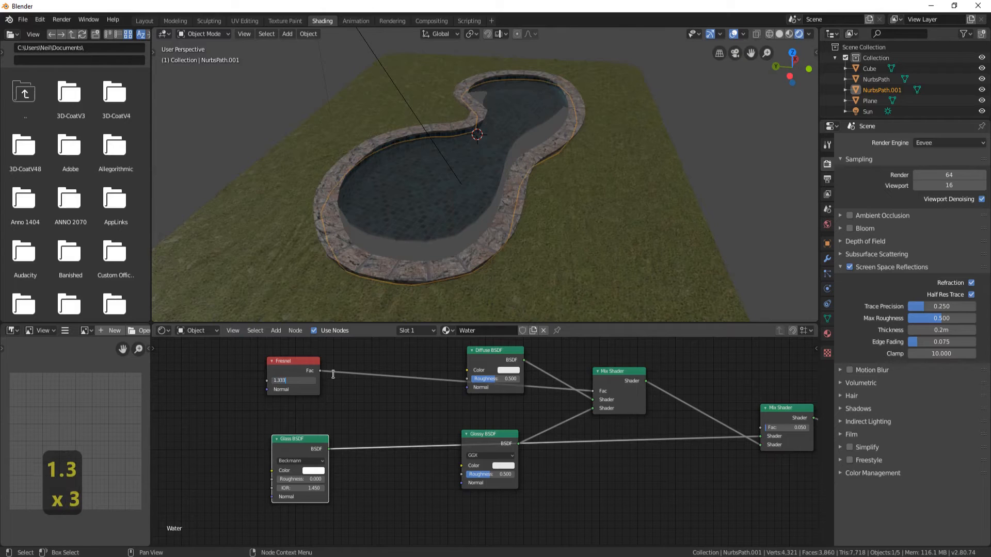
key("Return")
left_click(301, 487)
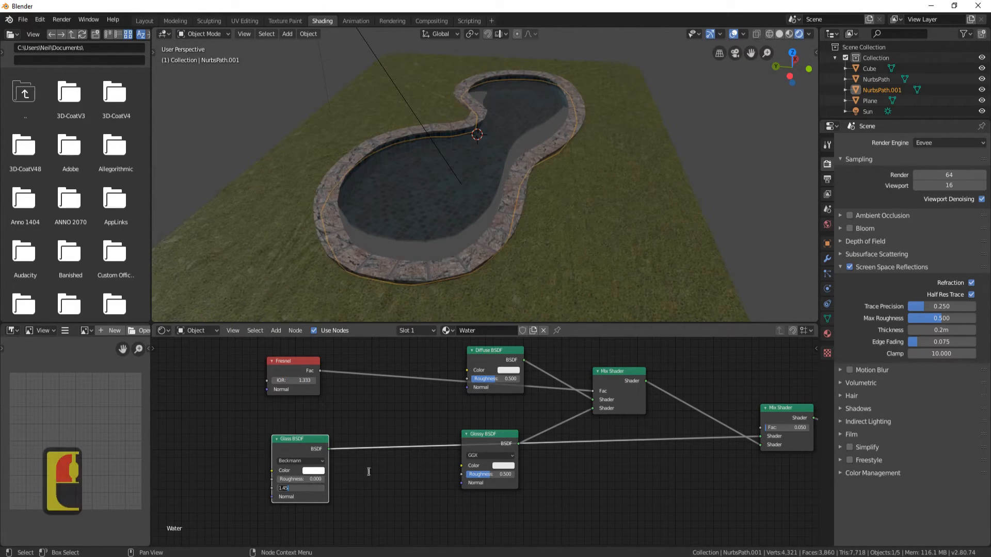
type("1.333")
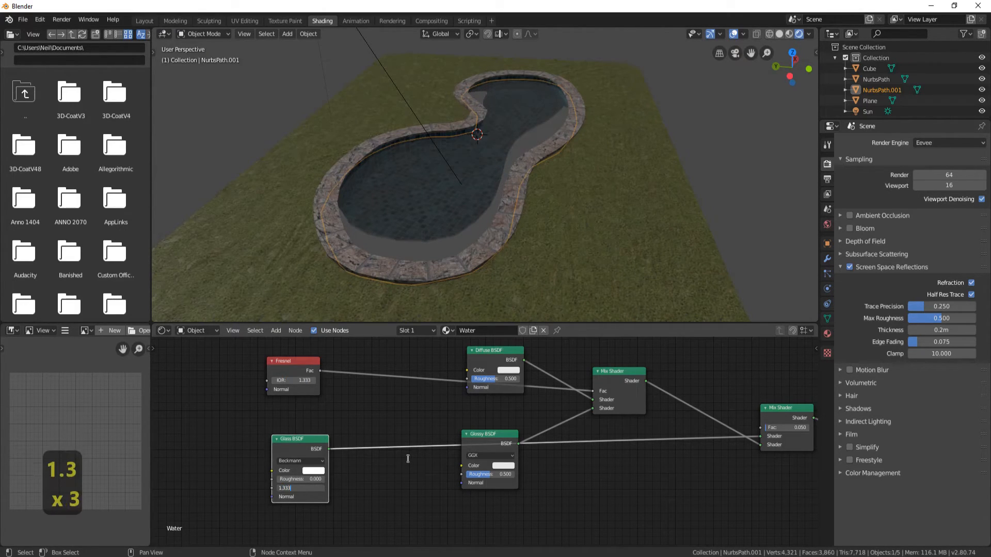
key("Return")
Add a Transparent BSDF node below the second Mix Shader in the Water material
middle_click_drag(436, 216, 434, 136)
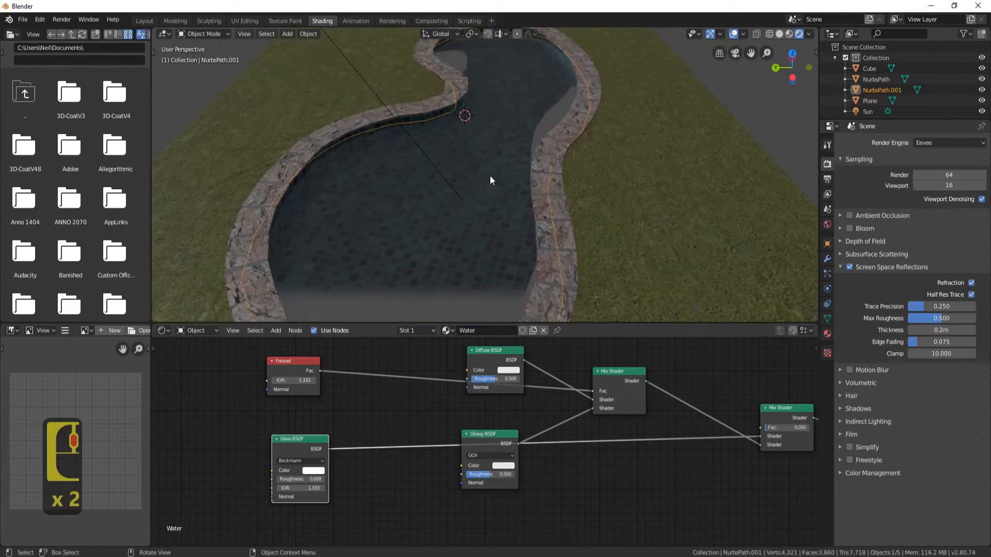
middle_click_drag(680, 365, 473, 364)
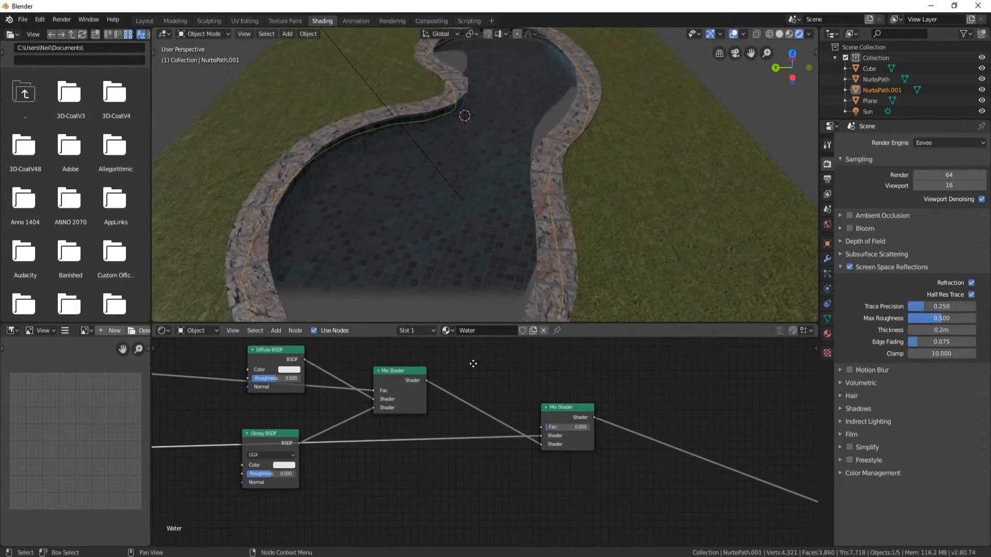
middle_click_drag(695, 426, 464, 363)
scroll(454, 417, "down", 2)
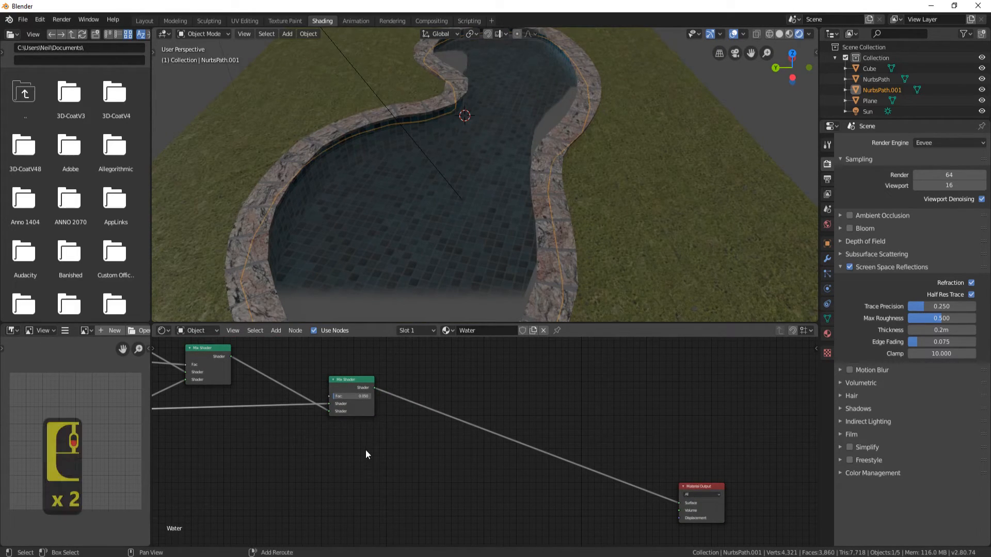
key("shift+a")
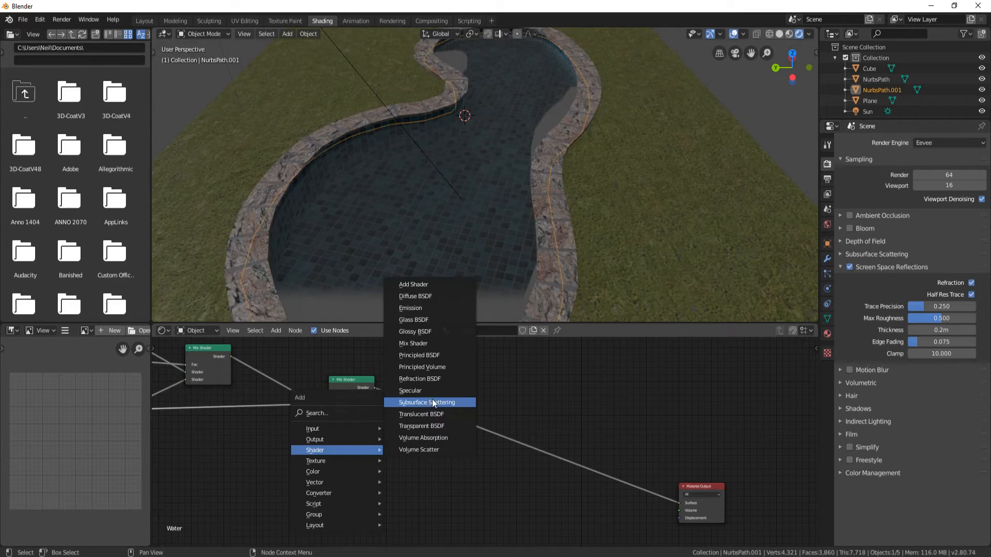
left_click(429, 426)
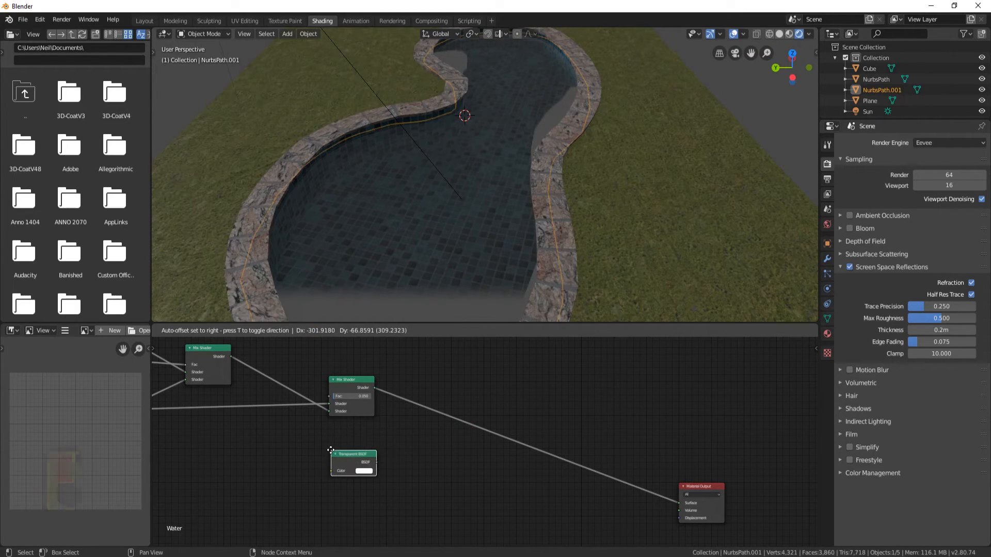
left_click(331, 450)
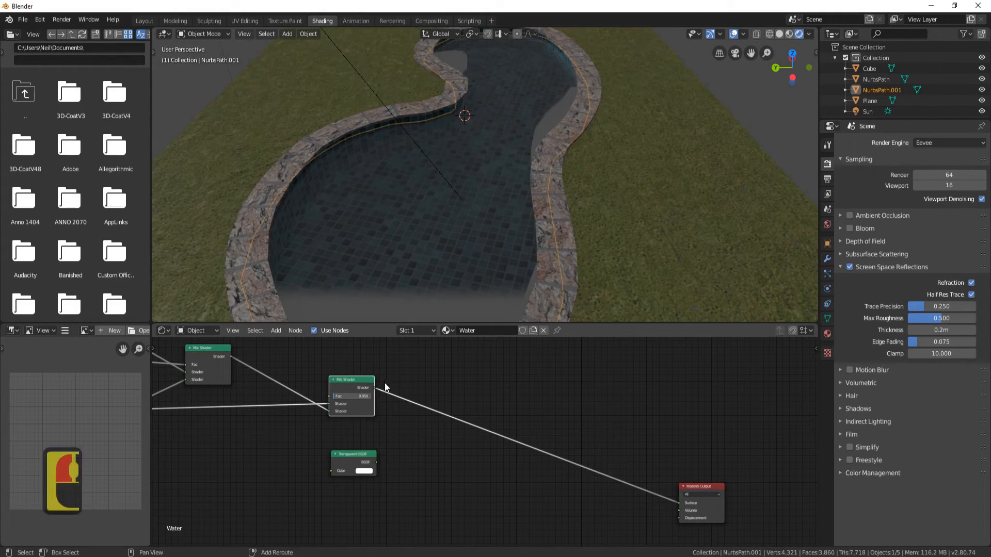
Duplicate the second Mix Shader onto its link to Material Output, set Fac to 0.267, and connect the Transparent BSDF to its lower Shader input
key("shift+d")
left_click(519, 421)
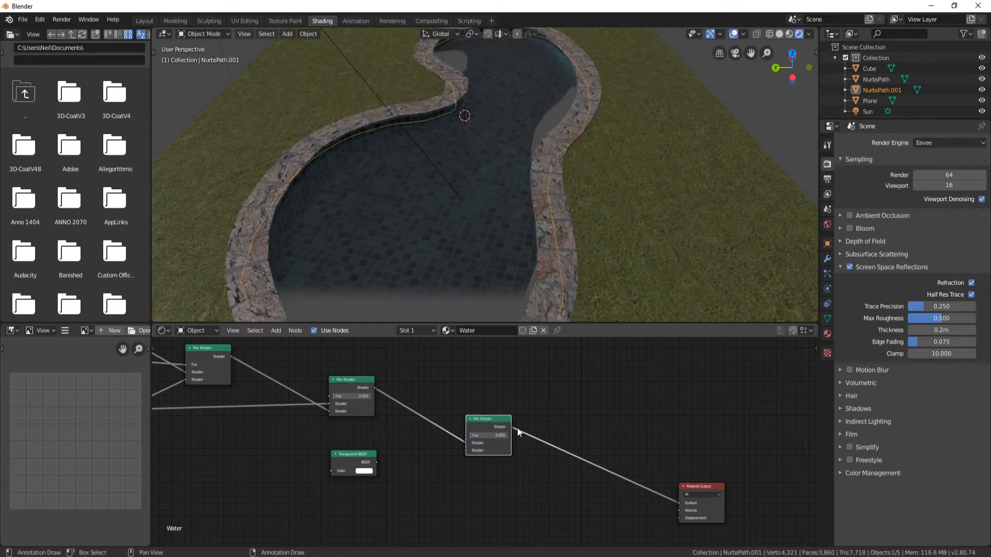
left_click(489, 435)
type("0.2")
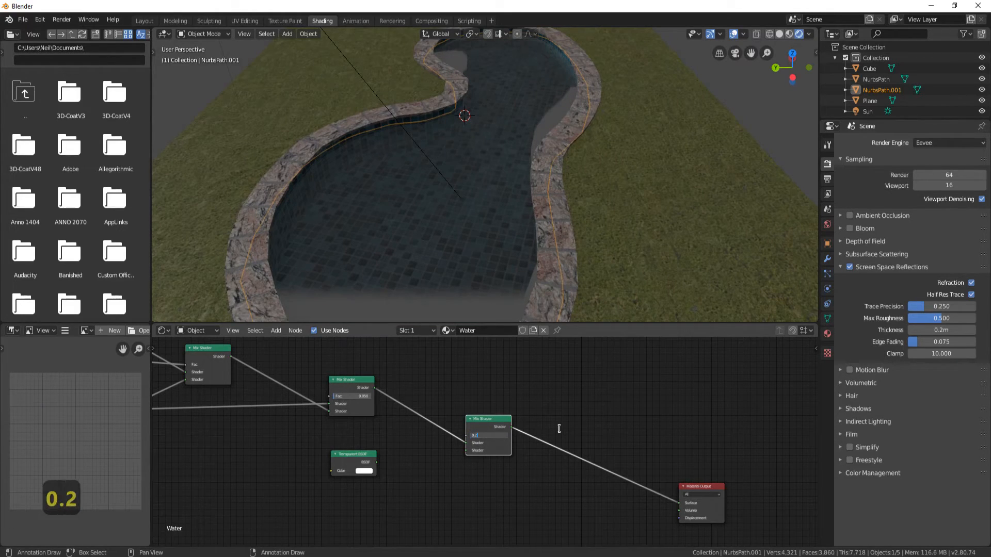
type("67")
key("Return")
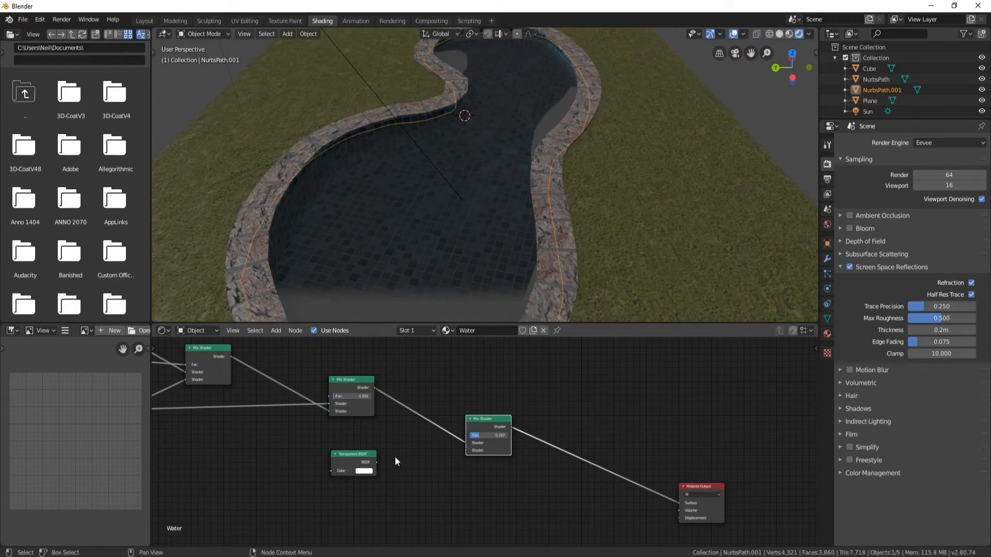
left_click_drag(377, 462, 466, 450)
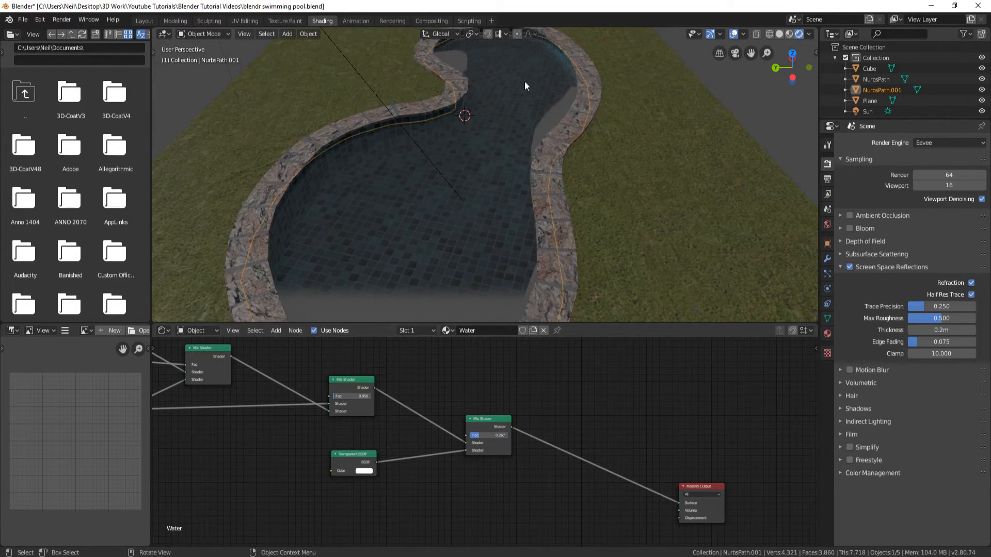
scroll(565, 175, "down", 4)
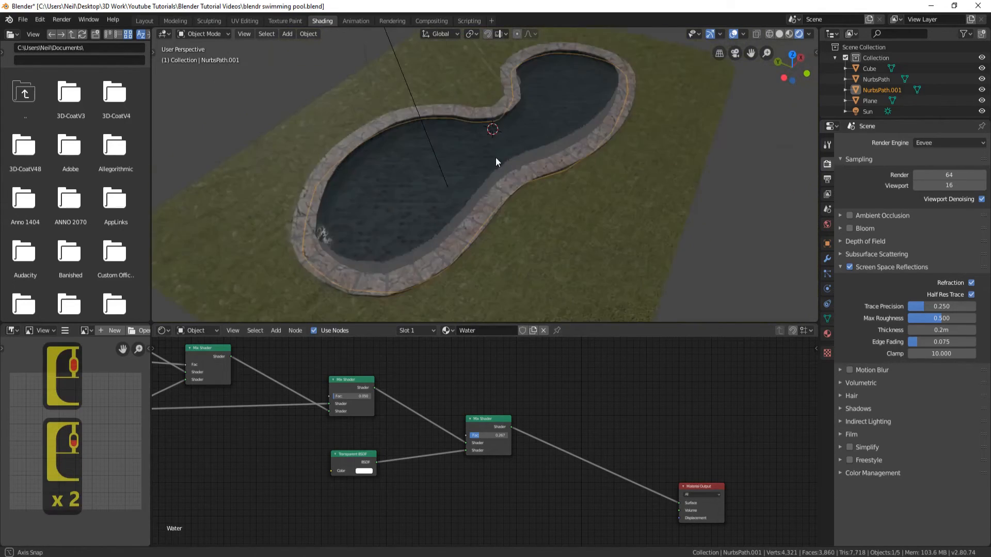
middle_click_drag(519, 160, 476, 147)
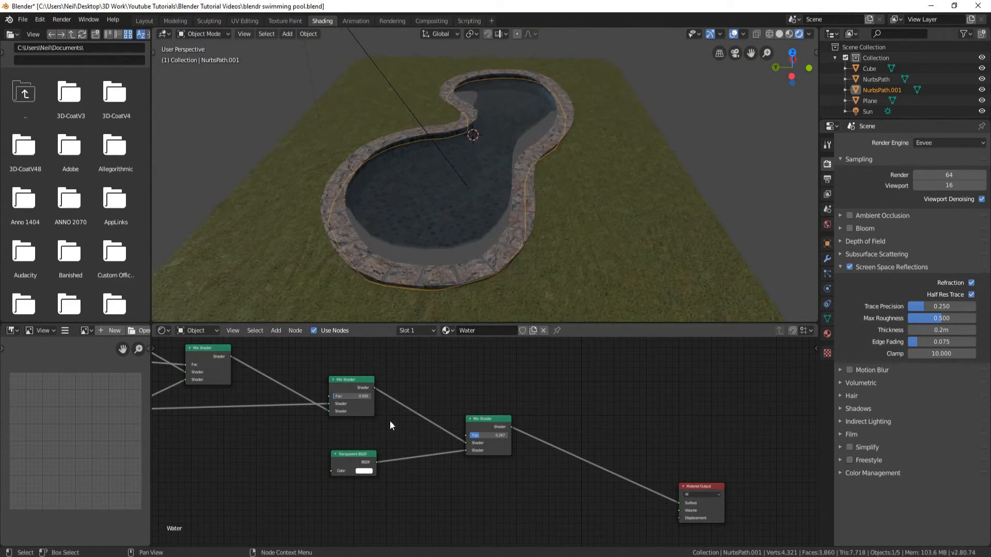
middle_click_drag(316, 354, 458, 385)
scroll(373, 383, "down", 2)
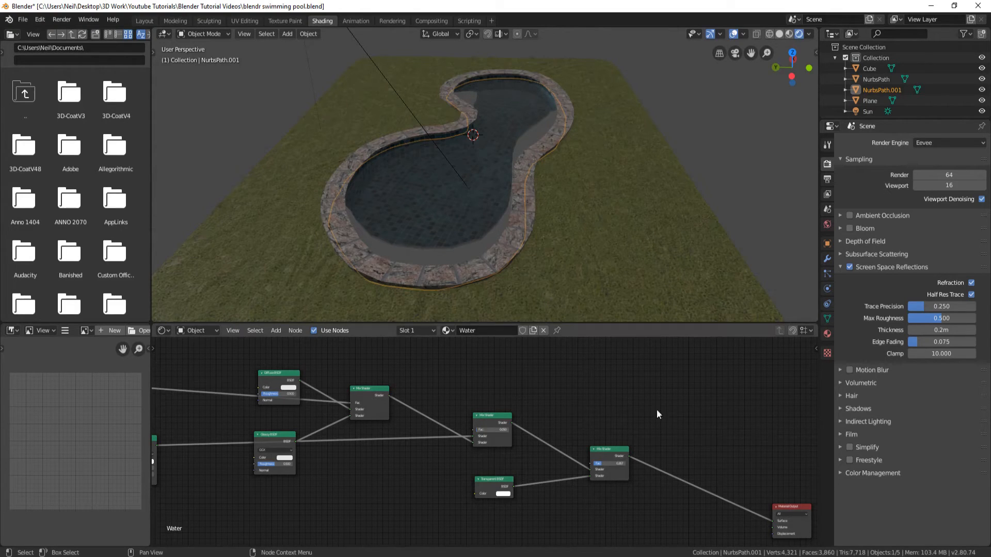
Add a Musgrave Texture node below the Transparent BSDF and place a duplicate of it slightly lower beside it
middle_click_drag(693, 450, 588, 345)
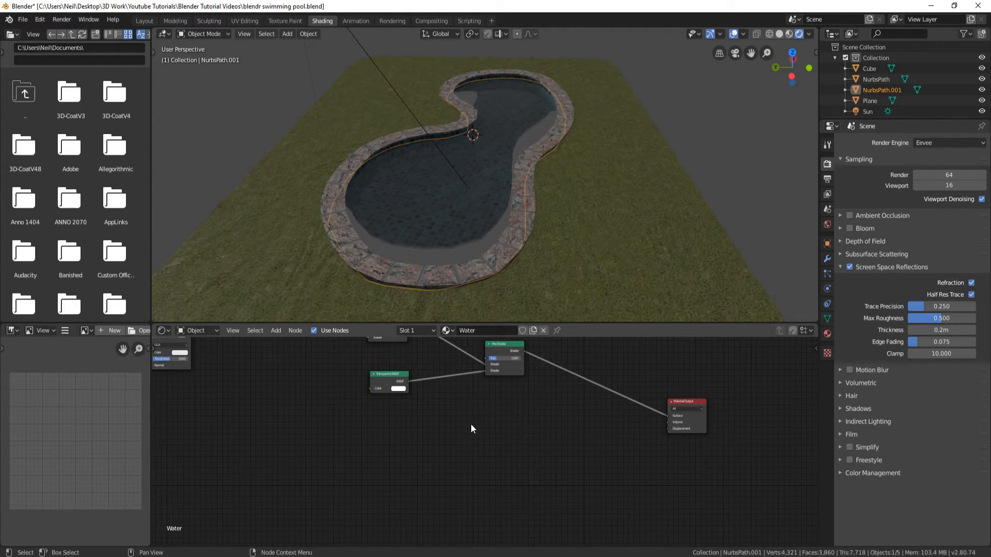
left_click(360, 459)
left_click(338, 450)
key("shift+a")
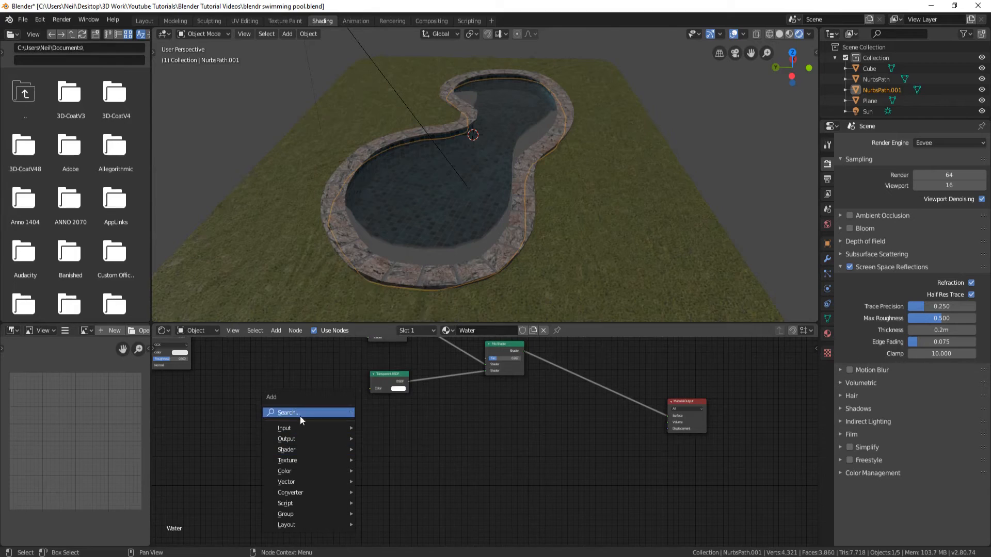
left_click(291, 413)
type("mus")
left_click(344, 432)
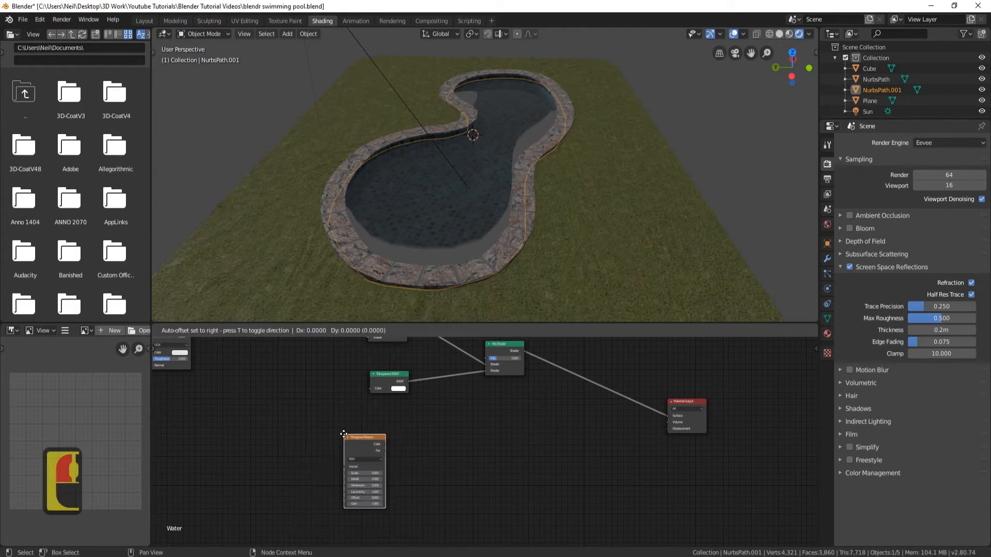
left_click(314, 419)
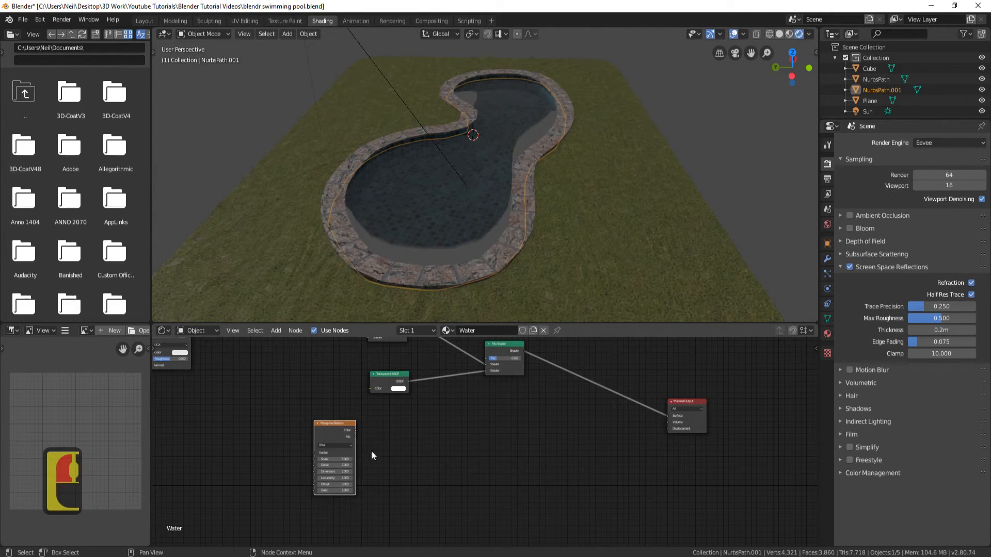
key("shift+d")
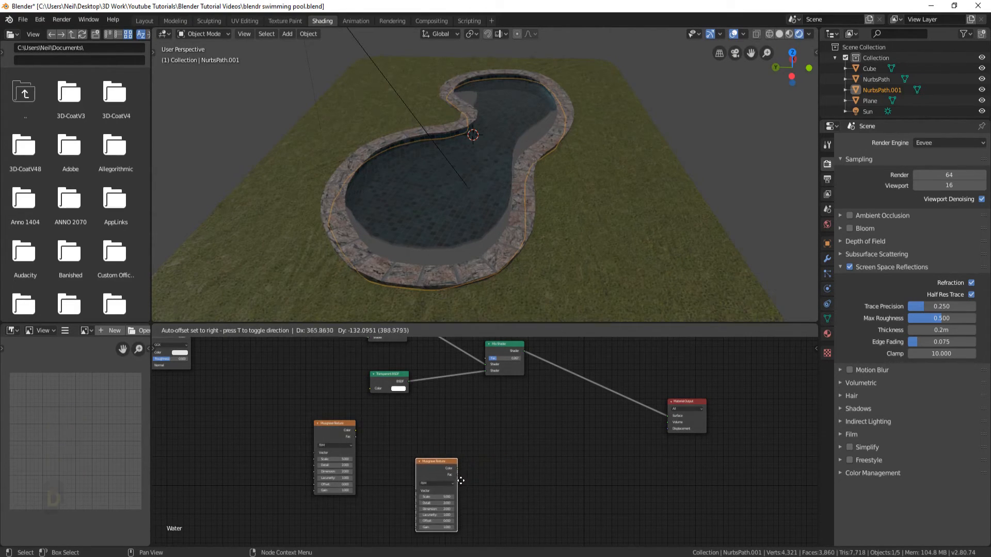
left_click(460, 481)
Add a MixRGB node between the Musgrave Texture nodes and the Material Output
middle_click_drag(506, 438, 354, 438)
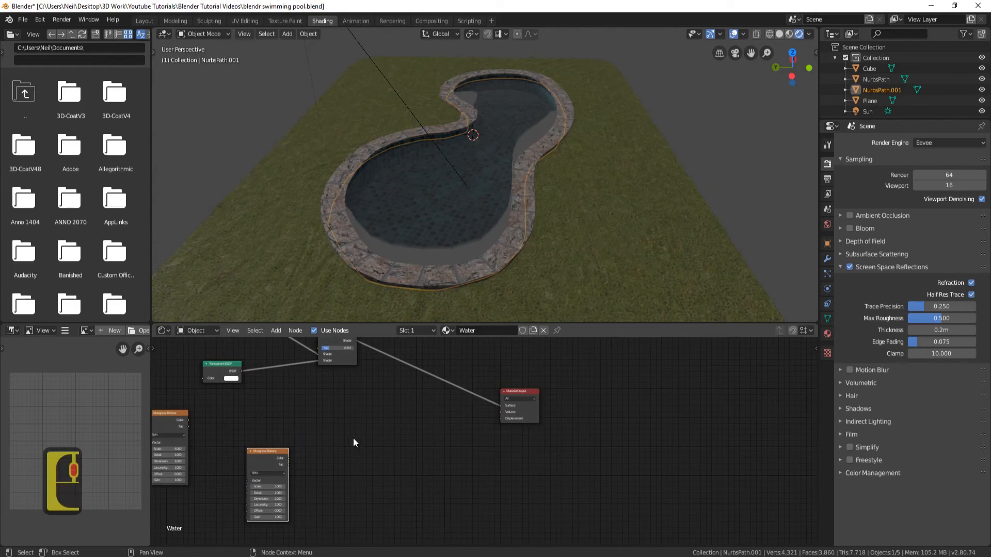
key("shift+a")
left_click(315, 433)
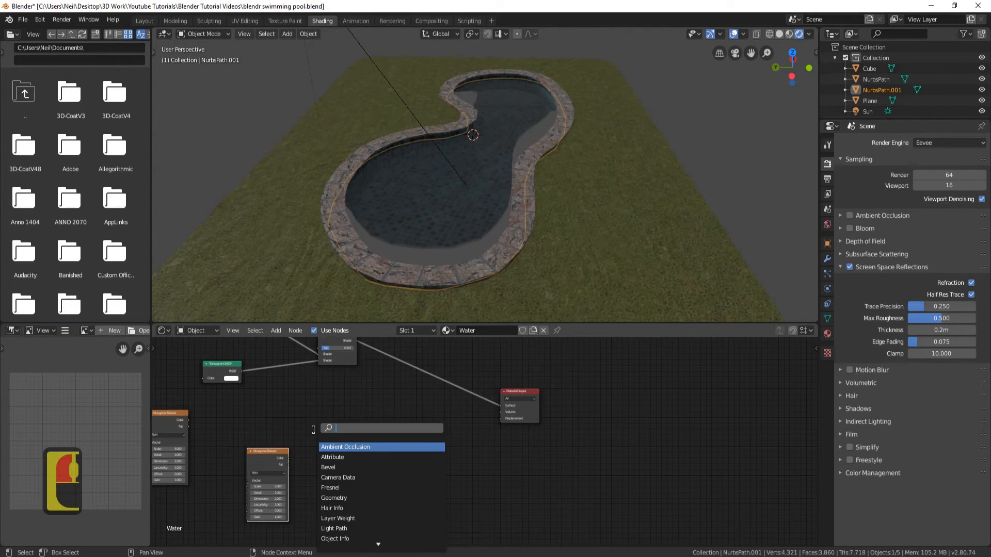
type("mix")
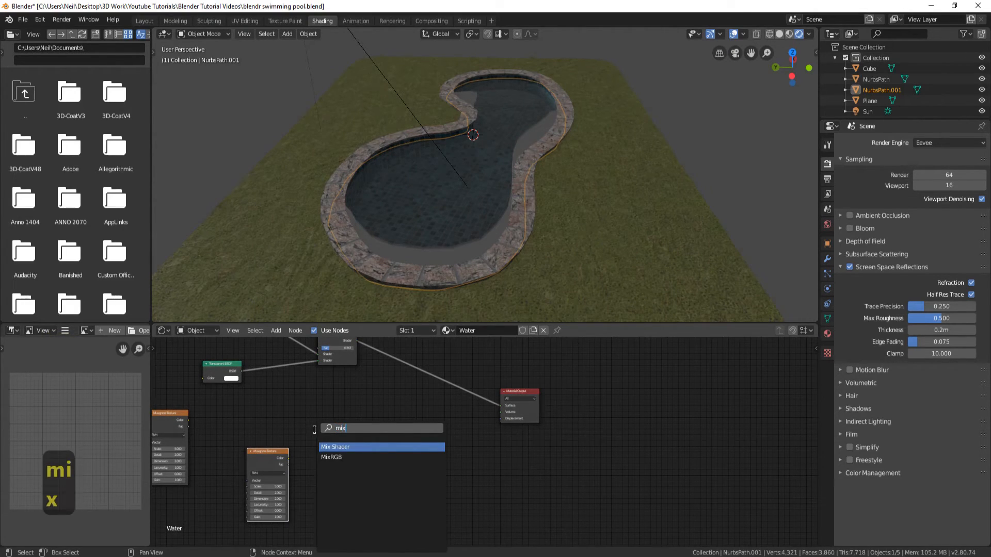
left_click(332, 467)
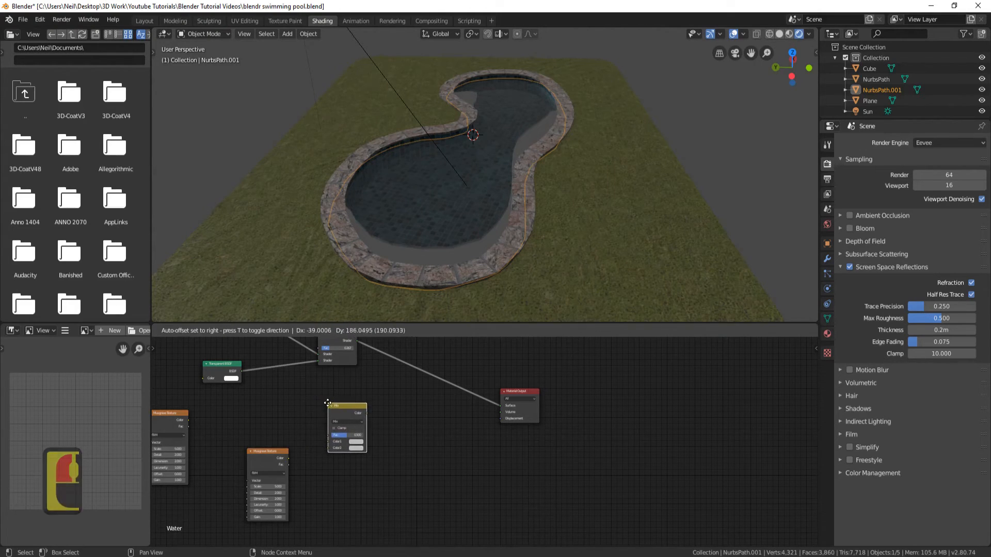
left_click(331, 399)
Set the first Musgrave Texture's Scale to 142 and Detail to 0.6
scroll(258, 394, "up", 9)
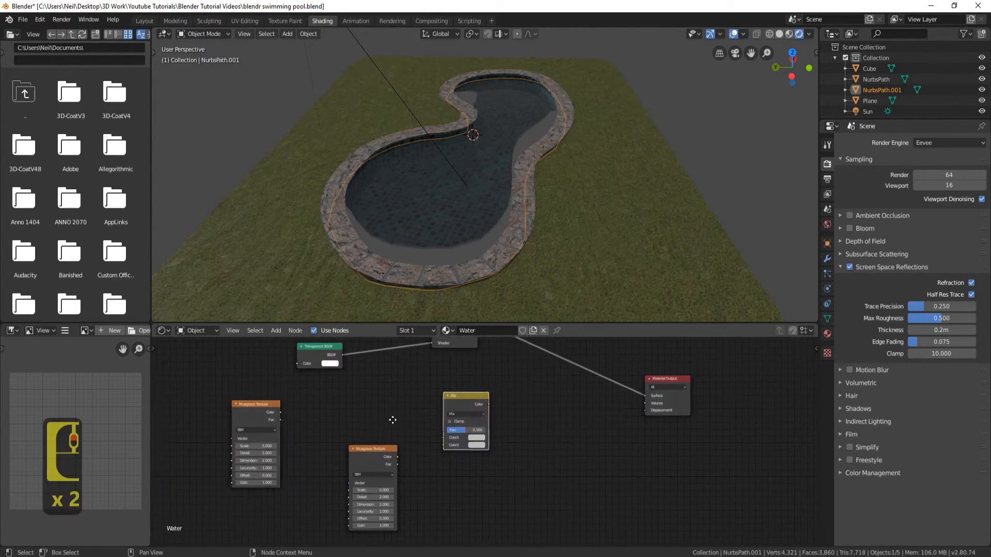
middle_click_drag(282, 441, 476, 413)
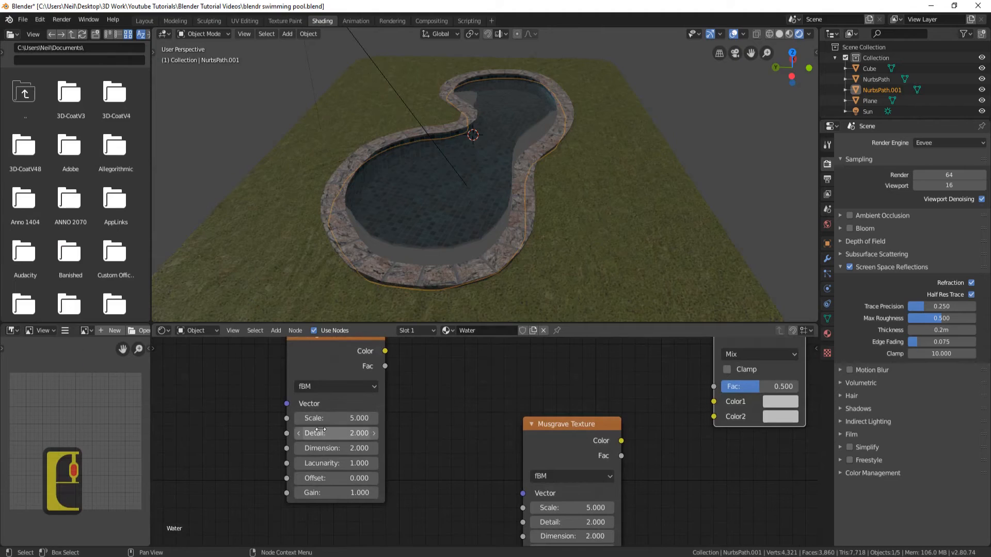
left_click(336, 418)
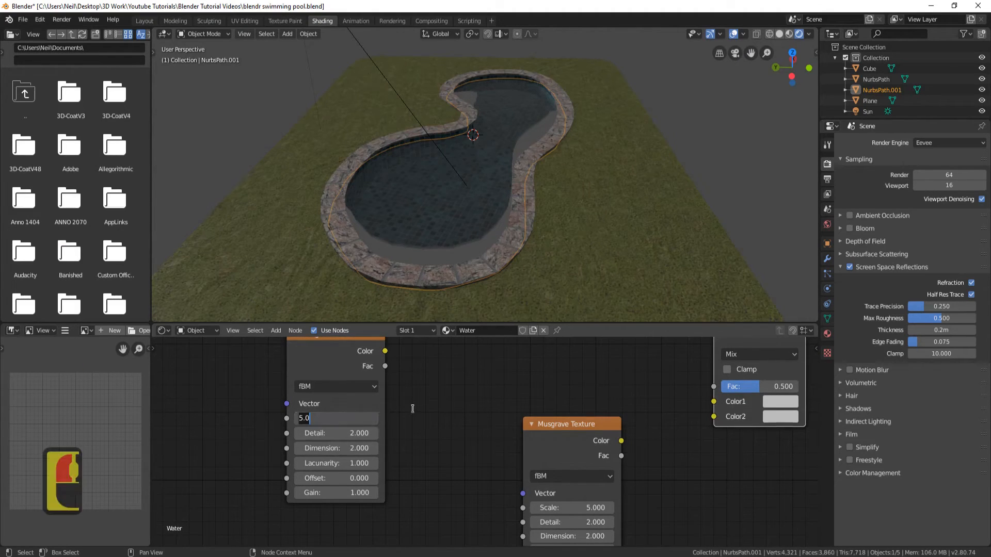
type("142")
key("Return")
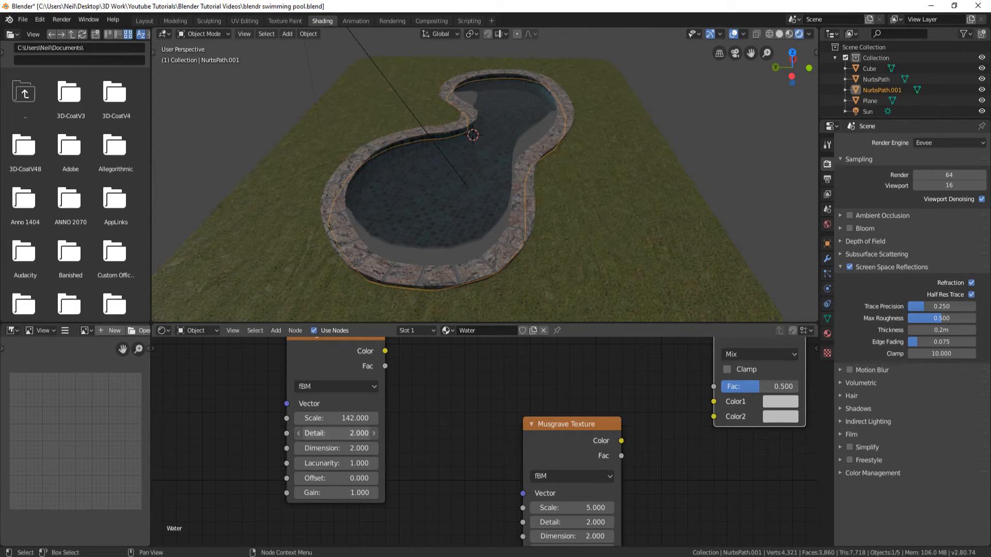
left_click(336, 433)
type("0.6")
key("Return")
Set the duplicated Musgrave Texture's Scale to 37.6 and Detail to 1.96
middle_click_drag(567, 373, 344, 295)
left_click(346, 427)
type("37.6")
key("Return")
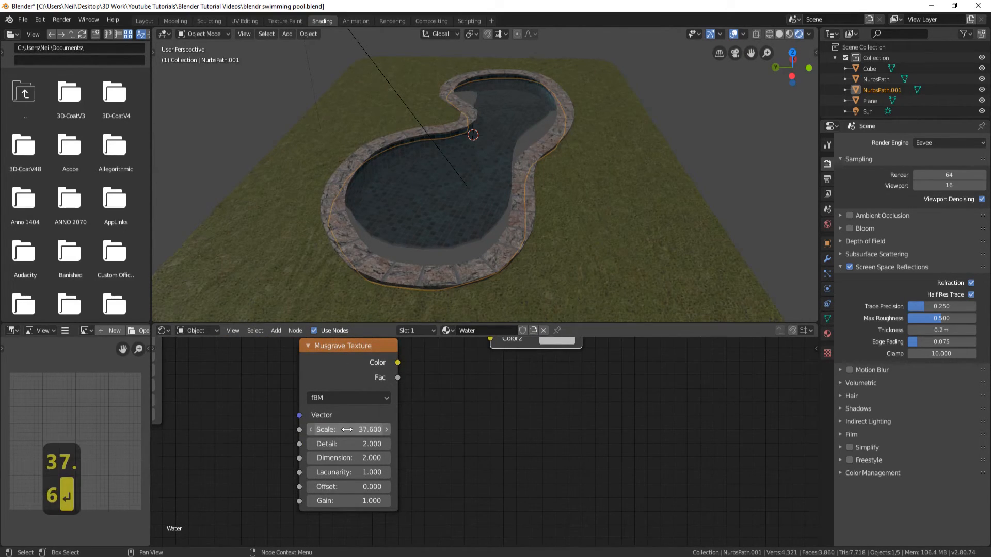
left_click(360, 441)
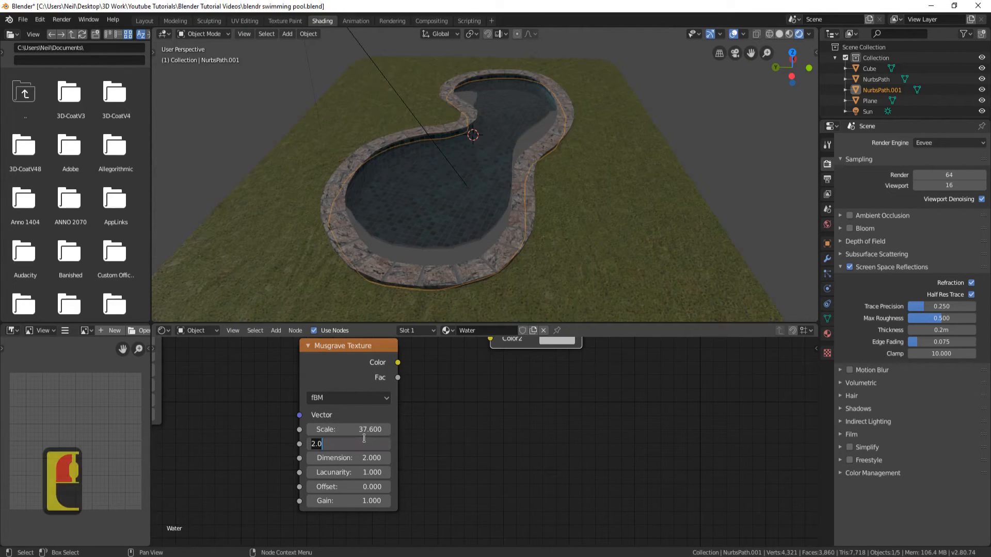
type("1.96")
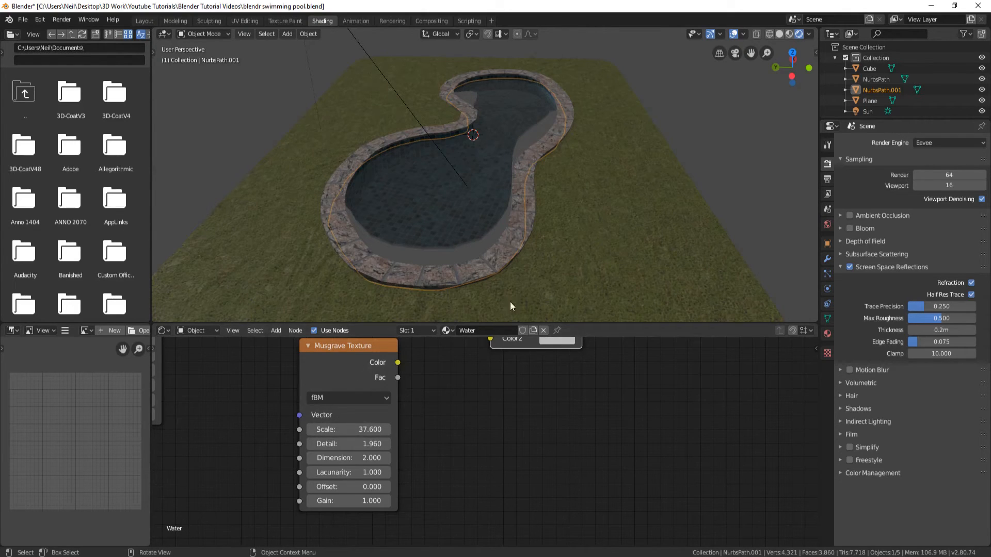
Connect the first Musgrave Texture's Color output to the Mix node's Color1 and the second one's Color output to Color2
scroll(472, 392, "down", 7)
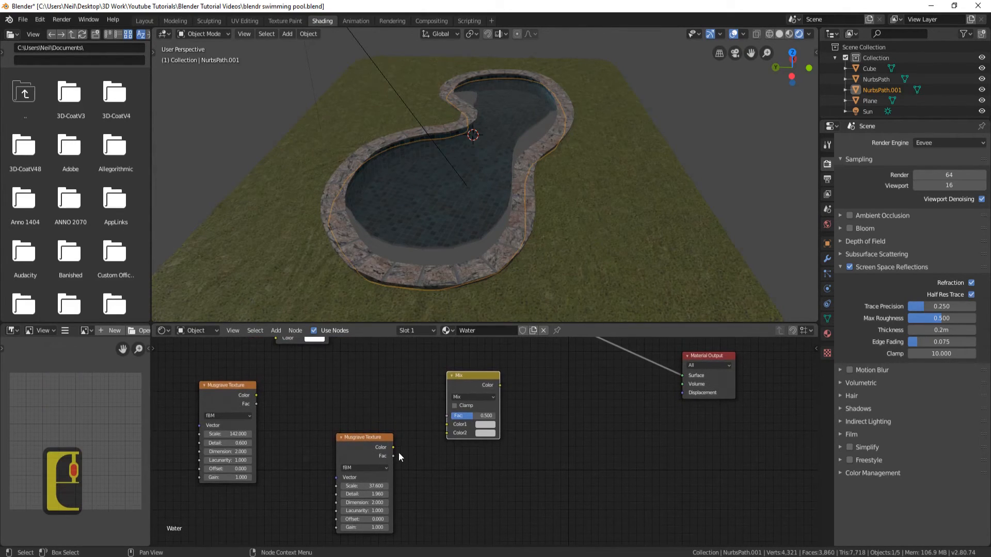
left_click_drag(393, 448, 447, 433)
left_click_drag(257, 395, 448, 425)
middle_click_drag(587, 404, 376, 435)
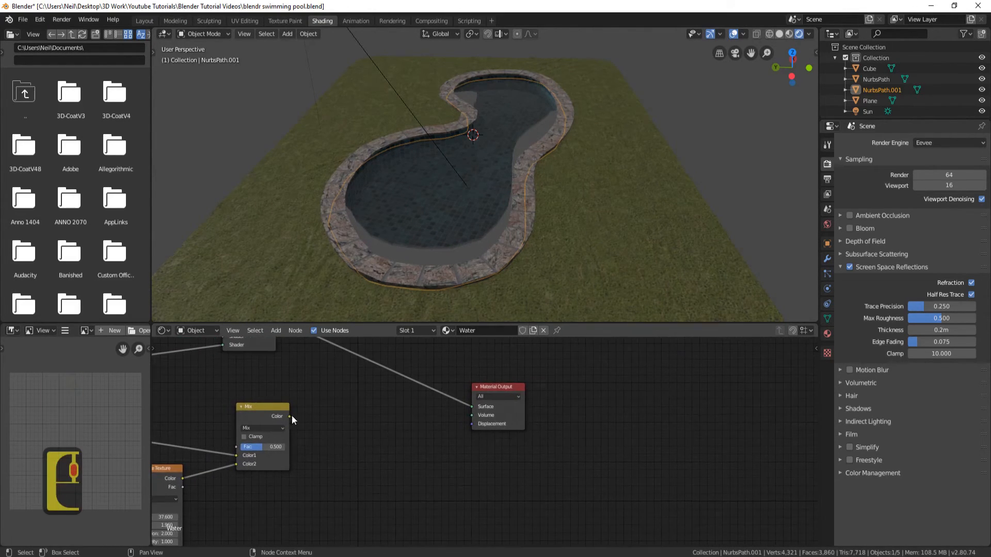
Connect the Mix node's Color output to the Material Output's Displacement input and inspect the ripples on the pool
left_click_drag(290, 416, 472, 424)
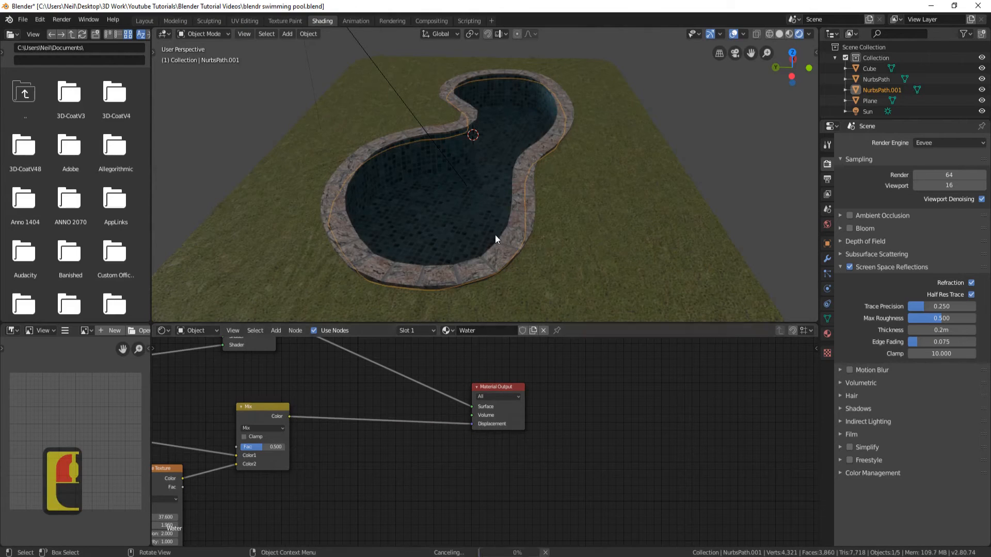
middle_click_drag(500, 225, 562, 183)
scroll(494, 173, "up", 3)
middle_click_drag(561, 183, 466, 205, "shift")
mouse_move(465, 206)
middle_mouse_down()
mouse_move(546, 212)
mouse_move(568, 193)
mouse_move(539, 217)
middle_mouse_up()
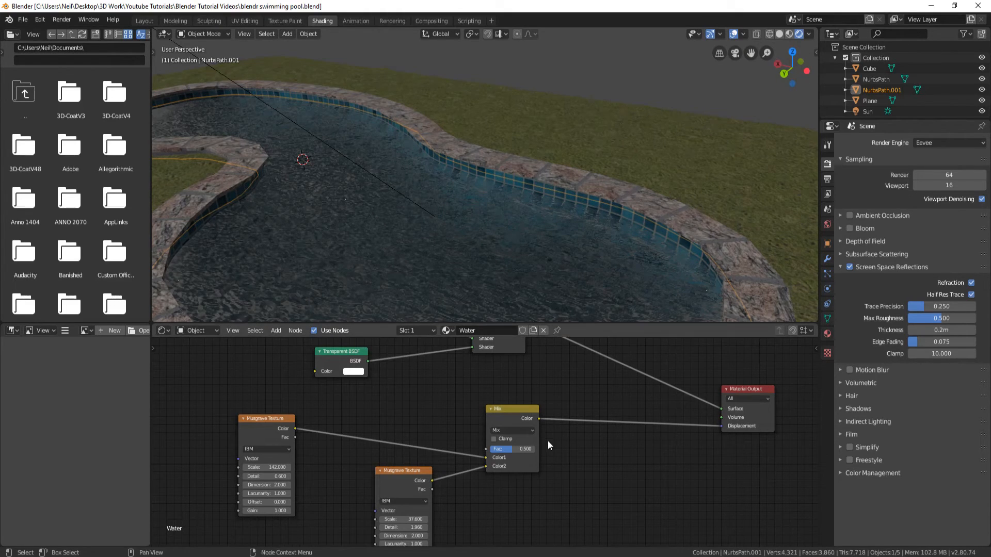
middle_click_drag(339, 262, 438, 309)
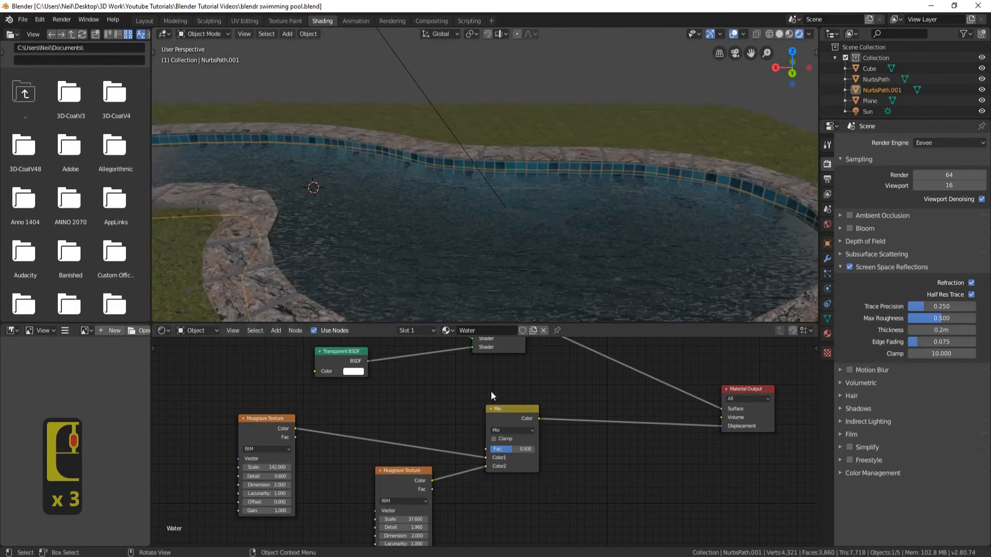
Set the Fac of the Mix node combining the Musgrave Textures to 0.775 and check the ripples
mouse_move(509, 447)
left_mouse_down()
mouse_move(489, 447)
mouse_move(525, 449)
left_mouse_up()
middle_click_drag(600, 263, 542, 281)
scroll(434, 230, "down", 2)
mouse_move(460, 226)
middle_mouse_down()
mouse_move(459, 201)
mouse_move(464, 210)
middle_mouse_up()
scroll(463, 210, "up", 2)
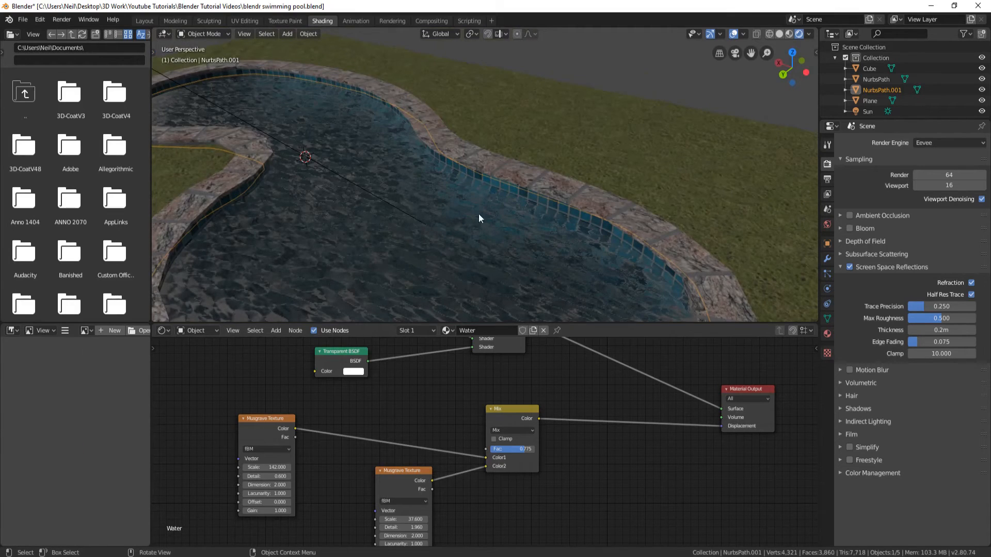
Change the Diffuse BSDF's color to a light blue with hue 0.539 and saturation 0.225
middle_click_drag(402, 392, 588, 355)
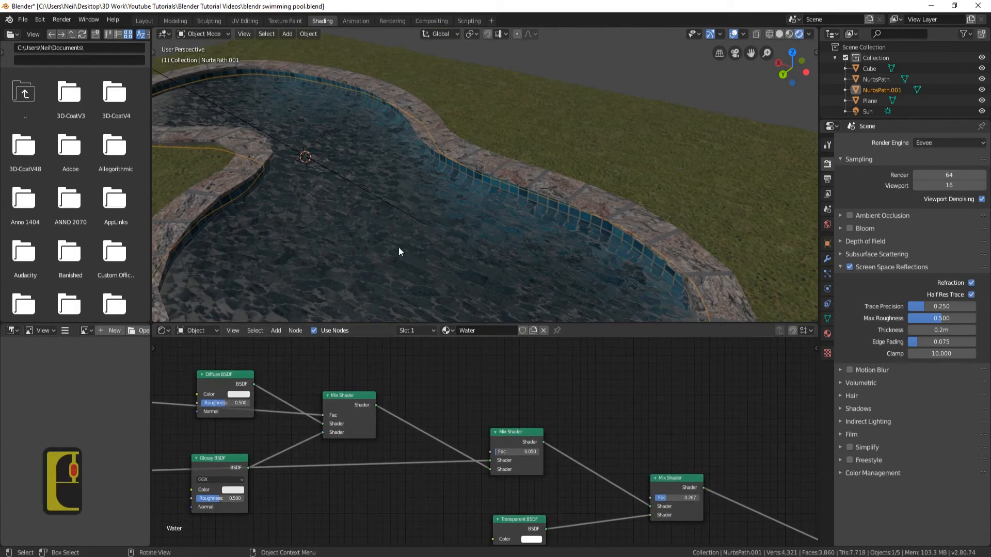
middle_click_drag(281, 363, 350, 376)
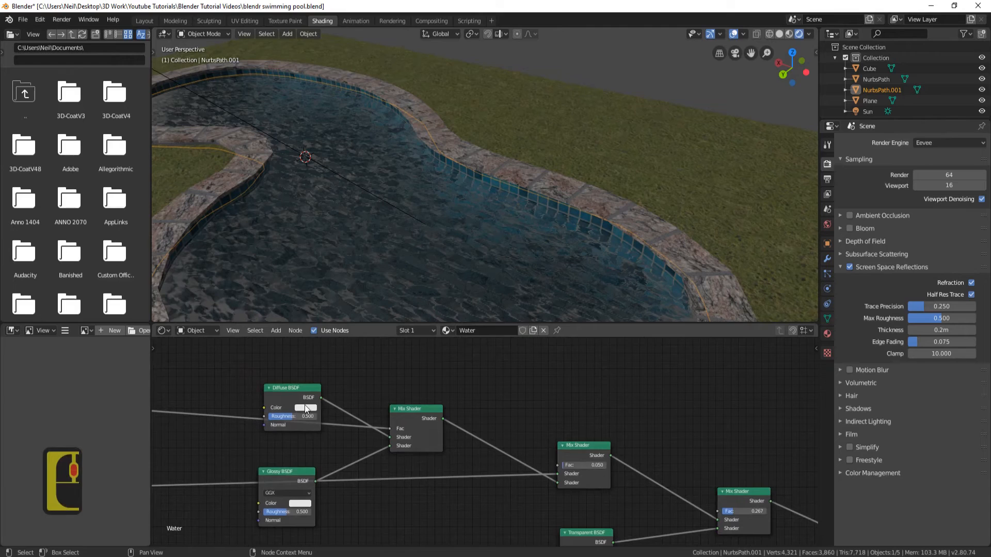
left_click(304, 408)
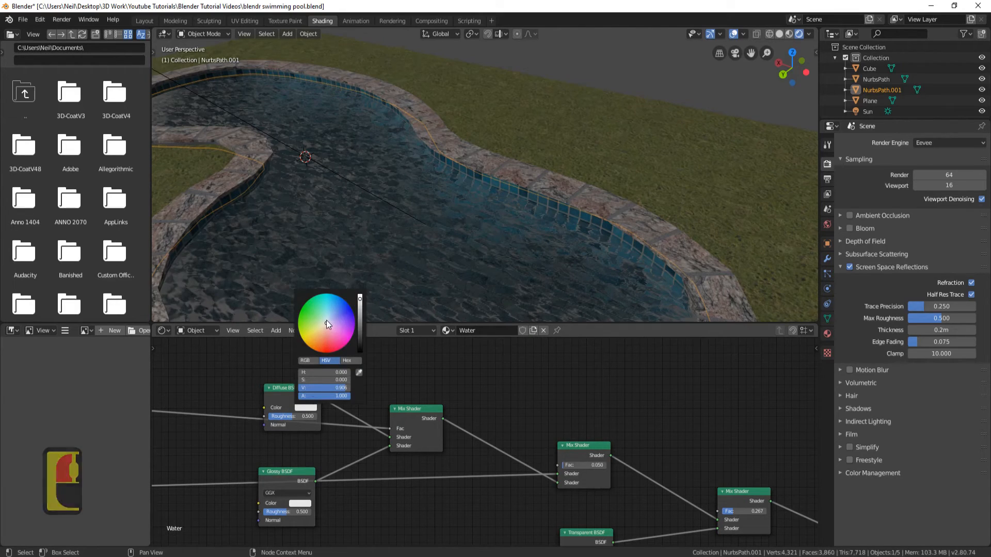
left_click_drag(325, 322, 328, 351)
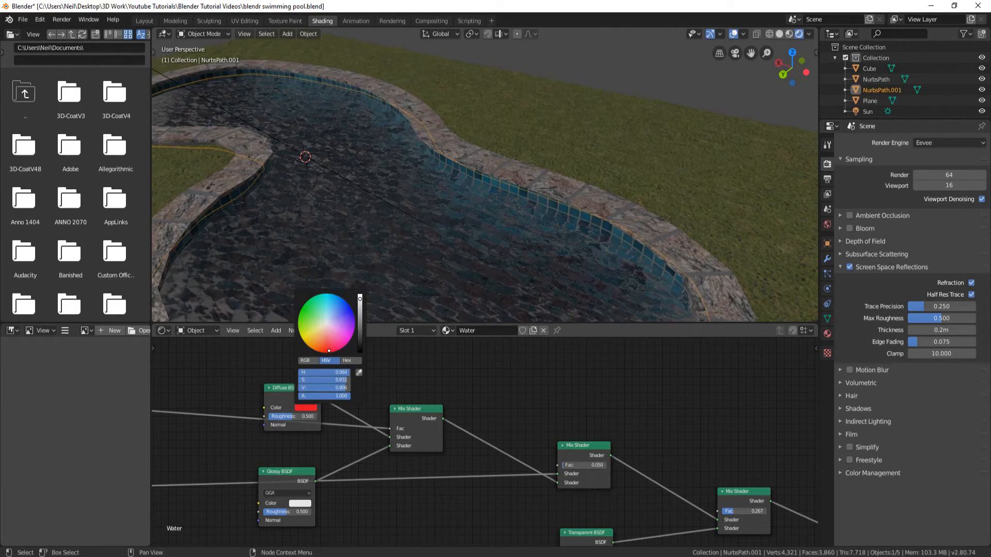
left_click(308, 409)
mouse_move(323, 338)
left_mouse_down()
mouse_move(327, 307)
mouse_move(328, 317)
left_mouse_up()
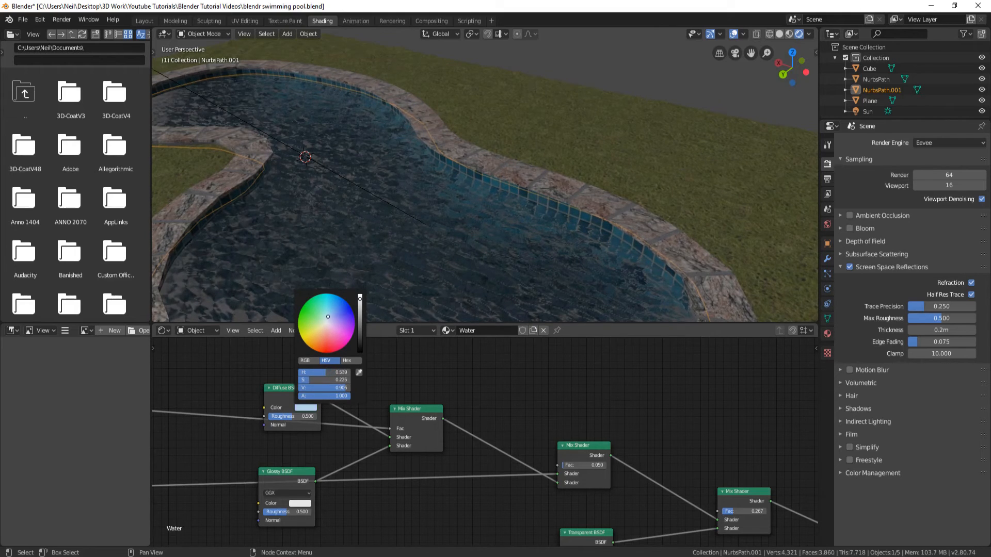
View the whole pool and switch the render engine to Cycles to preview the water
middle_click_drag(642, 207, 586, 249)
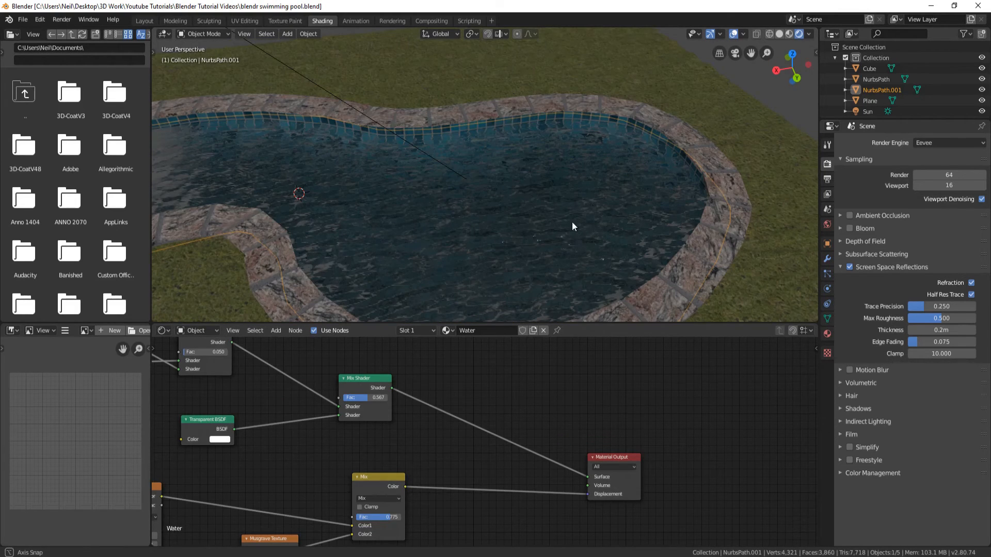
middle_click_drag(572, 222, 535, 175)
scroll(434, 188, "down", 3)
scroll(450, 193, "up", 2)
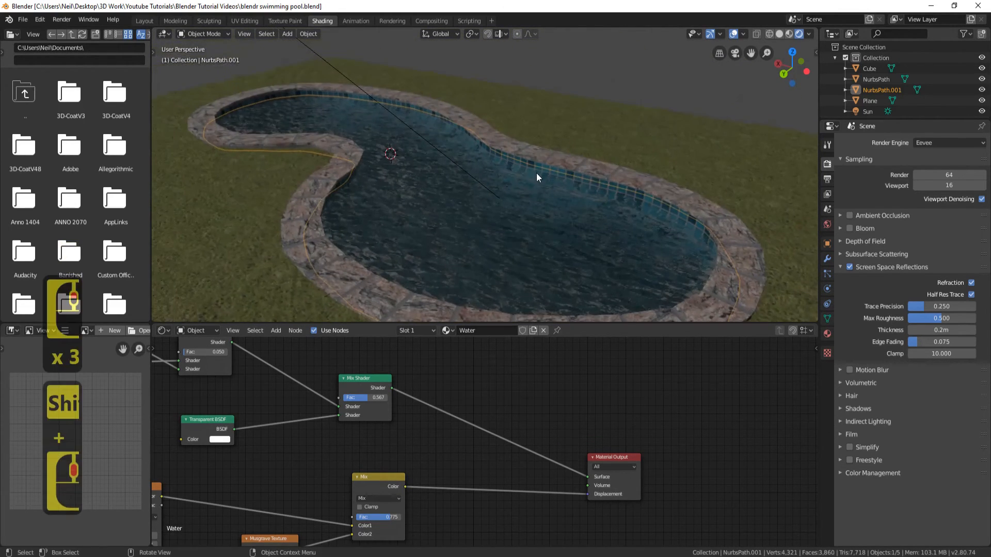
scroll(533, 162, "down", 2)
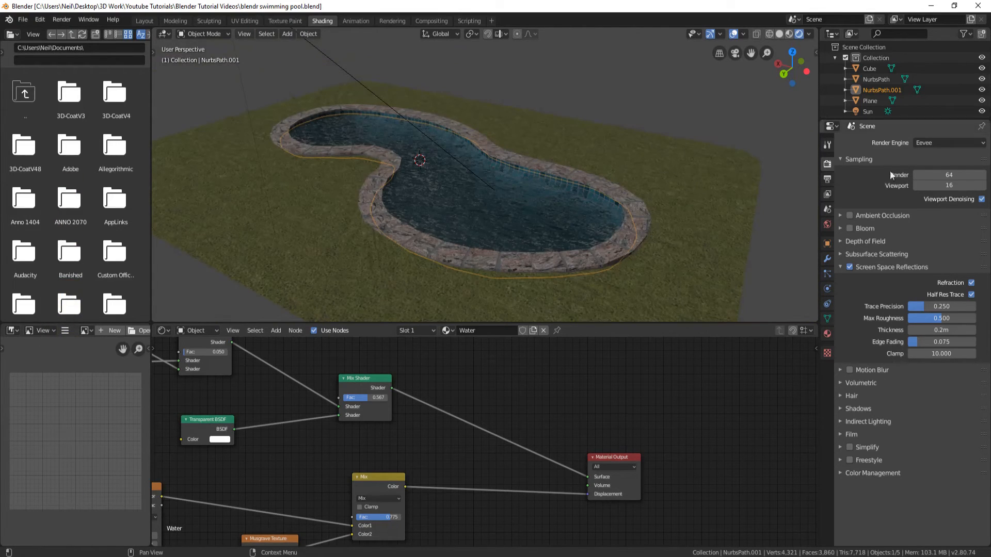
left_click(938, 139)
left_click(941, 144)
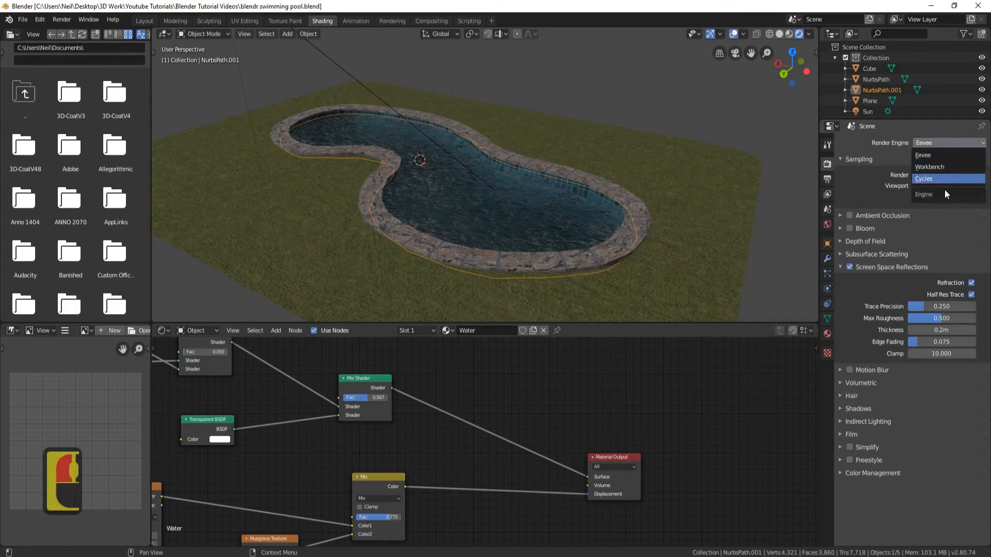
left_click(934, 178)
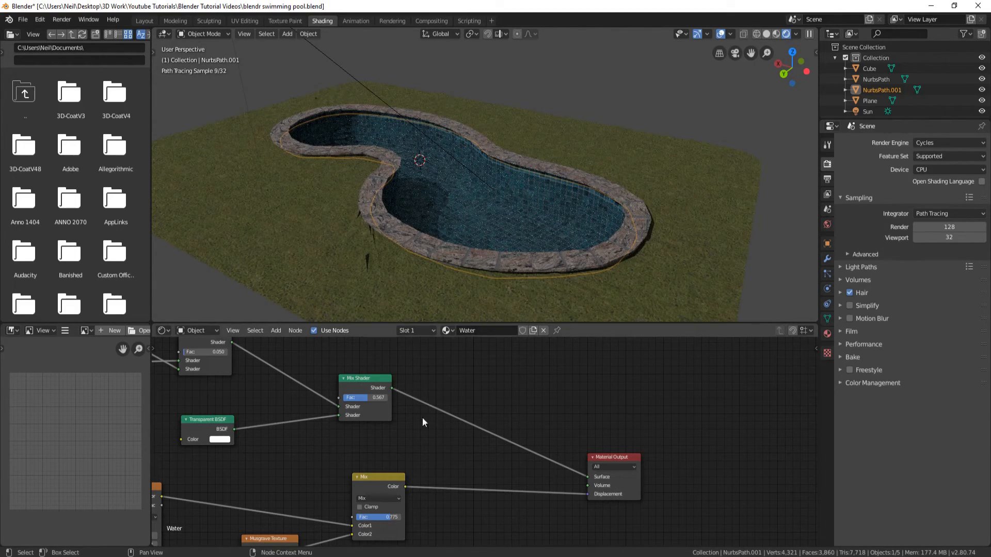
Adjust the Fac of the Mix Shader fed by the Transparent BSDF to 0.209
mouse_move(365, 397)
left_mouse_down()
mouse_move(352, 397)
mouse_move(373, 398)
left_mouse_up()
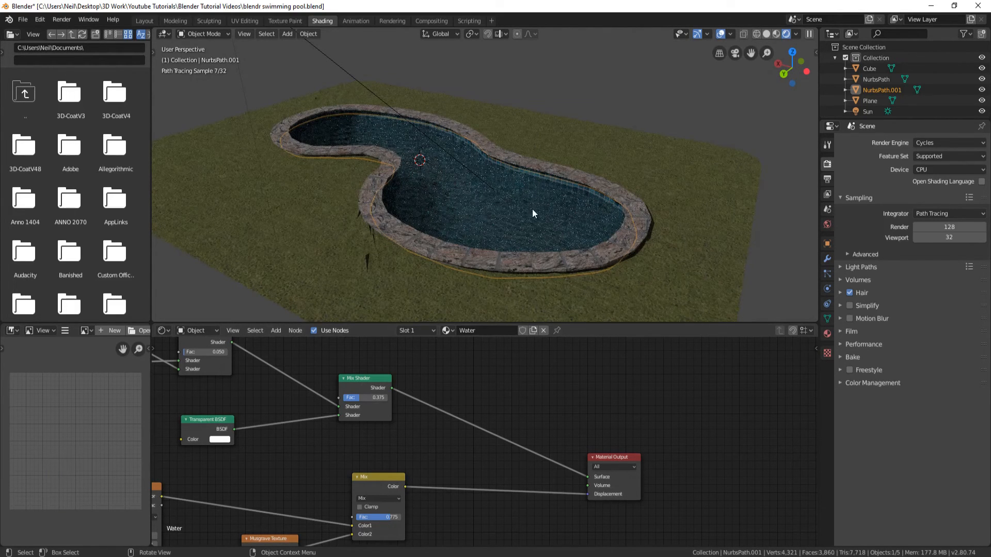
scroll(479, 183, "up", 4)
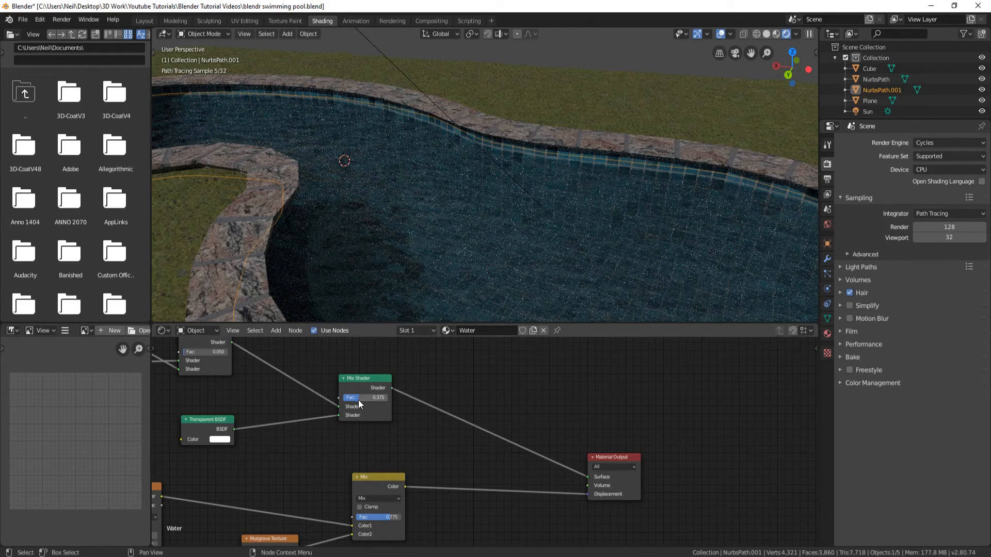
left_click_drag(361, 398, 362, 398)
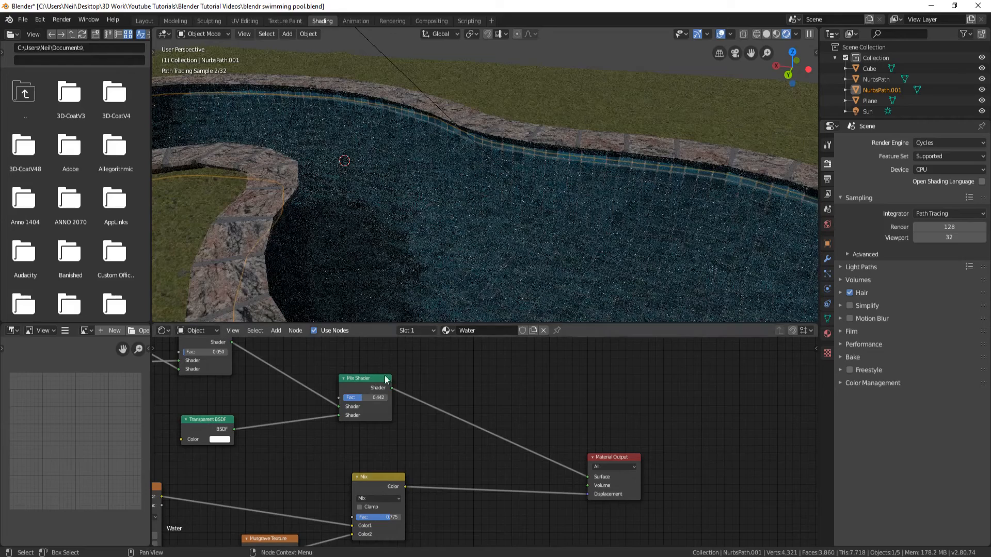
mouse_move(360, 399)
left_mouse_down()
mouse_move(350, 398)
mouse_move(360, 395)
left_mouse_up()
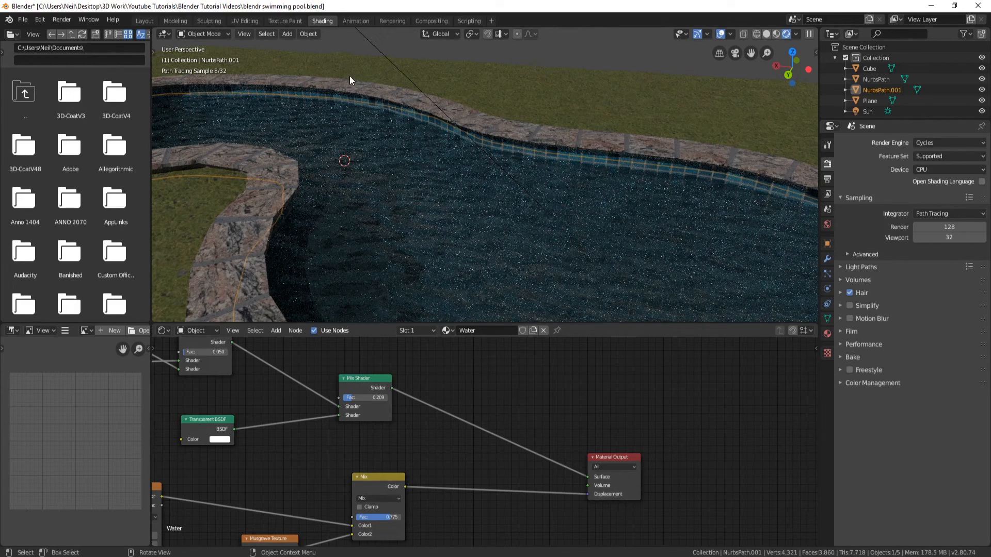
Switch to the Modeling workspace and display the pool scene with rendered shading
left_click(175, 20)
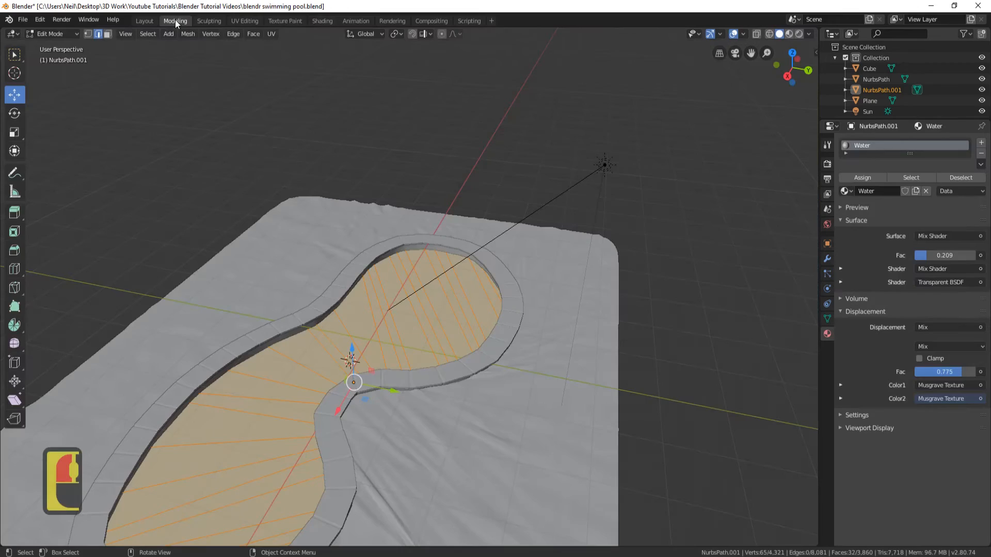
scroll(369, 162, "down", 4)
middle_click_drag(257, 221, 378, 225)
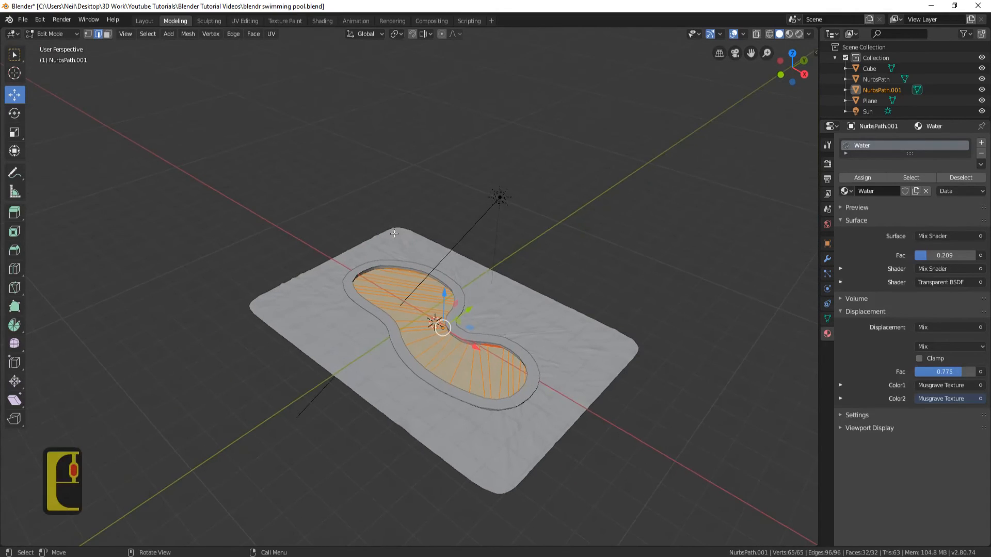
scroll(476, 250, "up", 3)
middle_click_drag(476, 250, 446, 187, "shift")
key("shift+z")
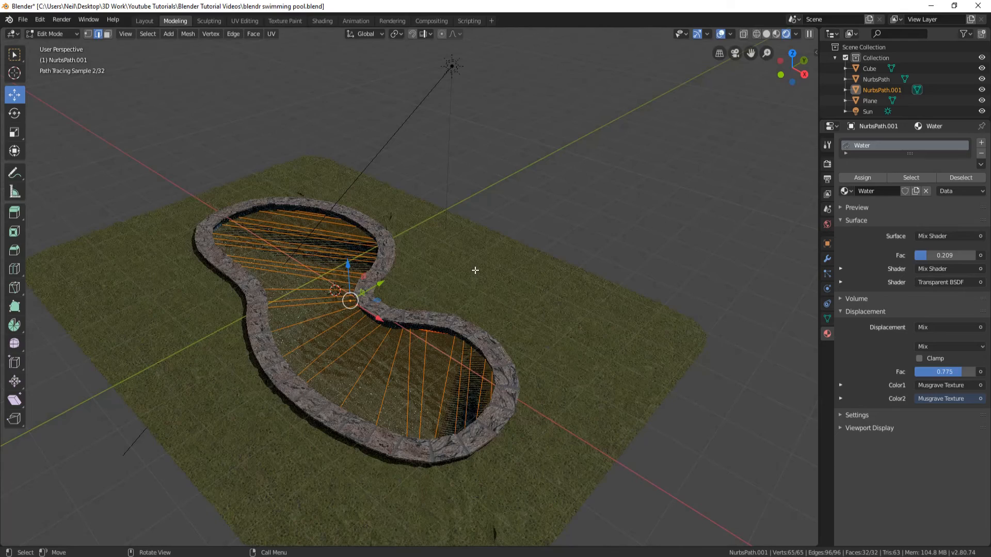
Return the water surface to Object Mode and deselect all objects
key("Tab")
key("a")
key("a")
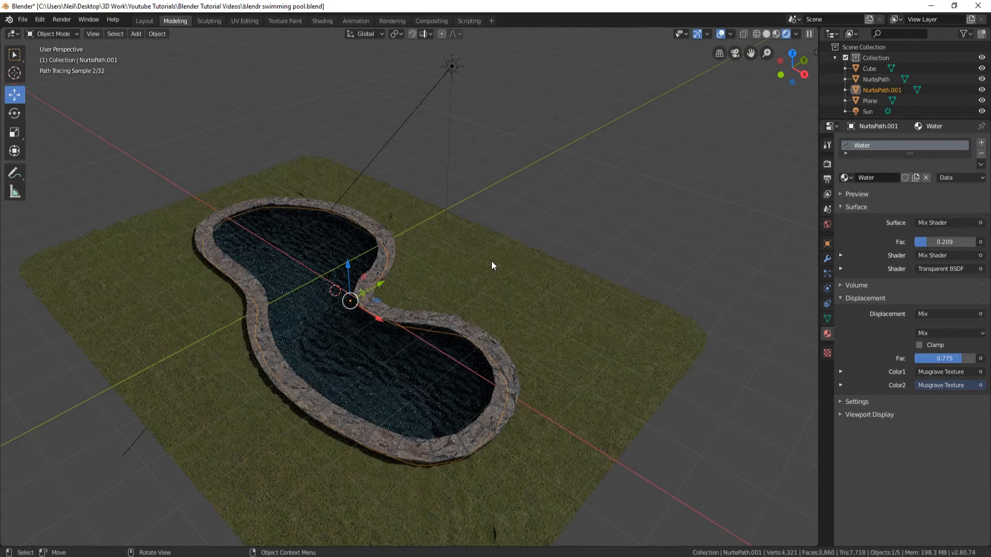
middle_click_drag(496, 236, 278, 292)
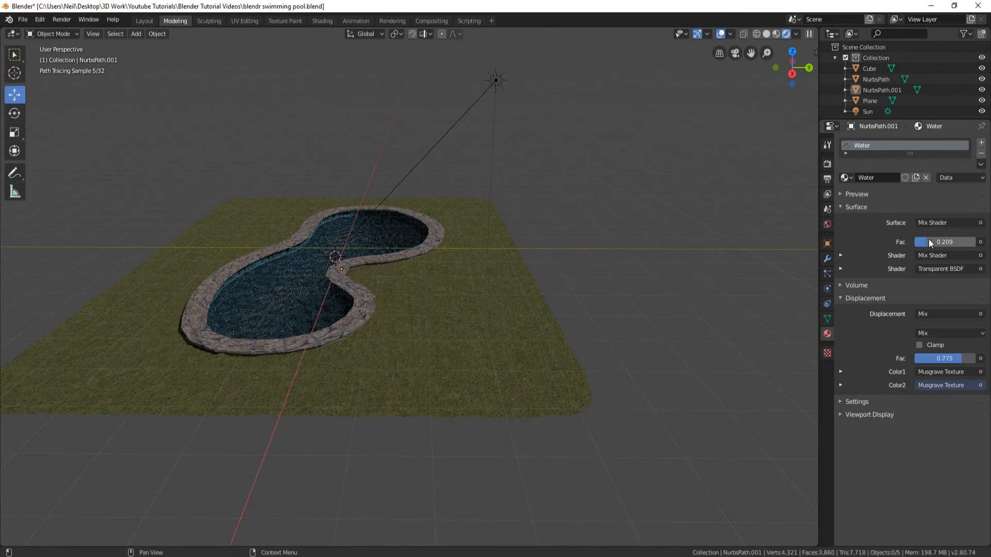
Set the scene's render engine back to Eevee
left_click(827, 163)
left_click(944, 143)
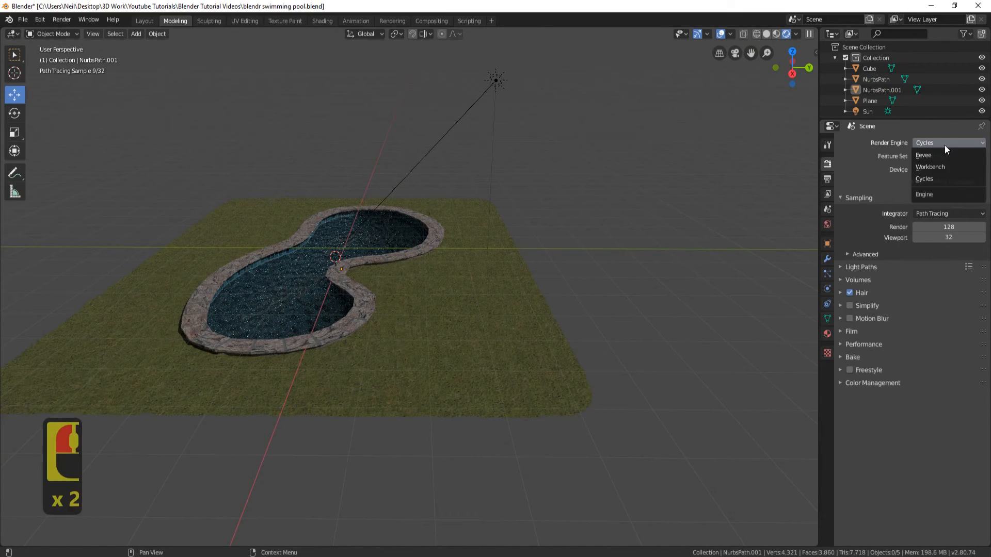
left_click(923, 156)
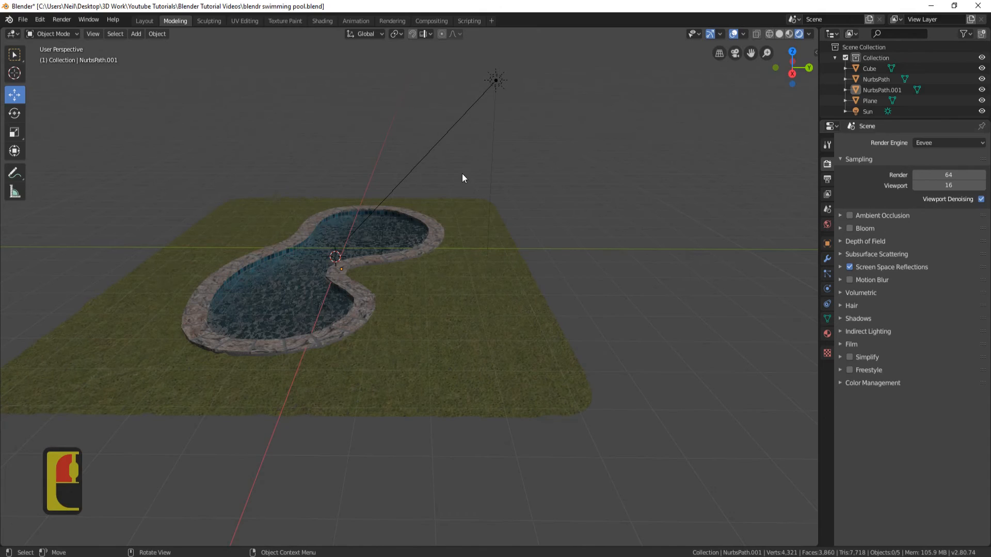
Add a camera at the 3D cursor near the middle of the pool
mouse_move(499, 226)
middle_mouse_down()
mouse_move(461, 237)
mouse_move(518, 251)
mouse_move(495, 236)
mouse_move(503, 241)
middle_mouse_up()
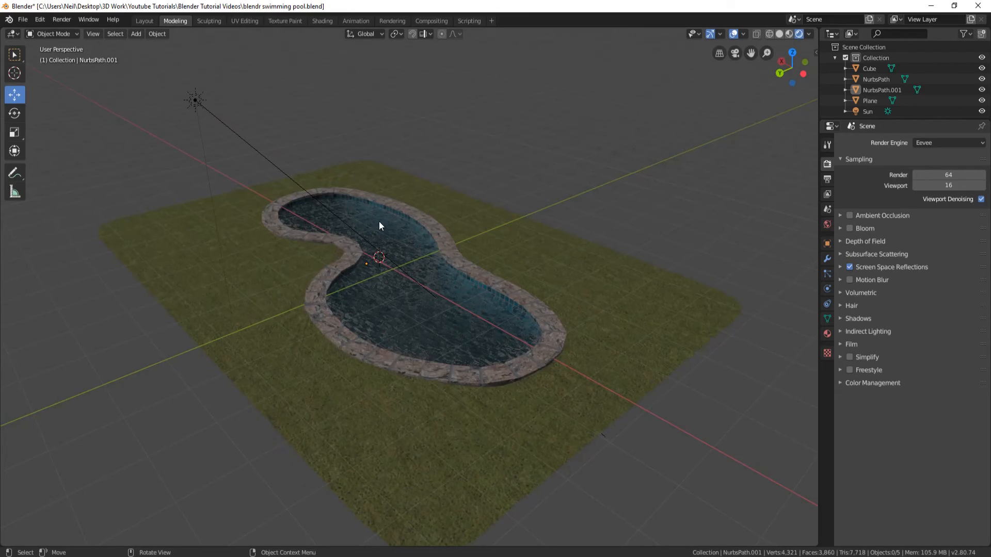
key("shift+a")
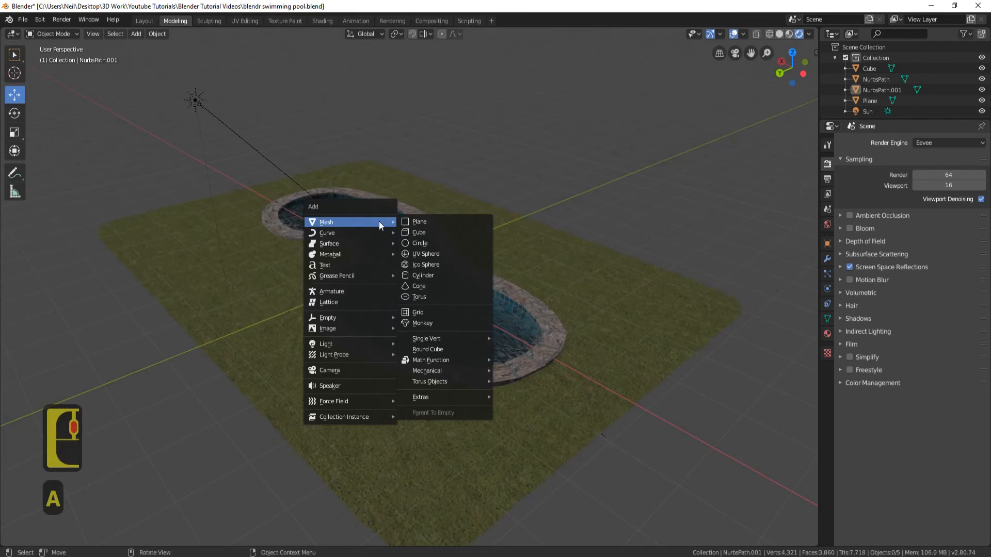
left_click(341, 370)
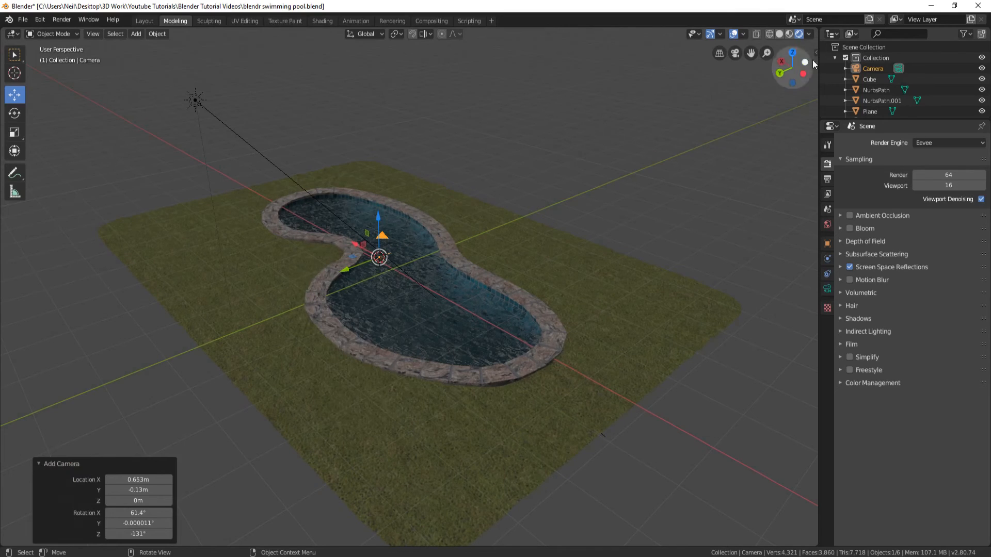
Show the viewport's view settings, look through the new camera and fit its frame to the viewport
key("n")
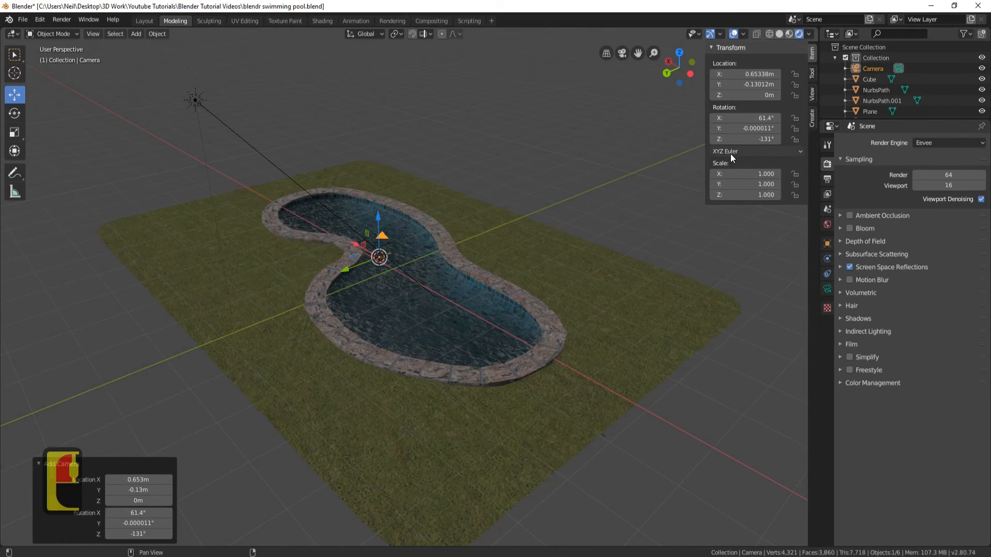
left_click(812, 95)
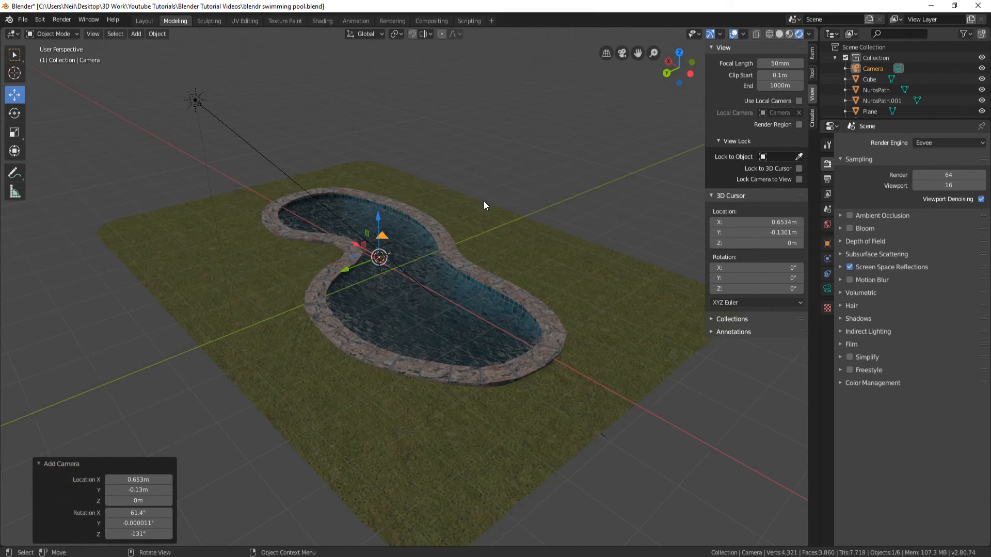
key("KP_0")
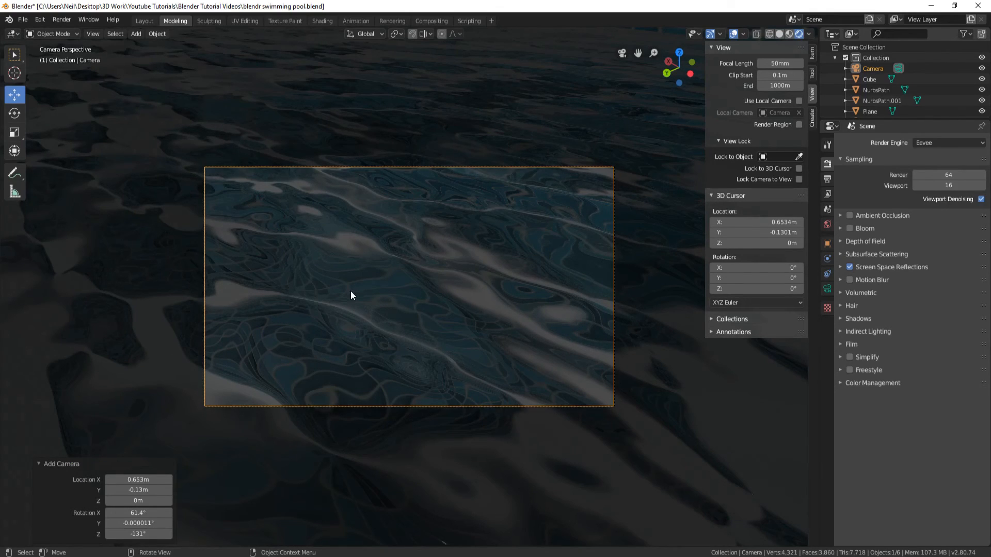
scroll(351, 292, "up", 3)
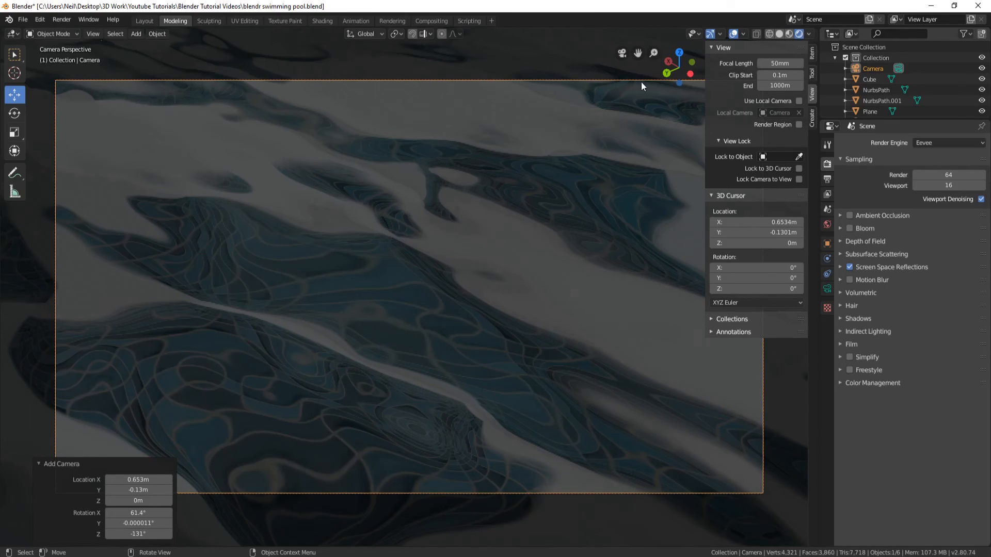
scroll(380, 349, "down", 5)
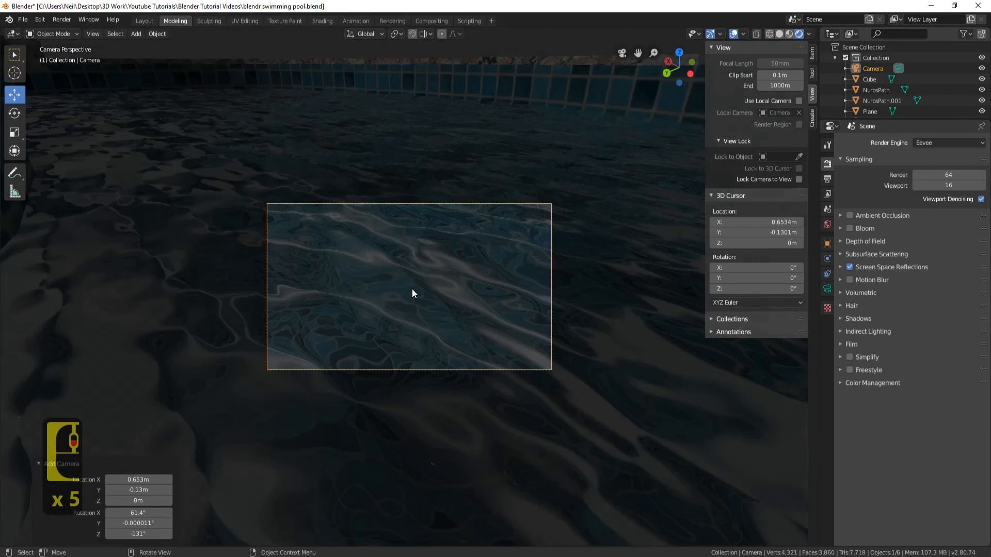
scroll(410, 225, "up", 2)
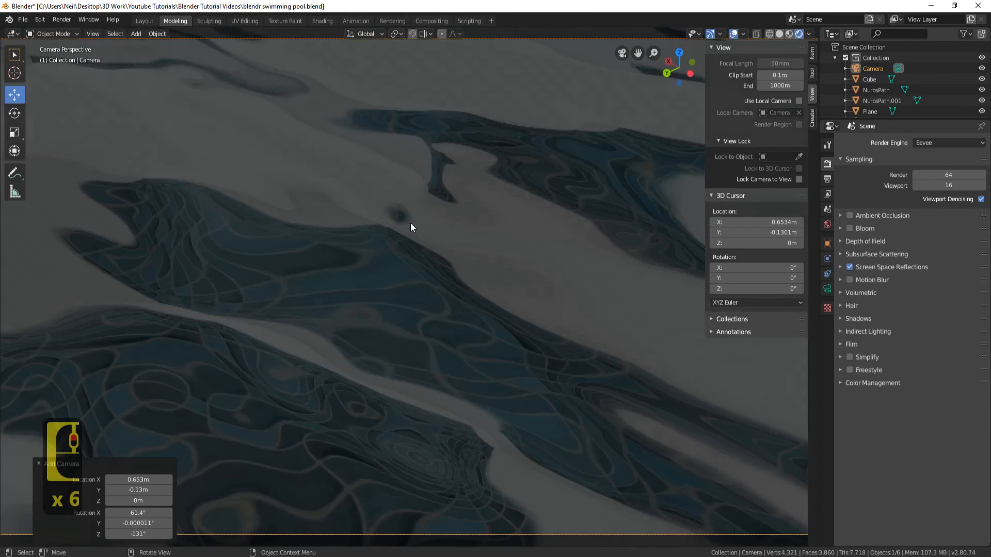
key("Home")
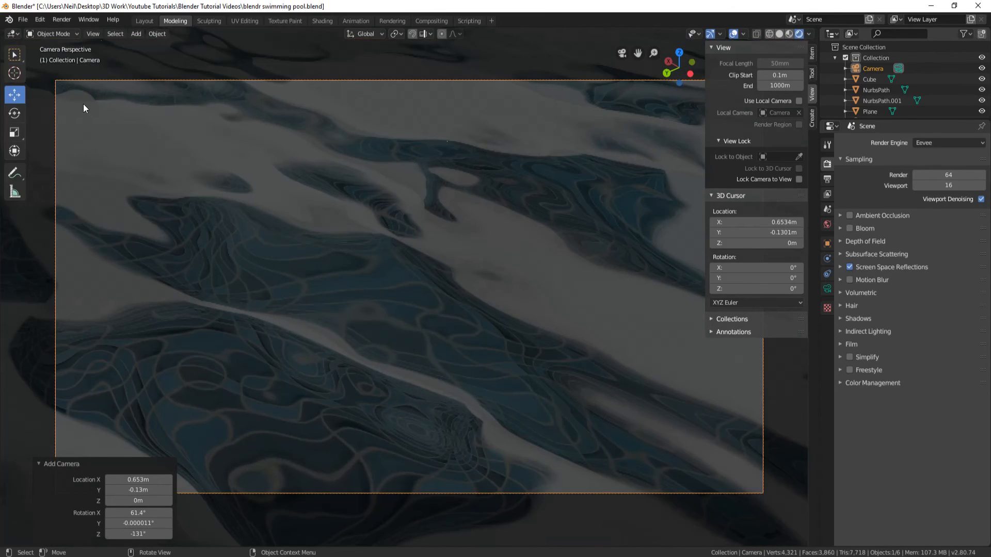
Lock the camera to the view and frame the whole pool with its stone edging and surrounding grass from a raised angle
left_click(799, 179)
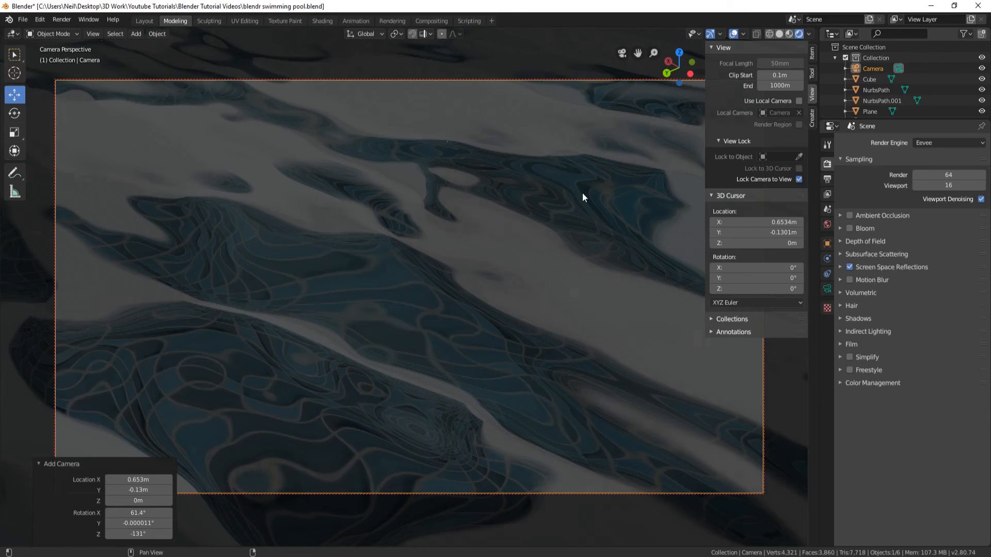
scroll(514, 215, "down", 2)
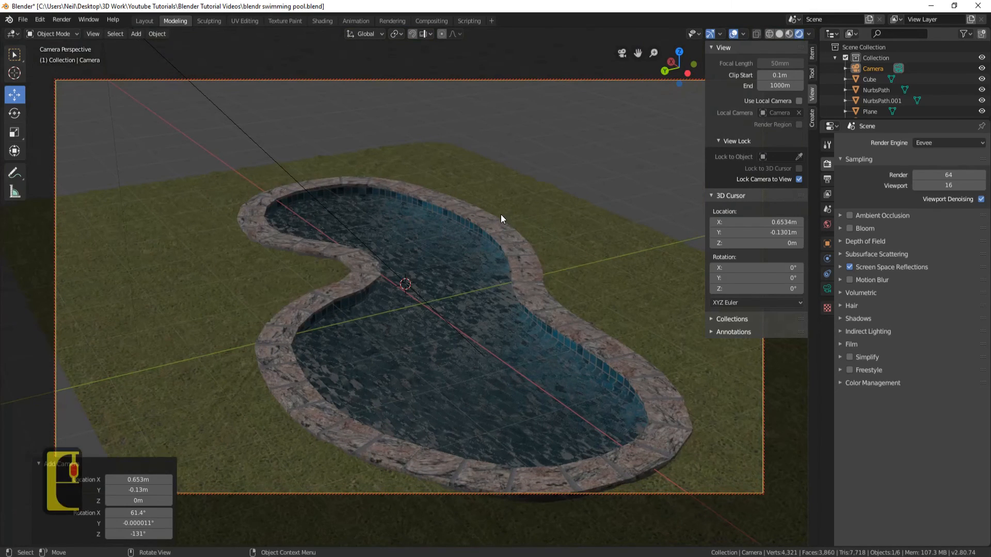
middle_click_drag(501, 214, 447, 175)
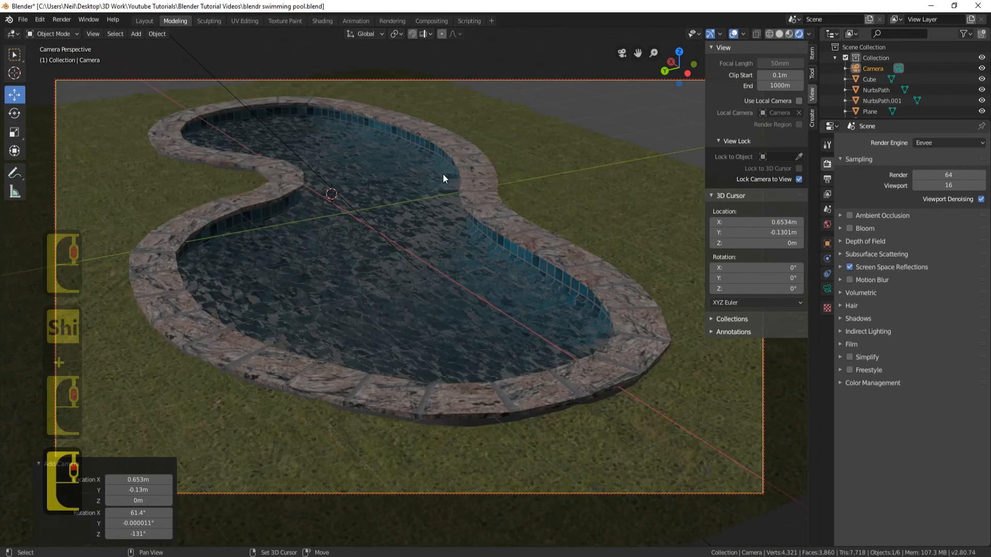
scroll(443, 174, "down", 1)
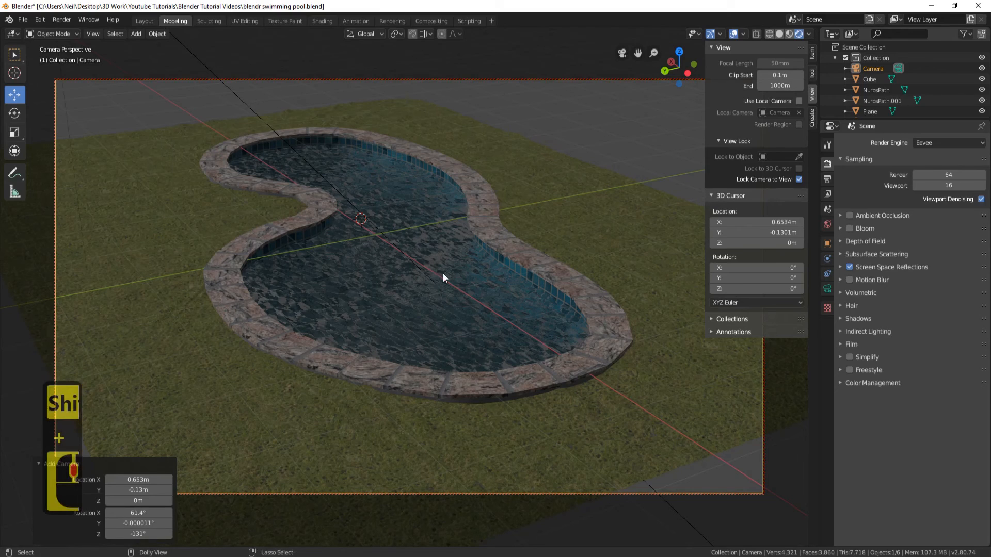
scroll(442, 273, "up", 1)
scroll(440, 277, "up", 1)
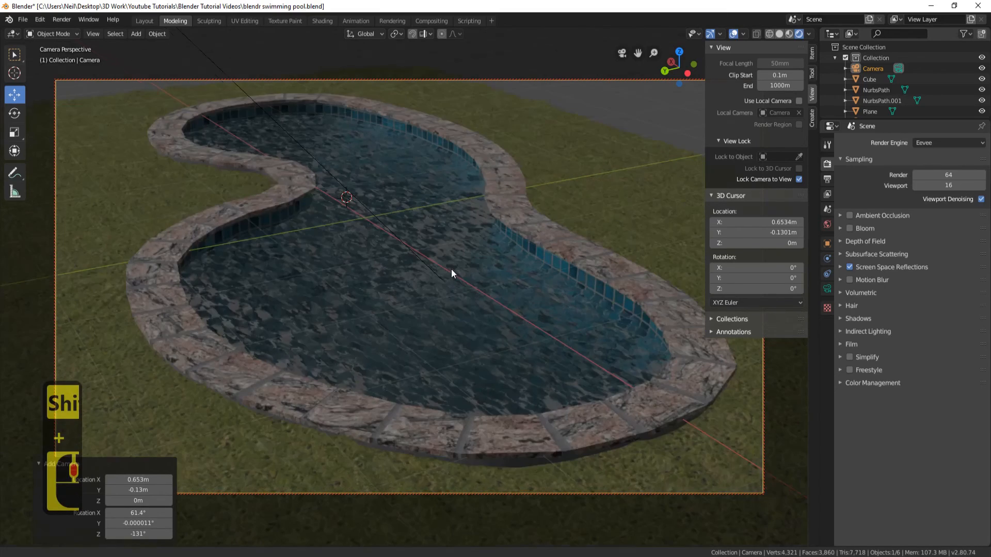
scroll(451, 268, "up", 1)
scroll(434, 276, "down", 2)
scroll(426, 275, "up", 2)
scroll(431, 268, "down", 1)
scroll(432, 269, "down", 1)
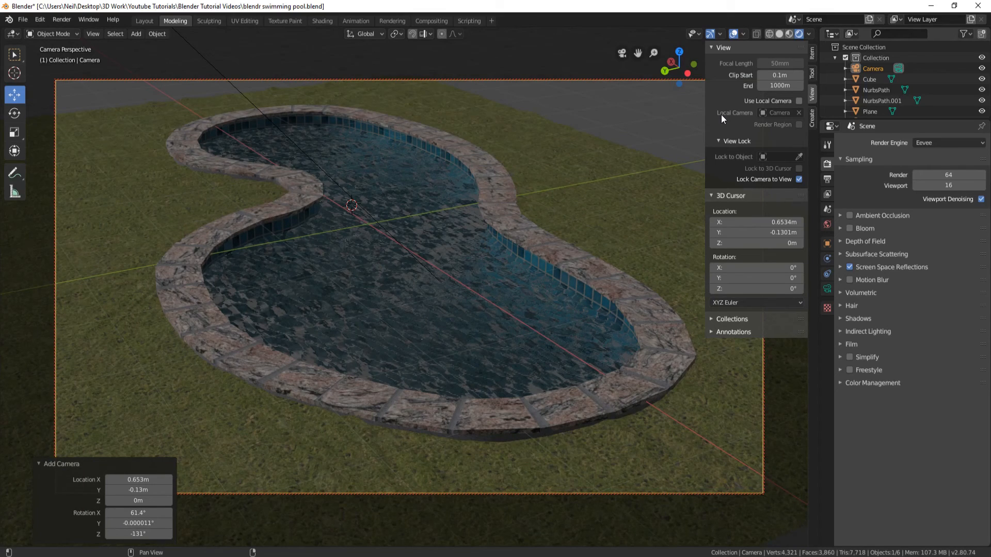
Unlock the camera from the view, leave the camera view and hide the viewport's view settings
left_click(798, 179)
middle_click_drag(565, 50, 383, 172)
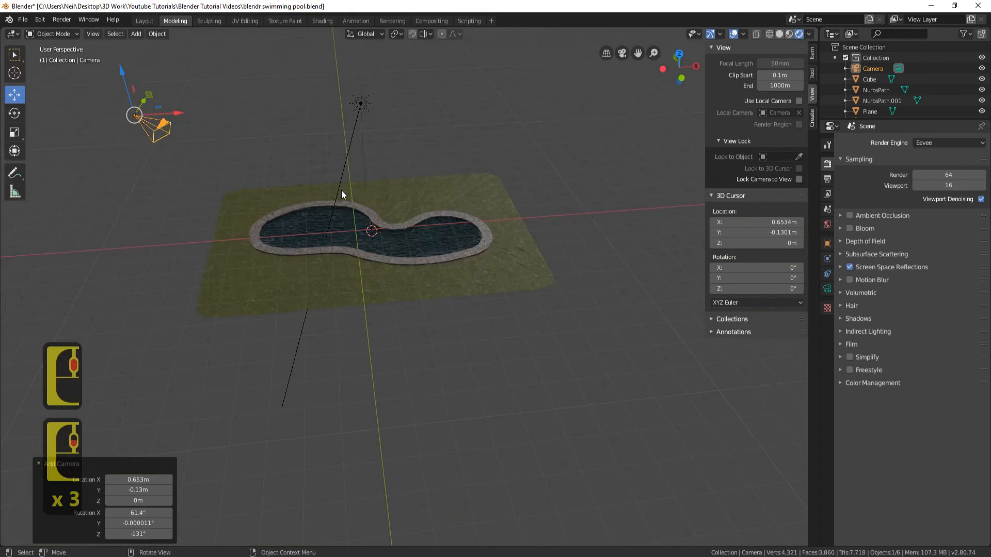
middle_click_drag(99, 190, 451, 217)
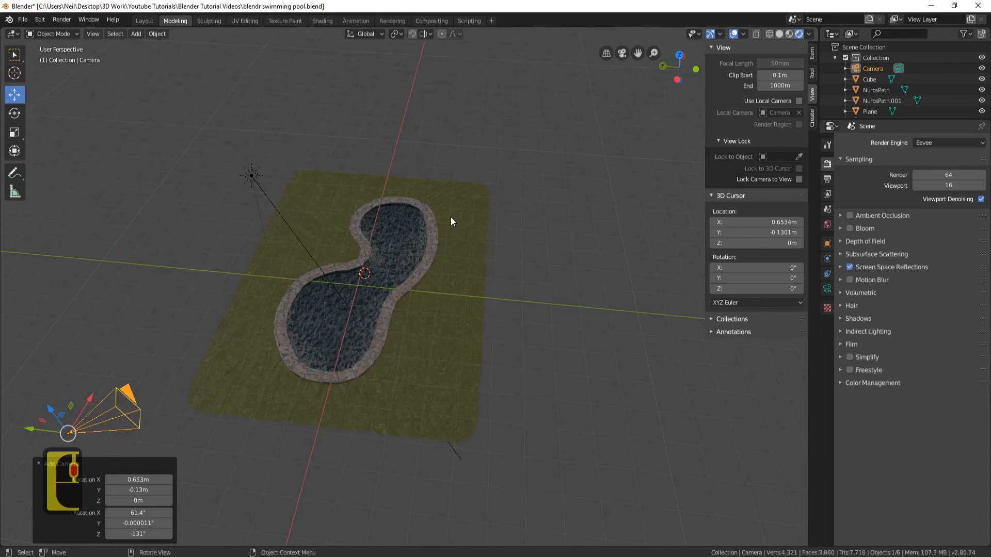
key("n")
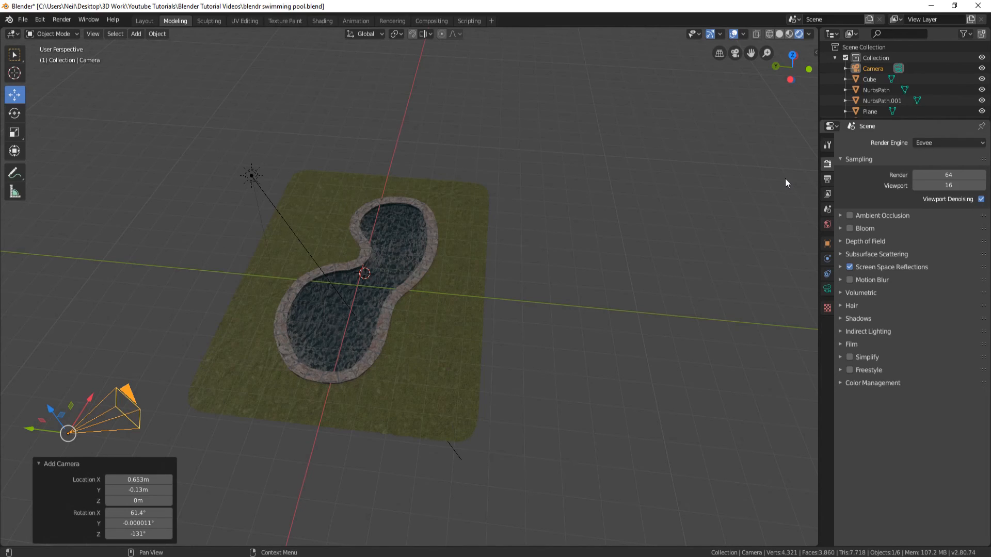
Render the camera's view of the pool with Eevee, inspect the whole image and close the render
key("F12")
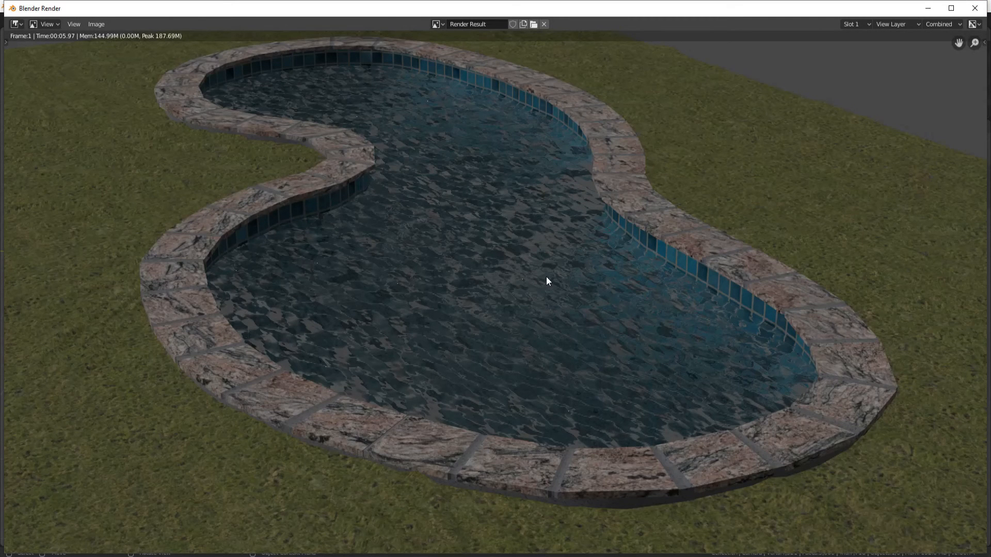
scroll(546, 277, "down", 3)
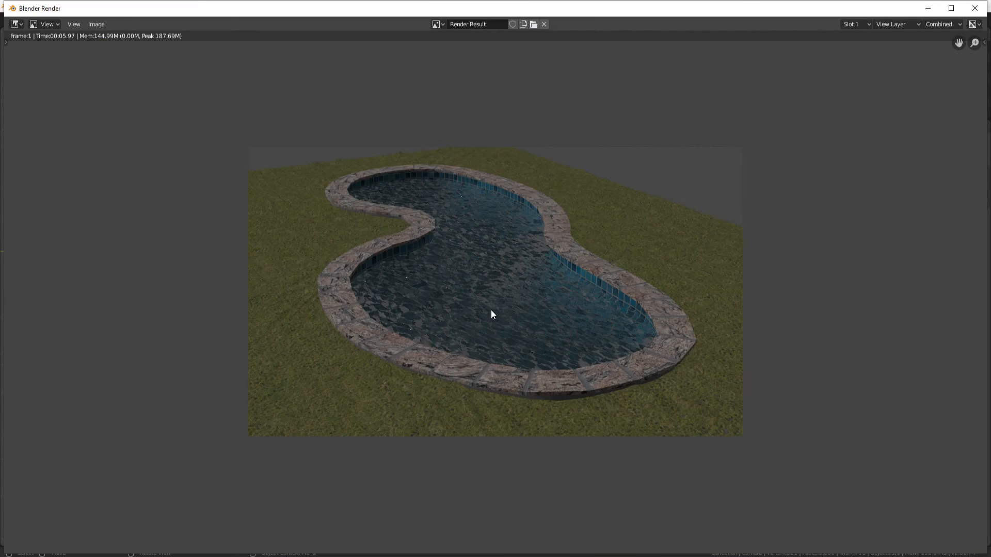
key("Escape")
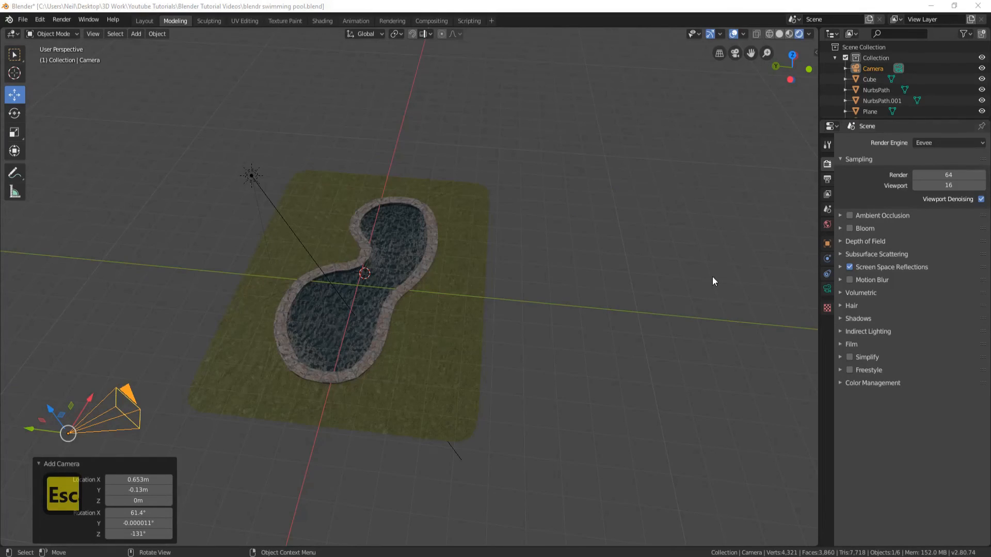
Switch the render engine to Cycles with 30 render samples, and render the pool from the camera
left_click(952, 143)
left_click(913, 179)
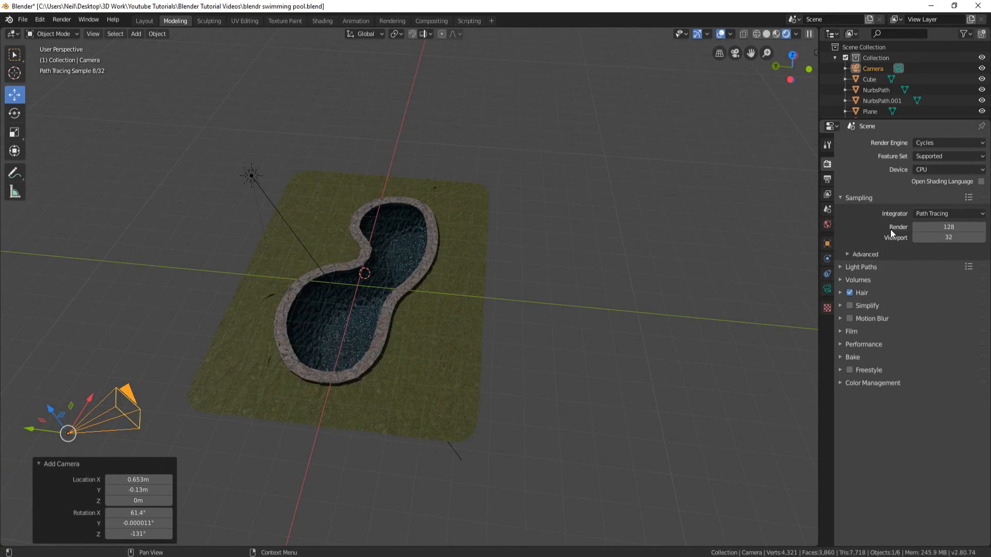
left_click(954, 228)
type("30")
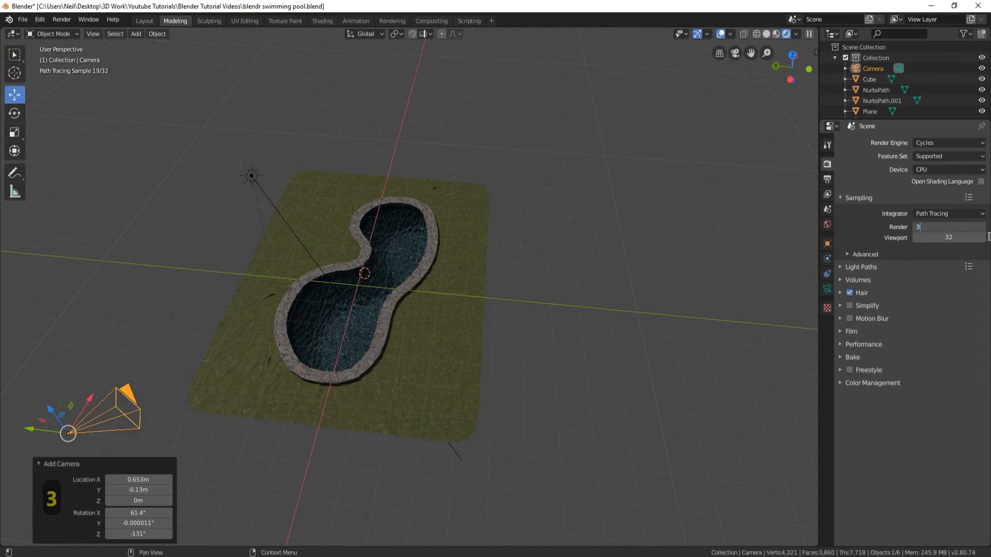
key("Return")
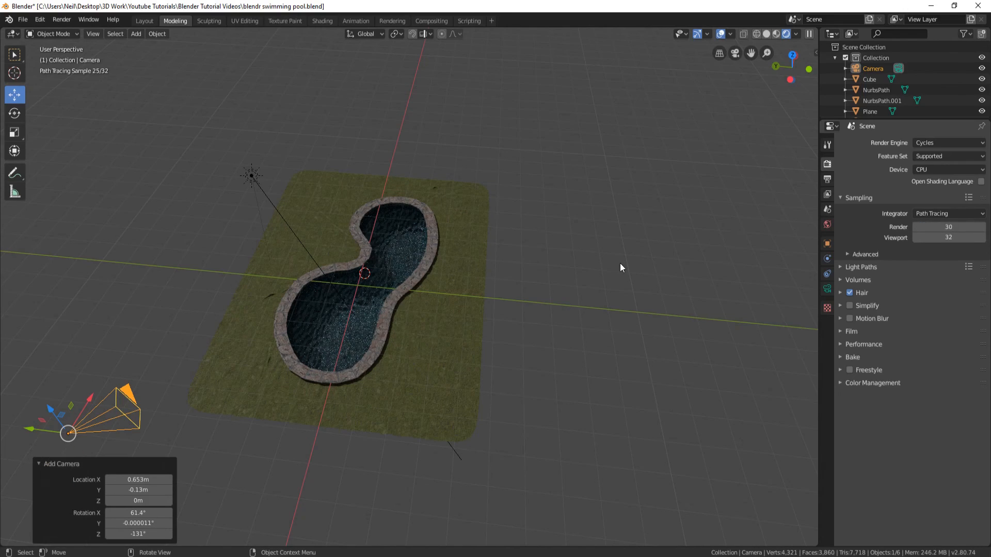
key("F12")
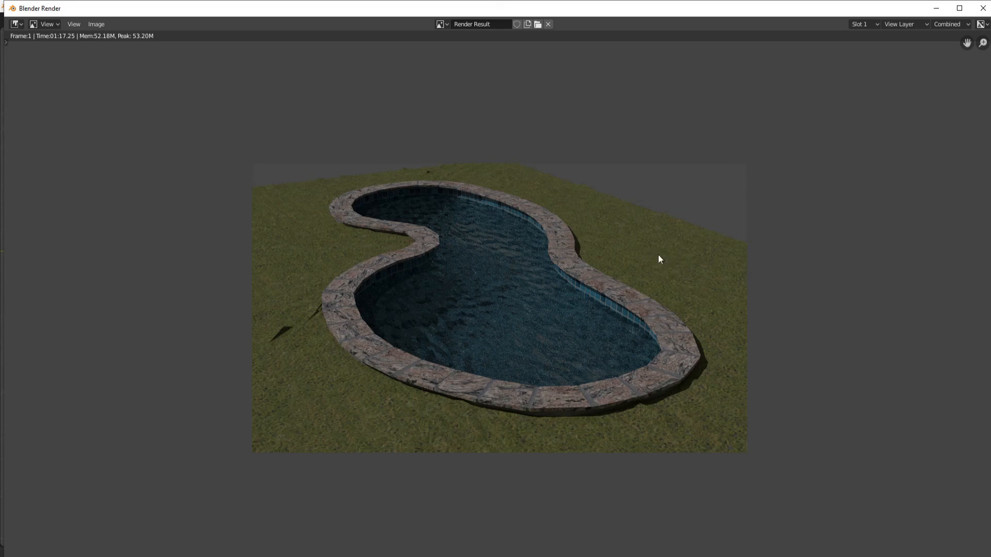
key("Escape")
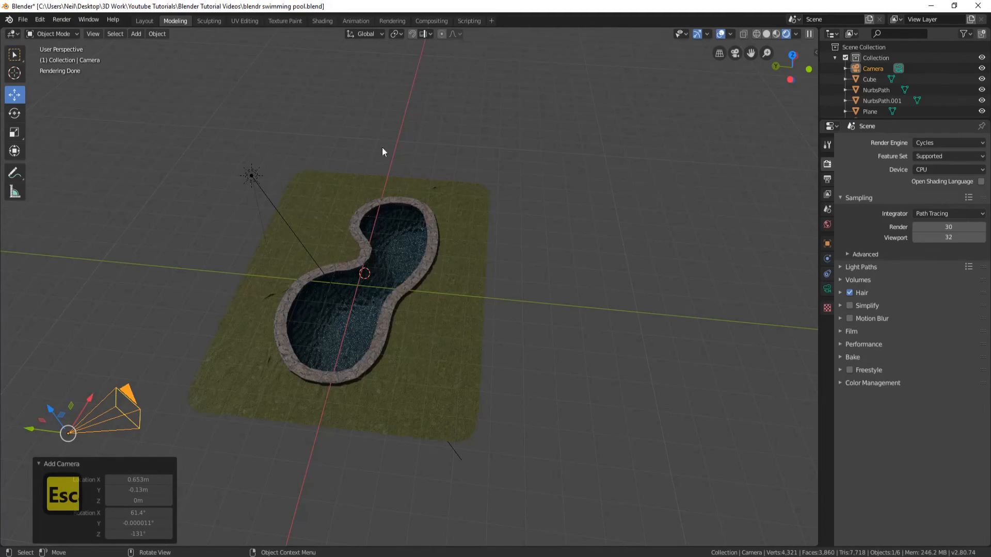
Brighten the world background color to a light grey
left_click(826, 225)
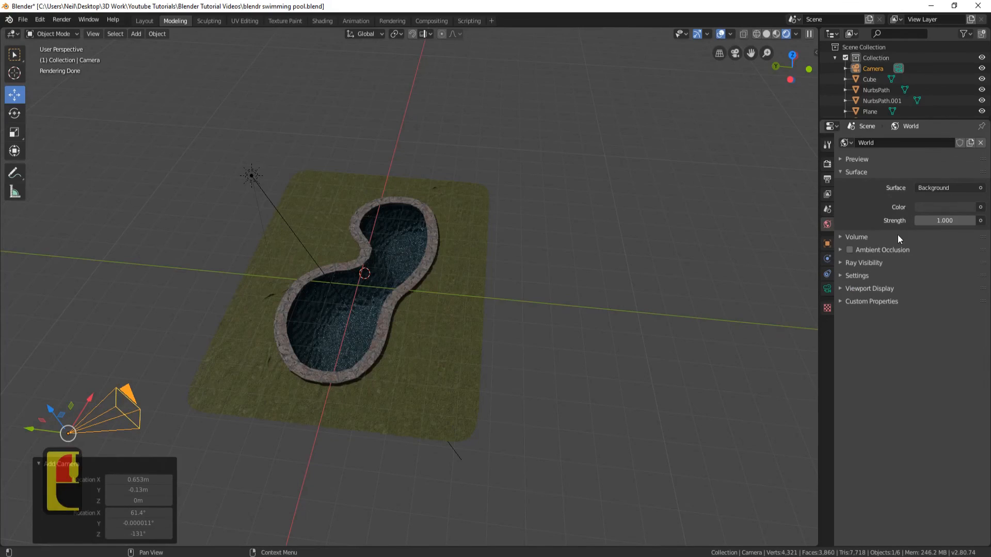
left_click(942, 207)
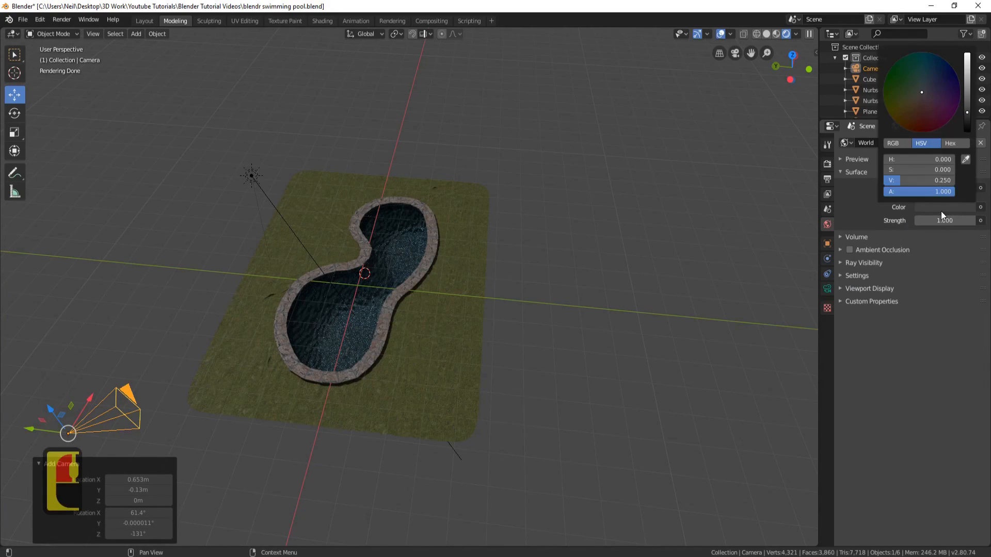
left_click(968, 91)
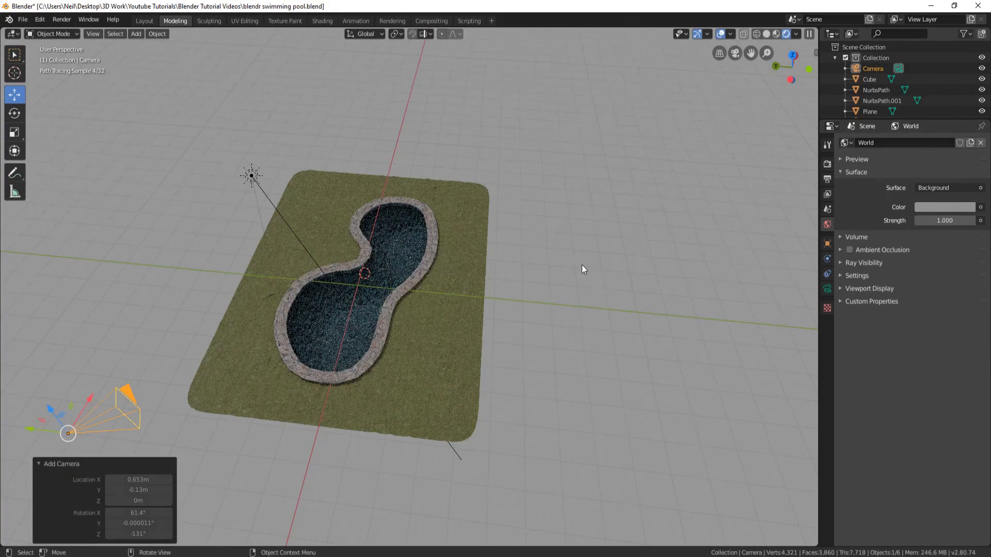
Smooth all vertices of the grass plane once in Edit Mode and return to Object Mode to check its surface
left_click(305, 254)
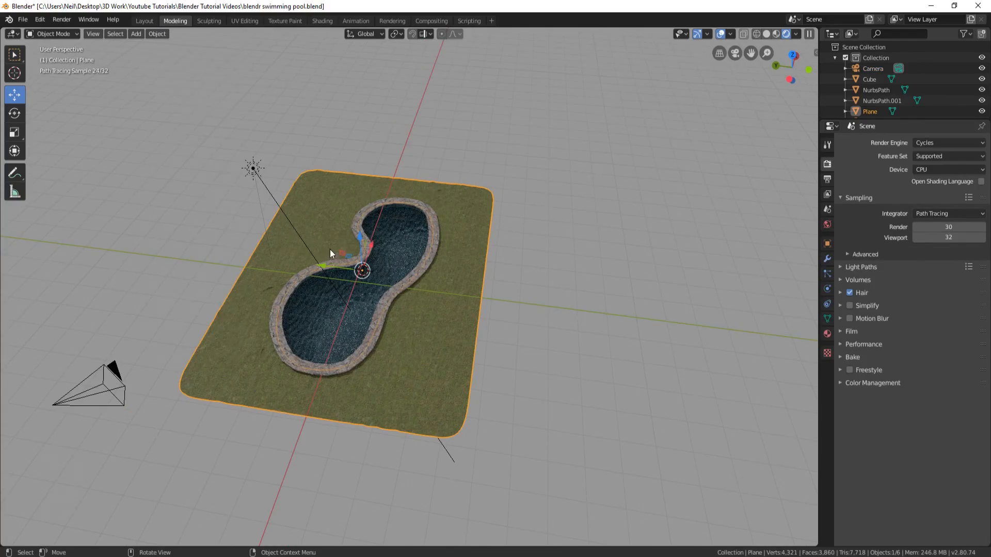
key("Tab")
scroll(263, 240, "up", 3)
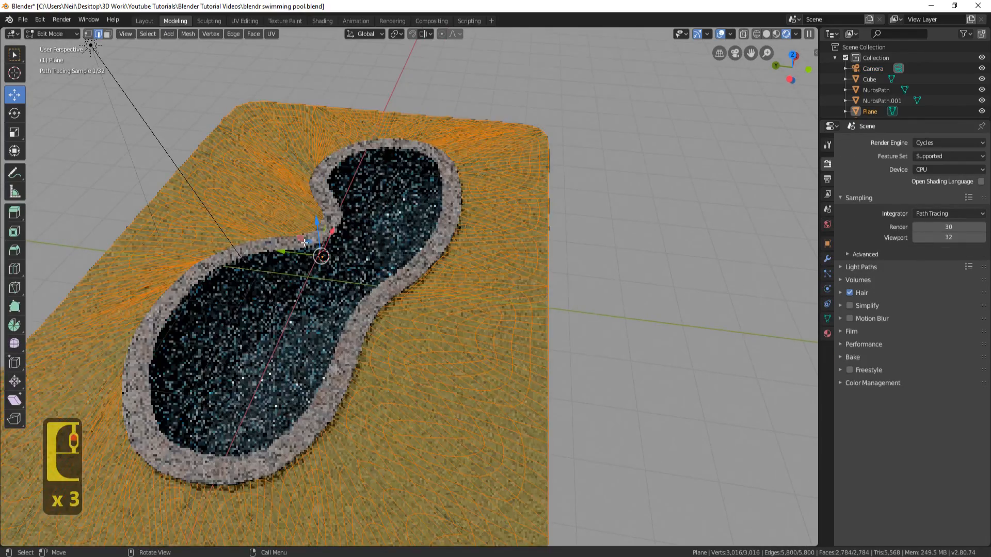
middle_click_drag(262, 241, 311, 240, "shift")
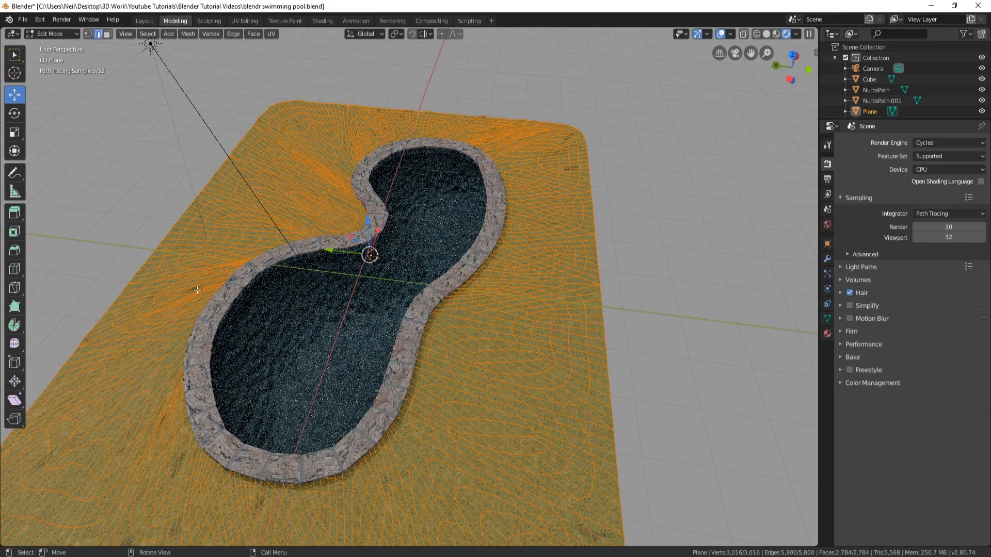
left_click(214, 35)
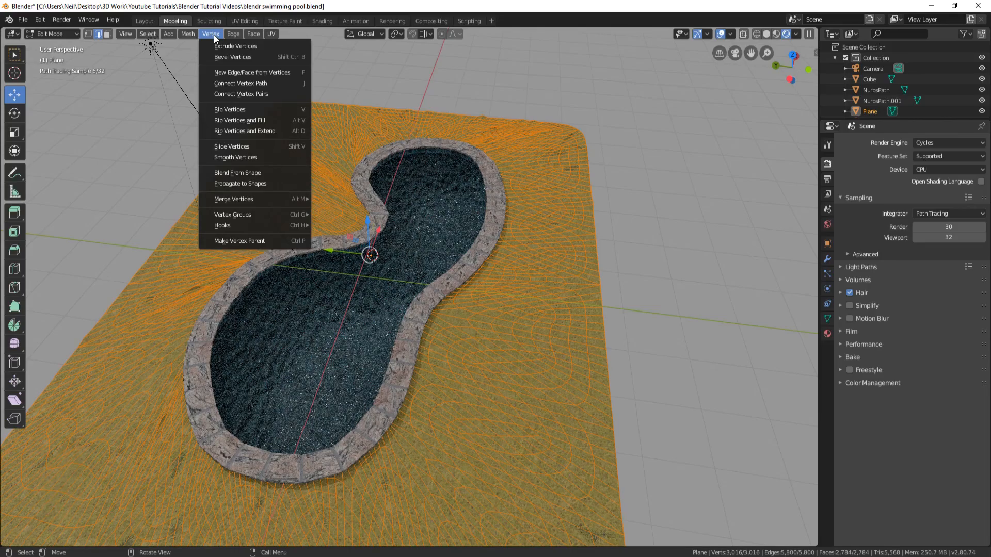
left_click(248, 157)
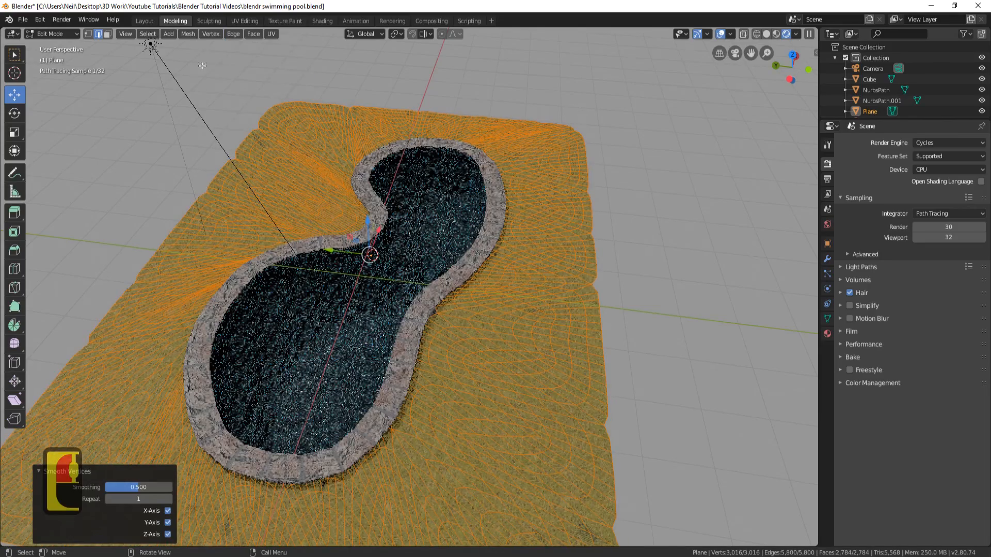
key("Tab")
middle_click_drag(241, 227, 461, 275)
middle_click_drag(517, 242, 521, 196)
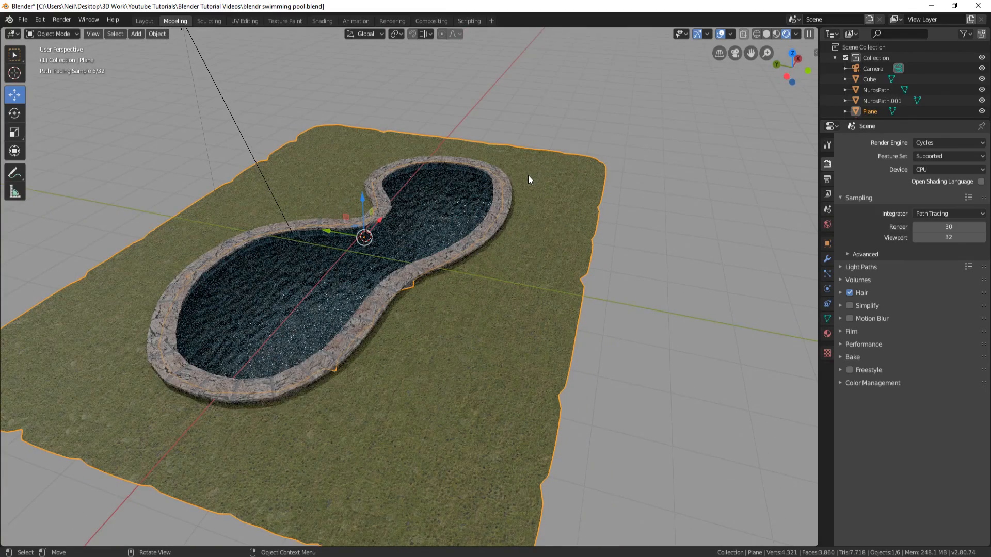